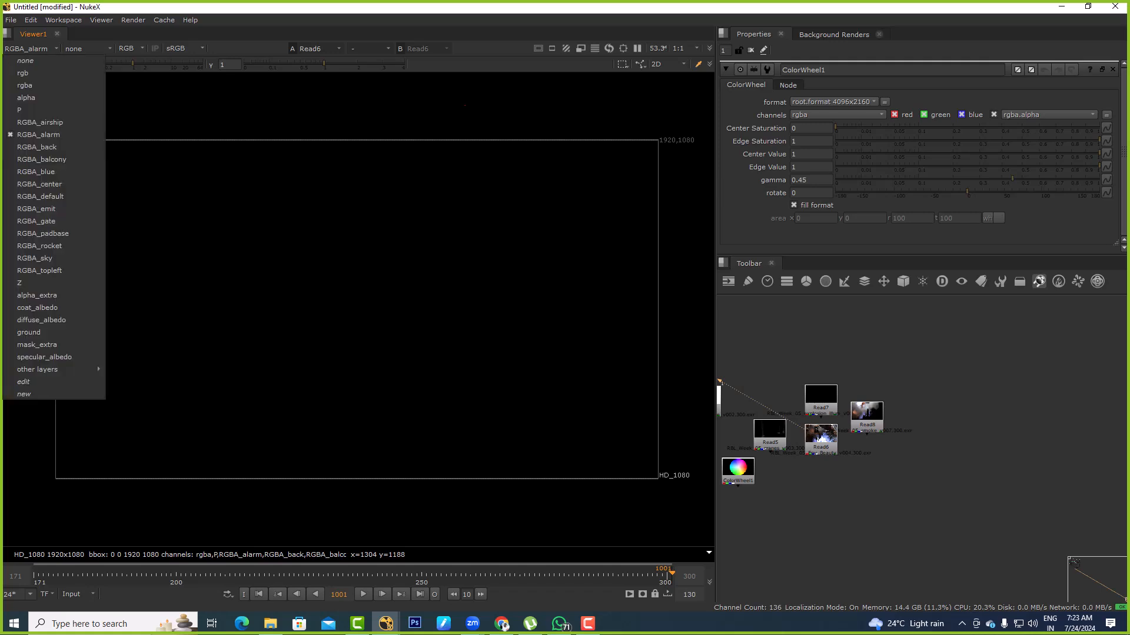
View the RGBA_back, RGBA_balcony, RGBA_blue and RGBA_center light layers of Read6 in turn
click(38, 148)
click(29, 48)
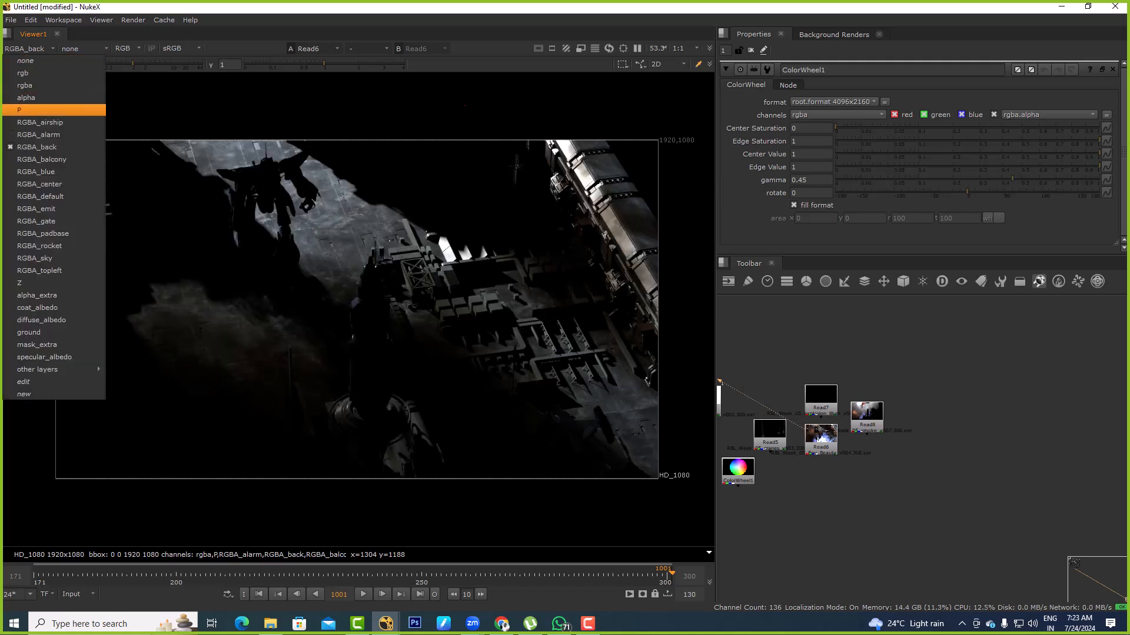
click(36, 160)
click(29, 48)
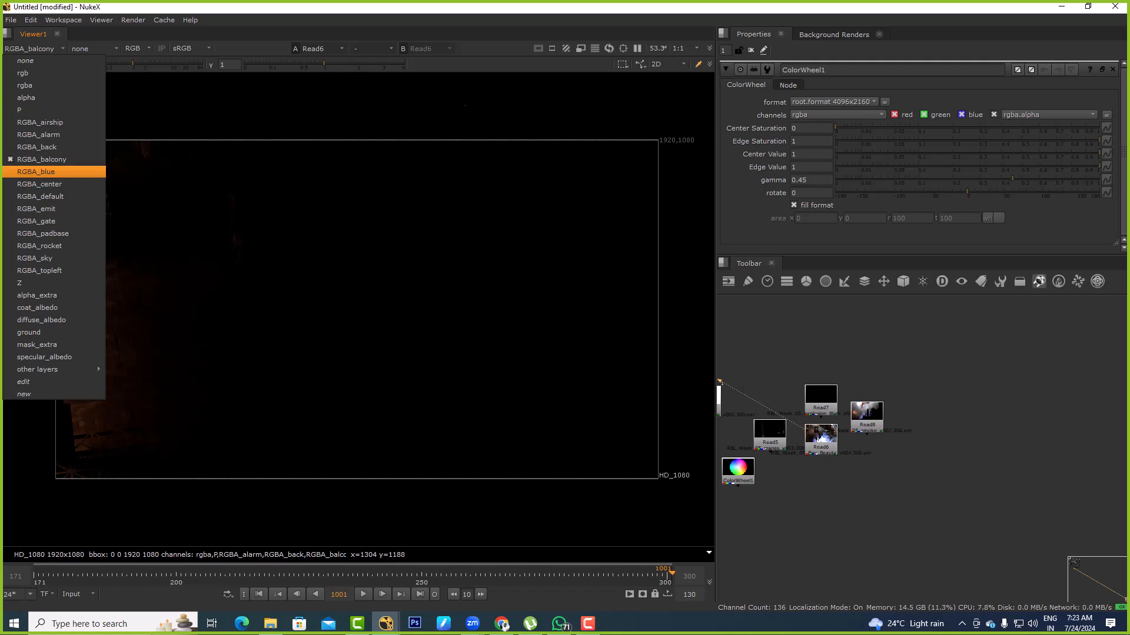
click(35, 172)
click(29, 48)
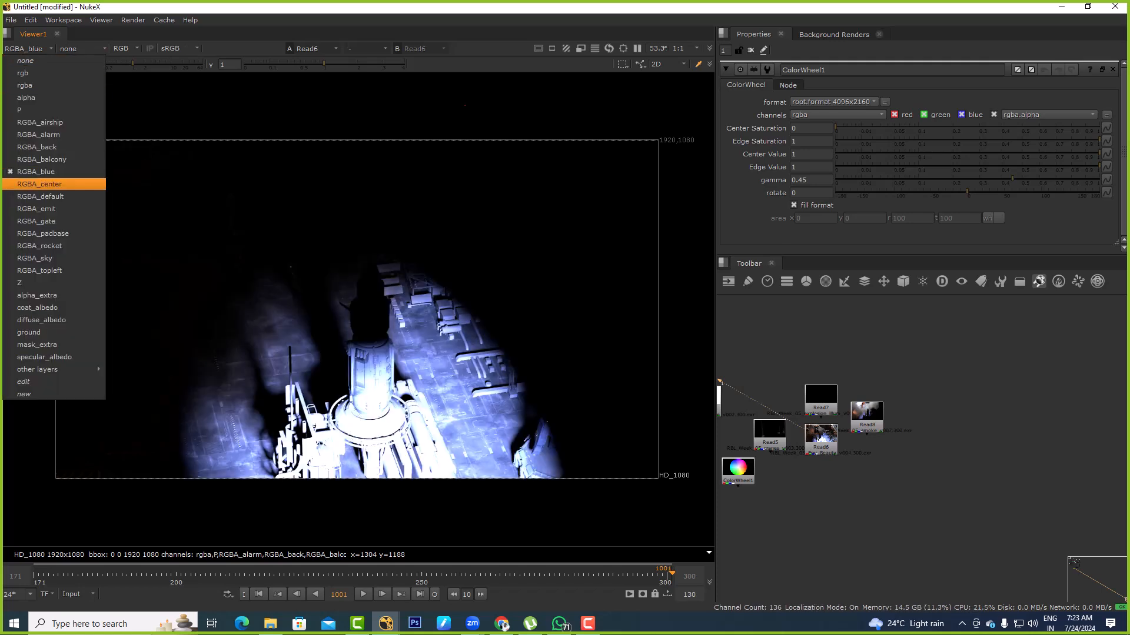
click(35, 184)
View the RGBA_default, RGBA_emit and RGBA_gate light layers of Read6 one after another
click(30, 48)
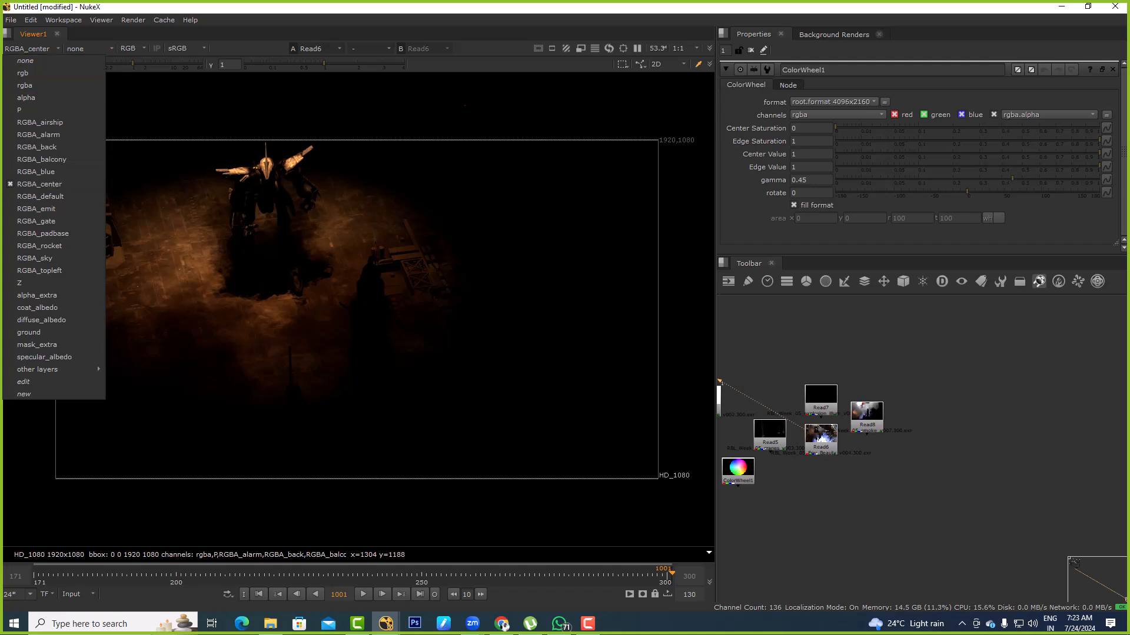
click(36, 197)
click(29, 49)
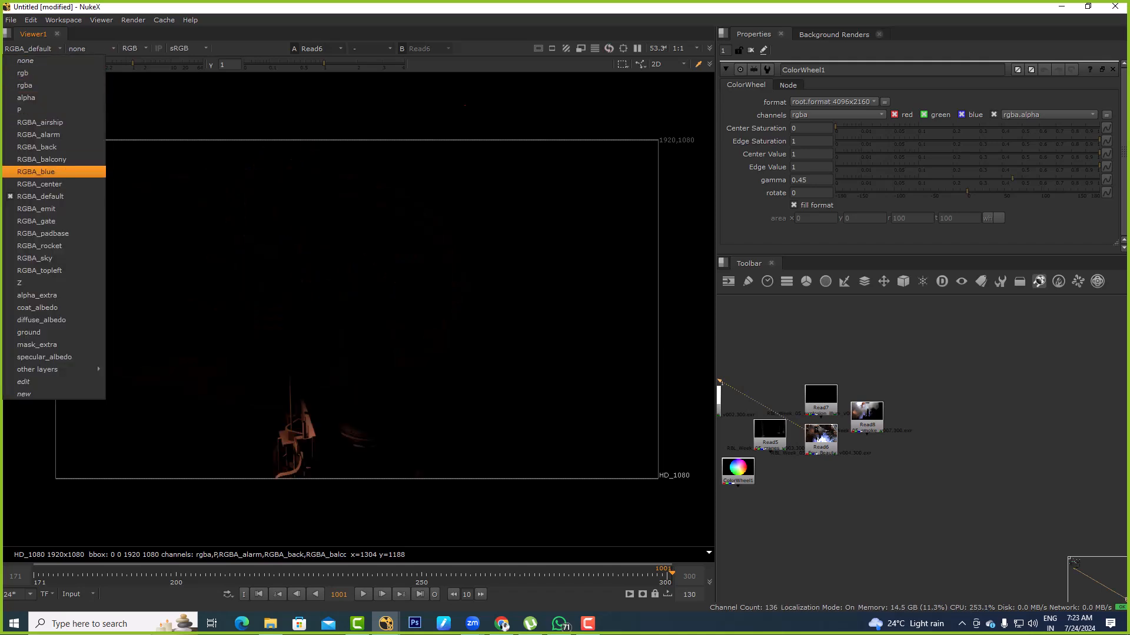
click(35, 196)
click(29, 49)
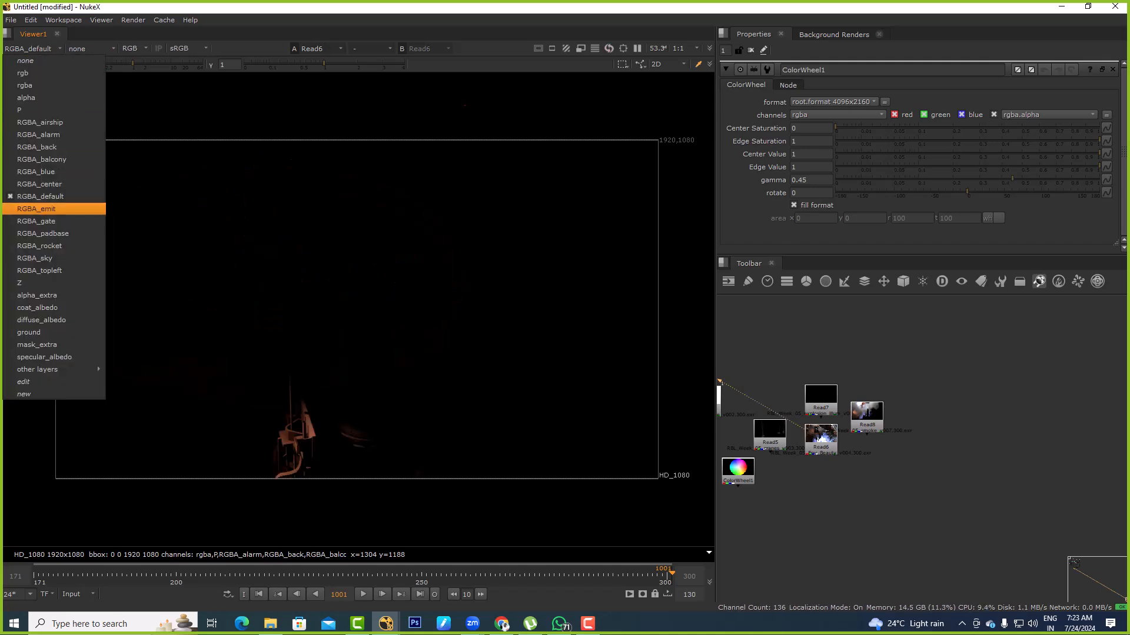
click(35, 209)
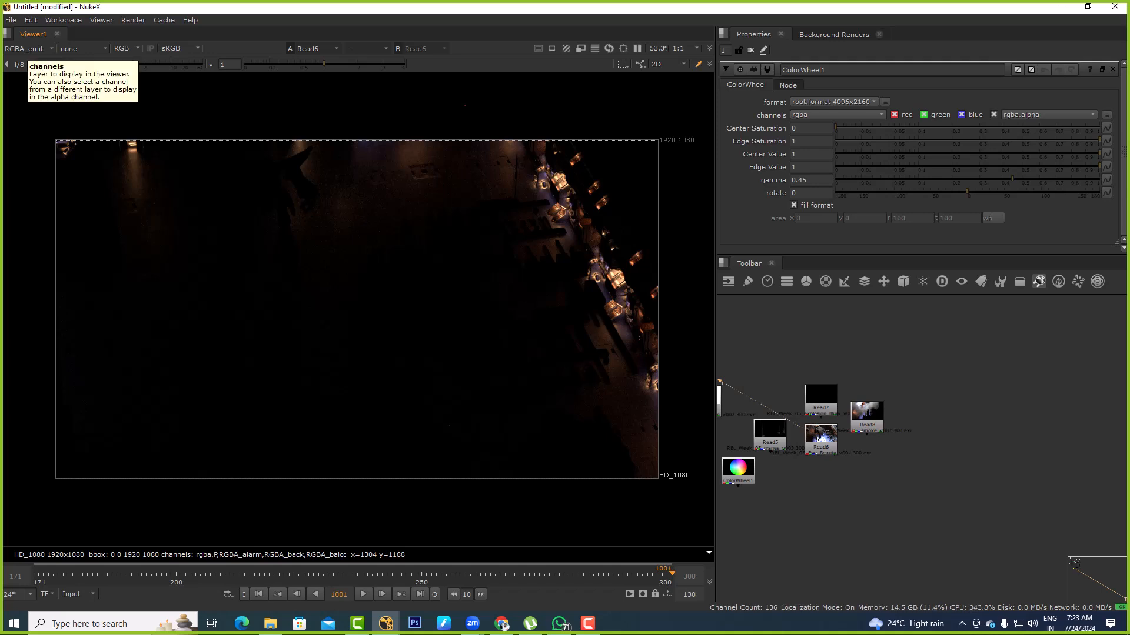
click(30, 48)
click(35, 221)
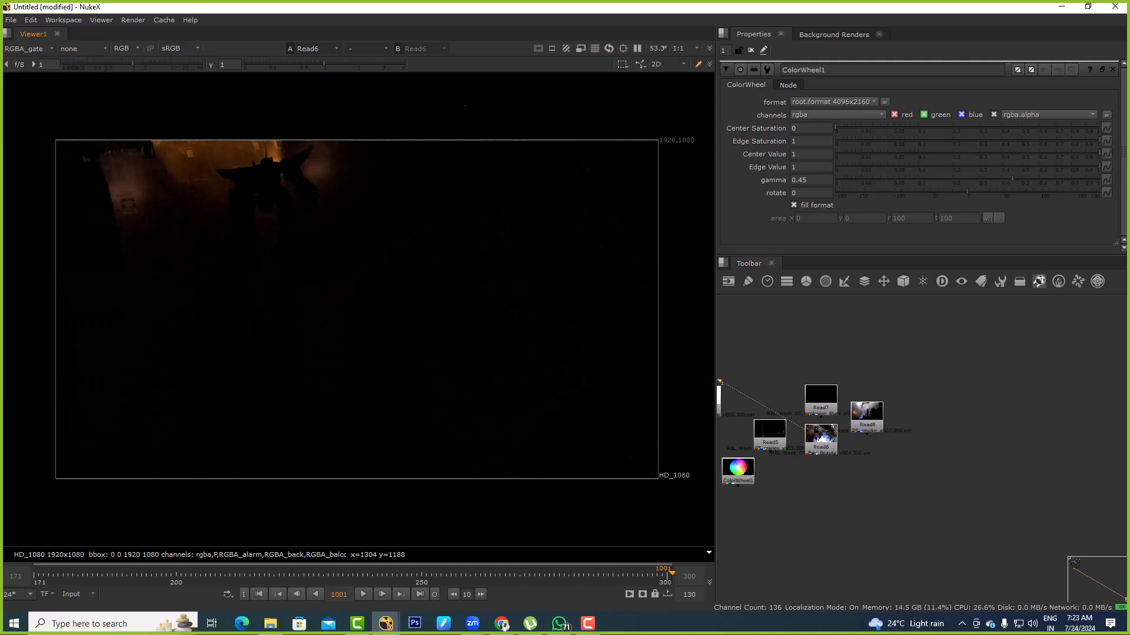
View the RGBA_padbase, RGBA_rocket, RGBA_sky and RGBA_topleft light layers of Read6 in turn
click(29, 48)
click(36, 233)
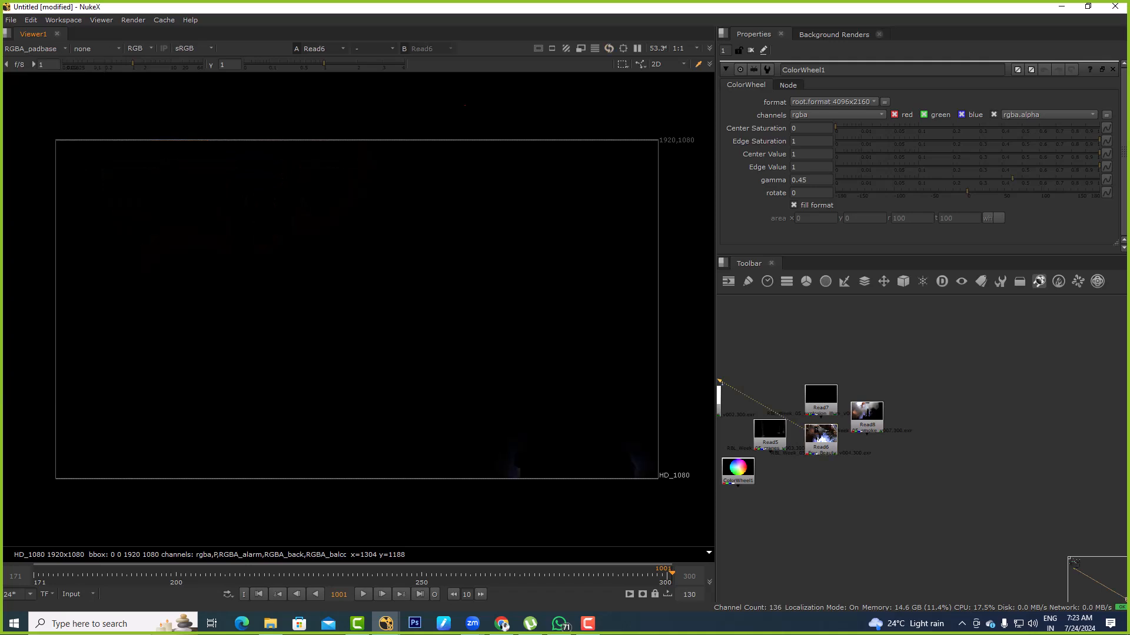
click(29, 49)
click(35, 246)
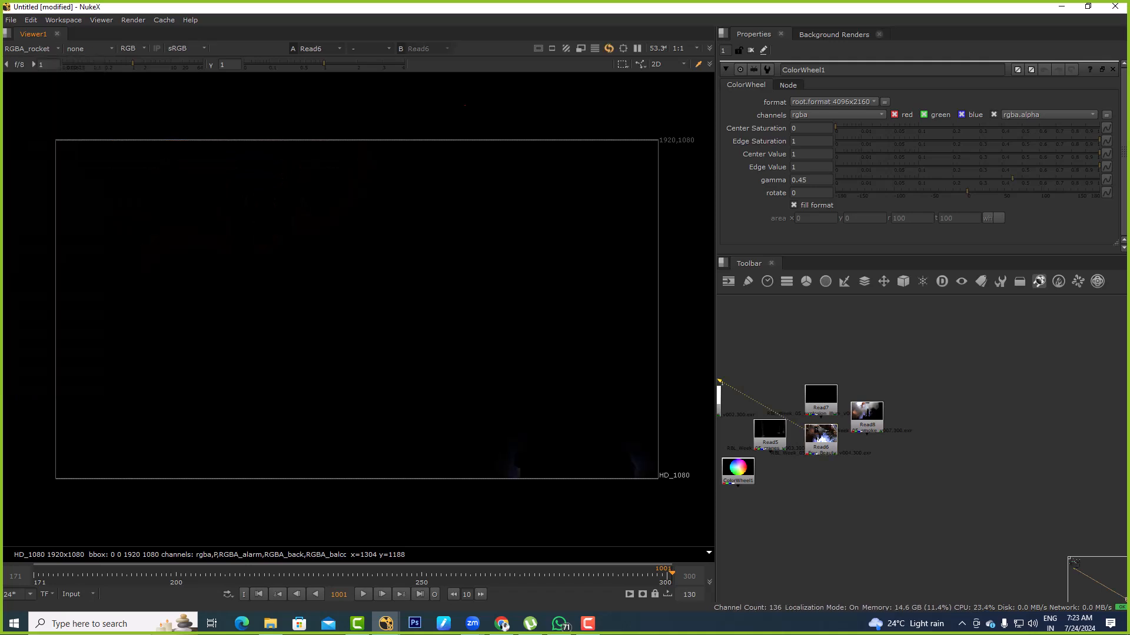
click(29, 49)
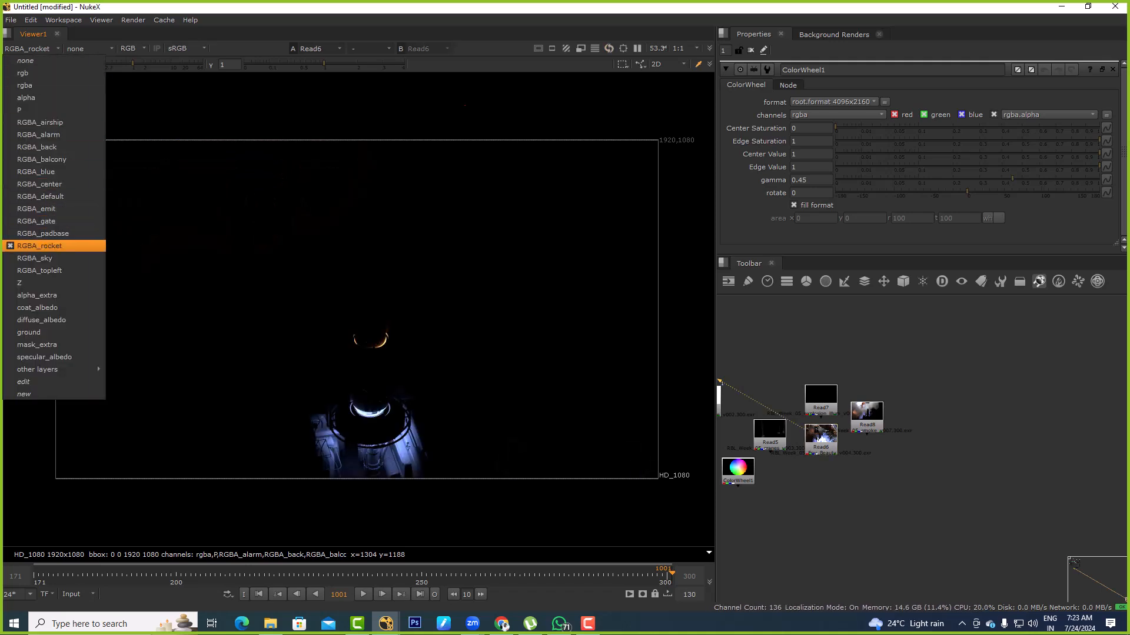
click(36, 258)
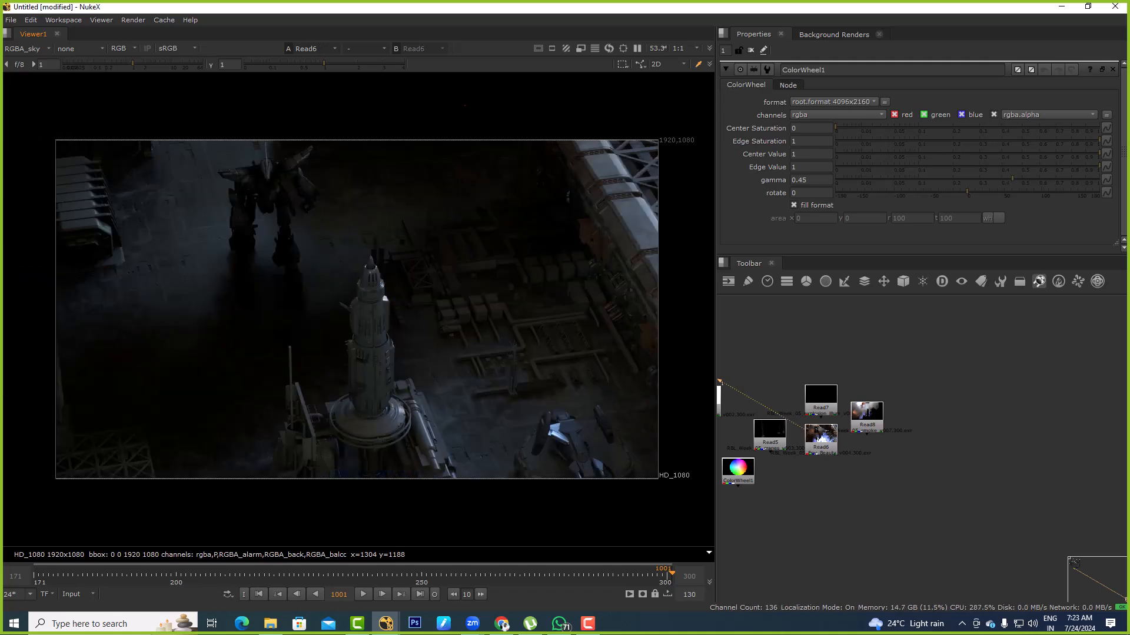
click(29, 49)
click(36, 271)
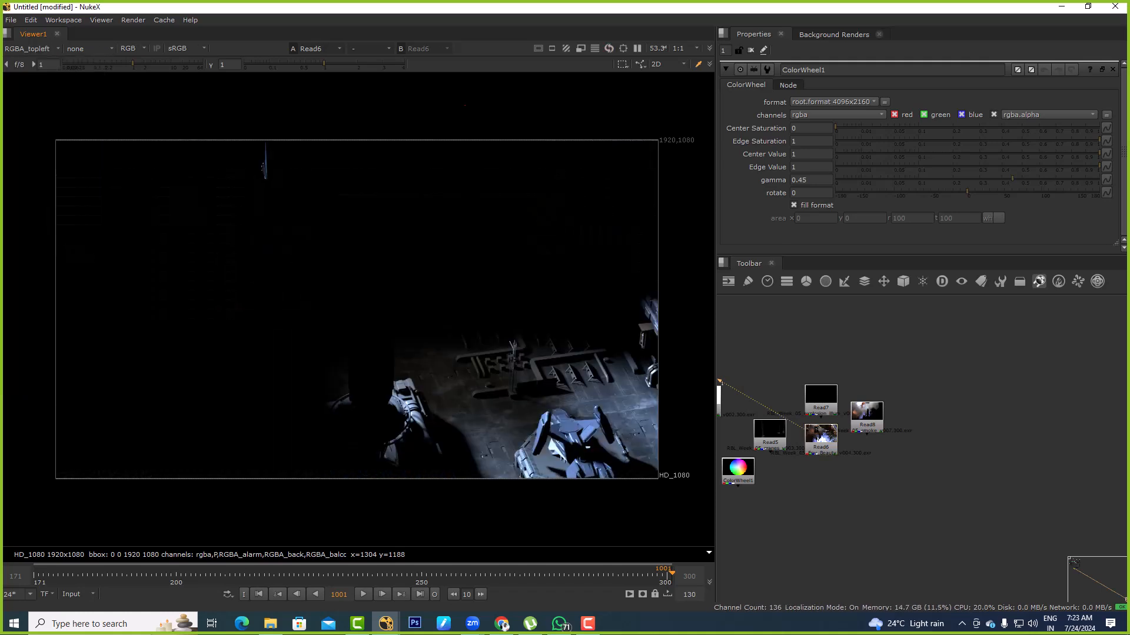
Examine the Z depth layer with lowered viewer gamma and gain, and reset both viewer adjustments to their defaults
click(29, 48)
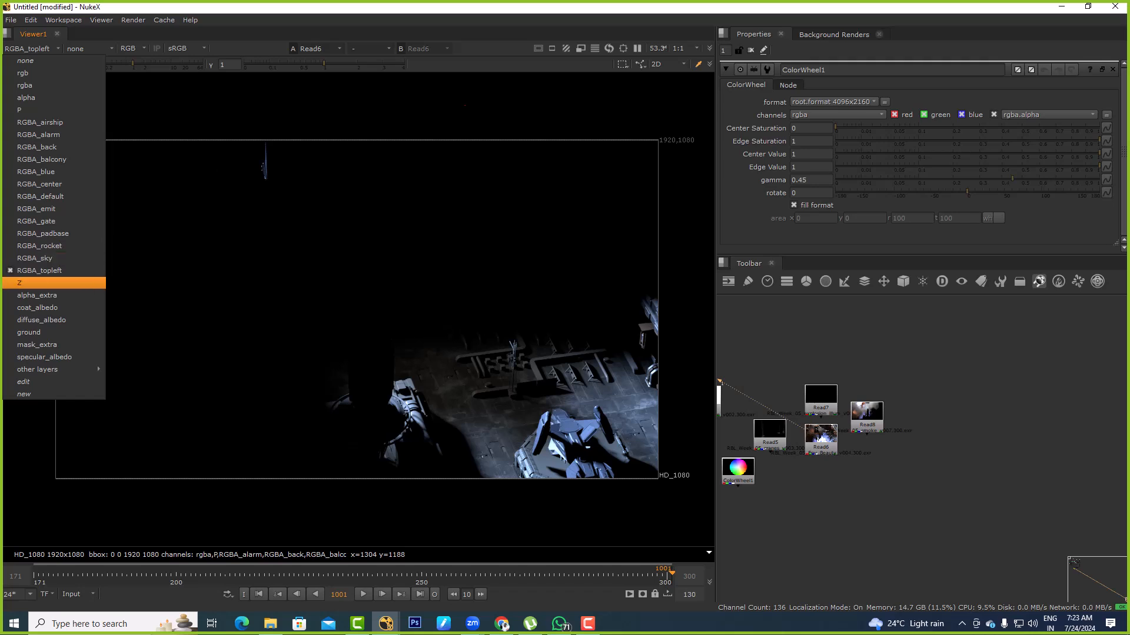
click(35, 283)
mouse_move(324, 63)
mouse_down()
mouse_move(246, 63)
mouse_move(319, 63)
mouse_up()
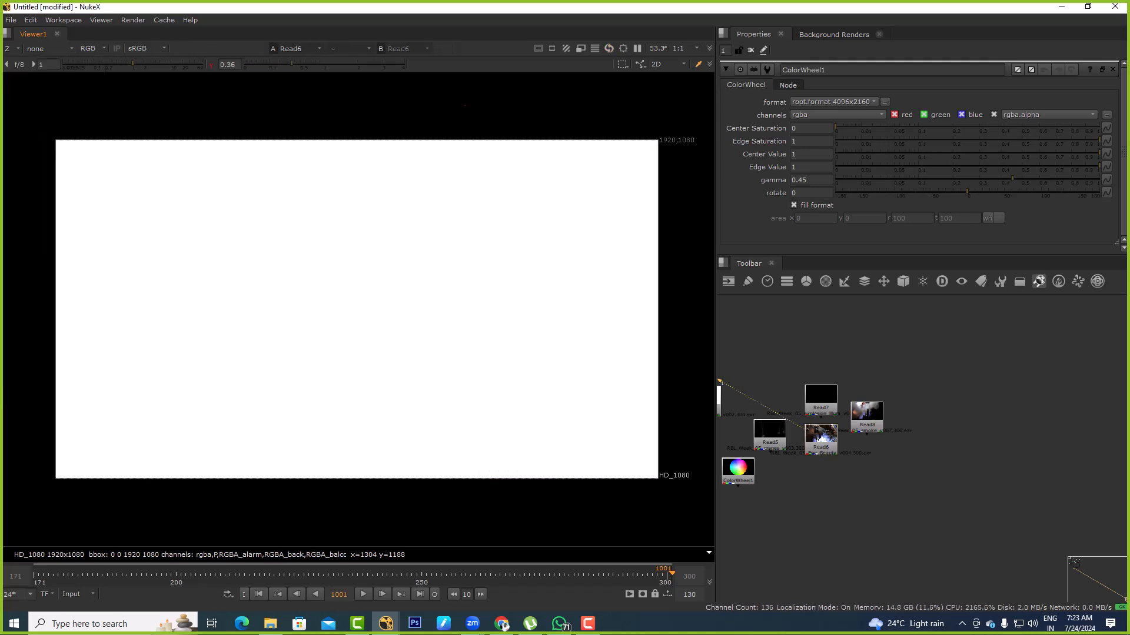
drag(132, 63, 111, 63)
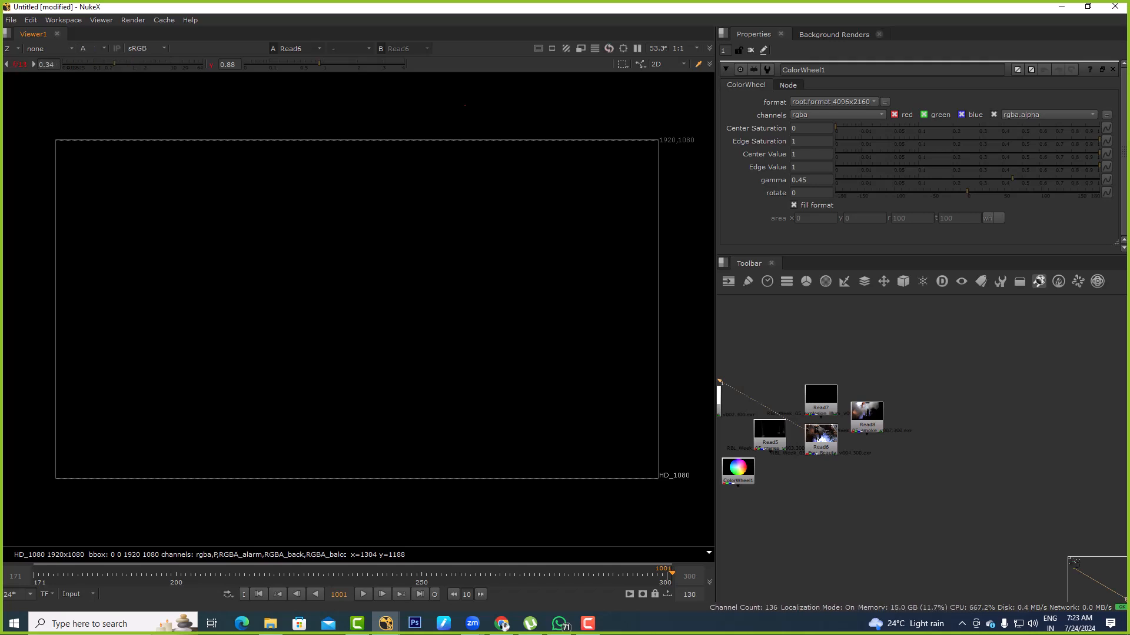
click(20, 65)
click(211, 65)
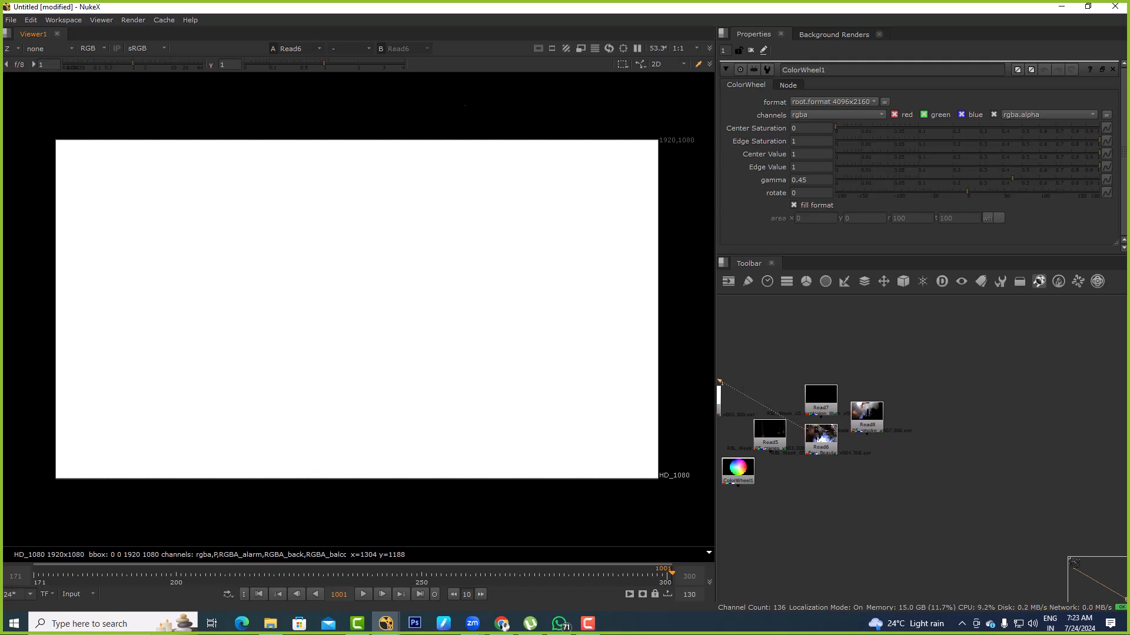
Switch the viewer back to the rgba layer to display the combined beauty render
click(12, 49)
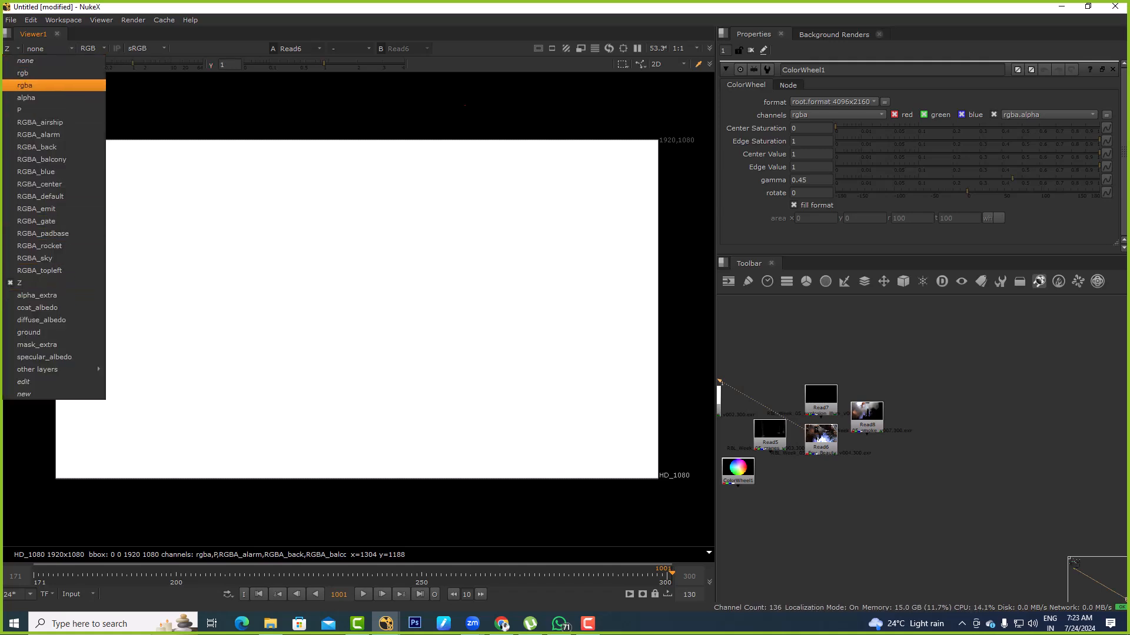
key(Return)
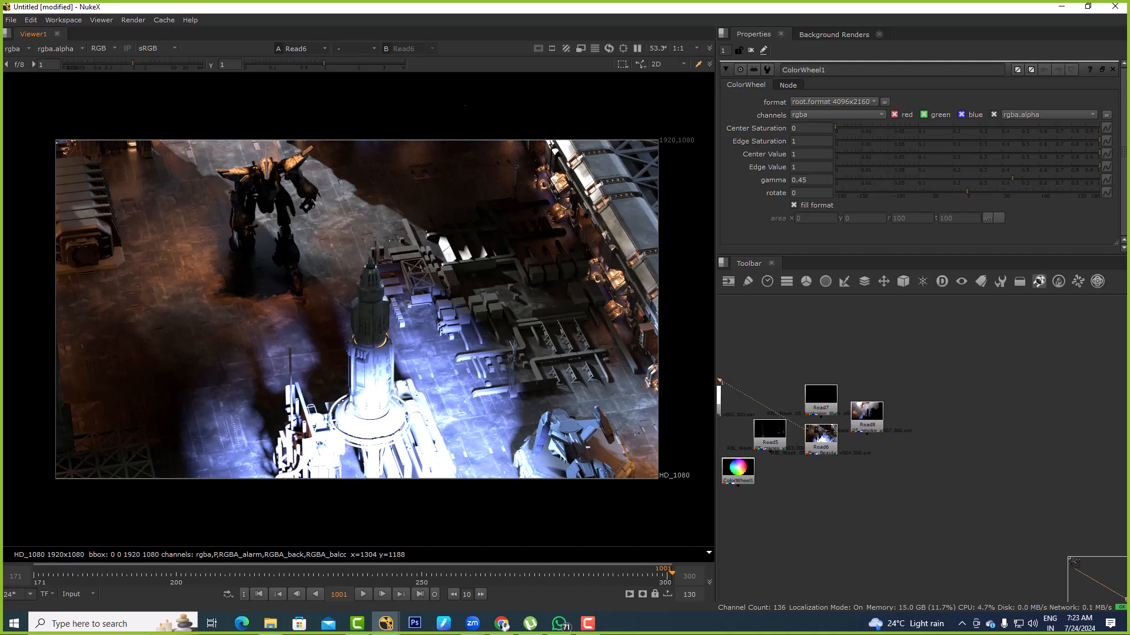
key(minus)
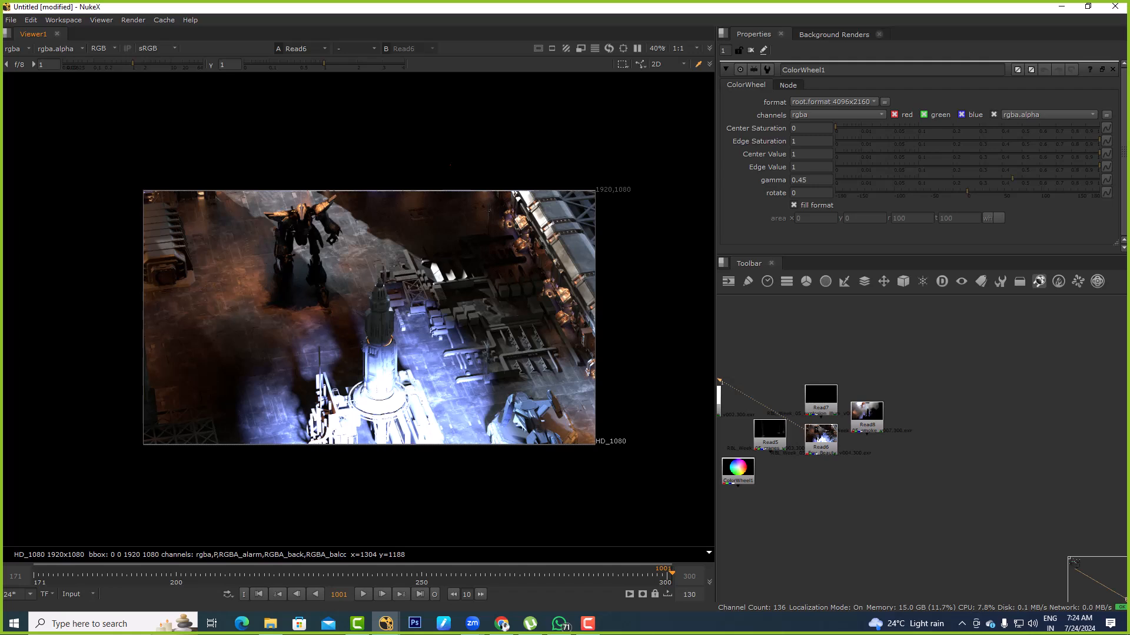
Maximise the viewer over the whole workspace and fit the Read6 beauty image in it
scroll(802, 448, up, 5)
middle_drag(847, 441, 799, 480)
drag(801, 478, 1001, 384)
middle_drag(1001, 386, 802, 468)
drag(801, 467, 880, 398)
click(791, 330)
key(space)
key(f)
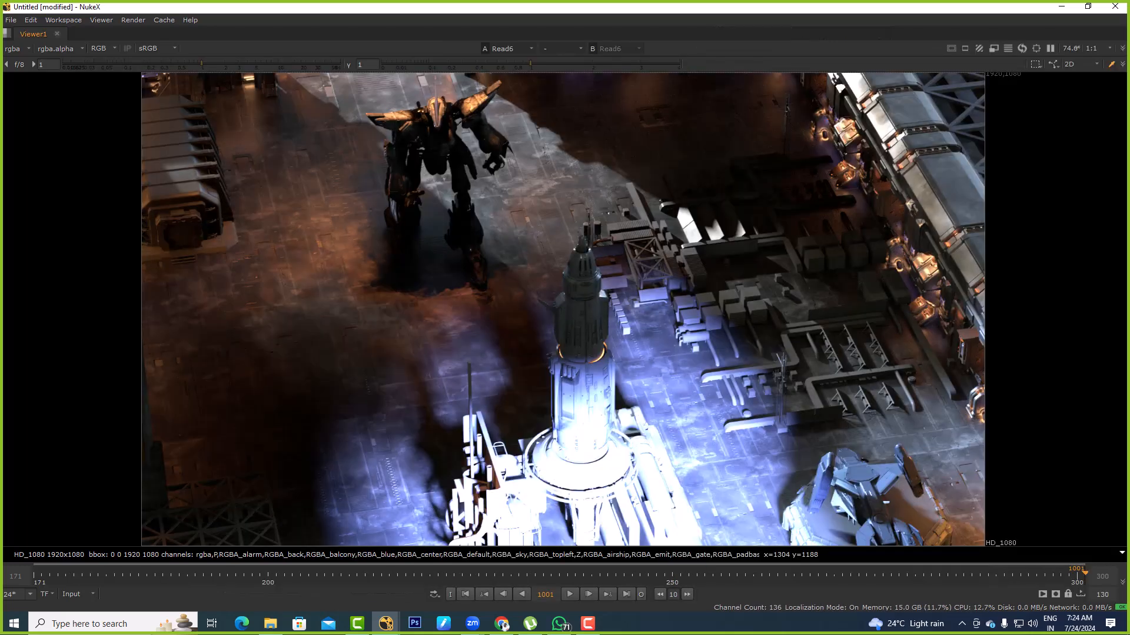
Examine the lighting and shadows around the robot, the rocket and the pipework in the beauty render
scroll(278, 270, down, 2)
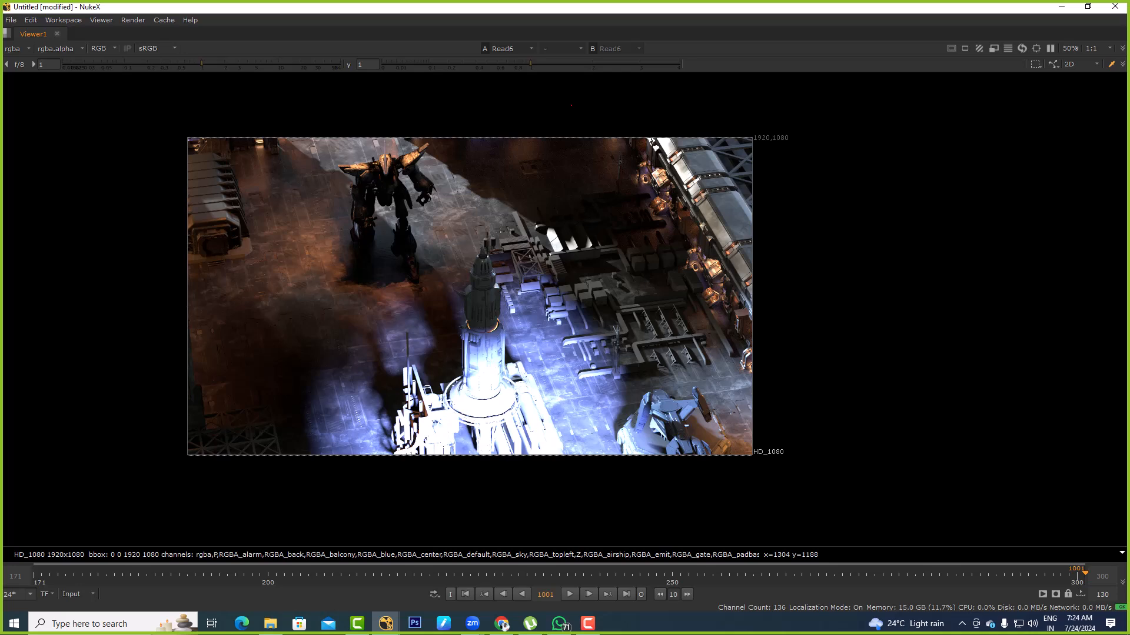
scroll(705, 173, up, 5)
middle_drag(706, 173, 1094, 184)
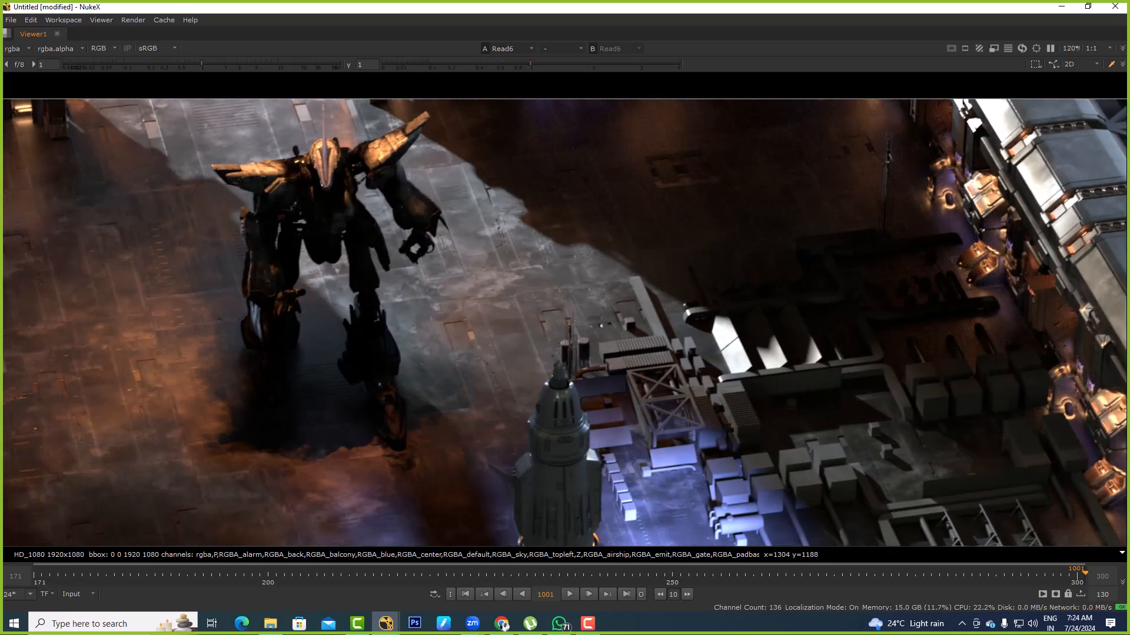
scroll(607, 270, down, 4)
drag(518, 274, 809, 442)
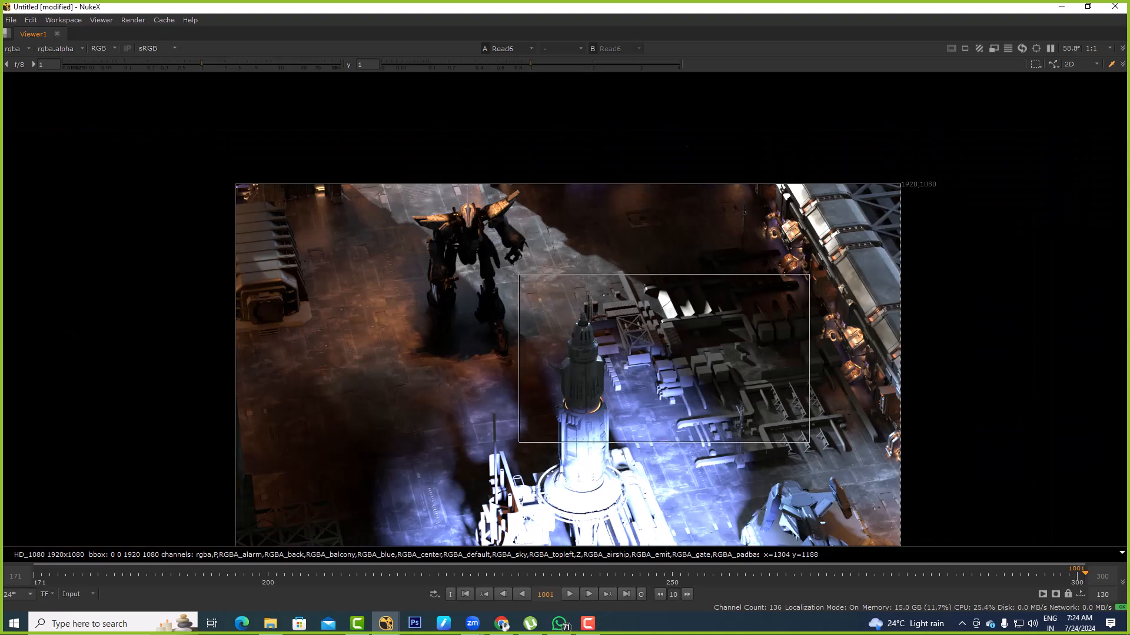
middle_drag(597, 460, 554, 284)
scroll(554, 284, up, 3)
drag(473, 140, 608, 353)
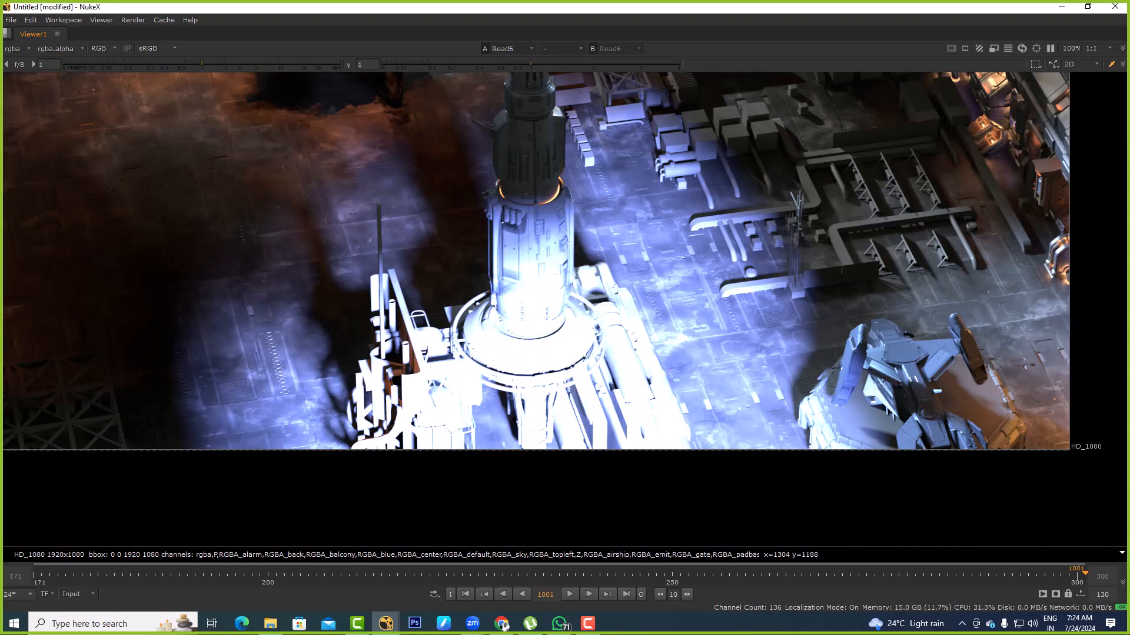
middle_drag(495, 180, 709, 366)
scroll(709, 366, down, 4)
middle_drag(598, 230, 570, 264)
scroll(571, 265, up, 2)
scroll(565, 273, up, 4)
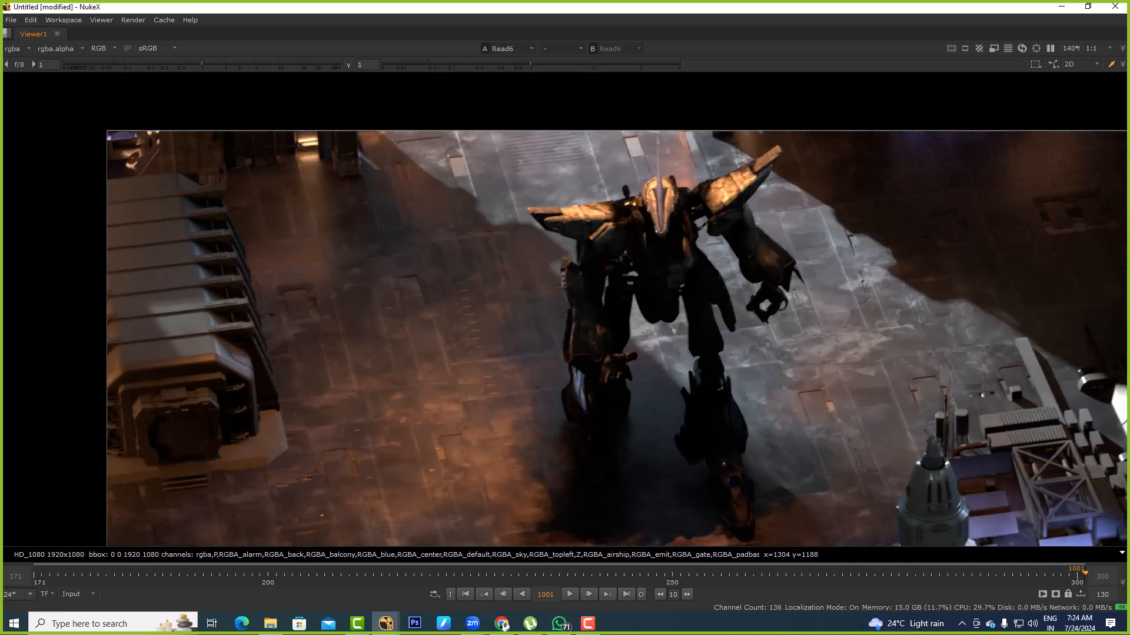
drag(602, 182, 768, 357)
key(f)
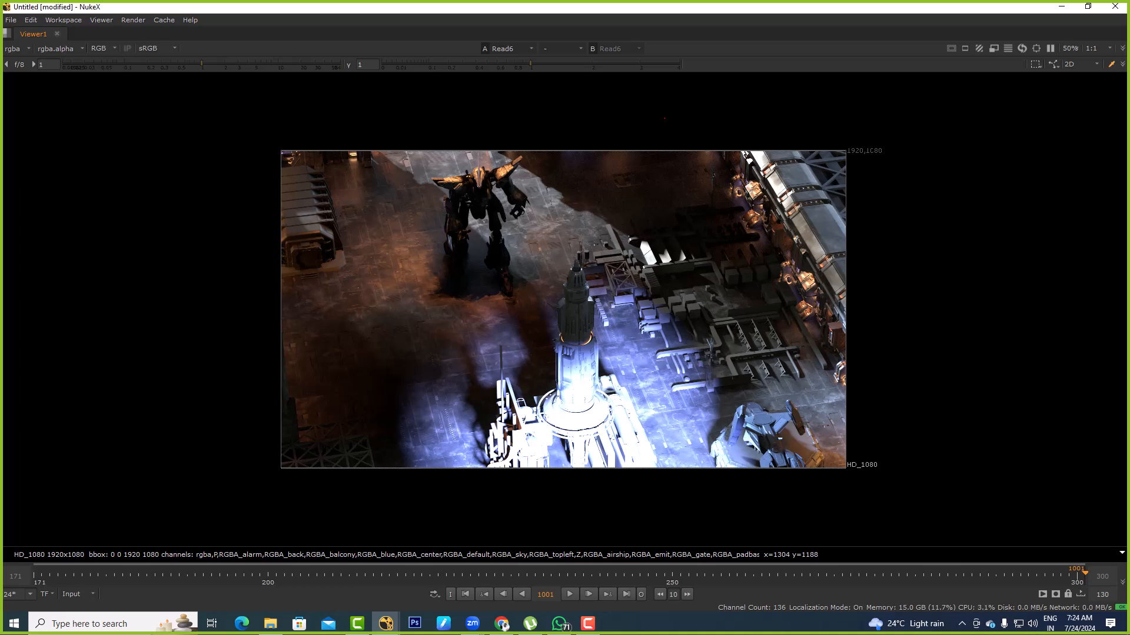
Inspect the robot and the warm-lit floor around it up close in the beauty render
drag(520, 110, 852, 373)
drag(662, 310, 448, 484)
middle_drag(407, 208, 440, 274)
scroll(440, 273, up, 4)
drag(325, 215, 460, 411)
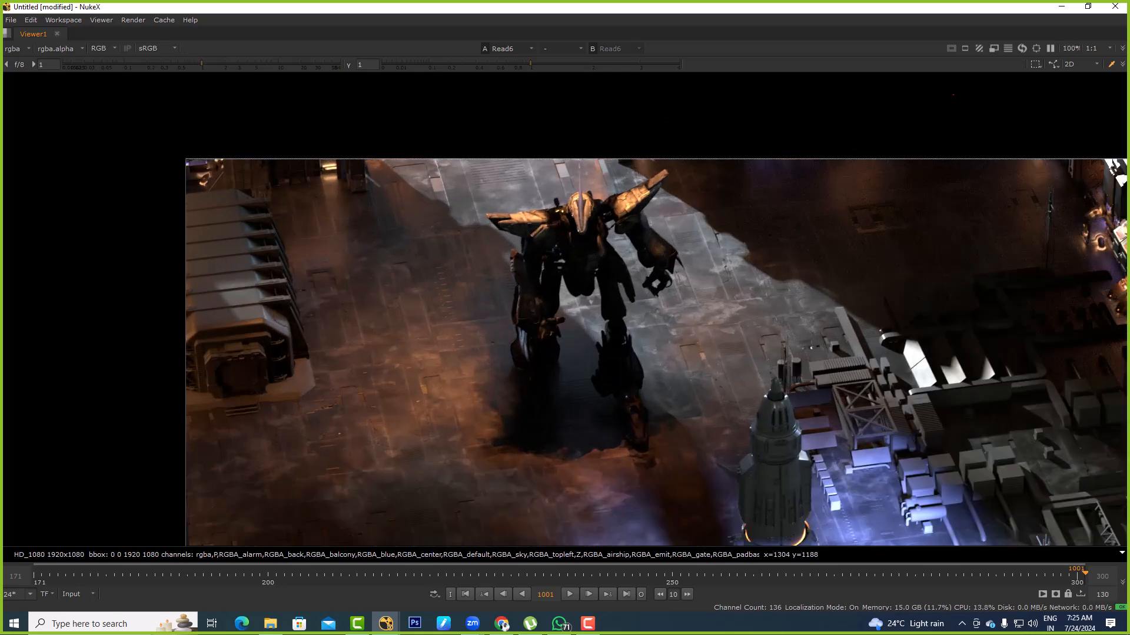
key(f)
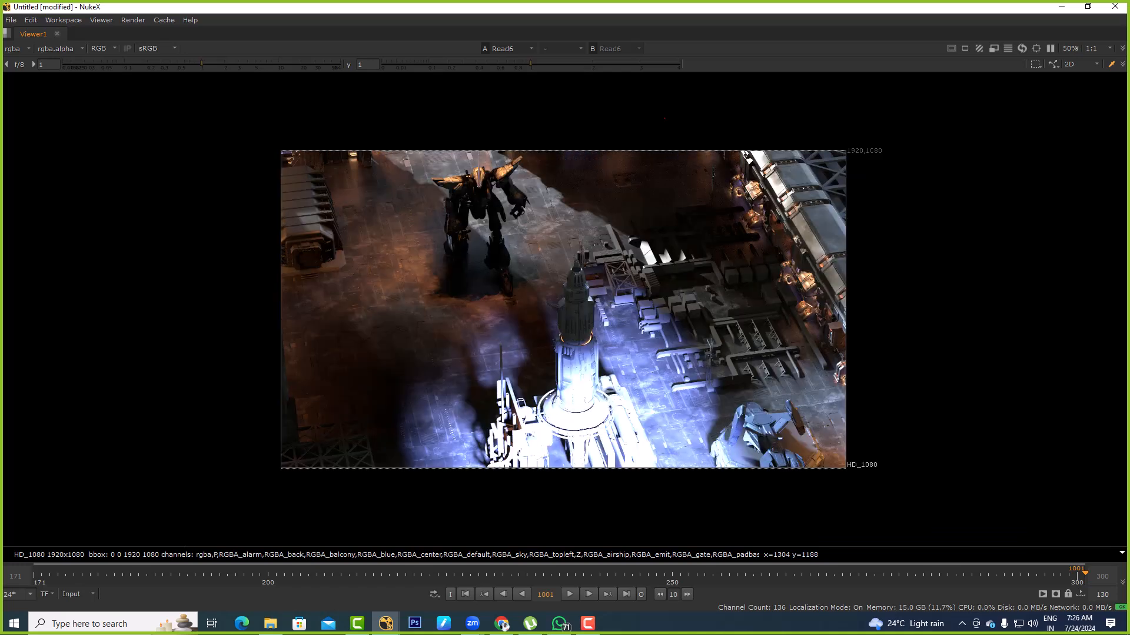
Compare the robot's shadowed area with the bright blue light at the rocket base in the beauty render
middle_drag(430, 243, 468, 294)
scroll(468, 294, up, 4)
drag(366, 232, 462, 379)
drag(353, 254, 426, 340)
drag(394, 272, 462, 360)
drag(405, 289, 473, 376)
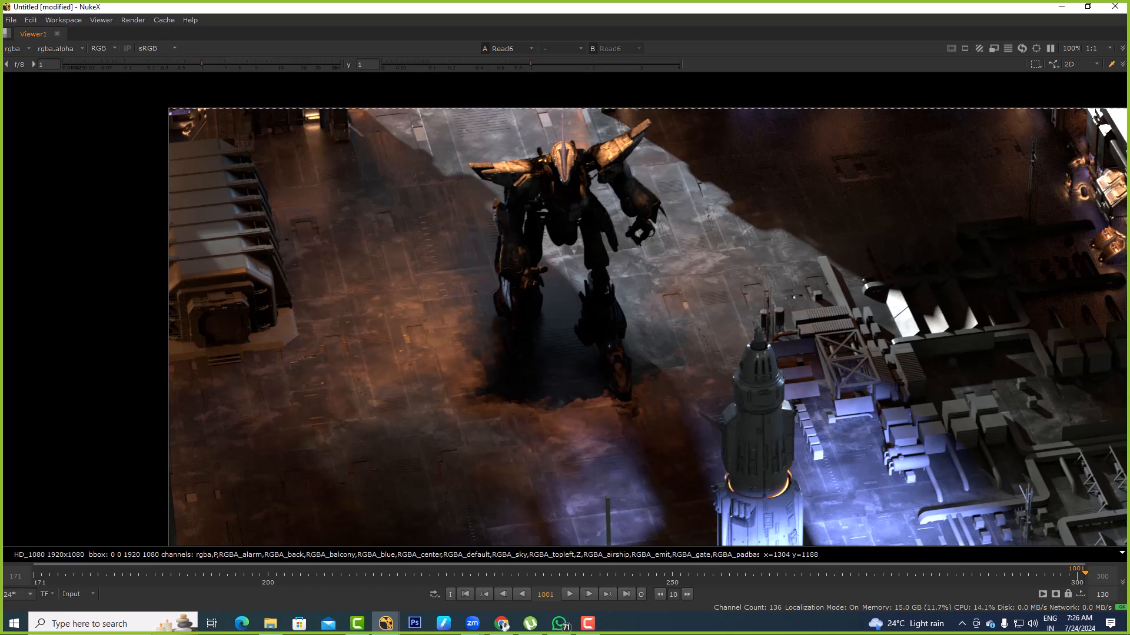
middle_drag(647, 424, 556, 193)
drag(843, 304, 659, 448)
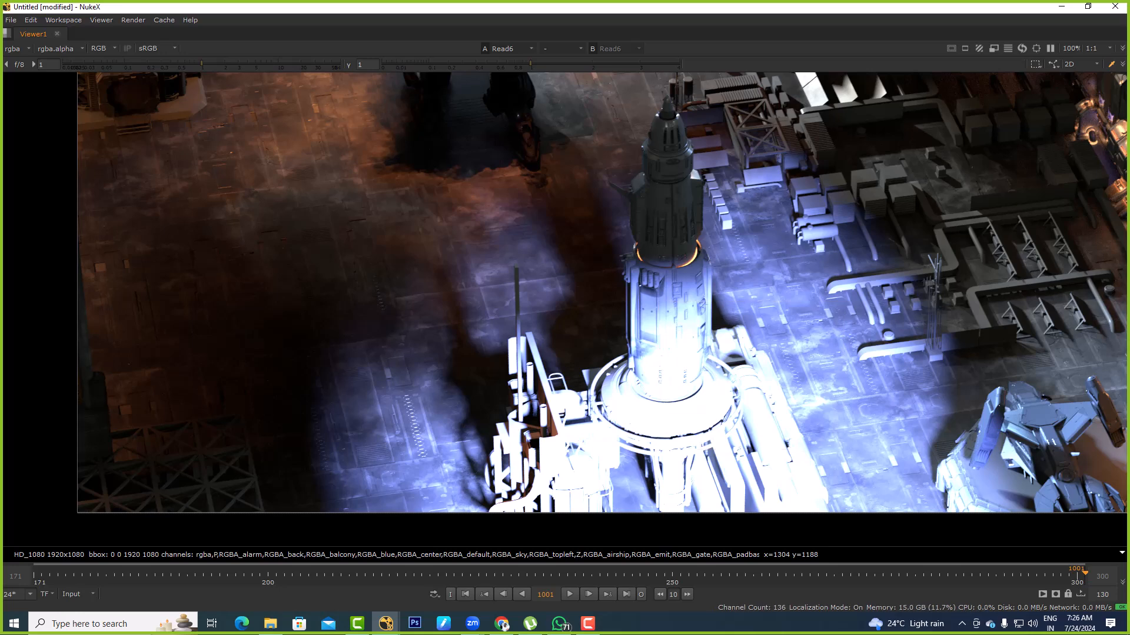
key(f)
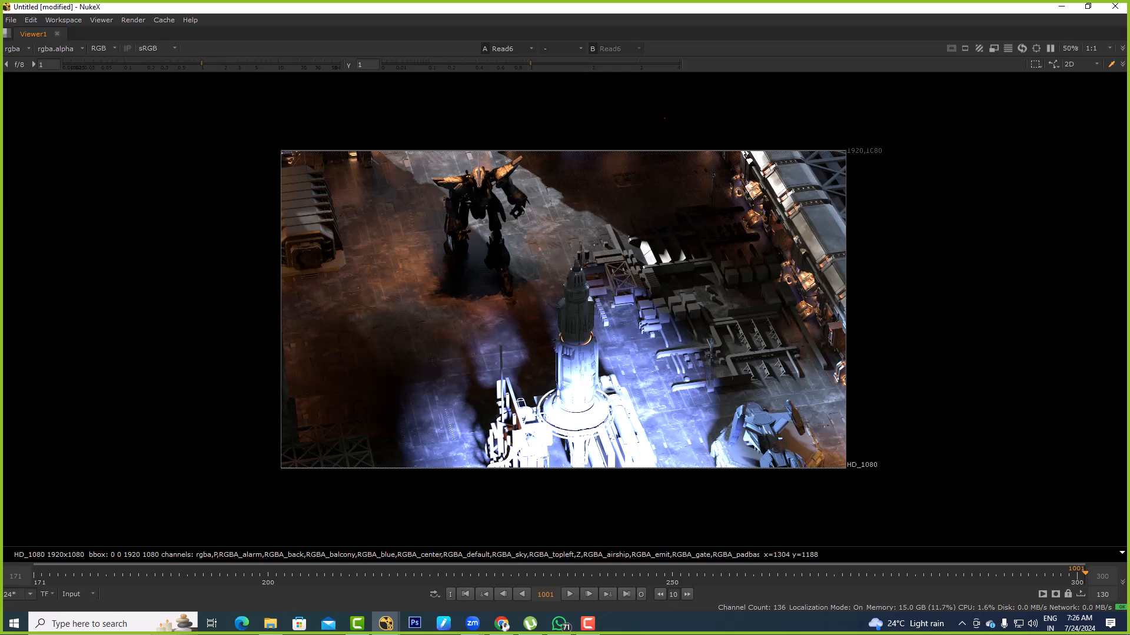
Restore the split workspace, add a LayerContactSheet node to Read6 and turn on its layer names
key(space)
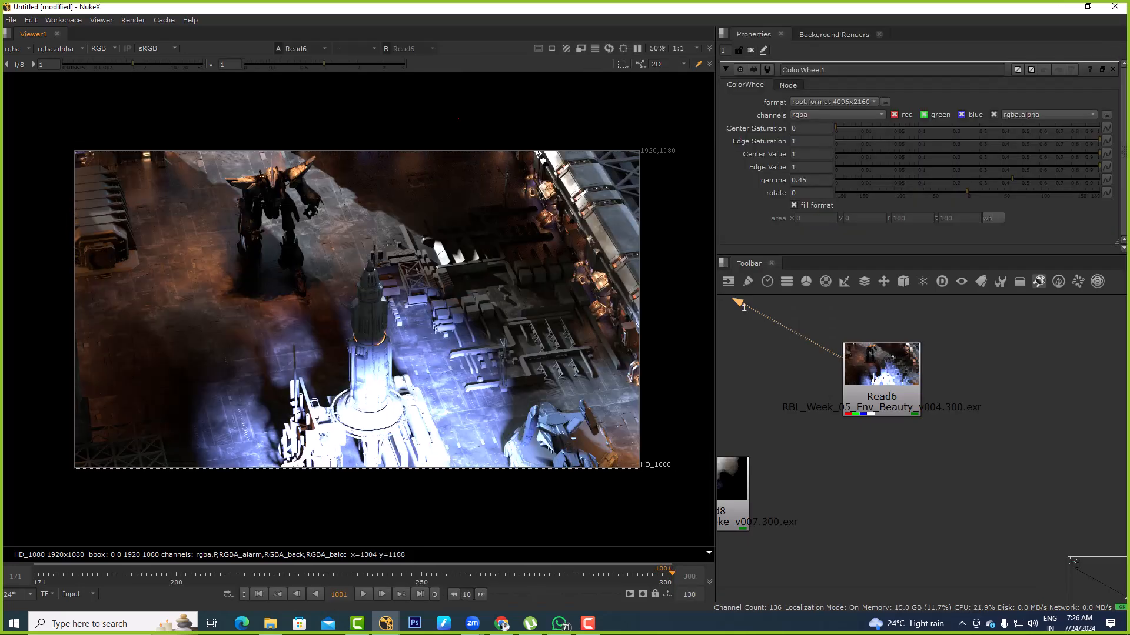
middle_drag(924, 409, 912, 384)
scroll(912, 384, down, 2)
click(895, 378)
click(835, 338)
click(885, 375)
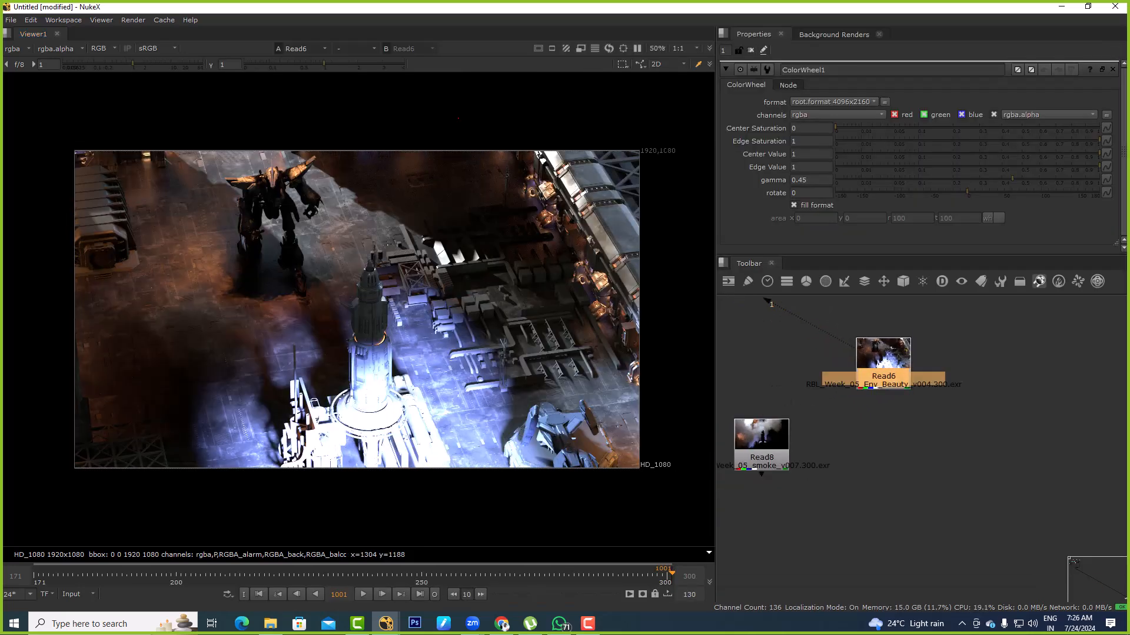
key(Tab)
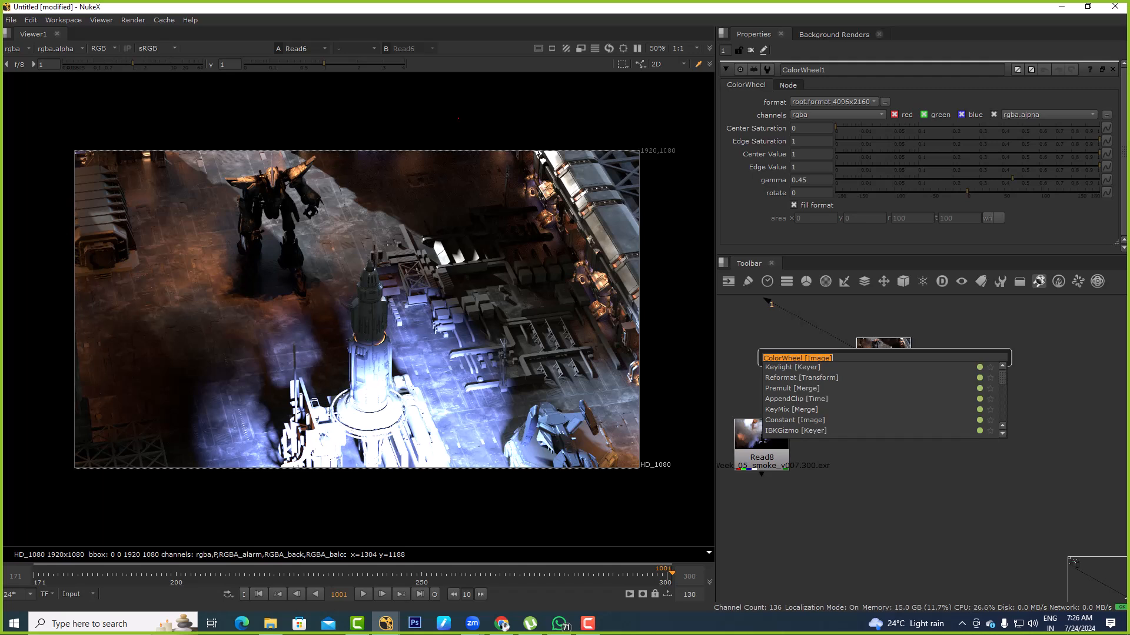
text(layer)
key(Return)
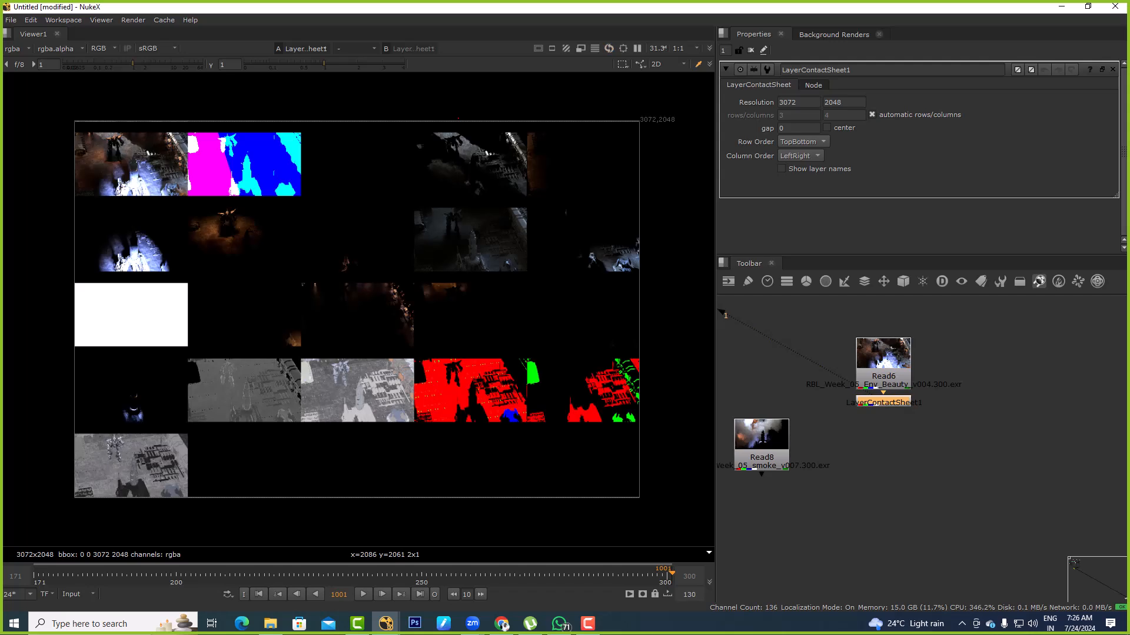
scroll(868, 387, up, 4)
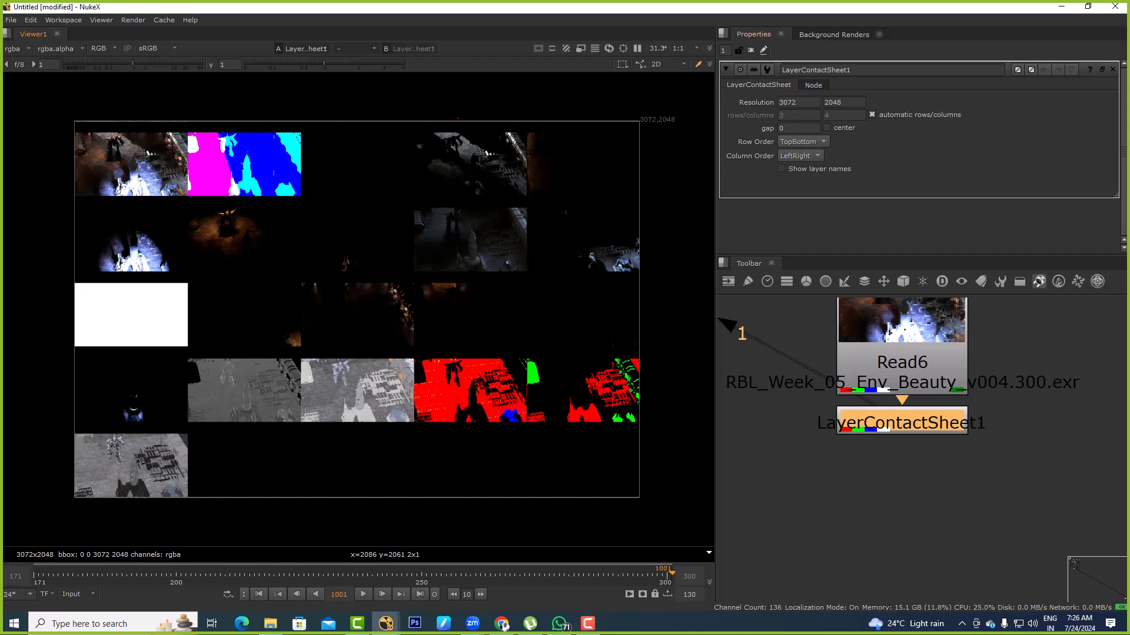
click(781, 169)
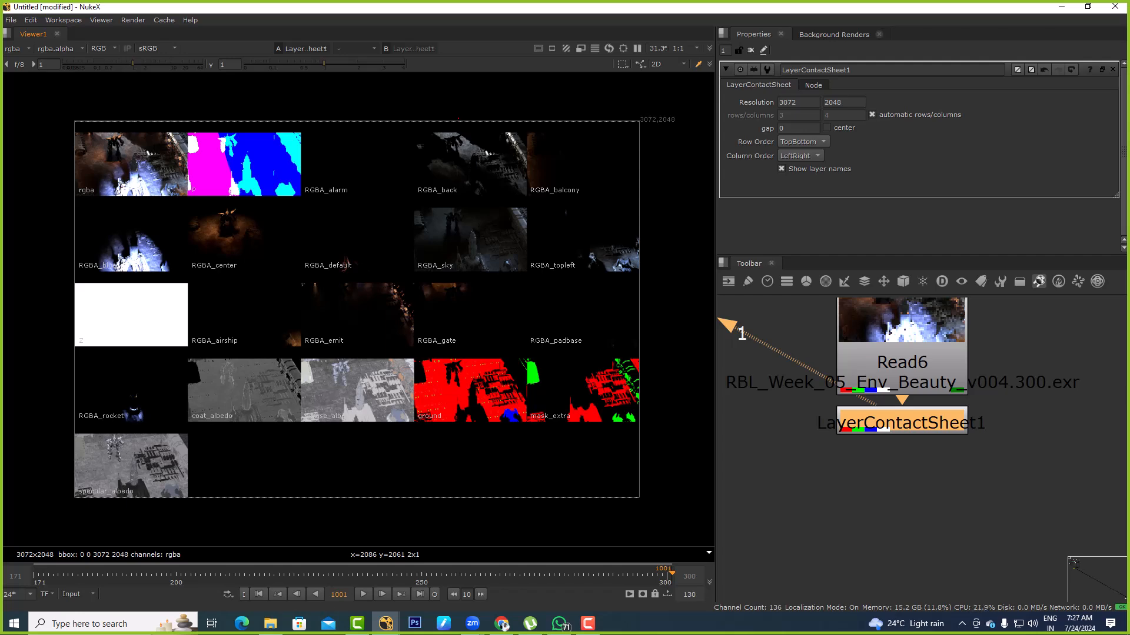
Compare Read6's beauty image and layer list with the labelled passes in the contact sheet
key(ctrl+z)
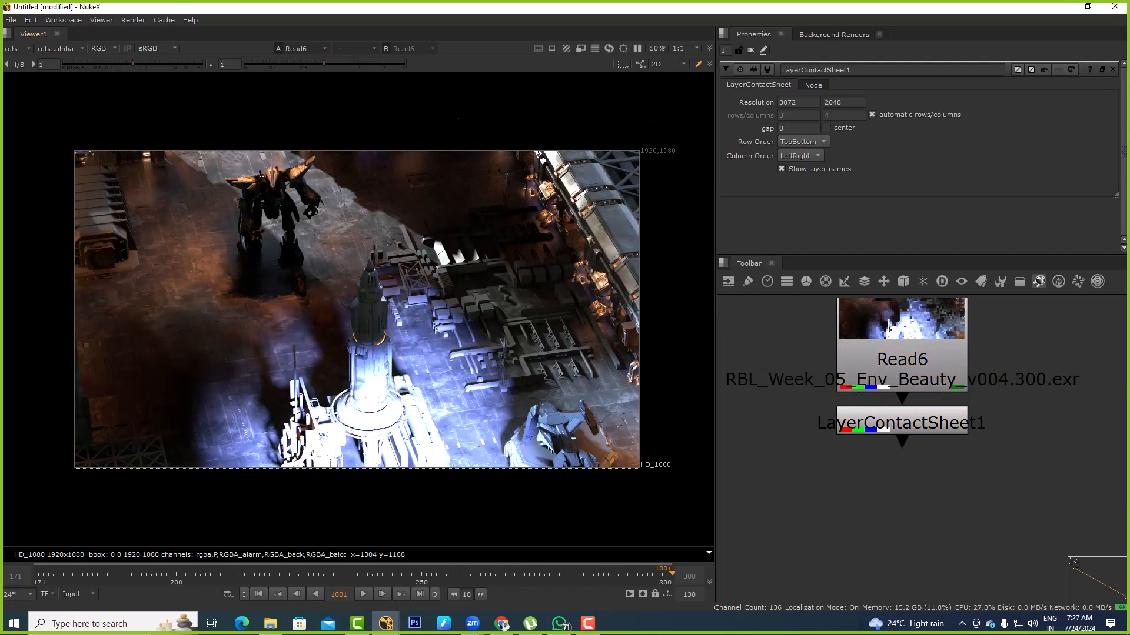
click(17, 48)
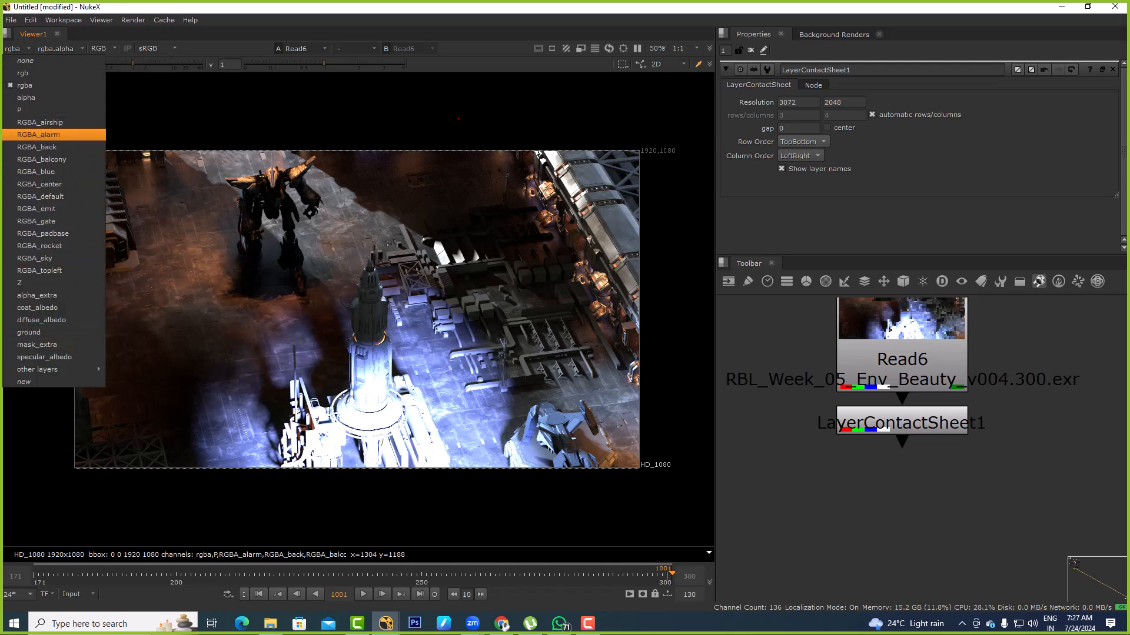
click(902, 422)
click(902, 423)
key(1)
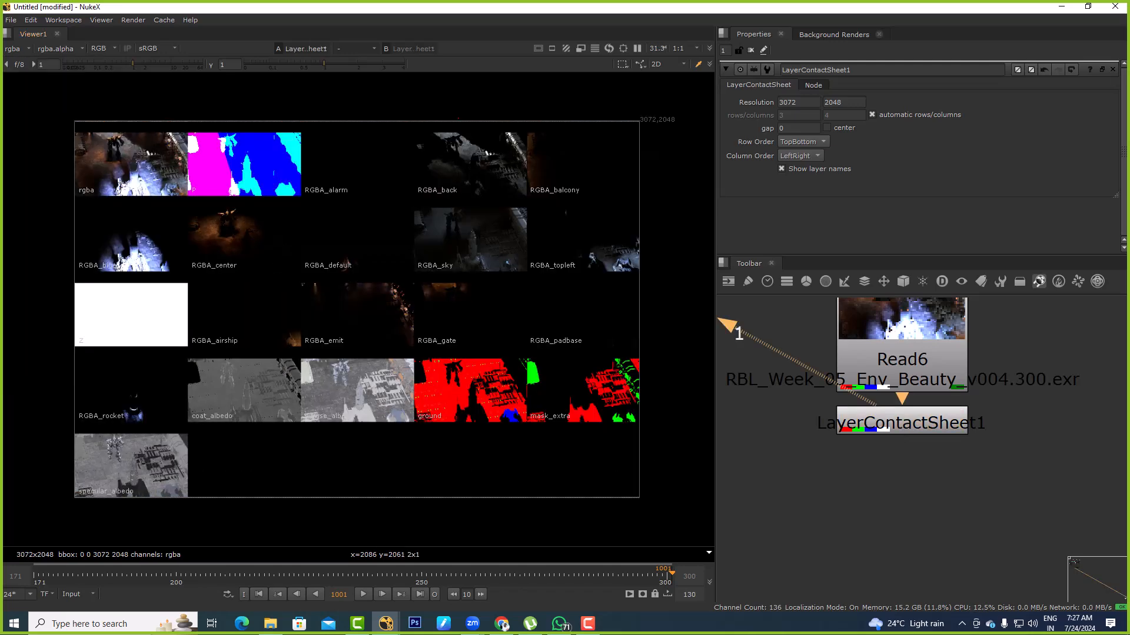
drag(153, 241, 241, 316)
drag(108, 125, 143, 177)
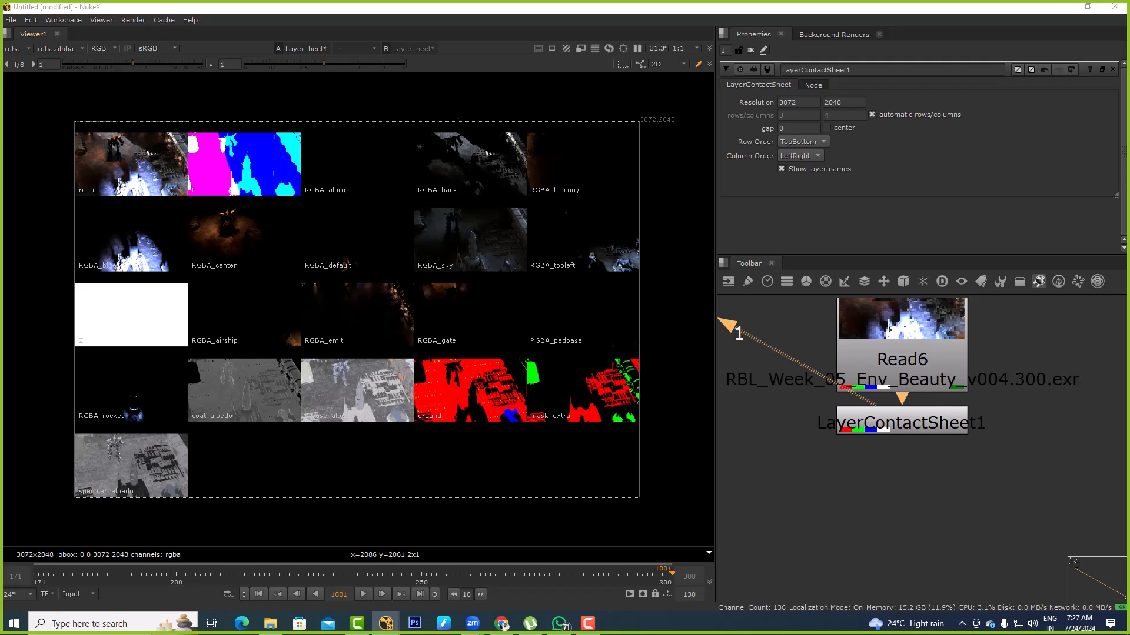
drag(101, 227, 106, 228)
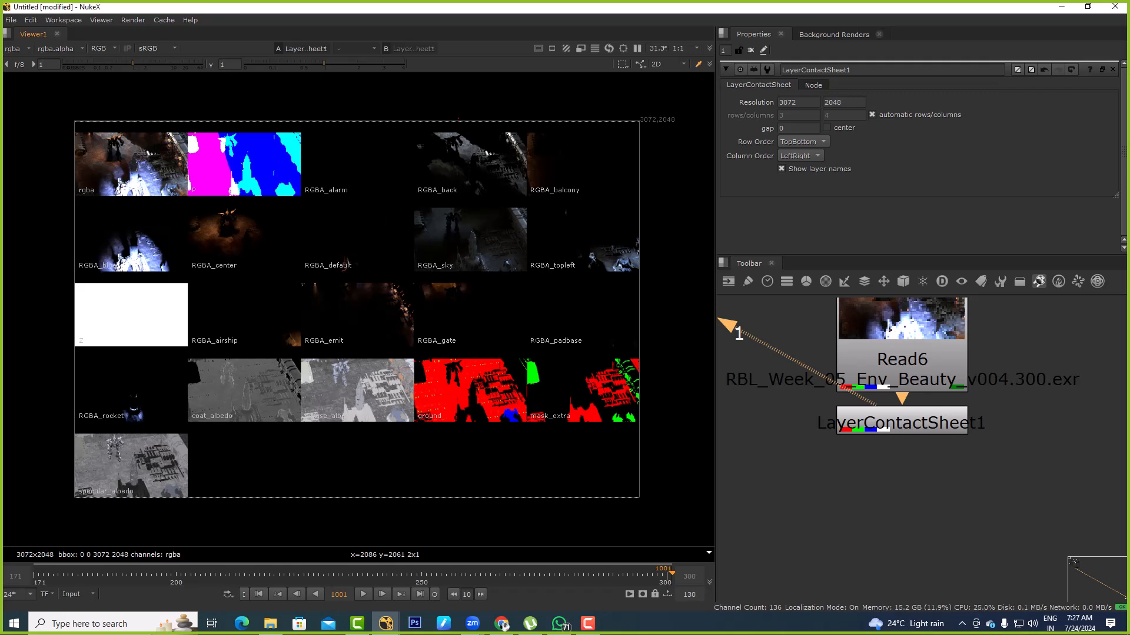
drag(68, 108, 186, 198)
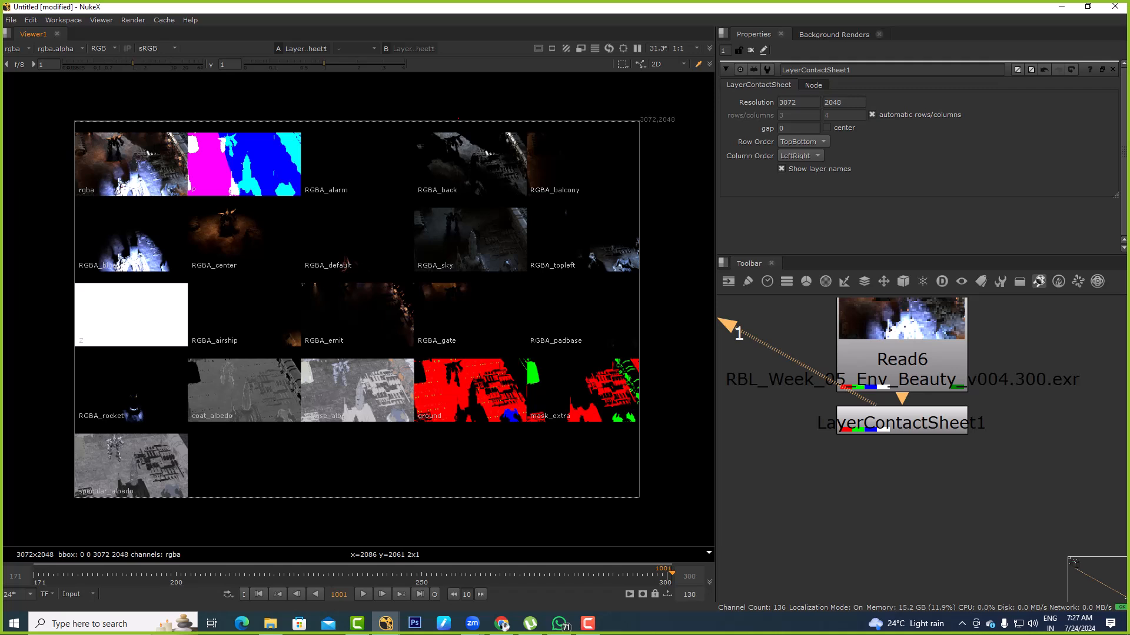
Move the LayerContactSheet node down and to the left of Read6, and display Read6 in the viewer
drag(902, 420, 806, 465)
click(901, 362)
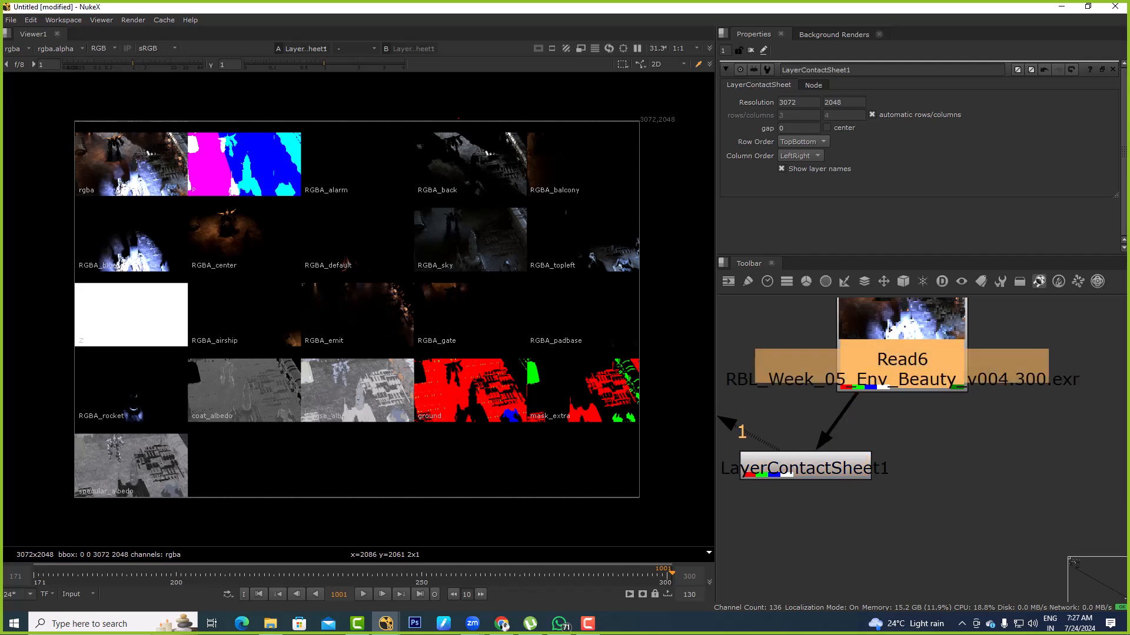
key(1)
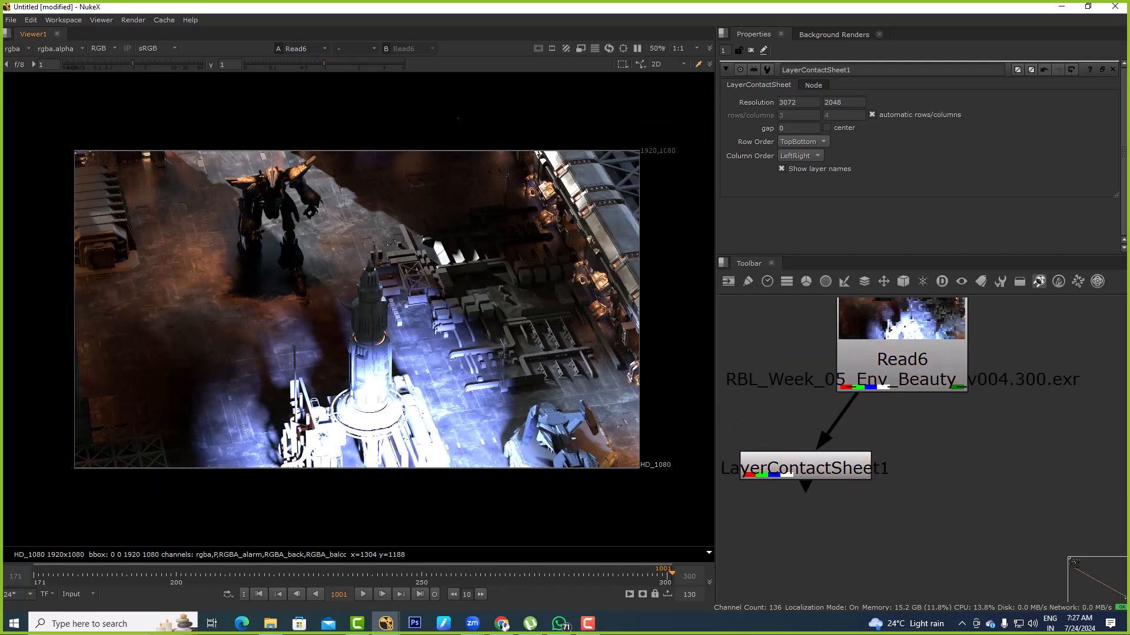
Examine Read6's alpha, P, RGBA_airship and RGBA_back layers one by one in the viewer
key(a)
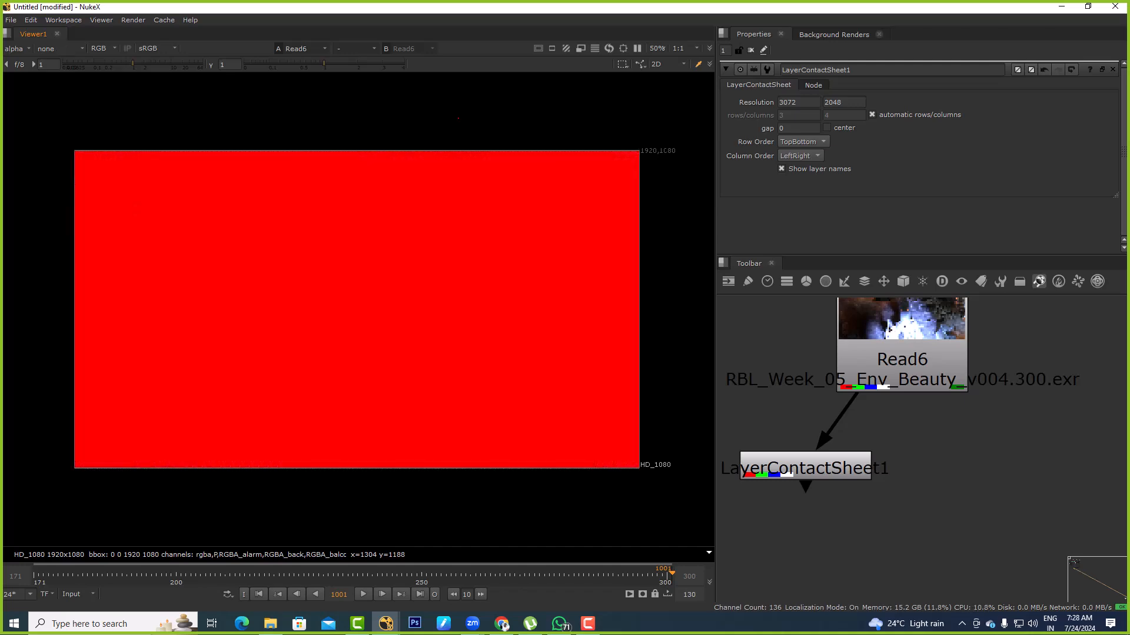
key(Page_Down)
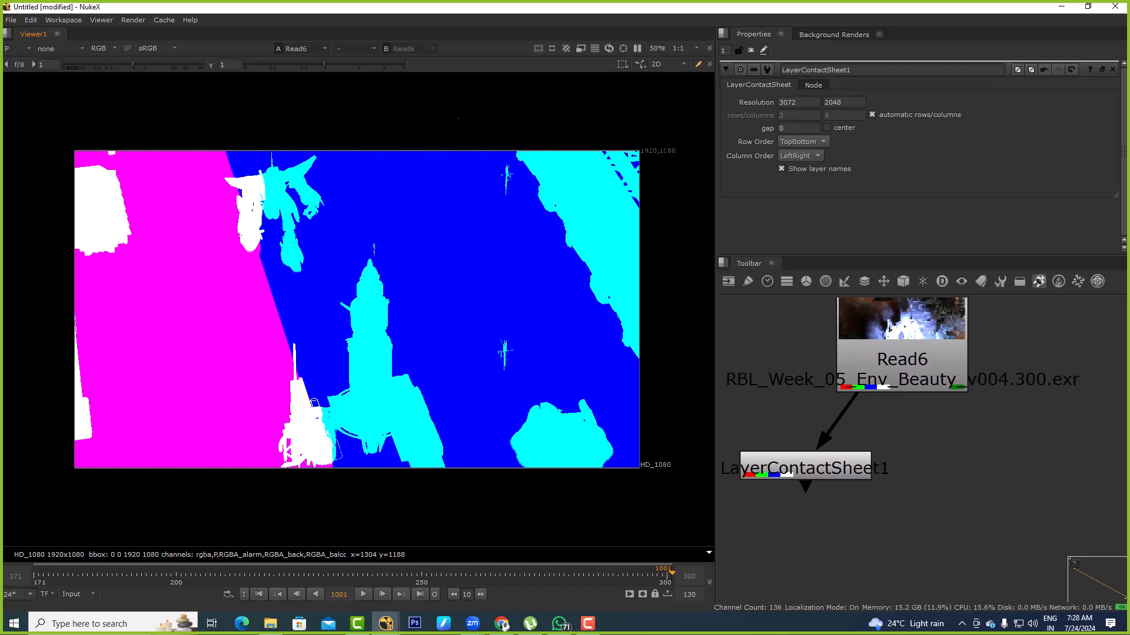
key(Page_Down)
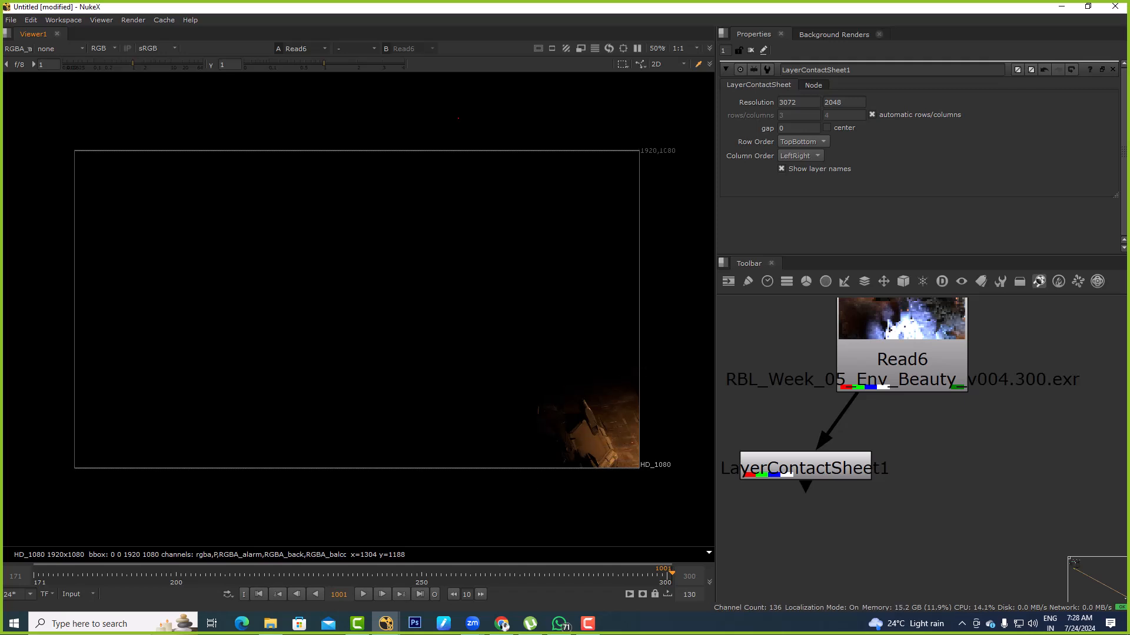
key(Page_Down)
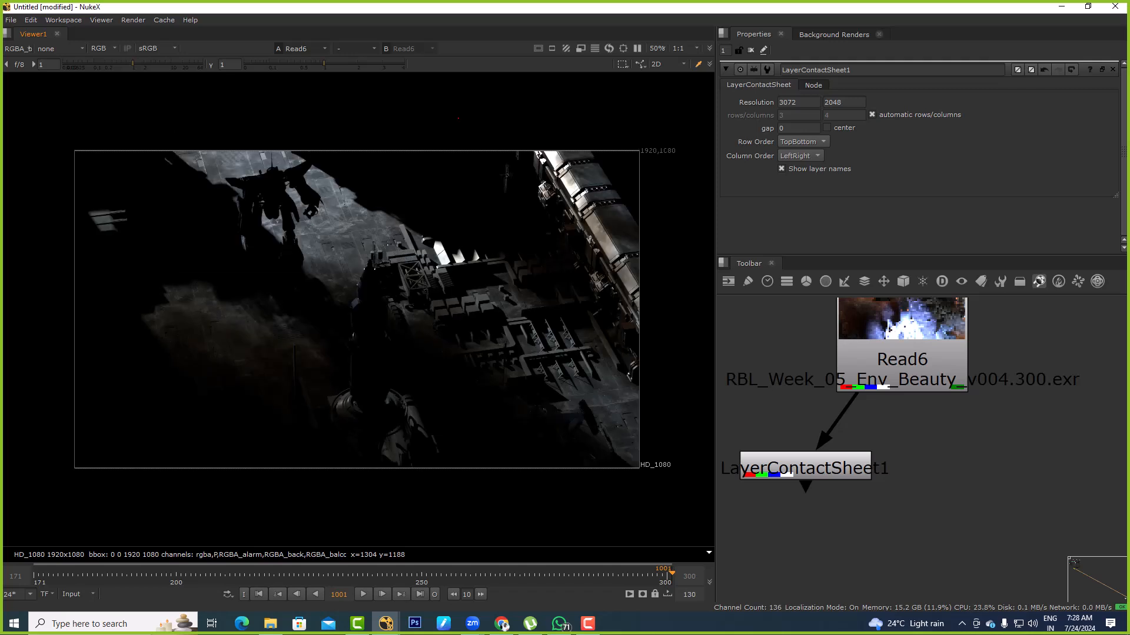
click(18, 49)
key(Down)
key(Return)
drag(24, 108, 253, 469)
Examine Read6's blue, center, default, emit, gate and rocket light layers, and return the viewer to rgba
key(Page_Down)
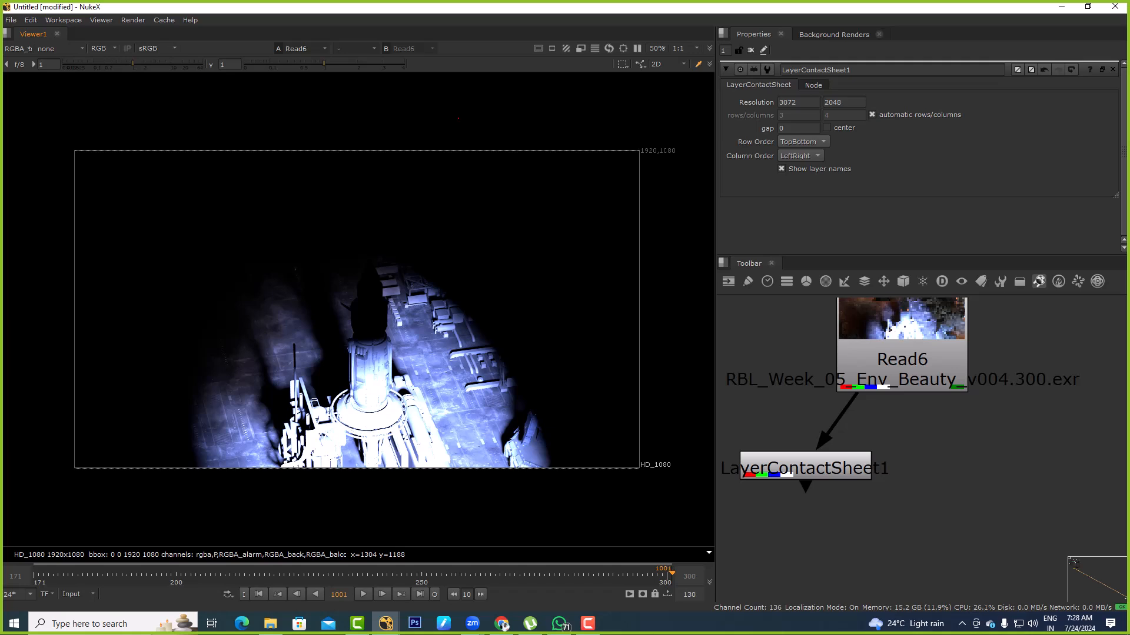
key(Page_Down)
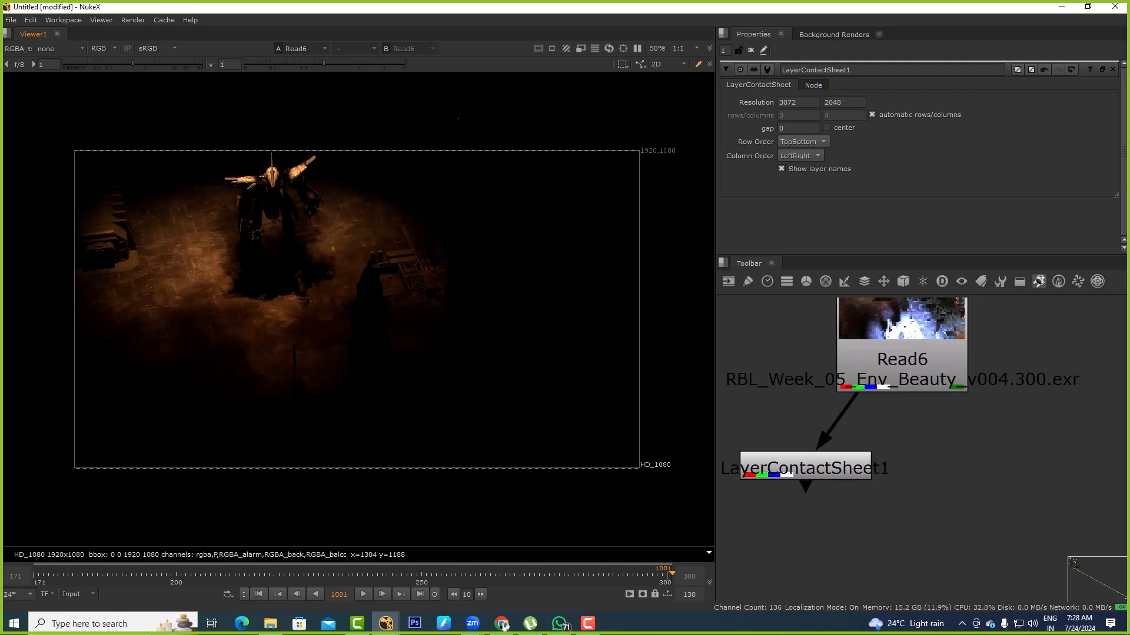
key(Page_Down)
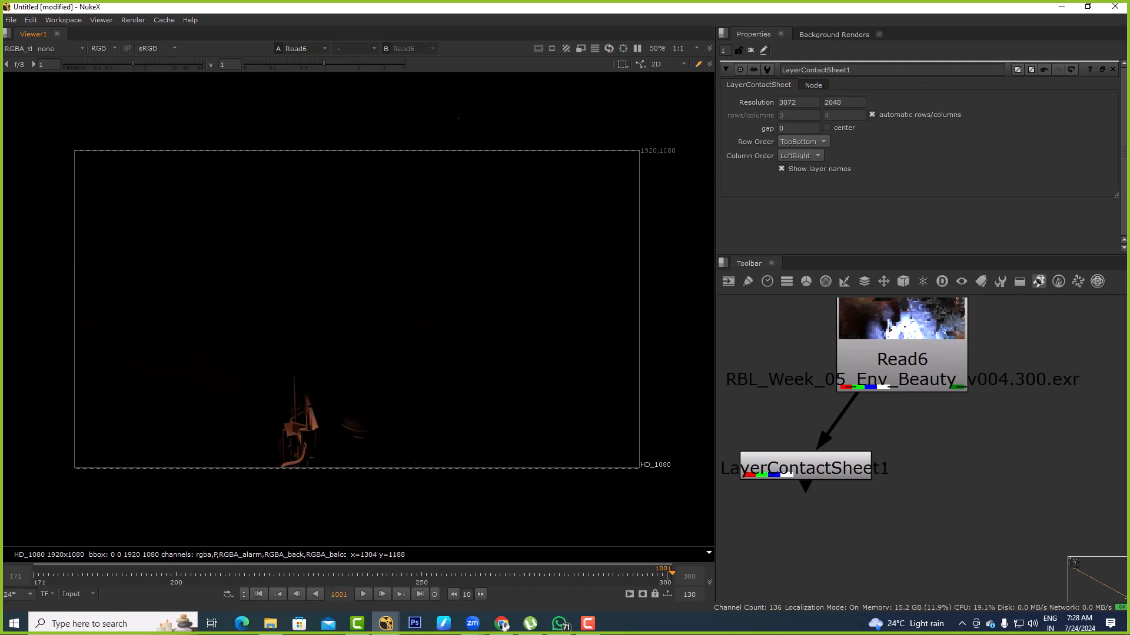
key(Page_Down)
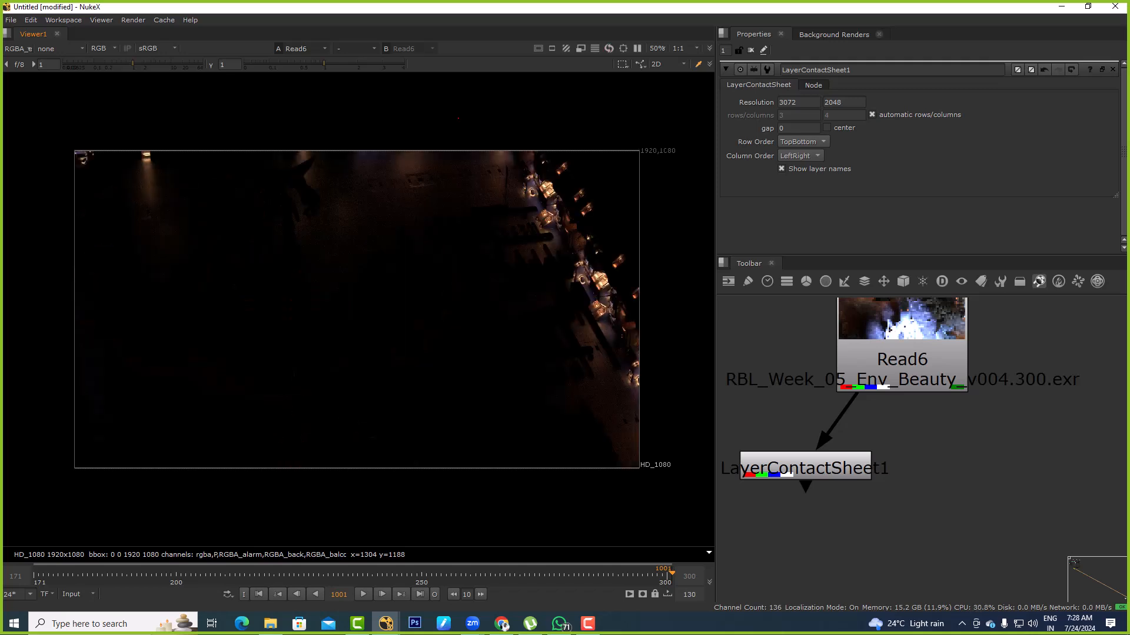
key(Page_Down)
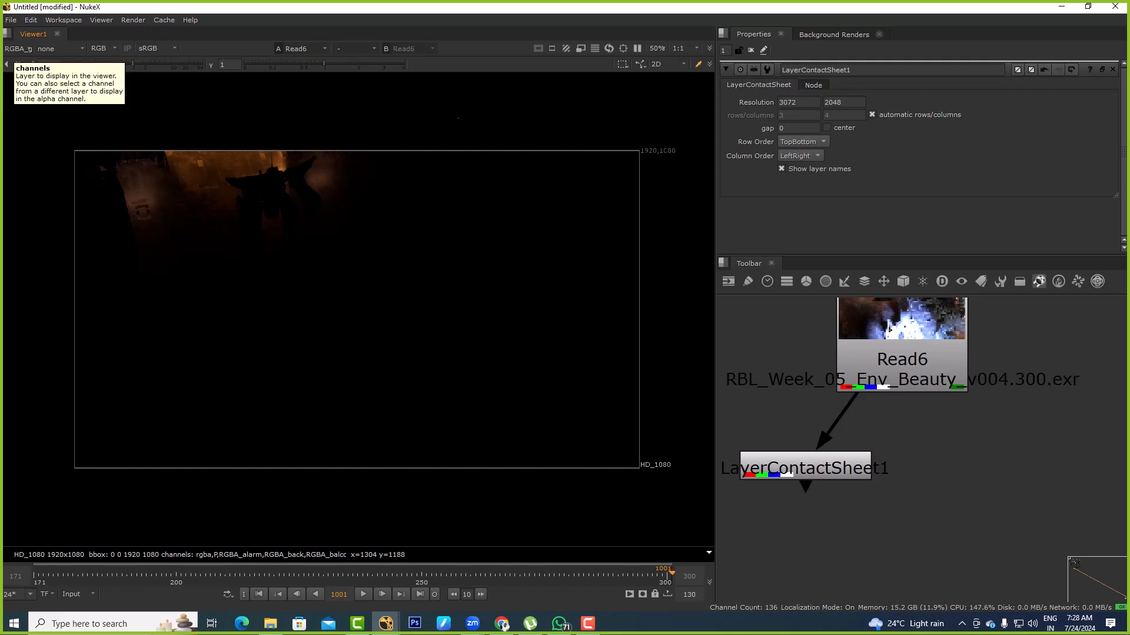
key(Page_Down)
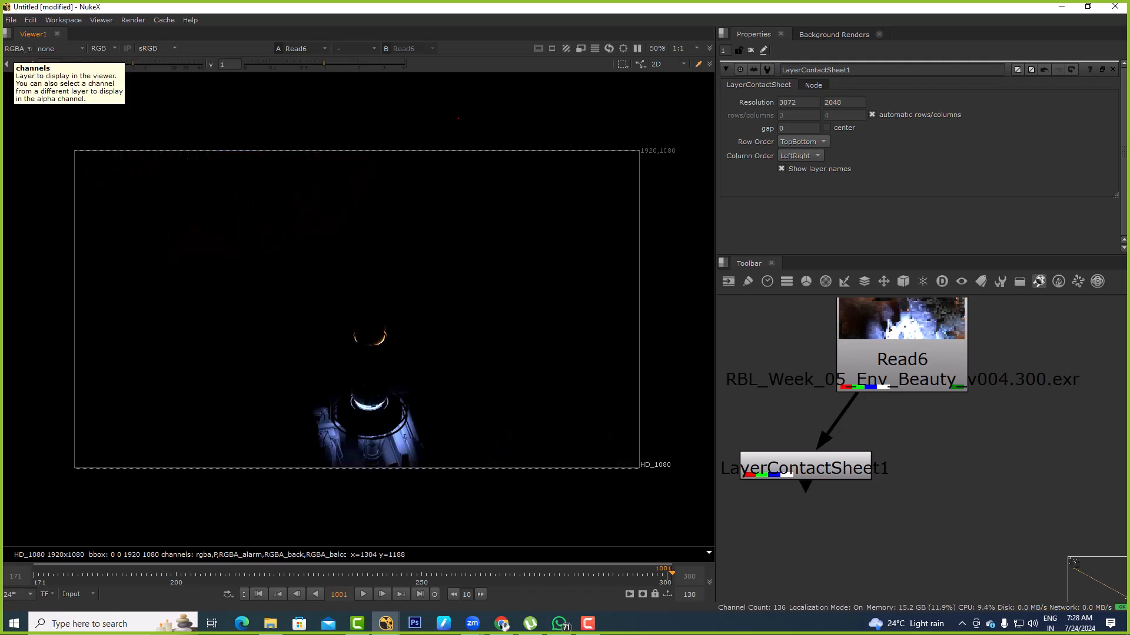
click(16, 49)
click(18, 85)
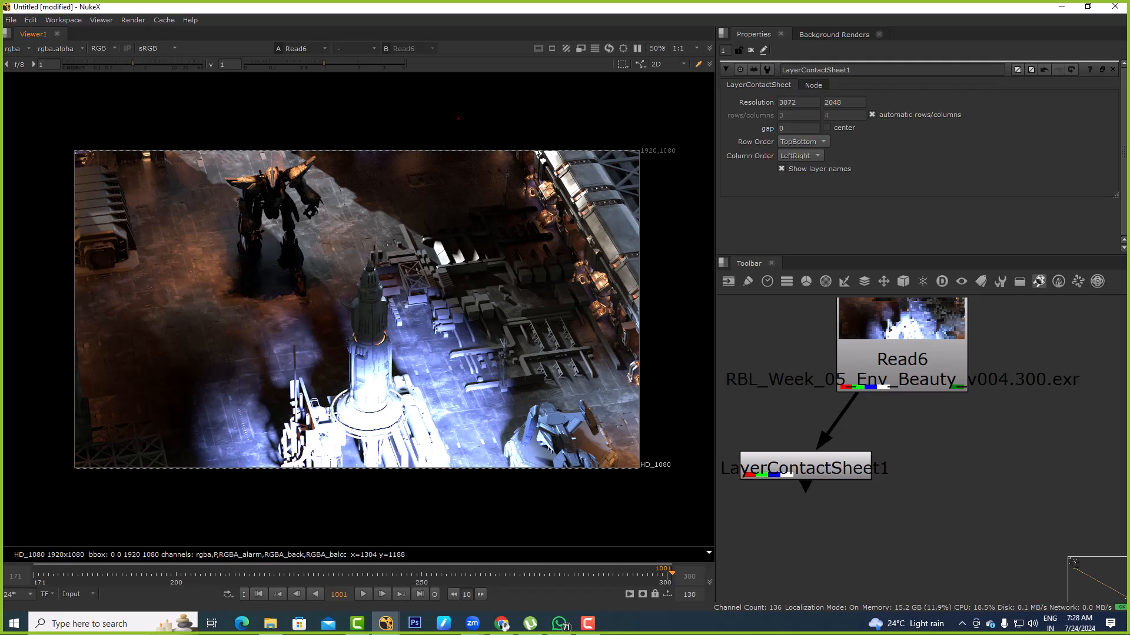
middle_drag(965, 433, 909, 478)
scroll(874, 397, down, 3)
drag(874, 396, 895, 373)
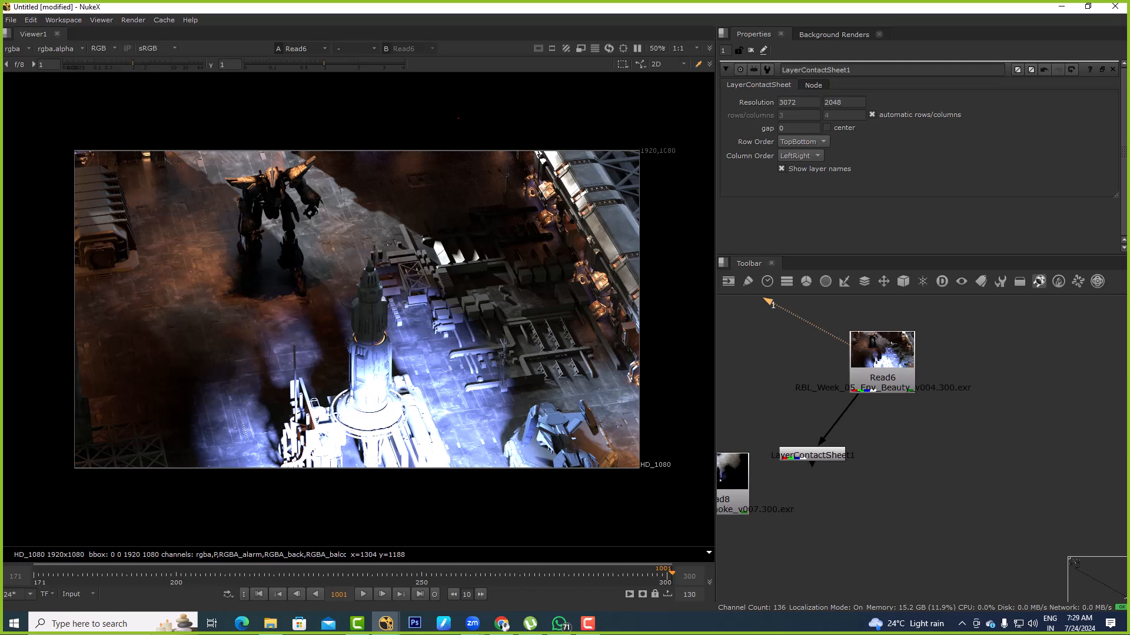
Switch to File Explorer and open the motion poster project folder under D DRIVE\work on New Volume (J:)
click(241, 624)
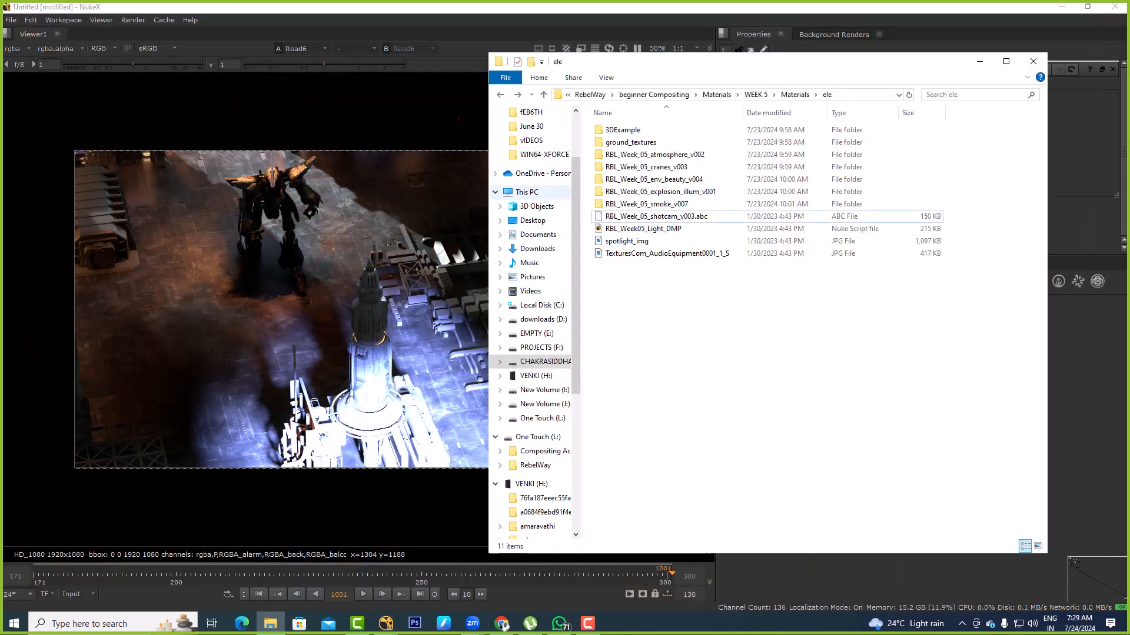
click(527, 192)
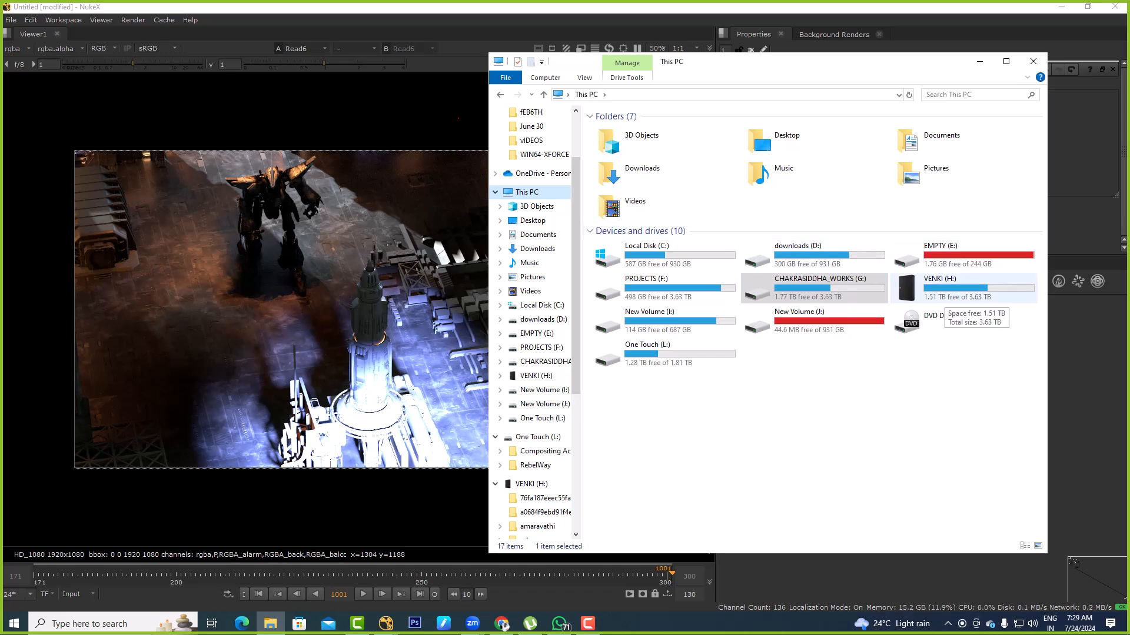
click(806, 322)
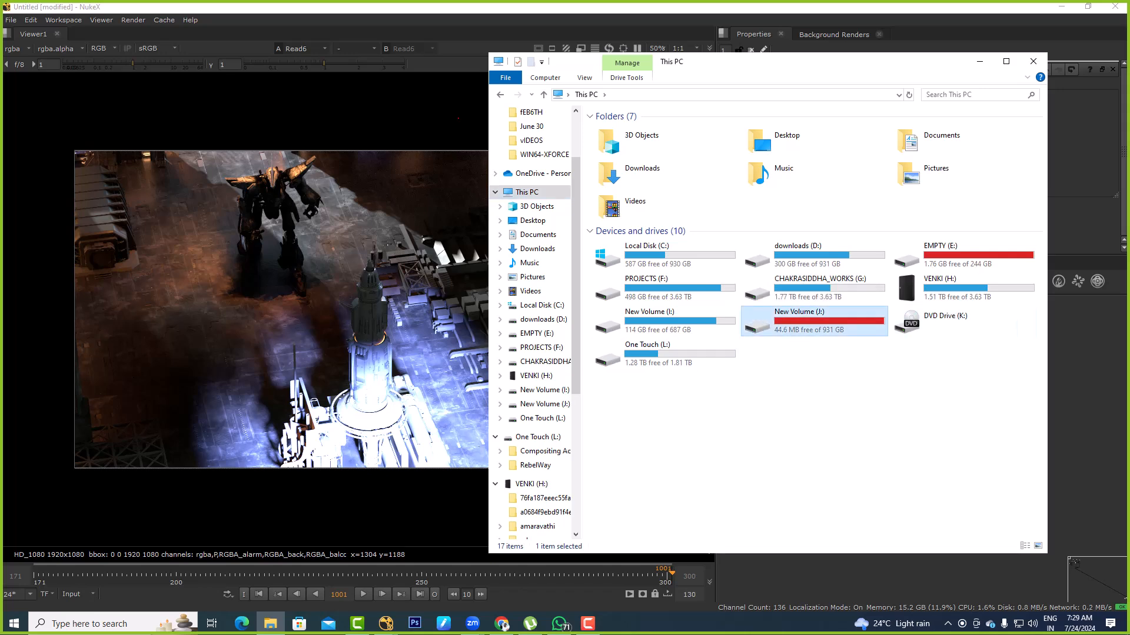
double_click(806, 322)
click(641, 154)
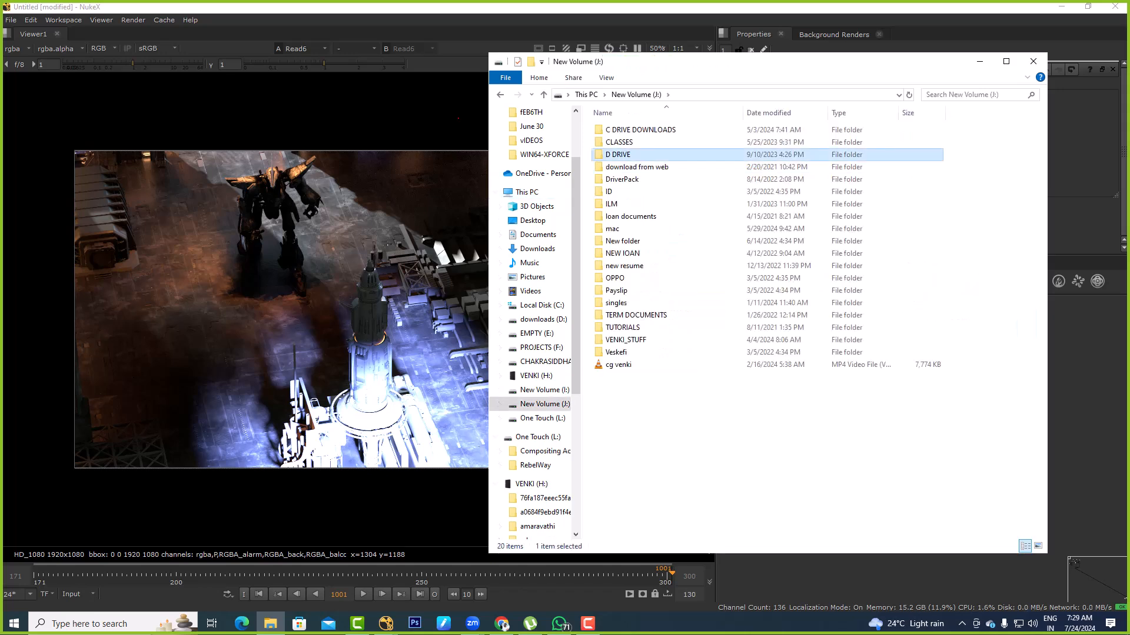
double_click(642, 155)
double_click(641, 154)
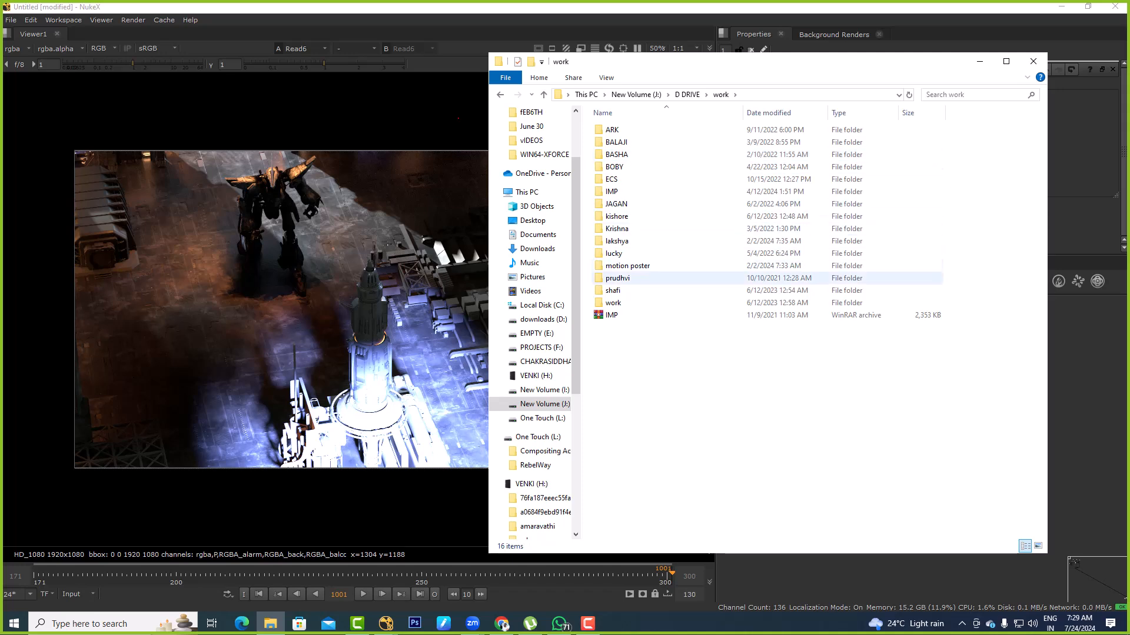
double_click(612, 290)
click(627, 130)
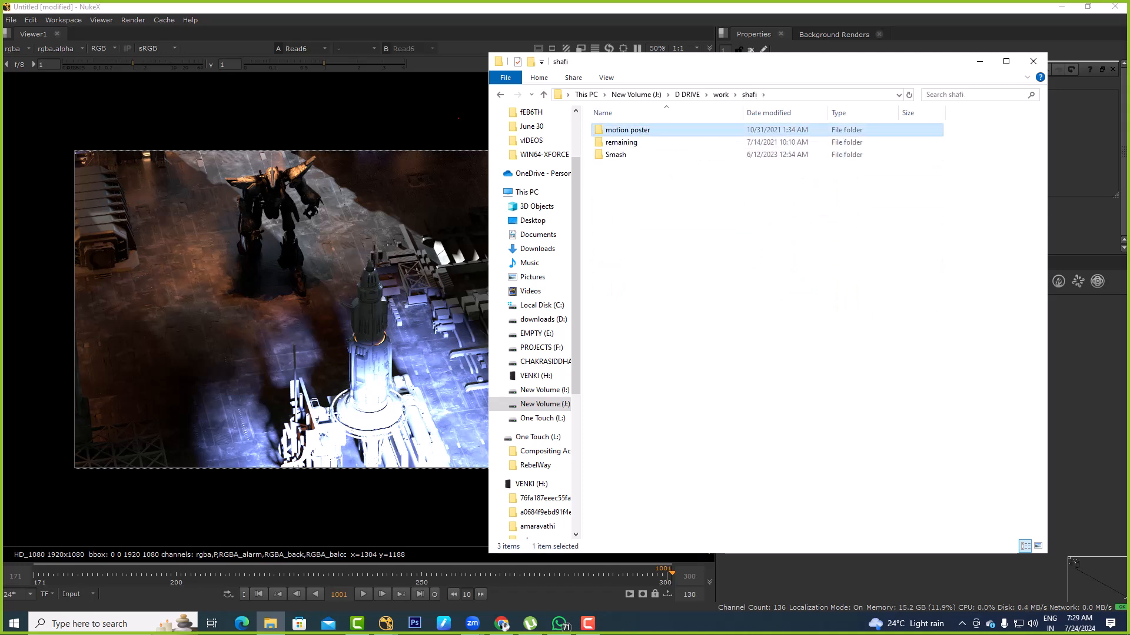
double_click(627, 130)
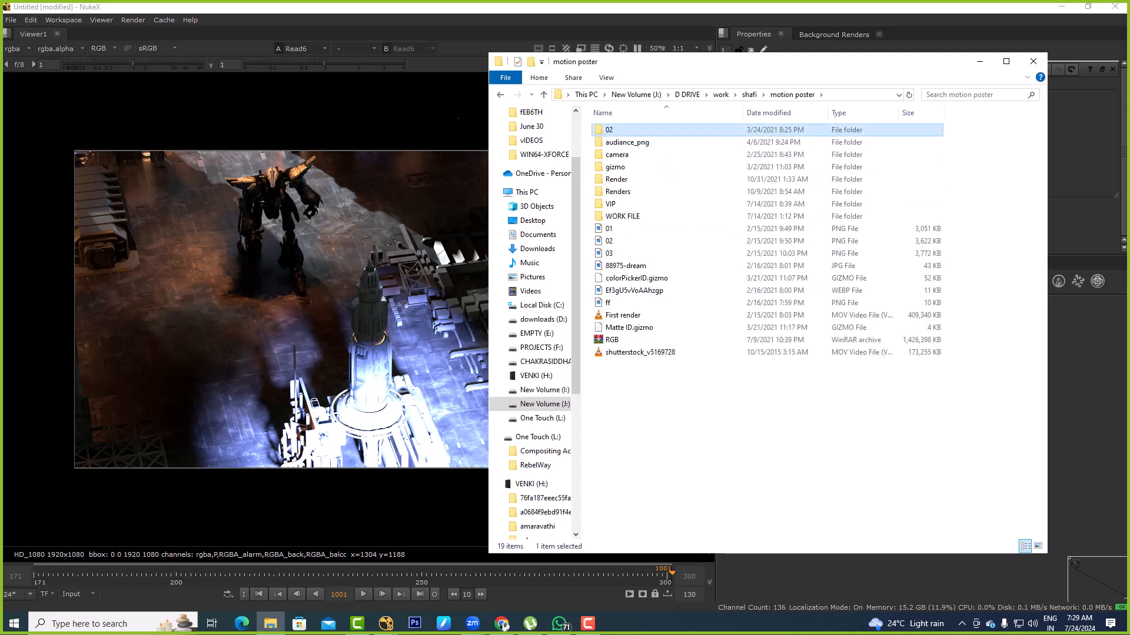
Open the re-render subfolder inside 02 and import its motion poster EXR passes, including VRayZDepth, into Nuke's node graph
double_click(609, 129)
click(627, 130)
double_click(639, 130)
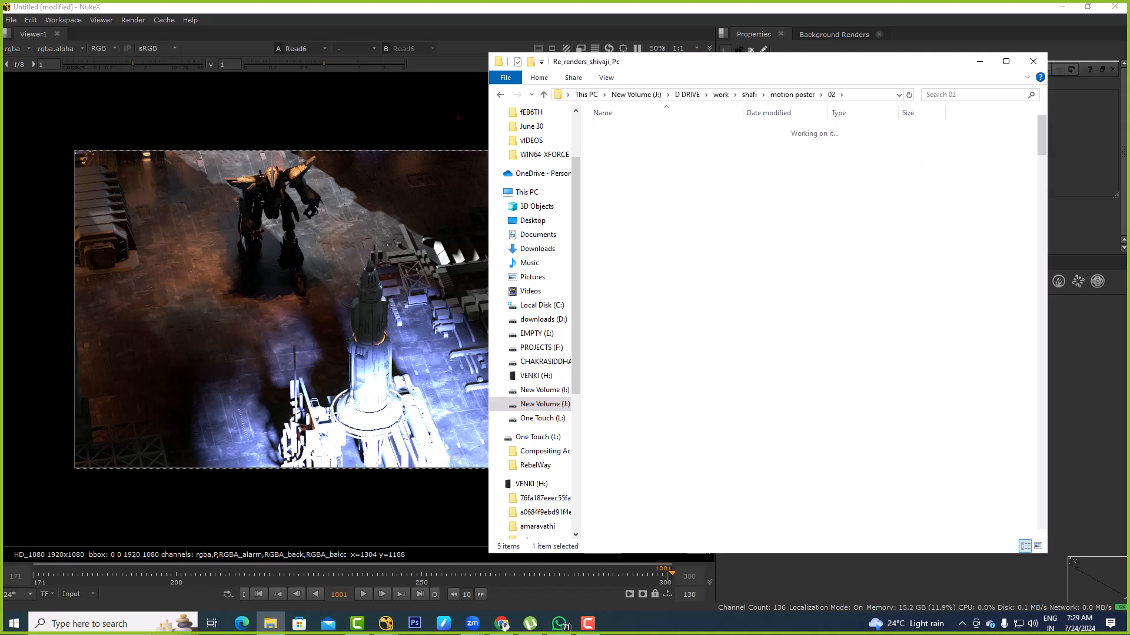
click(865, 94)
key(alt+Tab)
scroll(904, 413, down, 3)
middle_drag(905, 413, 730, 395)
middle_drag(979, 434, 843, 439)
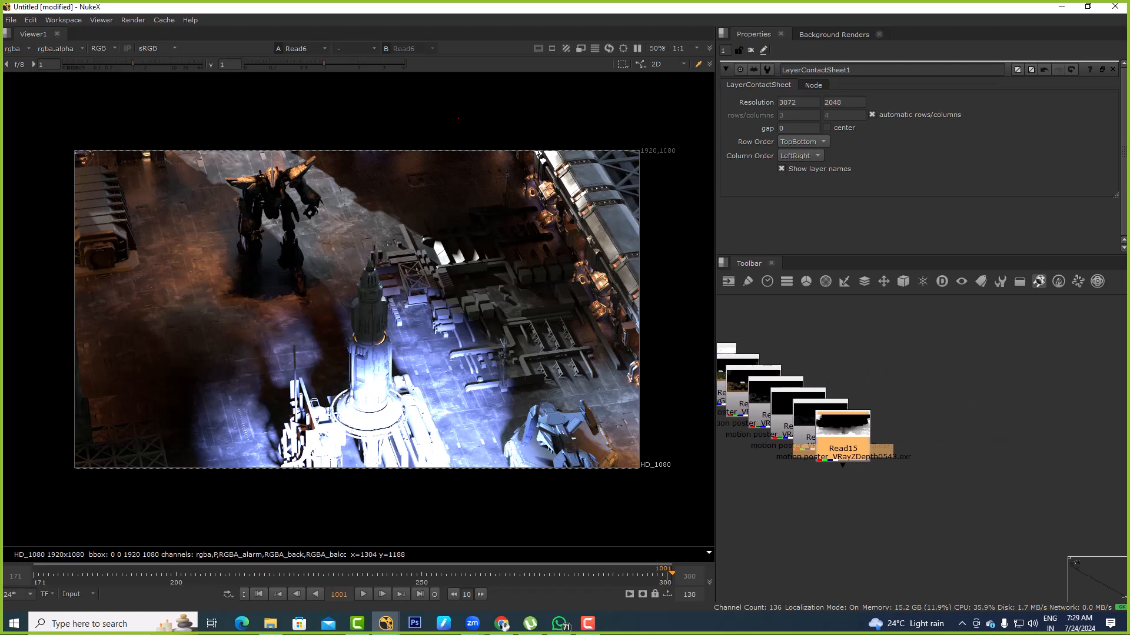
Separate the VRayZDepth, VRaySpecular, VRayRefraction and VRayReflection Read nodes in the node graph, viewing each pass in turn
drag(843, 441, 950, 359)
key(1)
click(948, 425)
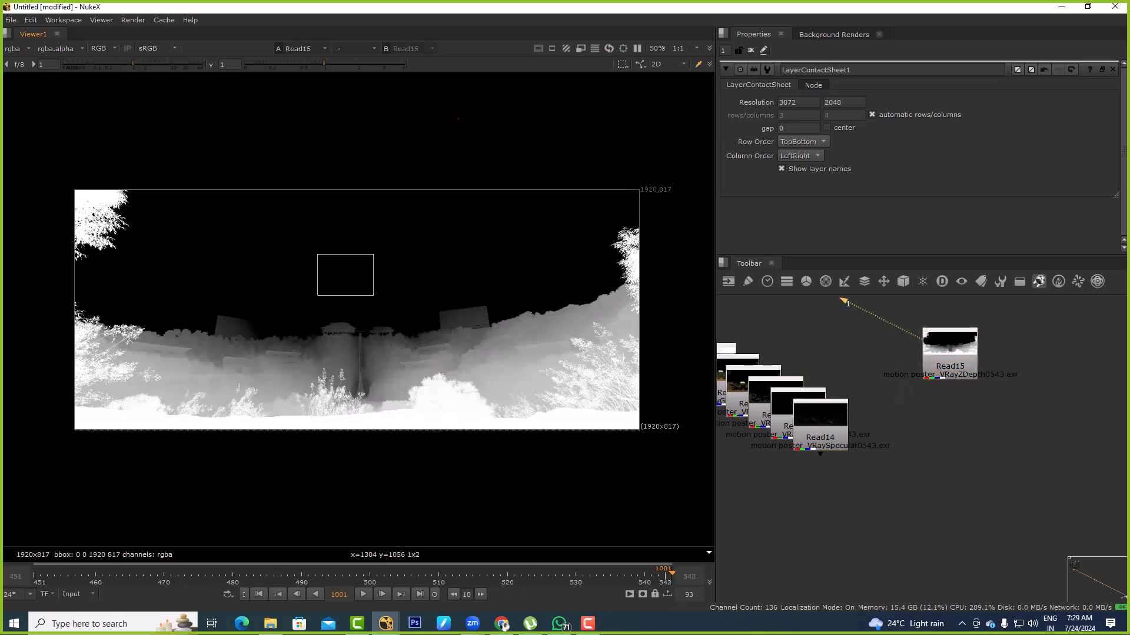
drag(820, 419, 855, 333)
key(1)
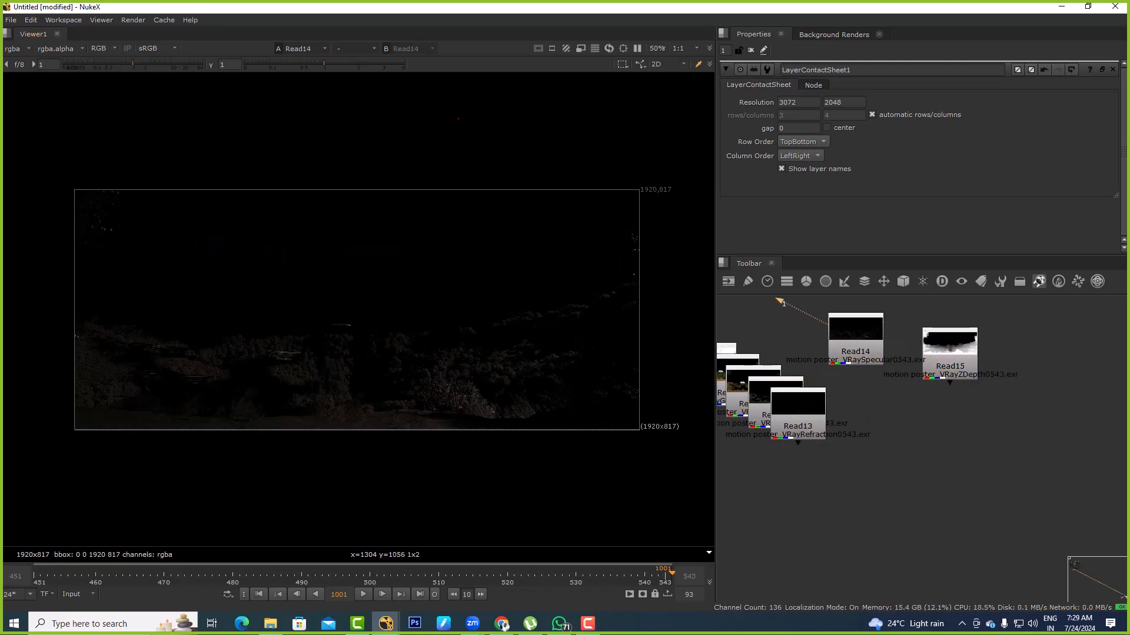
drag(802, 419, 796, 333)
key(1)
middle_drag(806, 365, 829, 404)
drag(803, 449, 880, 328)
scroll(883, 342, up, 3)
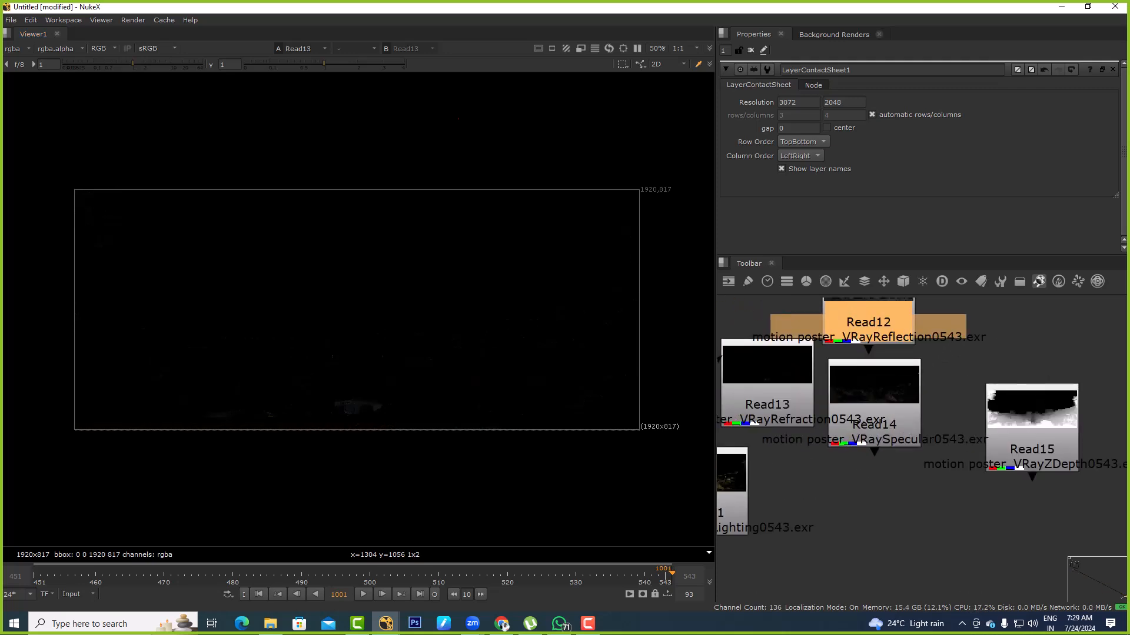
key(1)
Separate the VRayLighting and VRayGlobalIllumination Read nodes from the stack, viewing both passes and the motion poster beauty render
click(785, 463)
middle_drag(784, 463, 842, 410)
scroll(842, 409, down, 3)
drag(799, 438, 791, 329)
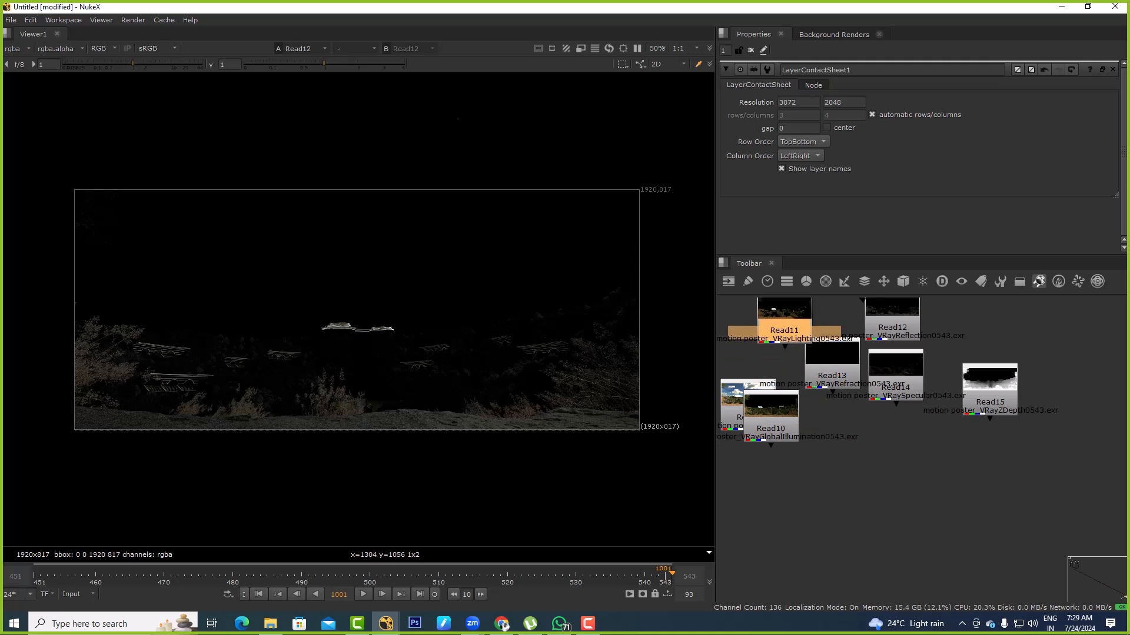
key(1)
click(752, 358)
middle_drag(752, 359, 824, 354)
drag(845, 425, 788, 324)
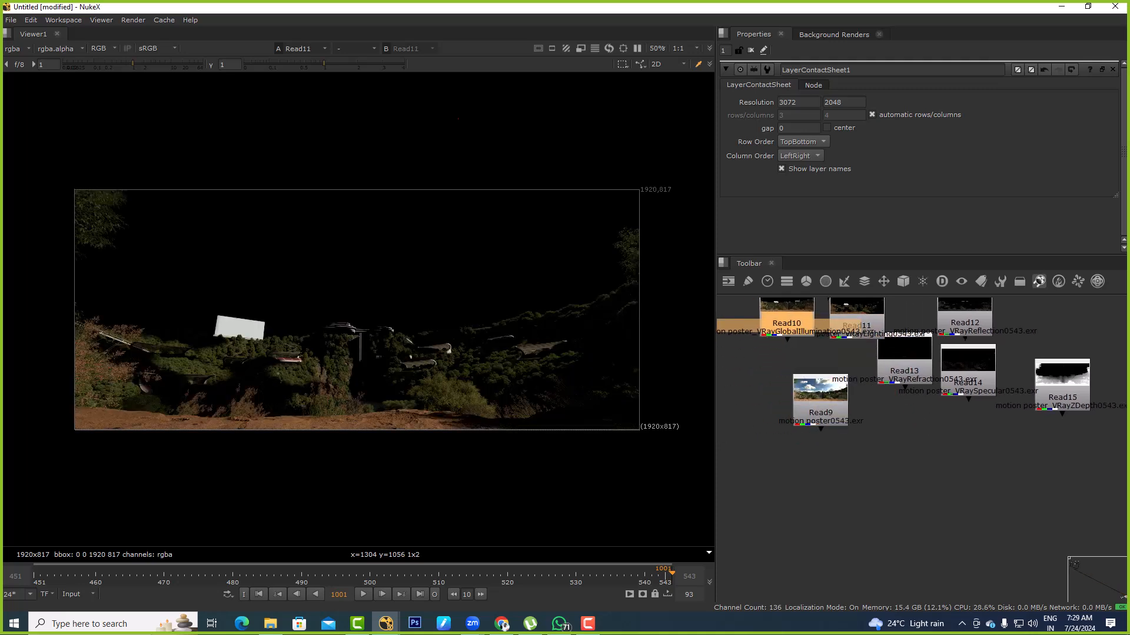
key(1)
click(759, 367)
drag(282, 236, 482, 393)
click(820, 413)
key(1)
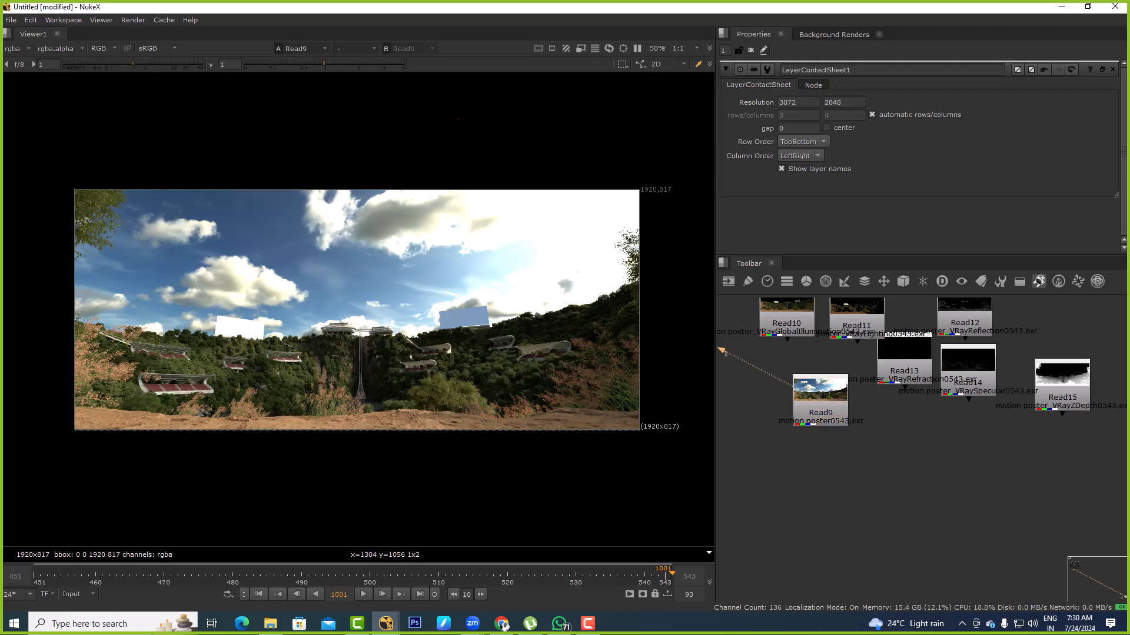
Add a Premult node after Read9, the motion poster beauty render, and view its output
click(820, 413)
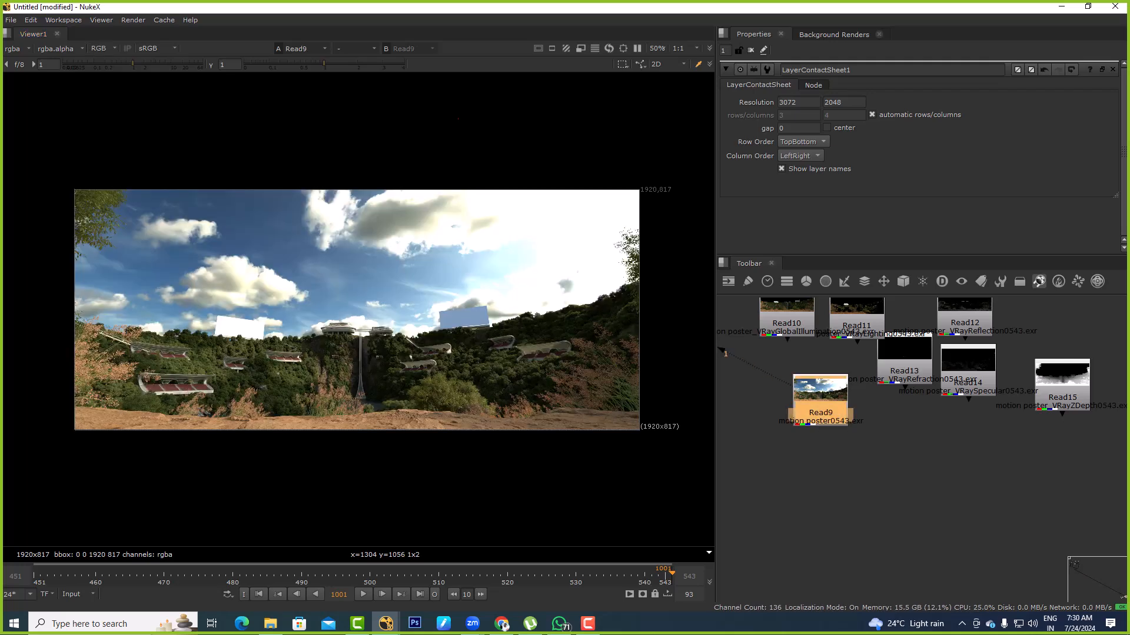
key(Tab)
text(premult)
key(Return)
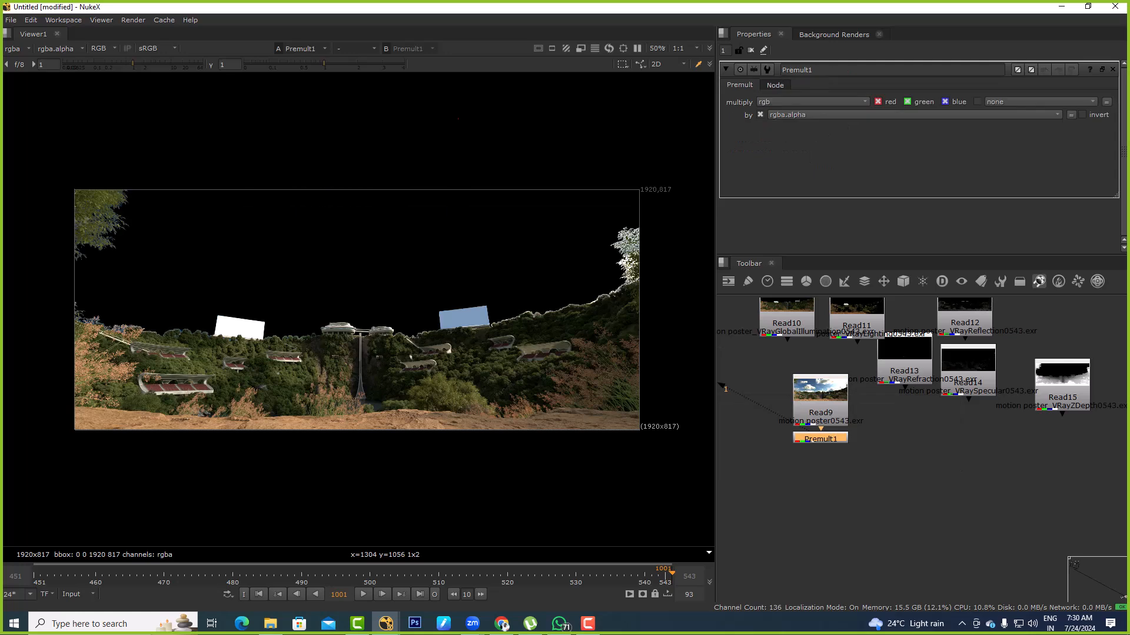
key(1)
View the global illumination, lighting, refraction and reflection passes one after another
middle_drag(821, 413, 795, 458)
click(762, 367)
key(1)
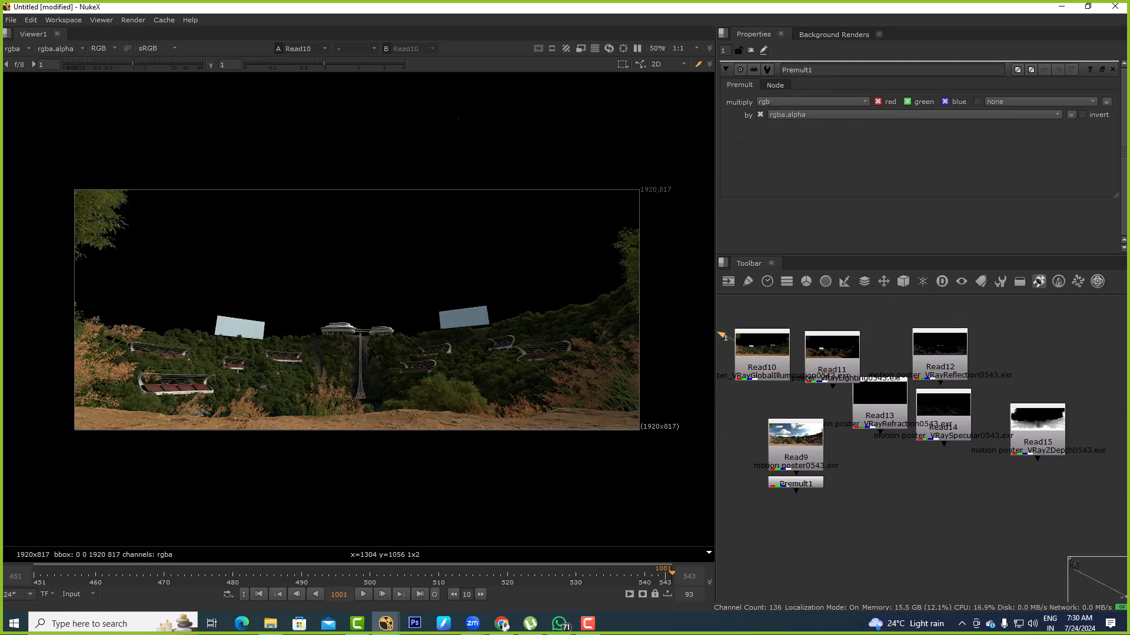
click(831, 369)
key(1)
click(879, 409)
key(1)
click(939, 361)
key(1)
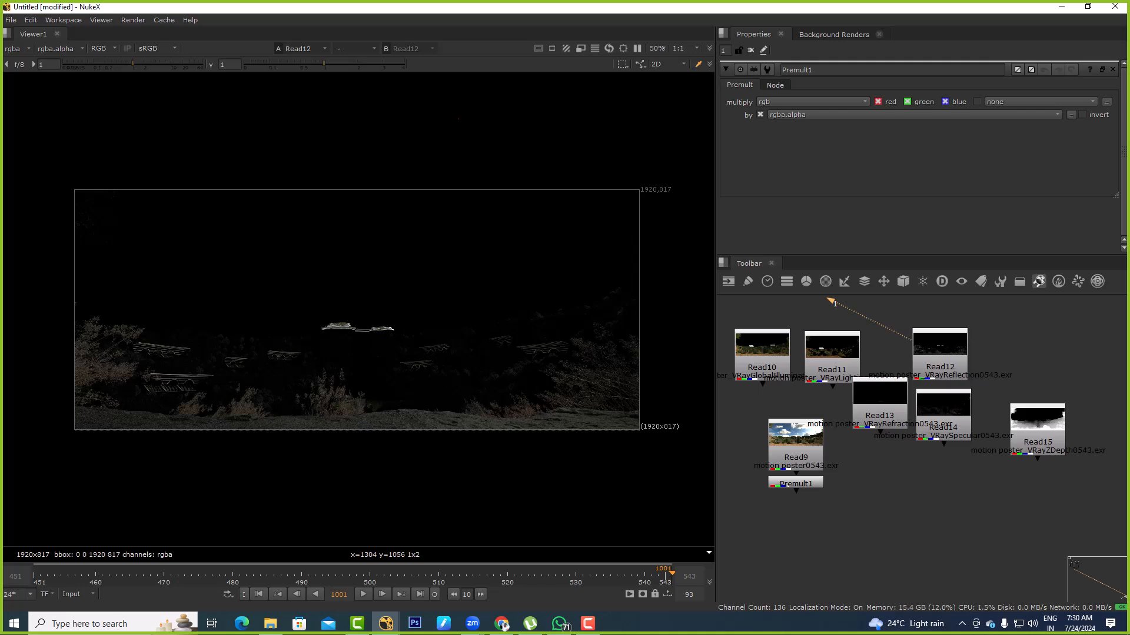
View Read6 with its properties open and inspect the list of layers its EXR contains
drag(840, 462, 897, 516)
drag(874, 473, 890, 500)
scroll(898, 469, down, 8)
scroll(880, 466, up, 8)
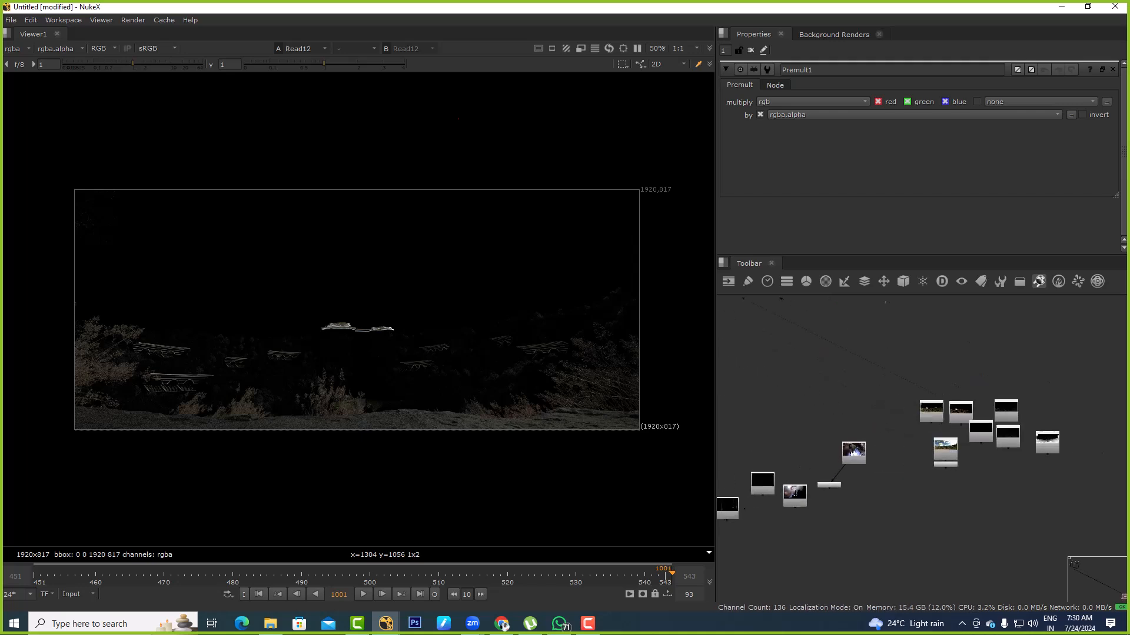
key(1)
double_click(878, 469)
drag(240, 209, 515, 406)
drag(194, 215, 459, 413)
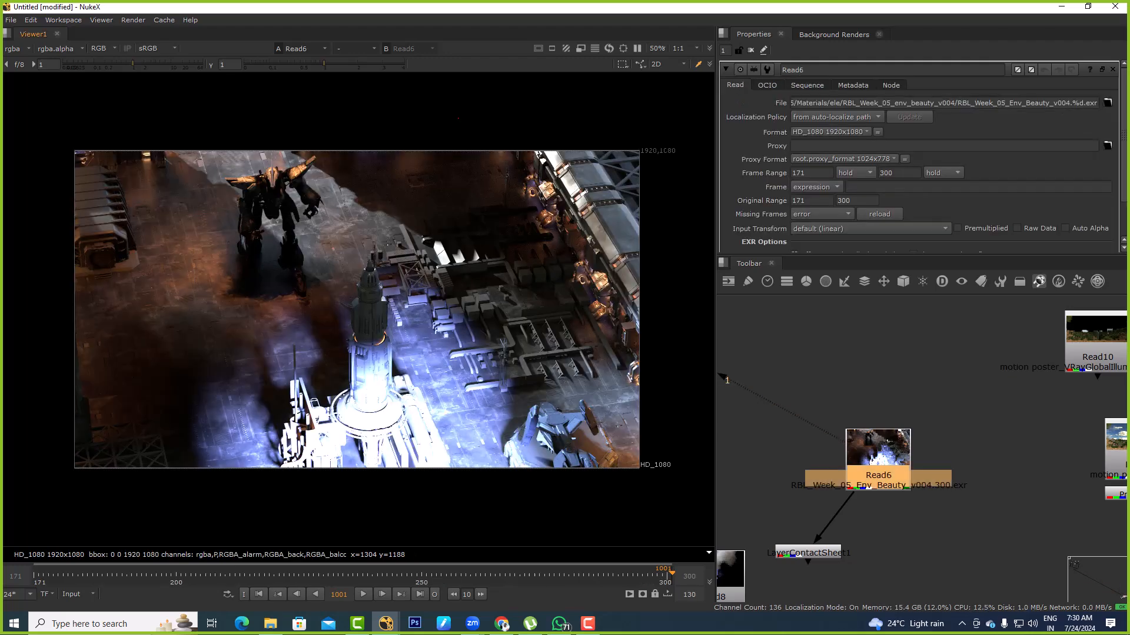
click(16, 49)
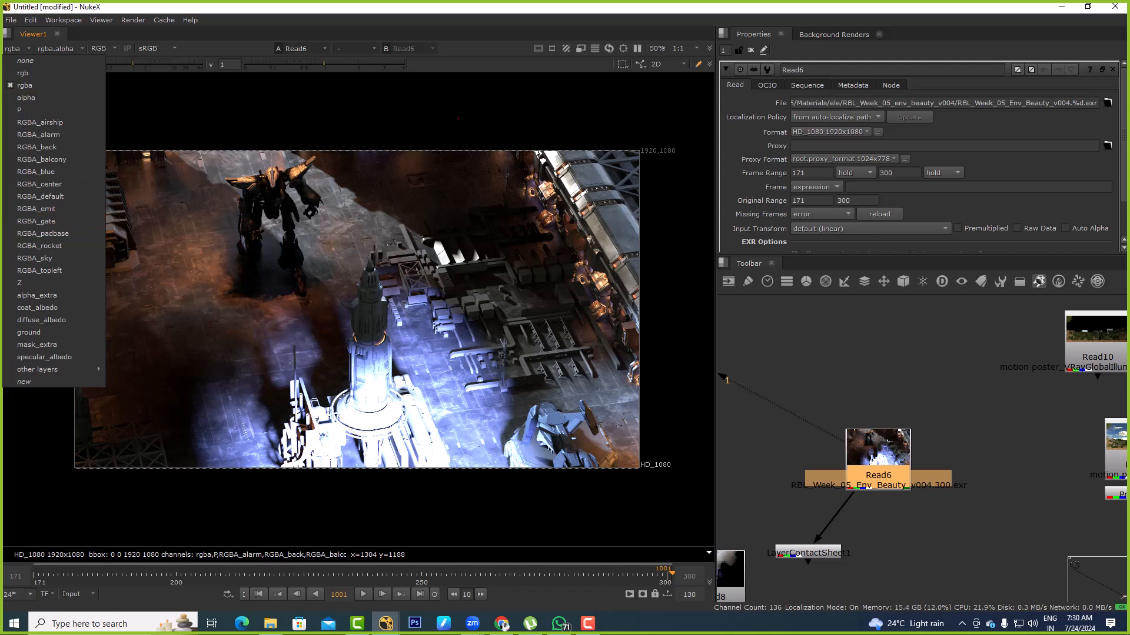
key(Escape)
View Read10, the VRayGlobalIllumination pass, with its properties open and check which layers it offers, including the other layers
scroll(983, 438, down, 2)
middle_drag(983, 438, 753, 447)
scroll(765, 435, up, 1)
click(812, 383)
key(1)
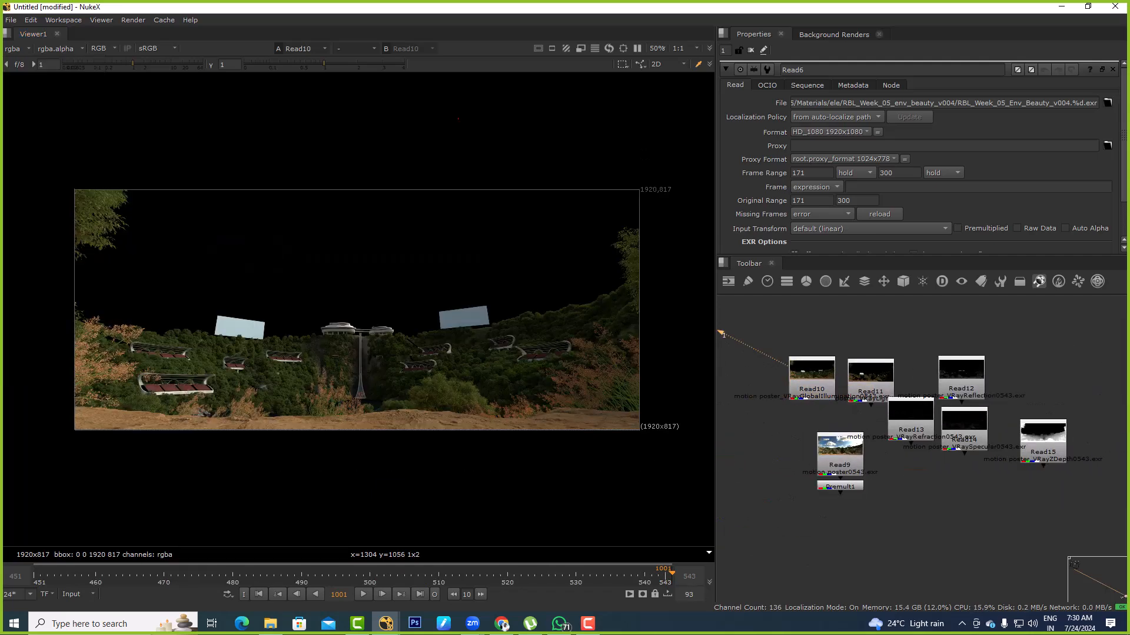
double_click(812, 383)
click(17, 48)
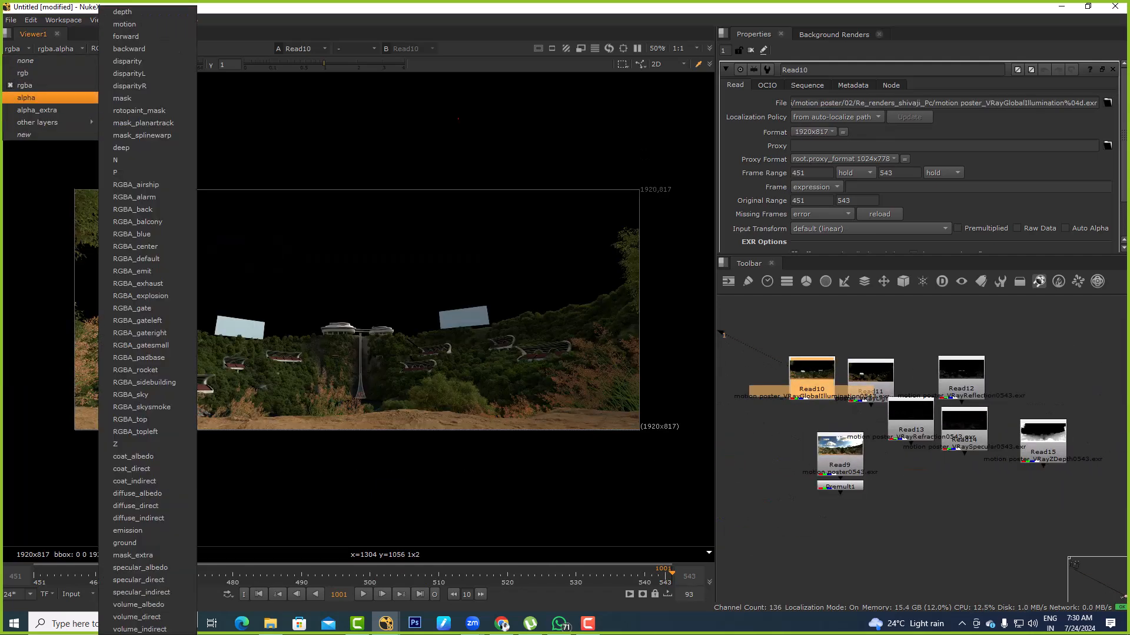
key(Escape)
Line up Read6 and LayerContactSheet1 vertically and view the contact sheet of all layers
scroll(826, 385, up, 4)
drag(826, 386, 762, 324)
scroll(860, 359, down, 4)
scroll(824, 382, down, 3)
middle_drag(824, 382, 1003, 392)
scroll(918, 449, up, 3)
click(887, 446)
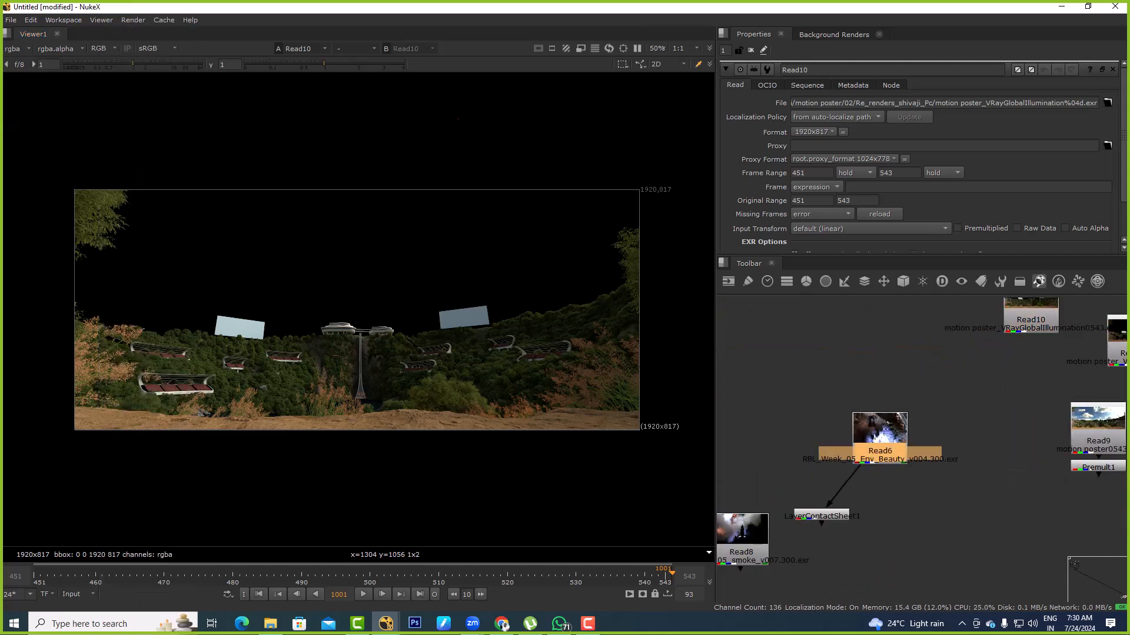
drag(882, 450, 824, 409)
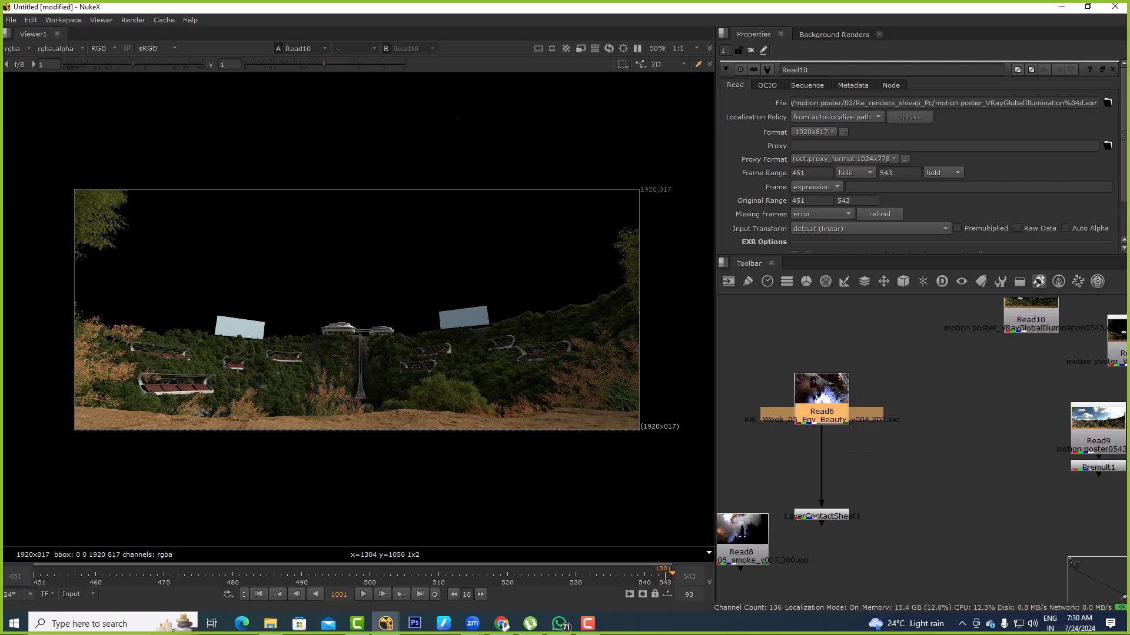
drag(821, 515, 818, 454)
key(1)
Return the viewer to Read6 and delete the LayerContactSheet1 node connected to it
middle_drag(994, 383, 857, 433)
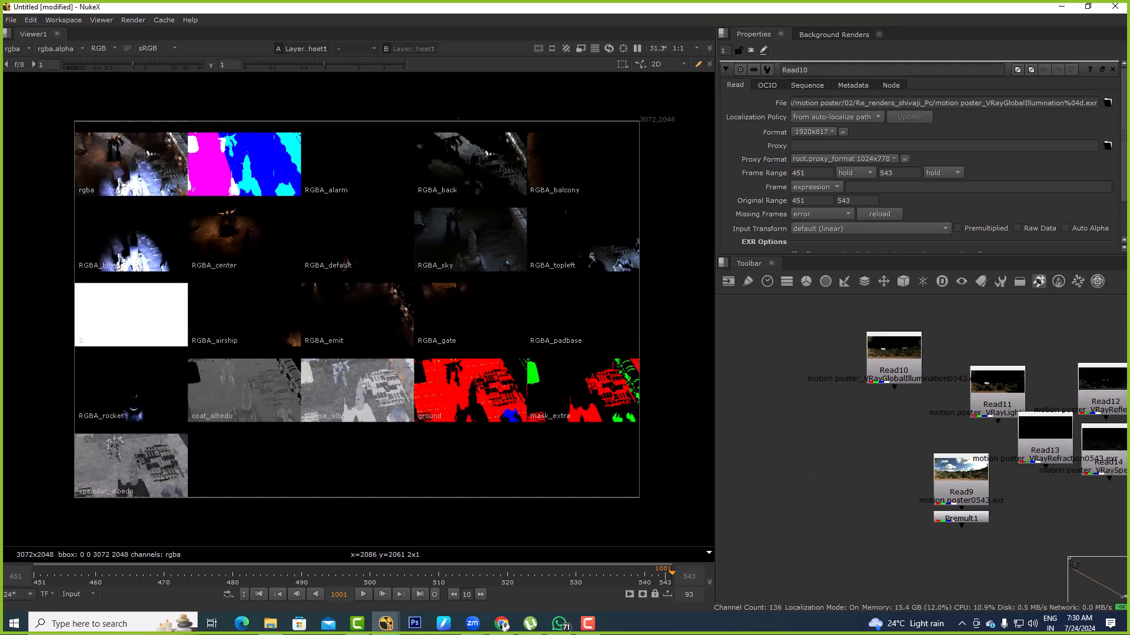
click(894, 366)
scroll(890, 427, down, 3)
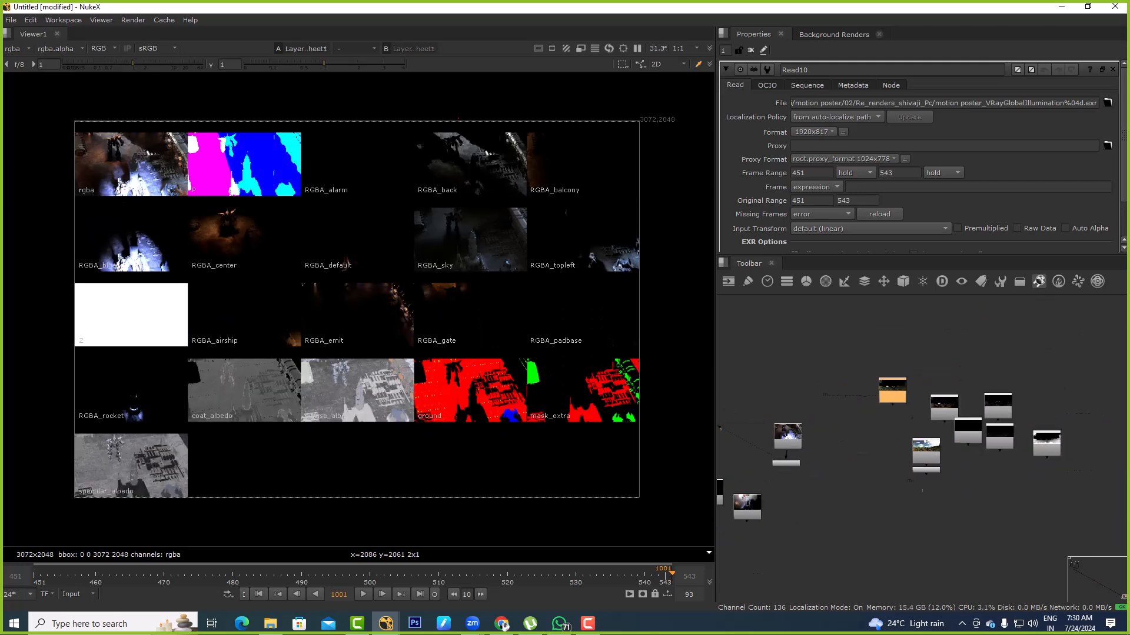
scroll(784, 459, up, 3)
drag(798, 361, 870, 360)
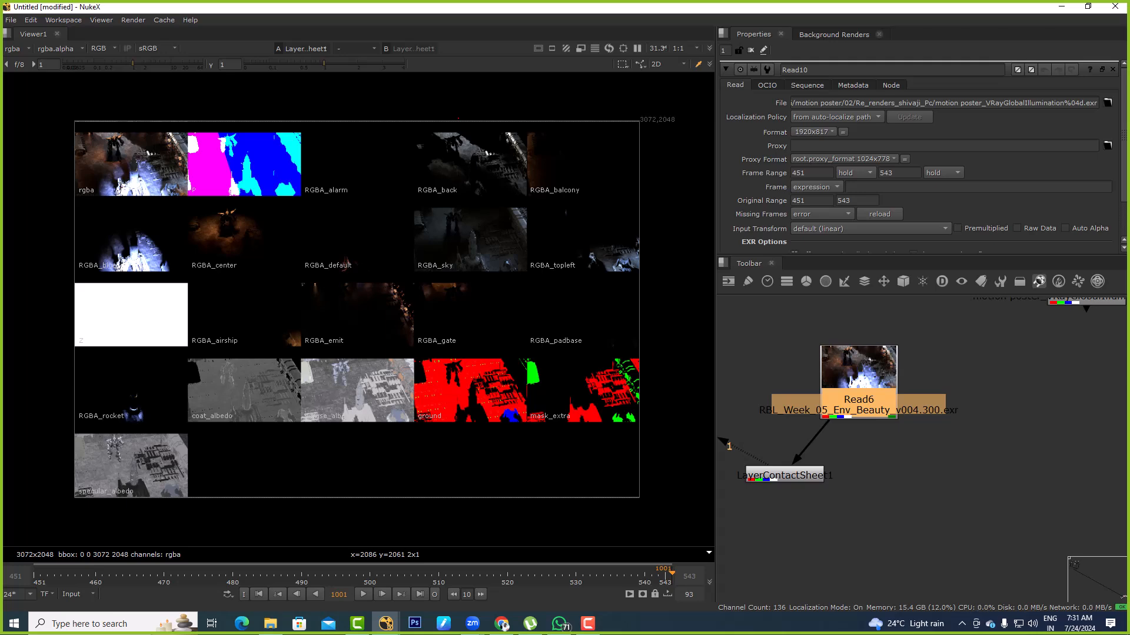
click(859, 400)
key(1)
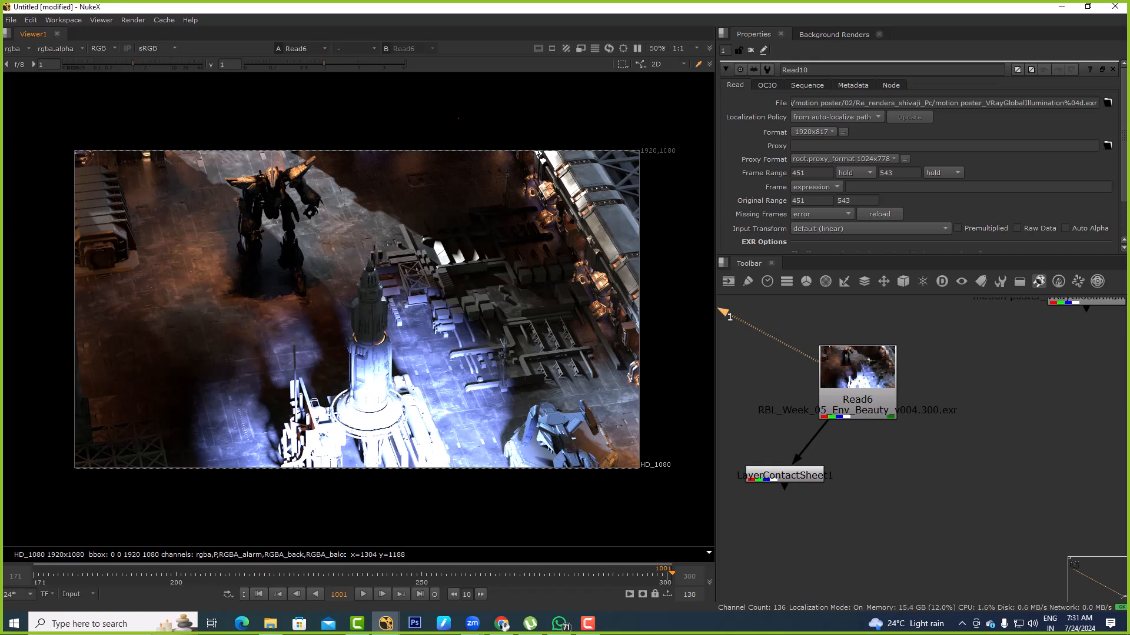
click(795, 476)
key(Delete)
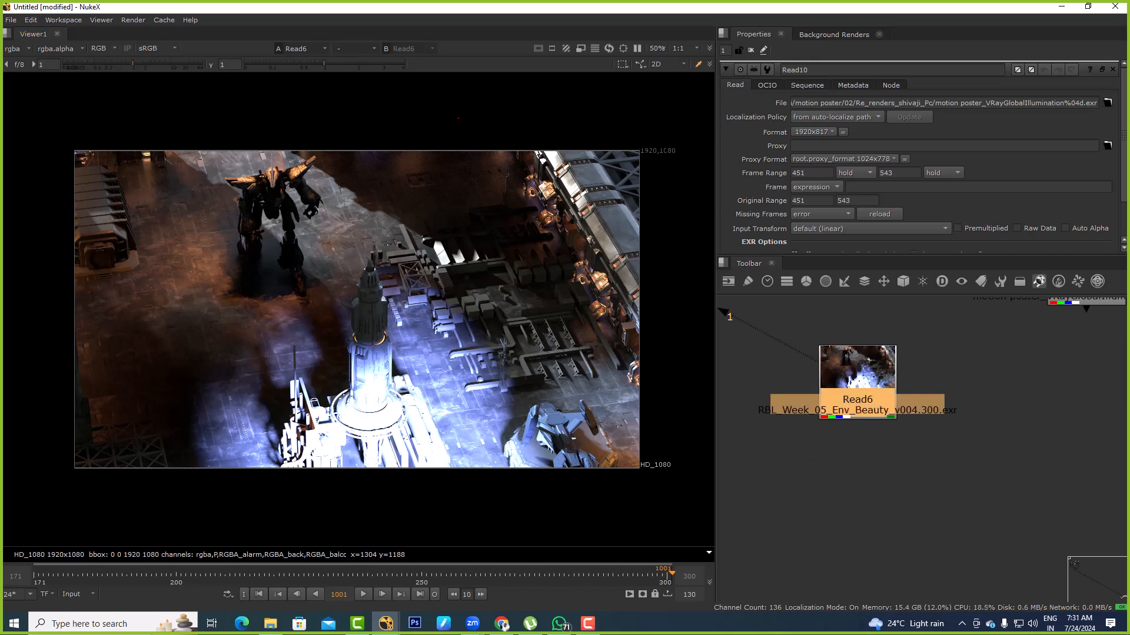
Examine Read6's RGBA_airship, RGBA_alarm and RGBA_back layers in the viewer
scroll(316, 370, down, 1)
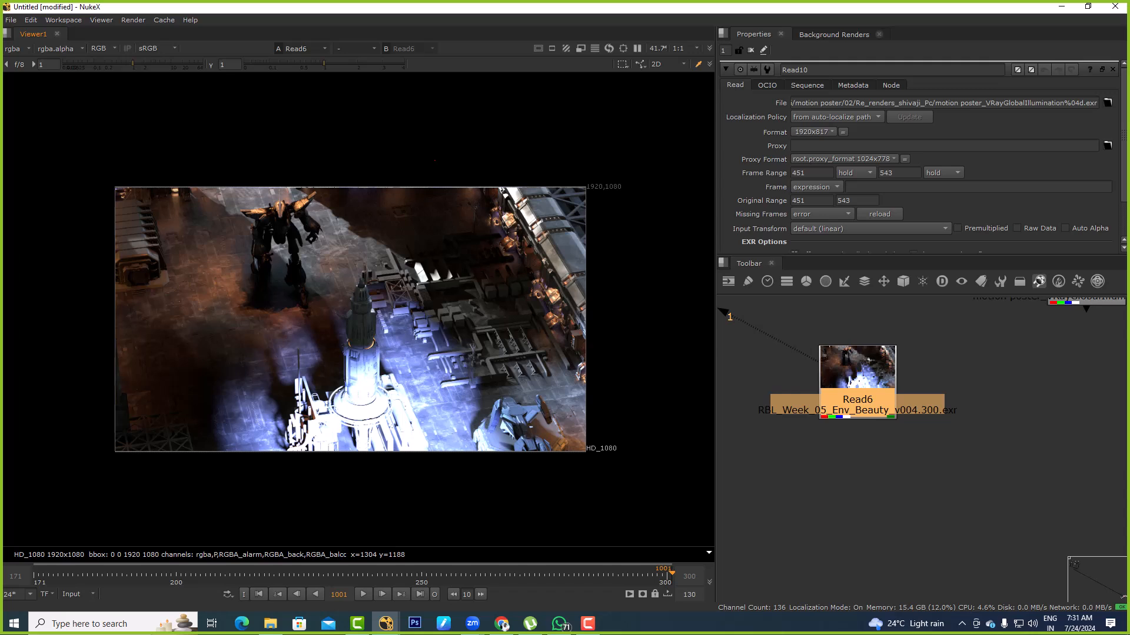
click(769, 335)
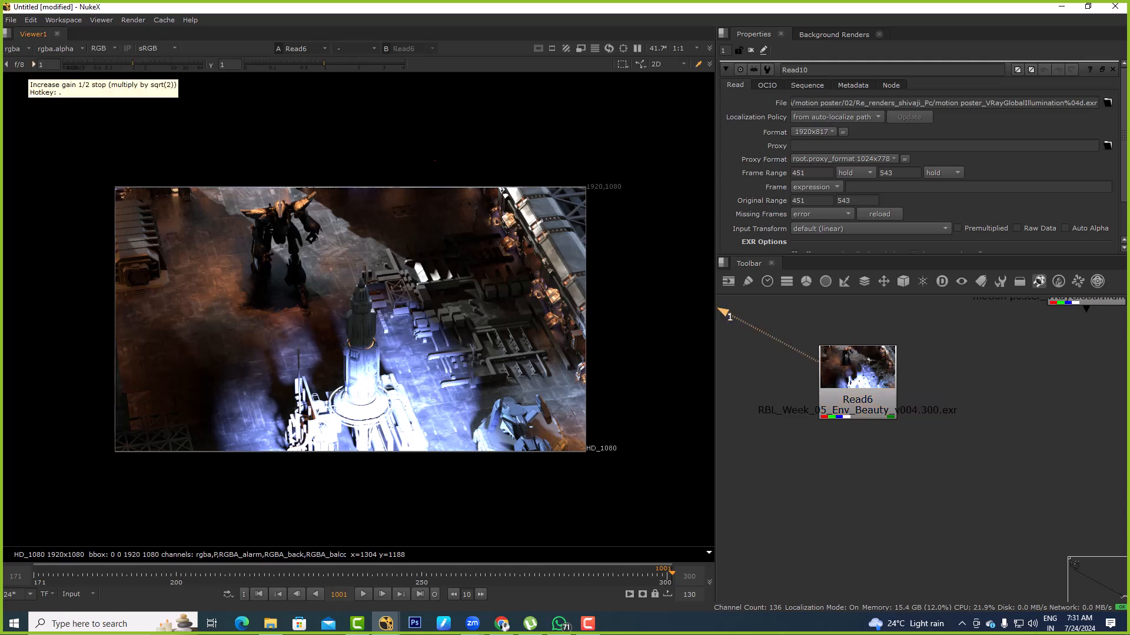
click(18, 49)
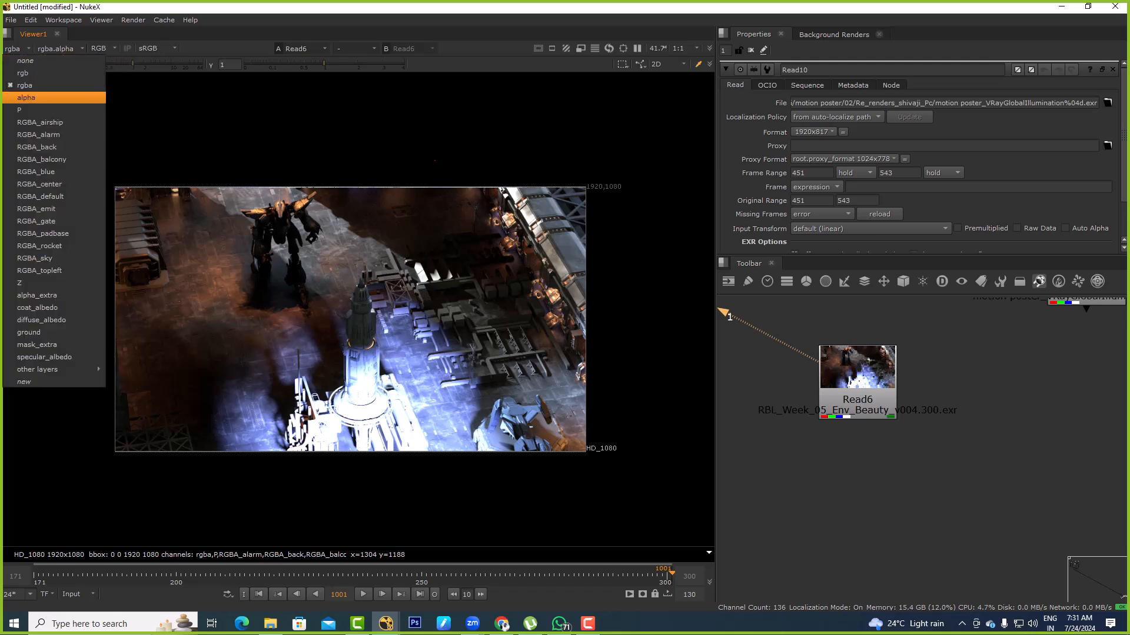
click(34, 124)
click(29, 48)
click(34, 136)
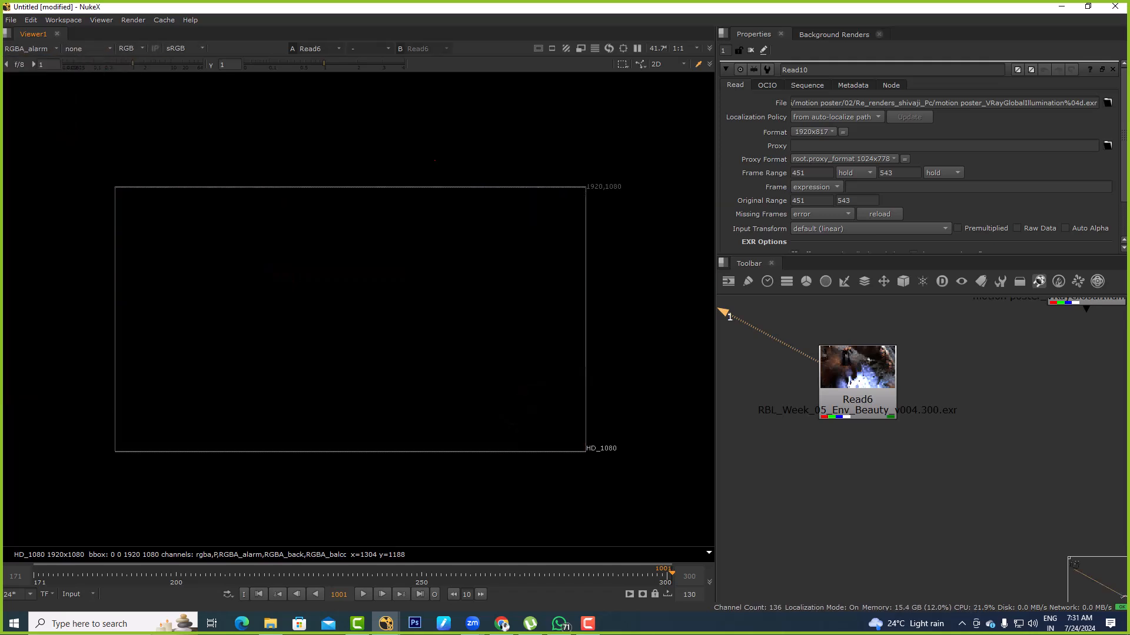
click(30, 49)
click(34, 147)
Examine Read6's RGBA_balcony, RGBA_blue and RGBA_center layers, and return the viewer to rgba
click(30, 49)
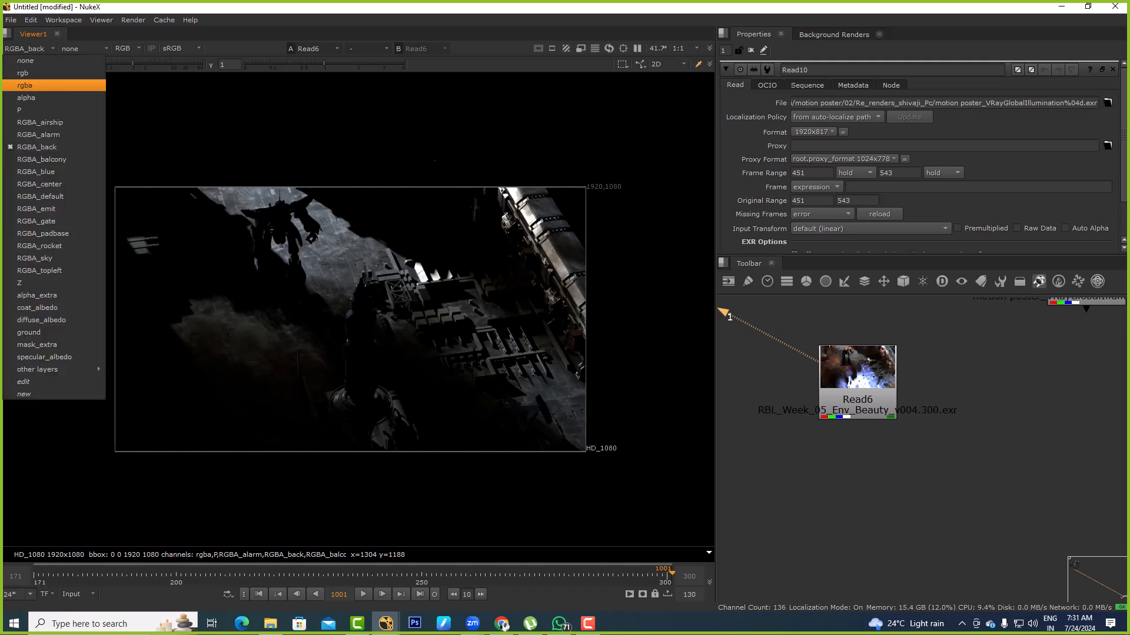
click(34, 160)
click(29, 49)
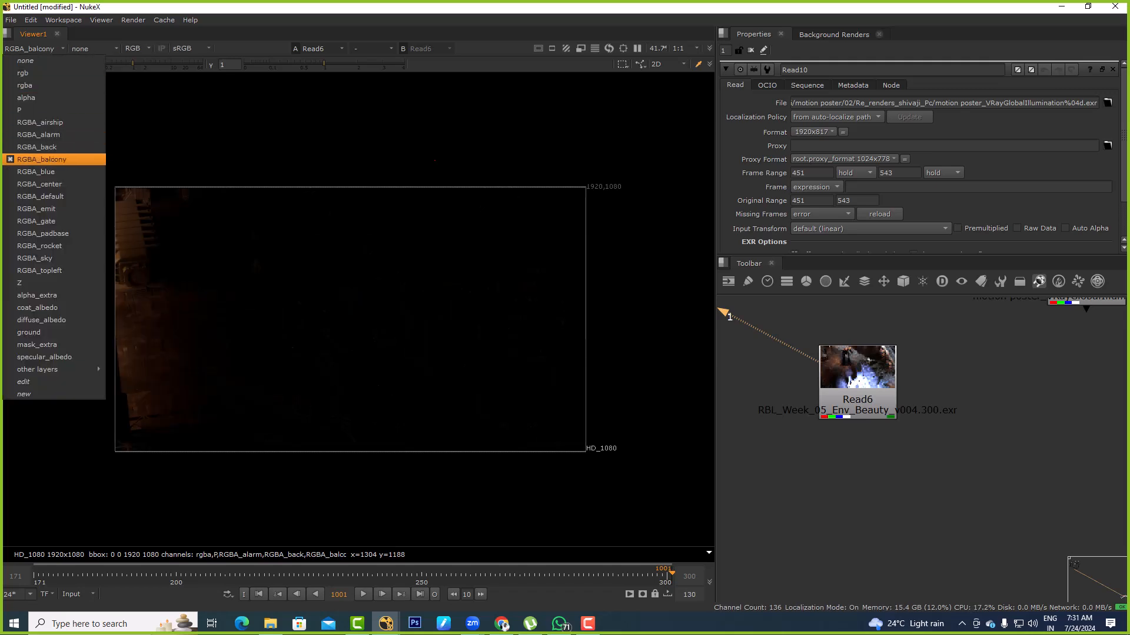
click(34, 172)
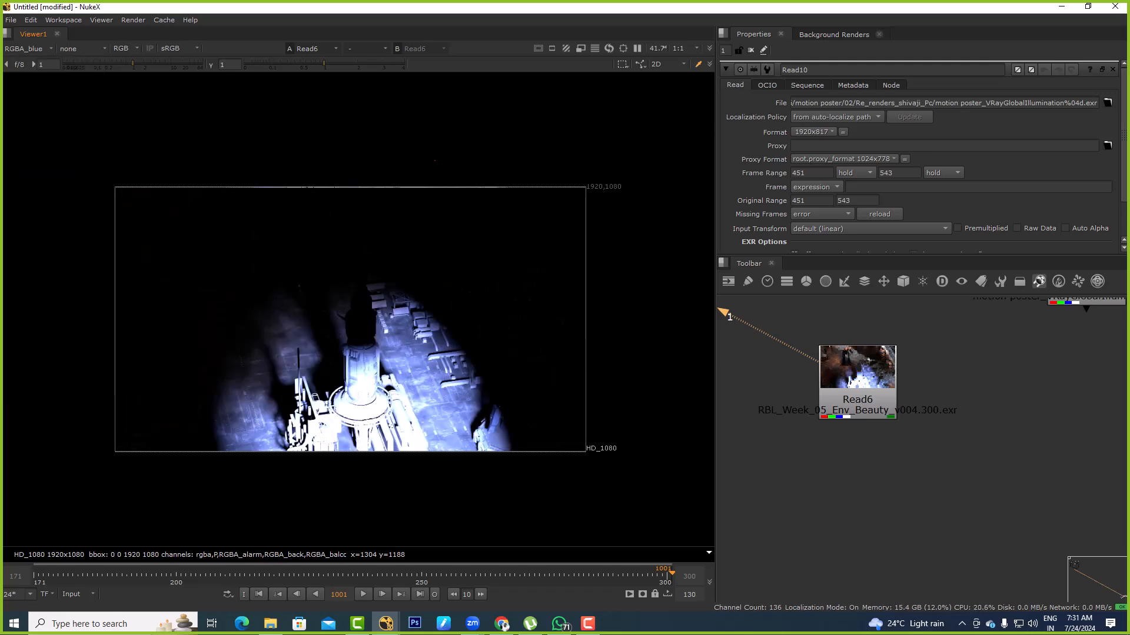
click(29, 49)
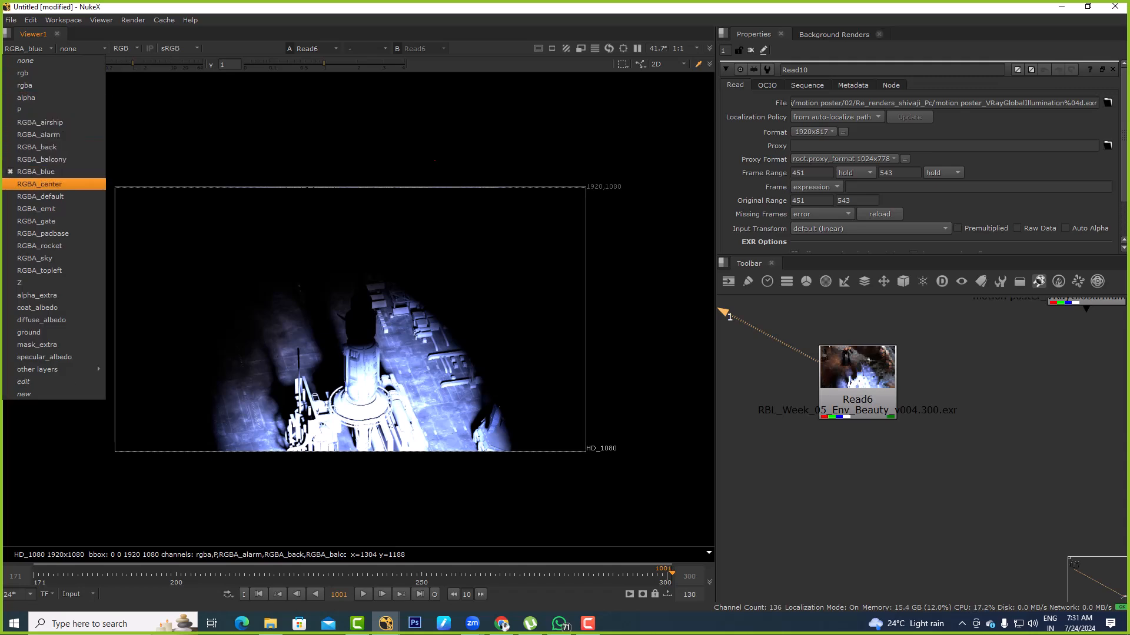
click(40, 184)
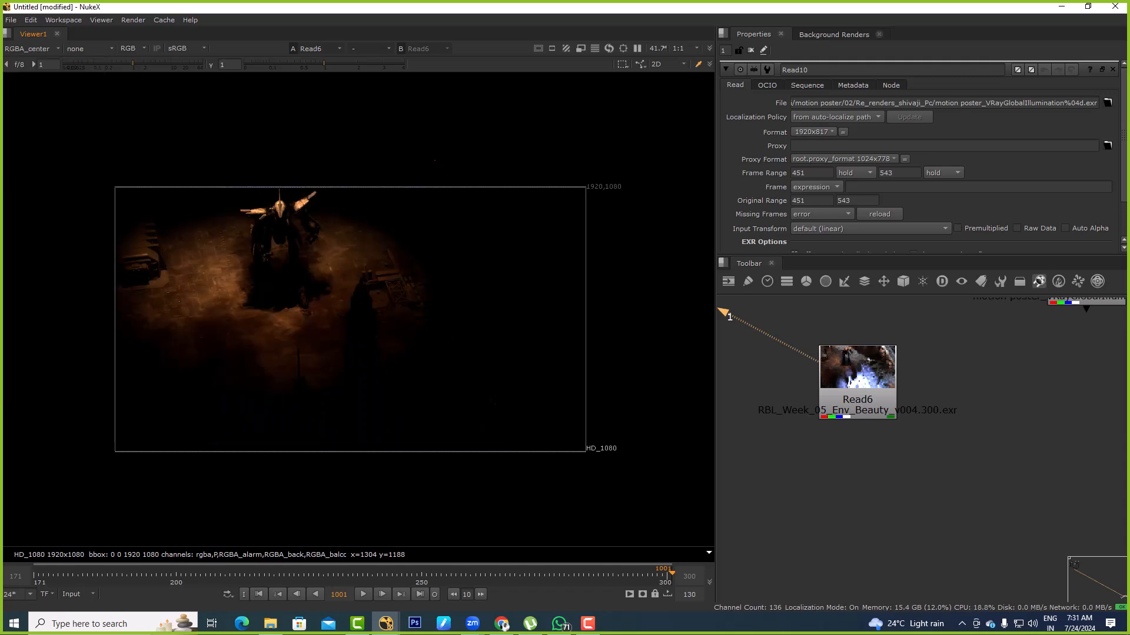
click(30, 49)
click(27, 85)
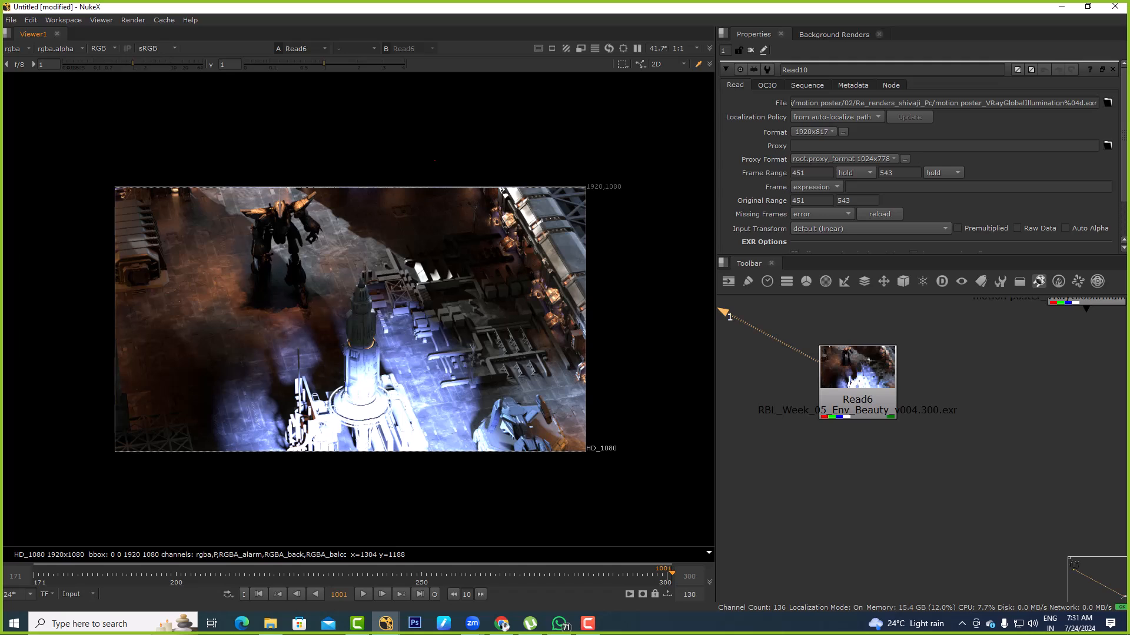
Add a Shuffle node after Read6 by running the TCL command Shuffle
click(857, 400)
text(xShuffl)
key(Return)
key(Return)
text(xShuffle)
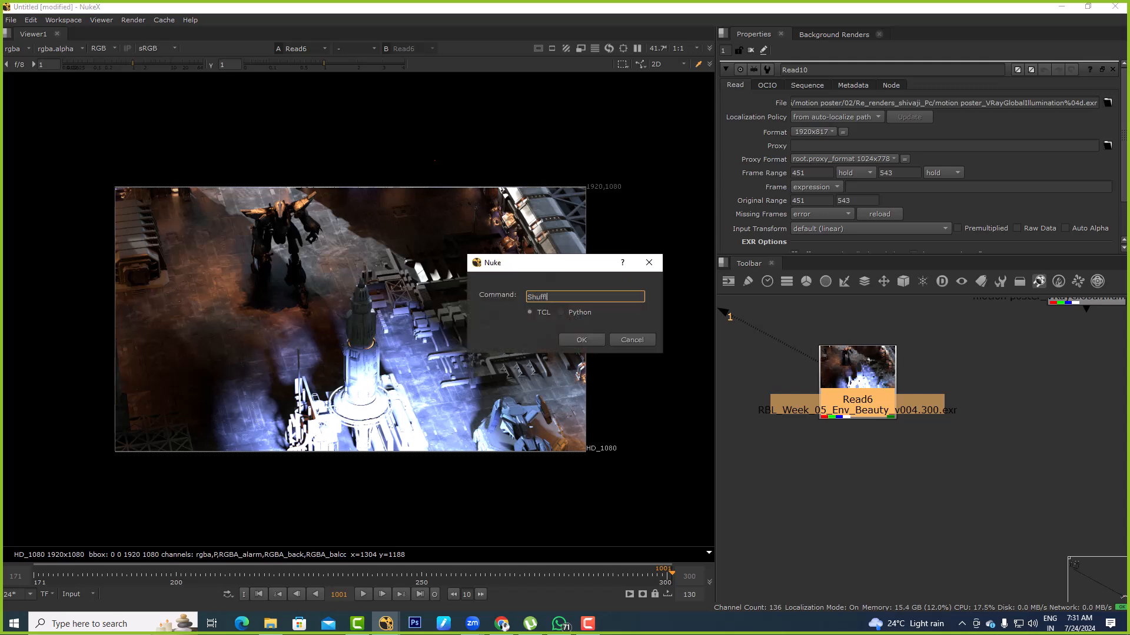
key(Return)
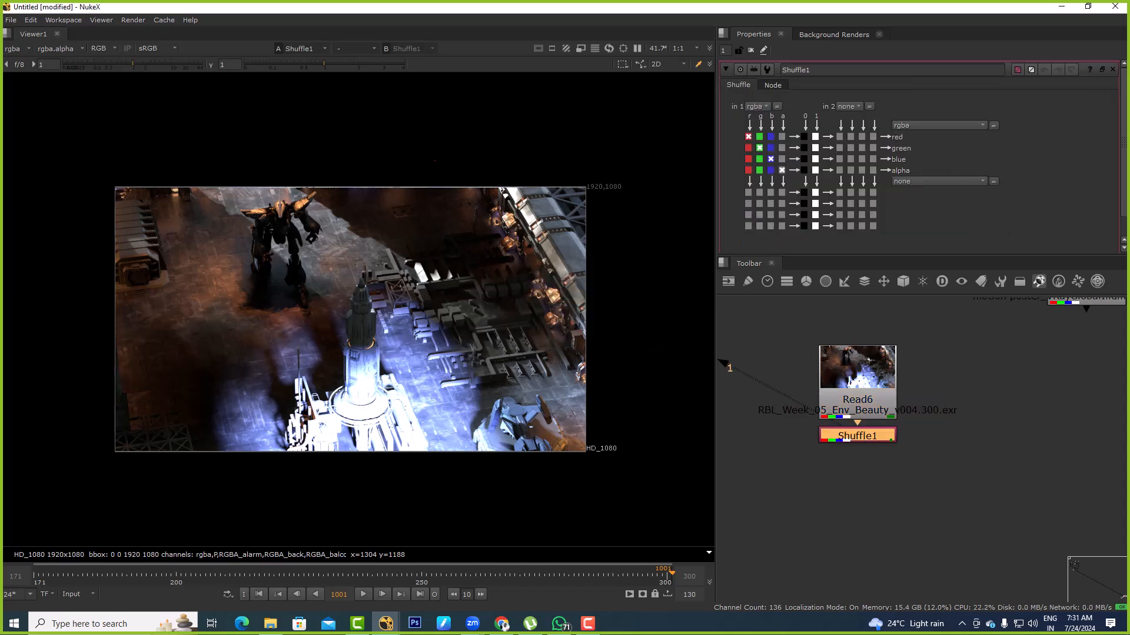
Set Shuffle1's input layer to RGBA_blue, place the node beside Read6, and compare its output with Read6 in the viewer
drag(857, 435, 961, 426)
click(756, 106)
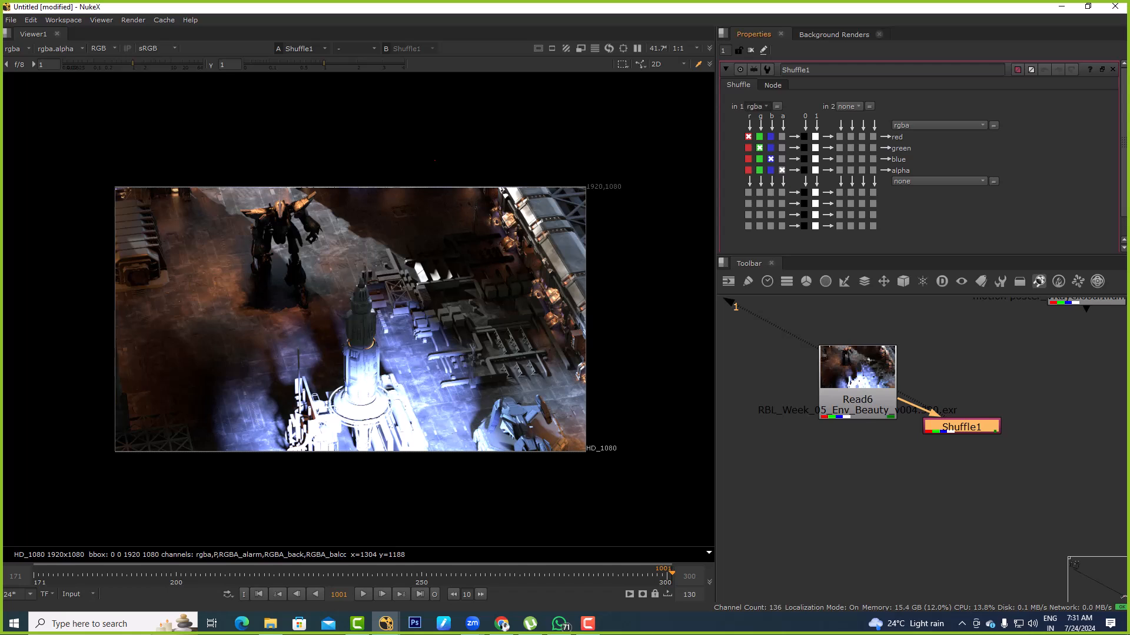
click(778, 229)
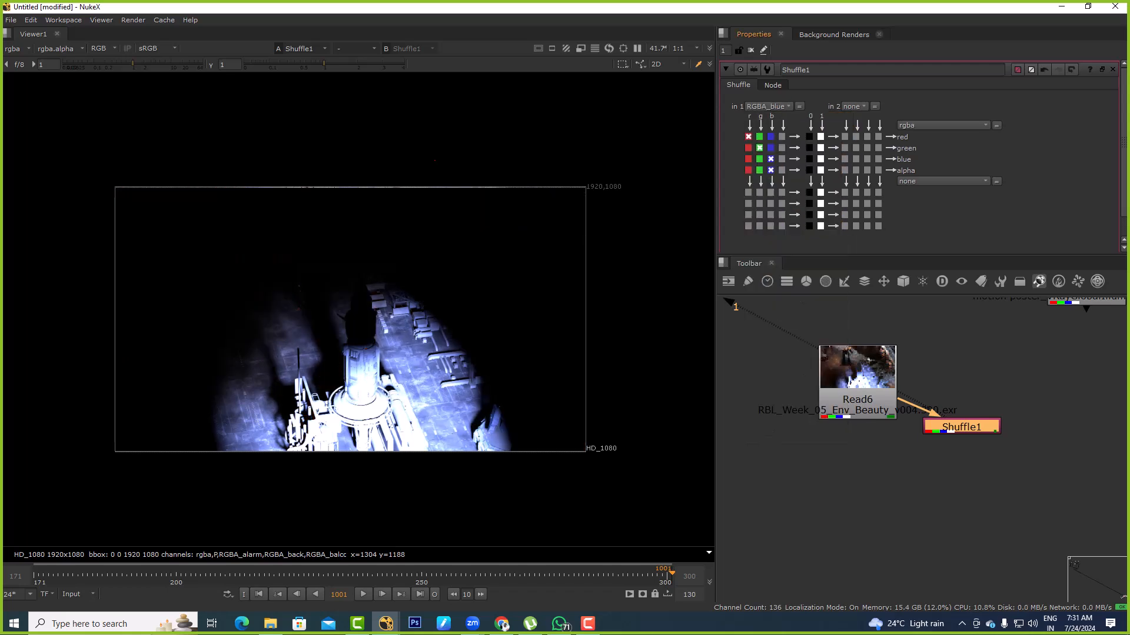
drag(961, 427, 1011, 388)
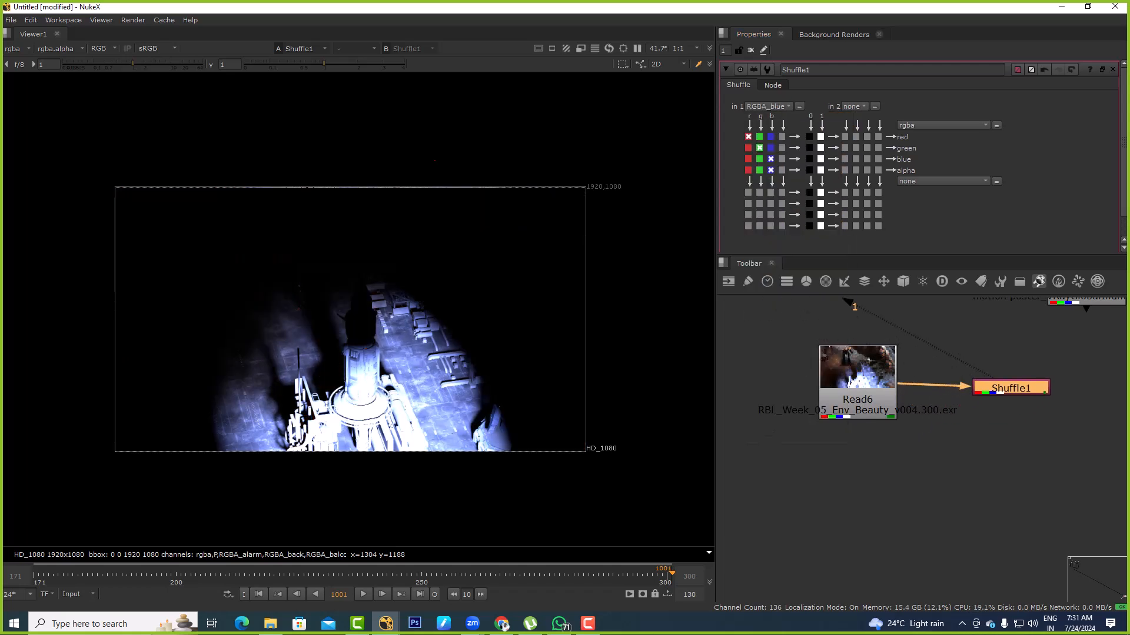
click(977, 459)
key(1)
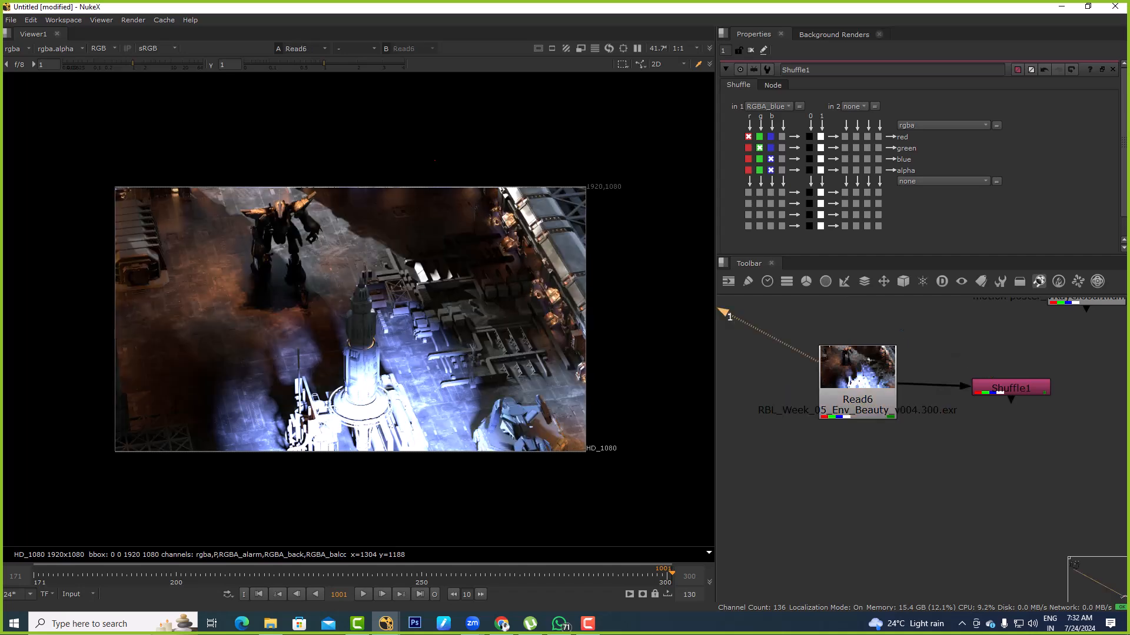
drag(1011, 387, 1039, 389)
key(1)
Add a Merge node below Read6, connecting its B input to Shuffle1 and its A input to Read6, and view it
click(896, 481)
key(m)
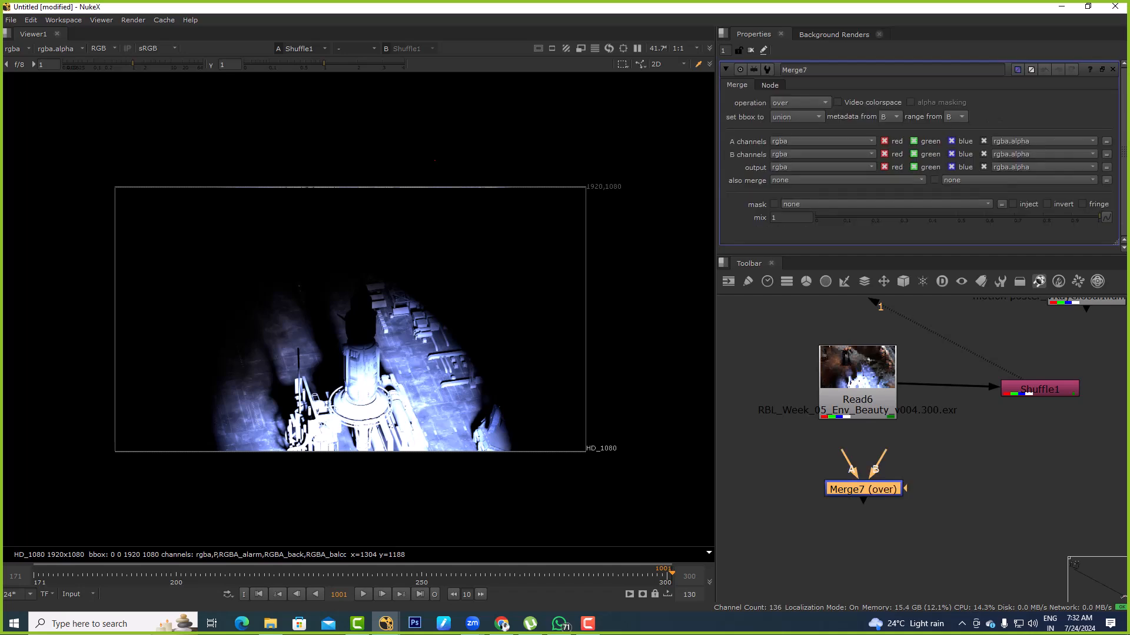
click(857, 379)
key(1)
drag(884, 452, 1027, 395)
drag(843, 452, 860, 420)
click(851, 491)
key(1)
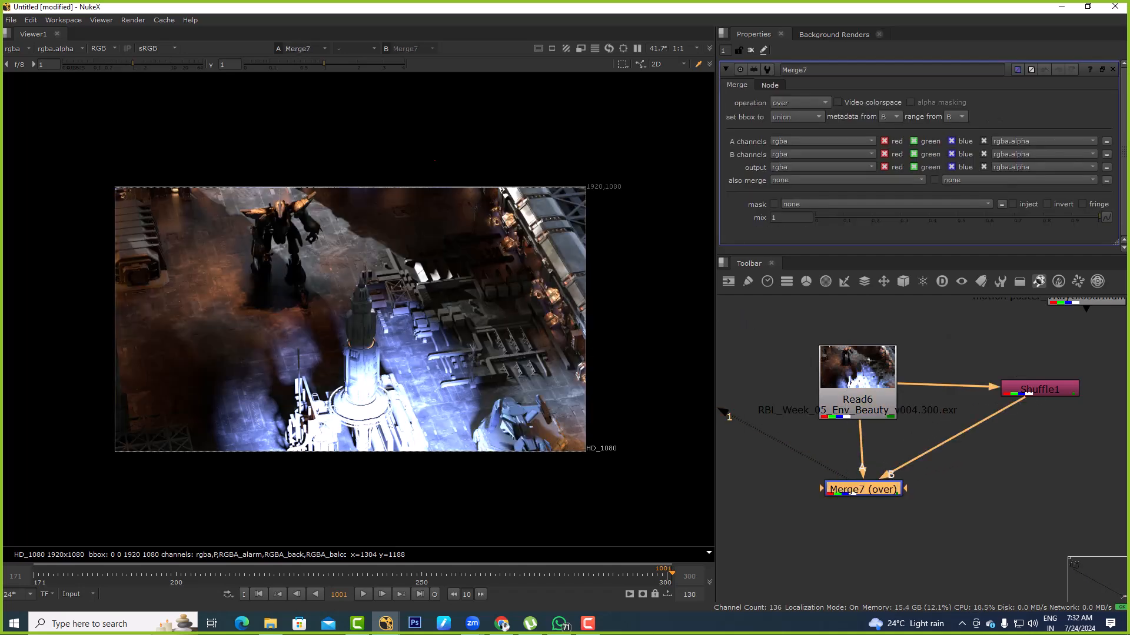
Set Merge7's operation to minus and load Read6 and Merge7 into the viewer for comparison
click(800, 103)
click(804, 242)
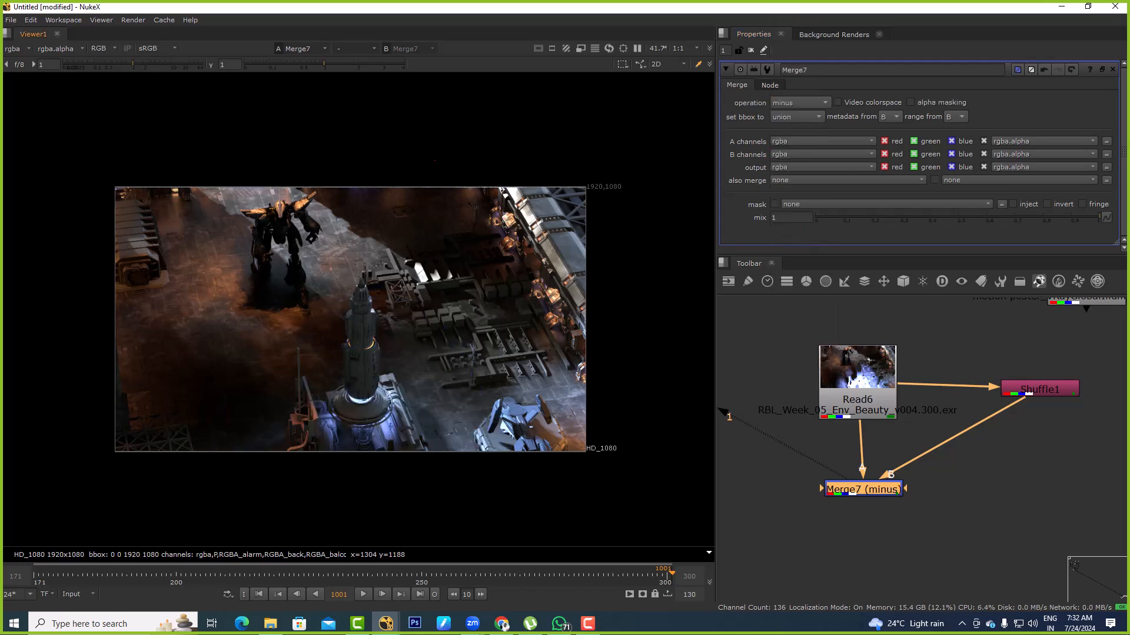
scroll(274, 471, up, 3)
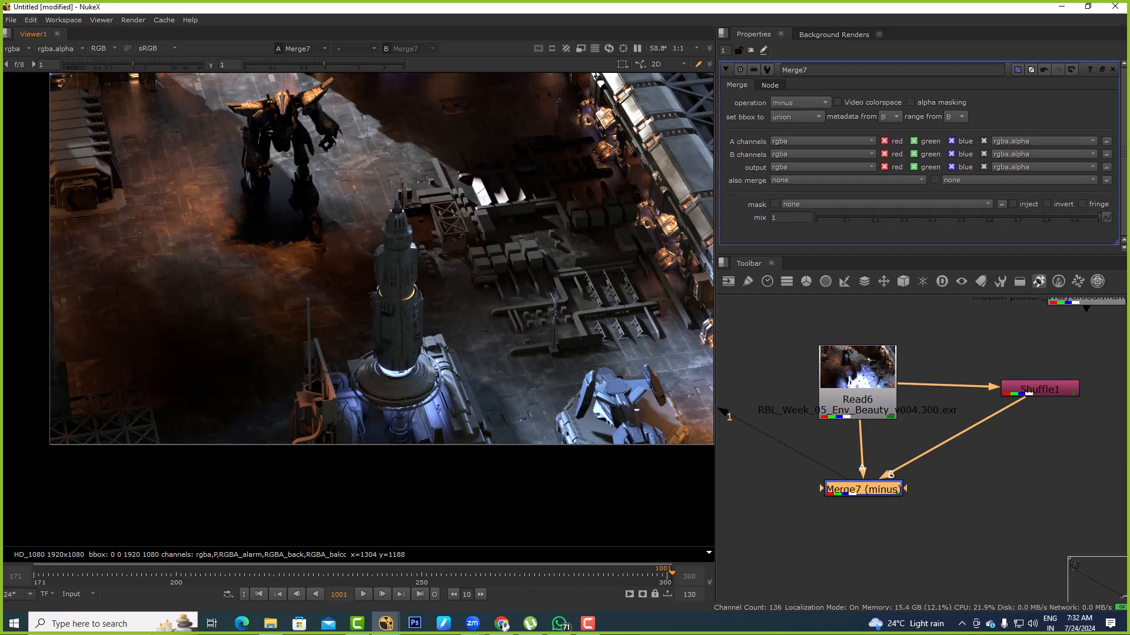
click(851, 382)
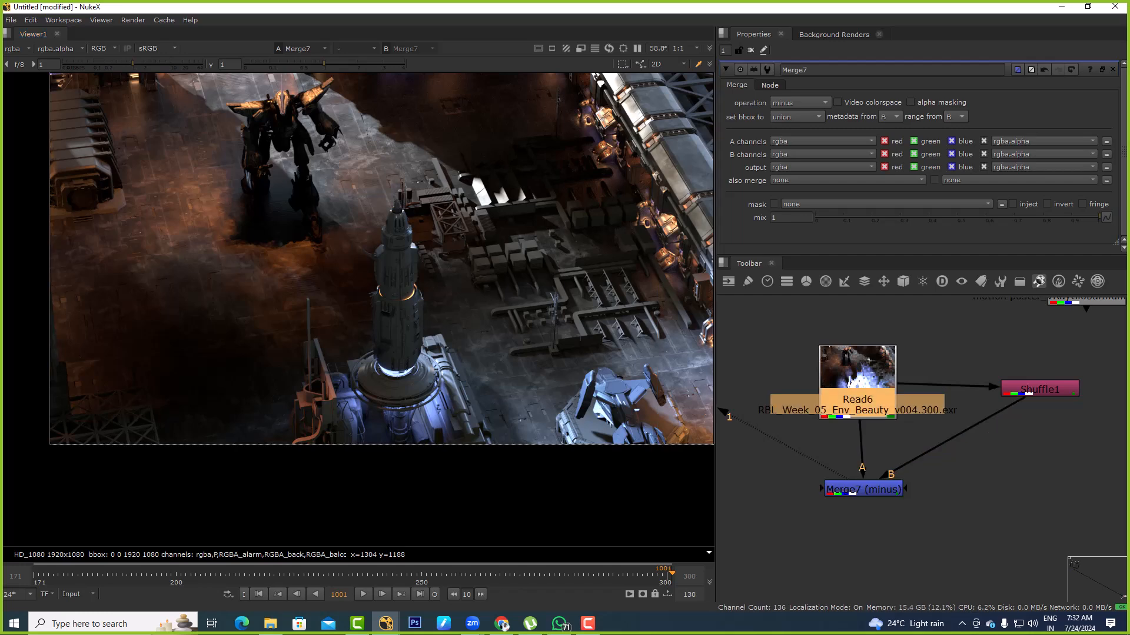
key(1)
click(863, 489)
key(2)
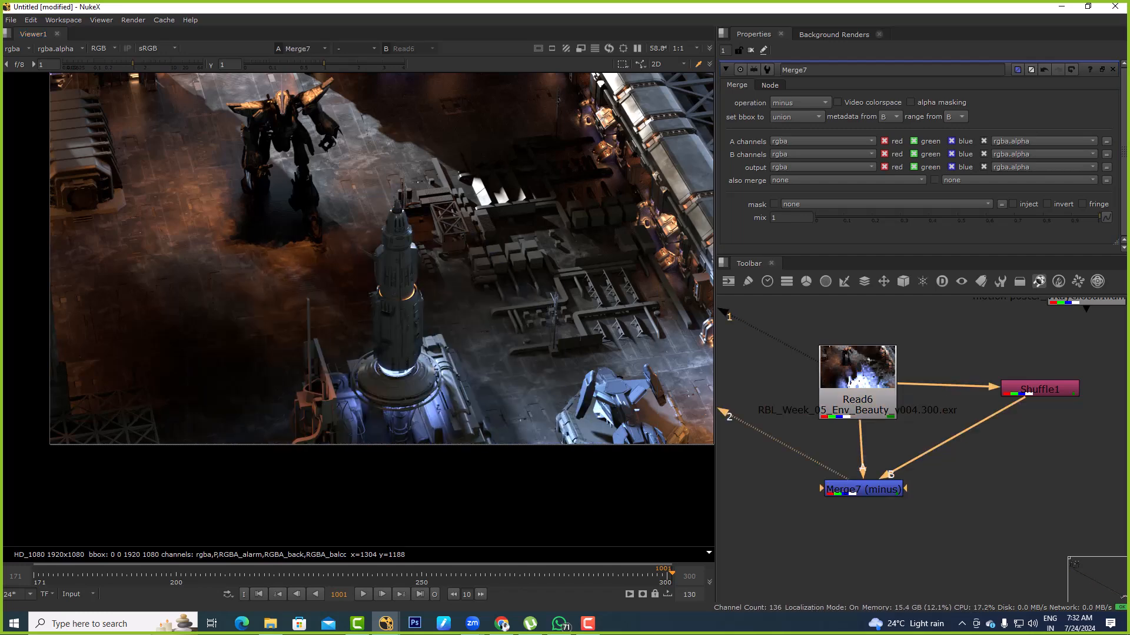
Add a Plus merge below Merge7 and connect its A input to Shuffle1
scroll(853, 473, down, 2)
drag(817, 431, 813, 431)
click(721, 462)
key(Tab)
text(plus)
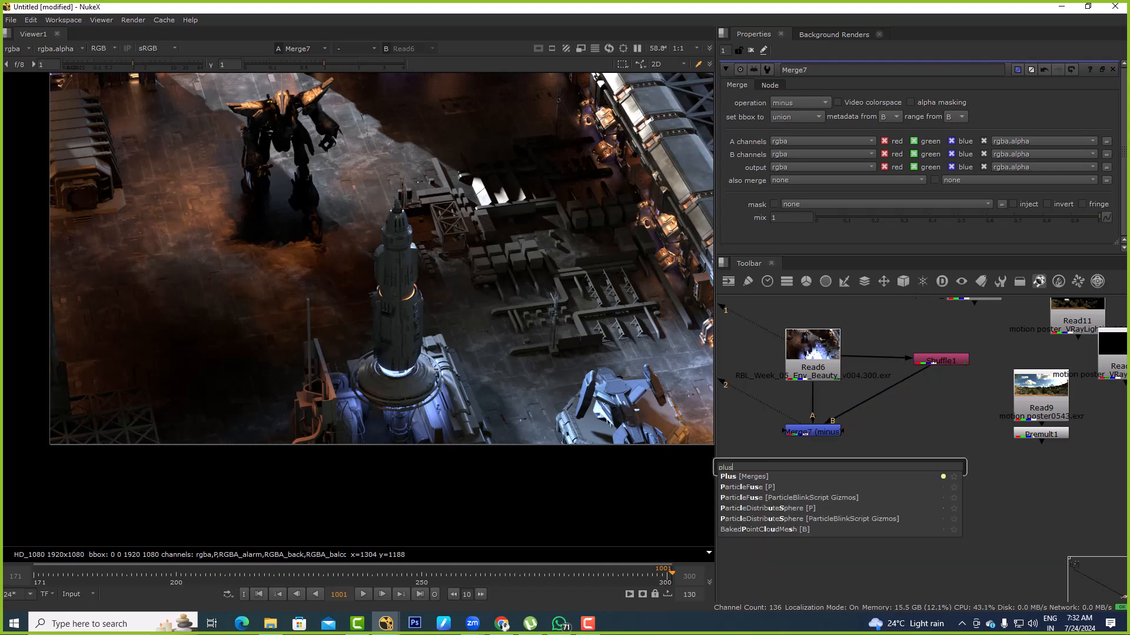
key(Return)
click(812, 495)
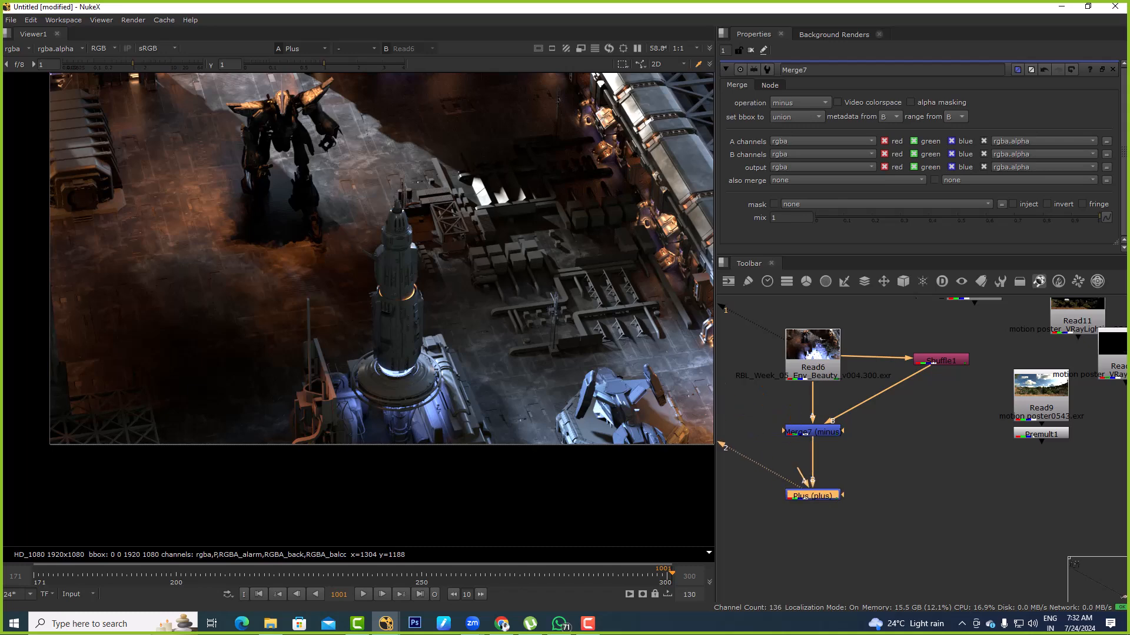
drag(799, 471, 941, 361)
Compare the original Read6 beauty with the Plus output in the viewer
click(812, 368)
key(1)
click(809, 495)
key(2)
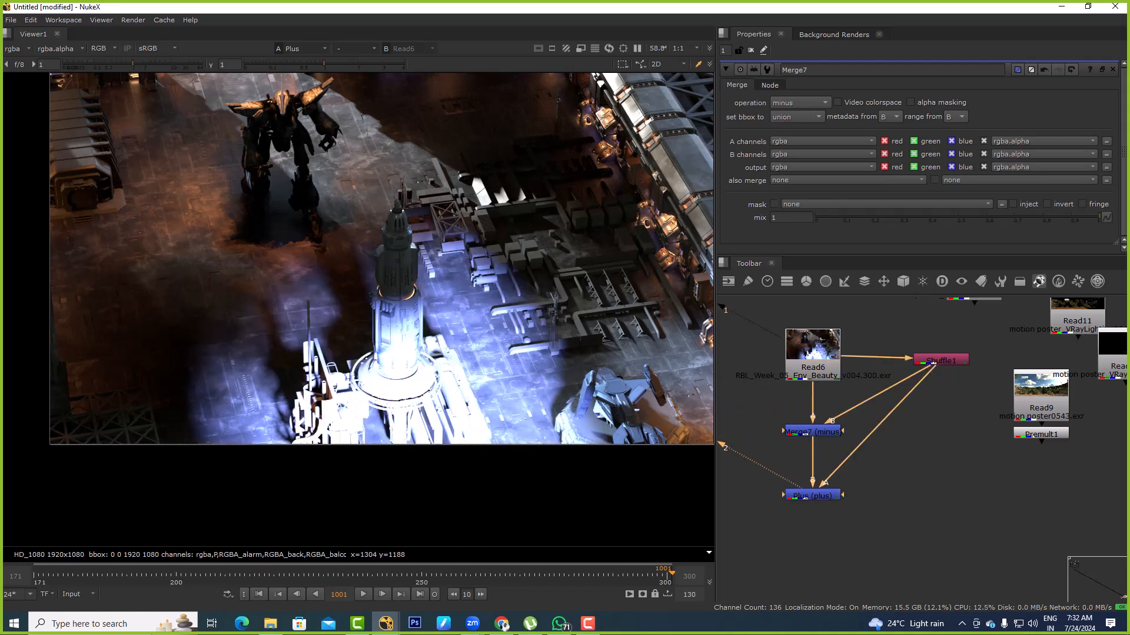
key(1)
key(2)
key(1)
Insert a Dot on the connection from Shuffle1 to Plus, view it, and return the viewer to Plus
key(1)
ctrl+drag(877, 427, 930, 451)
key(1)
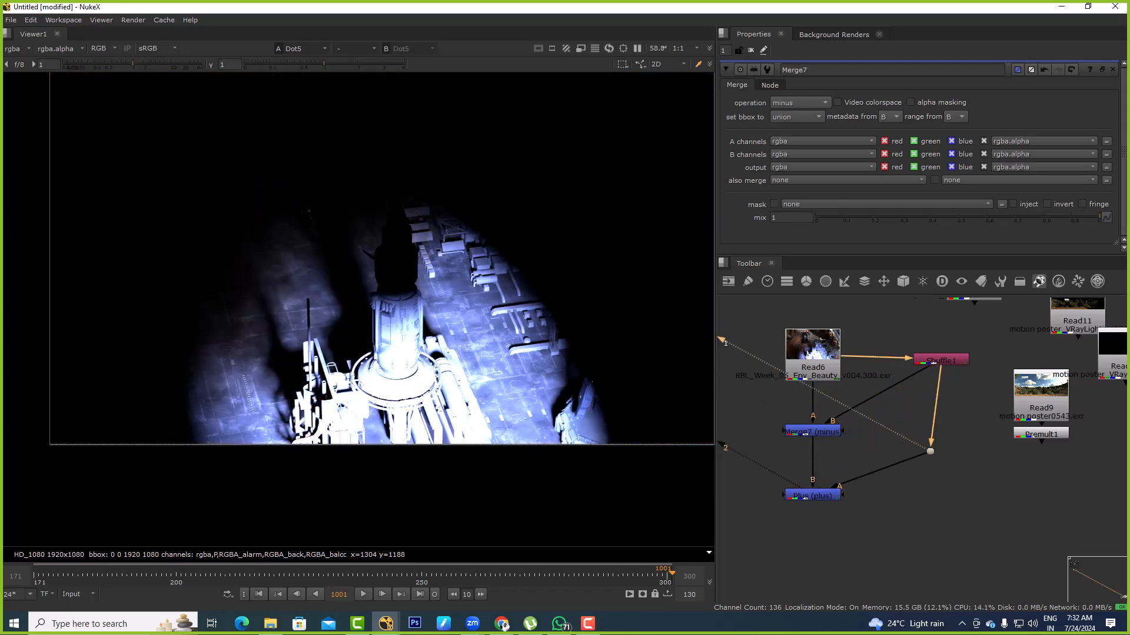
key(1)
Try a Grade with gamma 0.367374 red and 0 green, and a ColorCorrect, after the Dot, deleting both nodes
key(g)
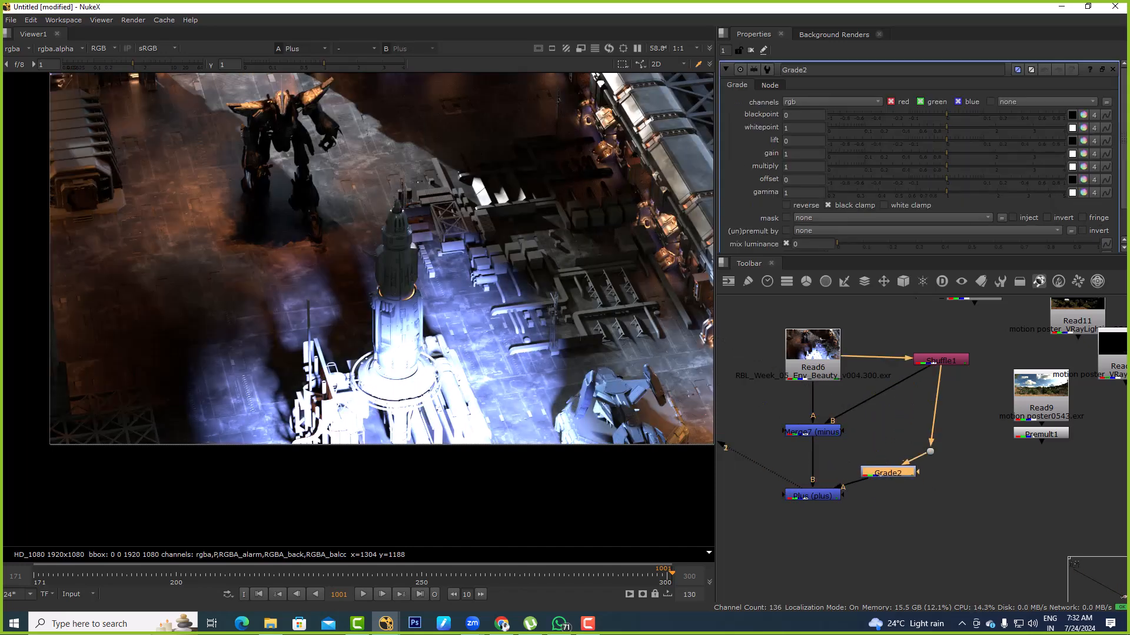
click(1083, 192)
mouse_move(586, 316)
mouse_down()
mouse_move(599, 293)
mouse_move(612, 308)
mouse_move(614, 324)
mouse_move(592, 344)
mouse_move(565, 330)
mouse_move(562, 294)
mouse_move(599, 316)
mouse_move(561, 331)
mouse_move(564, 308)
mouse_move(598, 295)
mouse_move(580, 367)
mouse_up()
click(638, 74)
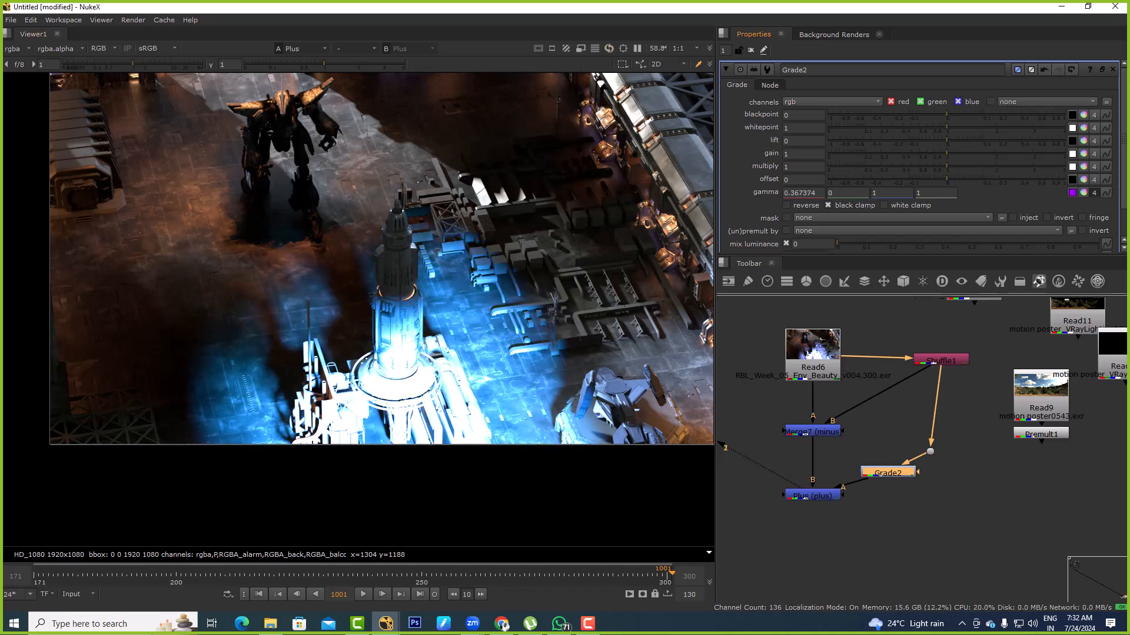
key(Delete)
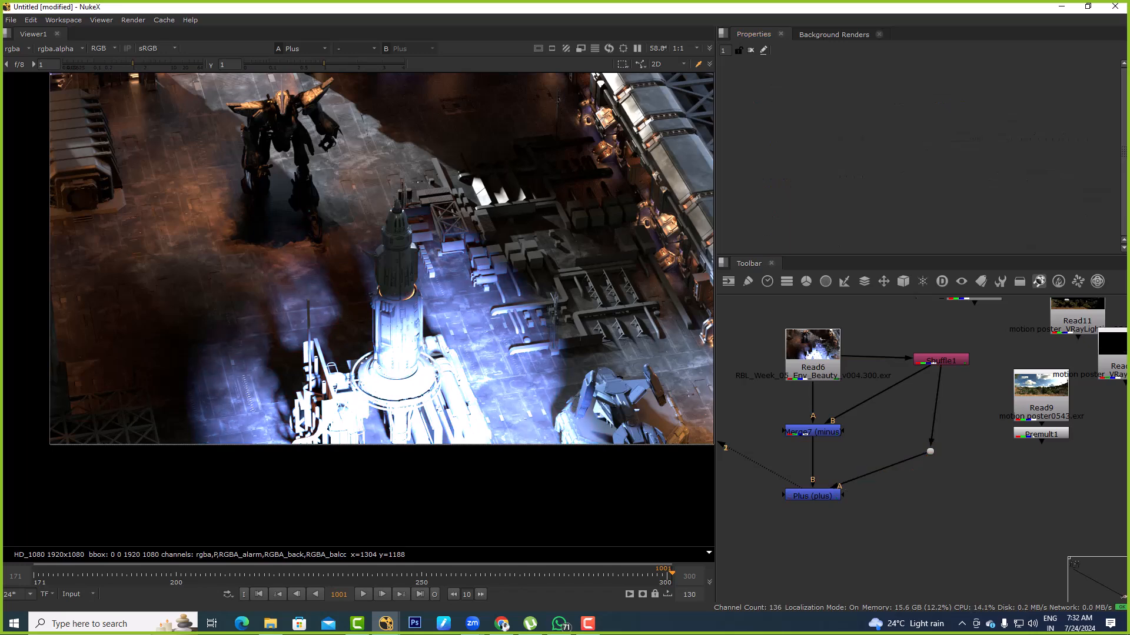
key(c)
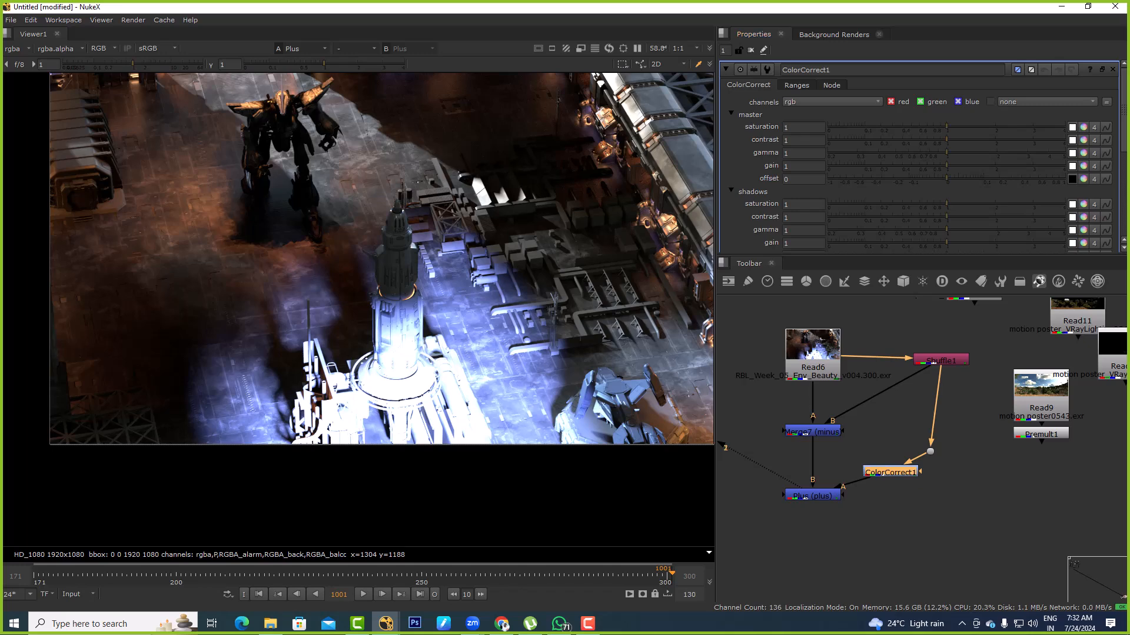
key(Delete)
Add an Exposure node between the Dot and Plus and set its ganged red, green and blue to -4.2 stops
key(Tab)
text(exp)
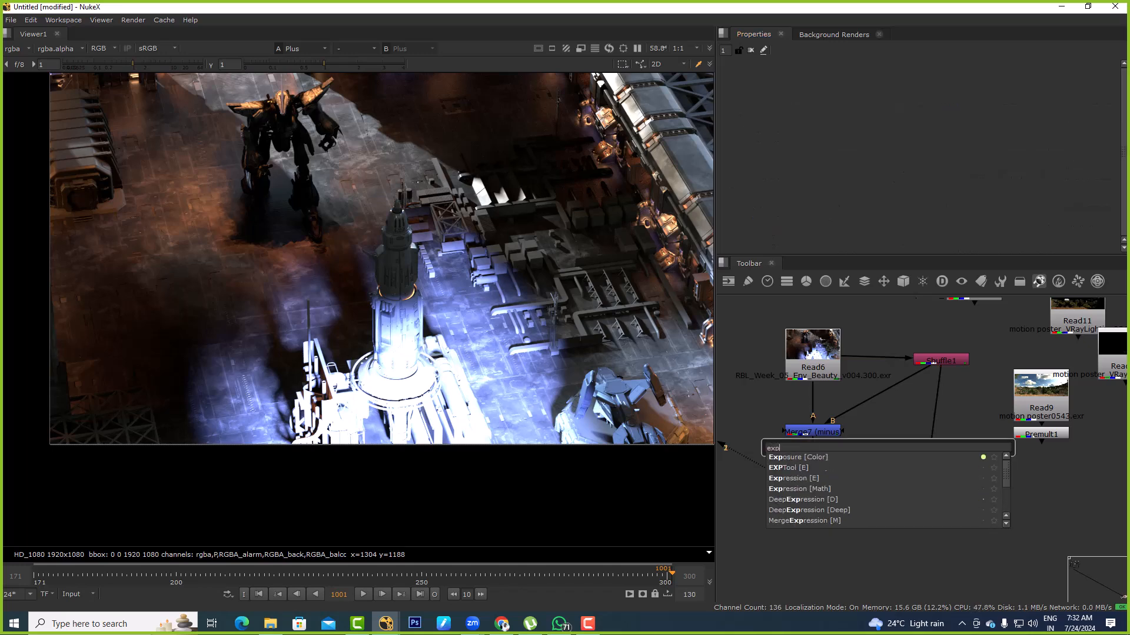
text(osure [Color)
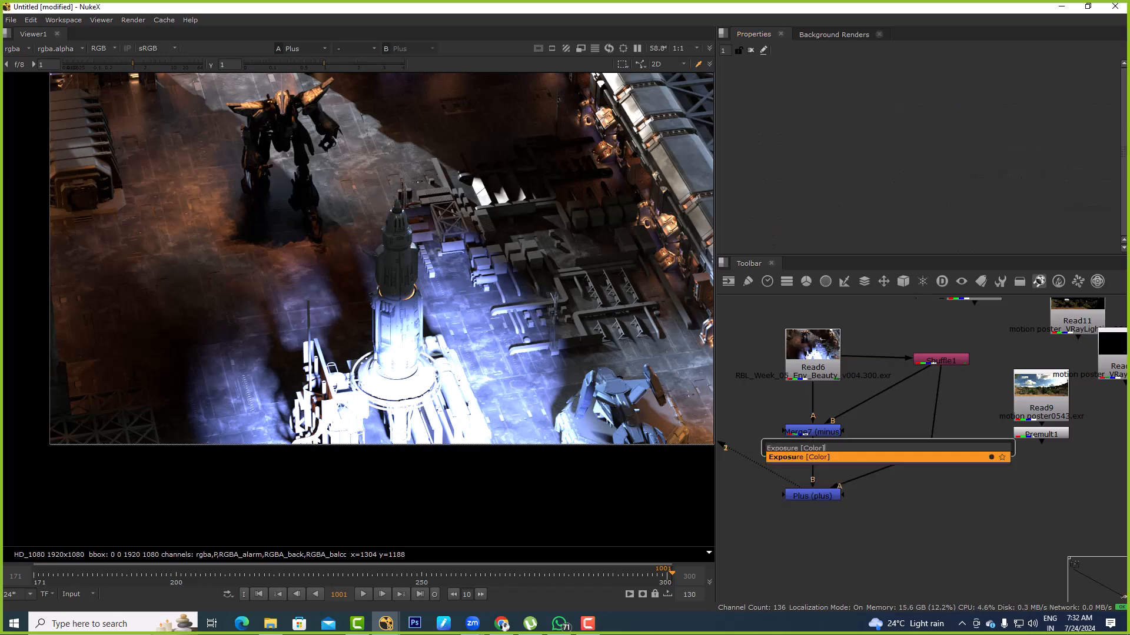
key(Return)
click(804, 143)
click(804, 118)
drag(963, 156, 880, 156)
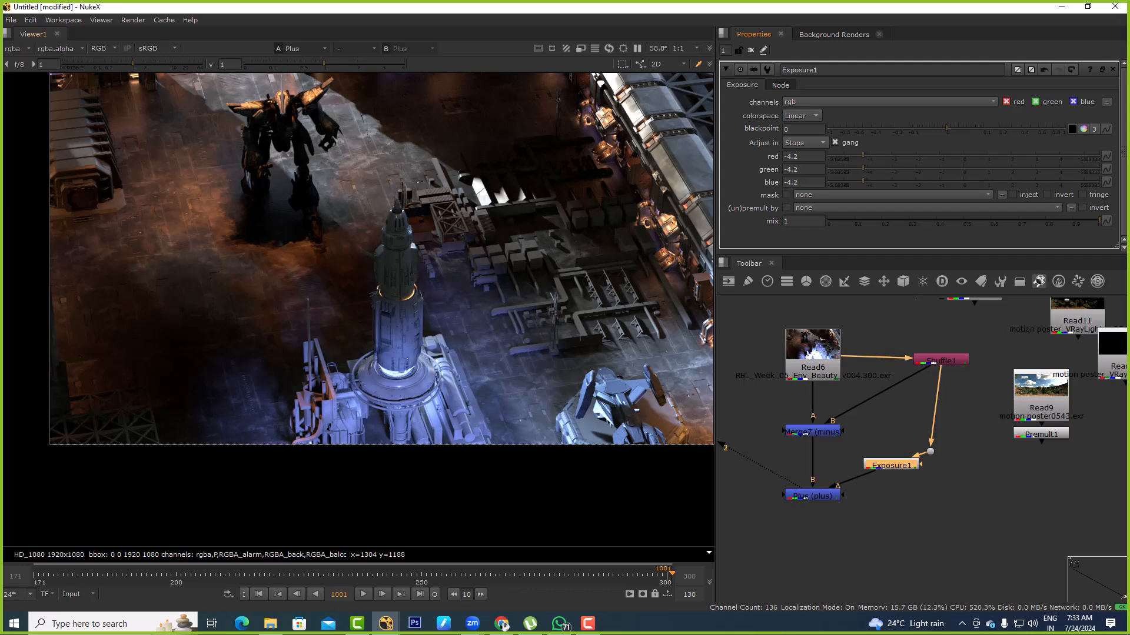
Toggle Exposure1 off and on to compare the blue light, and rearrange the Dot and Exposure1 in the node graph
key(f)
scroll(875, 468, up, 2)
key(d)
key(d)
drag(954, 445, 950, 408)
drag(897, 465, 935, 442)
key(d)
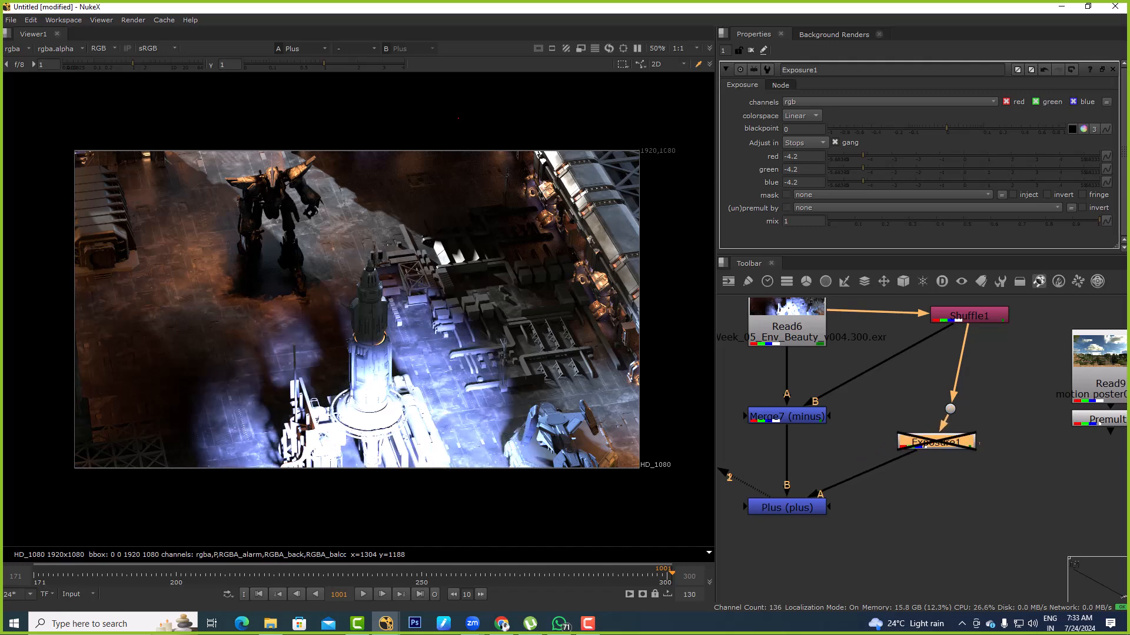
key(d)
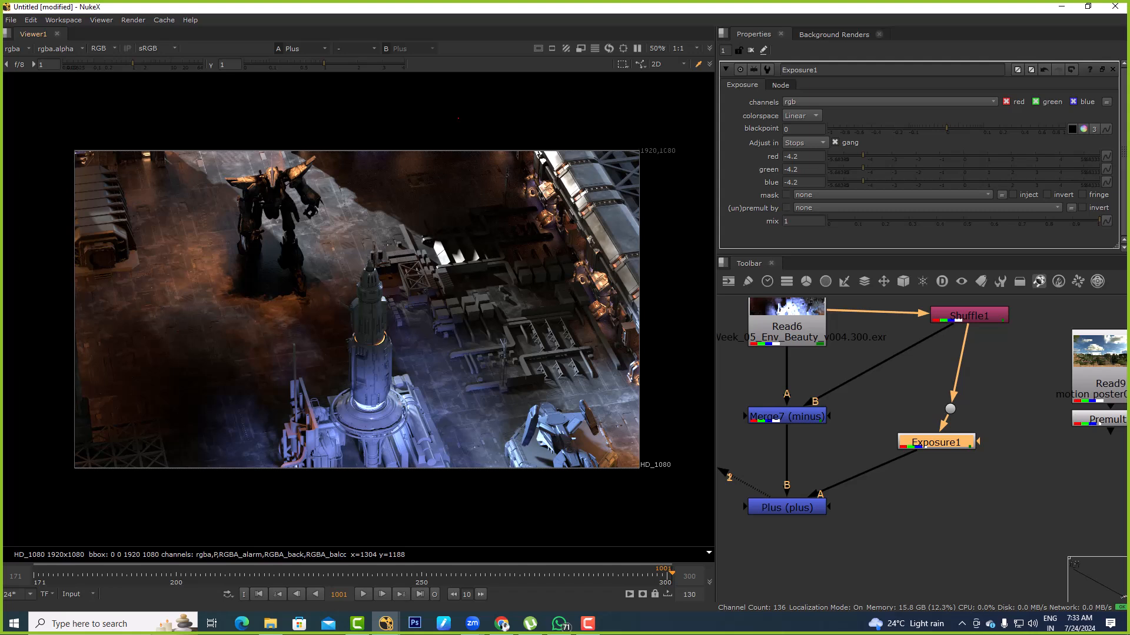
Add a Grade after Exposure1 with gamma 0.127455 red and 0.481884 green, and set Exposure1 to -2.55 stops
key(g)
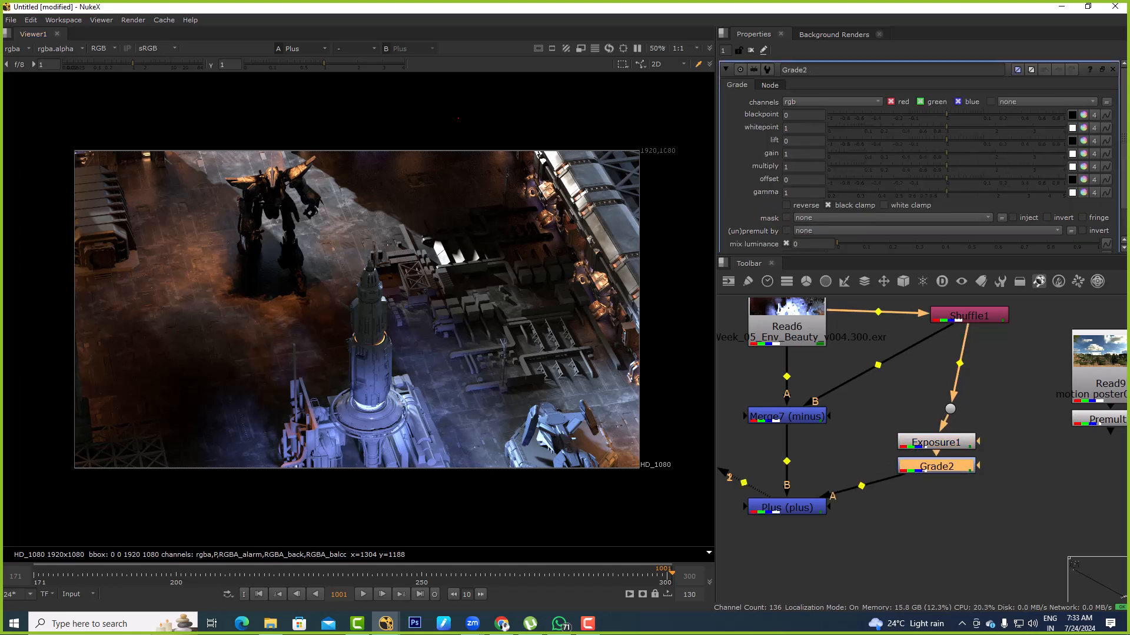
click(1083, 193)
drag(587, 314, 551, 340)
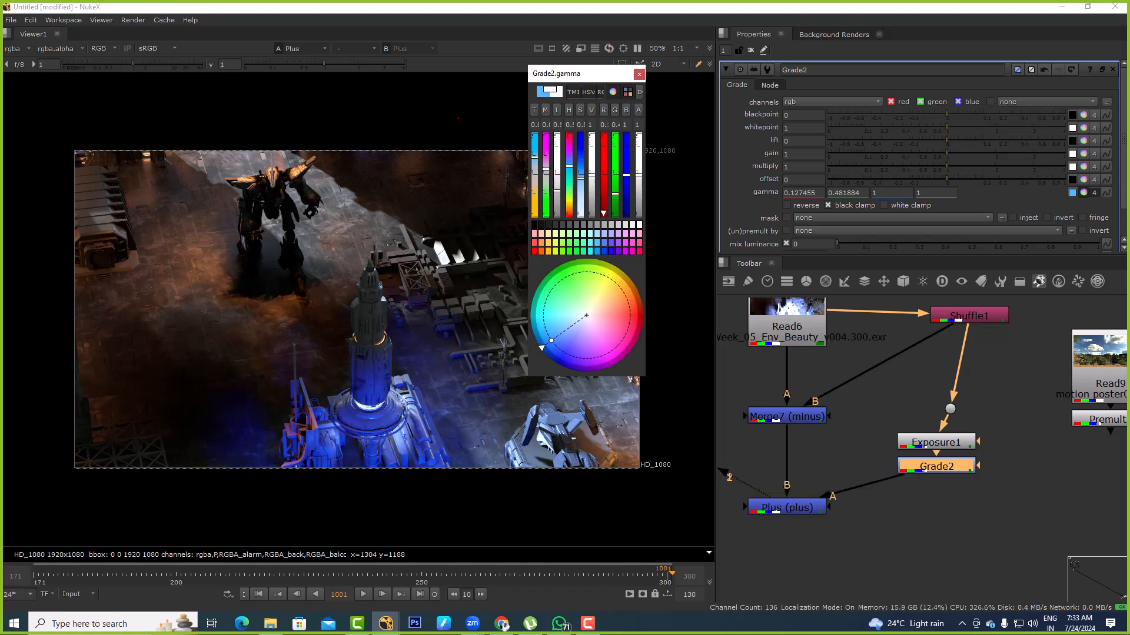
click(935, 443)
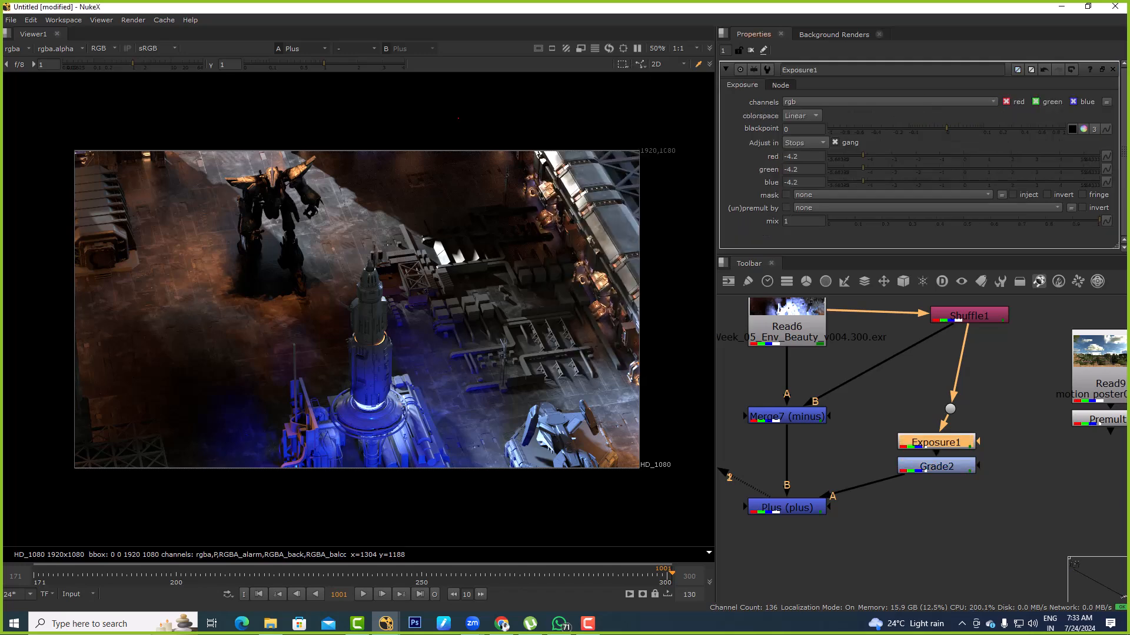
drag(863, 156, 902, 156)
Compare Read6 with the Plus output and examine the regraded tower and the robot up close
click(787, 327)
key(1)
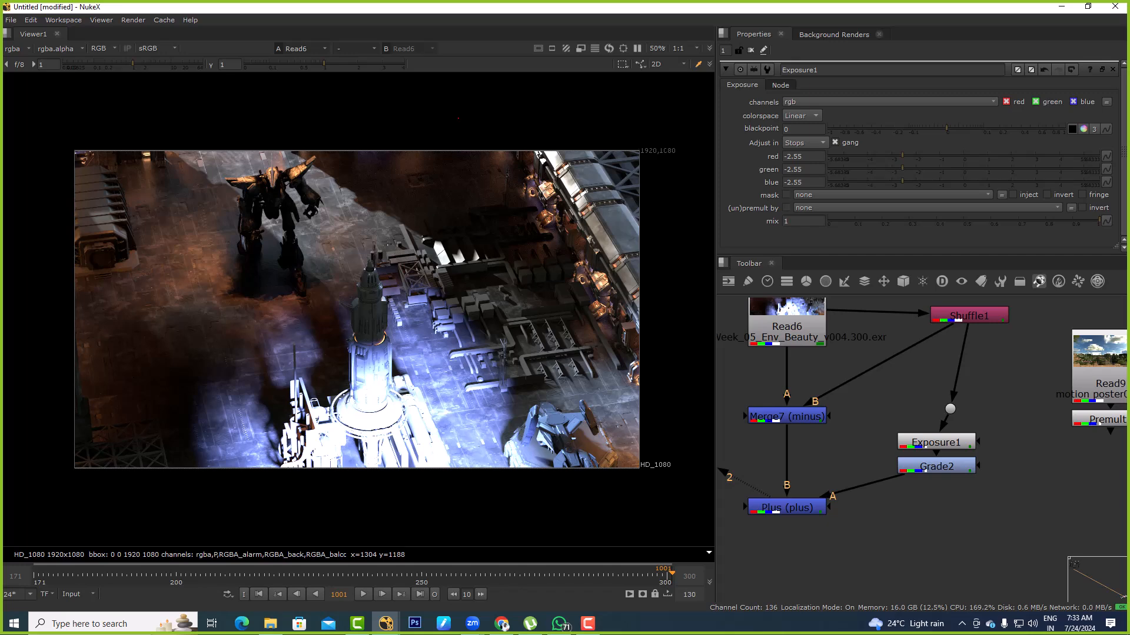
click(787, 507)
key(2)
scroll(367, 382, up, 6)
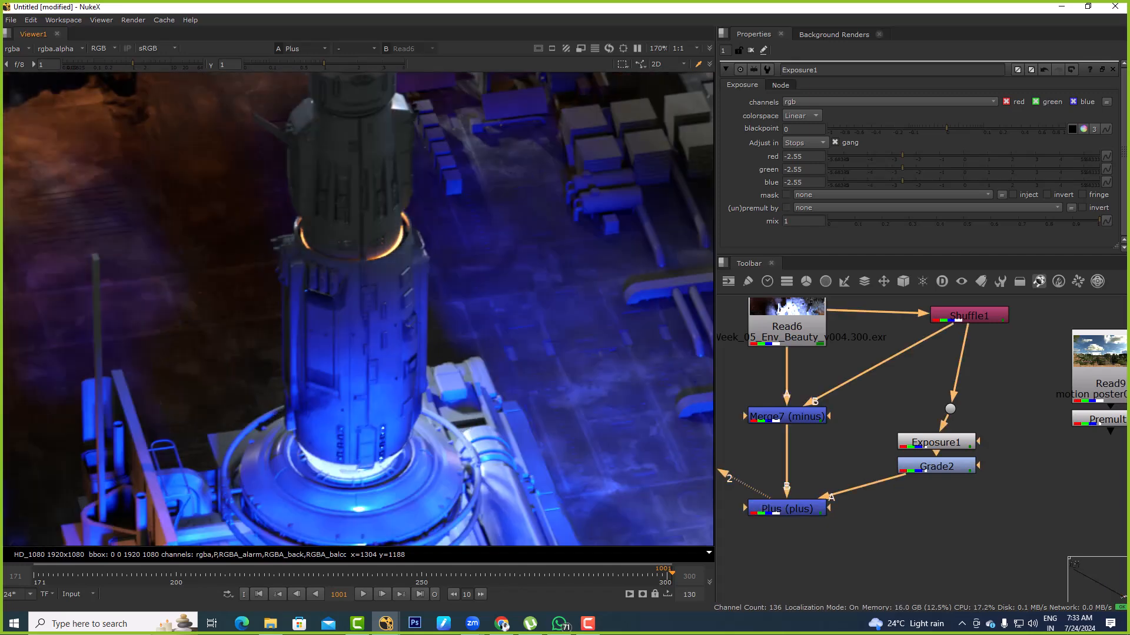
key(f)
middle_drag(288, 281, 426, 320)
scroll(358, 274, up, 4)
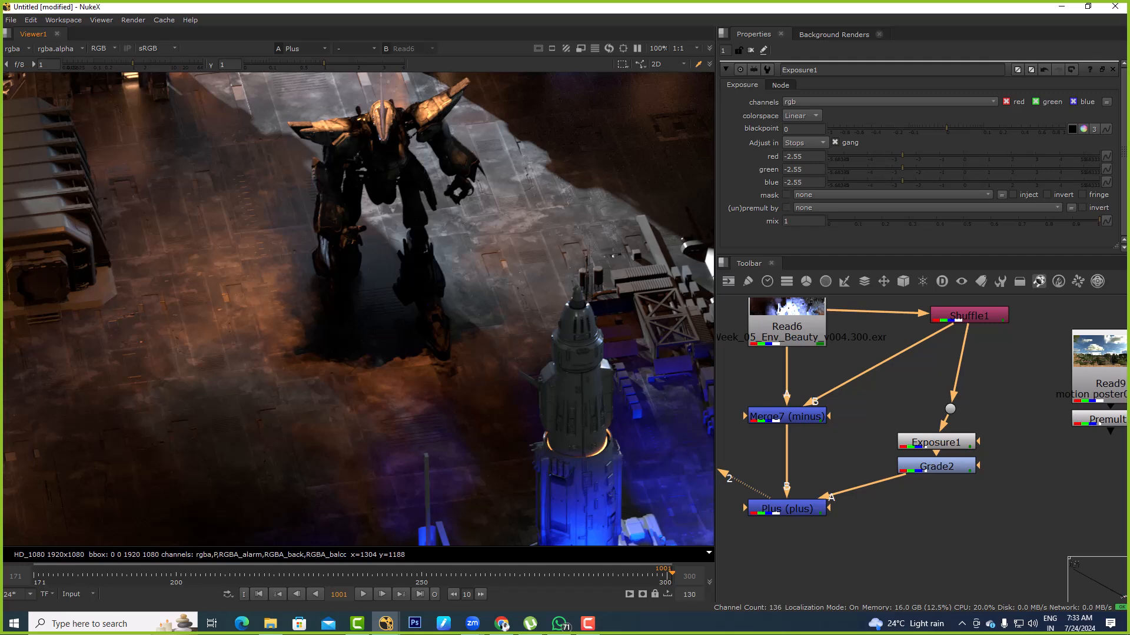
key(f)
middle_drag(871, 471, 913, 439)
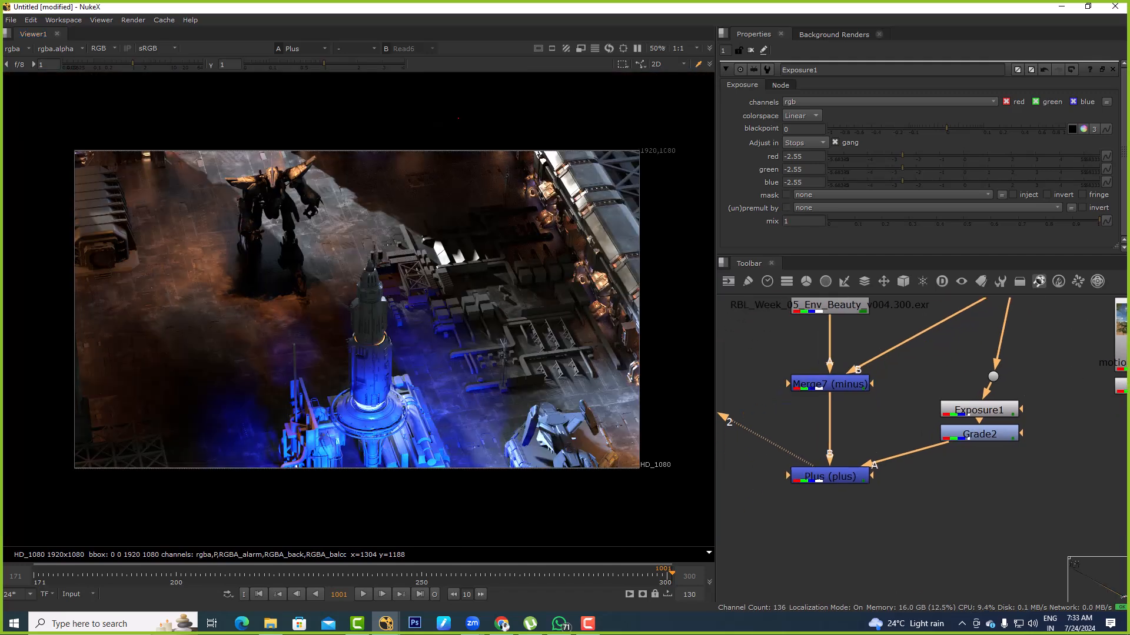
click(829, 476)
key(1)
click(893, 511)
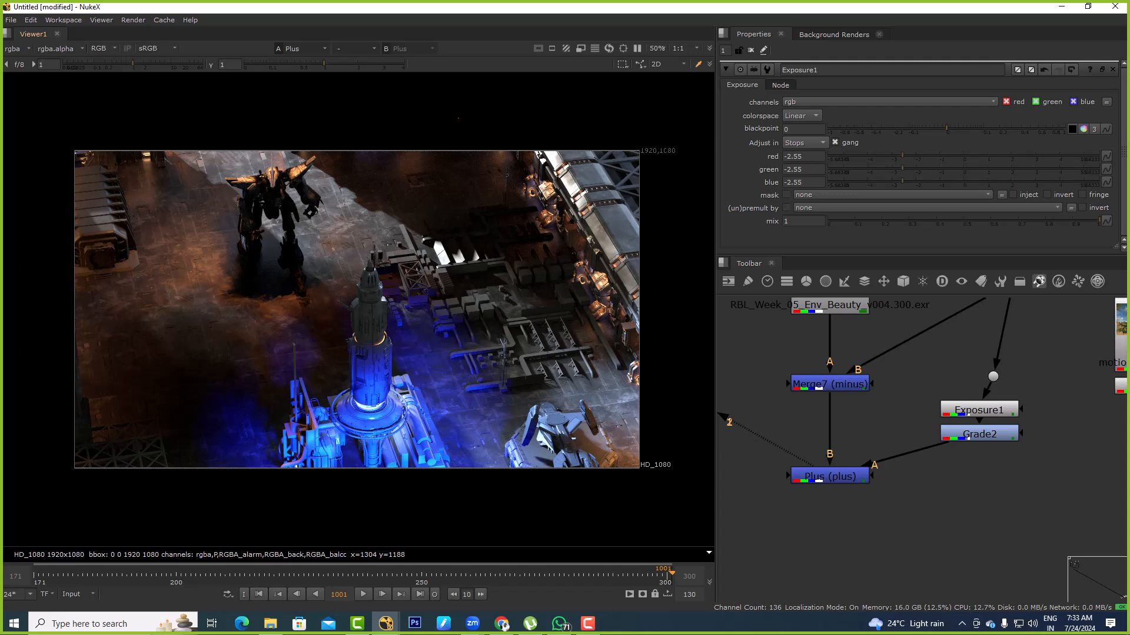
Add a second Shuffle node beside Read7 by running the command Shuffle, and connect its input to Read6
middle_drag(836, 517, 1000, 507)
drag(812, 496, 740, 345)
click(835, 406)
text(xShuffle)
key(Return)
scroll(917, 412, down, 3)
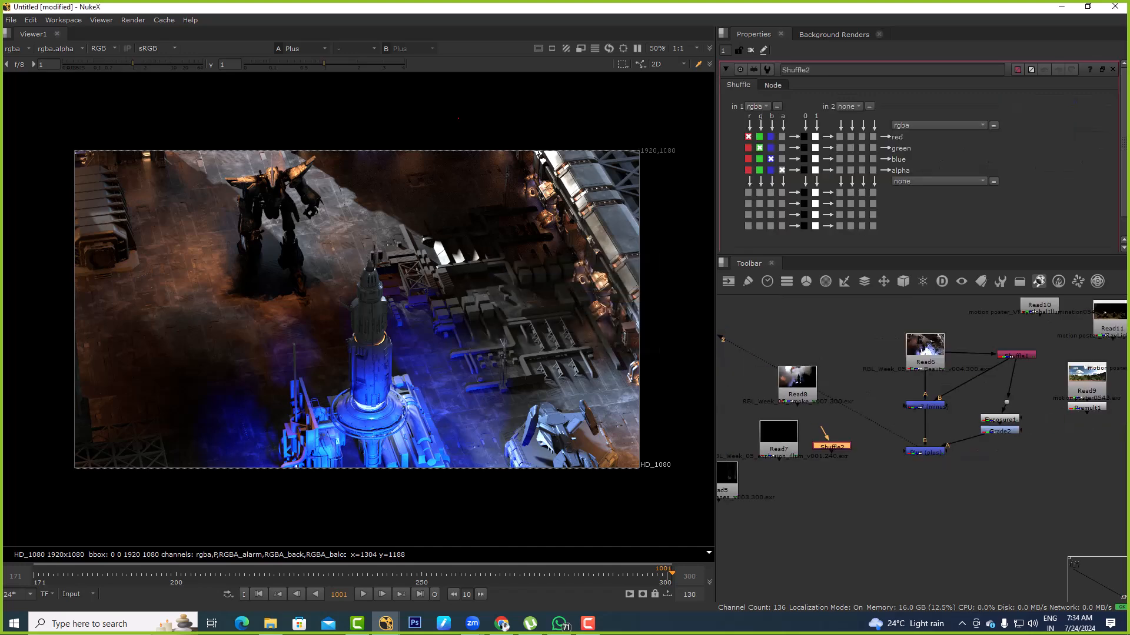
drag(934, 342, 935, 341)
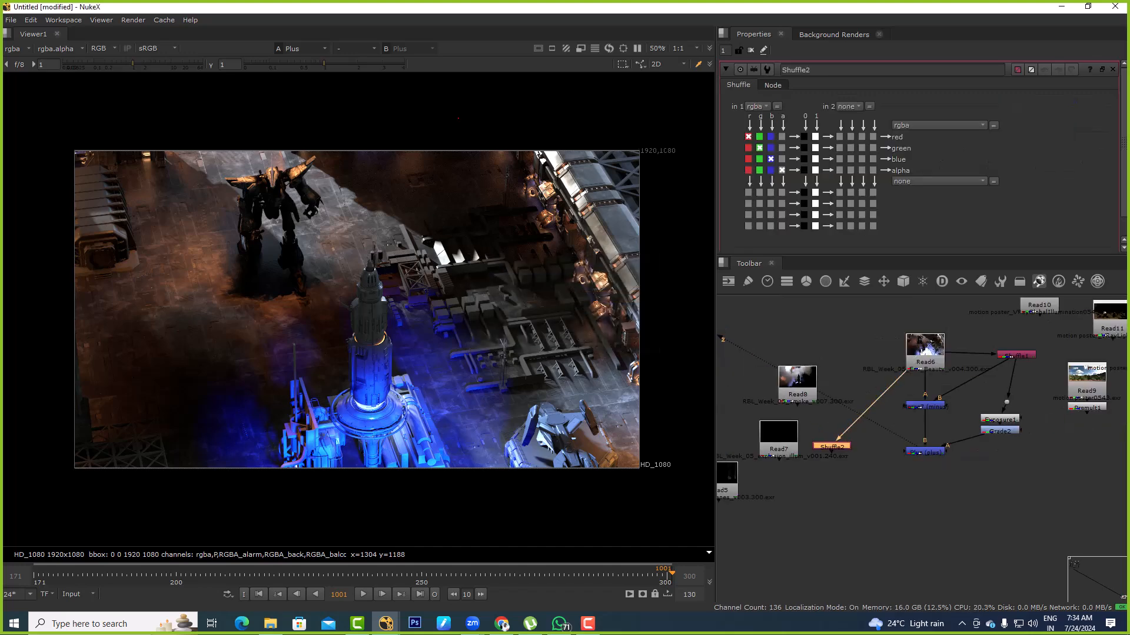
View Shuffle2 and display its RGBA_airship layer in the viewer
key(1)
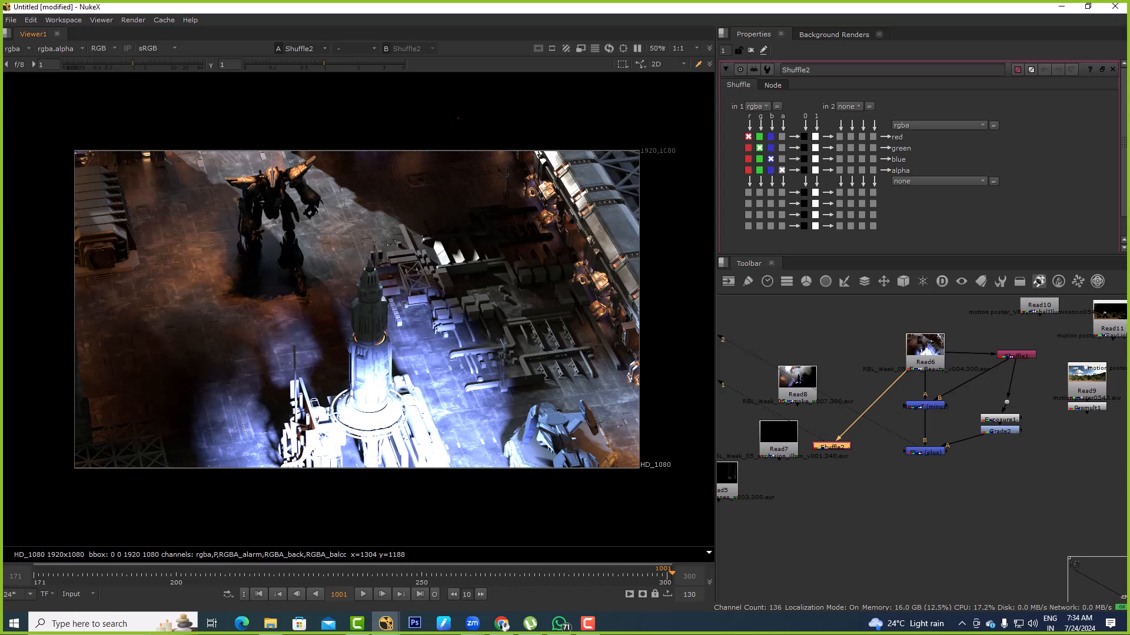
click(16, 48)
click(40, 123)
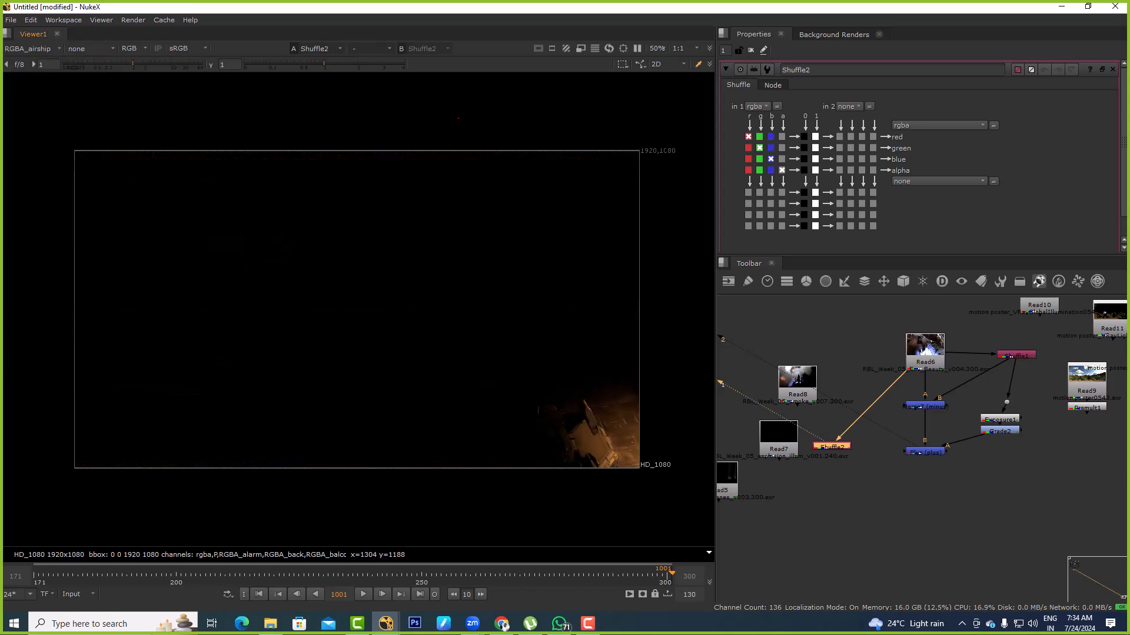
View Read6's alpha channel in the rgba layer, switch back to colour, and view Shuffle2
click(29, 49)
click(925, 352)
double_click(925, 351)
key(1)
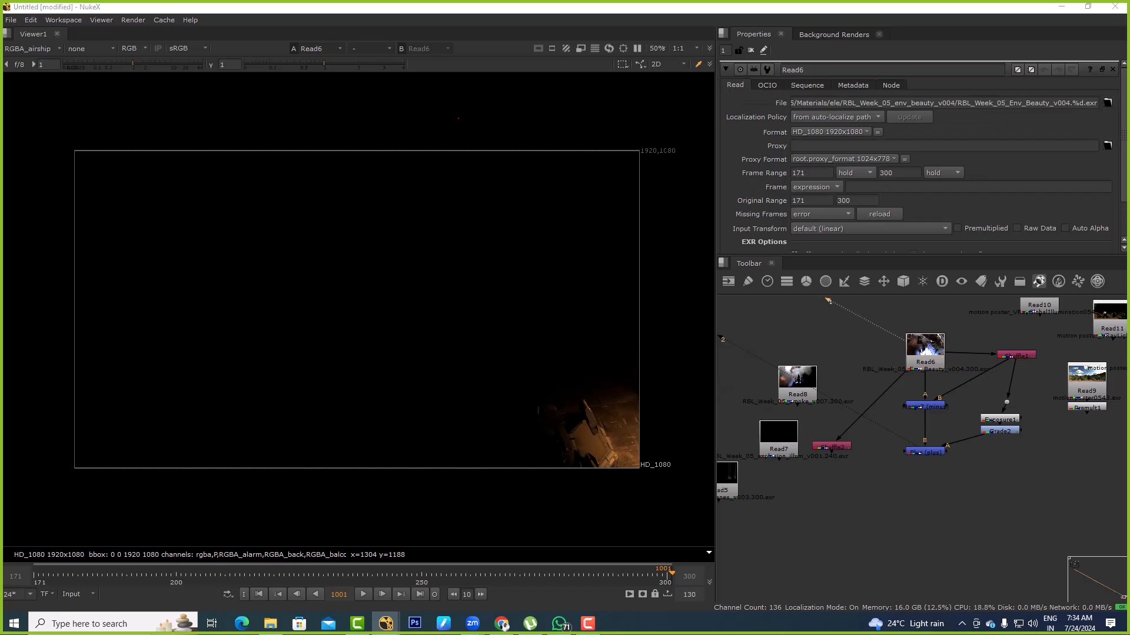
key(a)
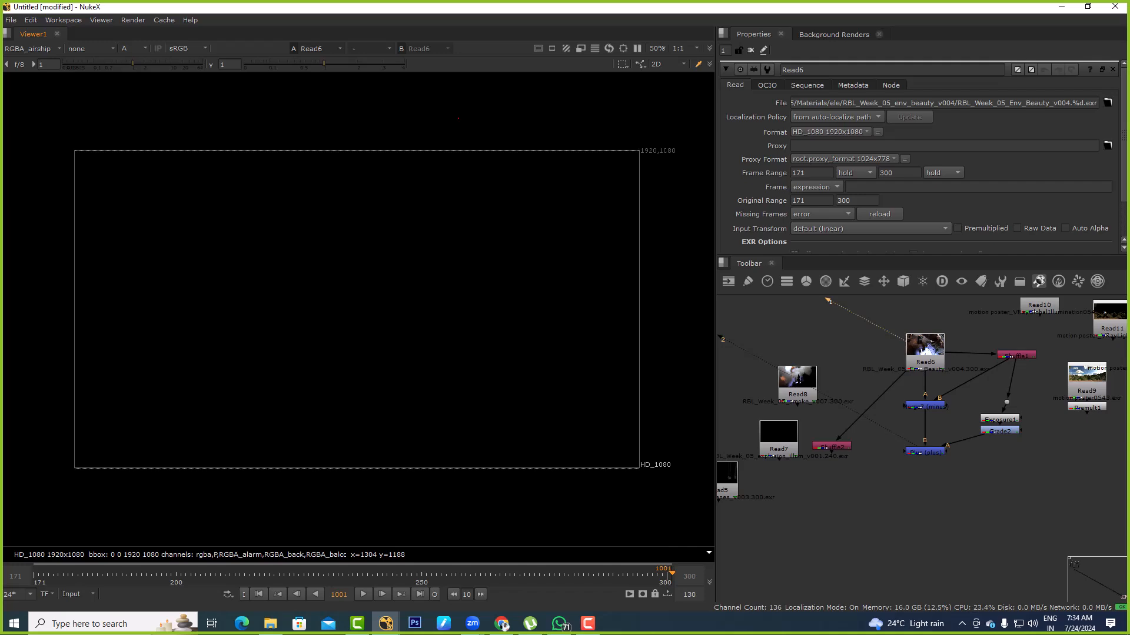
click(30, 48)
click(25, 86)
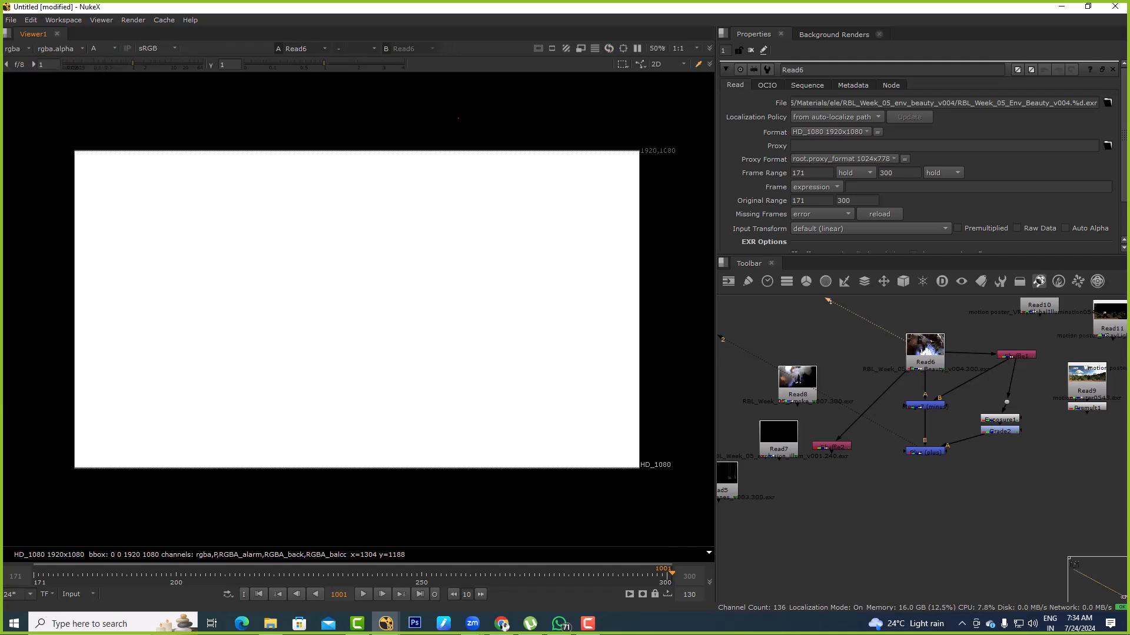
key(a)
ctrl+shift+click(832, 446)
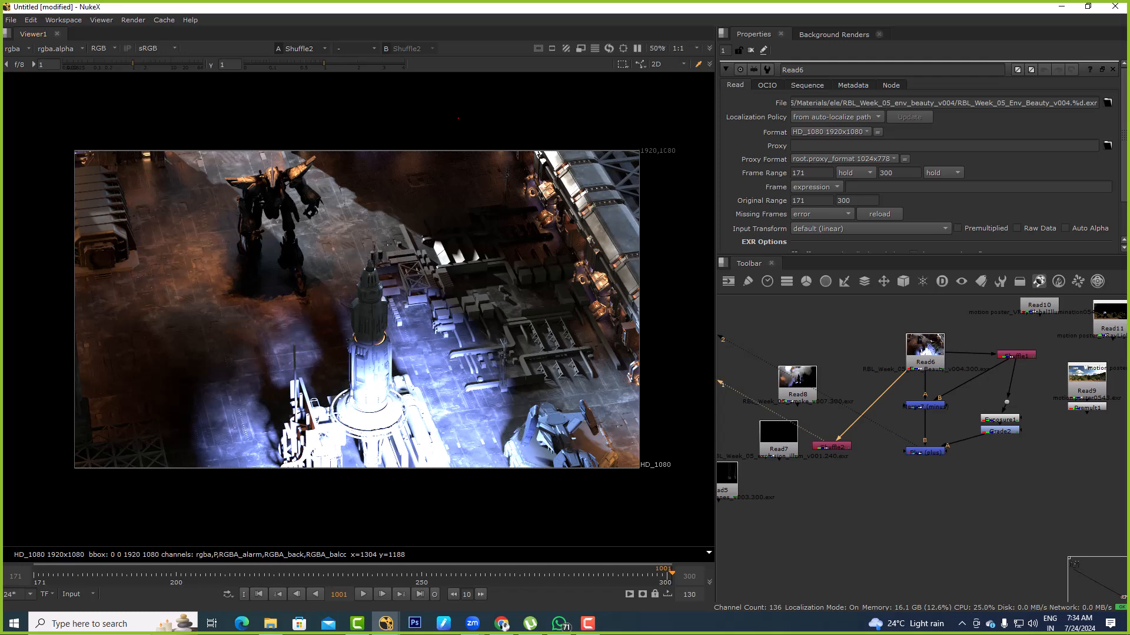
Examine Shuffle2's light layers one by one from RGBA_airship through RGBA_center in the viewer, and return the display to rgba
click(16, 48)
click(40, 123)
click(27, 49)
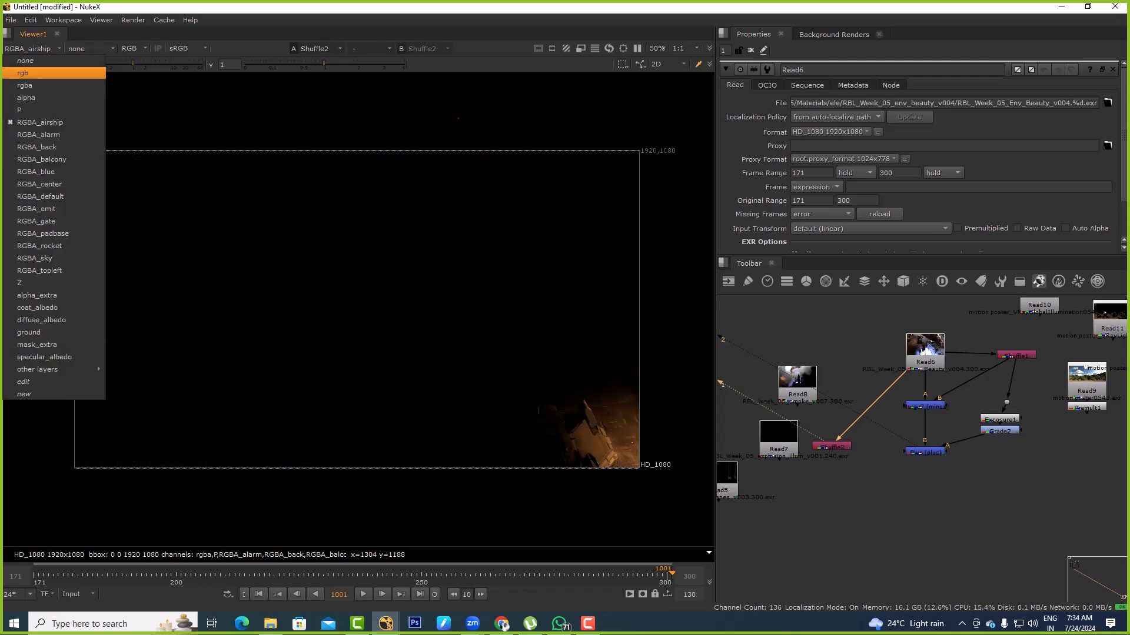
click(39, 134)
click(26, 48)
click(39, 148)
click(26, 49)
click(39, 159)
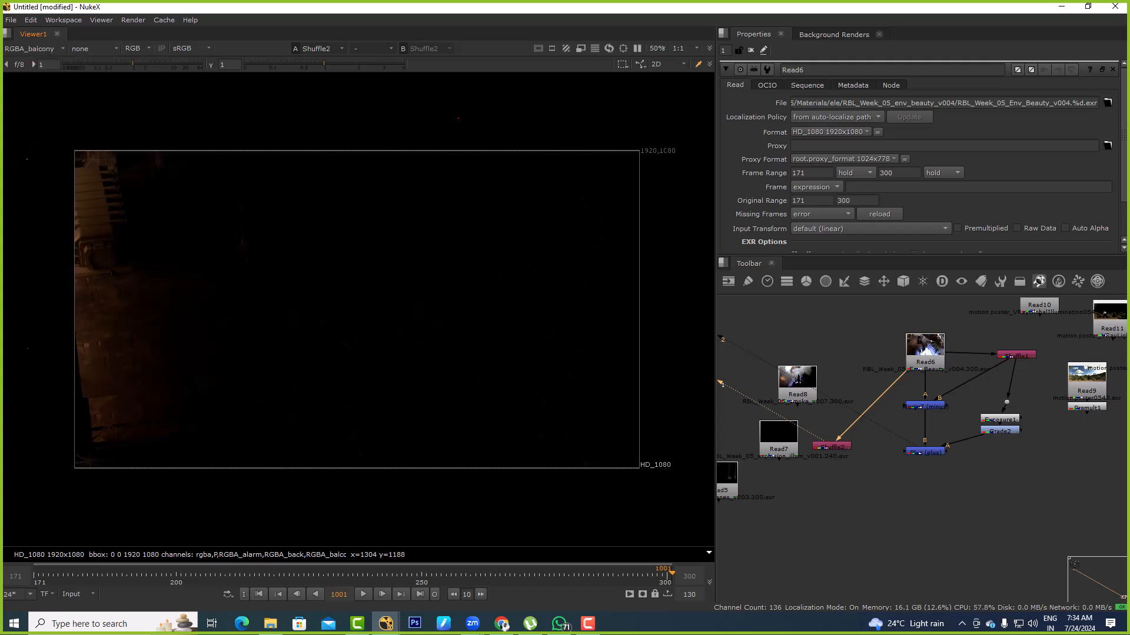
click(27, 48)
click(39, 172)
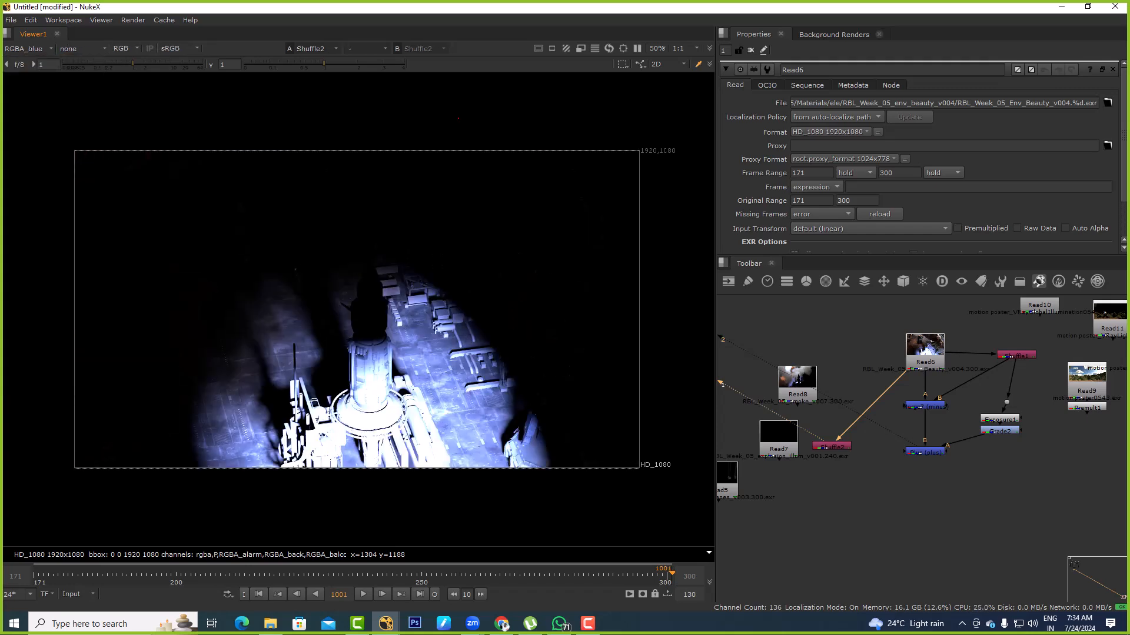
click(27, 48)
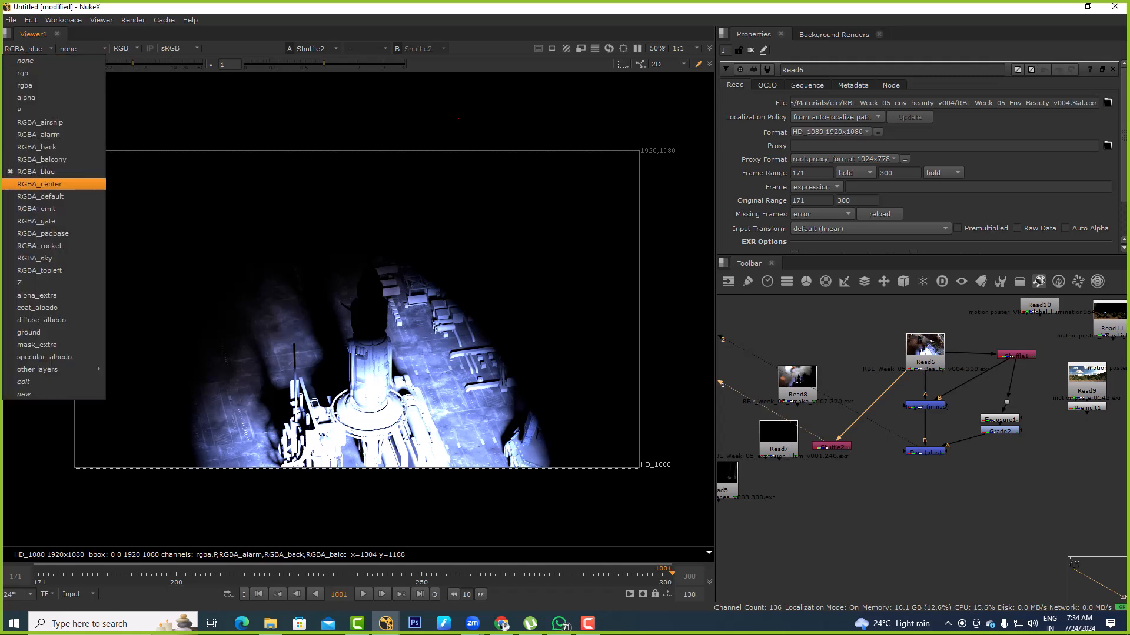
click(39, 185)
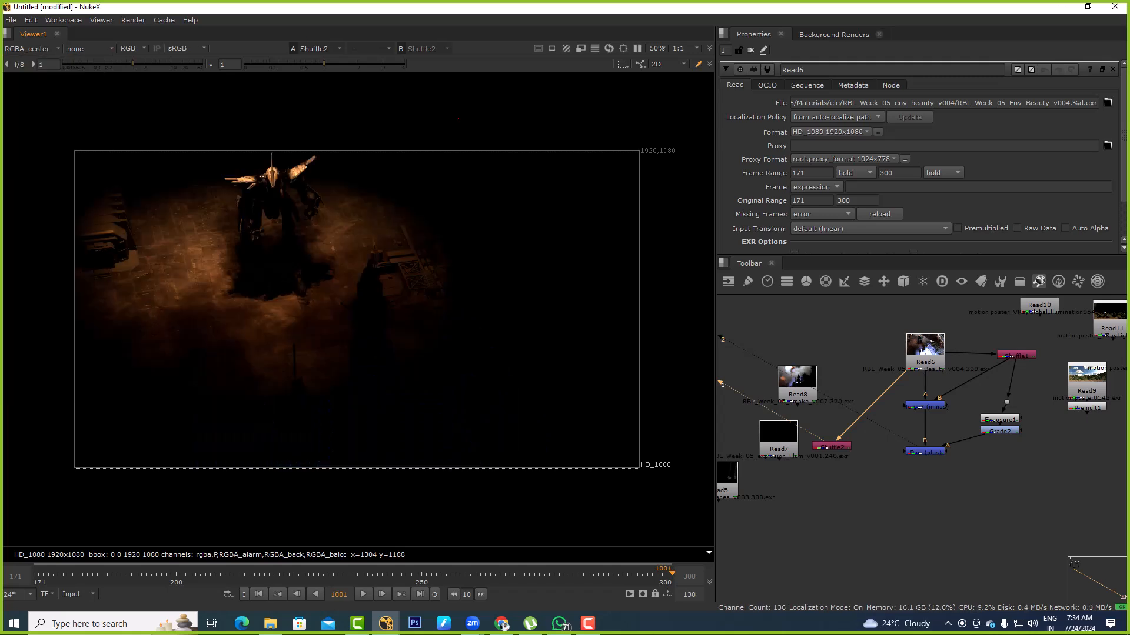
click(27, 48)
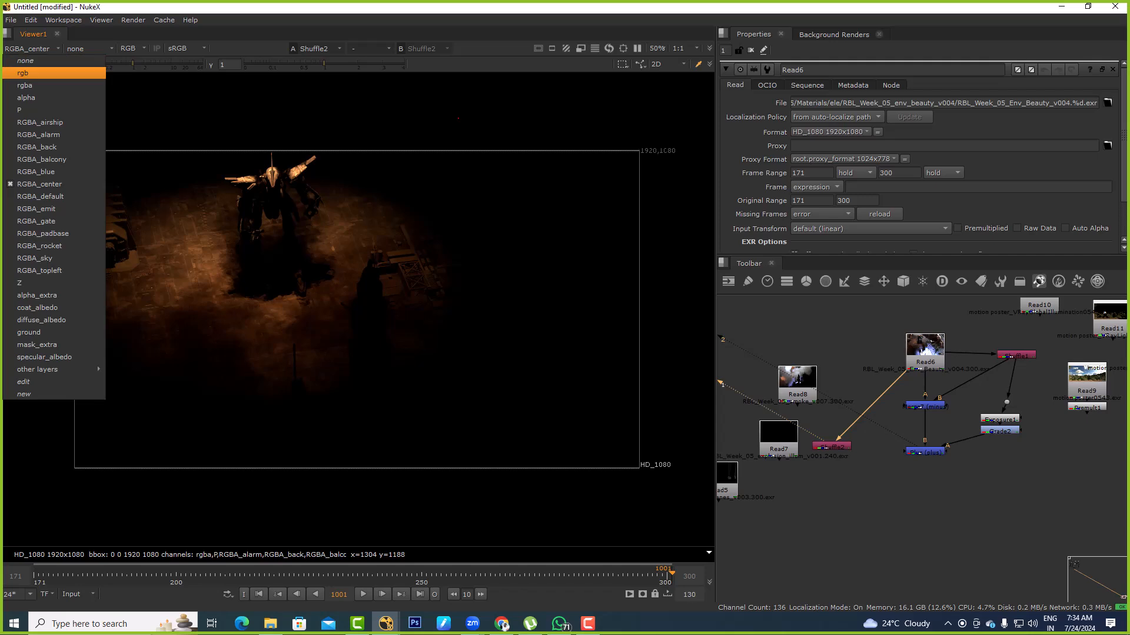
click(24, 86)
Set Shuffle2's first input layer to RGBA_center and view its output
scroll(856, 470, up, 2)
key(2)
middle_drag(857, 470, 837, 458)
middle_drag(802, 423, 755, 383)
double_click(755, 383)
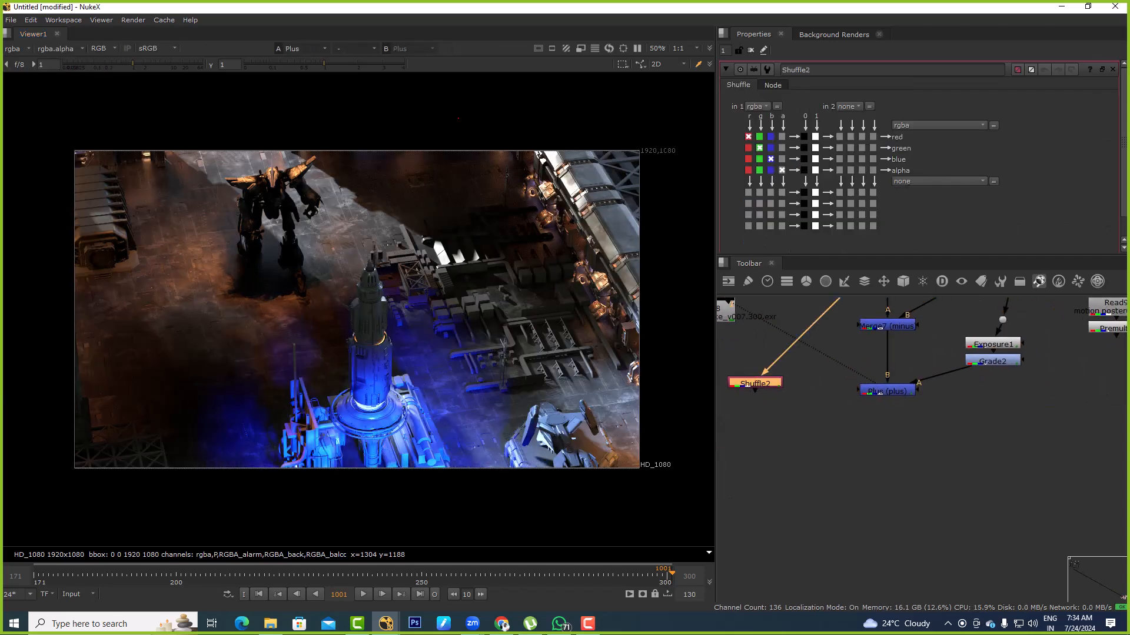
click(756, 106)
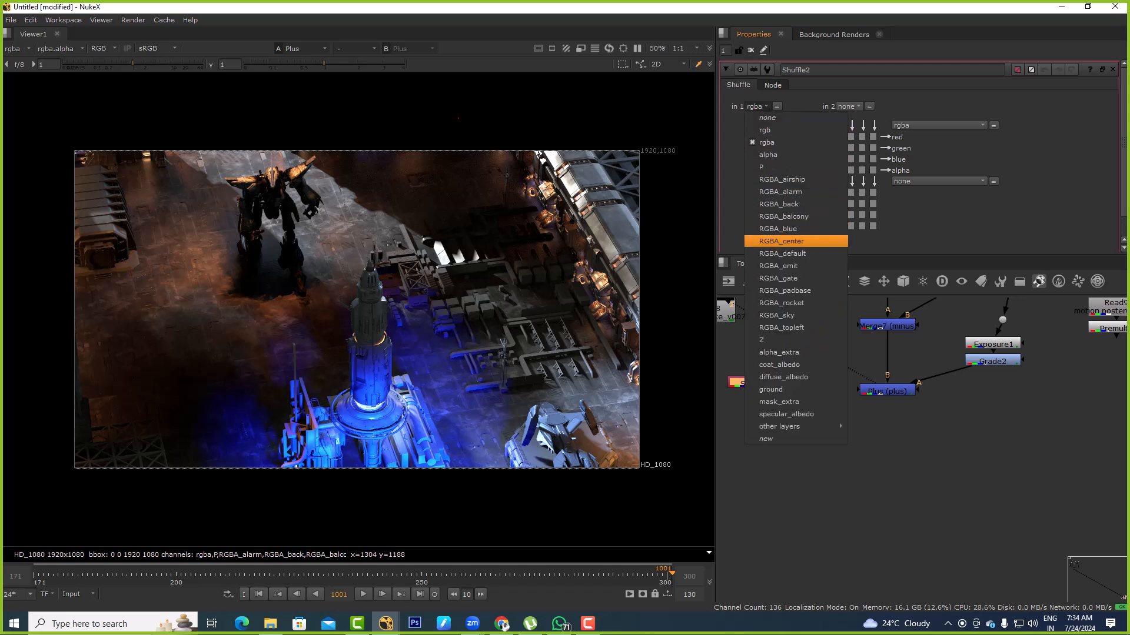
click(776, 240)
key(1)
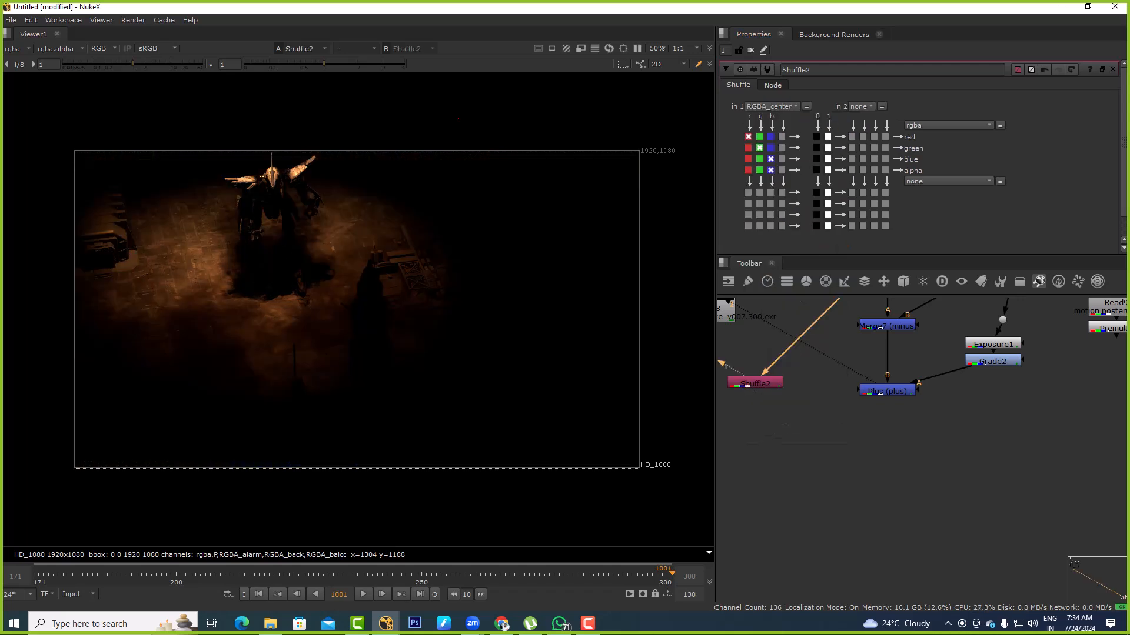
Add a Merge below Plus with A on Plus and B on Shuffle2, set its operation to minus, and view it
click(886, 391)
key(1)
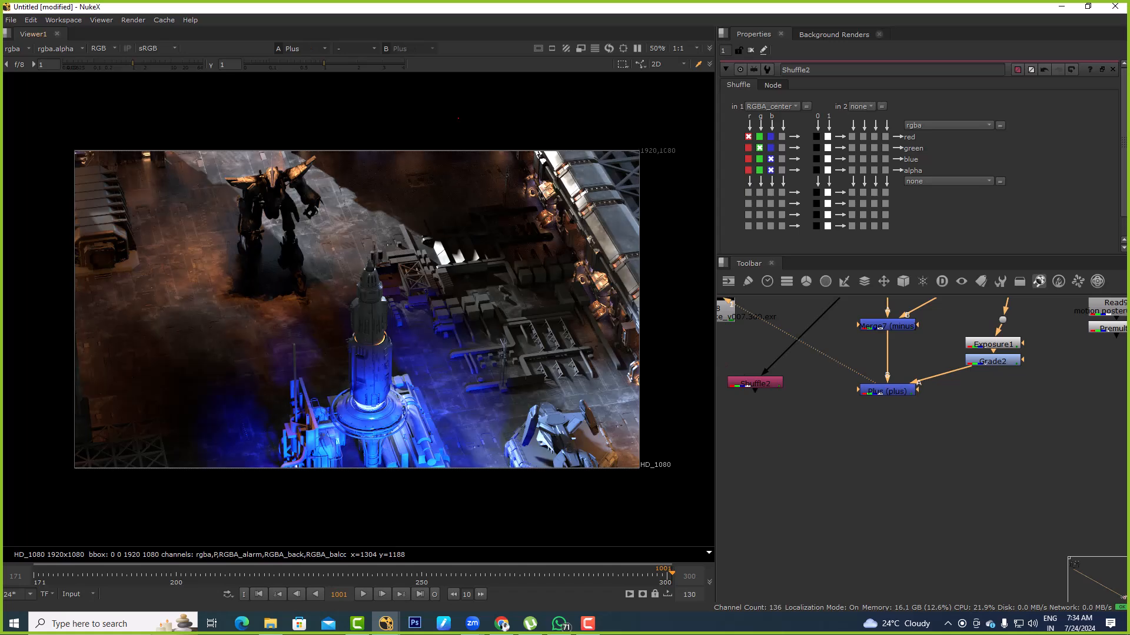
click(846, 432)
key(m)
drag(846, 432, 755, 383)
key(1)
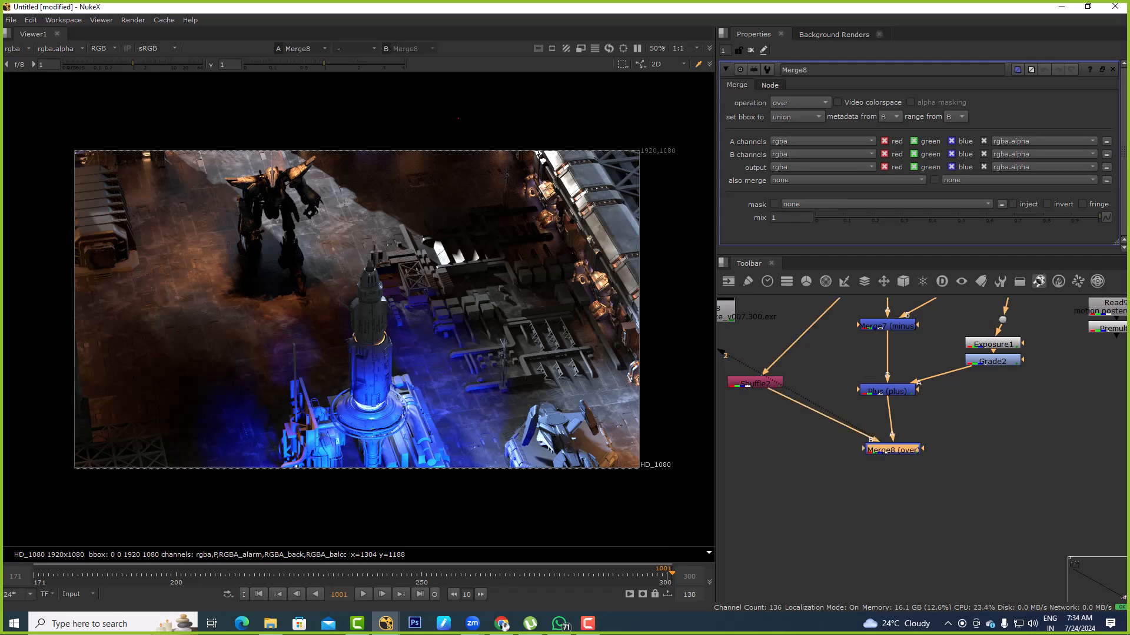
click(800, 103)
click(803, 242)
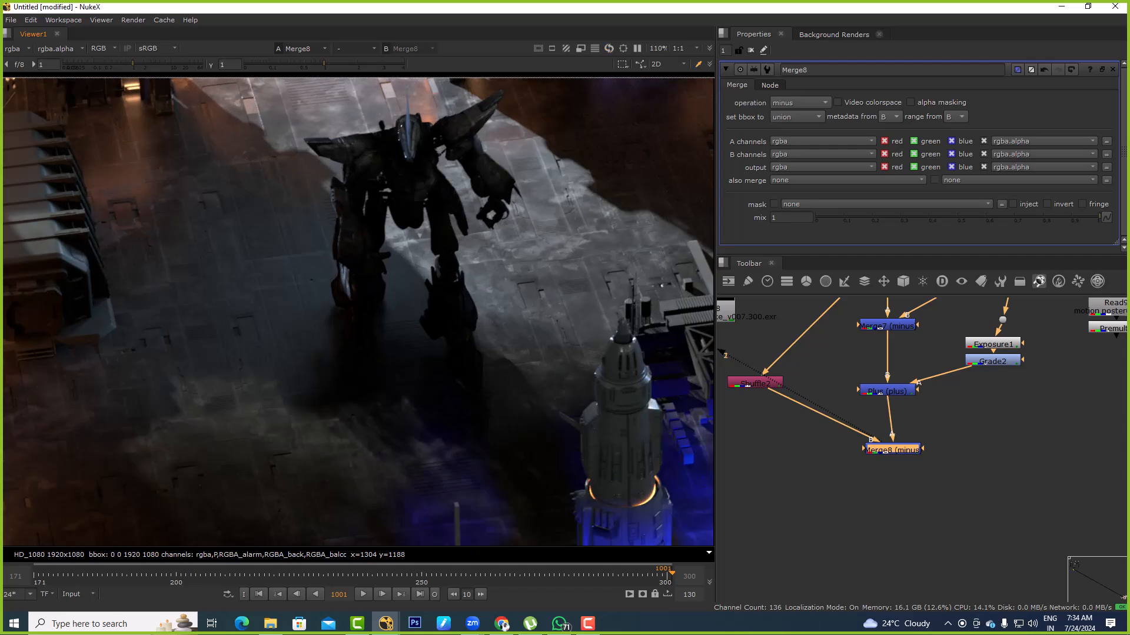
scroll(162, 207, up, 7)
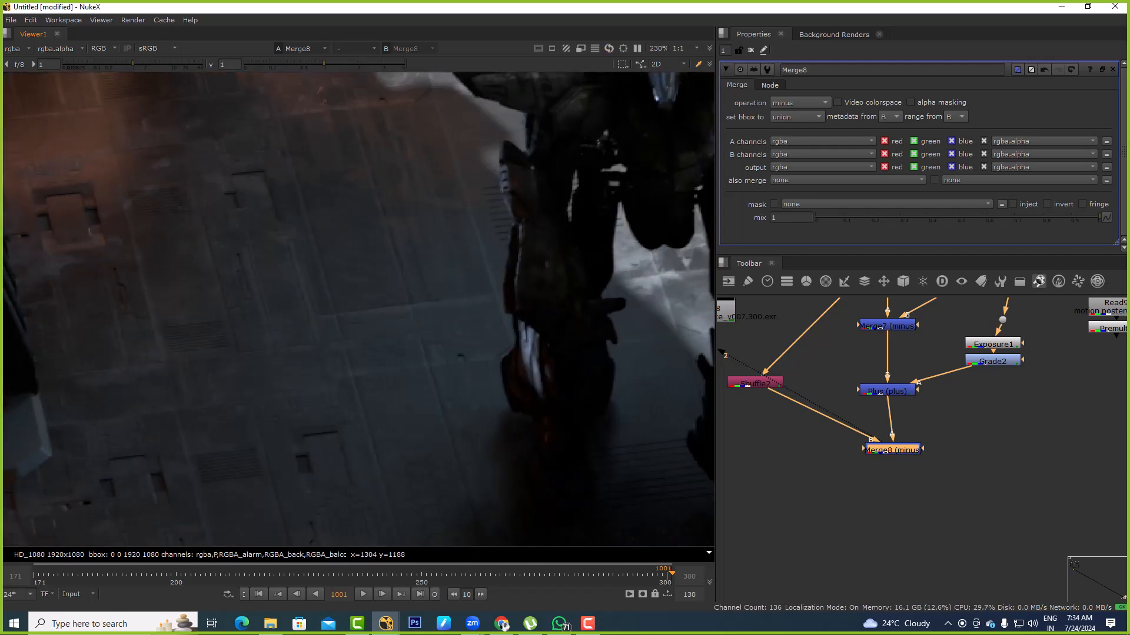
Add a Plus merge below the Merge8 minus node, connect its B input to Shuffle2, and align it underneath
middle_drag(935, 488, 936, 446)
click(936, 447)
mouse_move(894, 407)
mouse_down()
mouse_move(888, 365)
mouse_move(880, 408)
mouse_up()
key(Tab)
text(plus)
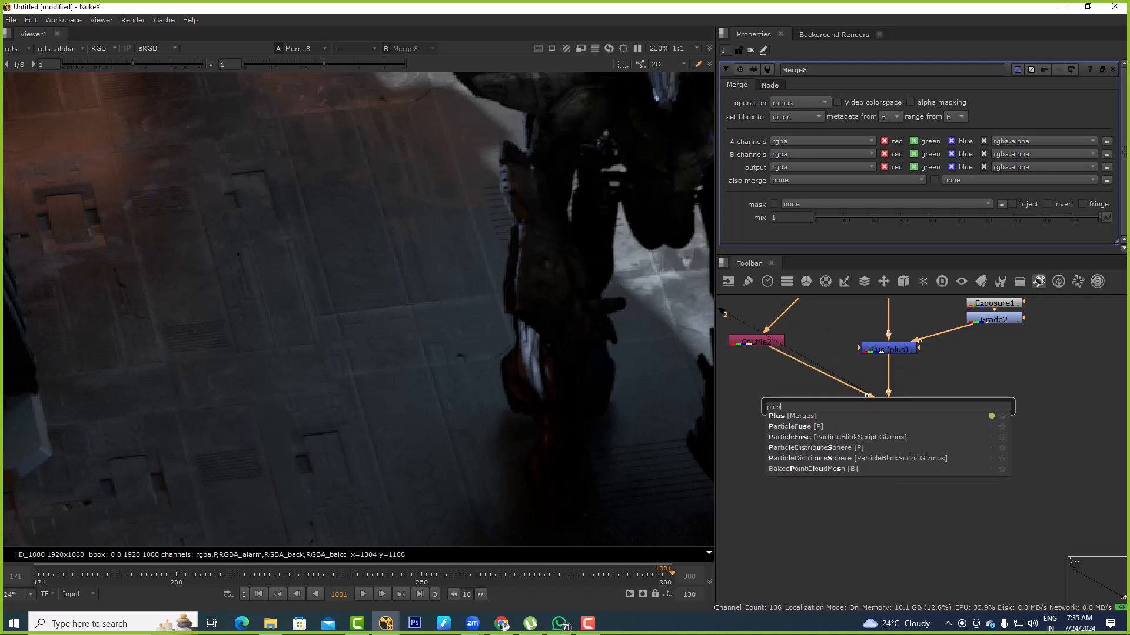
key(Return)
drag(965, 406, 755, 337)
drag(895, 479, 888, 477)
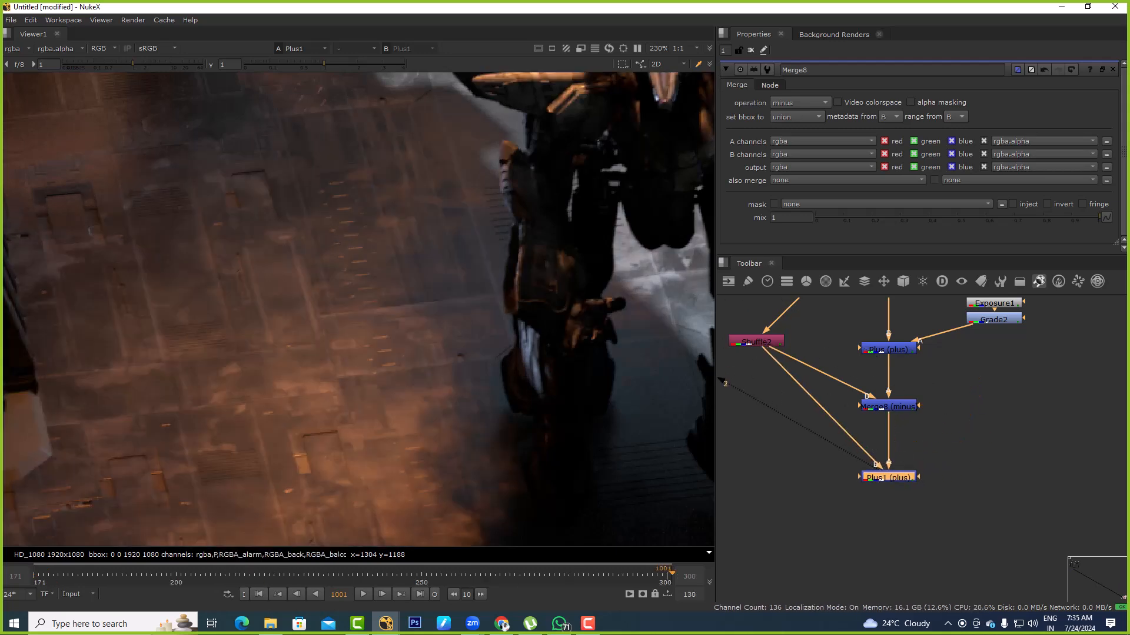
Compare the Plus1 output with the viewer's second input, inspect Shuffle2's isolated light, and return to Plus1
scroll(880, 478, down, 3)
key(2)
key(1)
key(2)
key(1)
key(2)
key(1)
key(2)
key(1)
scroll(837, 440, up, 2)
click(795, 380)
key(1)
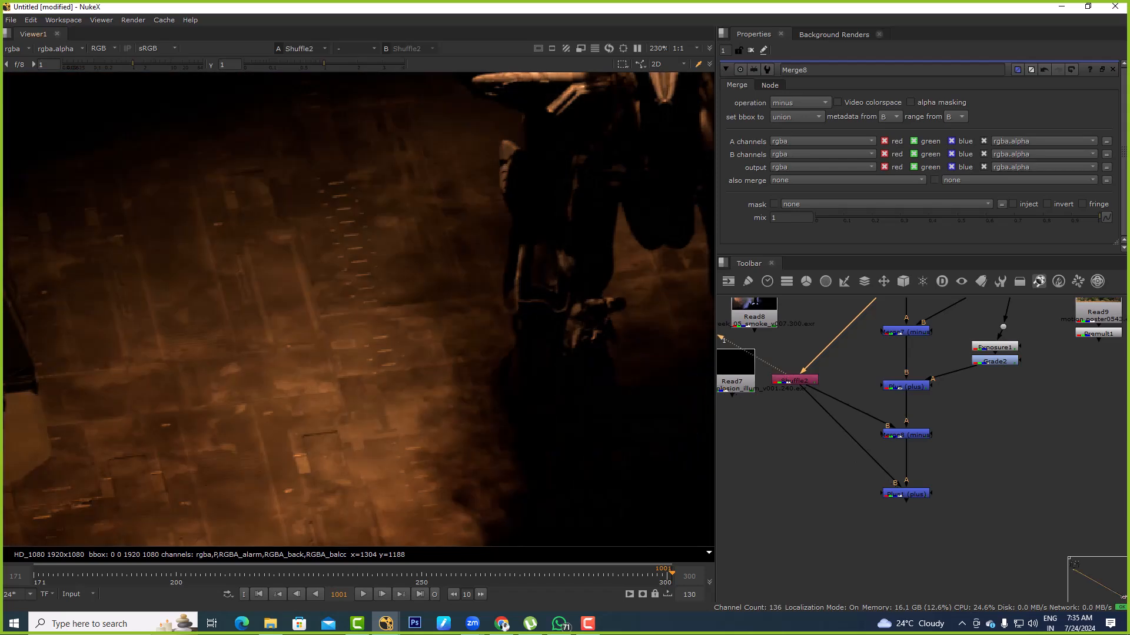
click(906, 494)
key(1)
Insert a Grade between Shuffle2 and Plus1, and open its gamma colour wheel
click(805, 469)
key(g)
mouse_move(805, 468)
mouse_down()
mouse_move(831, 431)
mouse_move(789, 479)
mouse_up()
key(f)
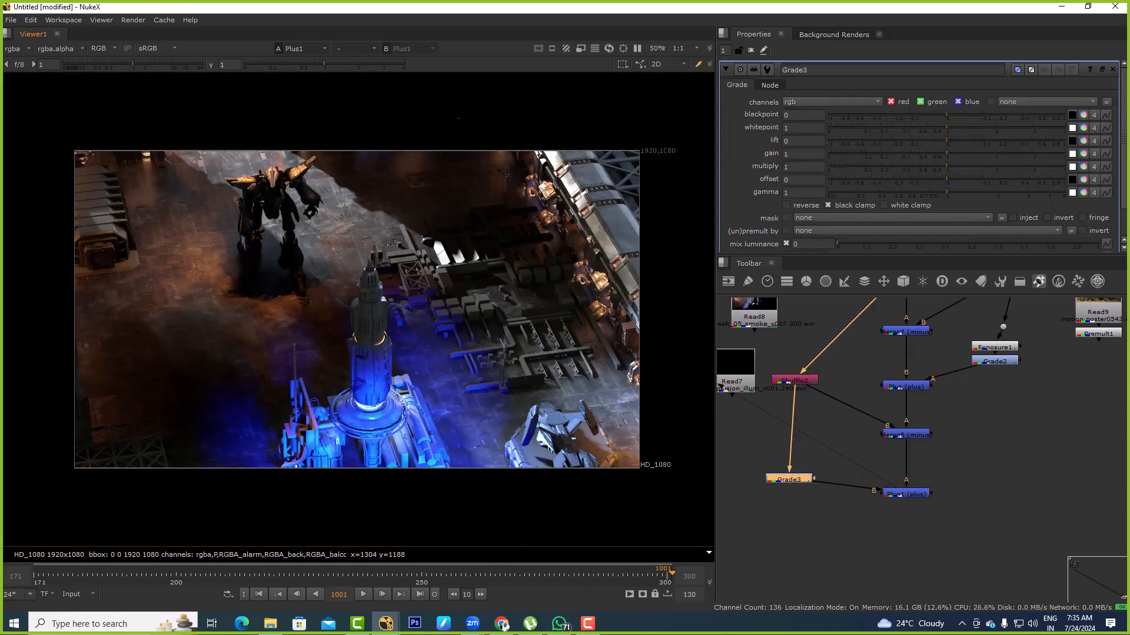
scroll(198, 215, up, 4)
click(1083, 192)
Try bluish and warm red tints on Grade3's gamma, ending at red 1, green 0.459497 and blue 0.323034
drag(587, 316, 559, 316)
middle_drag(242, 254, 291, 253)
scroll(291, 253, up, 1)
scroll(461, 263, down, 4)
drag(558, 316, 578, 328)
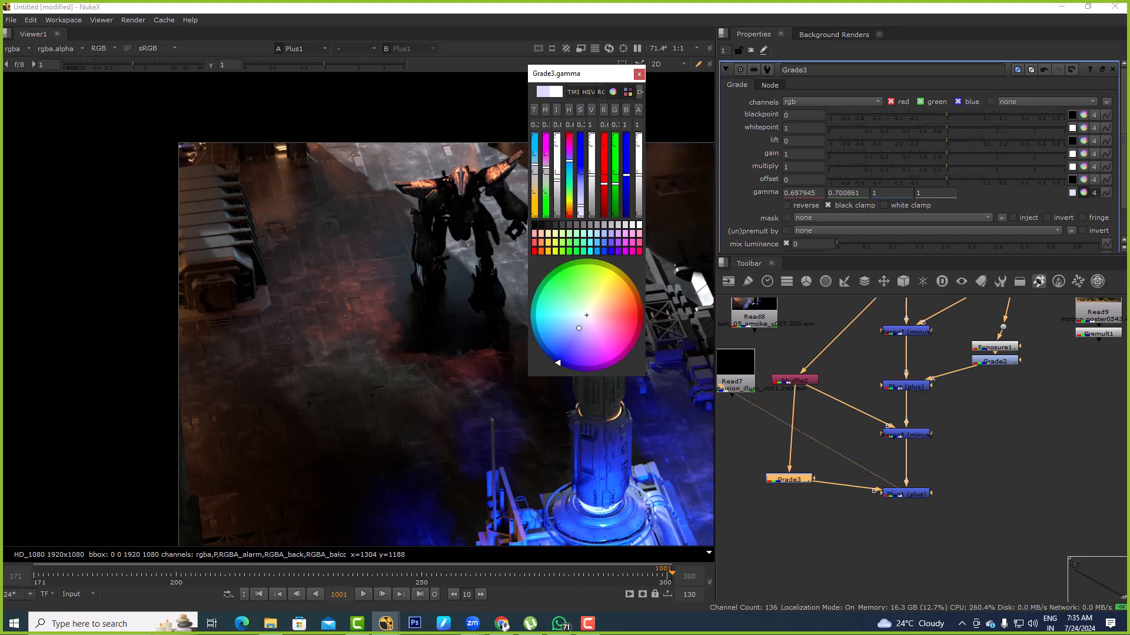
drag(578, 328, 568, 263)
drag(580, 310, 617, 307)
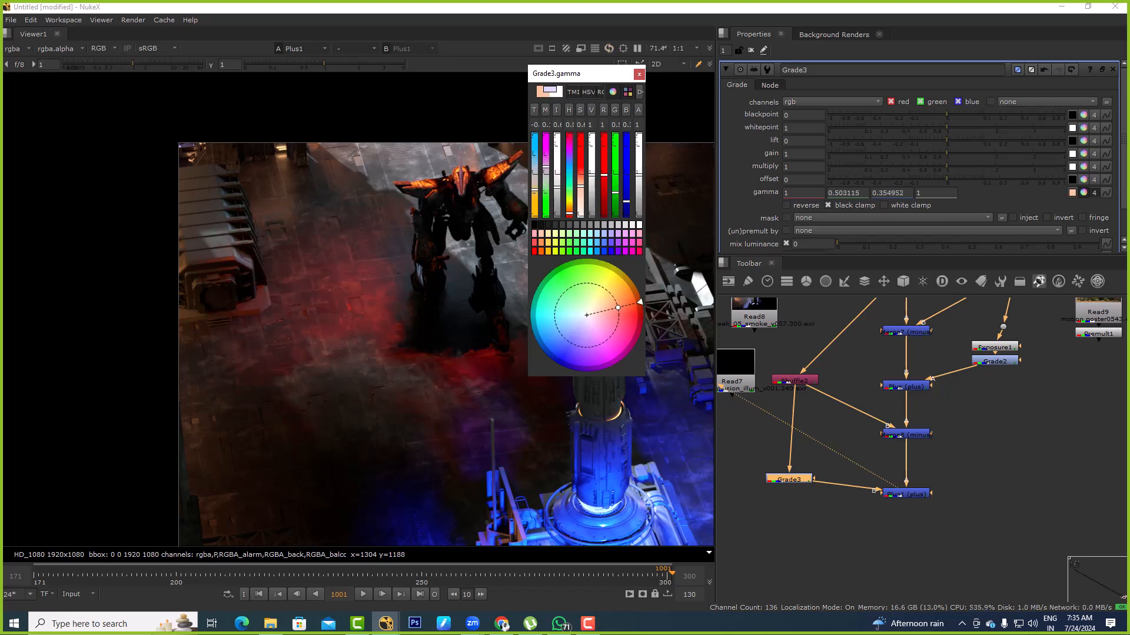
key(f)
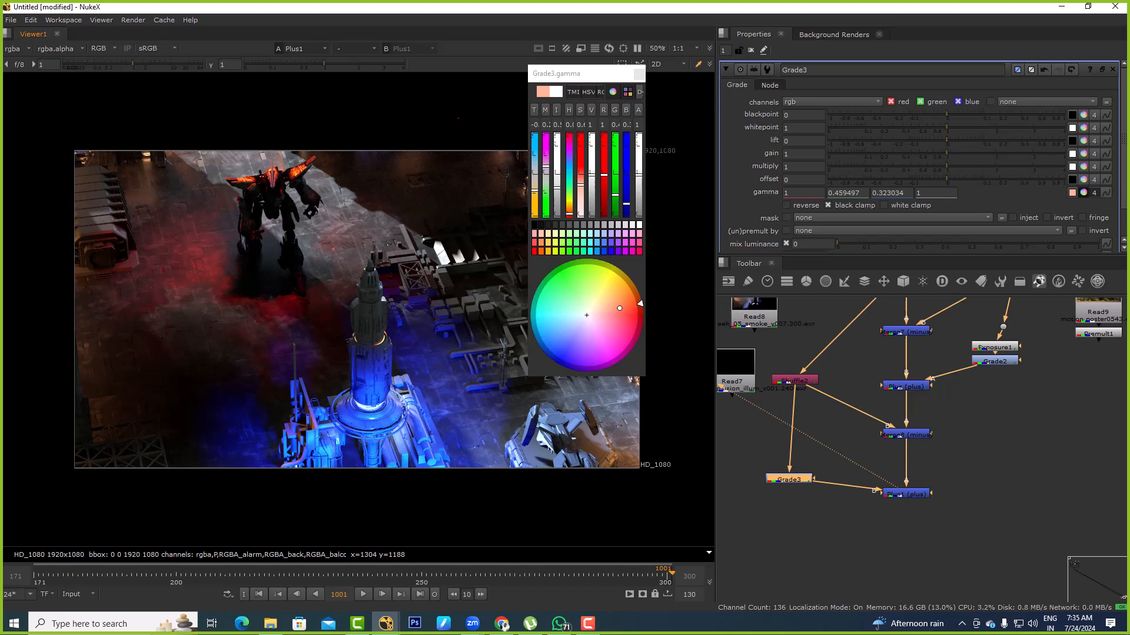
Tint Grade3's gamma blue with red 0.24, green 0.3833 and blue 1.783274
drag(619, 308, 574, 368)
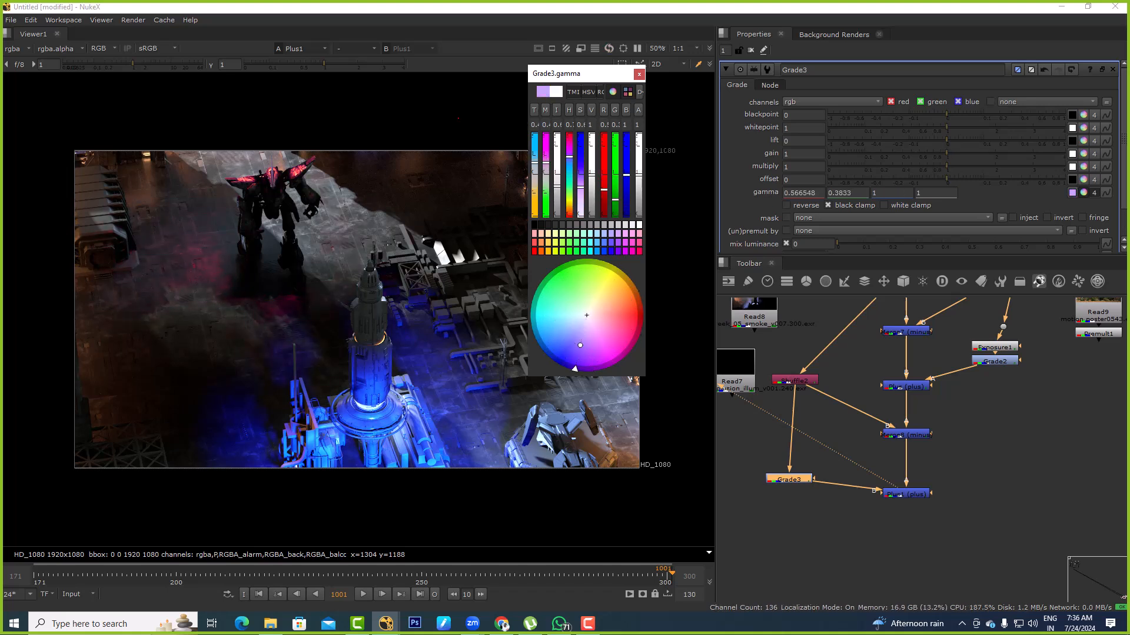
click(545, 345)
drag(534, 140, 534, 149)
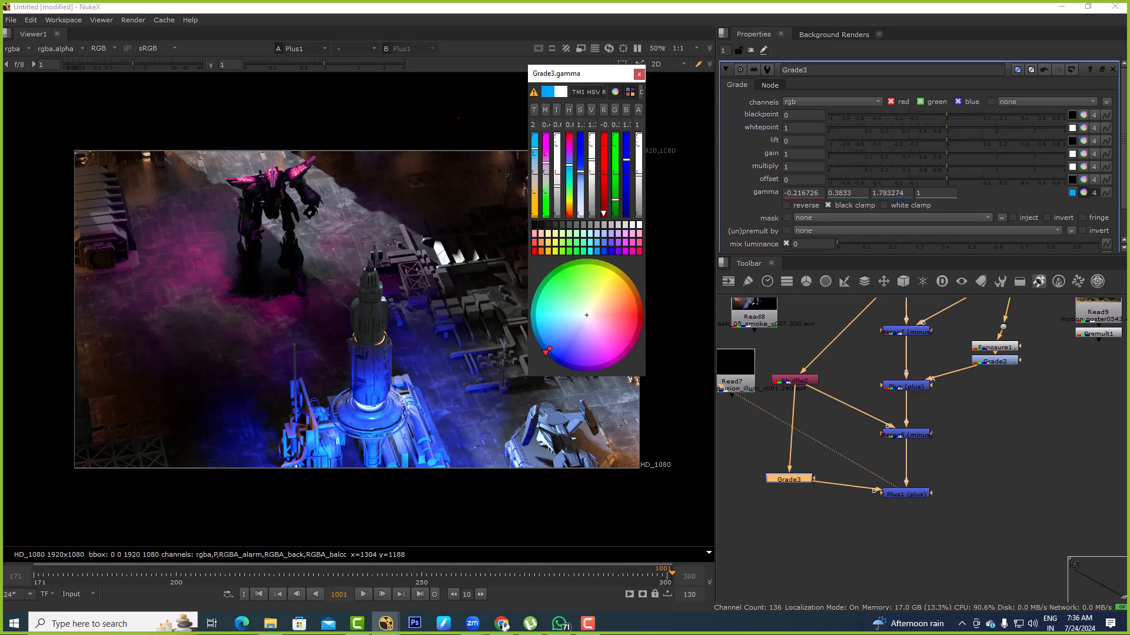
drag(546, 351, 564, 350)
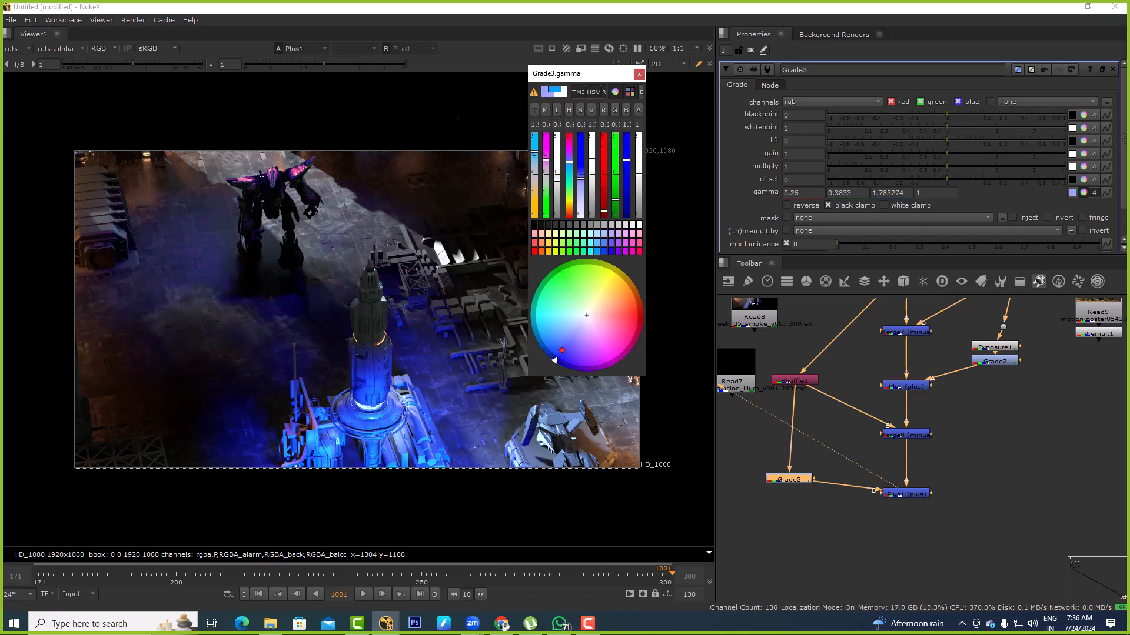
scroll(358, 269, down, 3)
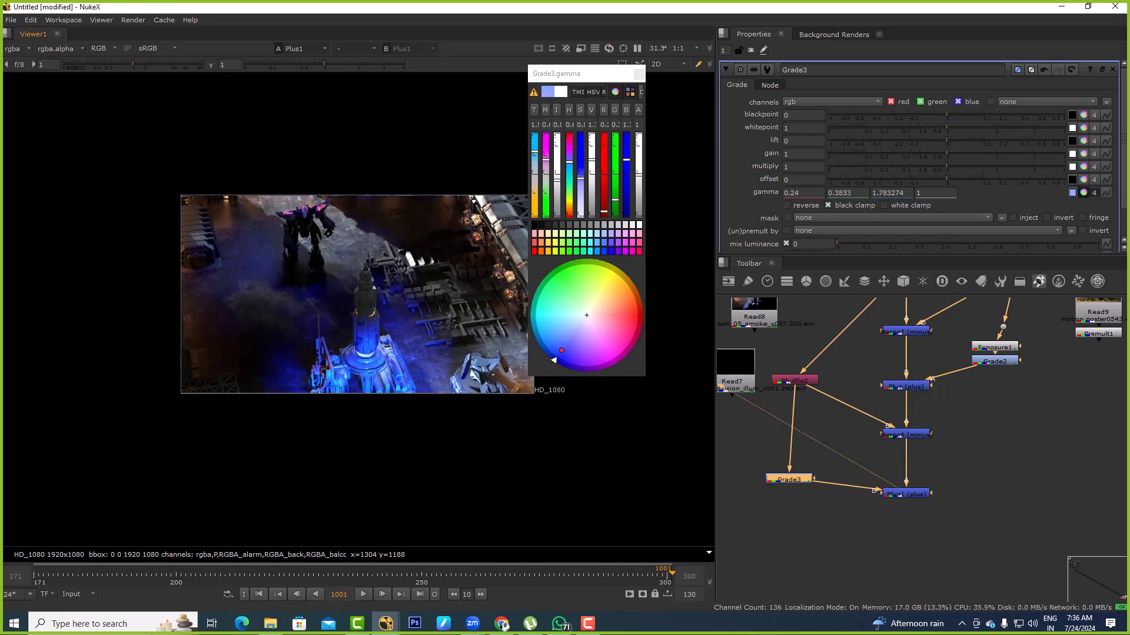
Toggle Grade3 off and on to compare the composite with and without the blue regrade
drag(860, 469, 989, 535)
drag(756, 467, 829, 512)
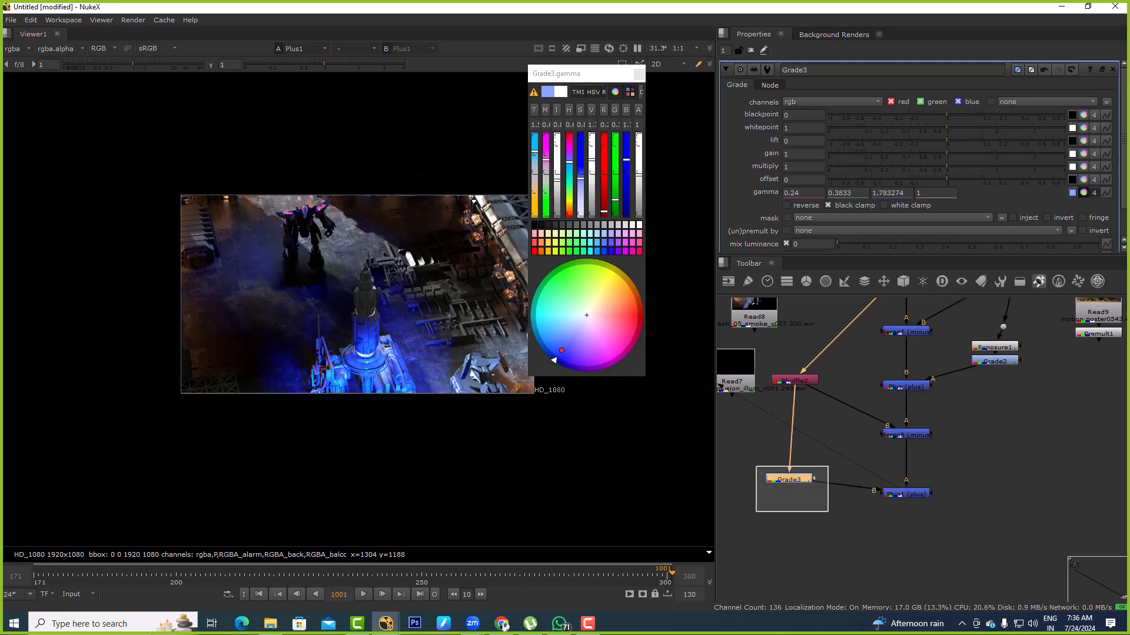
key(d)
key(d)
key(d)
key(d)
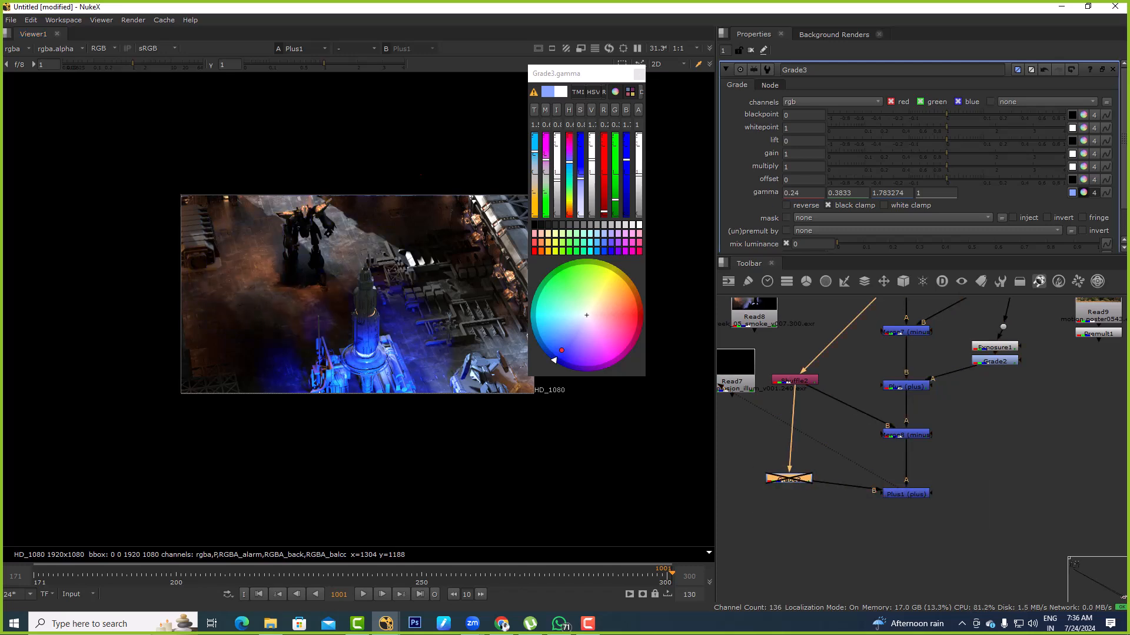
key(d)
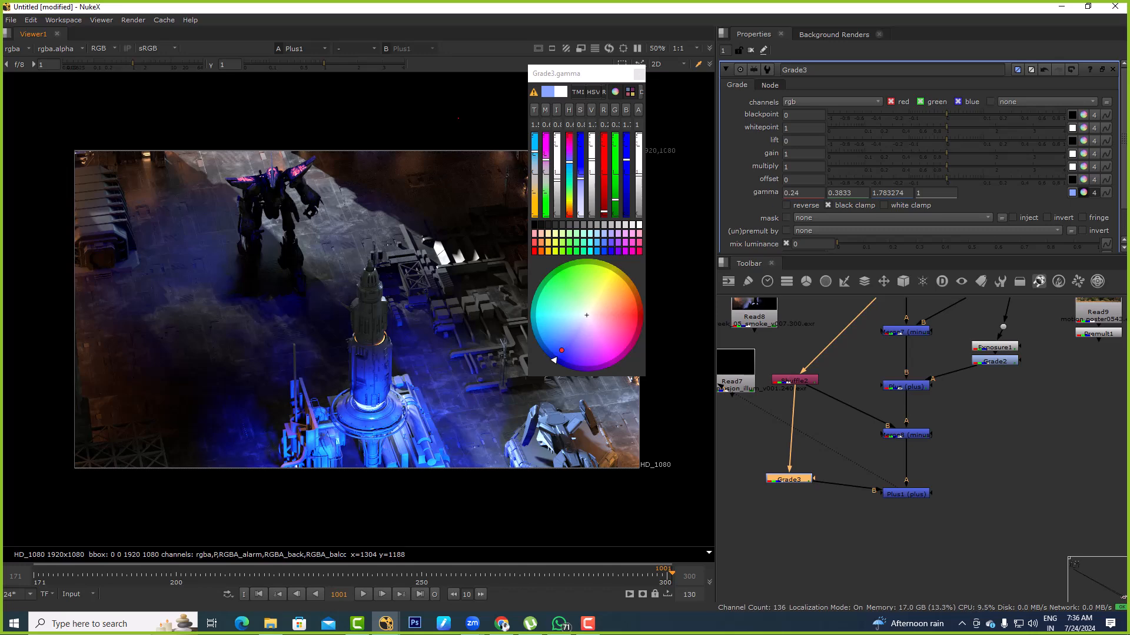
Compare the original Read6 beauty with the regraded Plus1 output in the viewer
middle_drag(941, 412, 936, 474)
click(897, 340)
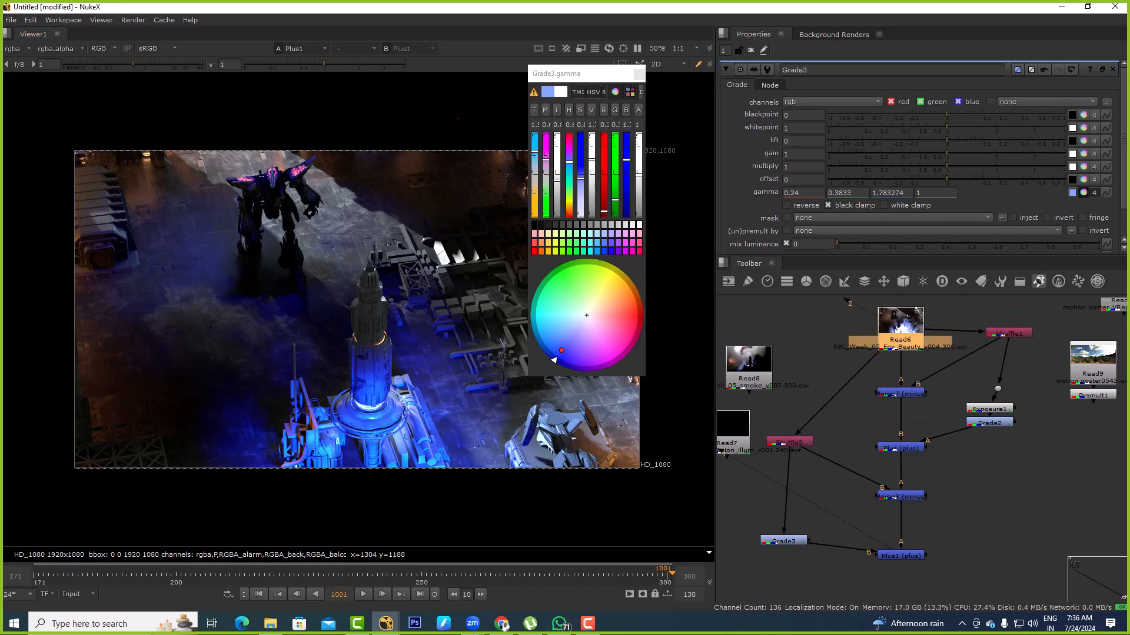
key(1)
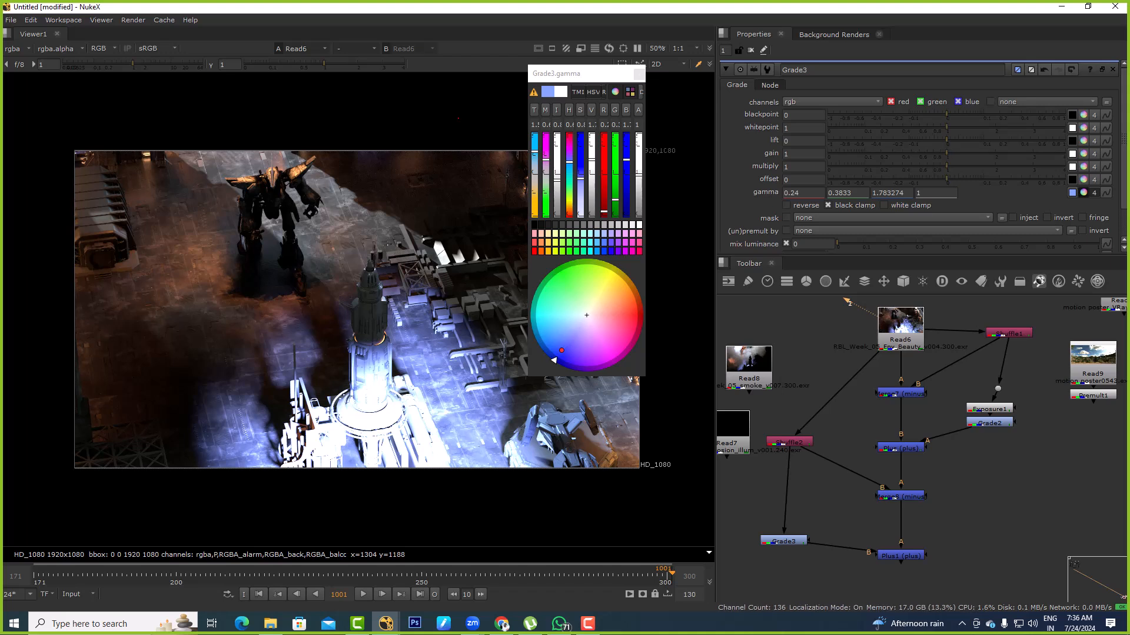
drag(900, 323, 885, 317)
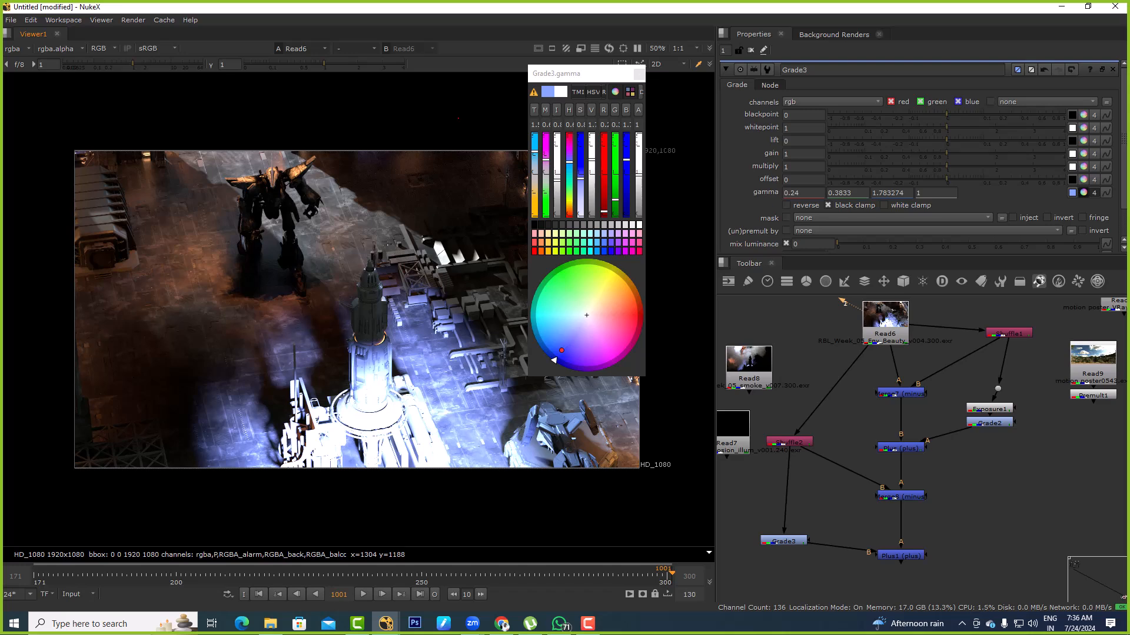
mouse_move(952, 513)
mouse_down()
mouse_move(897, 562)
mouse_move(828, 586)
mouse_up()
key(1)
middle_drag(831, 584, 827, 489)
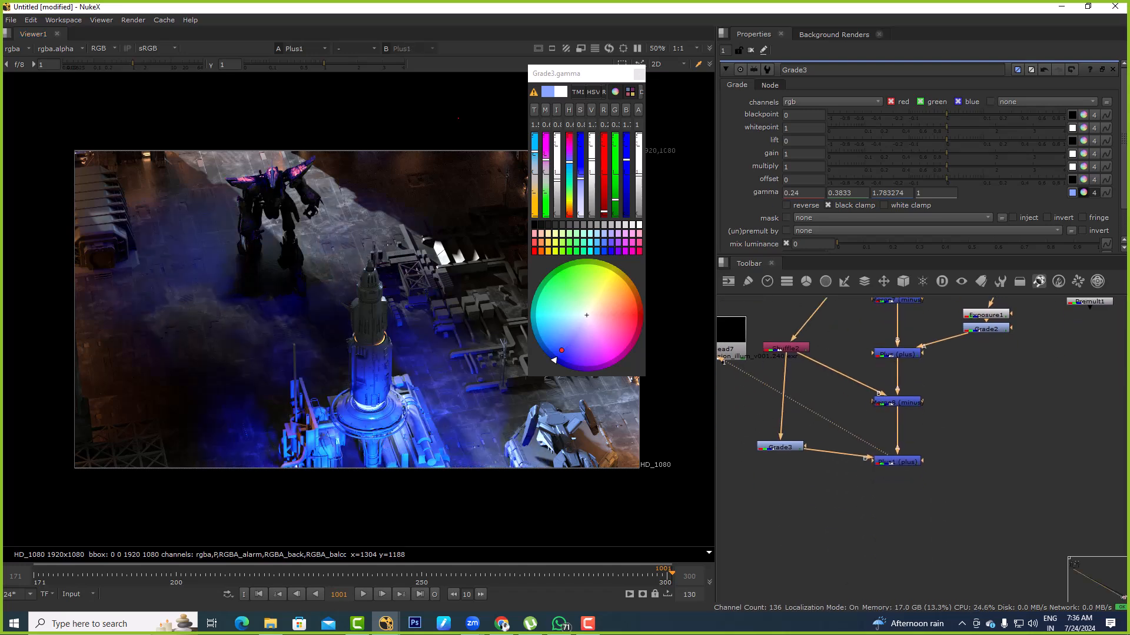
click(899, 462)
key(Tab)
text(def)
key(Return)
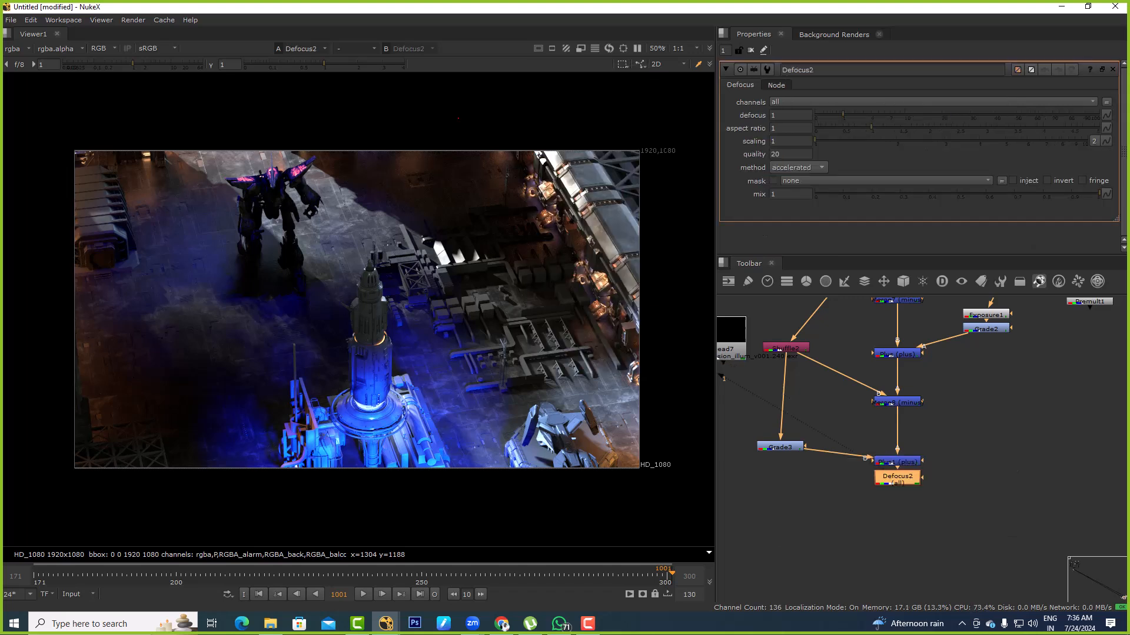
key(Delete)
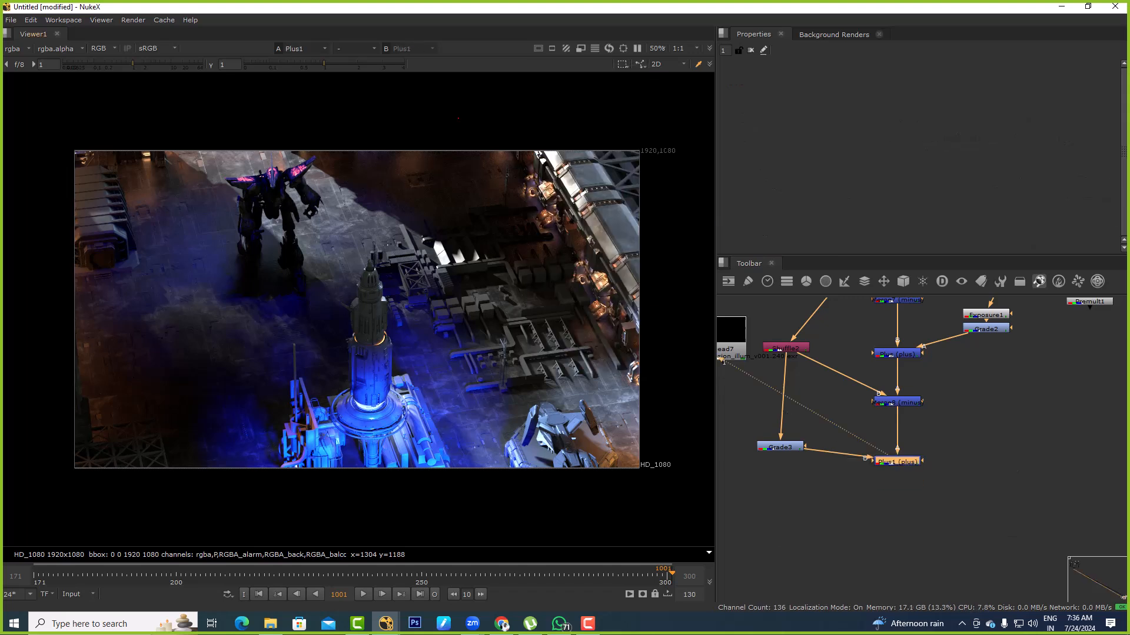
Show Plus1's Z layer in the viewer, examine it with lowered viewer gain and gamma, and reset both
click(17, 49)
click(25, 283)
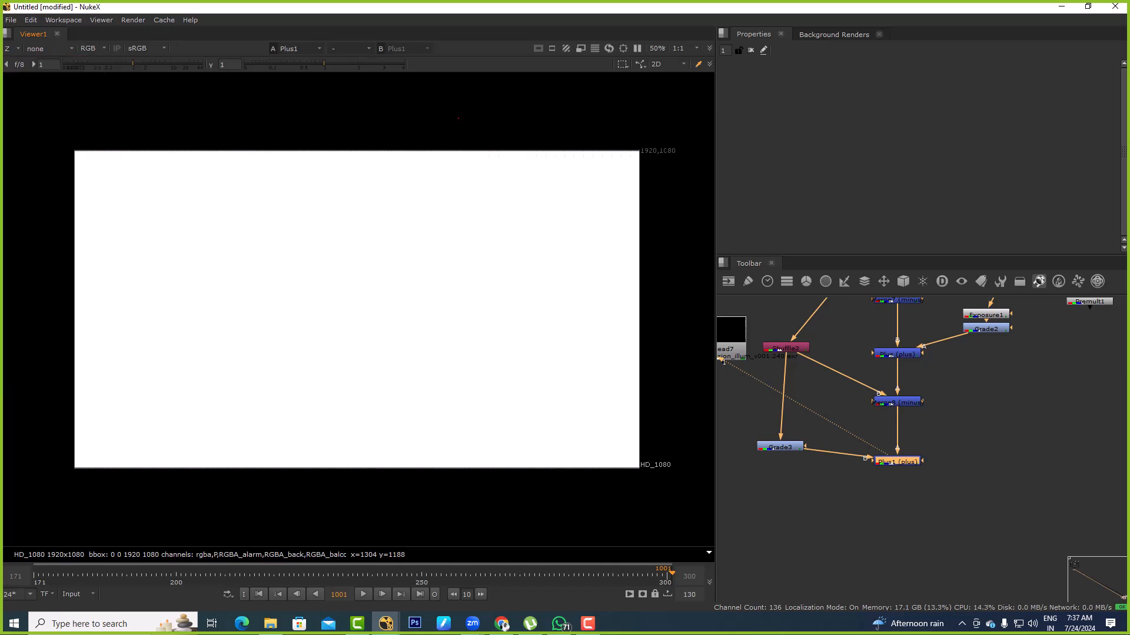
drag(133, 63, 72, 63)
drag(323, 63, 259, 63)
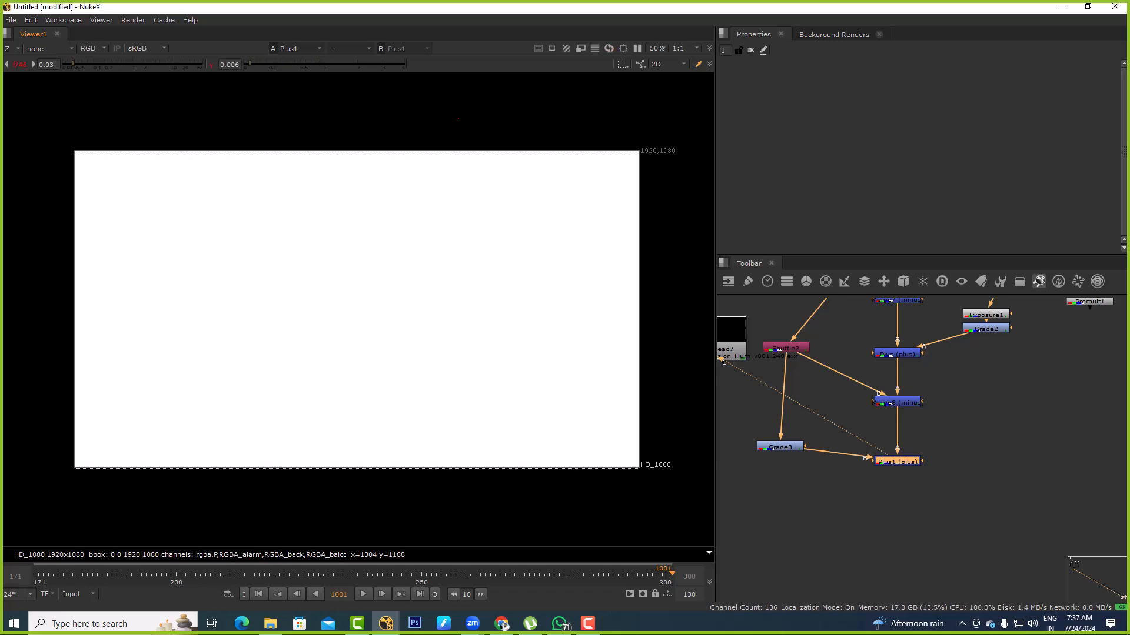
drag(250, 63, 245, 63)
click(229, 64)
key(Up)
click(166, 63)
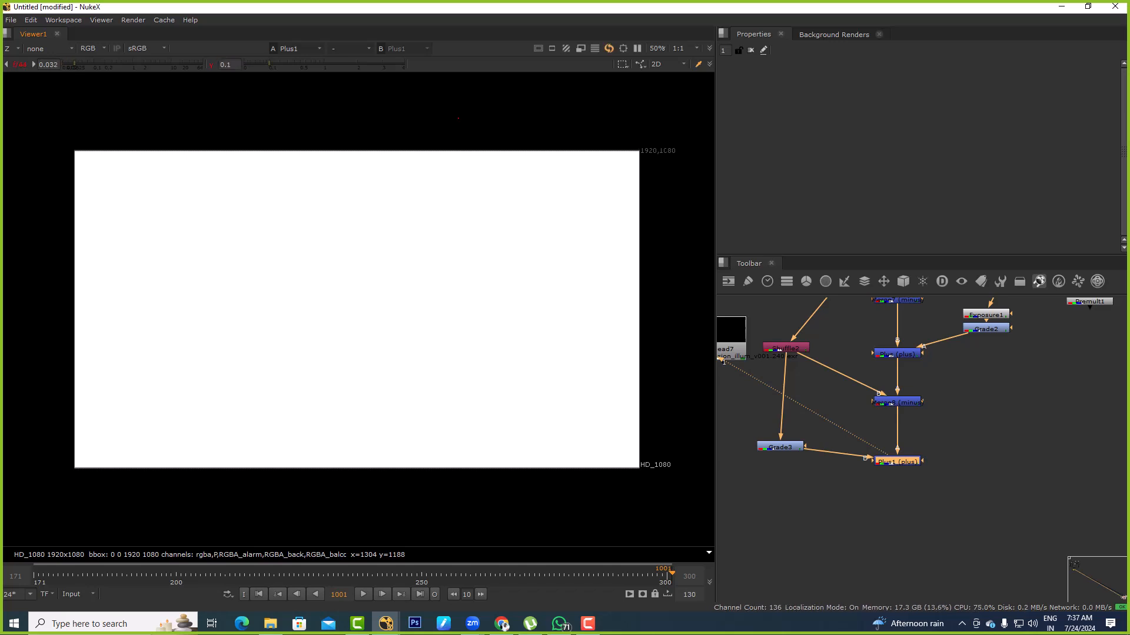
click(210, 65)
click(19, 65)
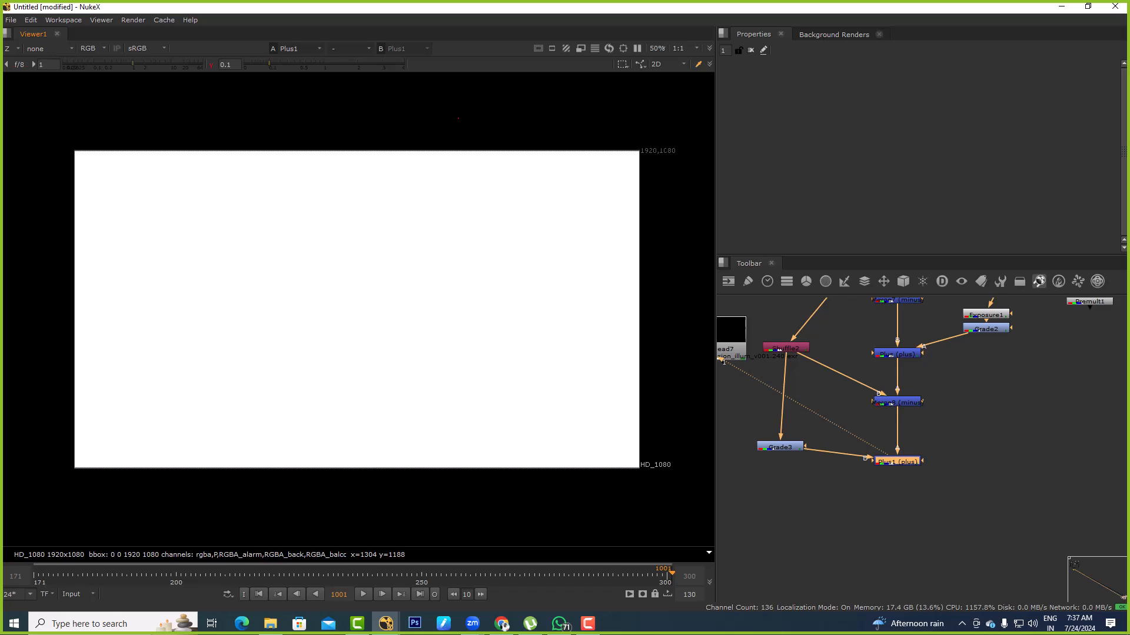
Add a Shuffle node beside the composite, connect its input to Read6 and view it
middle_drag(797, 507, 848, 467)
click(847, 467)
key(Tab)
key(Escape)
key(x)
key(Return)
scroll(792, 451, down, 3)
drag(787, 443, 868, 302)
key(1)
Set the new Shuffle's first input layer to Z and check its alpha
click(754, 106)
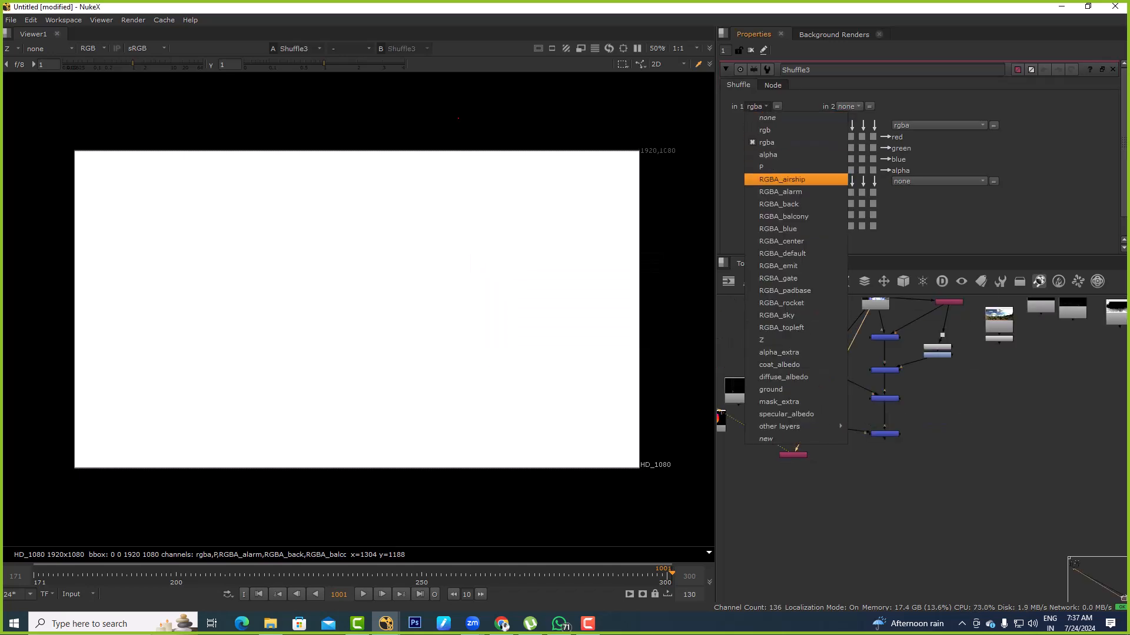
click(783, 328)
key(a)
key(a)
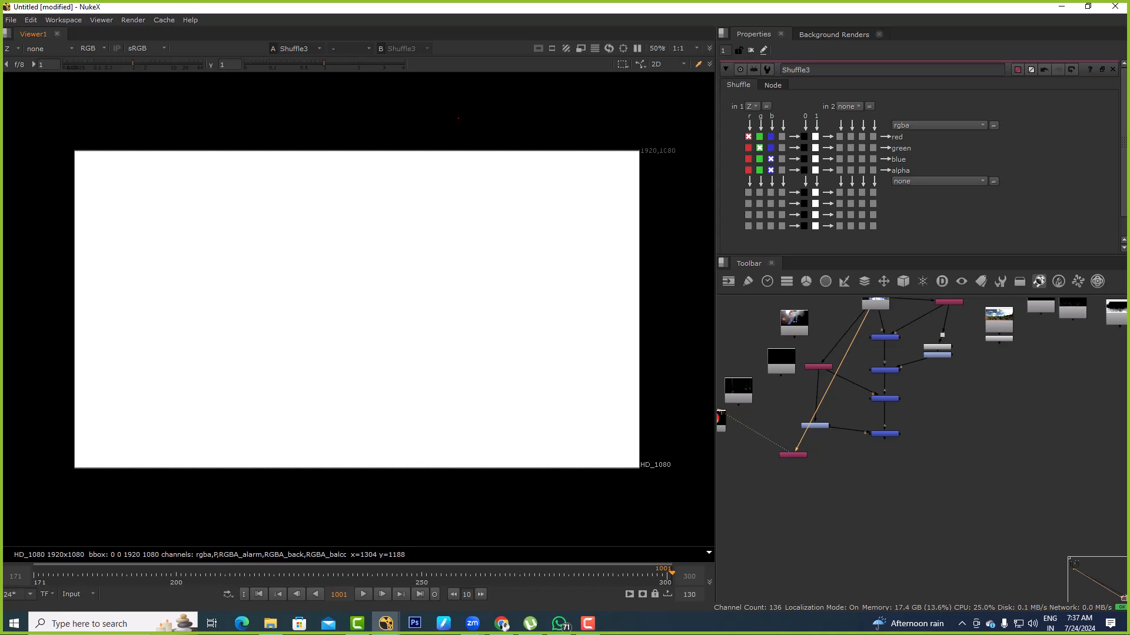
Try a Grade after Shuffle3 with its whitepoint sampled from the depth image, and delete the Grade
scroll(823, 458, up, 3)
click(773, 453)
key(Tab)
key(Escape)
click(825, 483)
click(773, 453)
key(g)
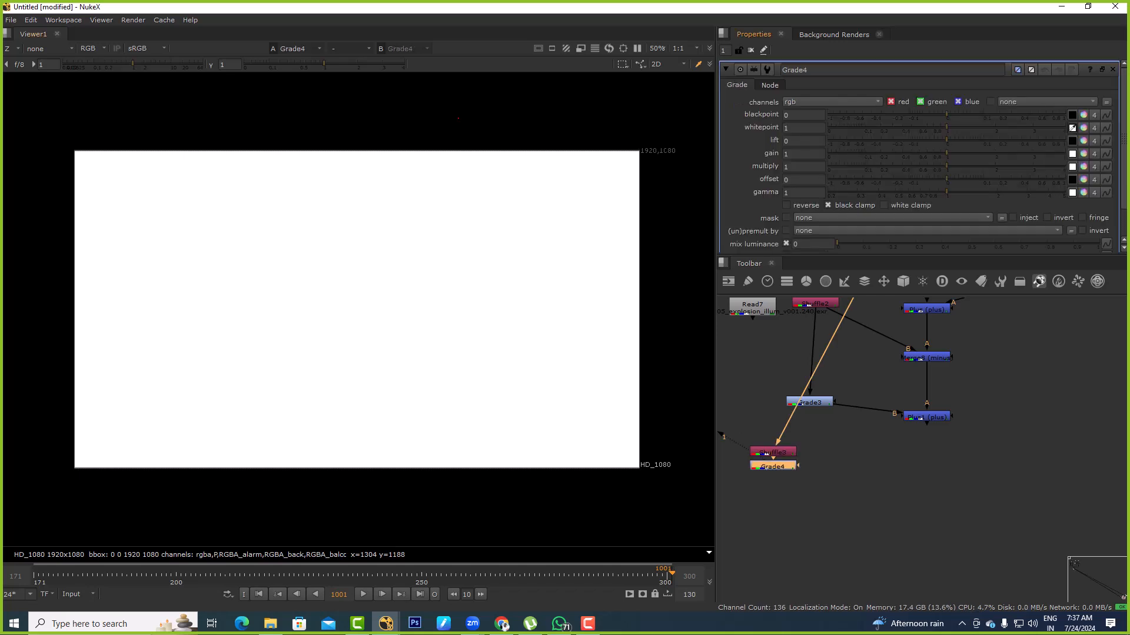
ctrl+click(355, 244)
ctrl+drag(356, 244, 400, 239)
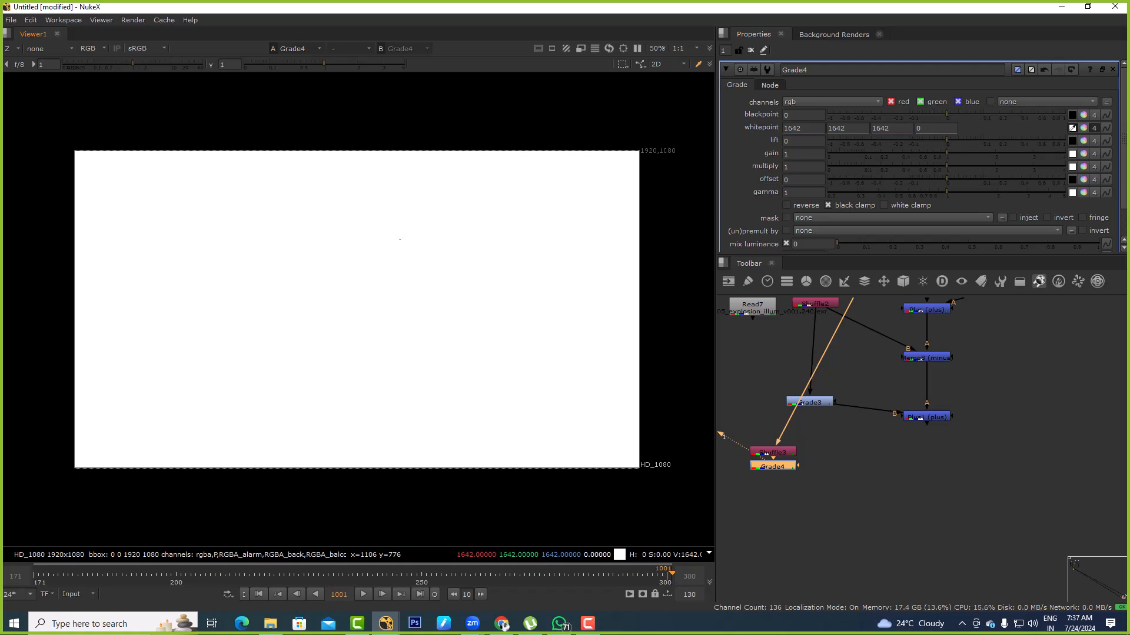
ctrl+drag(302, 257, 430, 259)
key(Delete)
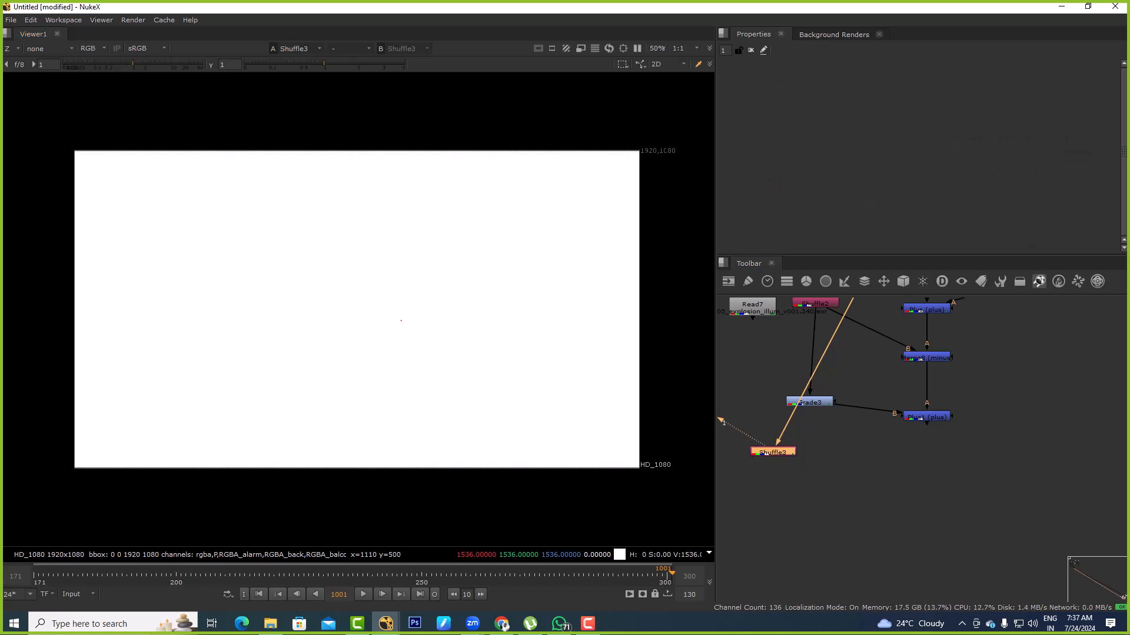
Add a luminance Keyer after the Z-layer Shuffle node
key(Tab)
text(kee)
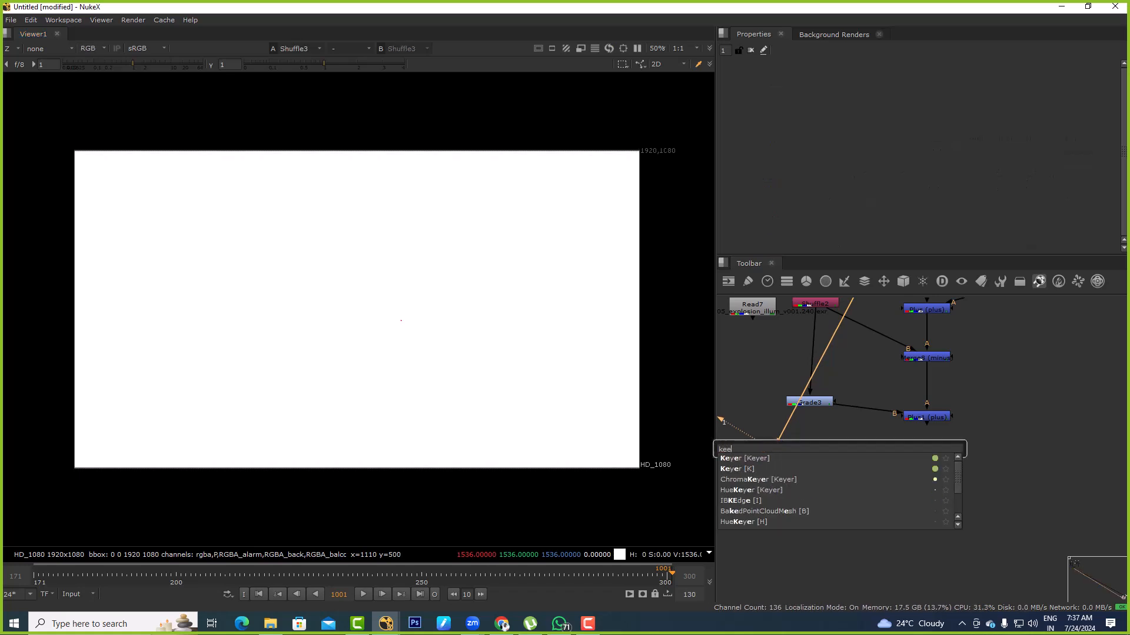
key(BackSpace)
text(yer)
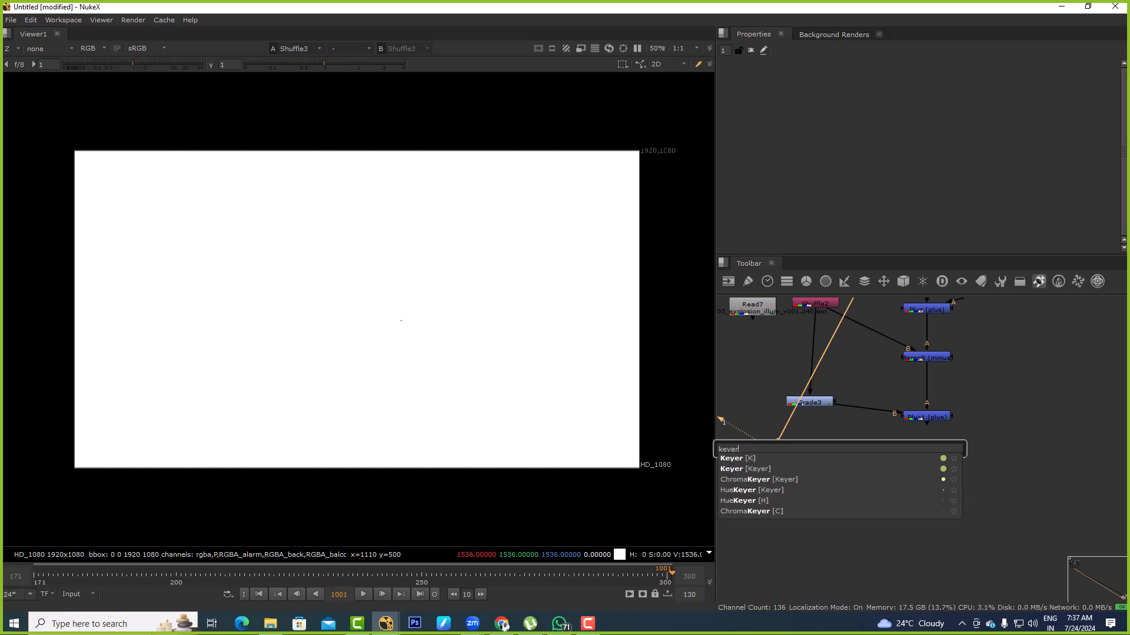
key(Return)
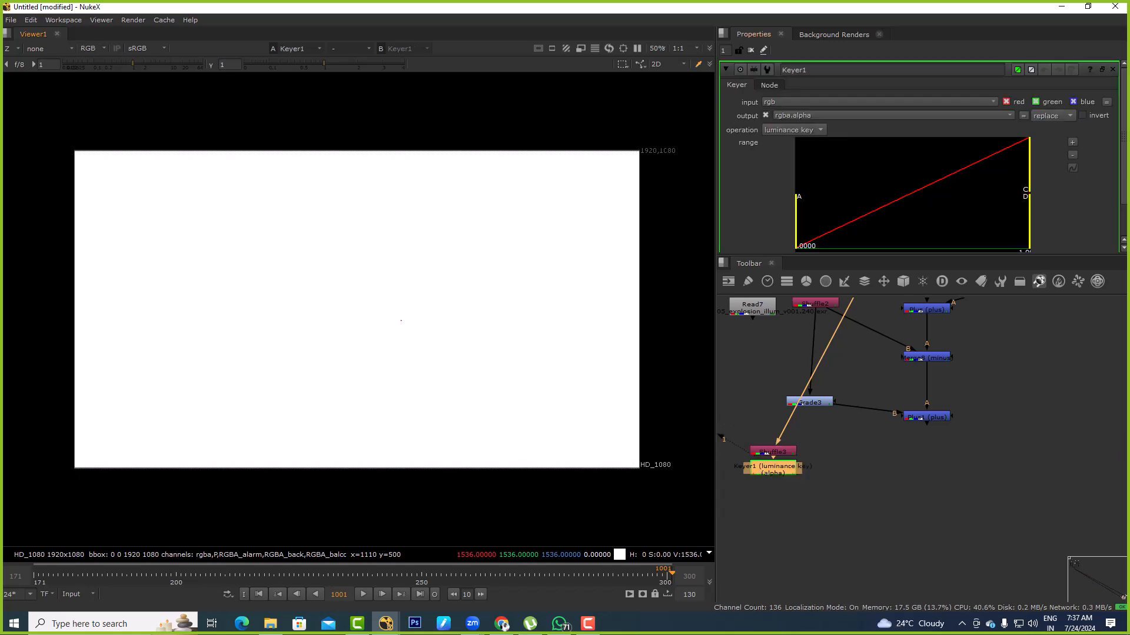
Try different luminance ranges on Keyer1 to isolate depth, and delete the Keyer
drag(1028, 167, 842, 168)
drag(796, 220, 824, 221)
drag(843, 168, 1024, 167)
drag(824, 220, 796, 220)
key(a)
drag(1024, 168, 845, 168)
drag(796, 222, 832, 221)
drag(845, 168, 1010, 167)
drag(832, 221, 1009, 221)
drag(1011, 167, 1028, 168)
drag(1009, 221, 796, 221)
key(Delete)
Reopen Shuffle3, add a Grade after it and sample its whitepoint as 1613 from the depth image
double_click(772, 451)
key(a)
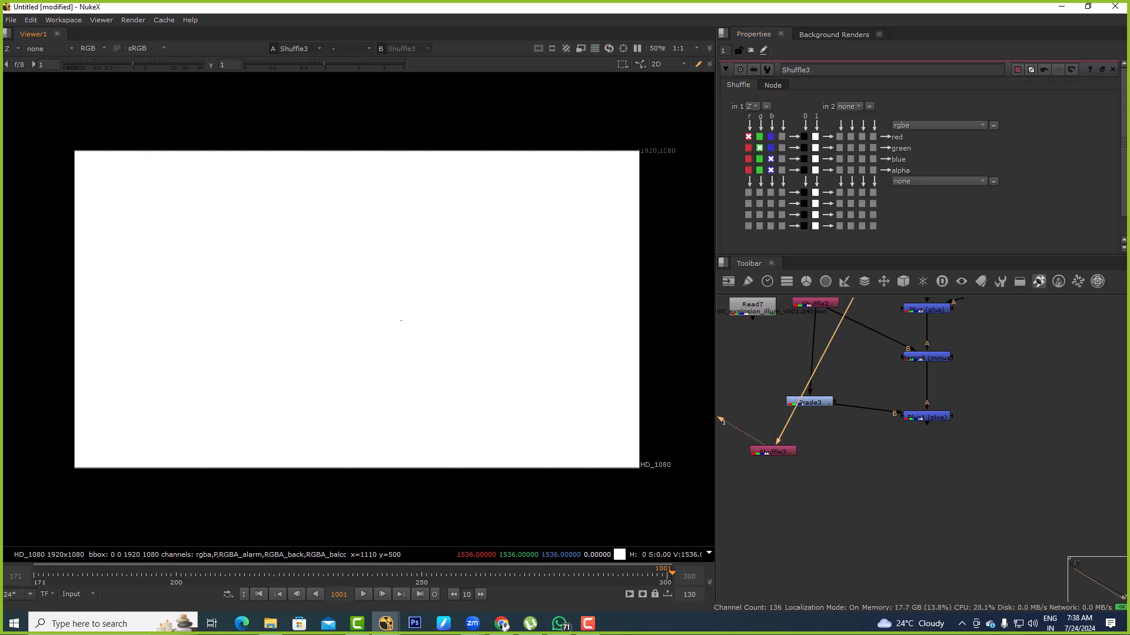
key(g)
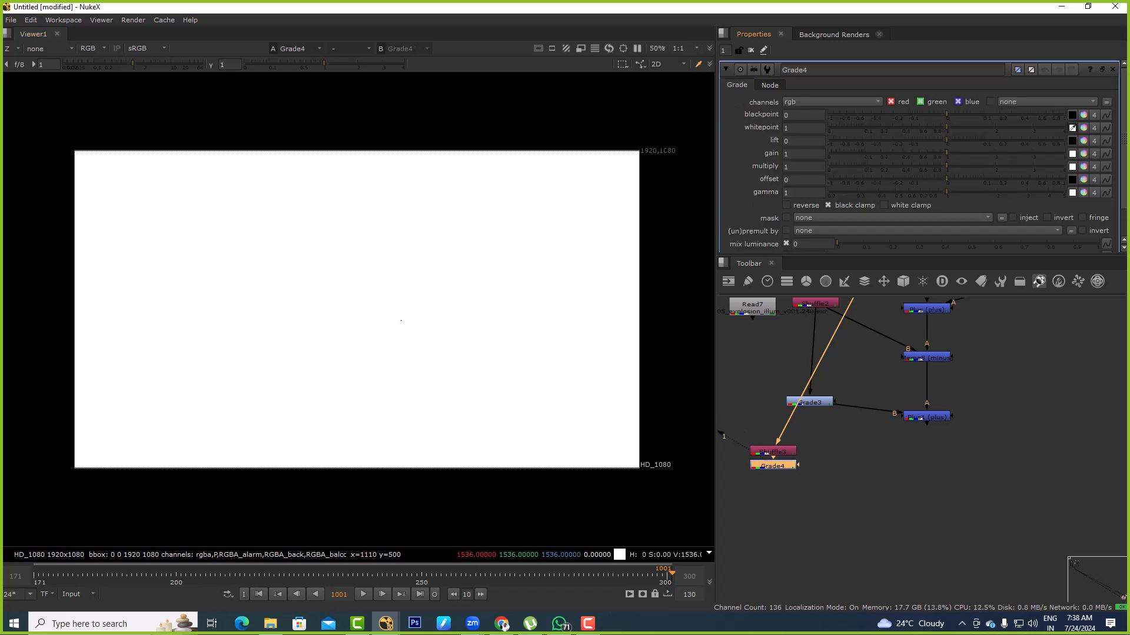
ctrl+click(394, 251)
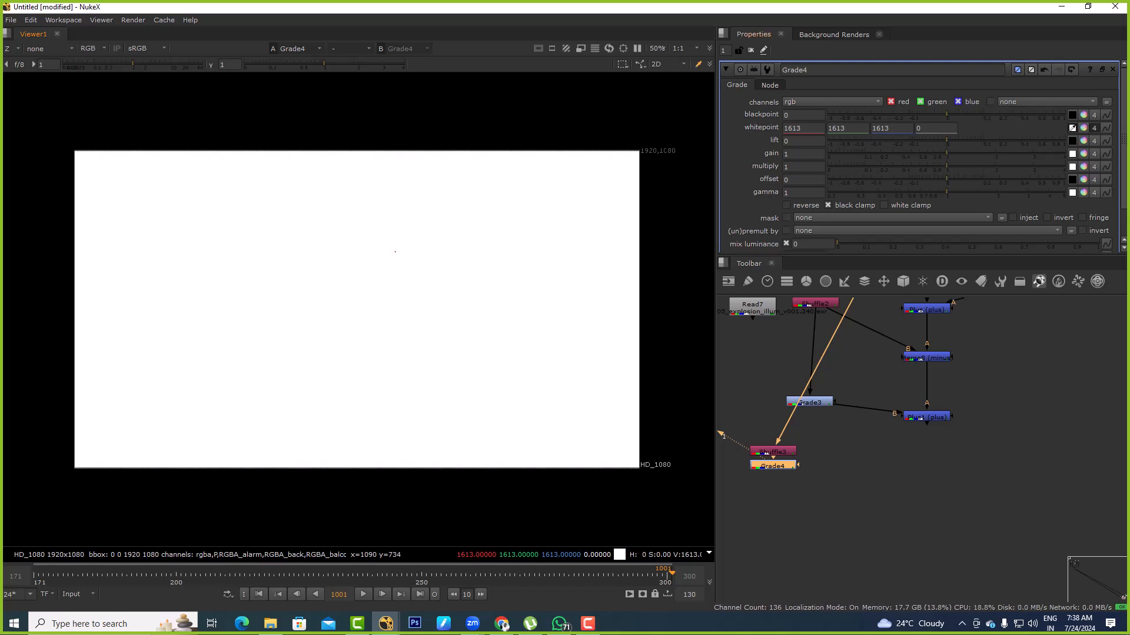
Try Grade4 gain values of 5000 and 13000 on the depth image and check its alpha
double_click(795, 154)
text(5000)
key(Return)
drag(316, 274, 296, 315)
key(a)
key(a)
click(785, 154)
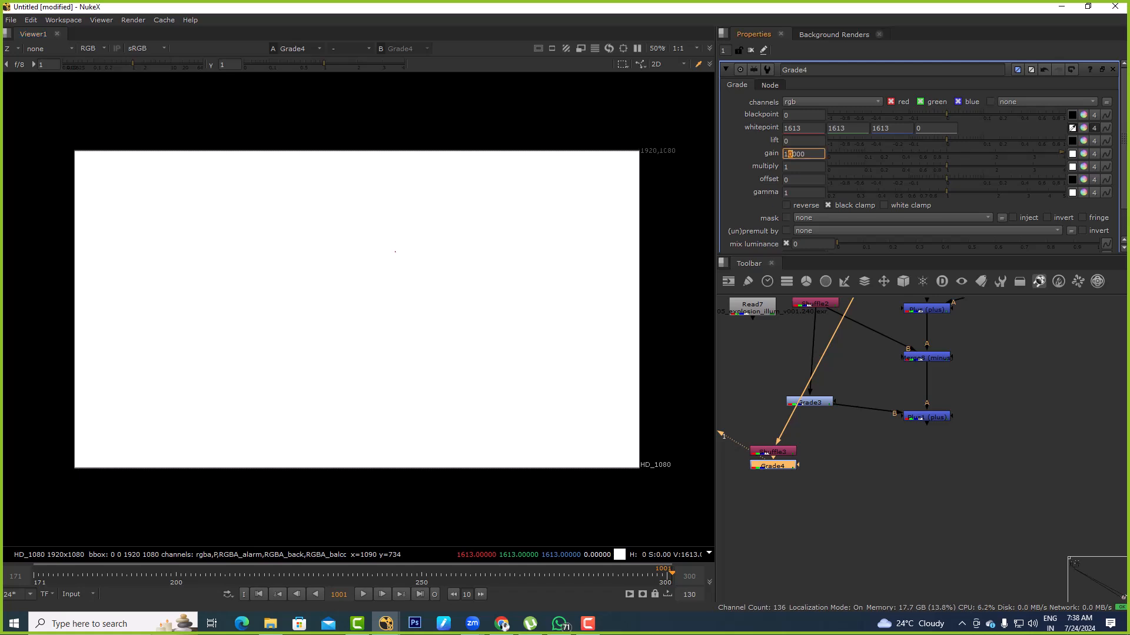
text(1)
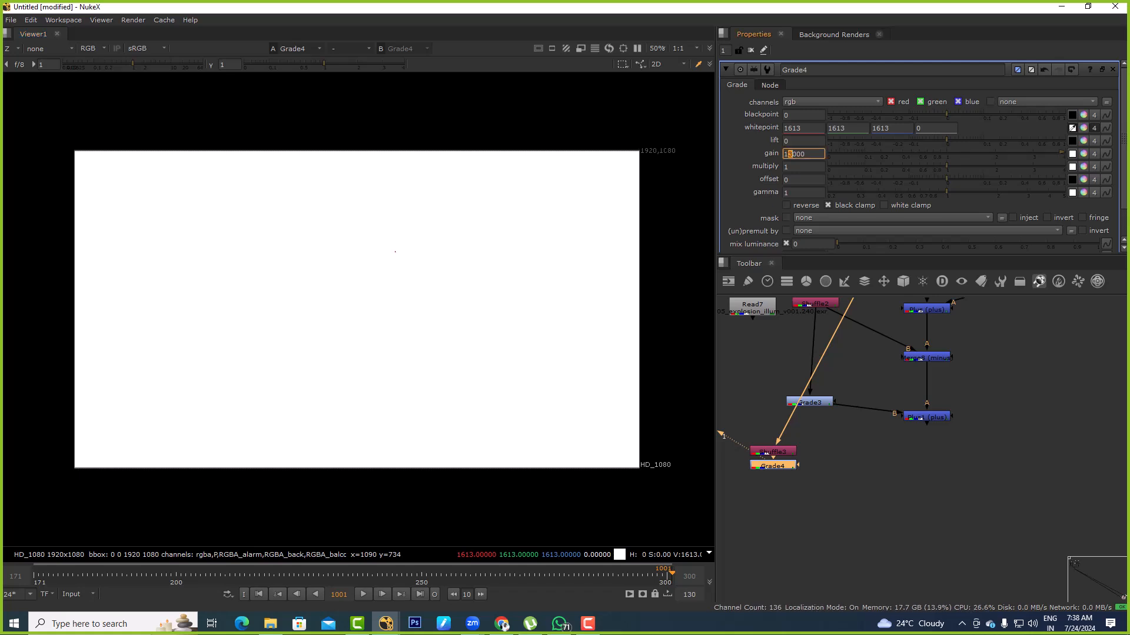
Reset all Grade4 knobs to default, try a blackpoint of -0.93 and undo it
click(1083, 128)
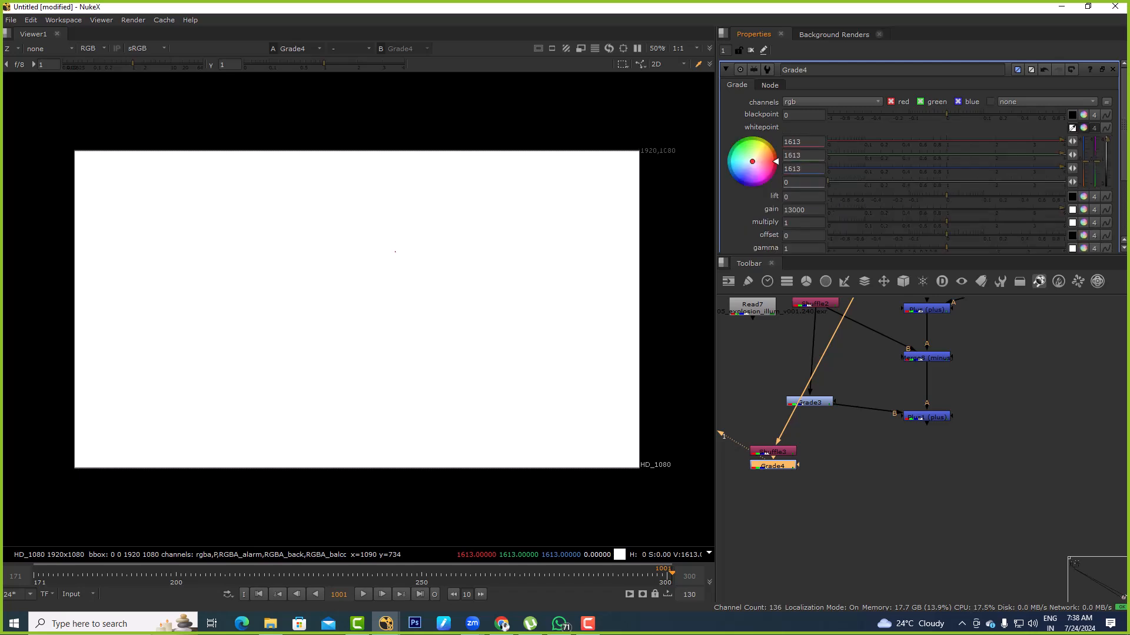
right_click(742, 112)
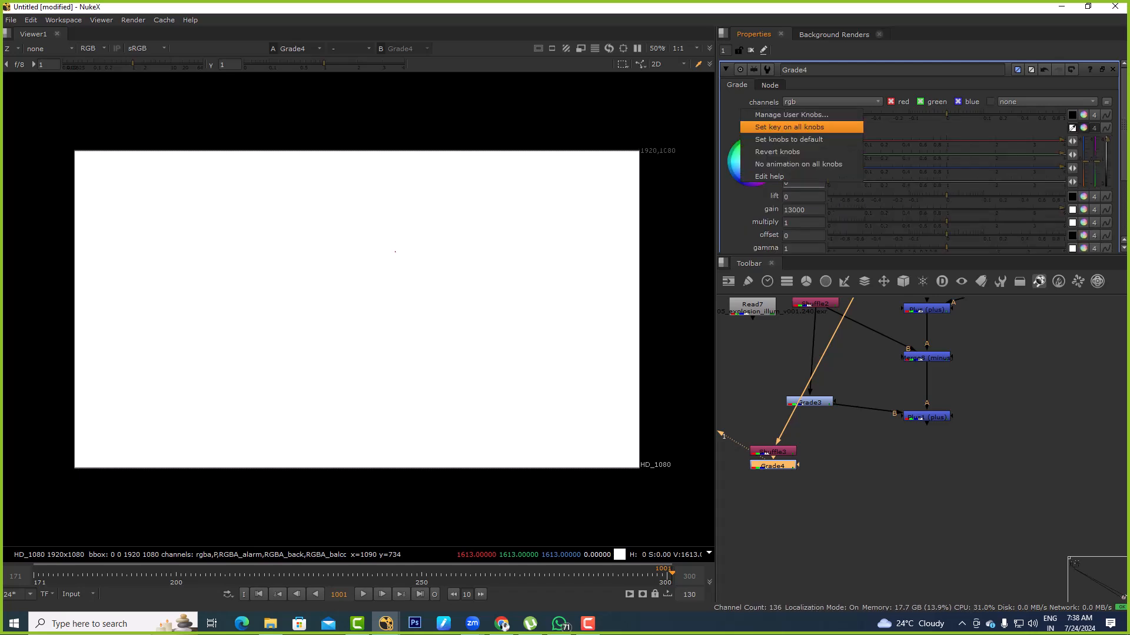
click(788, 139)
drag(946, 115, 854, 115)
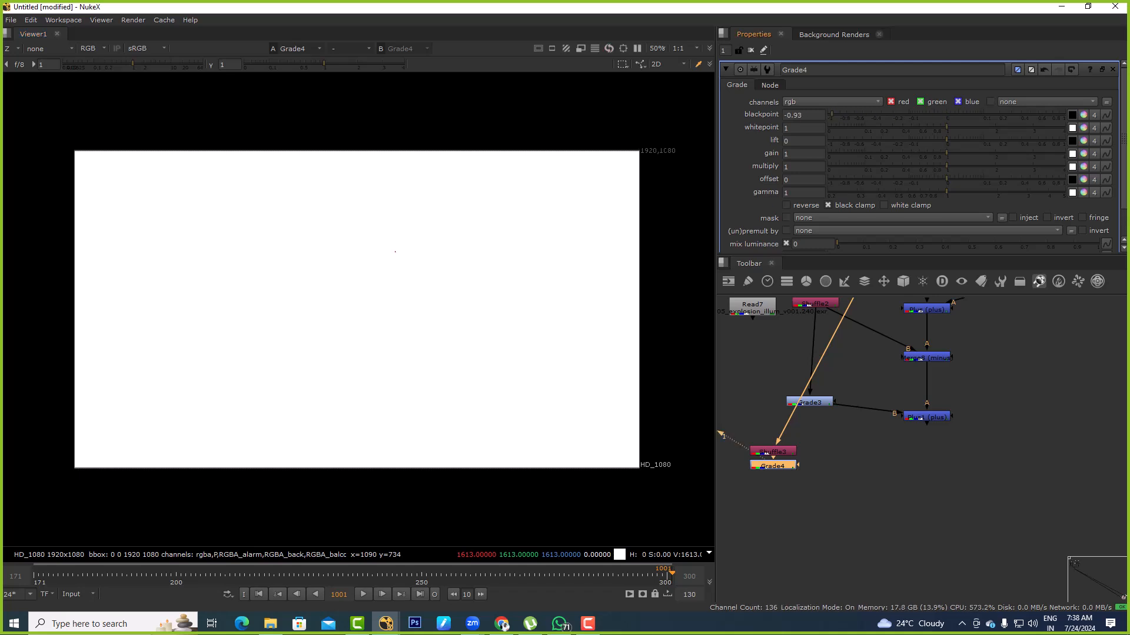
key(ctrl+z)
Try a whitepoint of 5000 on Grade4 and check its alpha channel
double_click(793, 127)
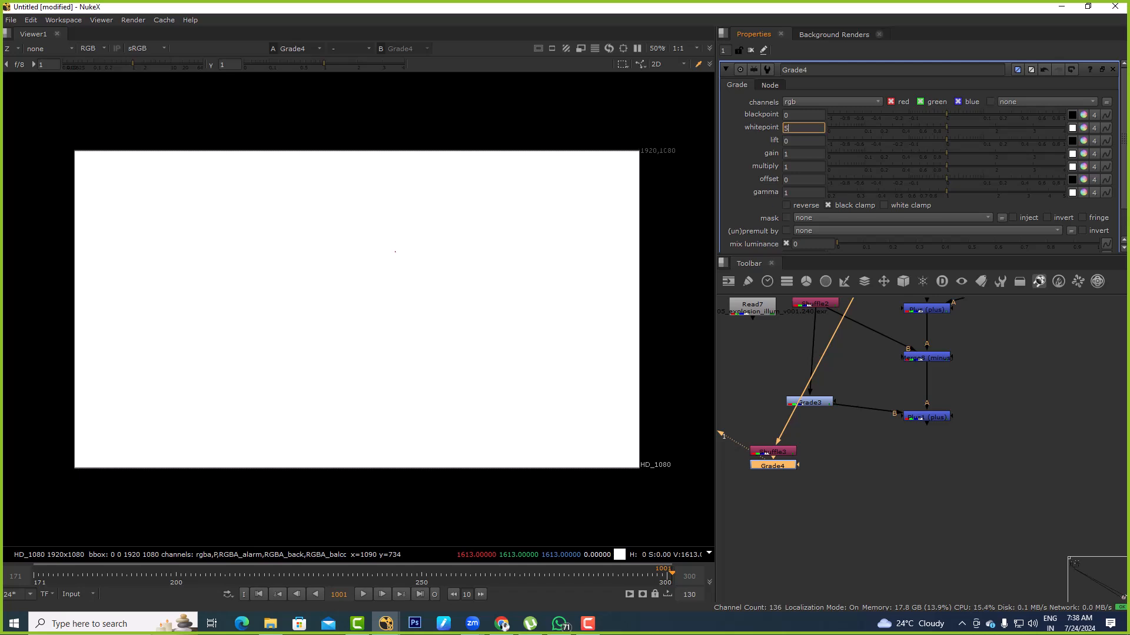
text(5000)
key(Return)
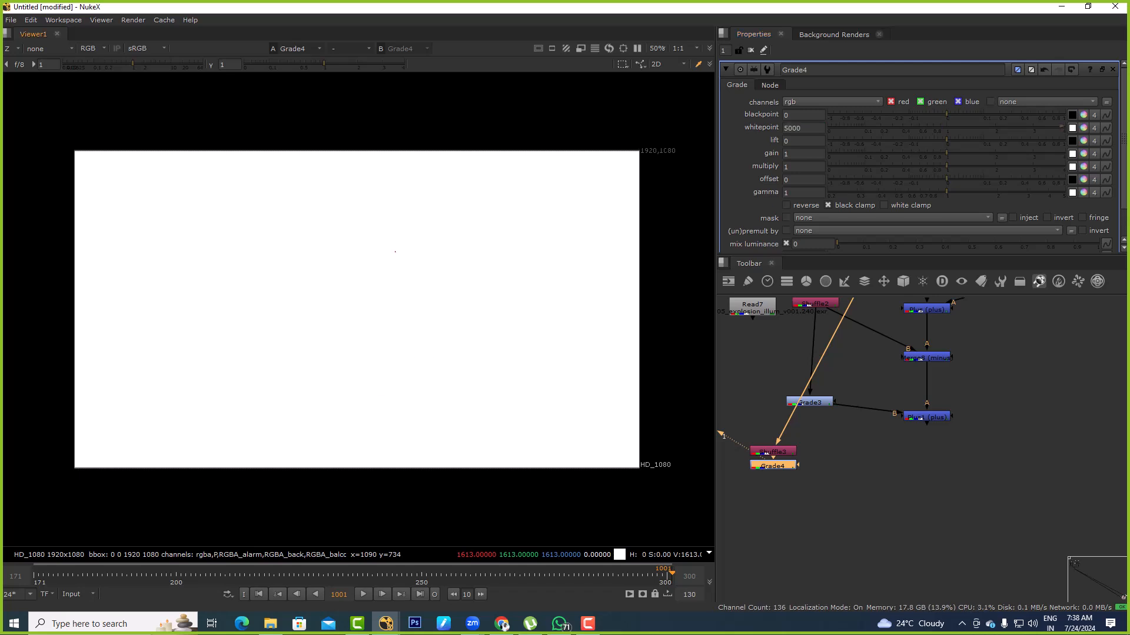
key(a)
key(a)
key(a)
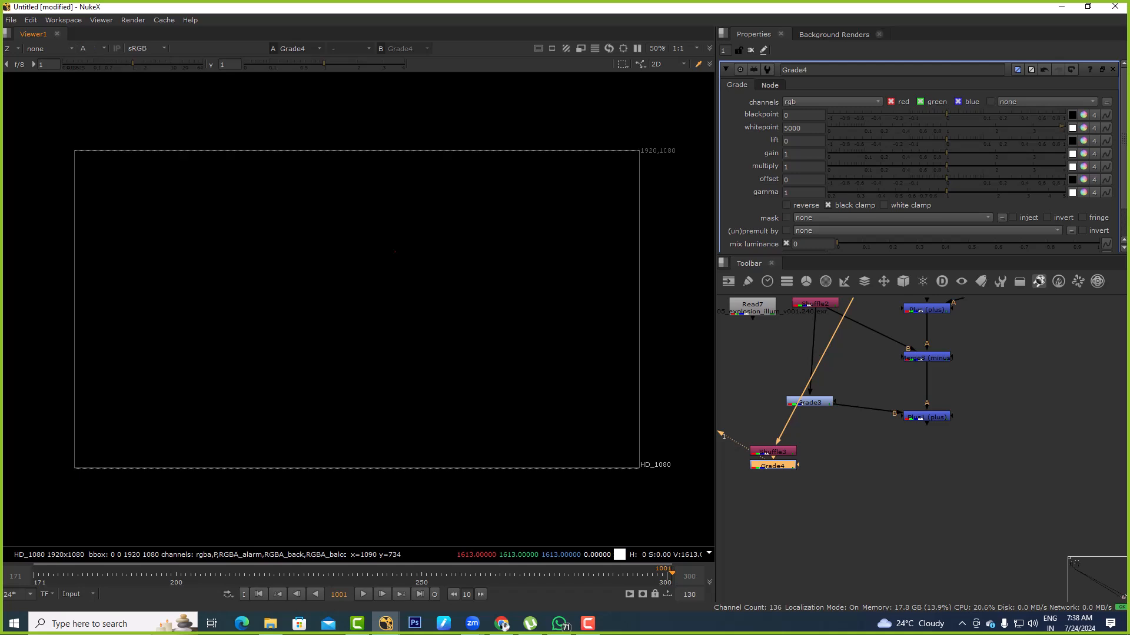
Try raising Grade4's whitepoint to 20000, and delete both Grade4 and Shuffle3
click(789, 128)
key(Up)
key(Up)
key(Up)
key(Up)
key(Up)
key(Up)
key(Up)
key(Up)
key(a)
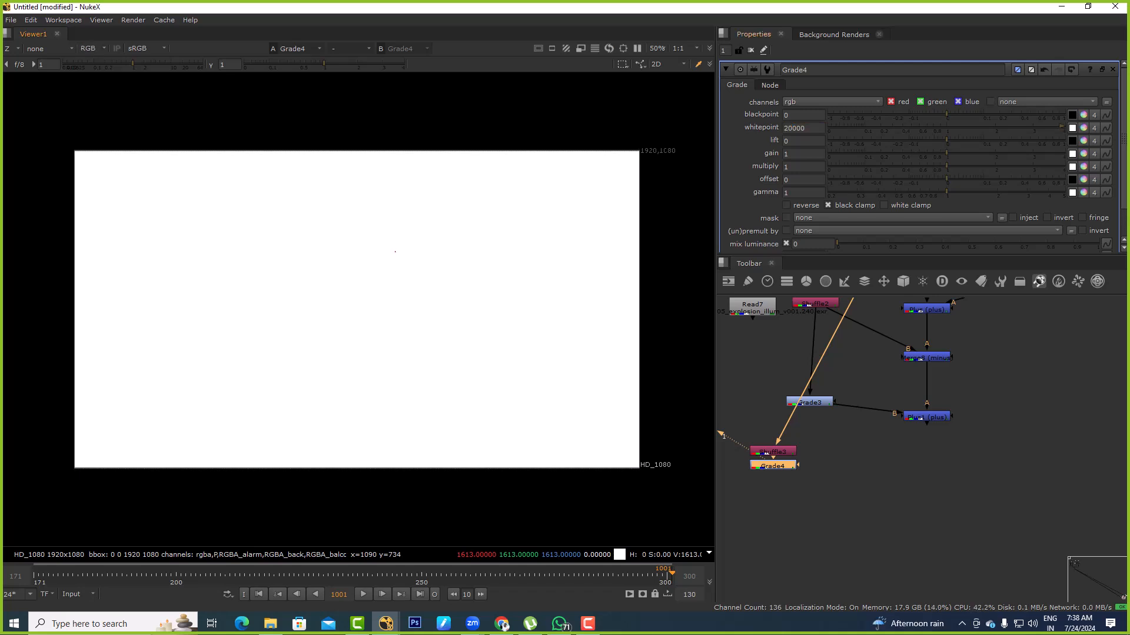
click(787, 128)
text(17)
drag(843, 494, 739, 443)
key(Delete)
View the Plus1 output and switch the viewer's displayed layer back to rgba
drag(1013, 434, 909, 397)
key(1)
click(871, 377)
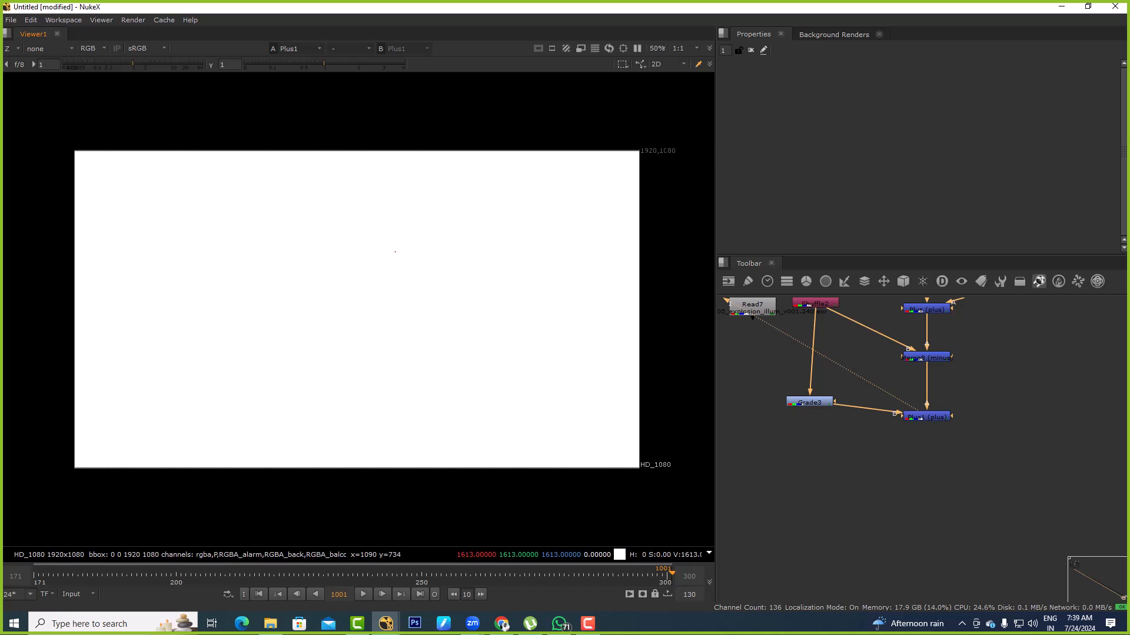
middle_drag(871, 376, 861, 497)
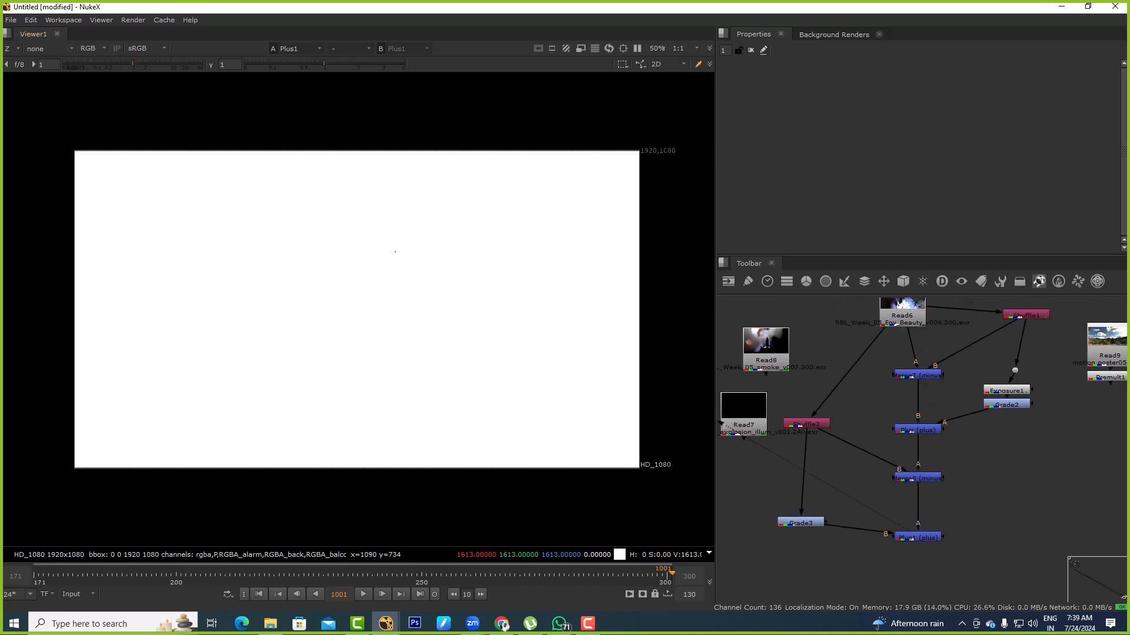
click(12, 48)
click(27, 85)
Add a Shuffle node below the composite, connect its input to Read6 and view it in rgba
middle_drag(906, 453, 912, 344)
scroll(916, 388, down, 3)
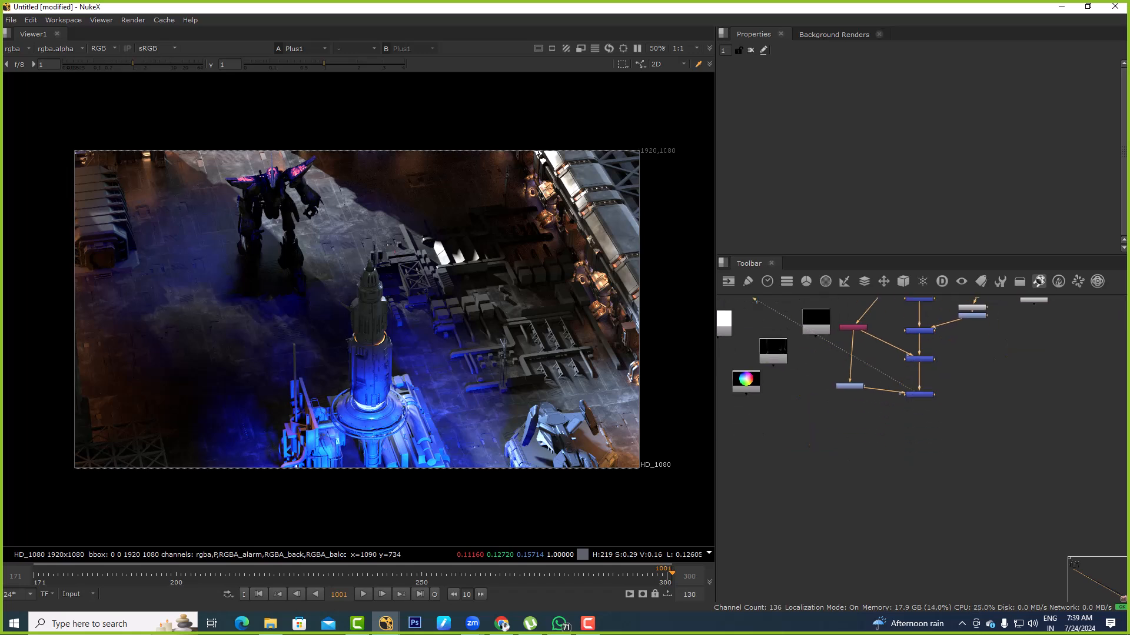
key(x)
key(Return)
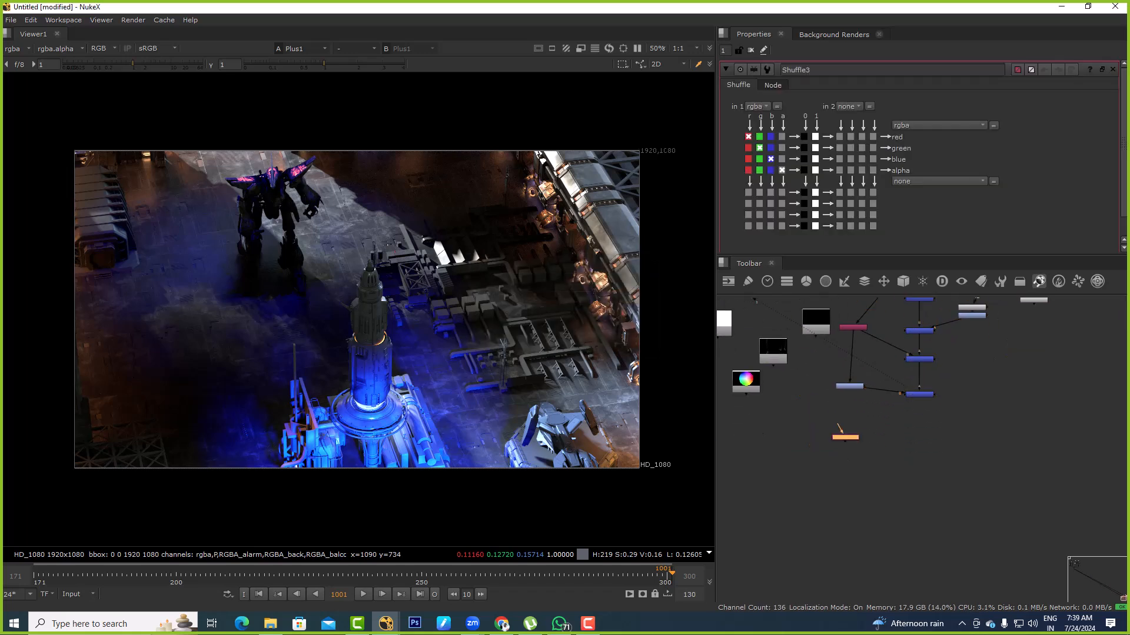
drag(839, 426, 886, 327)
middle_drag(886, 327, 869, 423)
drag(868, 423, 891, 354)
key(1)
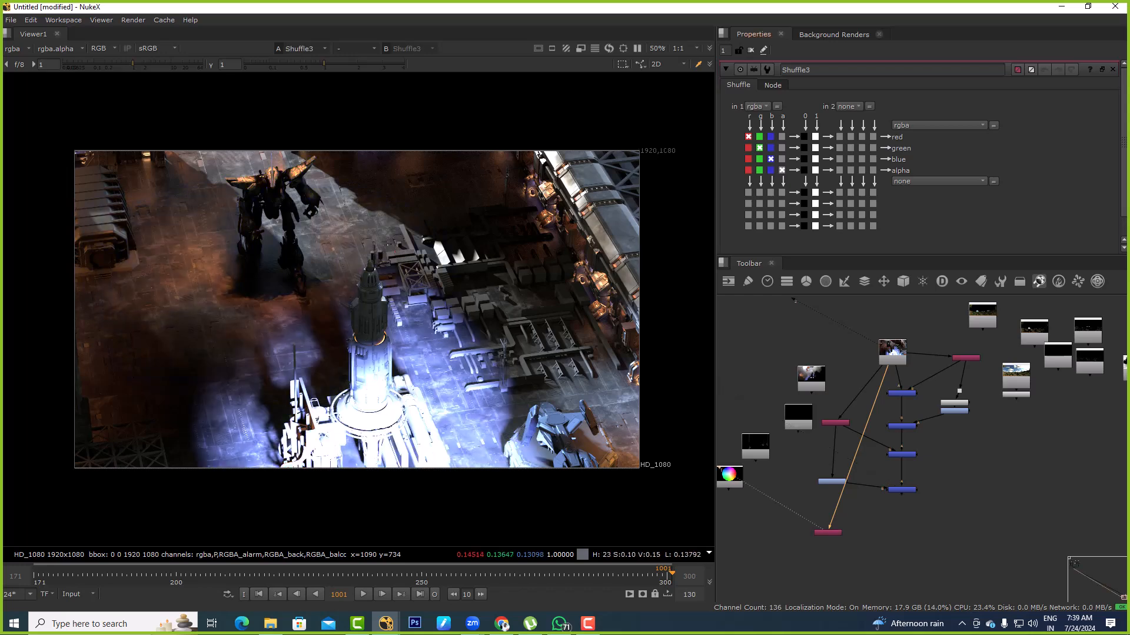
Set Shuffle3's first input layer to Z, check it in alpha and at lower viewer gamma, and reset the gamma
click(755, 107)
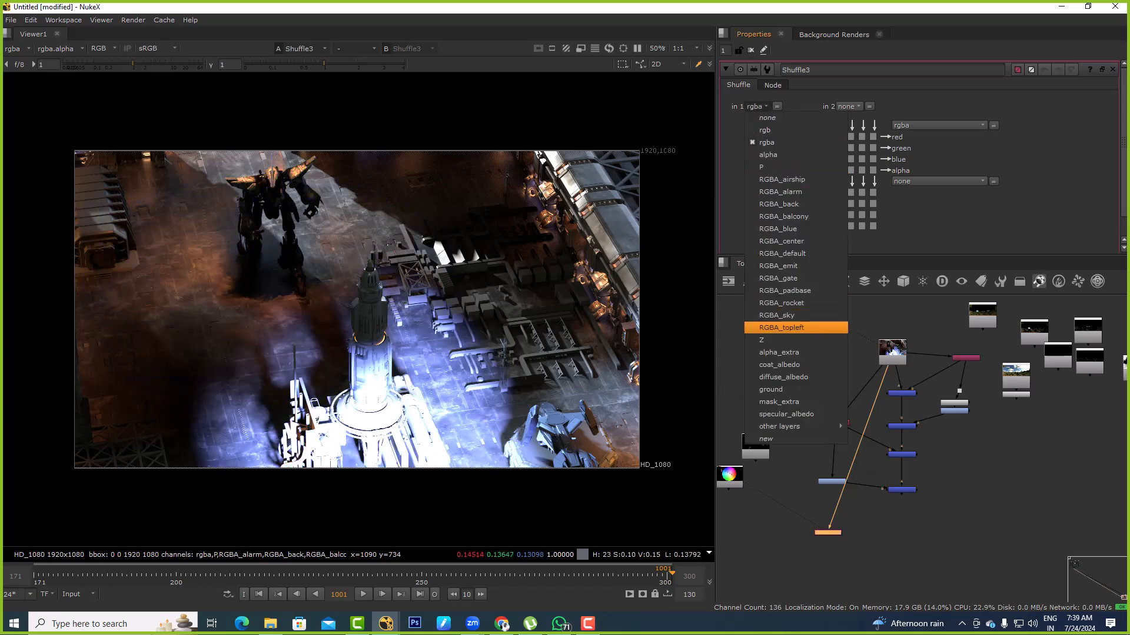
click(764, 327)
key(a)
key(a)
drag(323, 63, 254, 64)
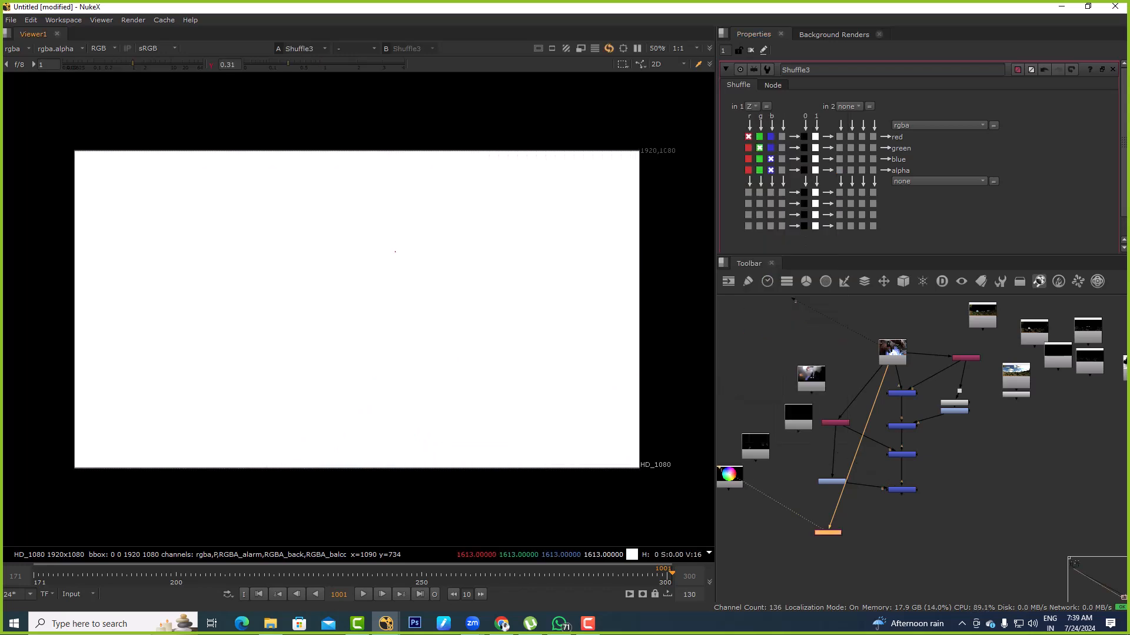
click(211, 64)
Add a Grade after Shuffle3 and set its whitepoint to 5000
middle_drag(804, 510, 801, 430)
scroll(801, 431, up, 2)
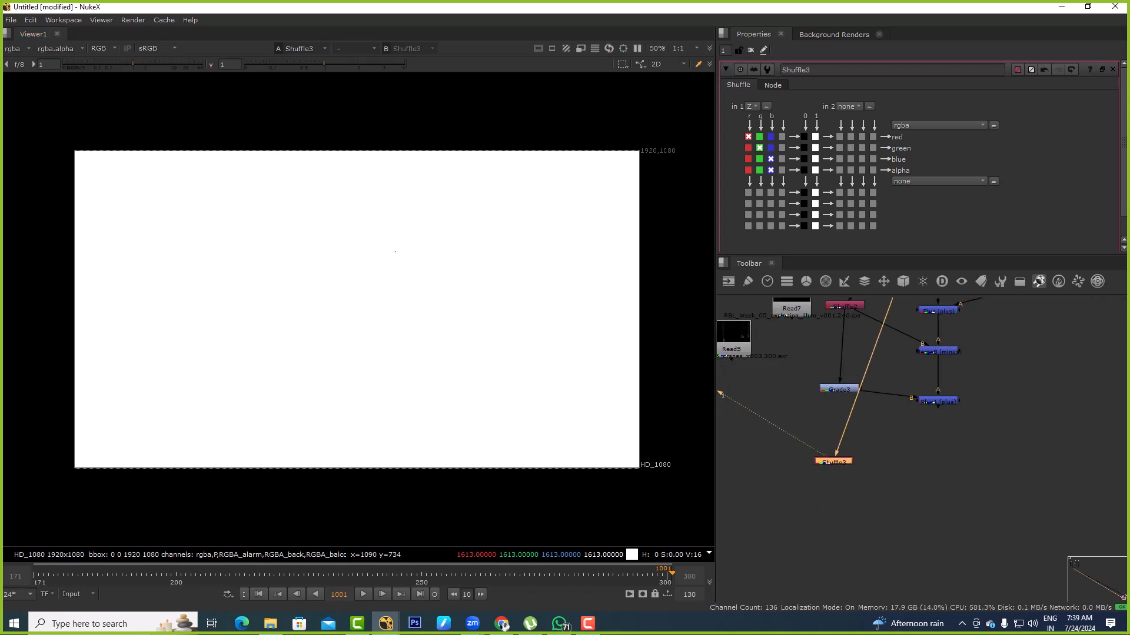
key(g)
double_click(802, 128)
text(5000)
key(Return)
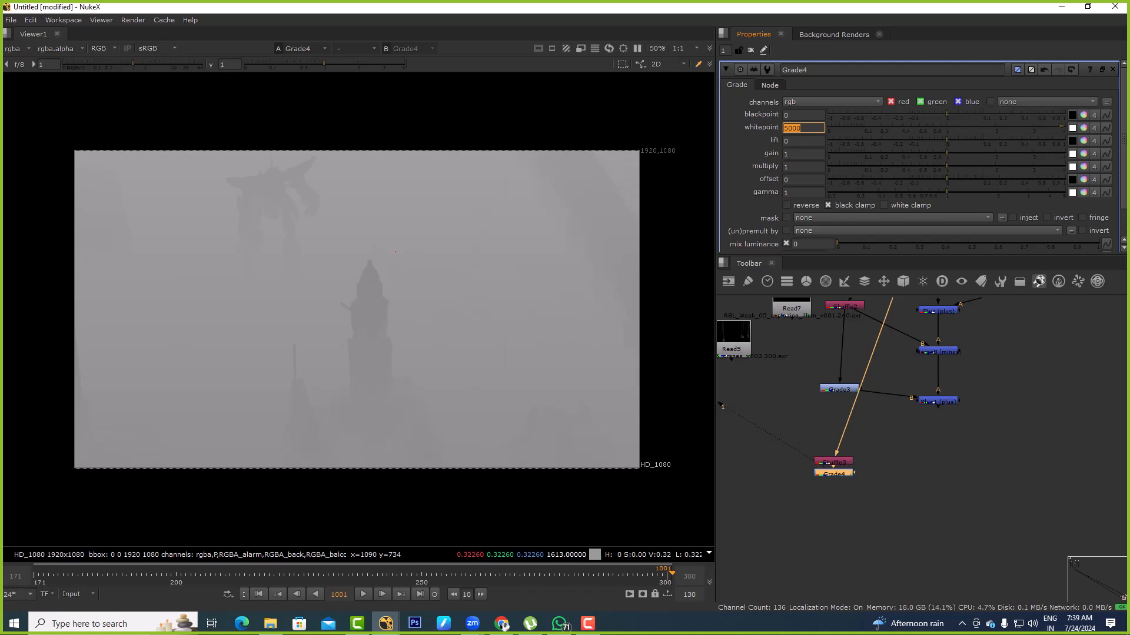
Display the Z layer of the Grade4 output in the viewer, and switch the view back to rgba
click(17, 49)
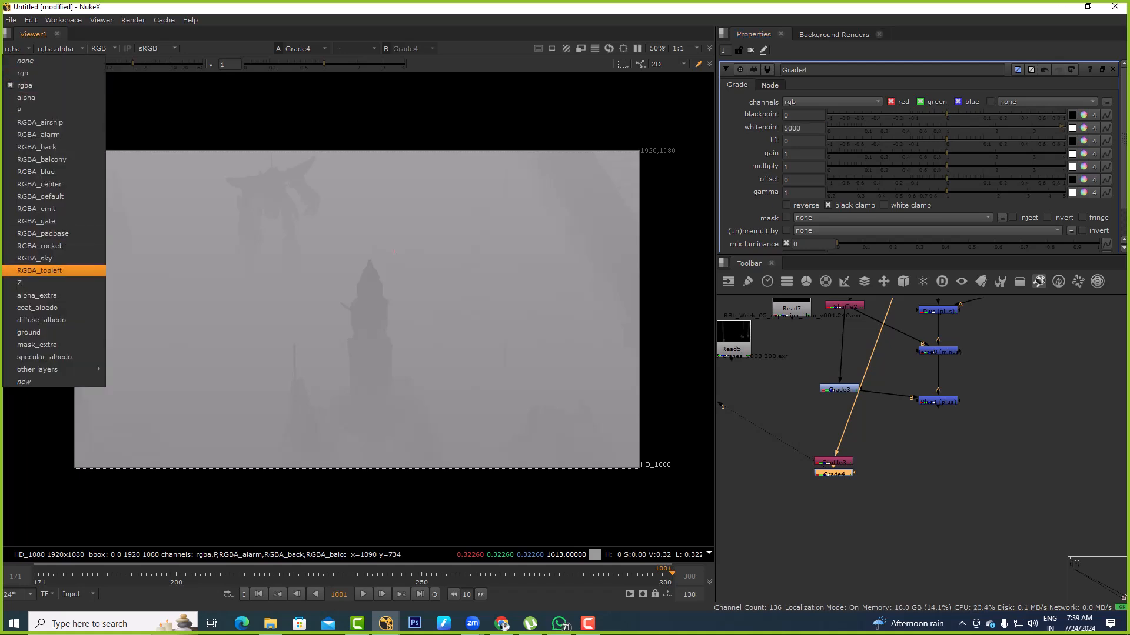
click(24, 283)
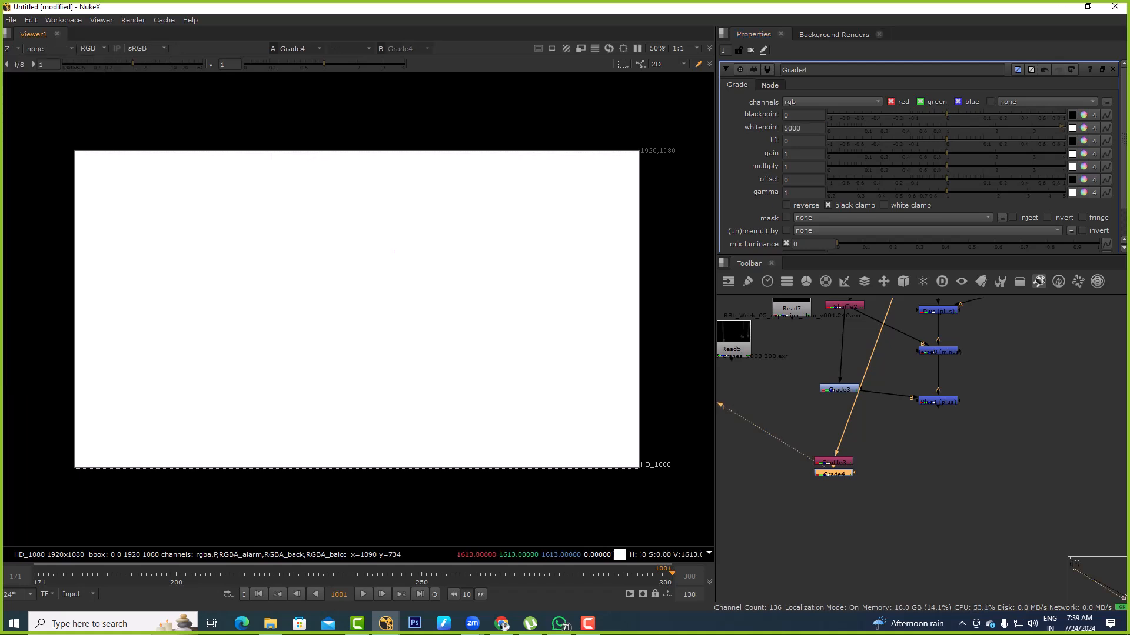
click(17, 49)
click(17, 85)
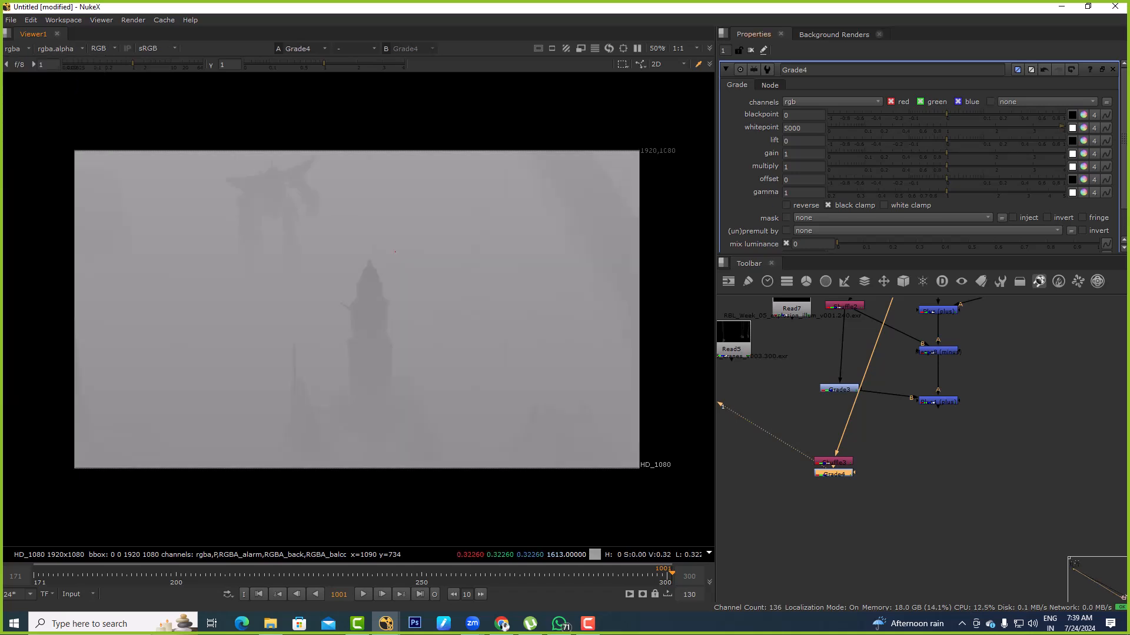
Raise Grade4's whitepoint to 13000
click(785, 128)
key(Down)
key(Down)
key(Down)
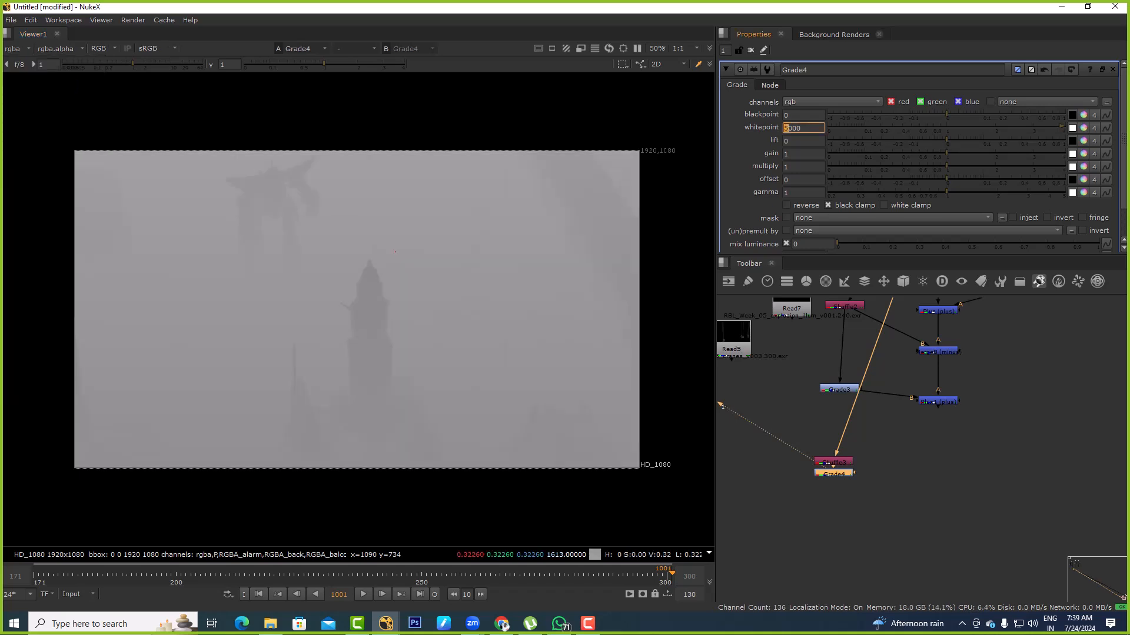
key(Down)
key(Up)
key(Up)
key(Up)
key(Up)
key(Up)
key(Up)
key(Up)
key(Up)
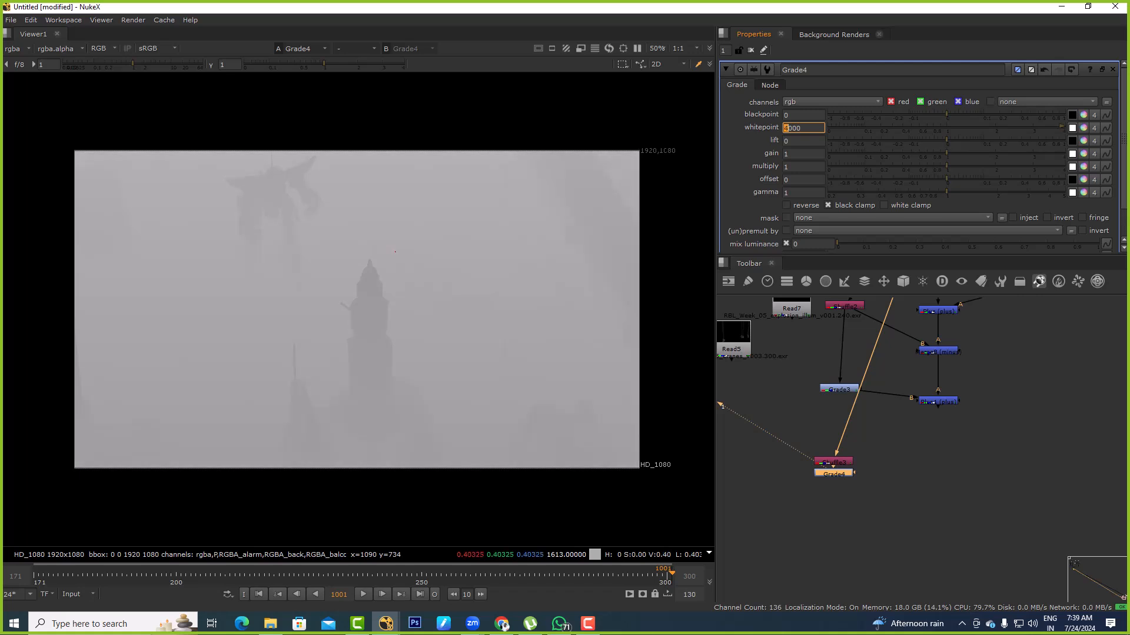
key(Up)
key(Up)
key(Up)
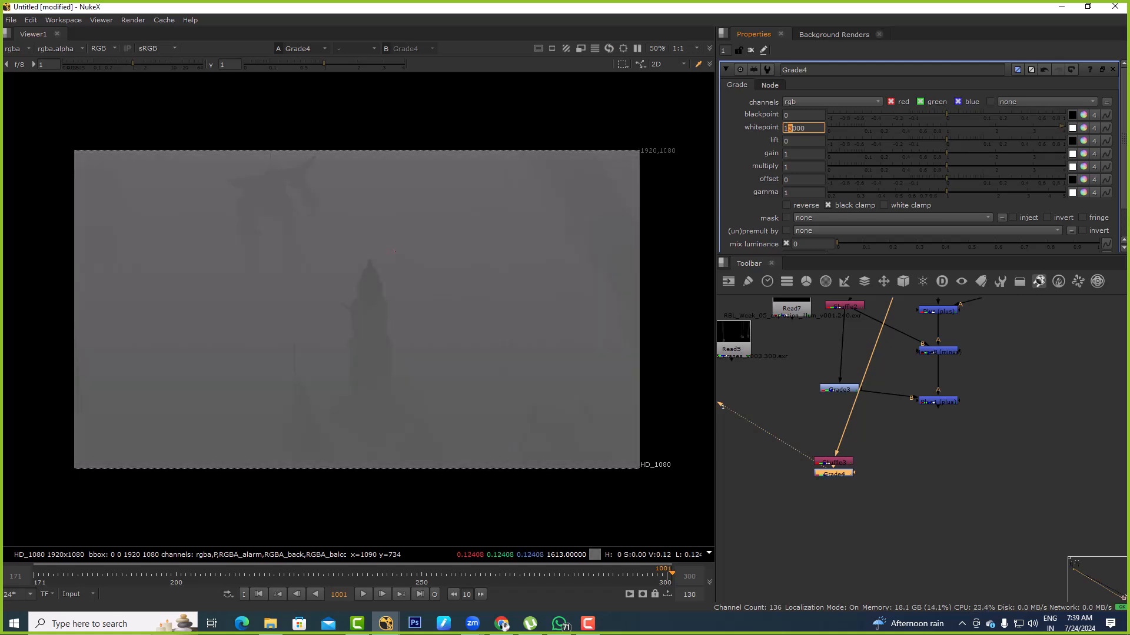
View the Plus1 output, add a ZDefocus node after Plus1 and place it slightly lower in the node graph
drag(980, 384, 893, 450)
key(1)
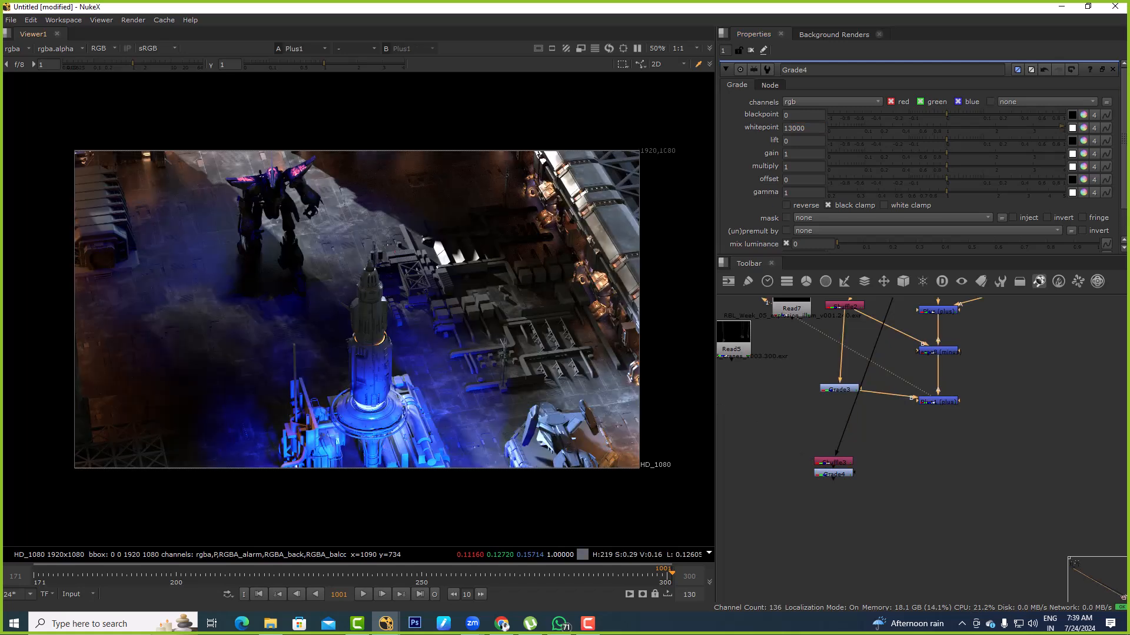
scroll(960, 420, up, 2)
click(923, 396)
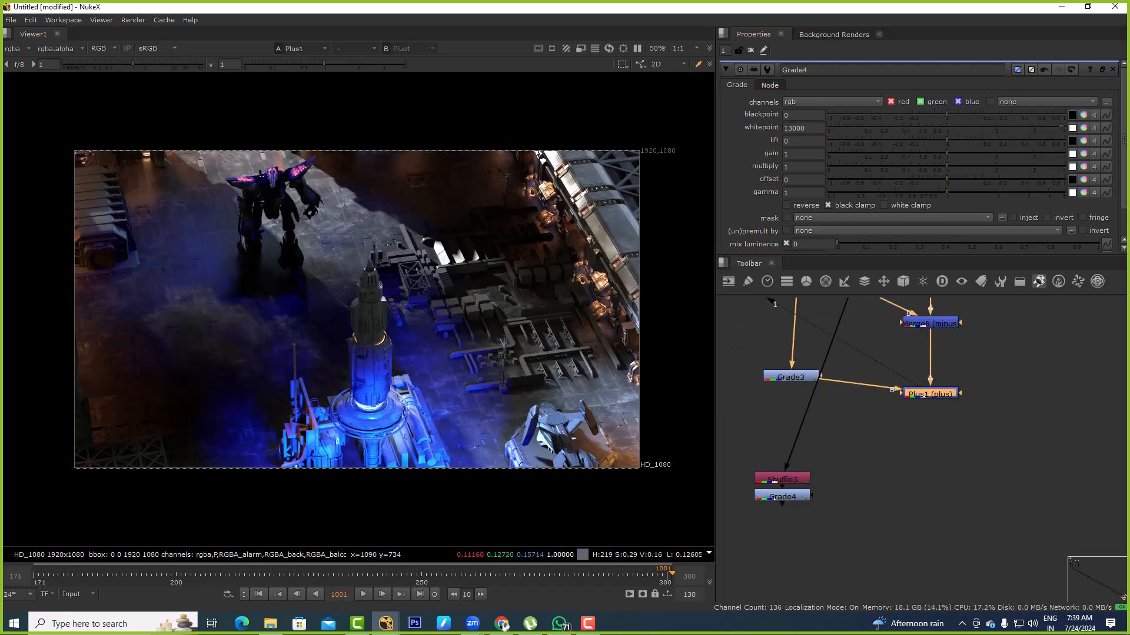
key(x)
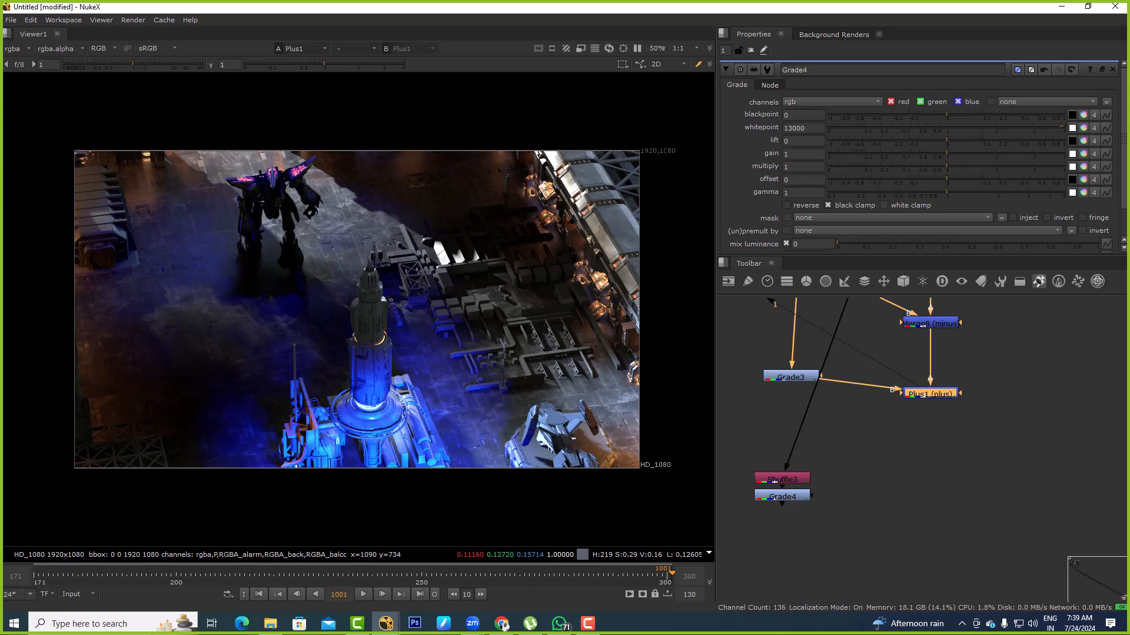
key(Tab)
text(zdef)
key(Return)
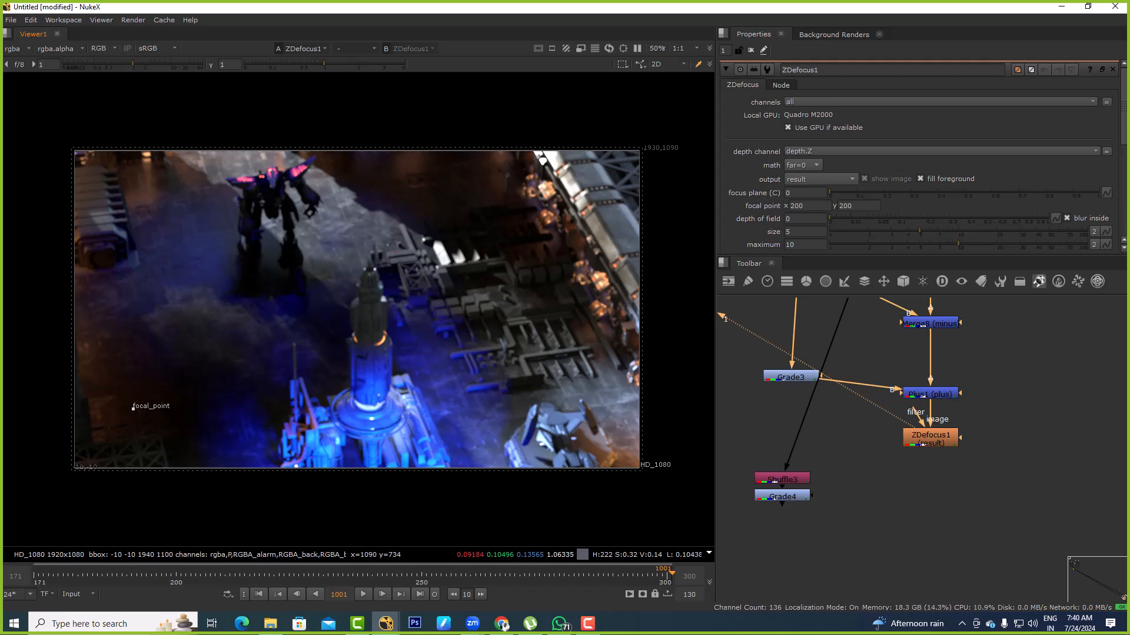
drag(923, 445, 920, 463)
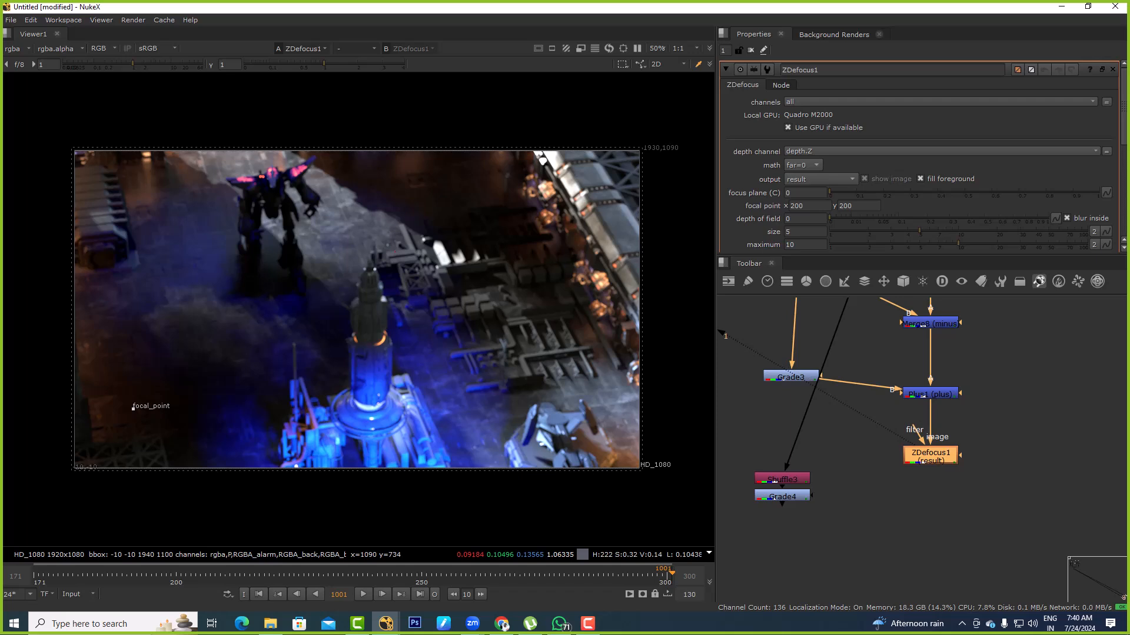
Set ZDefocus1's math to depth and place its focal point on the robot at about x 676, y 960
click(801, 165)
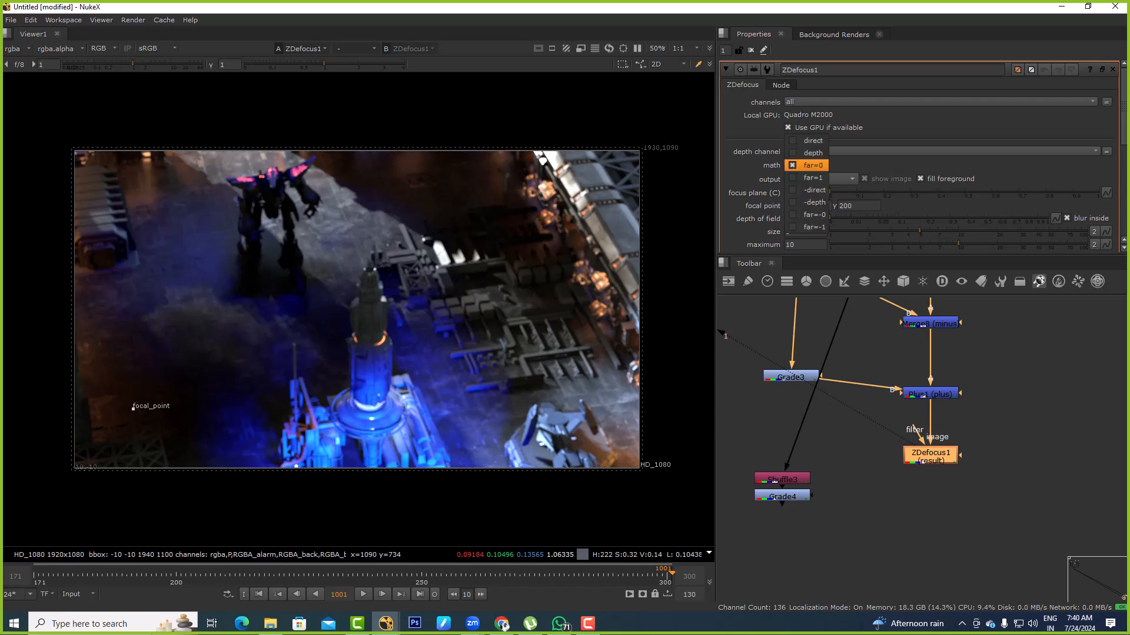
click(810, 153)
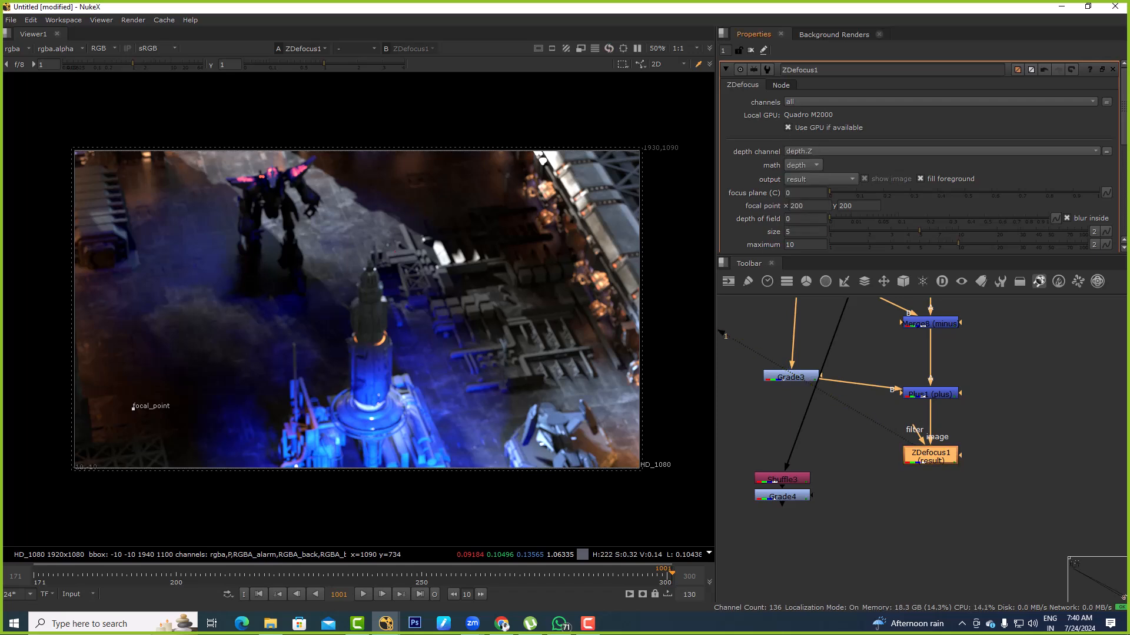
click(803, 166)
click(806, 165)
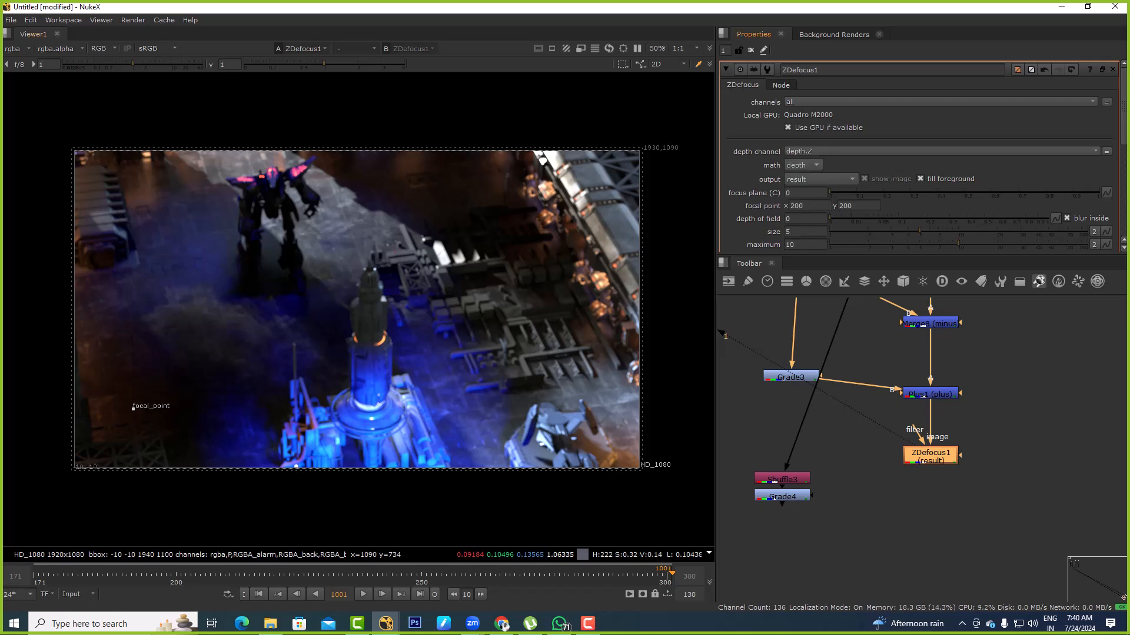
drag(133, 407, 273, 184)
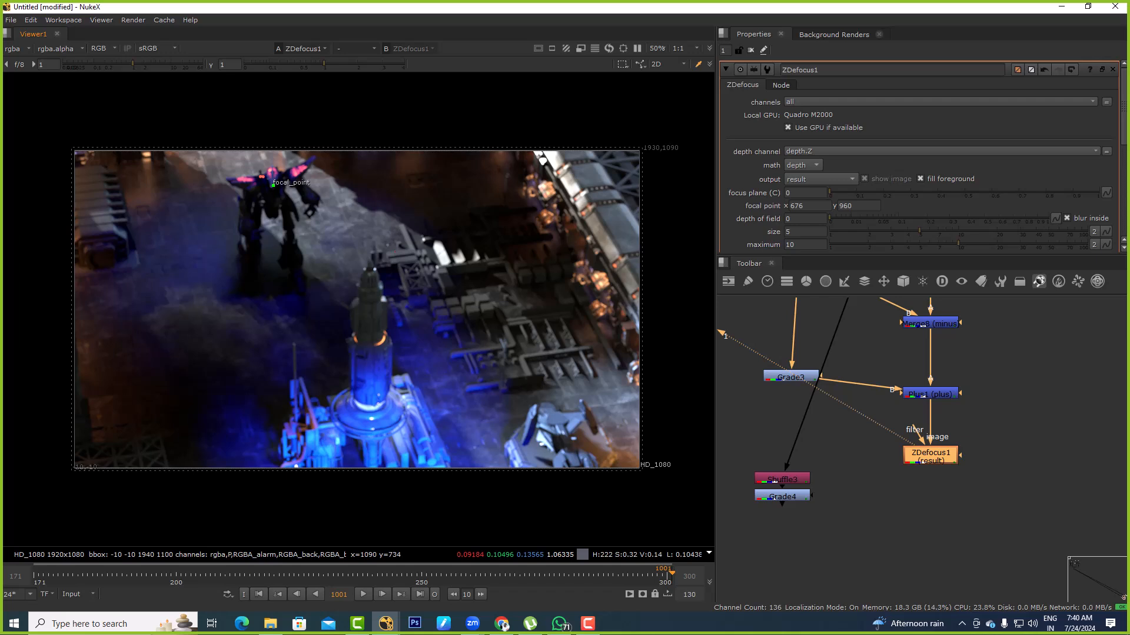
scroll(917, 159, down, 4)
scroll(918, 159, up, 4)
Switch the ZDefocus1 output to focal plane setup and move the focal point on the robot to about x 684, y 976
click(819, 178)
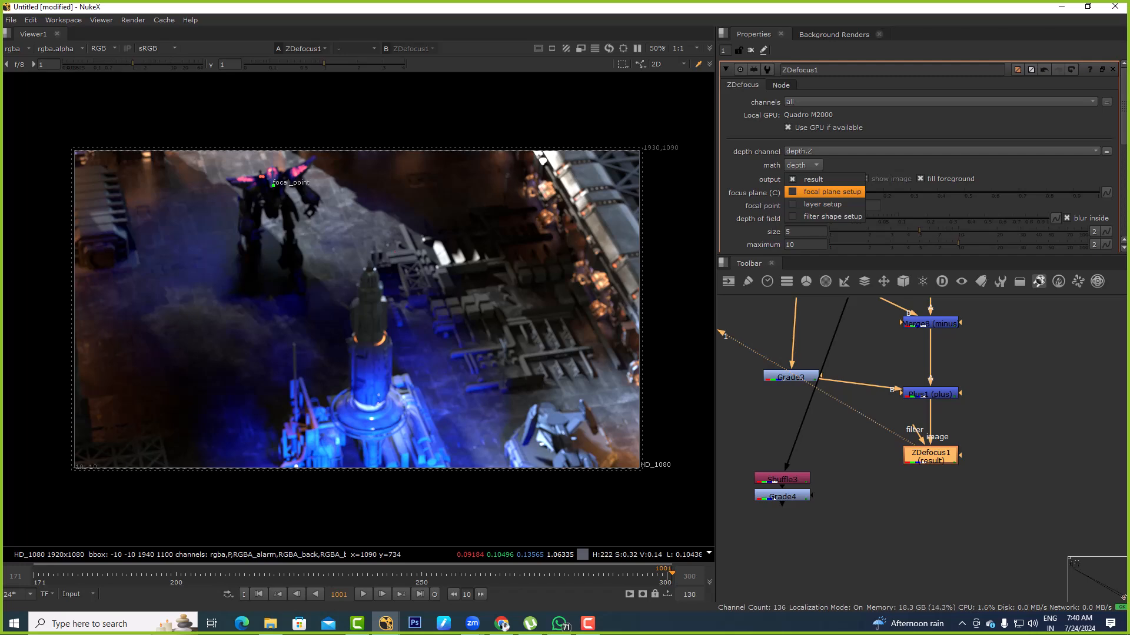
click(832, 192)
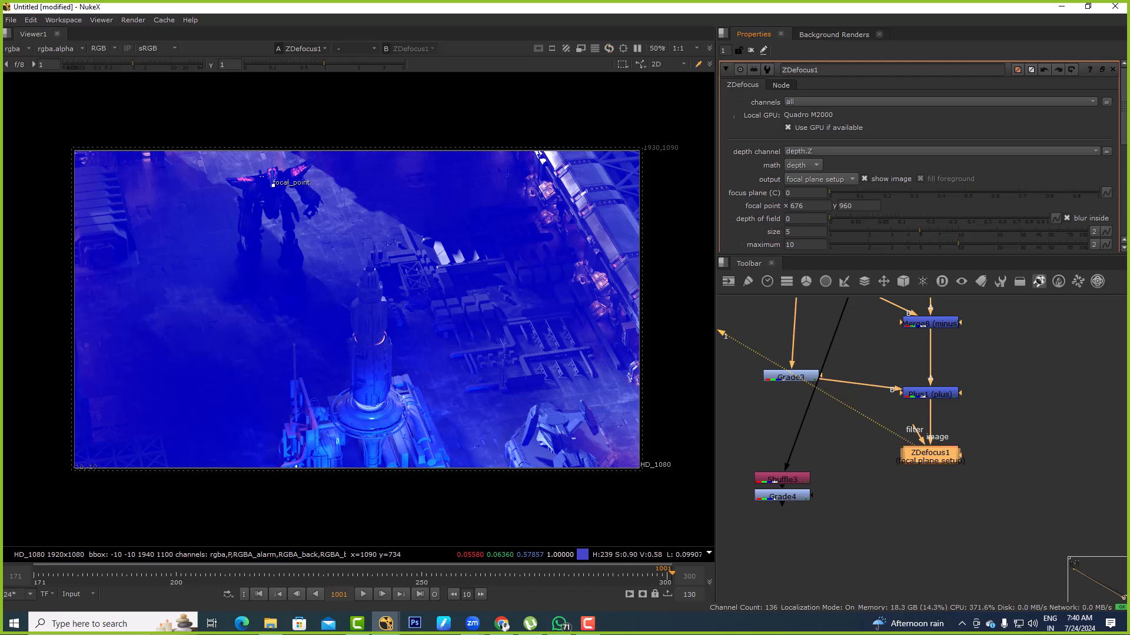
scroll(919, 158, down, 5)
scroll(919, 158, up, 3)
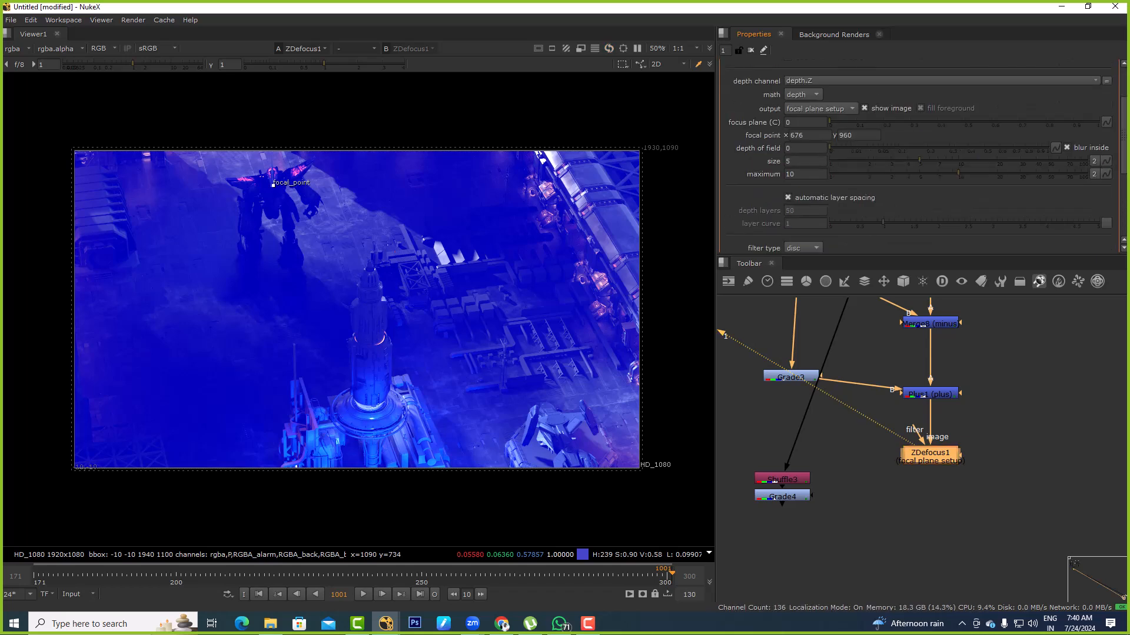
click(805, 148)
key(Return)
drag(272, 184, 275, 180)
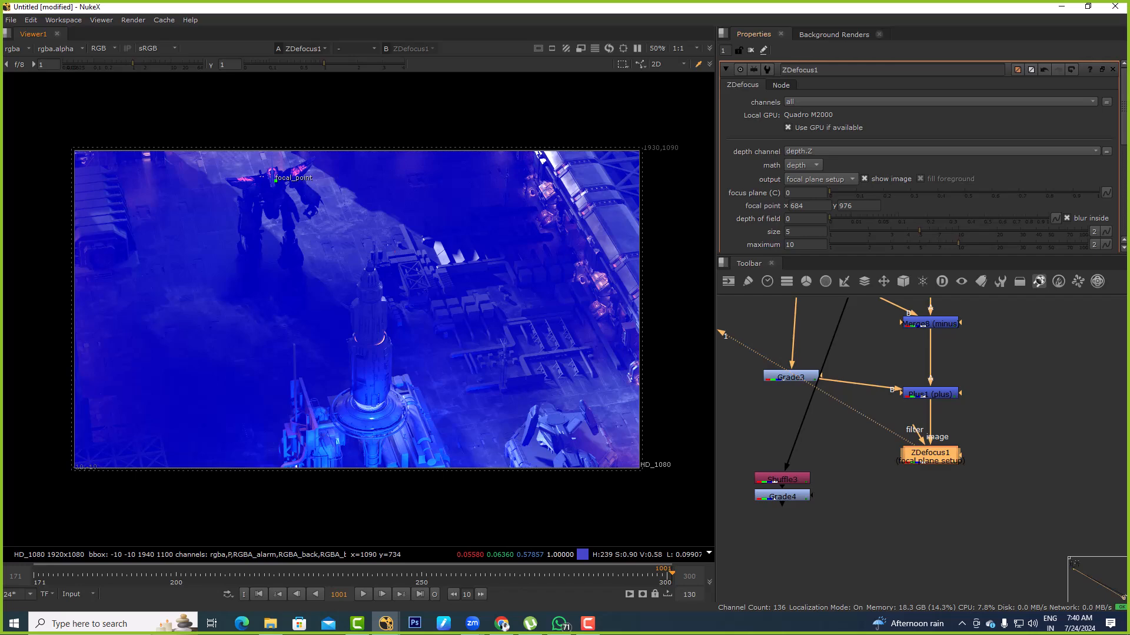
Return the ZDefocus1 output to result and nudge the focal point to about x 690, y 978
click(820, 178)
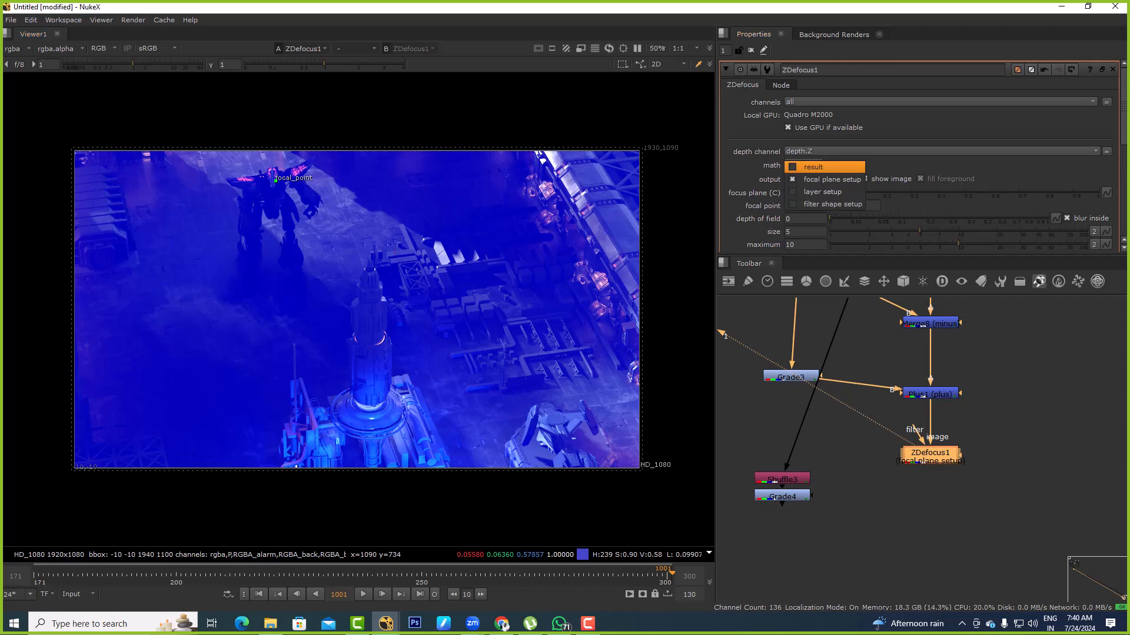
click(814, 168)
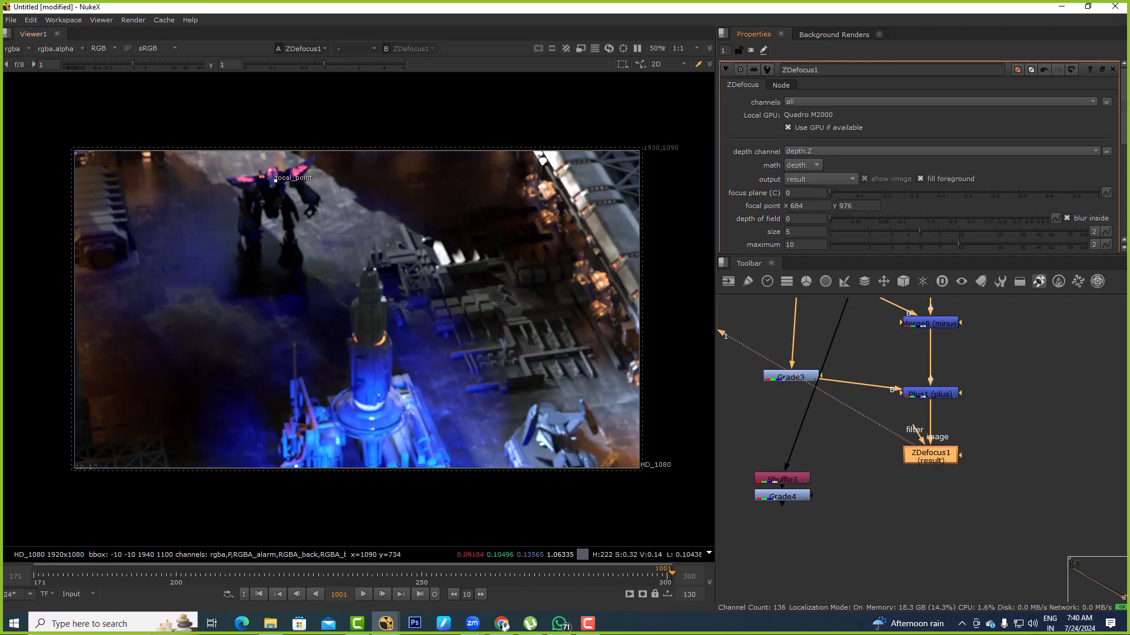
mouse_move(275, 180)
mouse_down()
mouse_move(393, 353)
mouse_move(537, 222)
mouse_move(277, 180)
mouse_up()
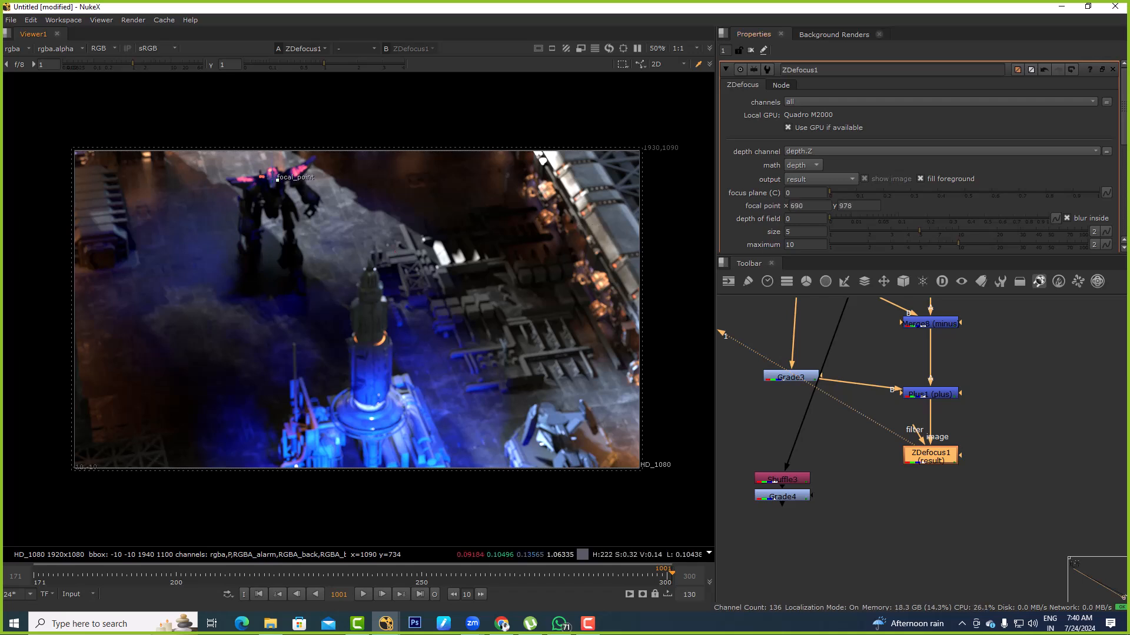
scroll(918, 153, down, 5)
scroll(918, 152, down, 2)
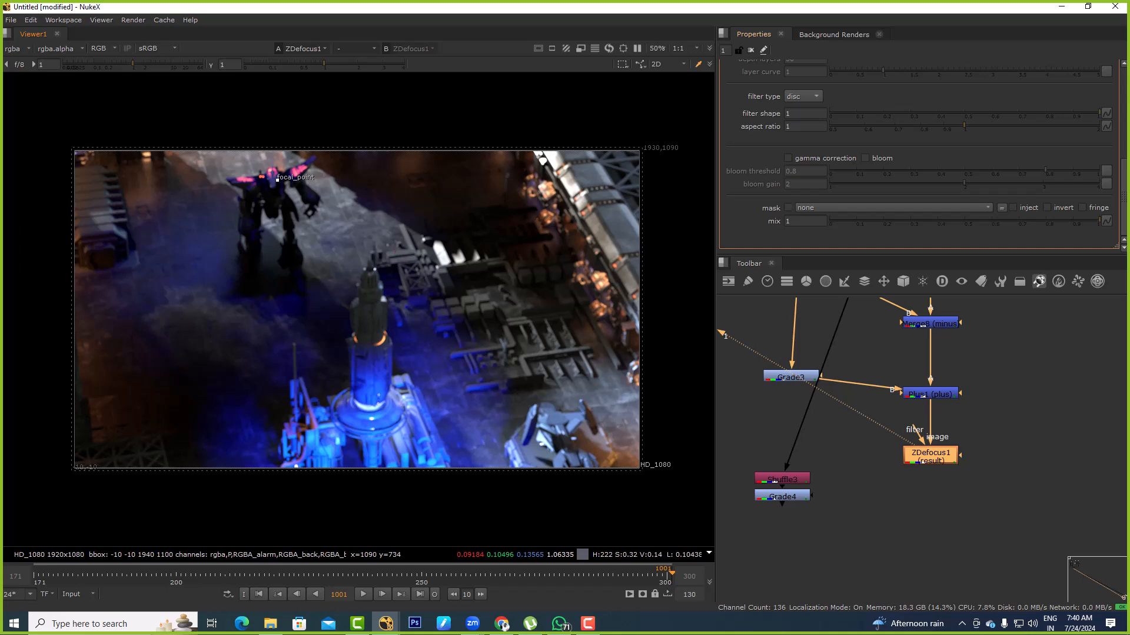
scroll(918, 153, up, 8)
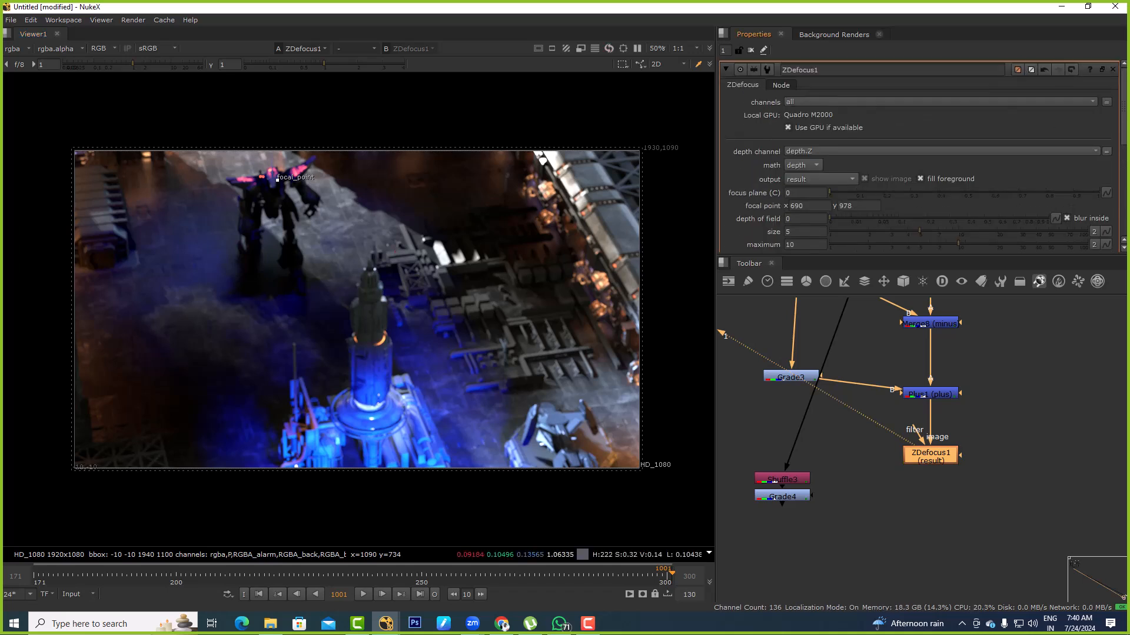
Check the ZDefocus1 output in focal plane setup and layer setup, and return it to result
click(821, 180)
click(823, 192)
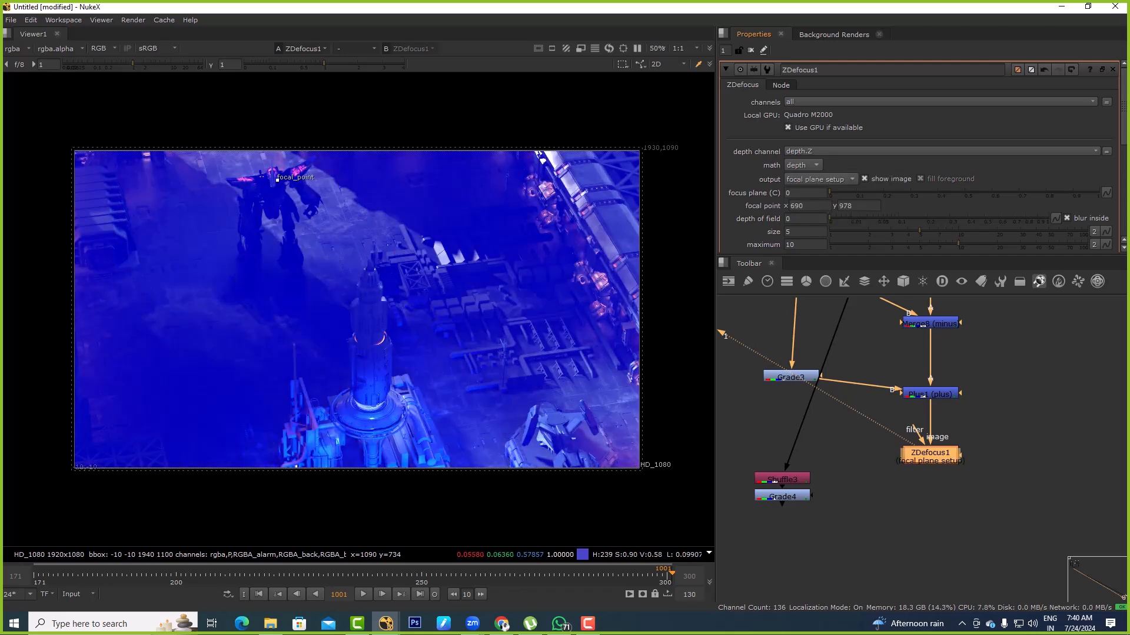
click(821, 179)
click(823, 193)
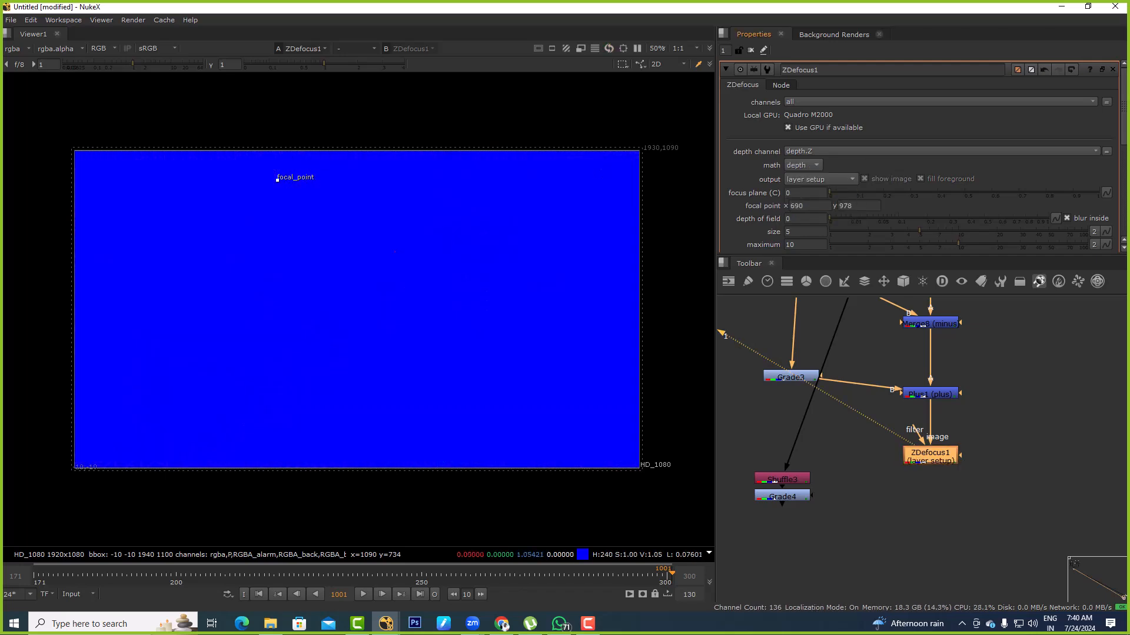
click(821, 179)
click(818, 154)
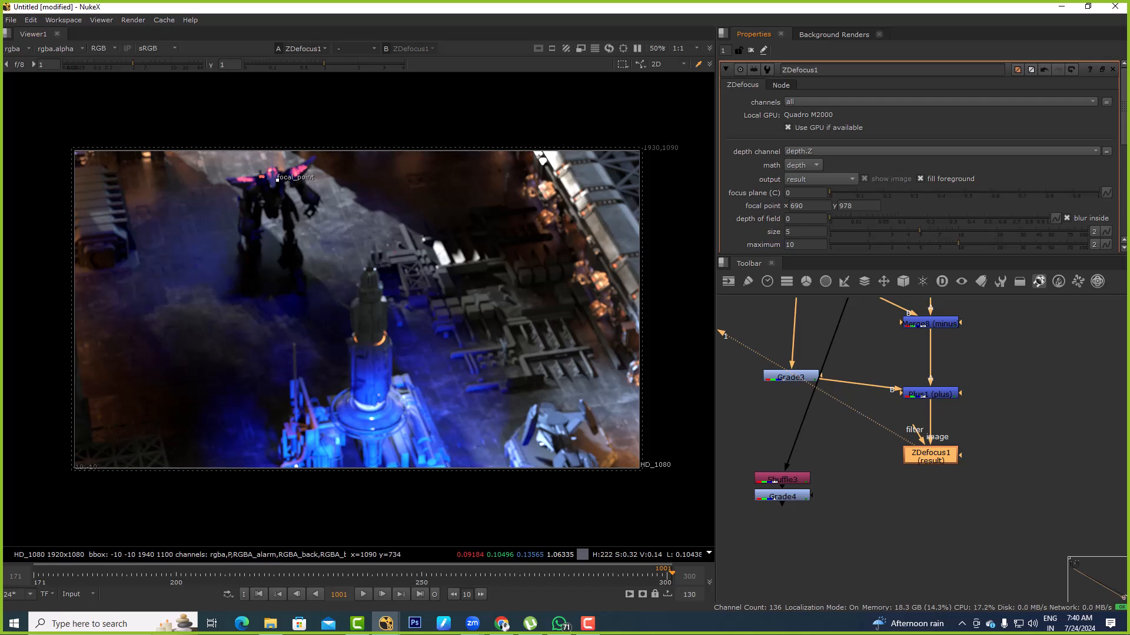
Try a ZDefocus1 focus plane (C) value of 100
click(788, 193)
key(Up)
key(Up)
key(Up)
key(Up)
key(Up)
key(Up)
key(Up)
key(Up)
key(Up)
key(Up)
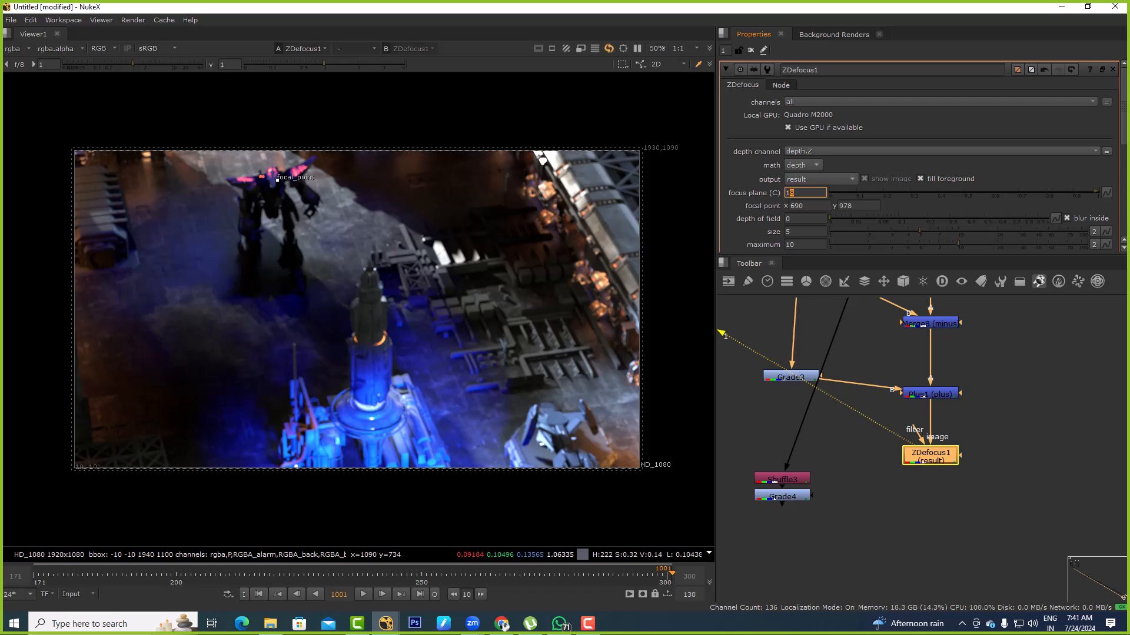
text(0)
key(Return)
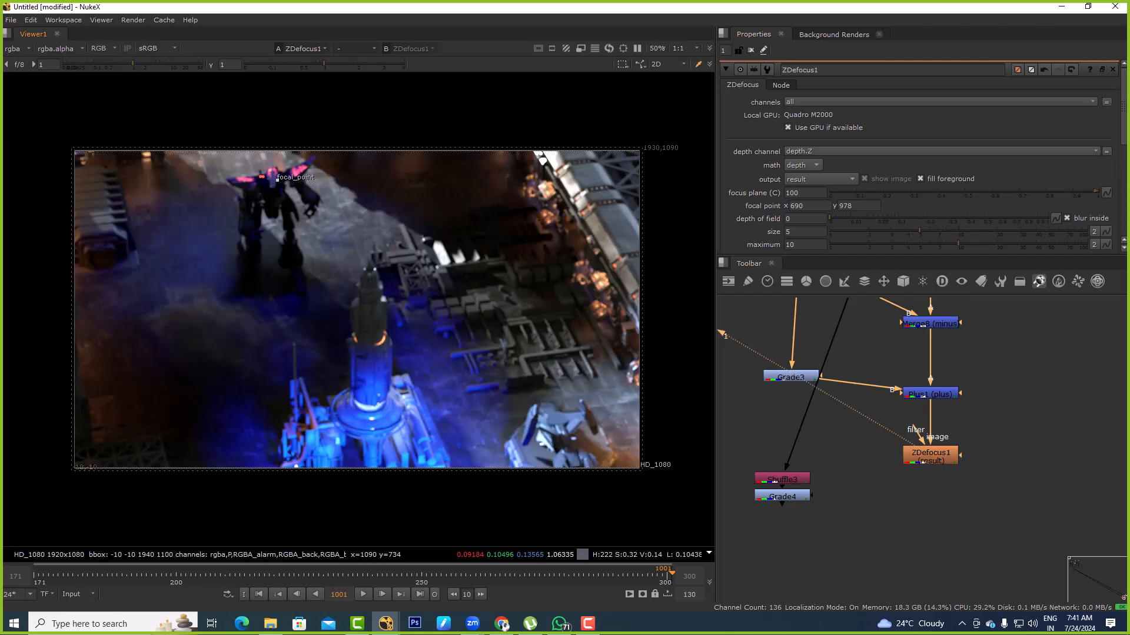
Set the ZDefocus1 output to focal plane setup and return the focus plane (C) to 0
click(821, 179)
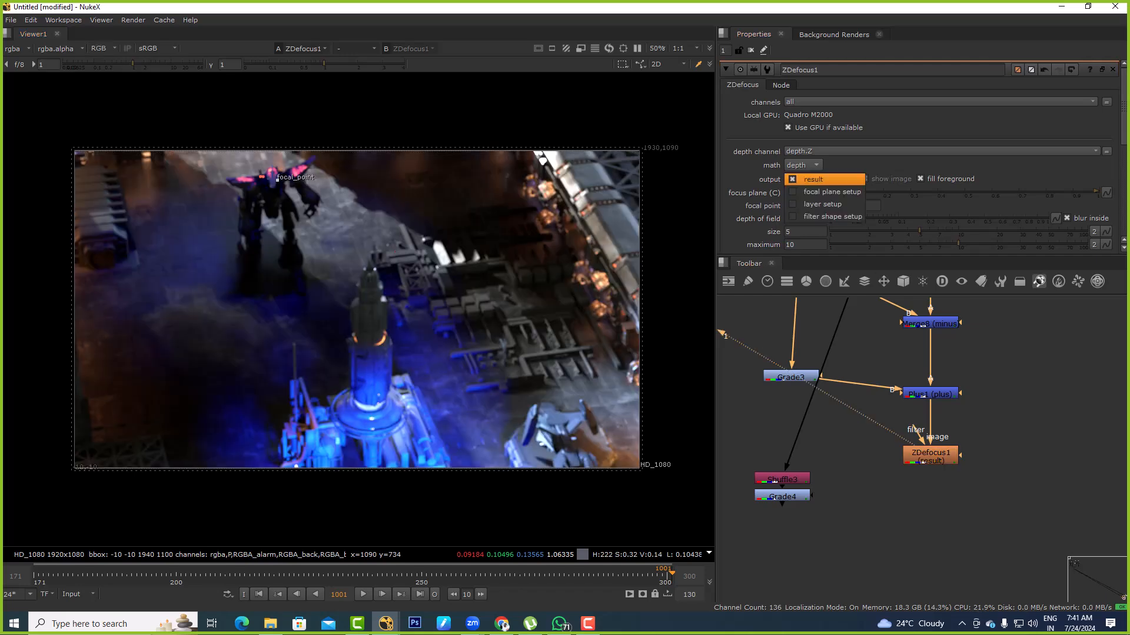
click(822, 191)
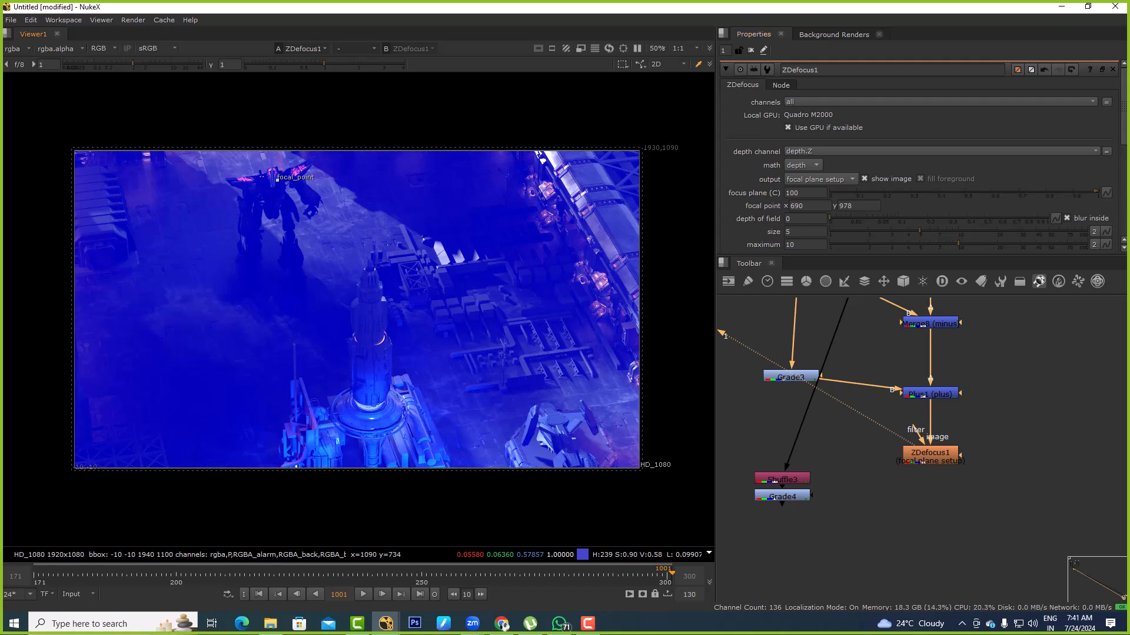
key(ctrl+z)
key(ctrl+z)
drag(1099, 193, 830, 192)
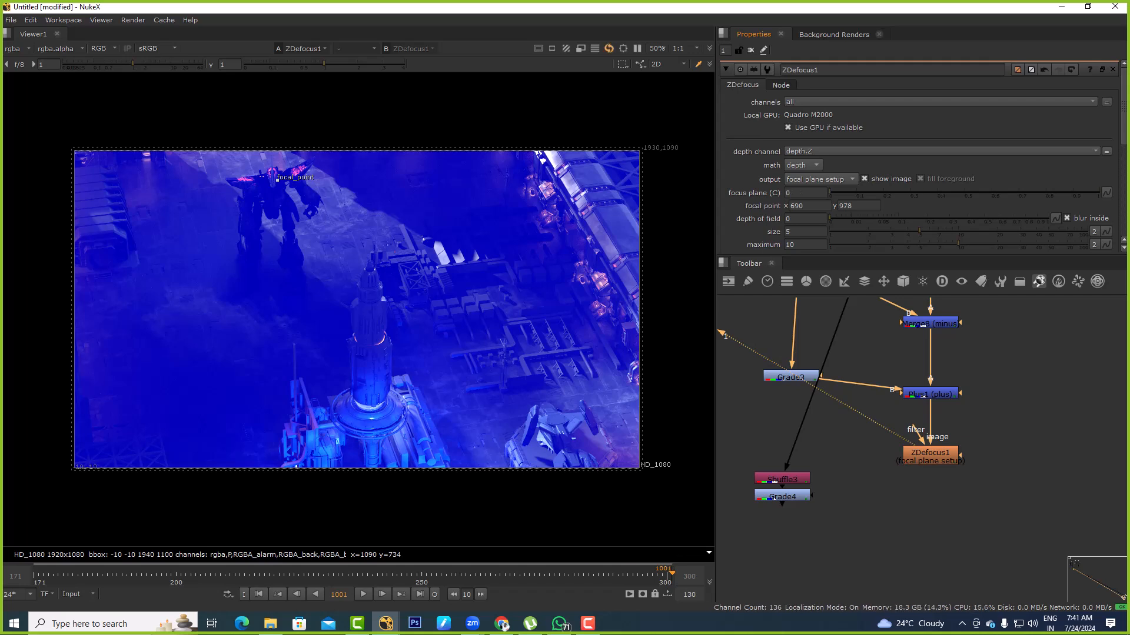
key(ctrl+z)
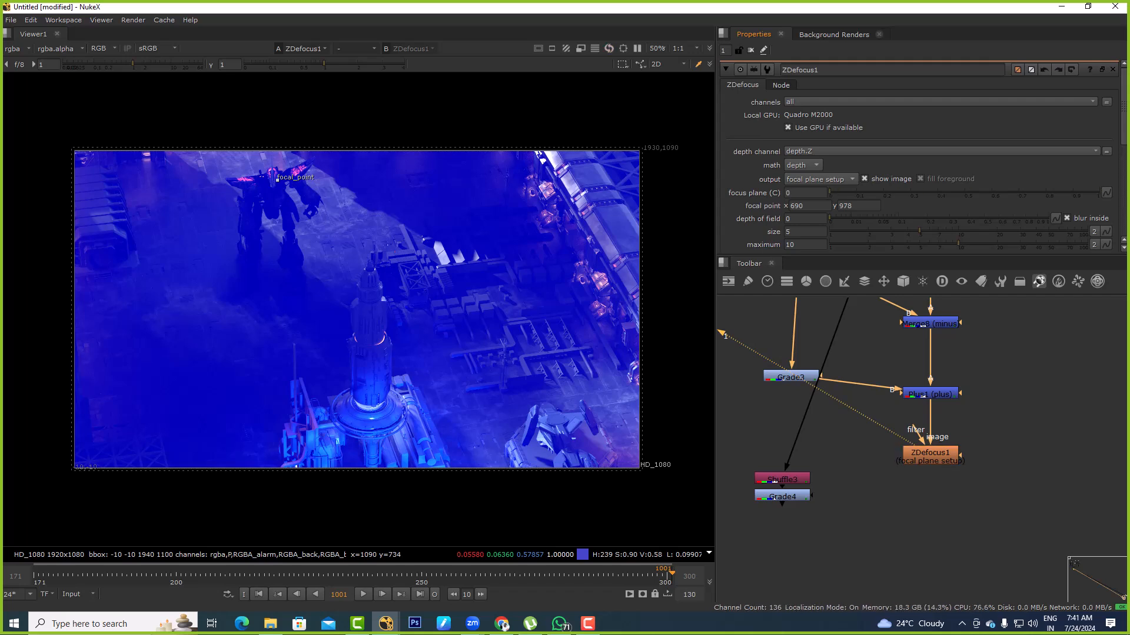
View the Grade4 depth output in the viewer
middle_drag(395, 253, 417, 196)
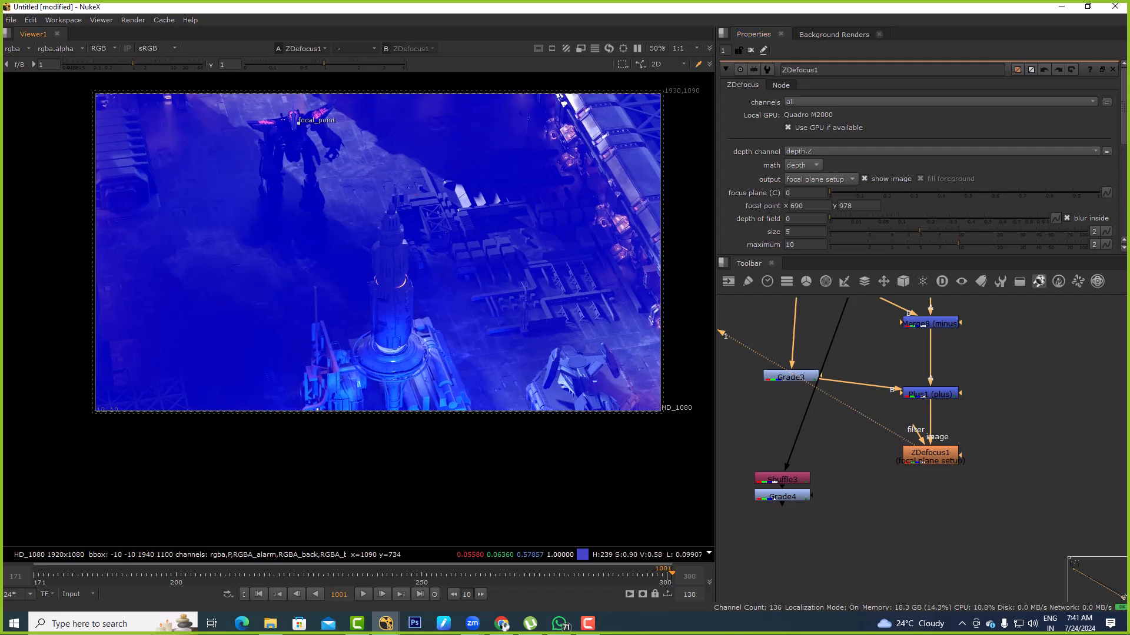
ctrl+shift+click(782, 496)
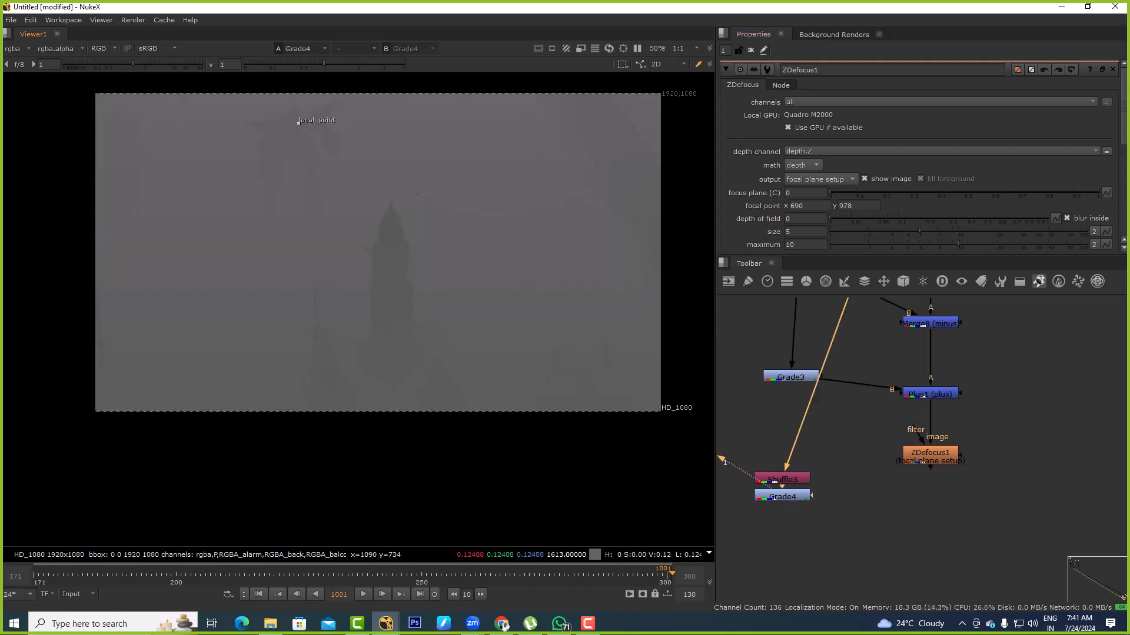
Open the settings of Grade4 and ZDefocus1, view ZDefocus1, and set its output to result
double_click(782, 496)
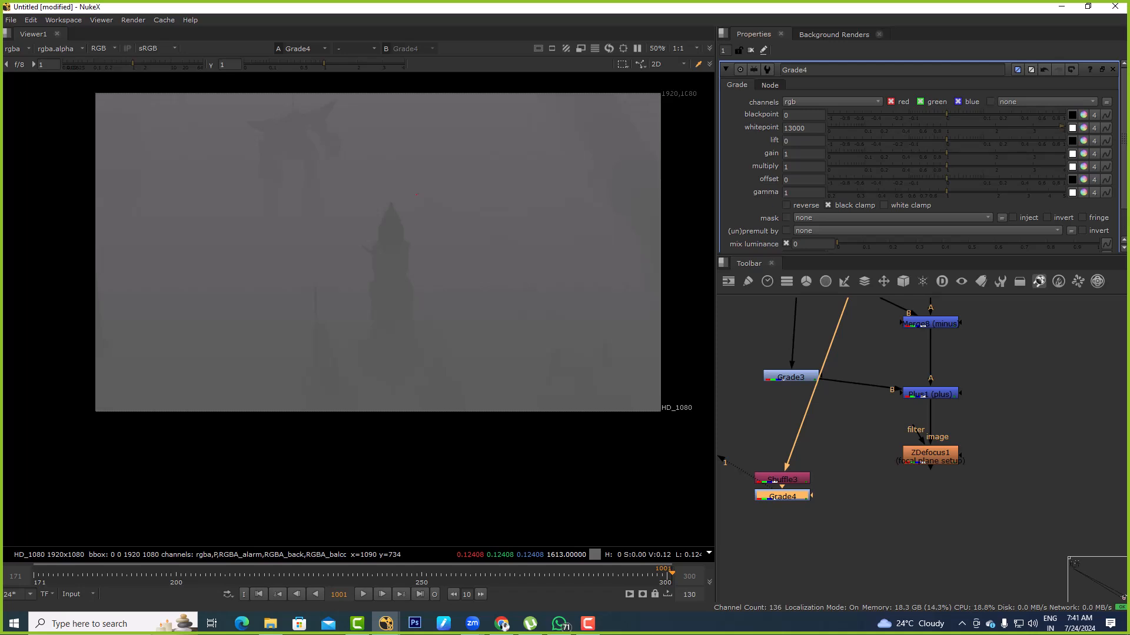
double_click(930, 454)
ctrl+shift+click(929, 455)
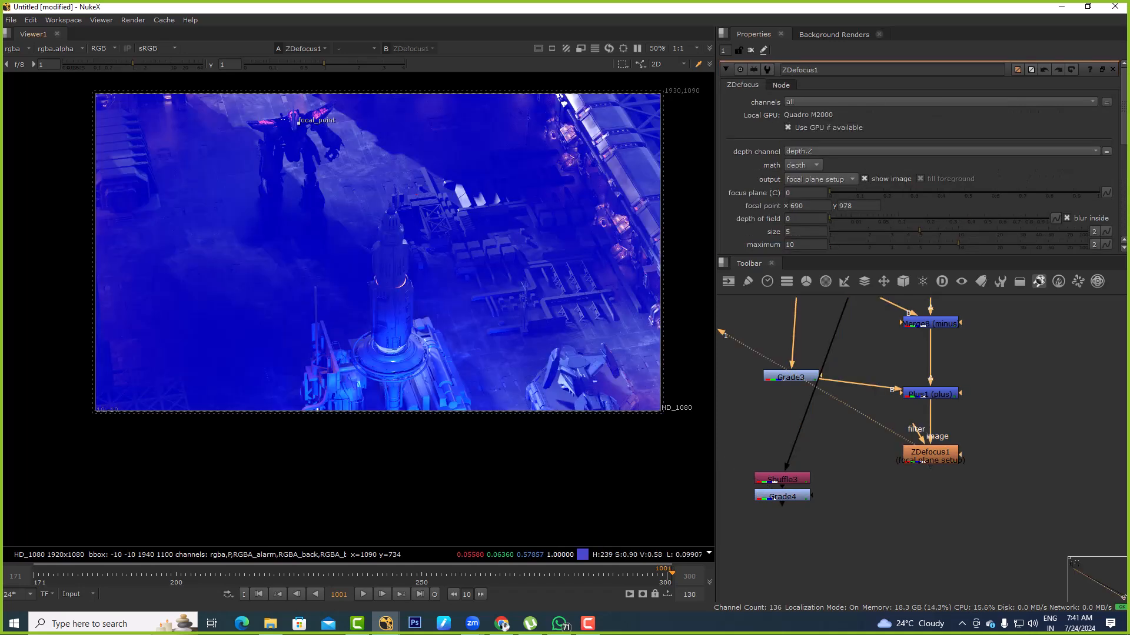
click(820, 179)
click(816, 166)
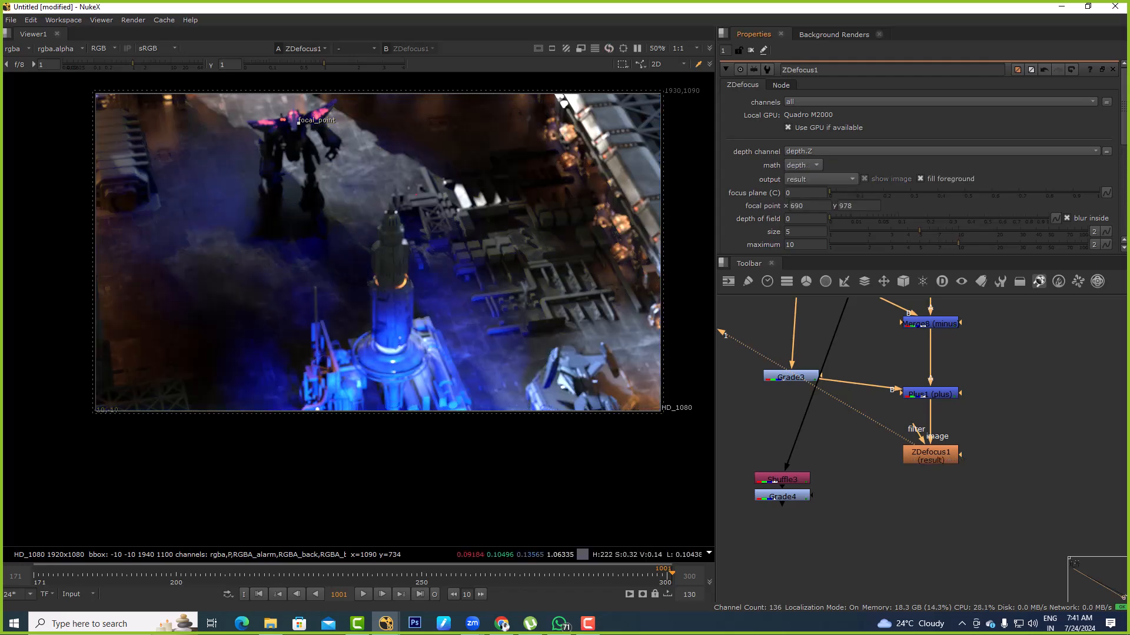
Try ZDefocus1 depth of field values of 7 and 2, and set it to 3
double_click(794, 219)
text(7)
key(Return)
text(3)
key(Return)
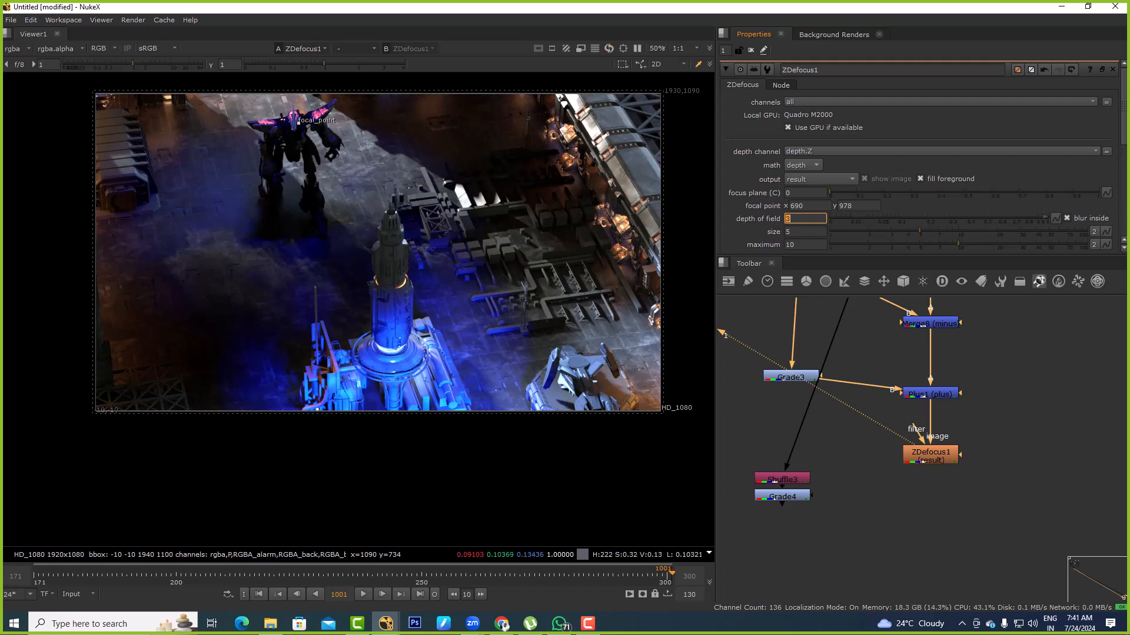
text(2)
key(Return)
text(3)
key(Return)
Try the focal point on the girder structure at about x 1798, y 930, and on the tower at about x 1030, y 248
drag(299, 122, 624, 136)
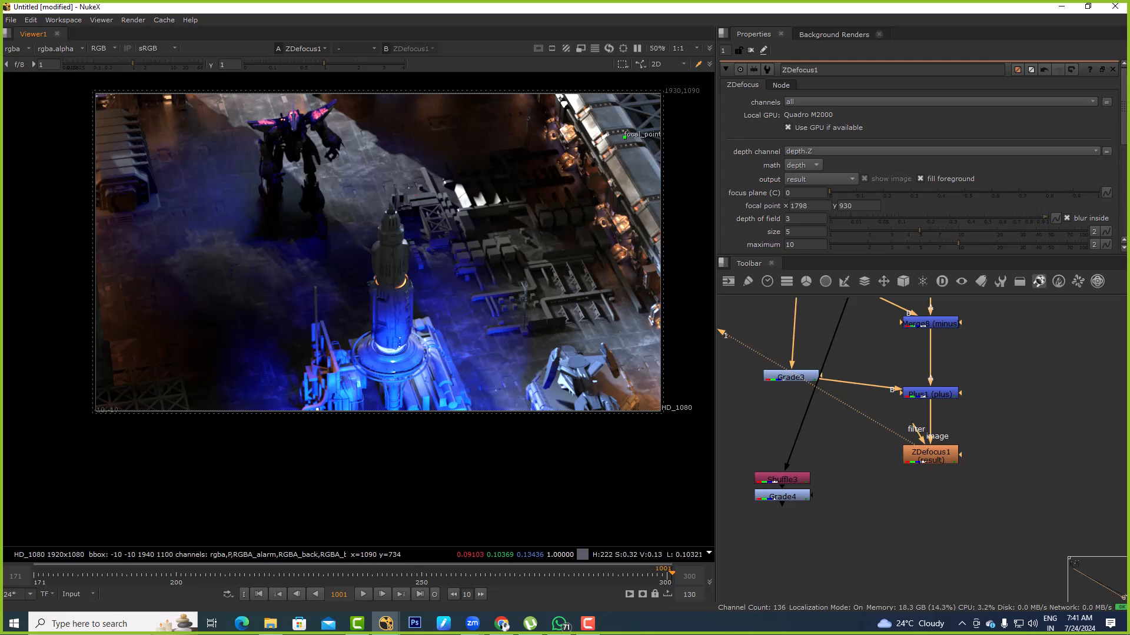
scroll(442, 315, up, 6)
drag(220, 233, 369, 388)
scroll(370, 390, down, 4)
scroll(656, 138, down, 2)
scroll(412, 222, down, 2)
drag(601, 133, 447, 245)
scroll(439, 277, up, 8)
Try ZDefocus1 depth of field values of 2, 7 and 0, and set it to 1
double_click(794, 219)
text(2)
key(Return)
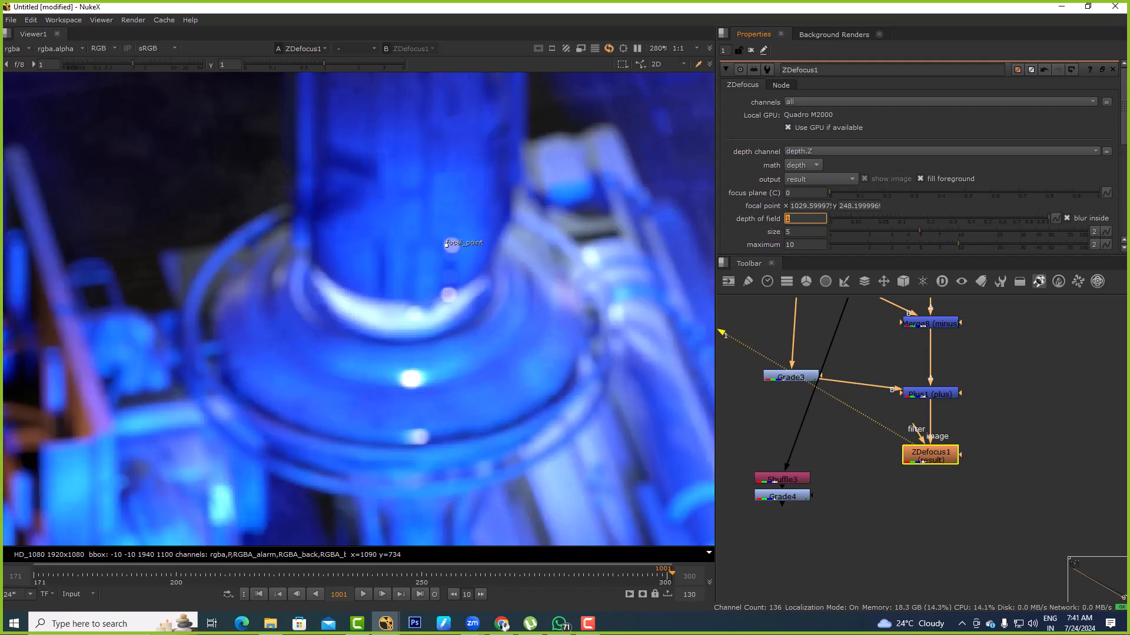
text(7)
key(Return)
text(0)
key(Return)
text(1)
key(Return)
Move the ZDefocus1 focal point onto the robot's shoulder at about x 634, y 1000
scroll(466, 268, down, 7)
middle_drag(483, 96, 522, 251)
drag(502, 419, 365, 159)
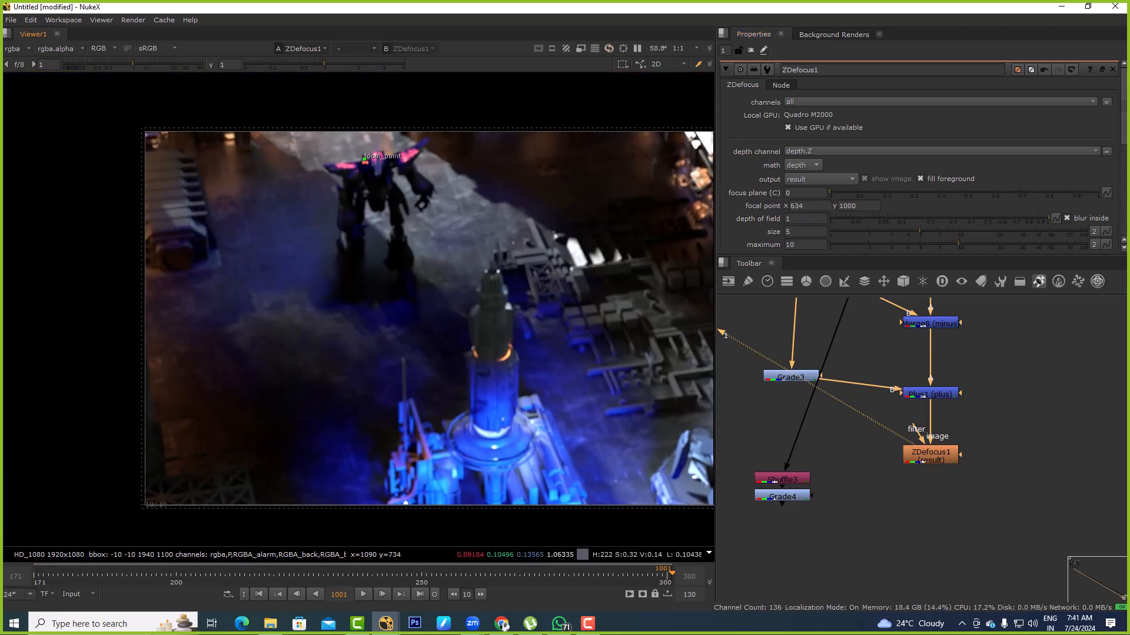
middle_drag(555, 326, 362, 327)
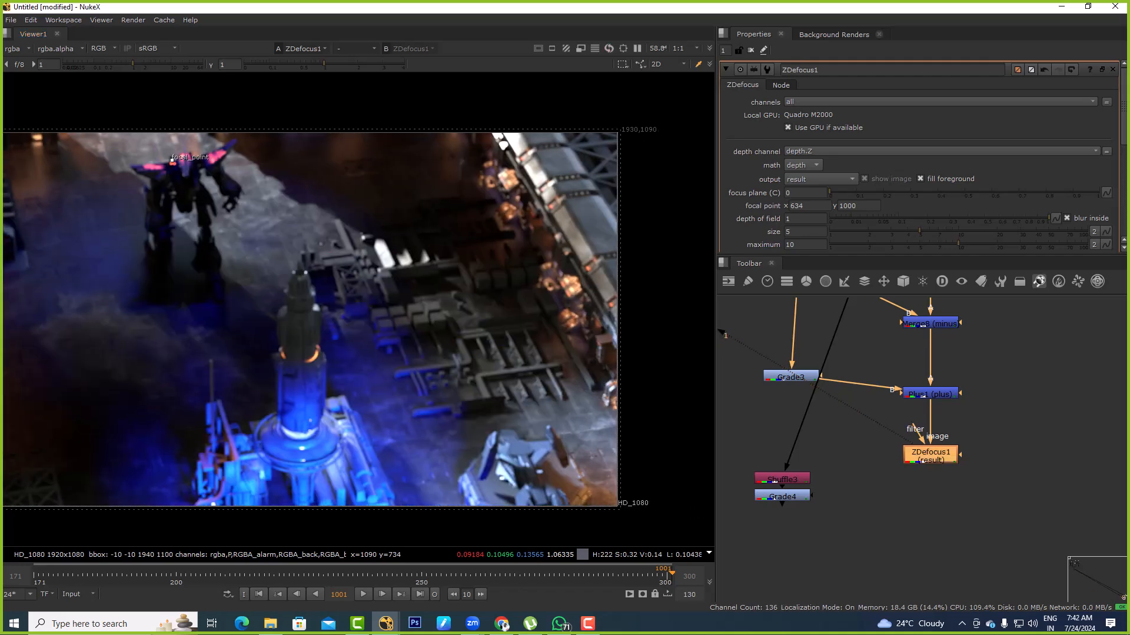
scroll(919, 159, down, 4)
scroll(919, 159, up, 3)
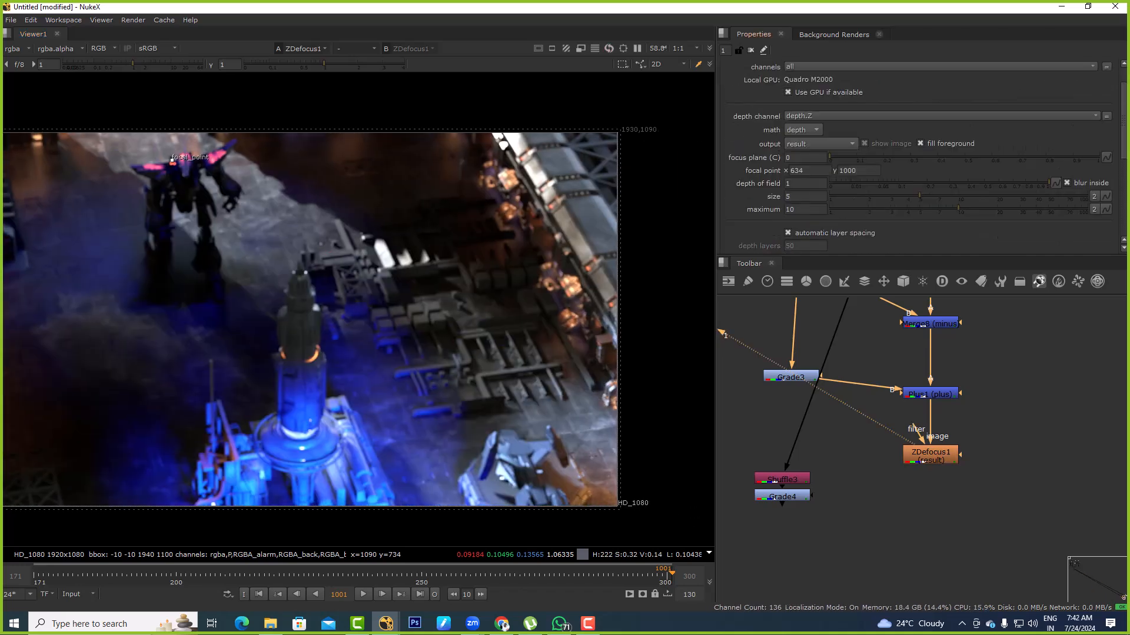
Try ZDefocus1 focus plane (C) values of 9 and 5000, and return it to 0
double_click(805, 158)
text(9)
key(Return)
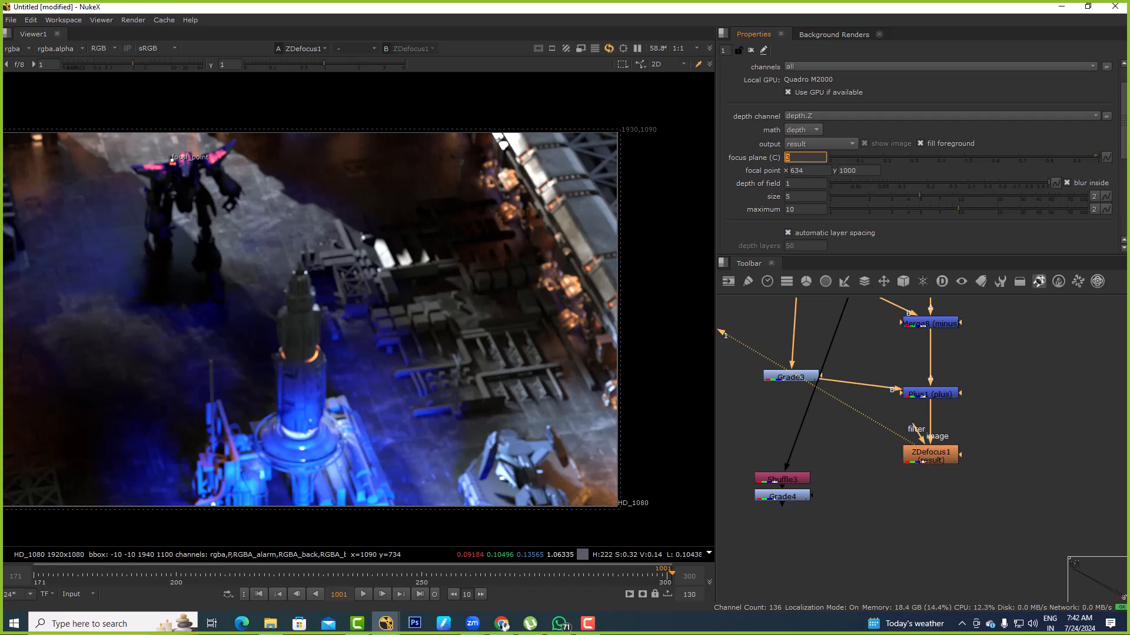
key(Return)
text(5000)
key(Return)
text(0)
key(Return)
Try a ZDefocus1 maximum value of 100 and undo it
text(0)
key(Return)
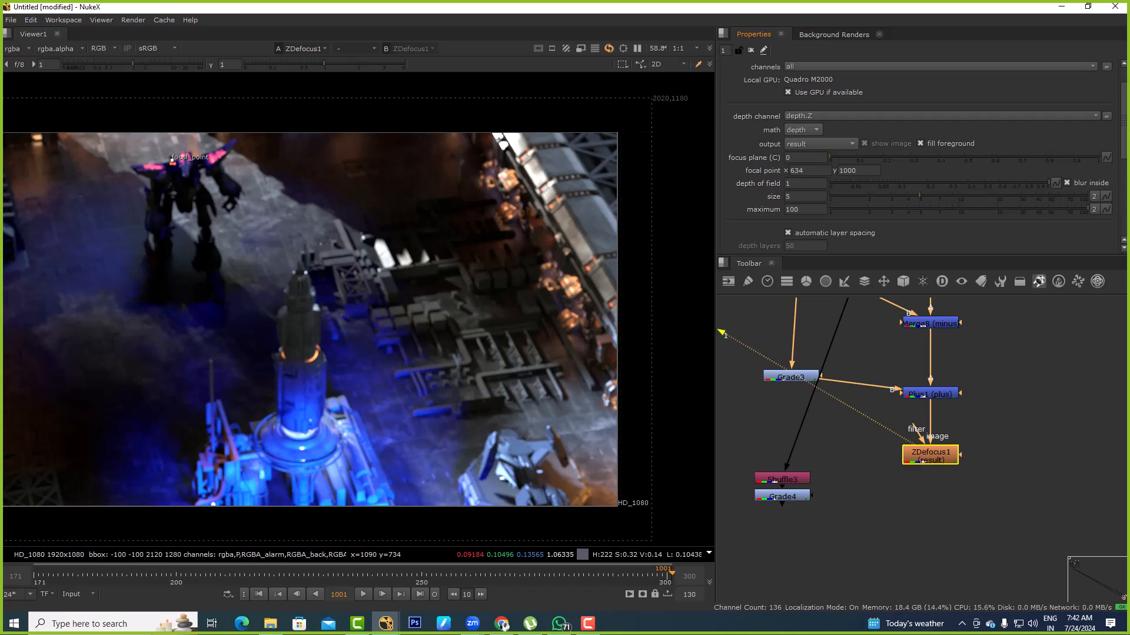
key(ctrl+z)
Try the image filter type in ZDefocus1
scroll(918, 159, down, 4)
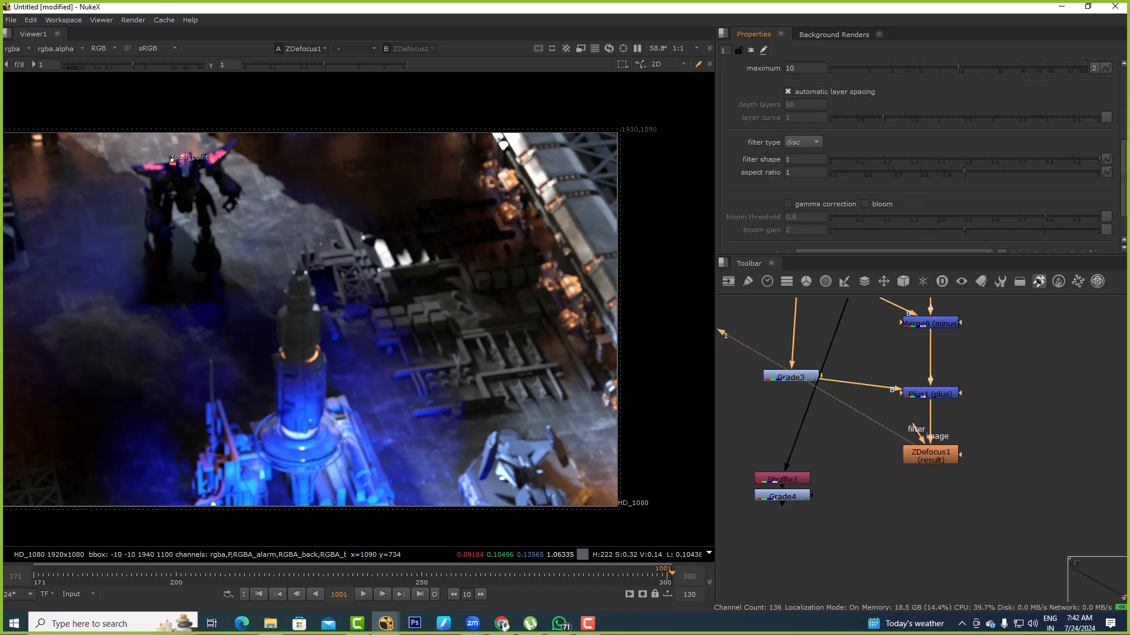
click(803, 142)
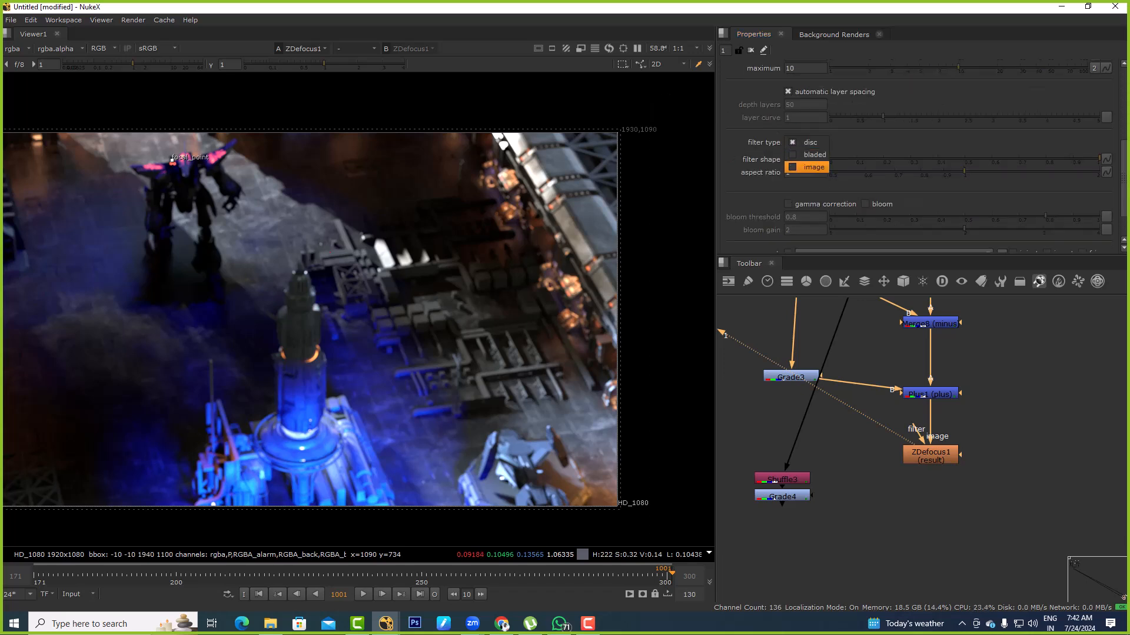
click(813, 167)
scroll(917, 167, up, 5)
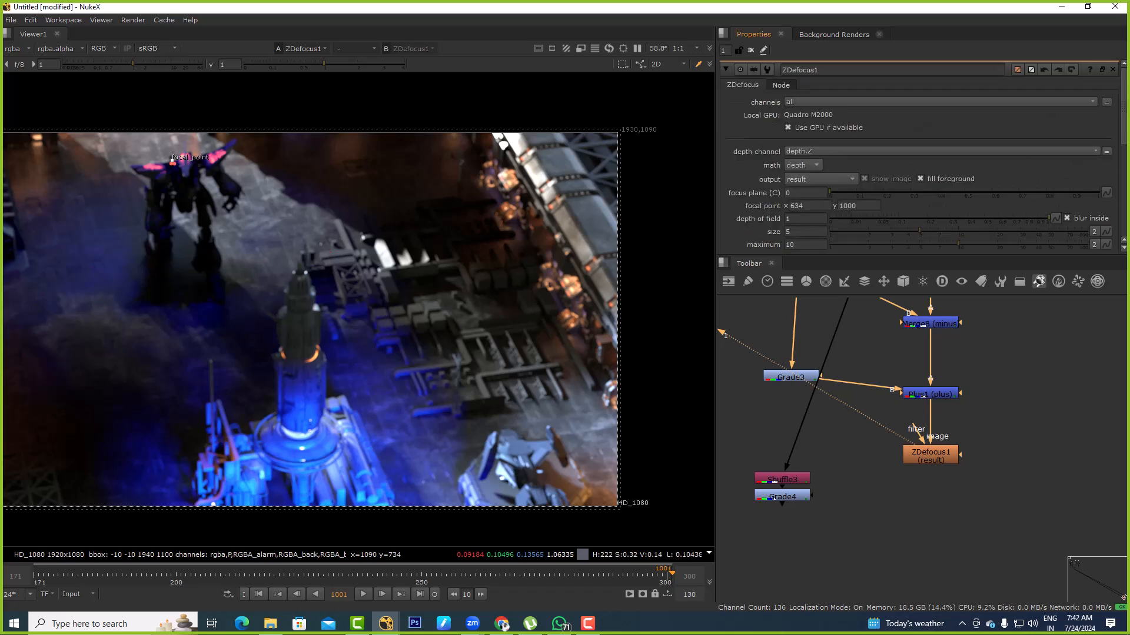
Try the direct, far=0 and far=1 math modes in ZDefocus1
click(803, 166)
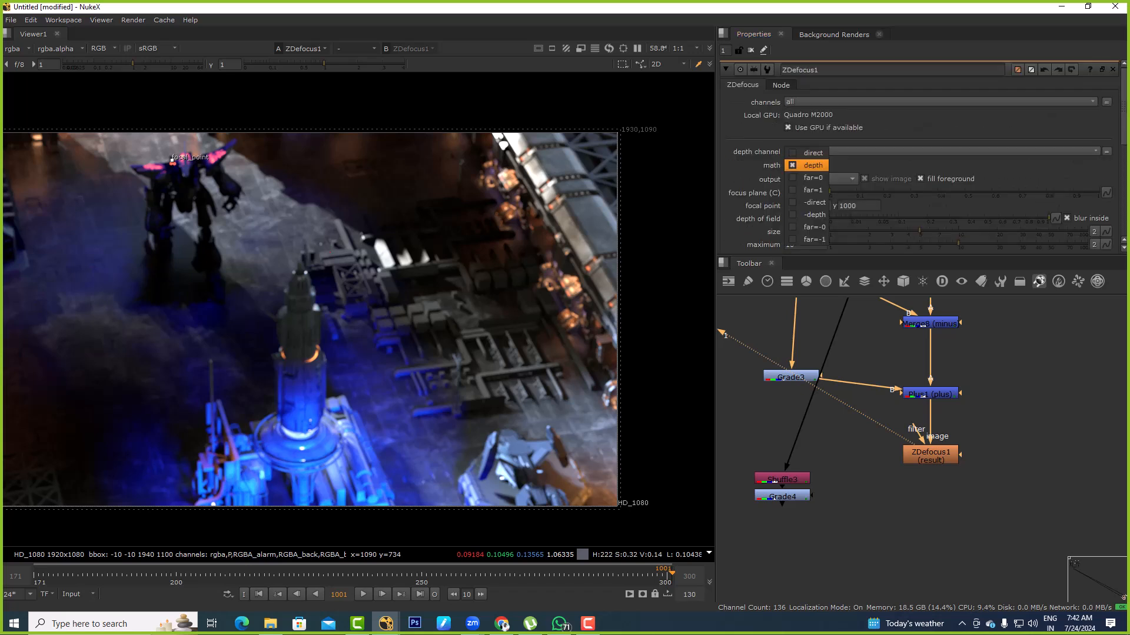
click(812, 152)
click(803, 165)
click(812, 178)
click(803, 166)
click(813, 190)
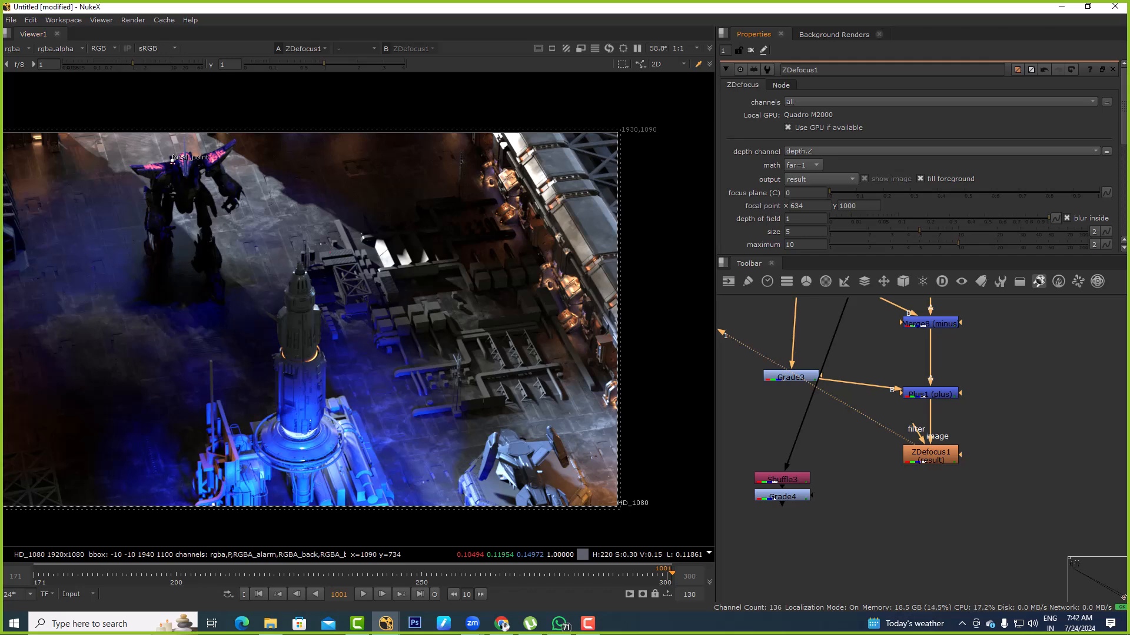
Try the focal point on the girder structure, undo it, and return the ZDefocus1 math mode to depth
drag(172, 159, 607, 184)
key(ctrl+z)
click(803, 165)
click(803, 140)
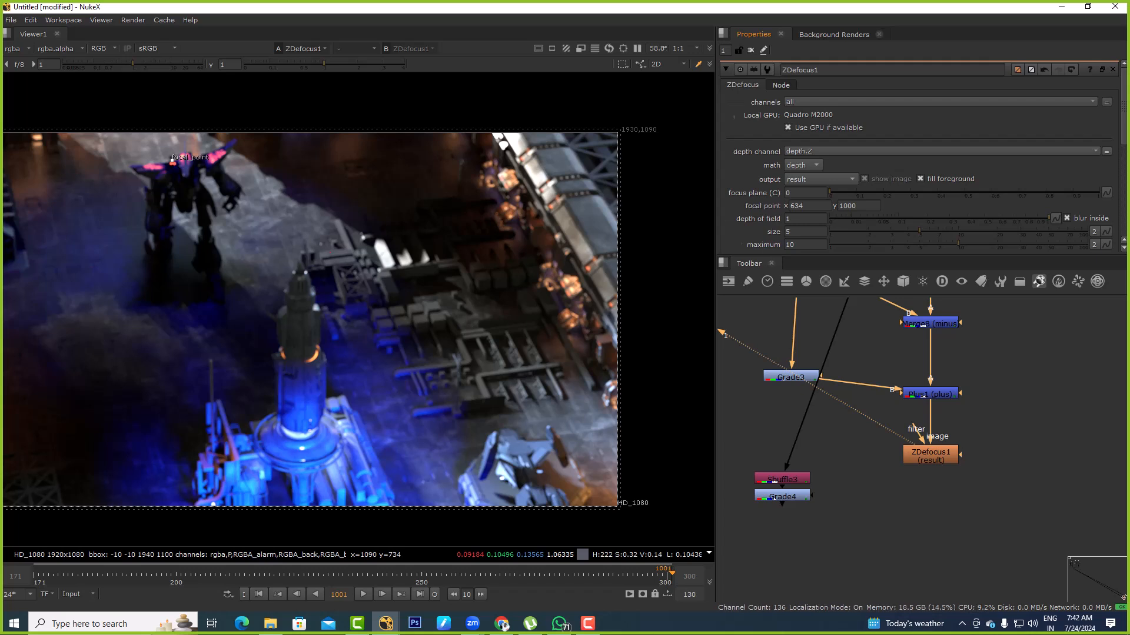
scroll(917, 153, down, 3)
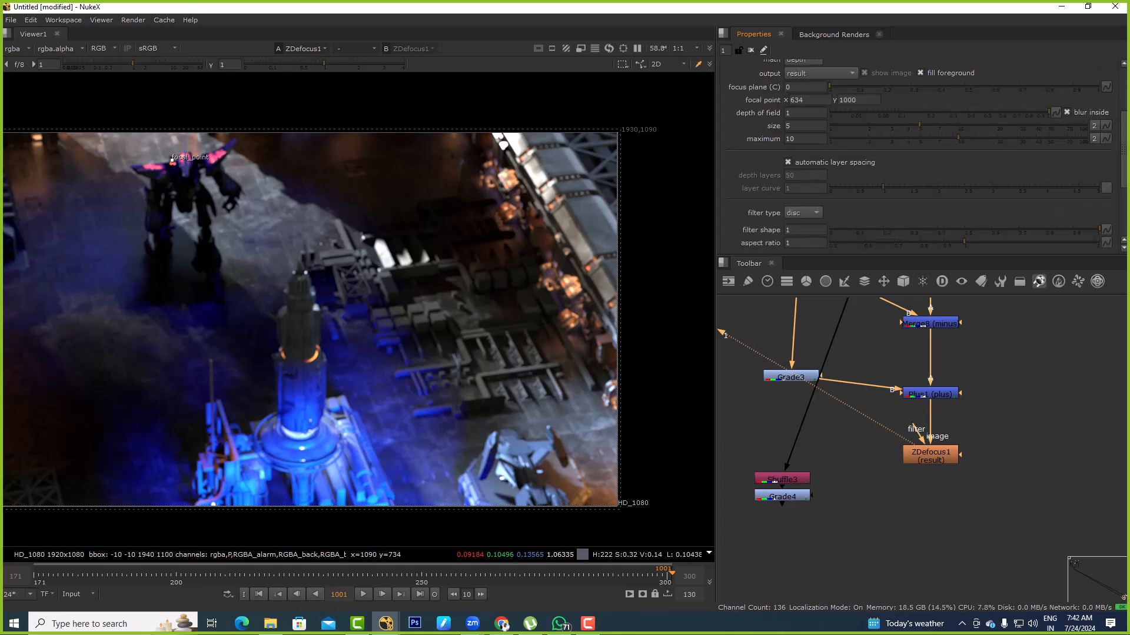
Try the ZDefocus1 focal point at several spots in the scene, ending at about x 1660, y 628
double_click(930, 455)
click(863, 459)
middle_drag(329, 252, 585, 283)
scroll(376, 405, down, 1)
drag(419, 224, 494, 419)
middle_drag(493, 420, 348, 301)
drag(349, 300, 575, 213)
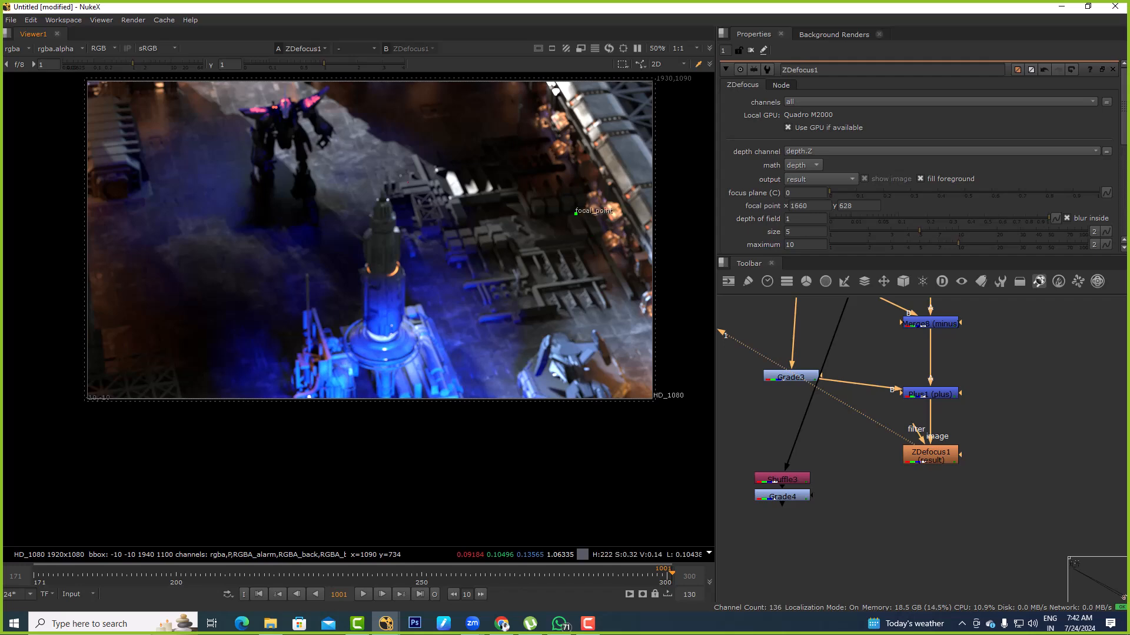
View the original Read6 image in the viewer
scroll(875, 508, down, 5)
scroll(873, 406, up, 5)
click(901, 349)
key(1)
middle_drag(929, 441, 898, 313)
click(887, 490)
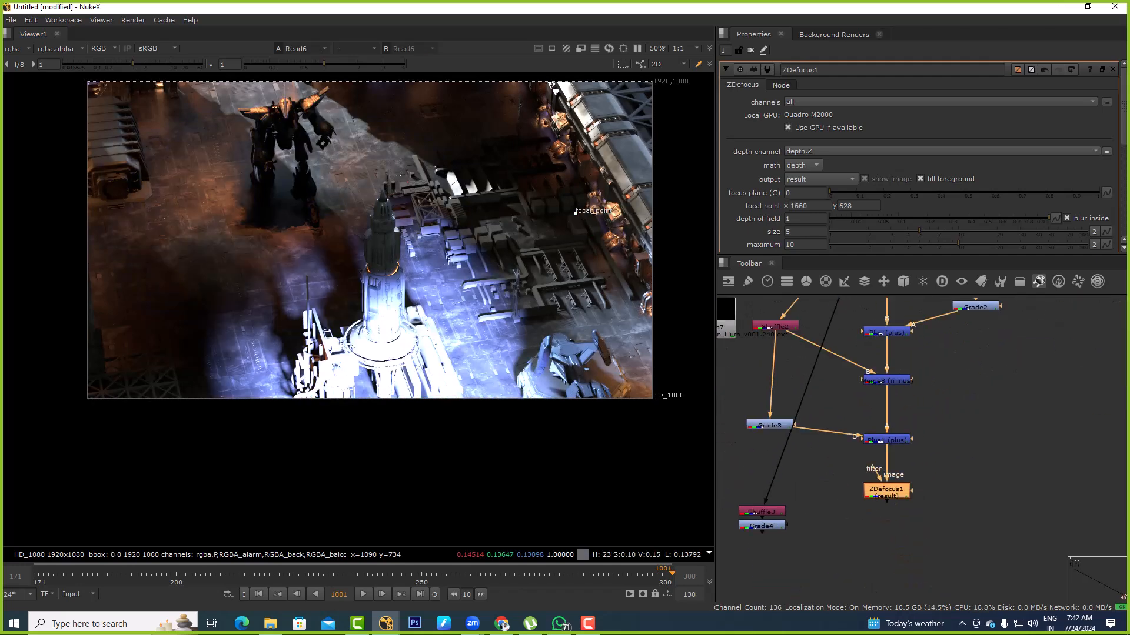
View the Plus1 composite and delete the ZDefocus1 node
click(877, 440)
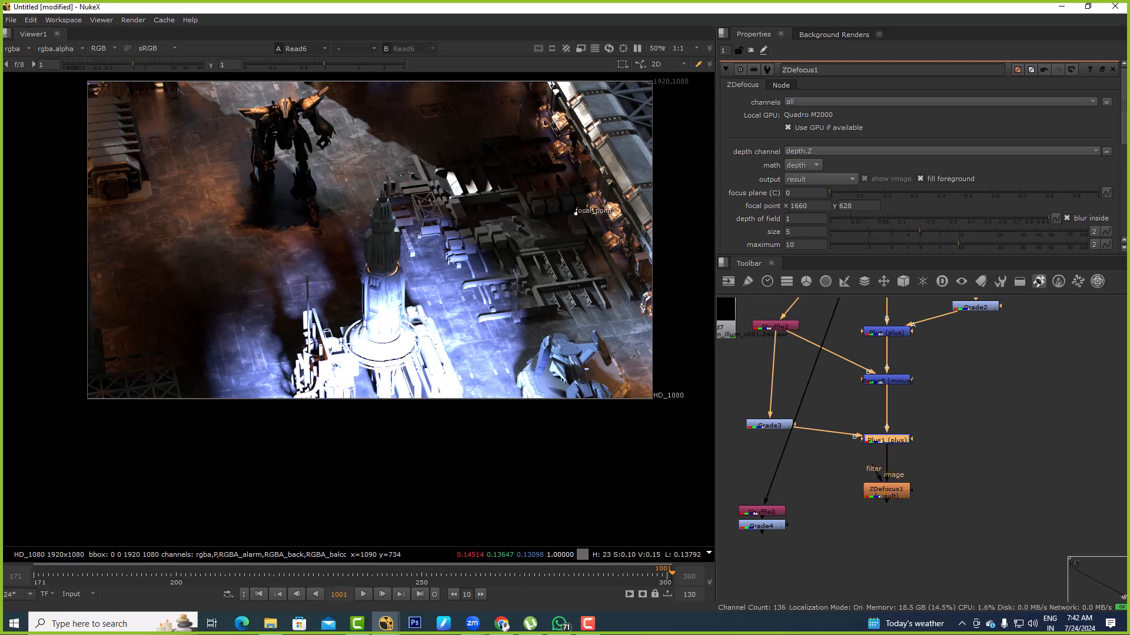
key(1)
click(886, 490)
key(Delete)
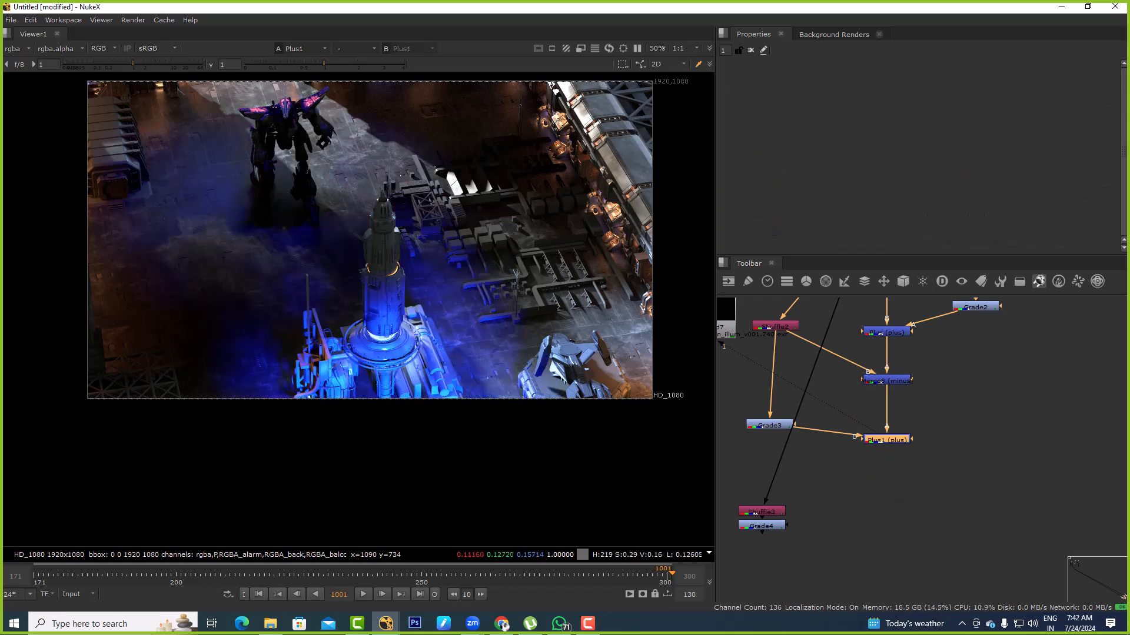
View the Grade4 depth output and check its alpha channel
mouse_move(940, 405)
mouse_down()
mouse_move(782, 528)
mouse_move(764, 470)
mouse_up()
click(815, 498)
click(762, 526)
key(1)
click(815, 500)
key(a)
key(a)
Add a Keyer node after Grade4
click(765, 513)
click(764, 483)
key(Tab)
text(keyer)
key(Return)
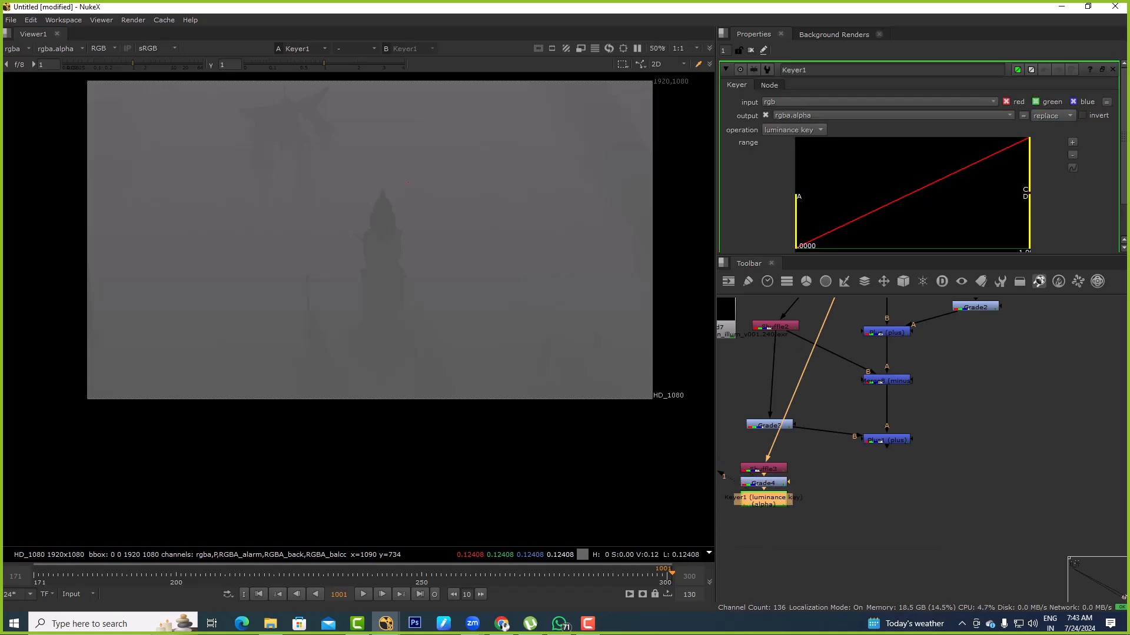
Try raising Keyer1's lower range limit A to about .391, view the alpha channel, and undo the range change
drag(796, 222, 942, 223)
key(a)
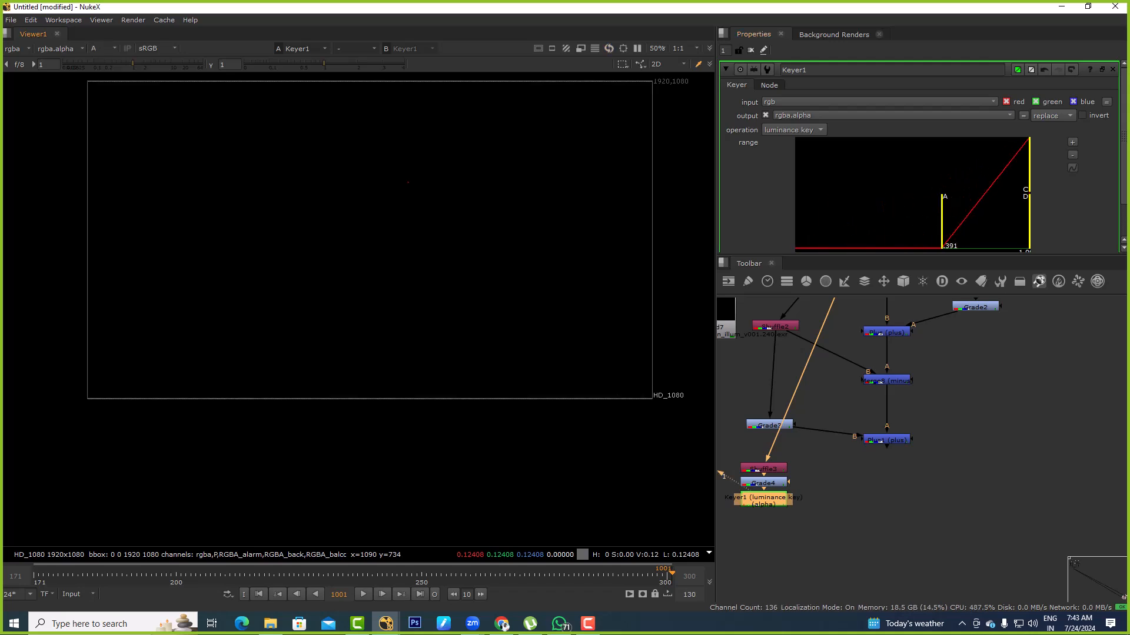
key(ctrl+z)
key(ctrl+z)
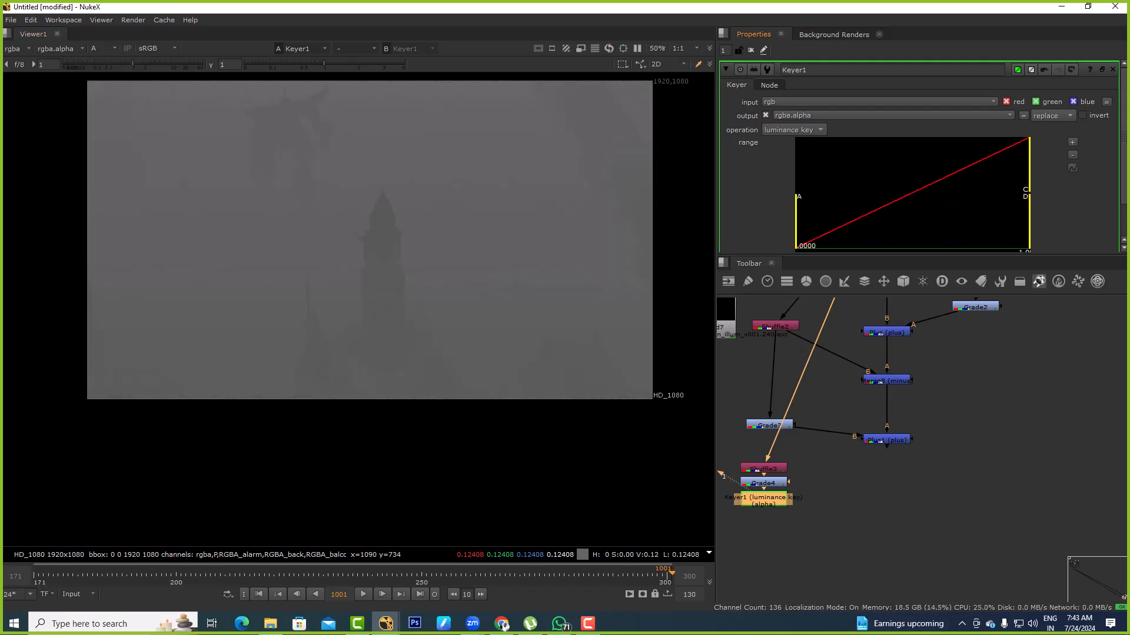
Adjust Keyer1's luminance range to about .110 for A and .131 for B to increase the depth matte's contrast
drag(1028, 177, 899, 176)
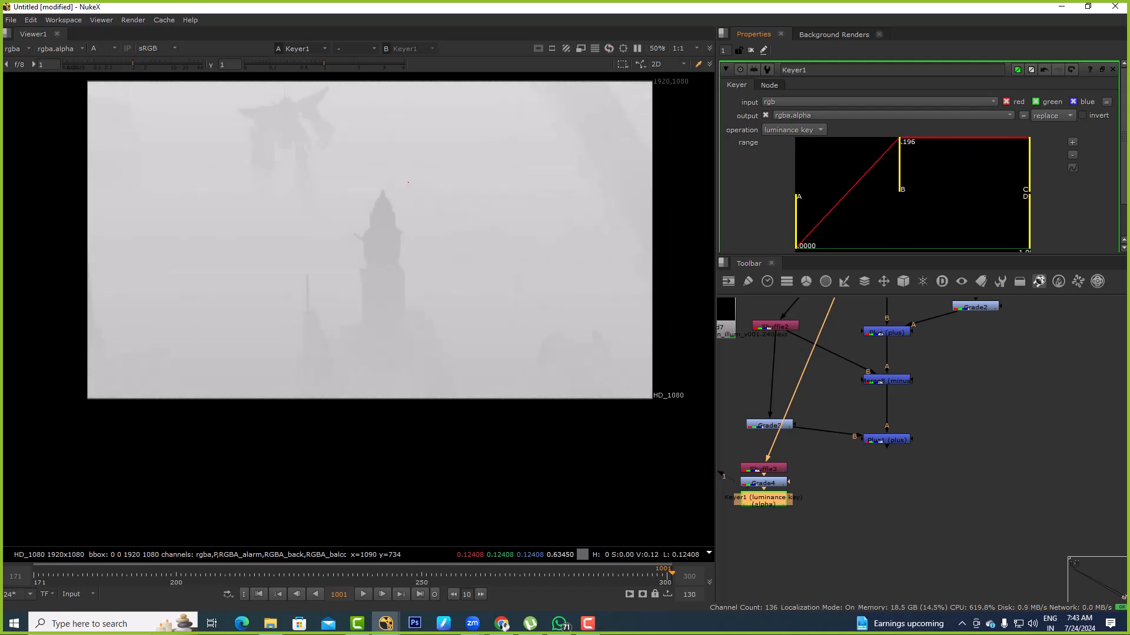
drag(796, 223, 875, 222)
drag(899, 171, 961, 170)
drag(875, 223, 873, 222)
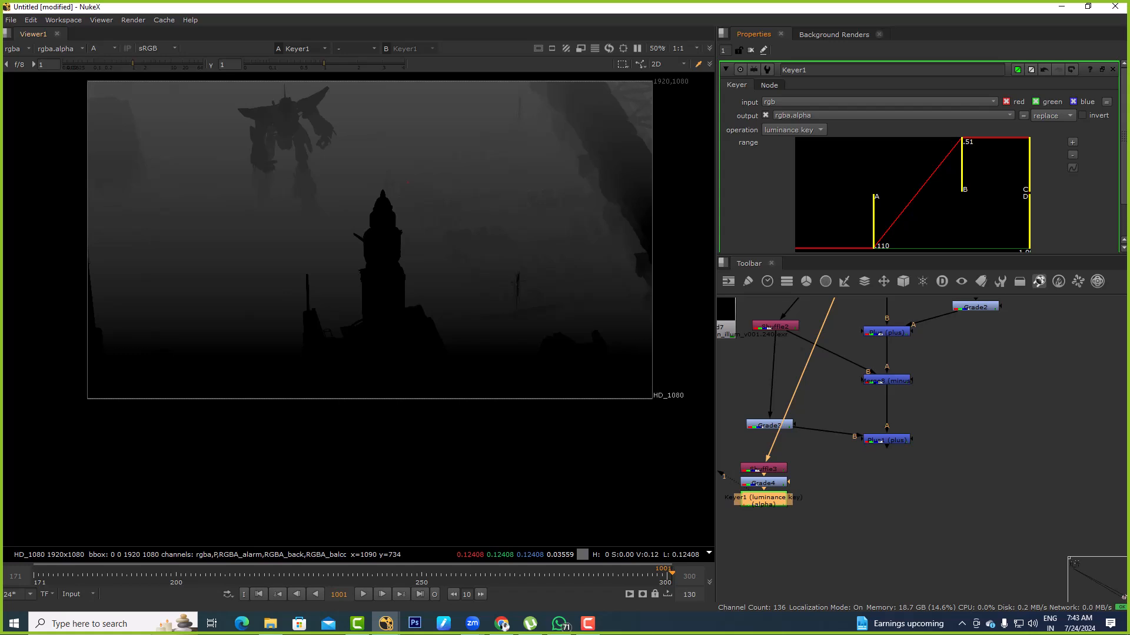
drag(962, 166, 880, 166)
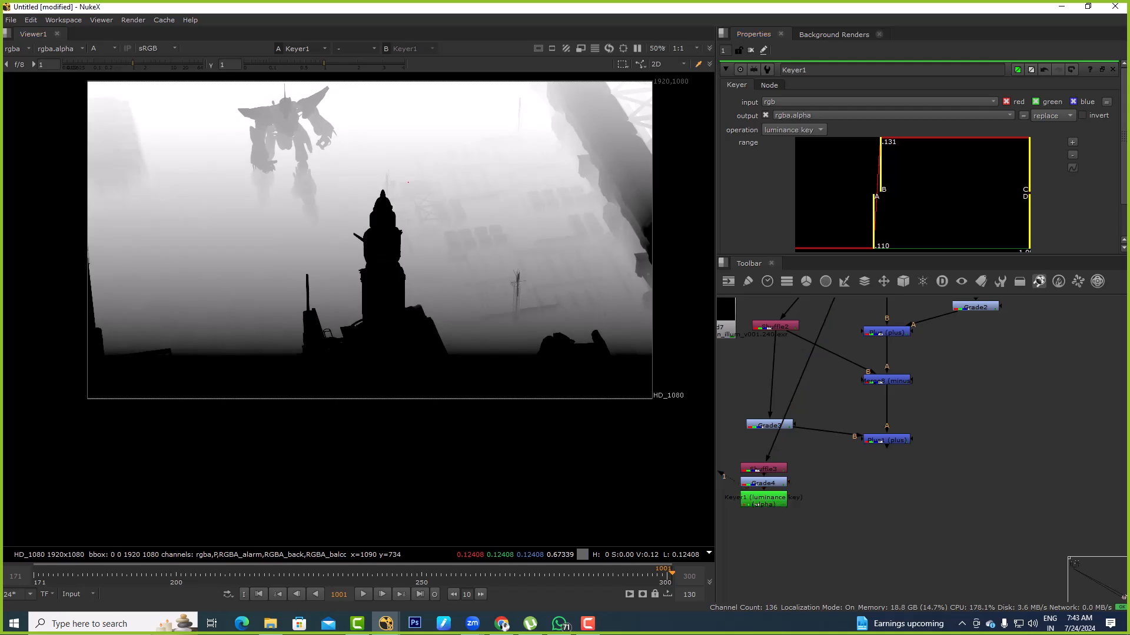
Add a Defocus node after Plus1 and connect its mask input to Keyer1
double_click(887, 440)
key(1)
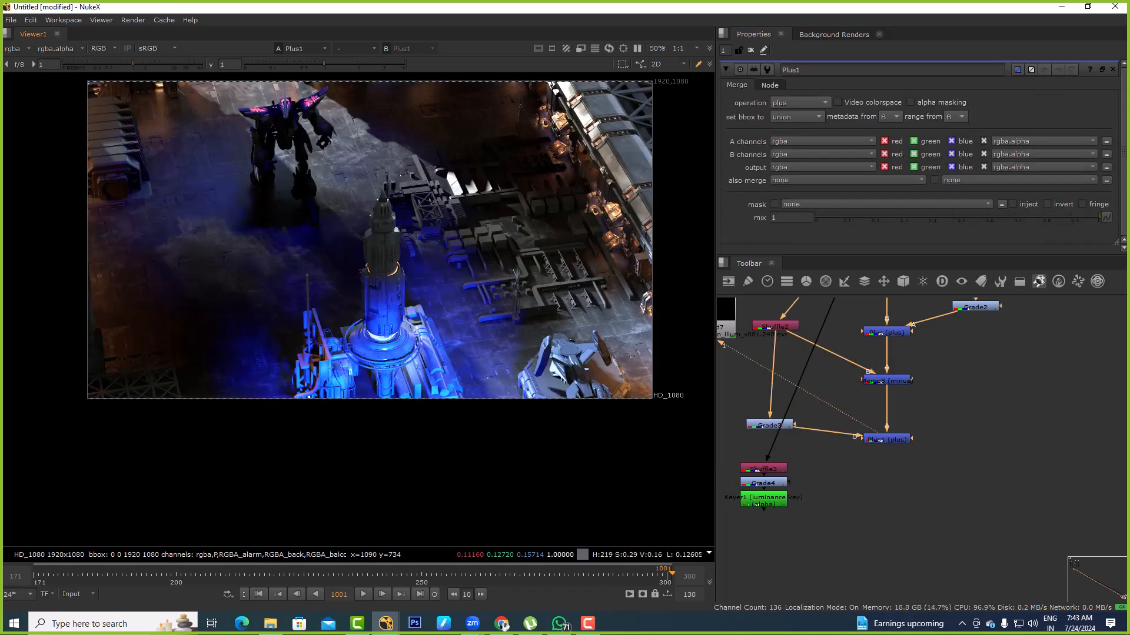
key(Tab)
text(defocus)
key(Return)
drag(840, 463, 886, 441)
drag(877, 486, 778, 512)
drag(877, 486, 772, 500)
drag(852, 486, 886, 499)
View the Defocus2 output, set its defocus to 27, and inspect the blur around the robot
key(1)
click(935, 500)
click(887, 498)
drag(843, 115, 962, 115)
scroll(270, 171, up, 8)
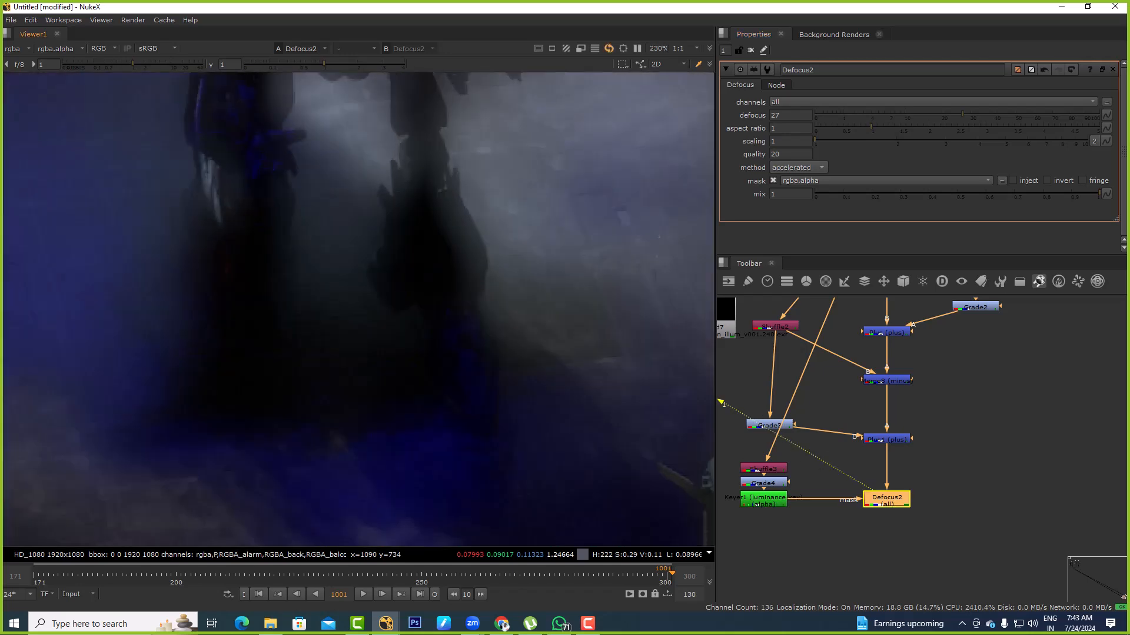
scroll(380, 141, down, 8)
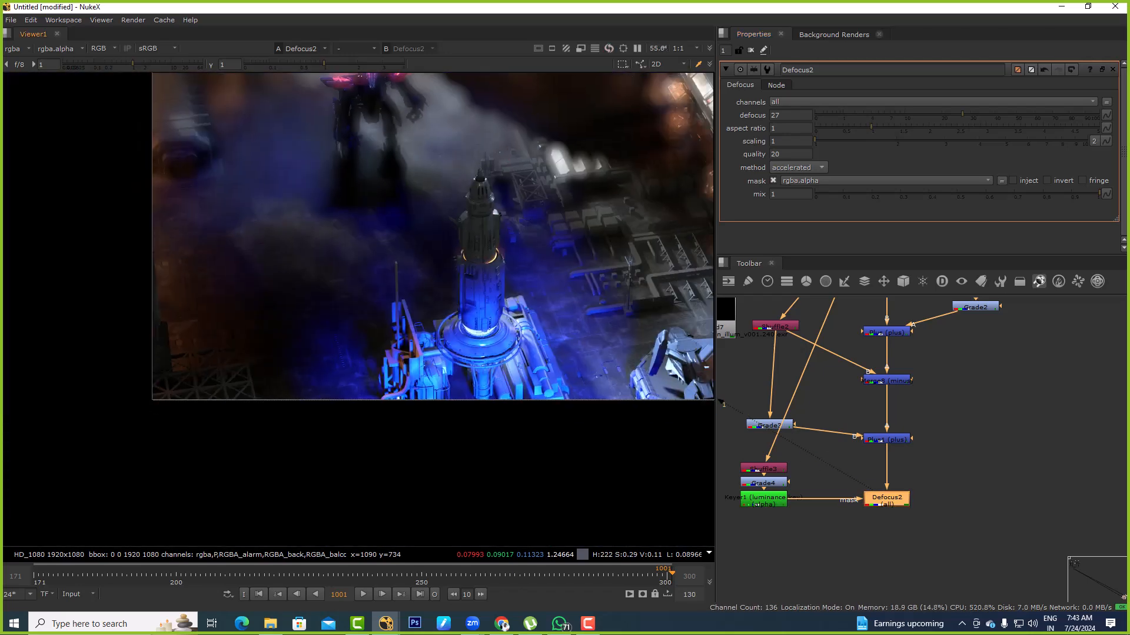
Delete the Defocus2 node and search the node list for iblur
key(Delete)
key(Tab)
text(ibl)
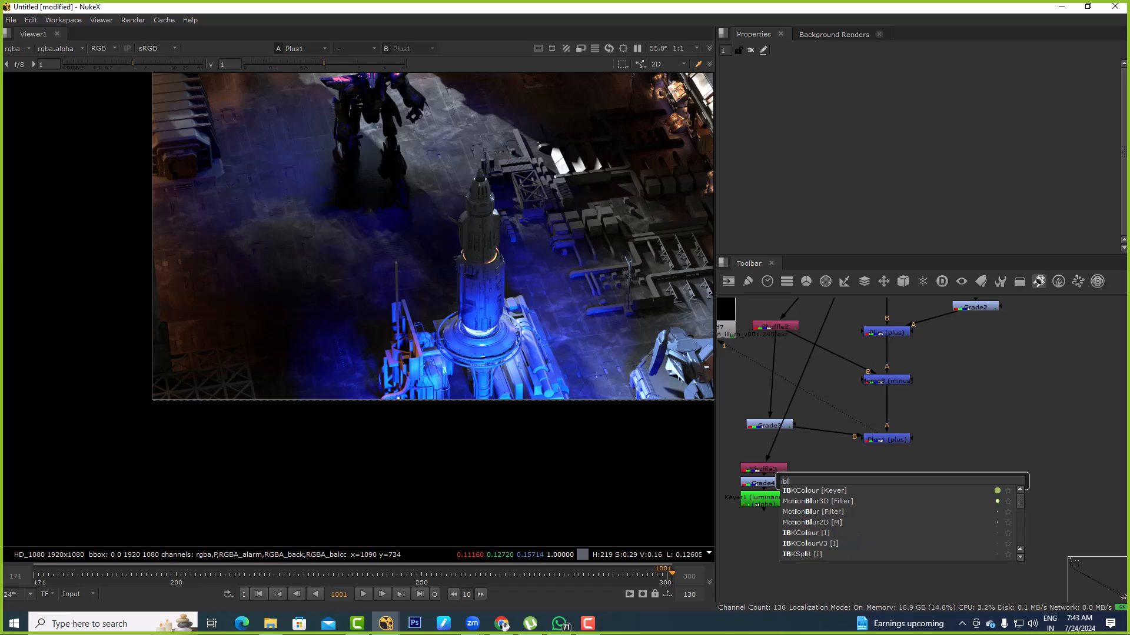
text(ur)
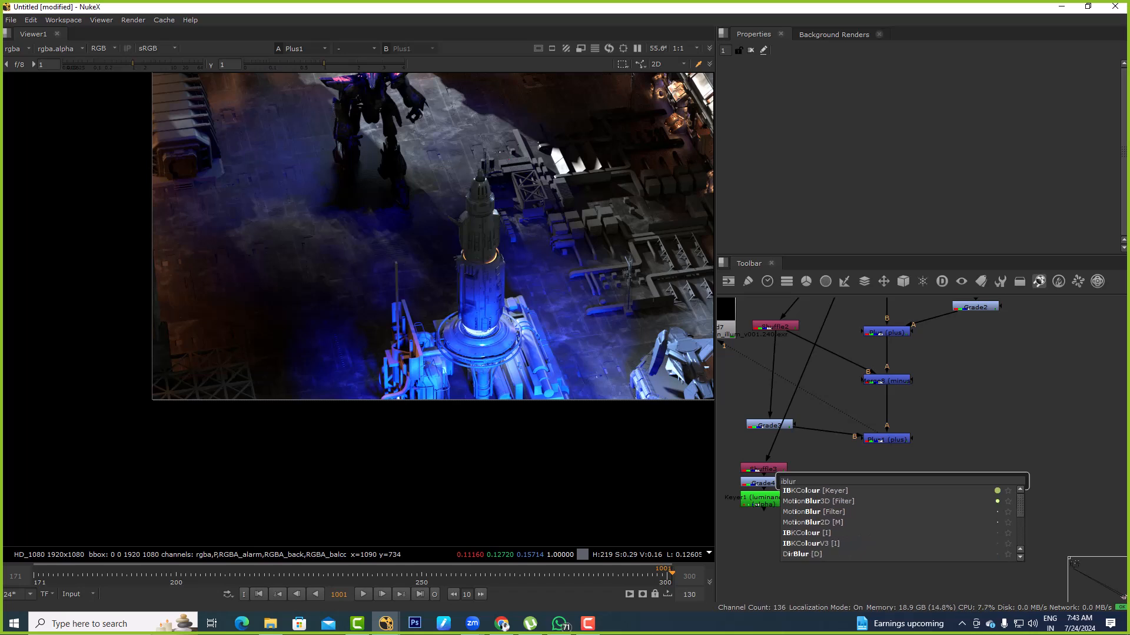
scroll(900, 523, down, 3)
key(Escape)
key(Escape)
Delete the depth branch of Shuffle3, Grade4 and Keyer1, and select the Read6 node
drag(934, 417, 841, 470)
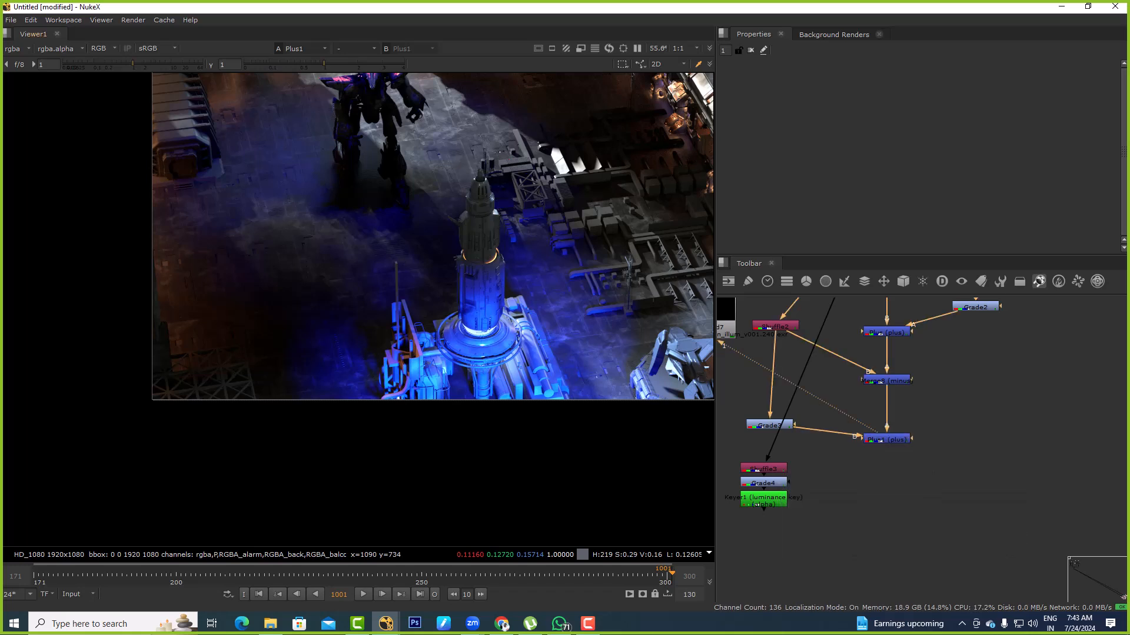
middle_drag(842, 469, 871, 489)
drag(848, 479, 718, 557)
key(Delete)
scroll(856, 471, down, 3)
middle_drag(891, 324, 844, 397)
scroll(844, 398, up, 2)
drag(844, 397, 857, 397)
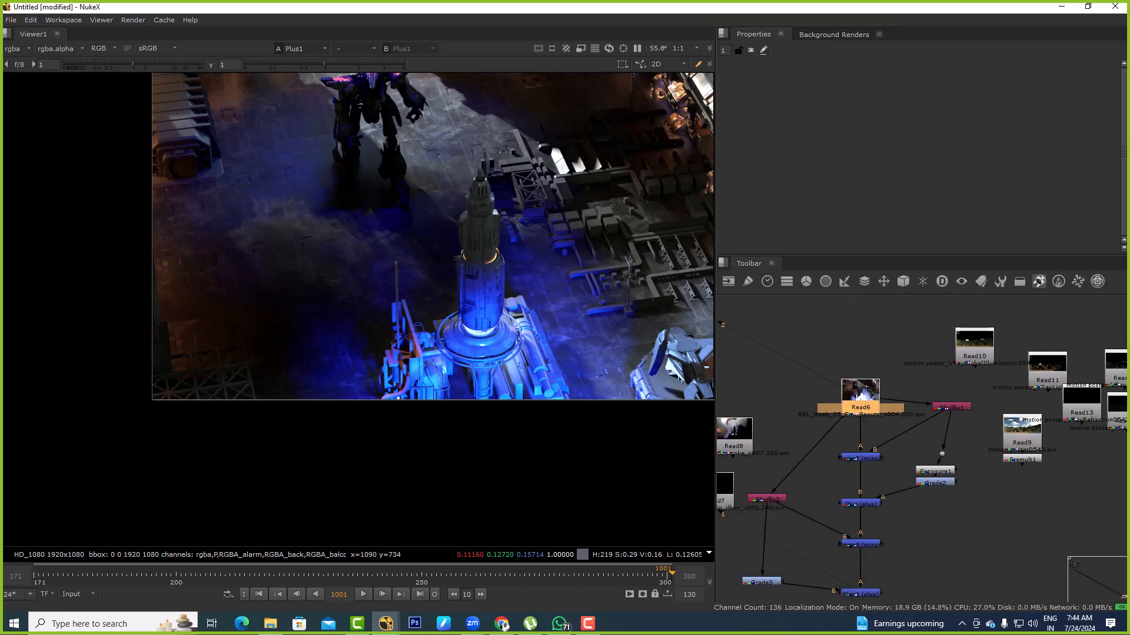
Compare the outputs of Read6, the shuffle node beside it and the first merge below it in the viewer
key(1)
key(f)
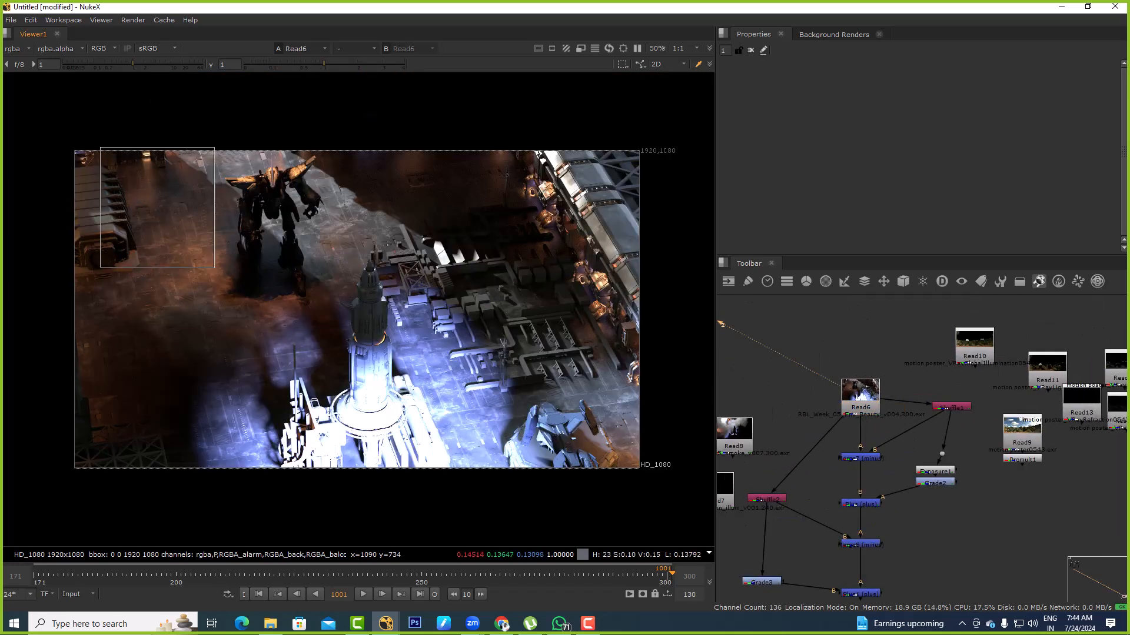
middle_drag(394, 252, 486, 235)
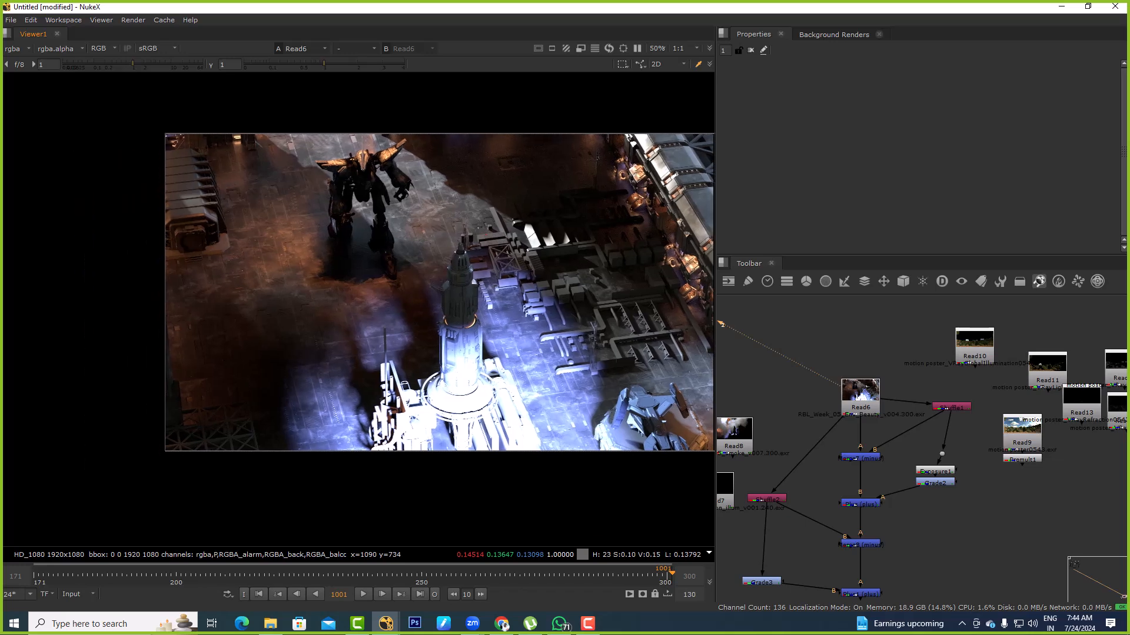
middle_drag(906, 412, 894, 373)
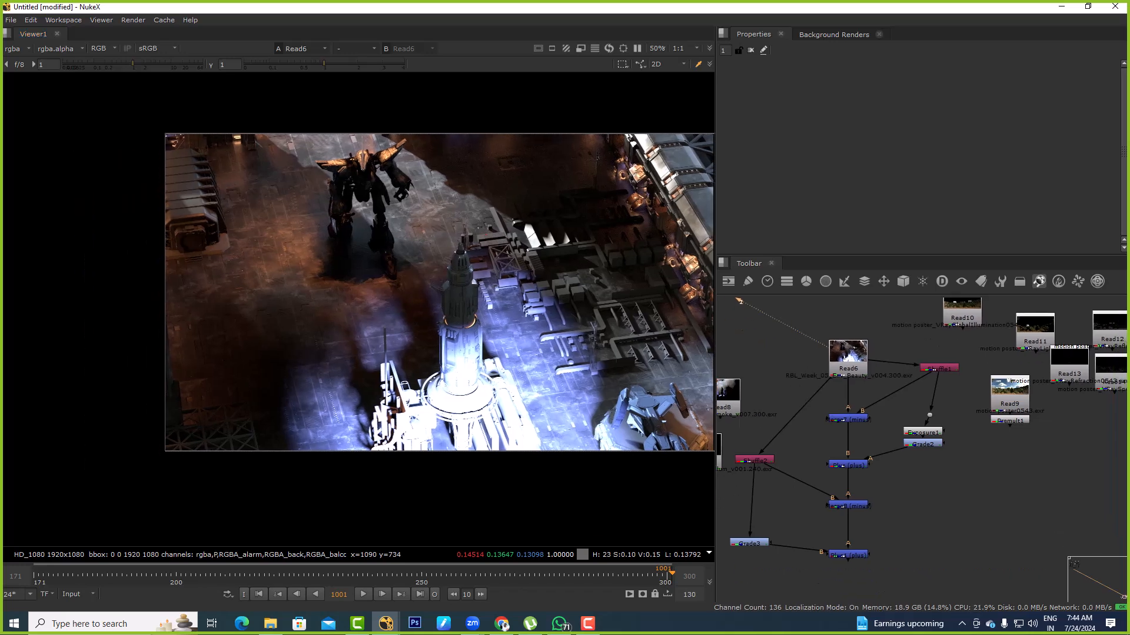
click(939, 368)
key(1)
click(848, 418)
key(1)
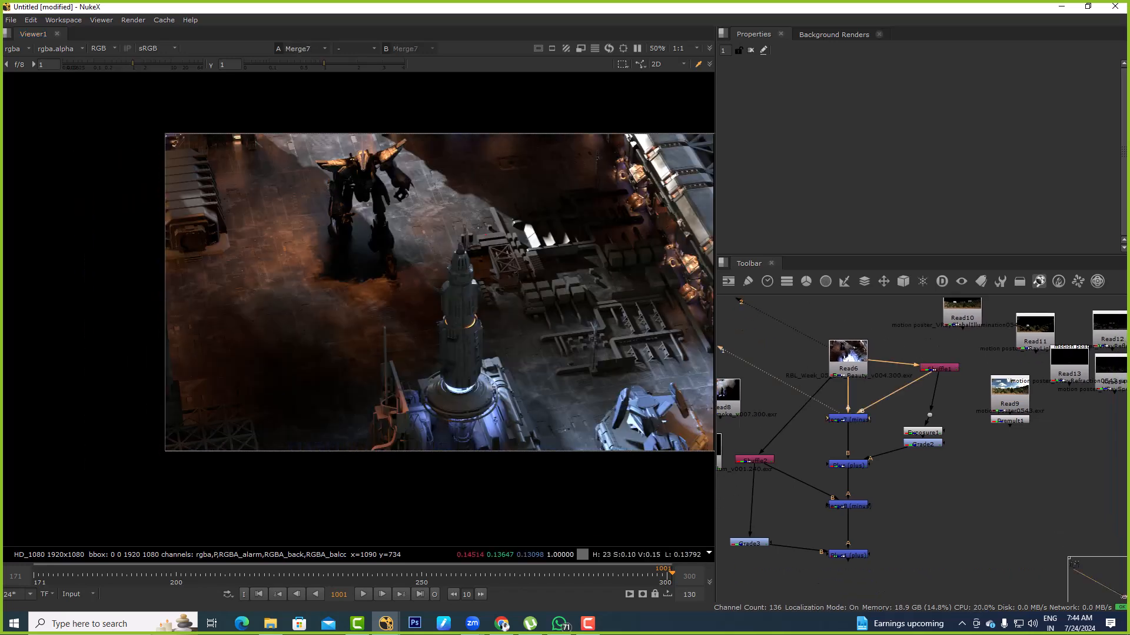
Paste a copy of the Read6 beauty render into an empty area of the node graph and view its output
middle_drag(869, 483, 850, 450)
scroll(851, 450, down, 3)
click(838, 380)
middle_drag(965, 408, 833, 412)
scroll(833, 411, down, 1)
middle_drag(985, 374, 842, 363)
key(ctrl+v)
scroll(841, 364, up, 3)
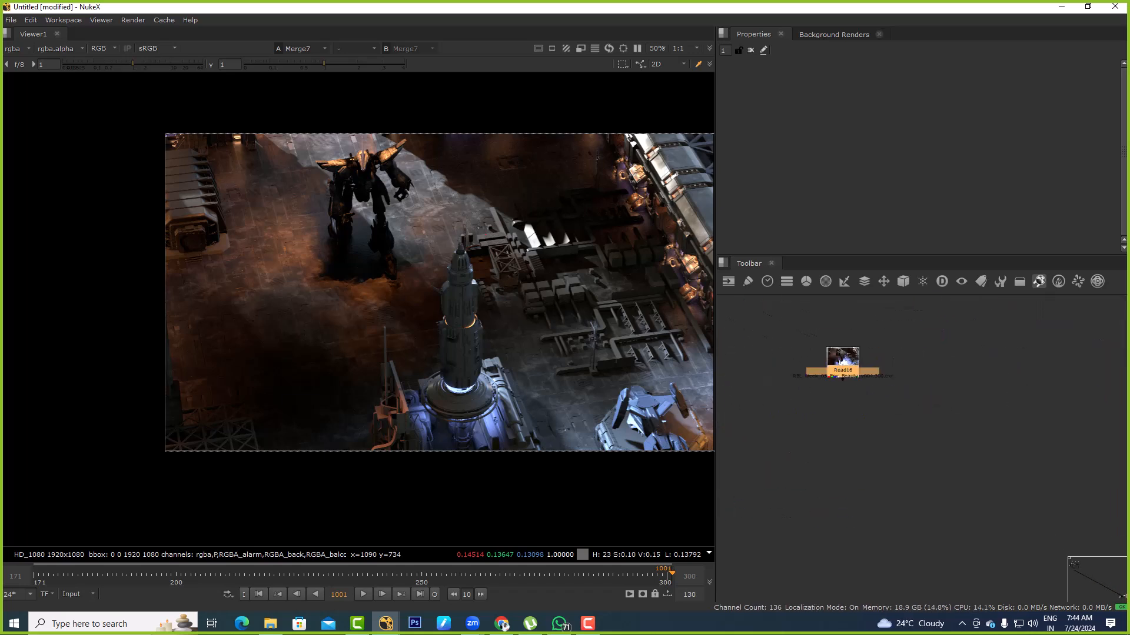
key(1)
click(864, 389)
scroll(861, 371, up, 2)
scroll(864, 377, up, 1)
Try to add a Shuffle node to Read16 with the lowercase command shuffle, and dismiss the resulting dialog
click(841, 367)
text(xSgh)
key(BackSpace)
key(BackSpace)
key(BackSpace)
text(shuffle)
key(Return)
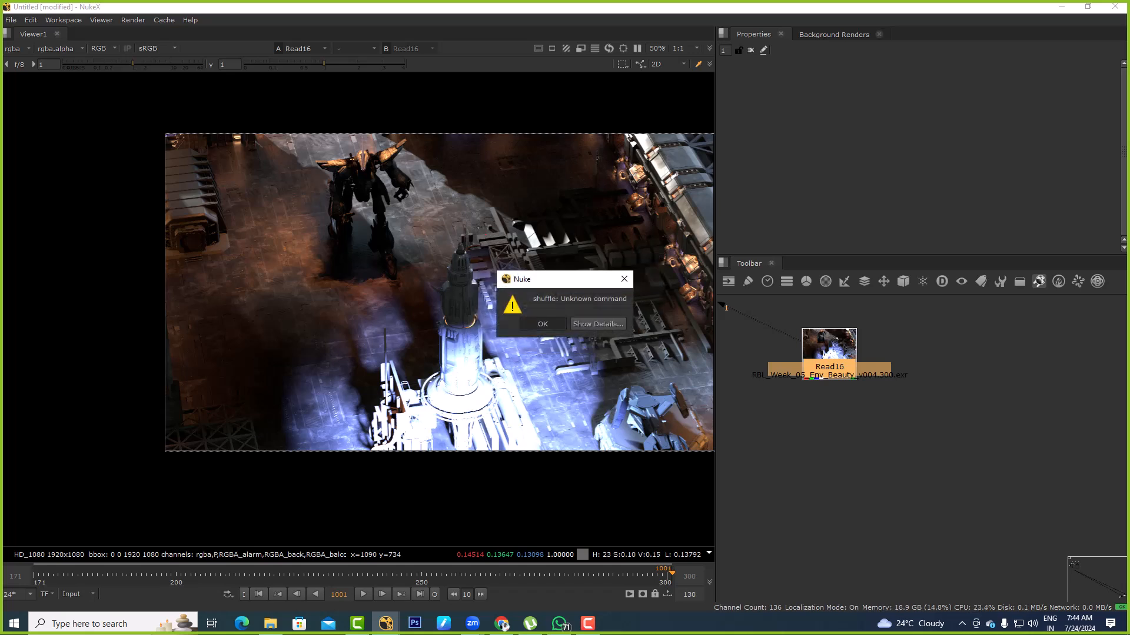
key(Return)
Add a Shuffle node to Read16 with the command Shuffle and fit the image in the viewer
text(xShuffle)
key(Return)
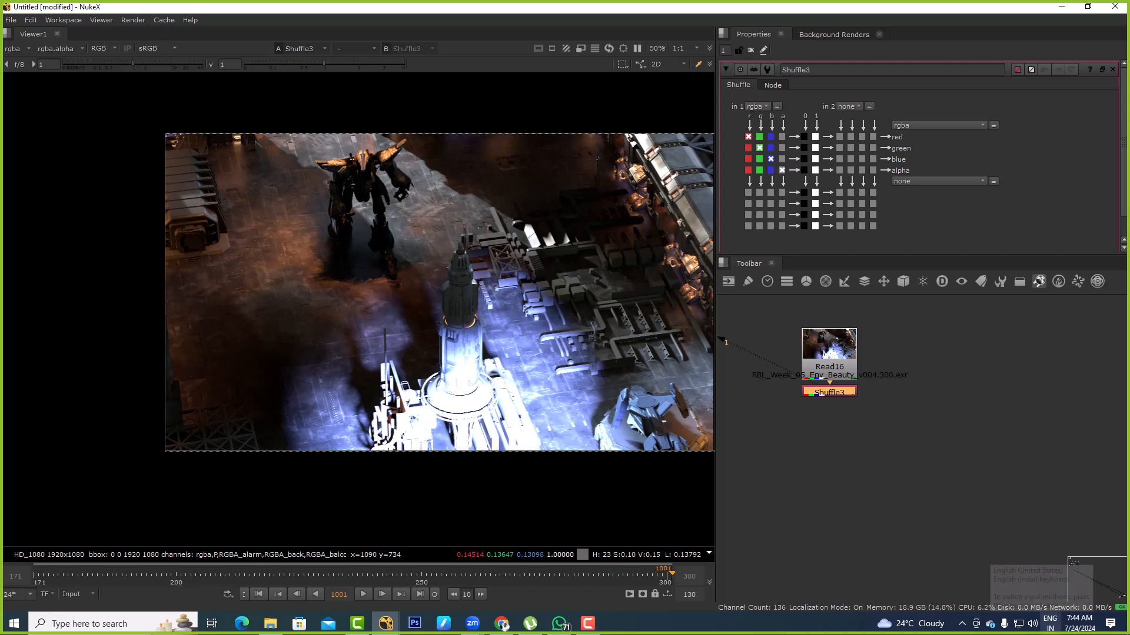
scroll(417, 417, down, 5)
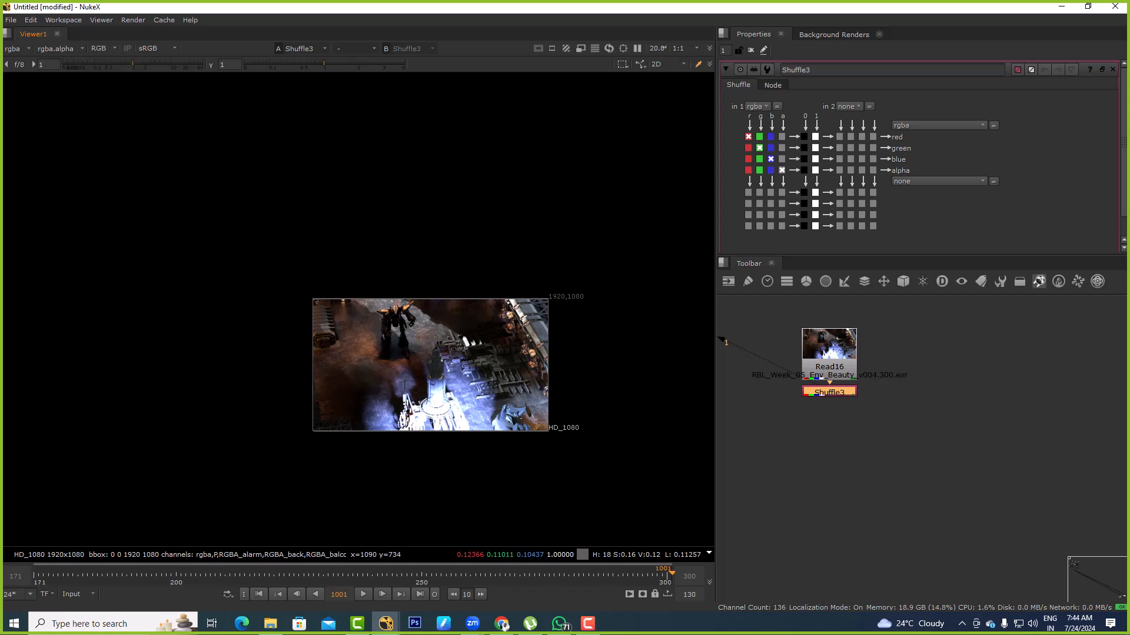
key(f)
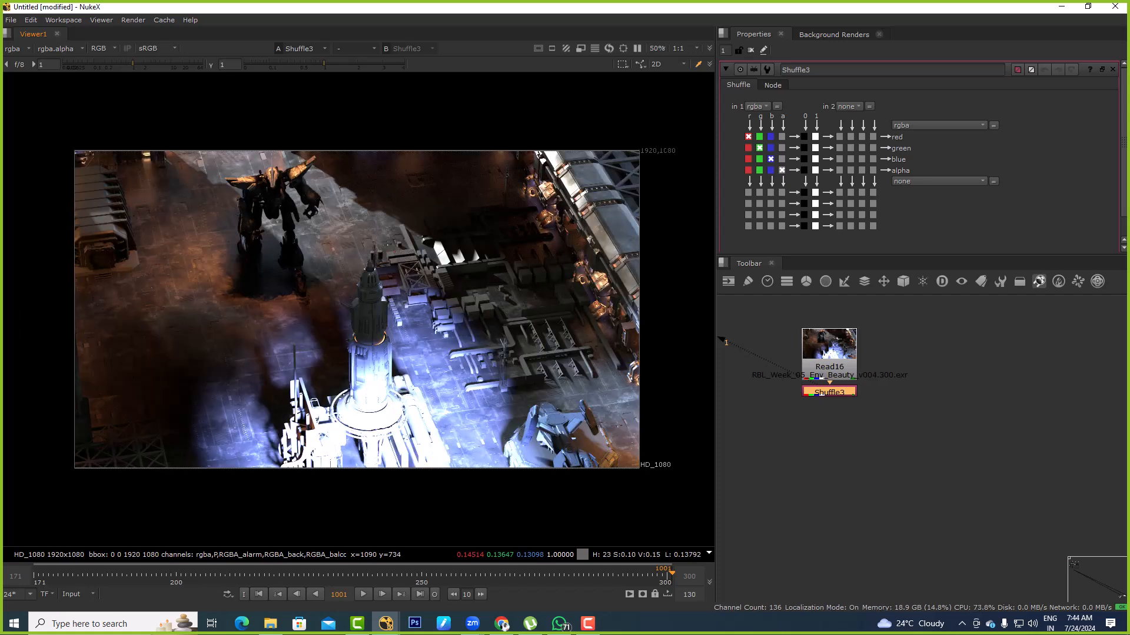
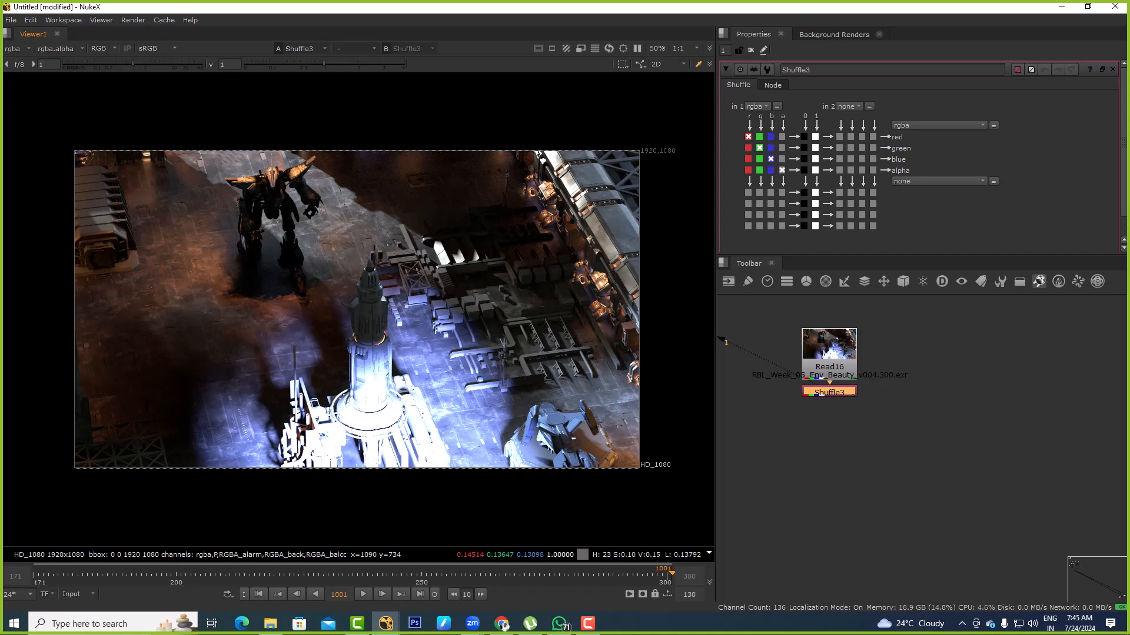
Move Read16 and its Shuffle node to a clear area, with the Shuffle node spaced directly below Read16
drag(829, 392, 914, 377)
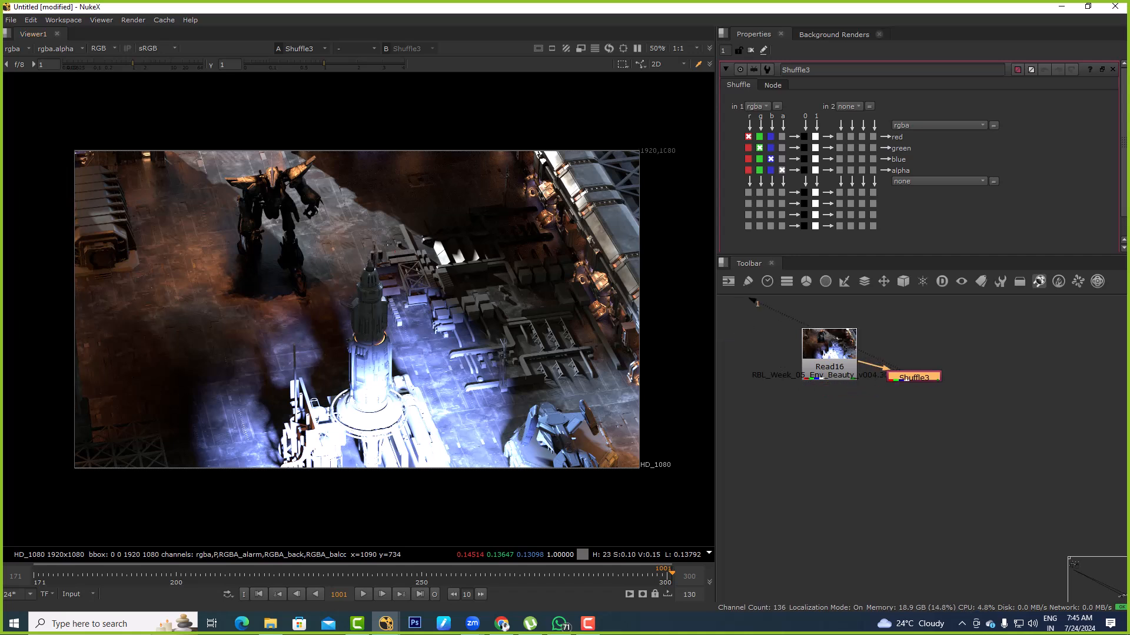
drag(112, 126, 451, 371)
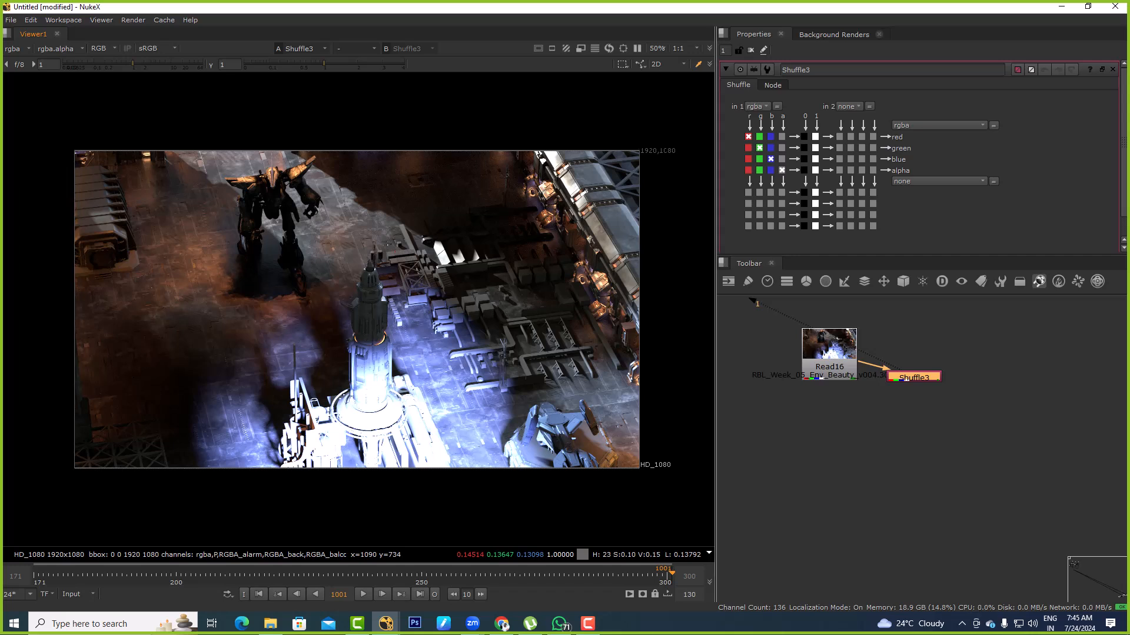
middle_drag(959, 298, 953, 368)
click(952, 369)
drag(814, 409, 913, 330)
drag(906, 446, 921, 394)
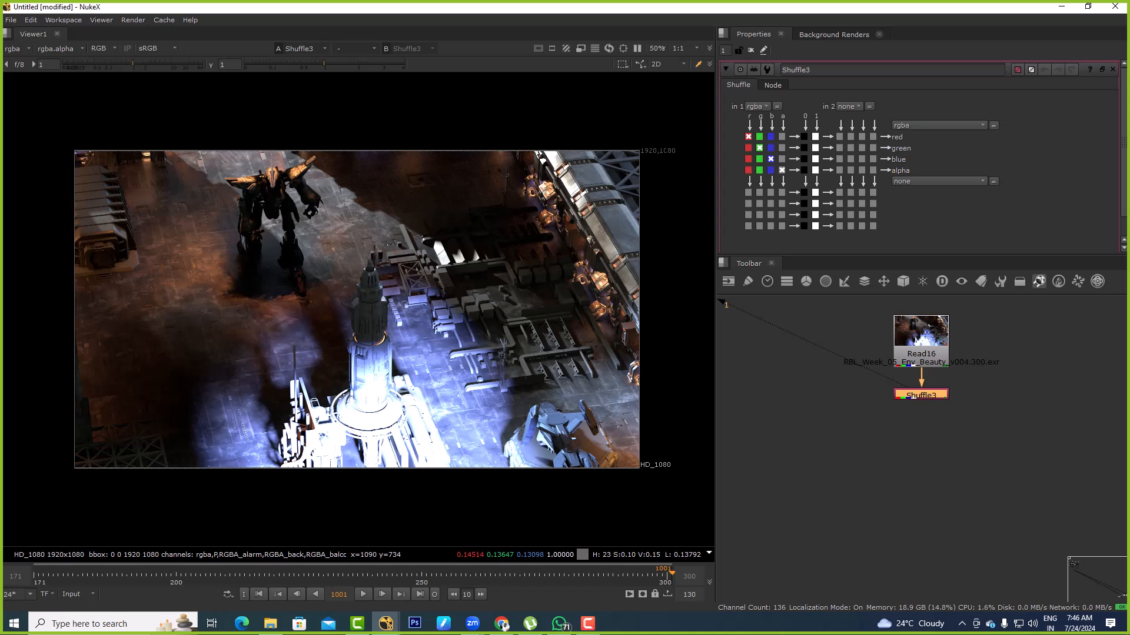
Review the properties of Read16 and its Shuffle node, and inspect the robot closely in the viewer
click(918, 347)
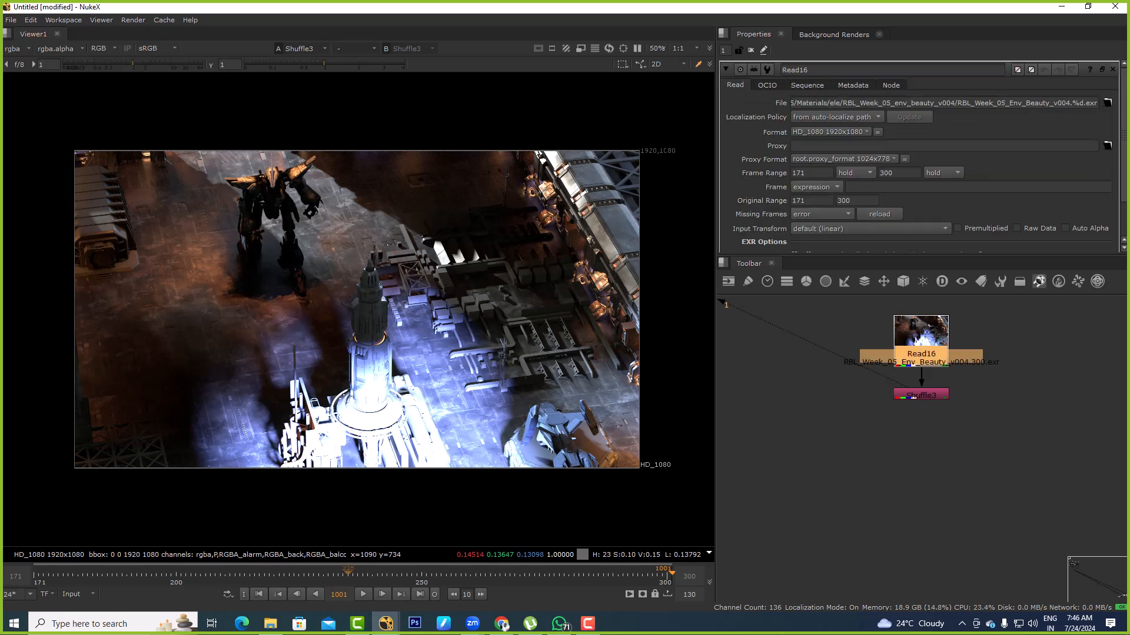
double_click(921, 395)
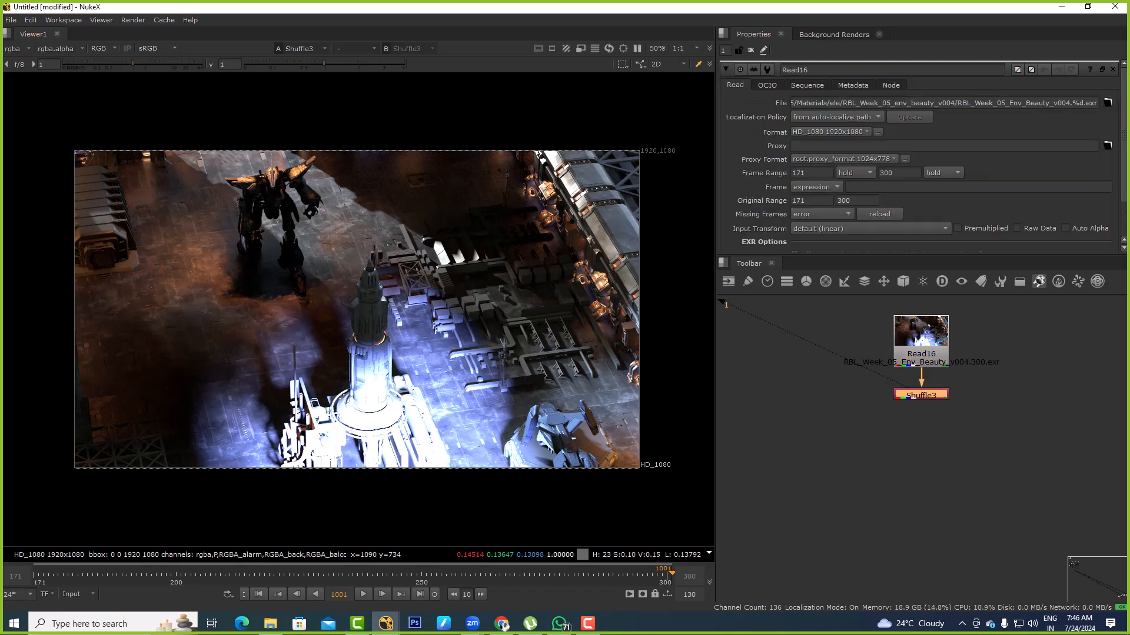
click(964, 438)
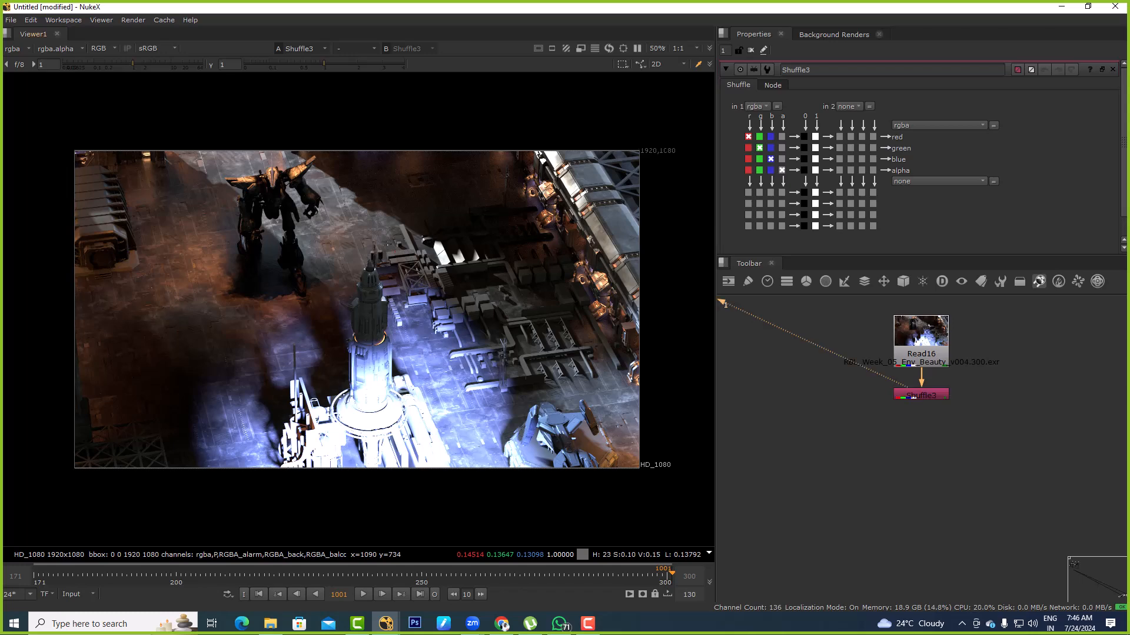
scroll(249, 151, up, 5)
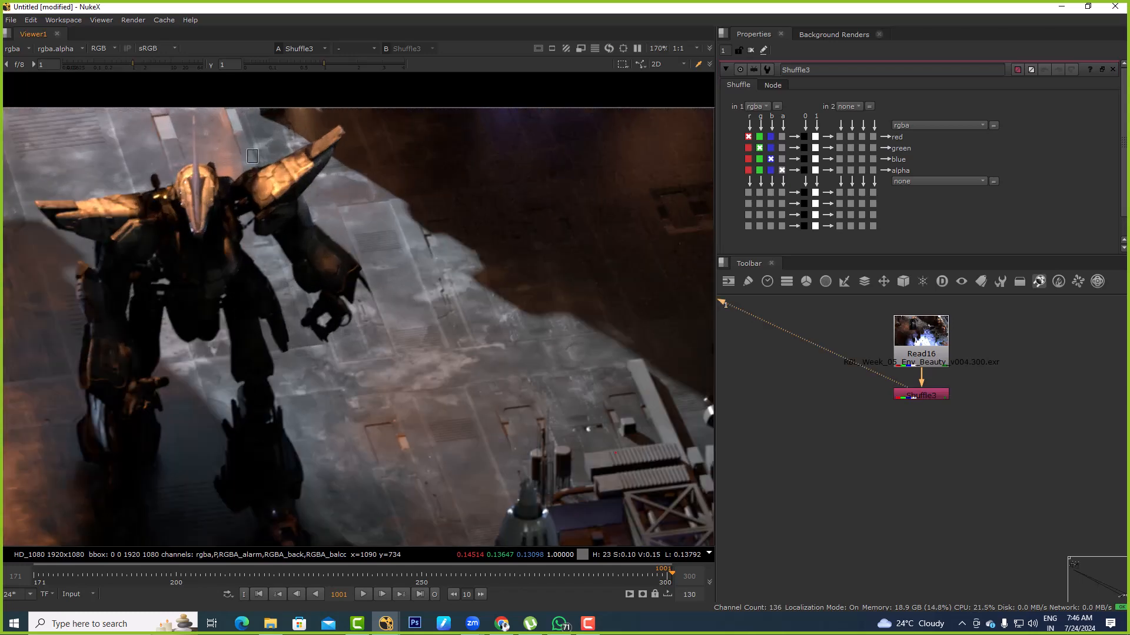
scroll(249, 152, down, 5)
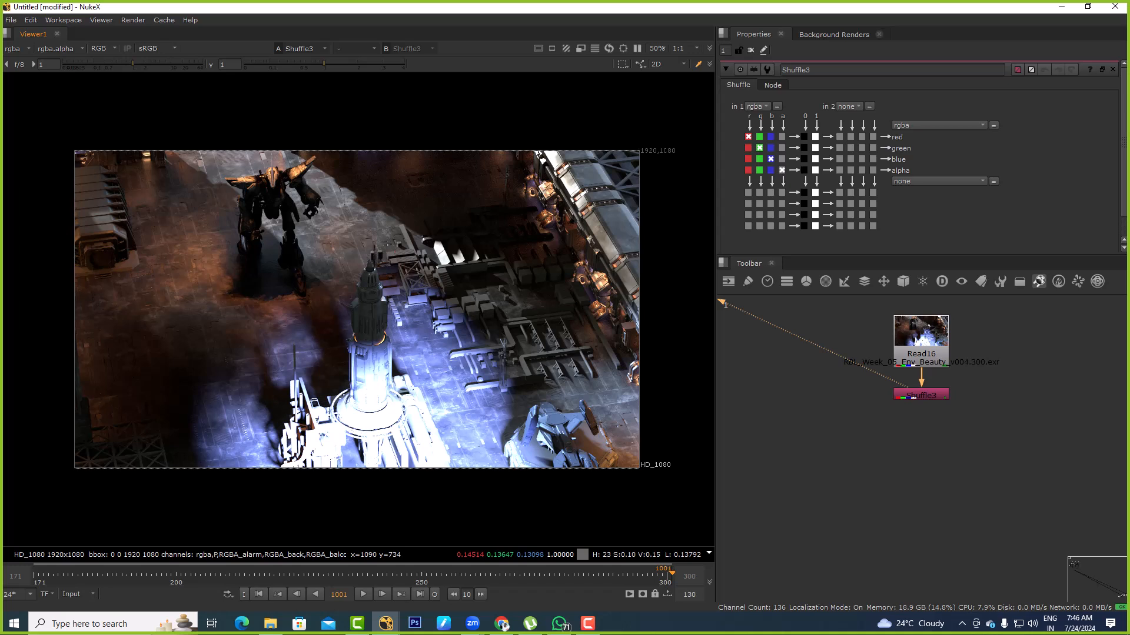
Add a Cryptomatte node fed by Read16 and view its output
key(Tab)
text(cryp)
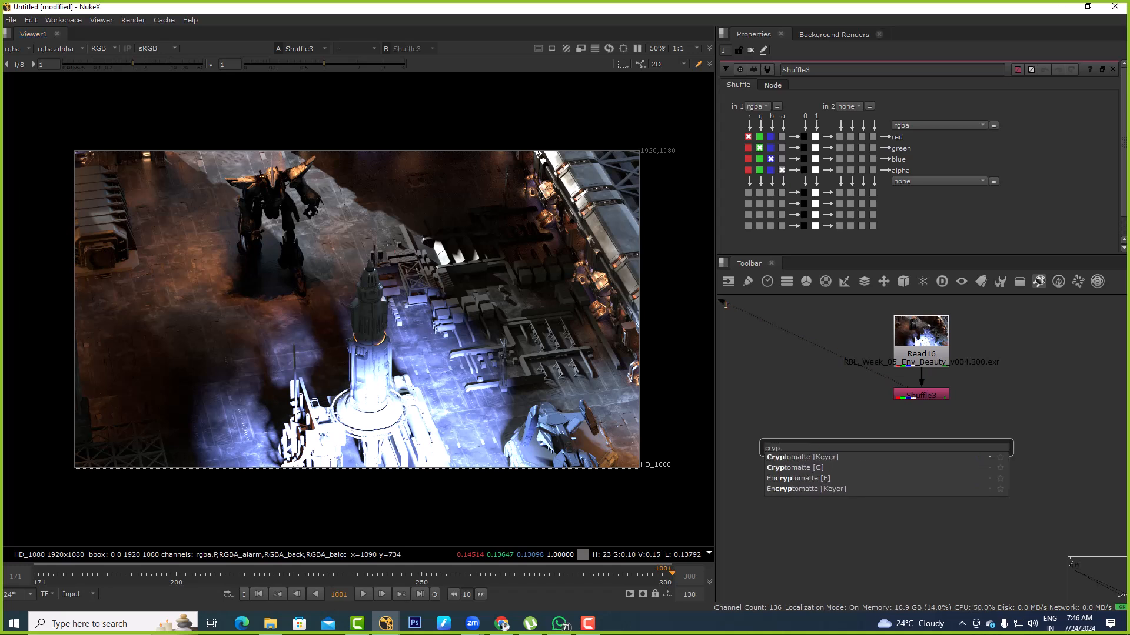
key(Return)
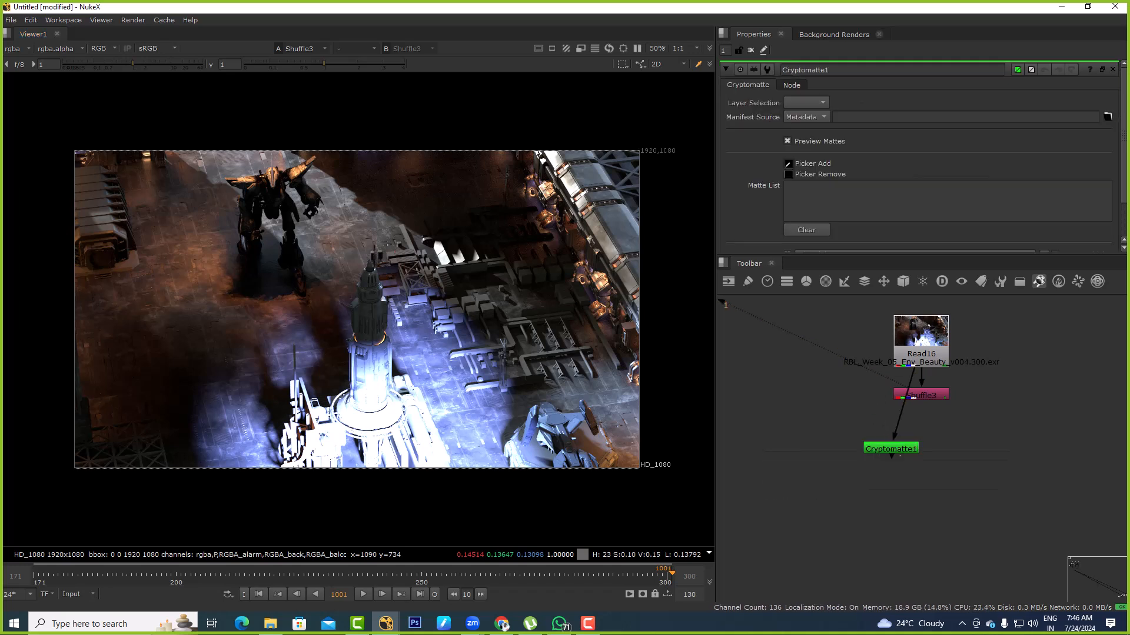
key(1)
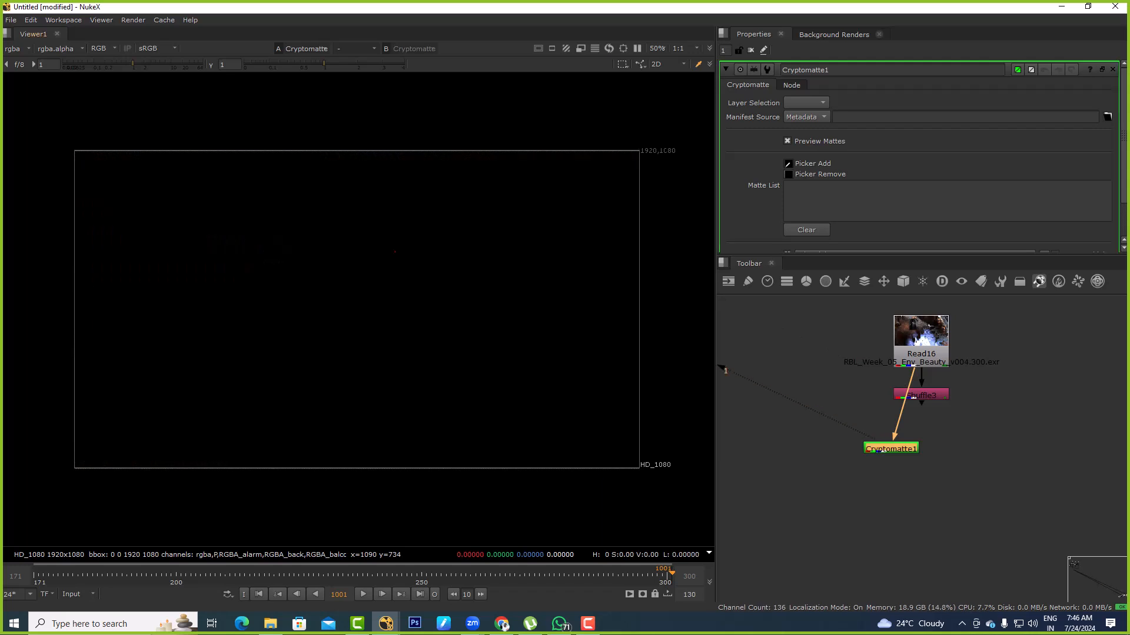
Try the Sidecar manifest source on the Cryptomatte node, and delete the node
click(806, 117)
click(803, 129)
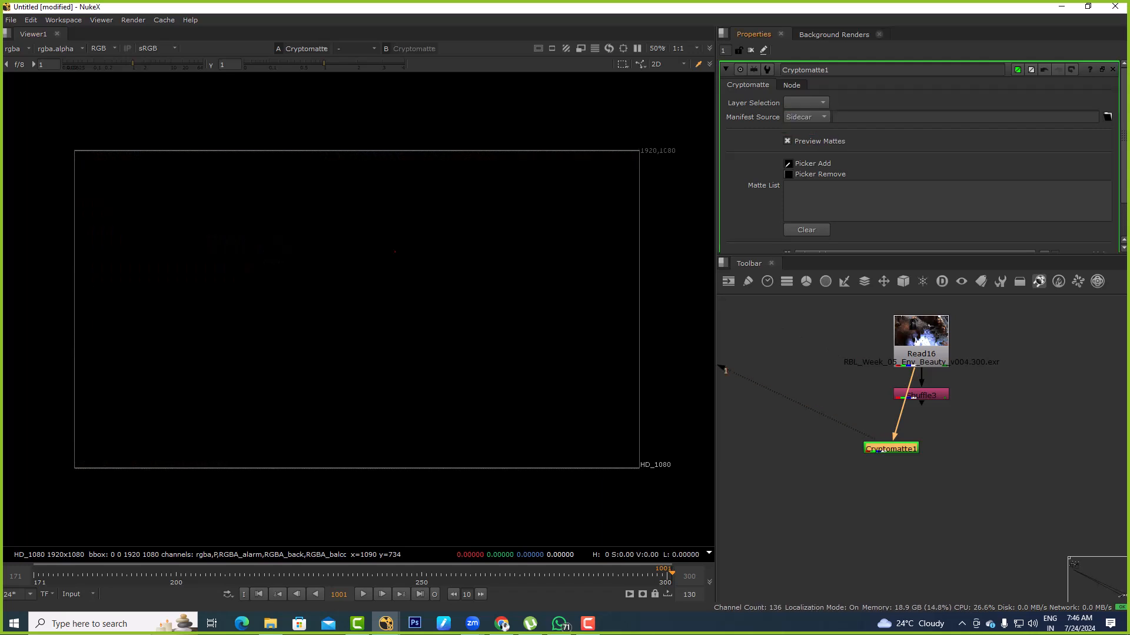
key(Delete)
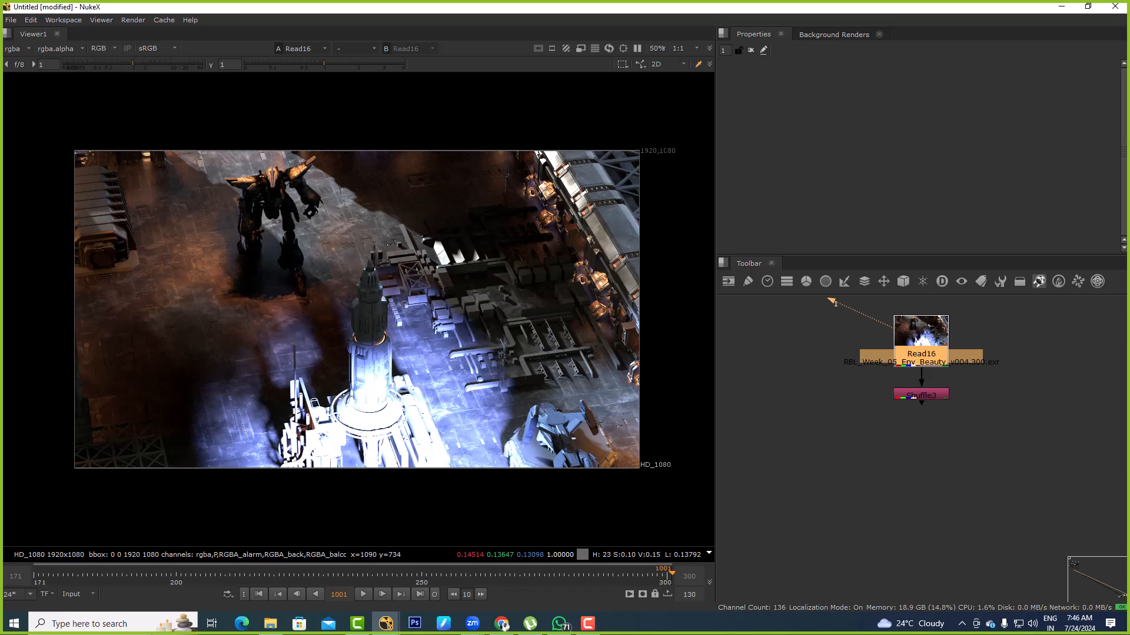
Switch to a new File Explorer window and open New Volume (J:)
key(alt+Tab)
key(Tab)
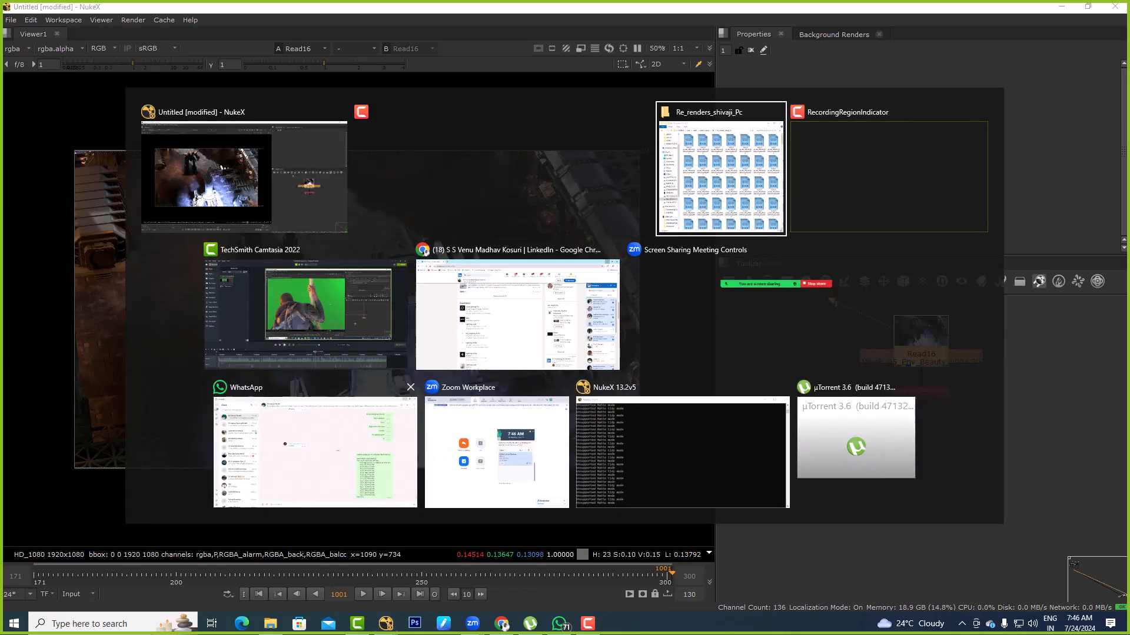
key(super+e)
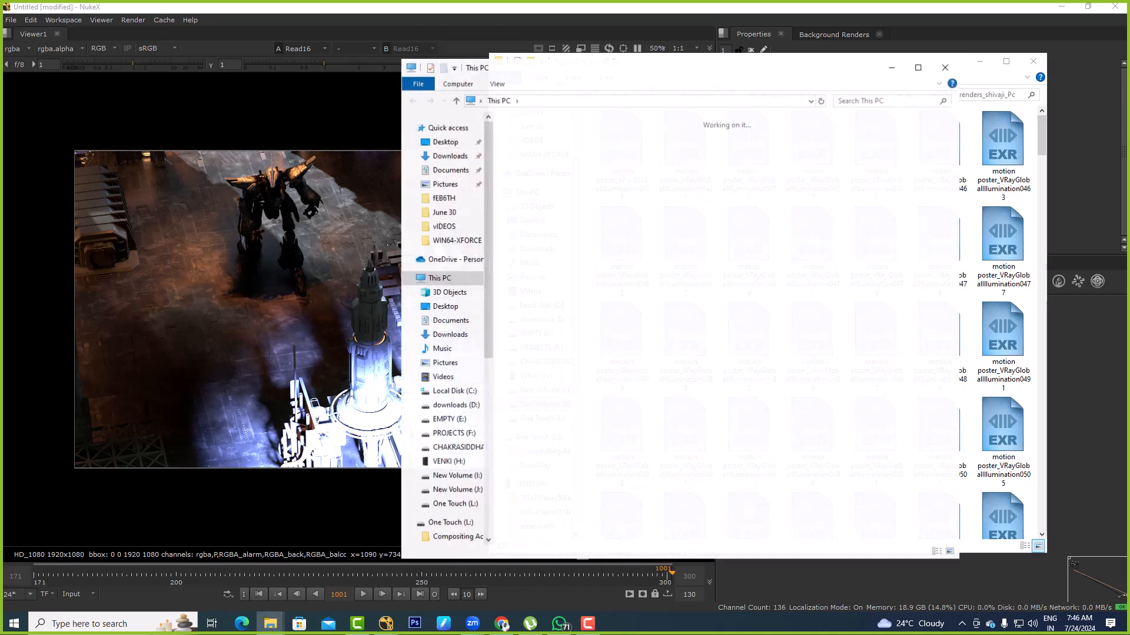
double_click(726, 326)
Look for renders in the work folder inside D DRIVE, and return to the root of New Volume (J:)
key(Up)
key(Up)
key(Up)
key(Up)
key(Up)
key(Up)
key(Up)
key(Return)
key(Down)
key(Down)
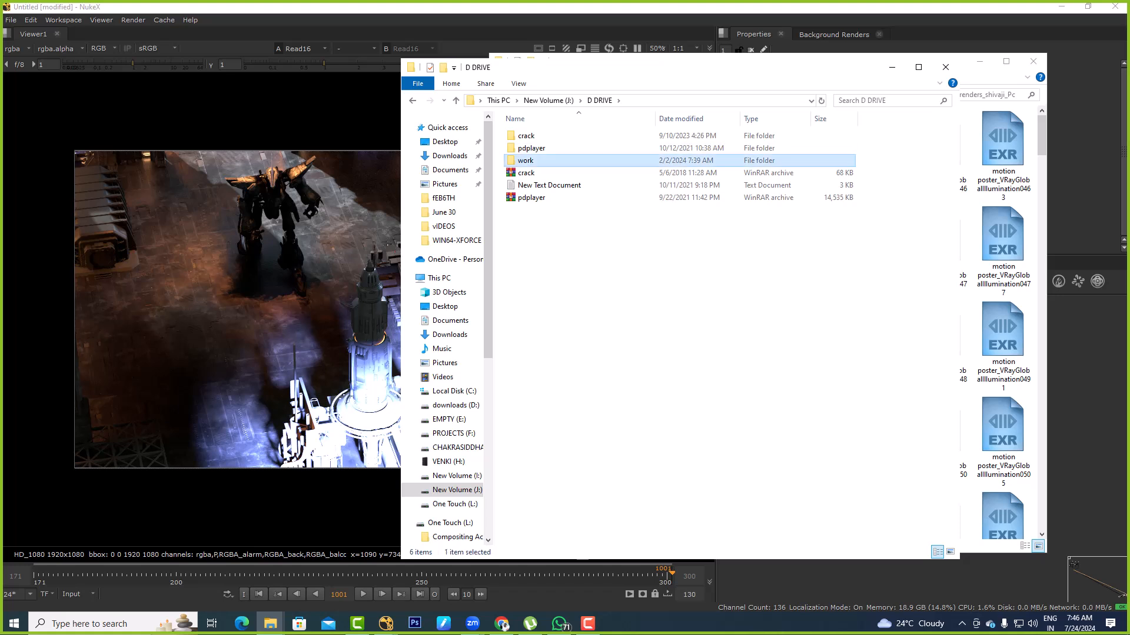
key(Return)
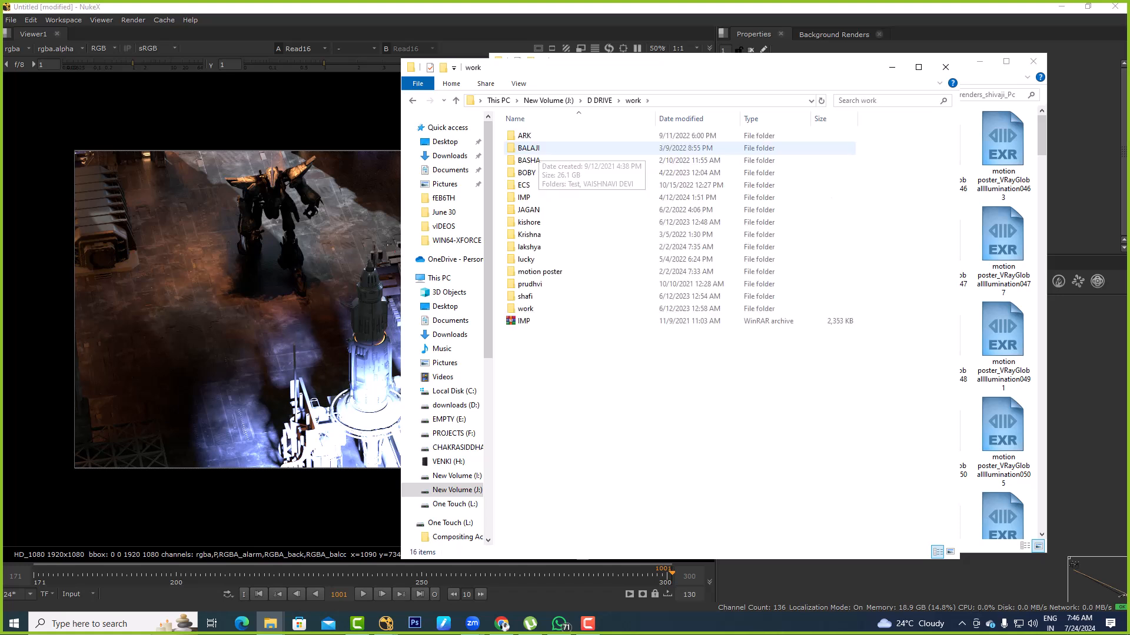
key(BackSpace)
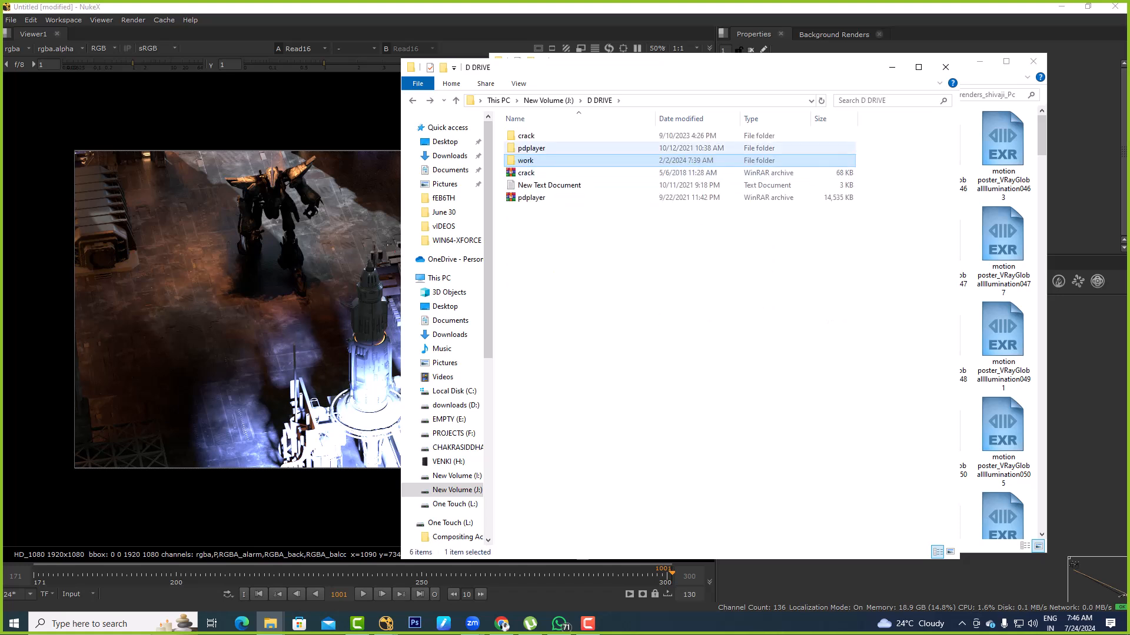
key(BackSpace)
Browse to the 3d folder on New Volume (J:), open its FruitBowl_All_Renders folder and select the fruit bowl EXR render
double_click(538, 346)
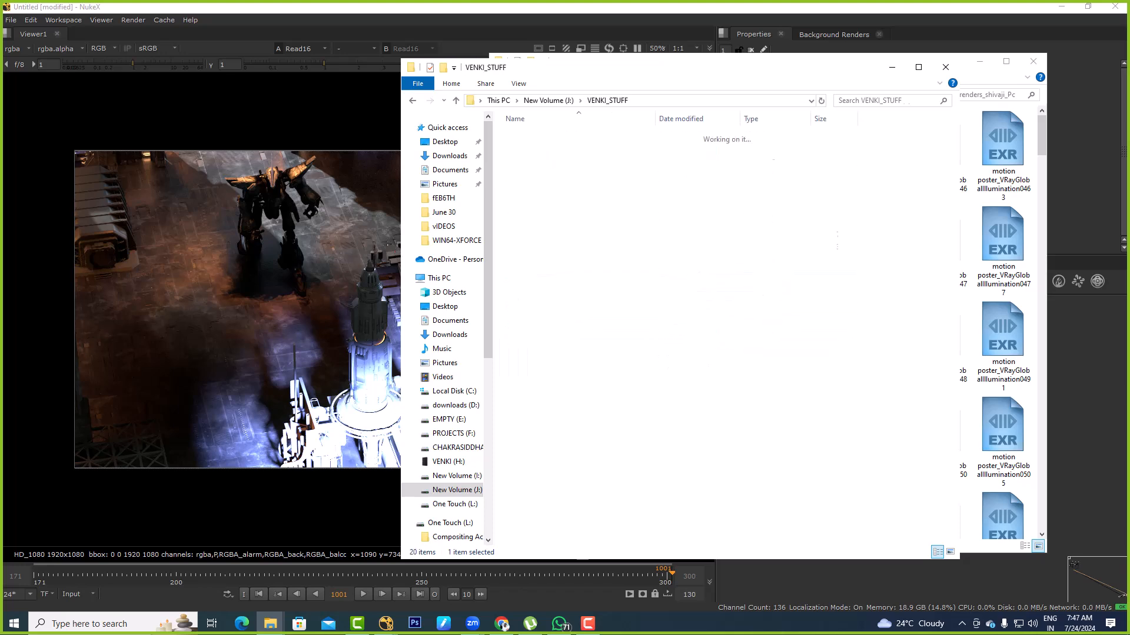
double_click(523, 136)
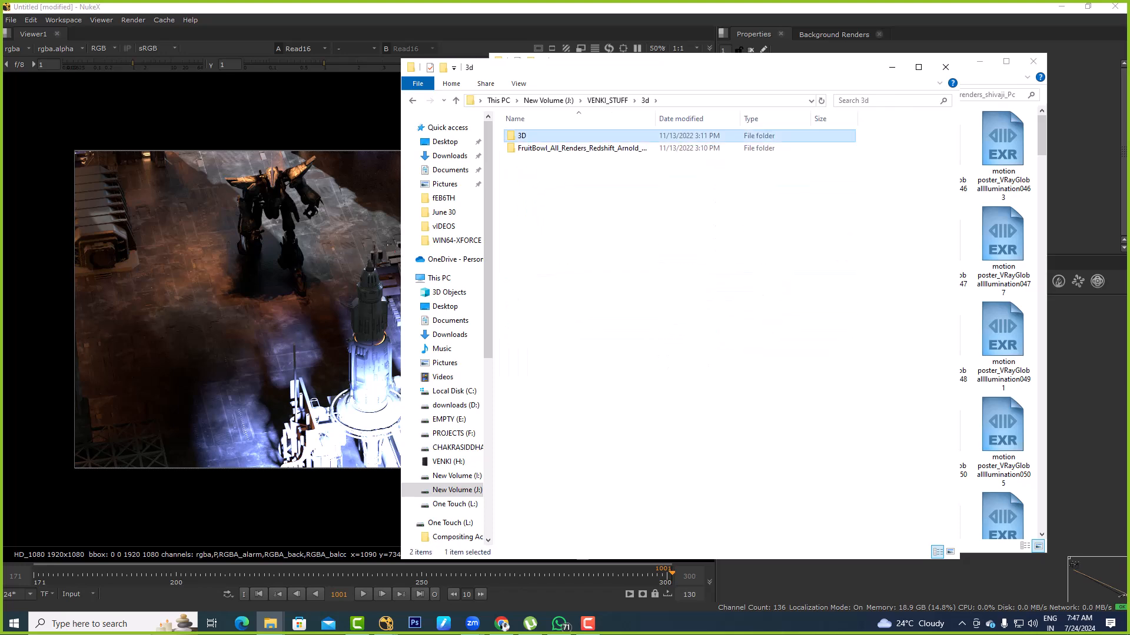
key(Return)
key(BackSpace)
key(Down)
key(Return)
key(Right)
Bring the selected fruit bowl render into the NukeX node graph as a new Read node and view it
key(alt+Tab)
drag(600, 154, 1089, 381)
key(alt+Tab)
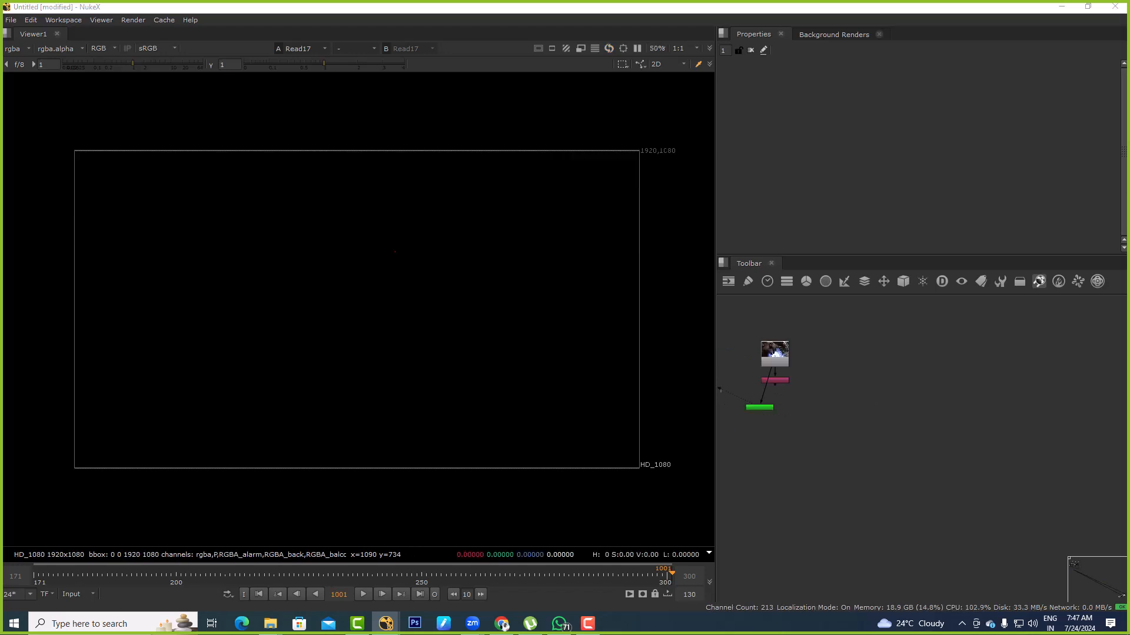
key(alt+Tab)
key(alt+Tab)
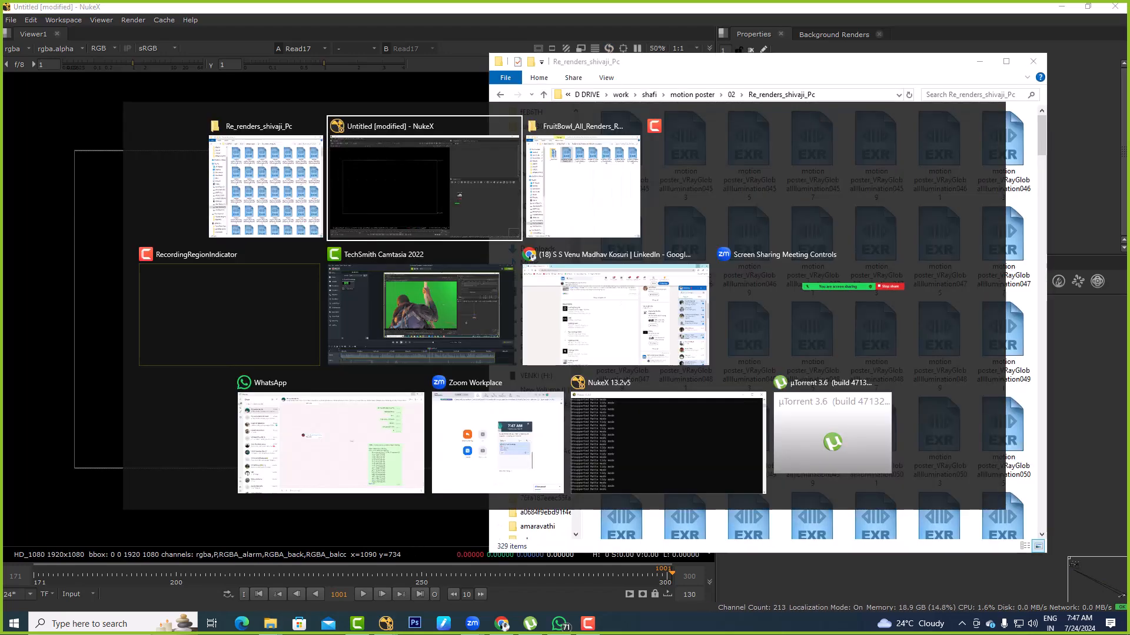
key(alt+Tab)
key(alt+Tab)
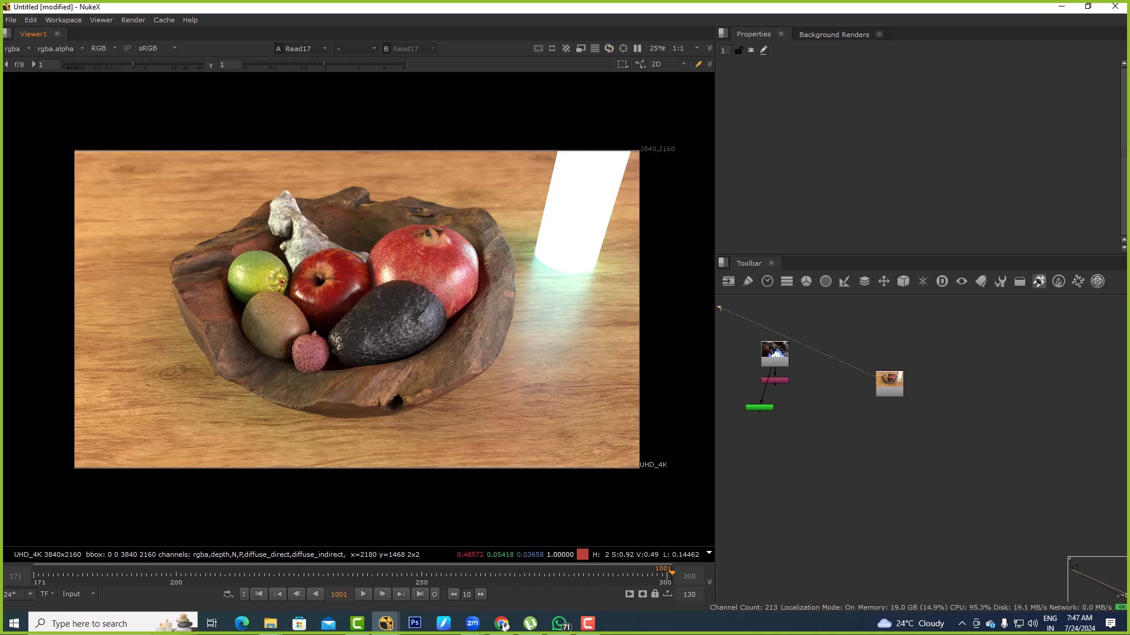
View the direct, emission and sheen layers of the fruit bowl render, and return to the full-colour image
click(17, 49)
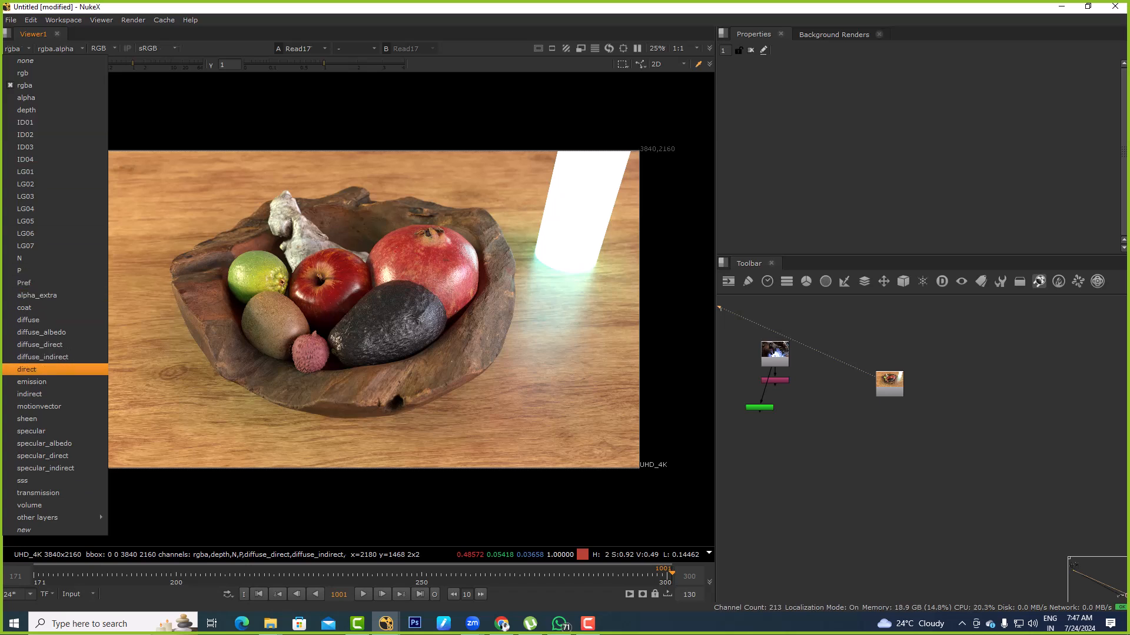
click(27, 370)
click(19, 48)
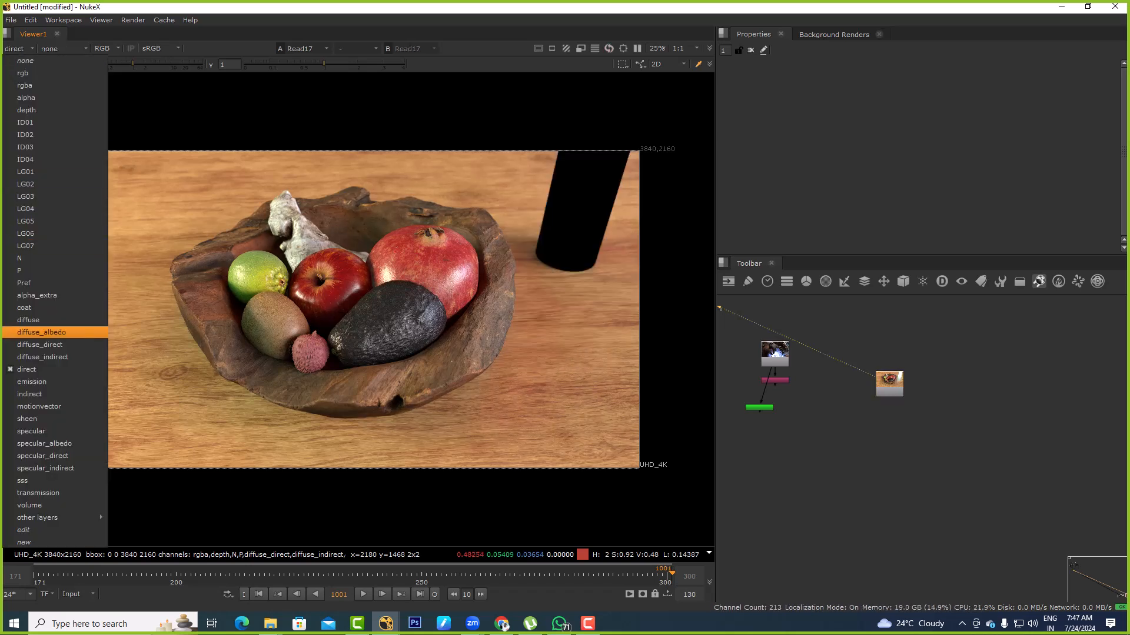
click(26, 382)
click(19, 49)
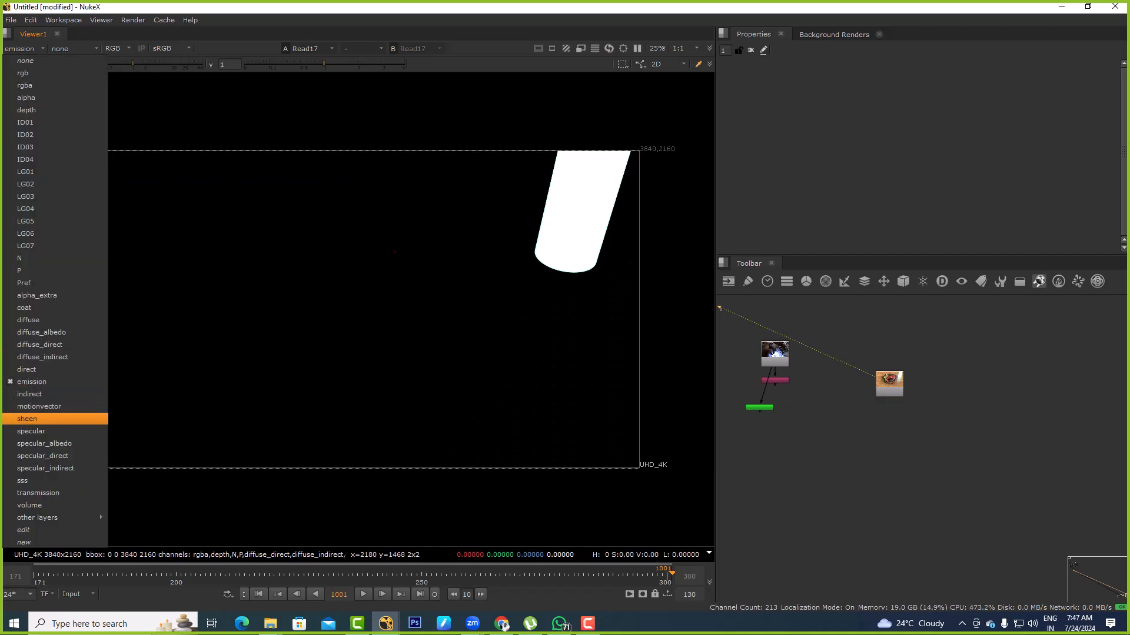
click(26, 419)
click(19, 48)
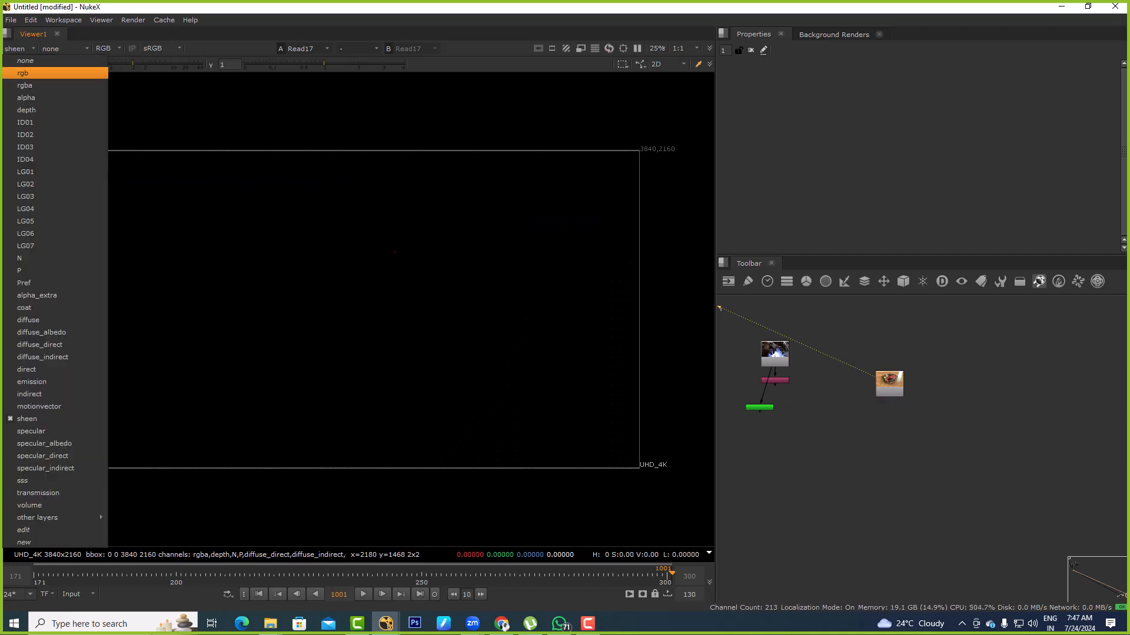
click(23, 73)
Examine the ID01 and ID02 matte layers of the fruit bowl render, and return to rgba
click(18, 49)
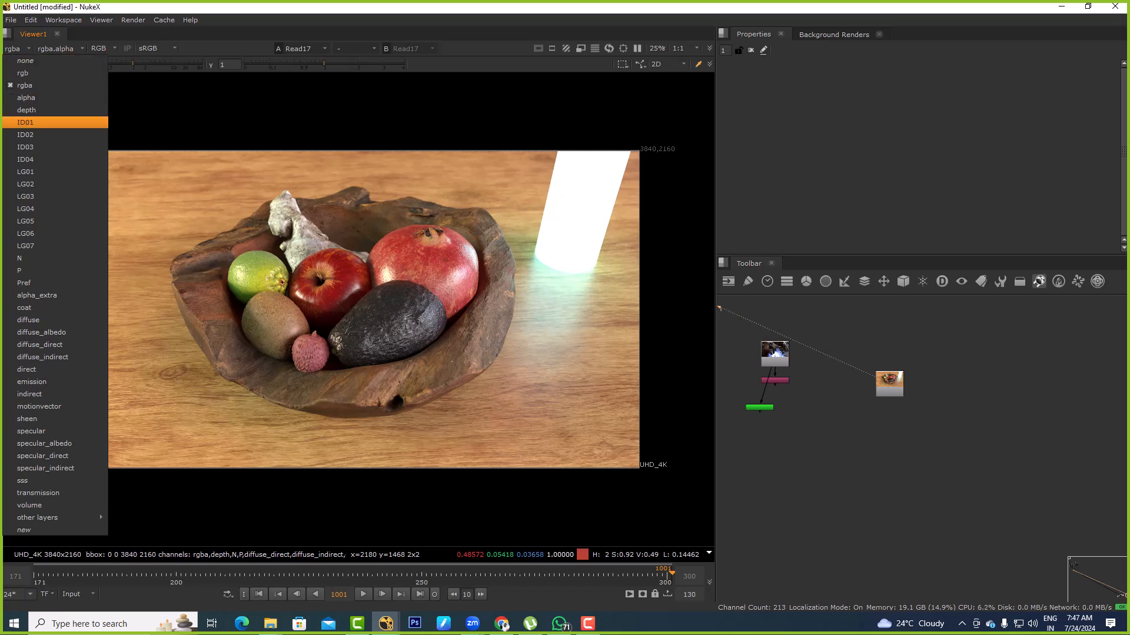
click(26, 122)
click(18, 49)
click(25, 135)
click(17, 49)
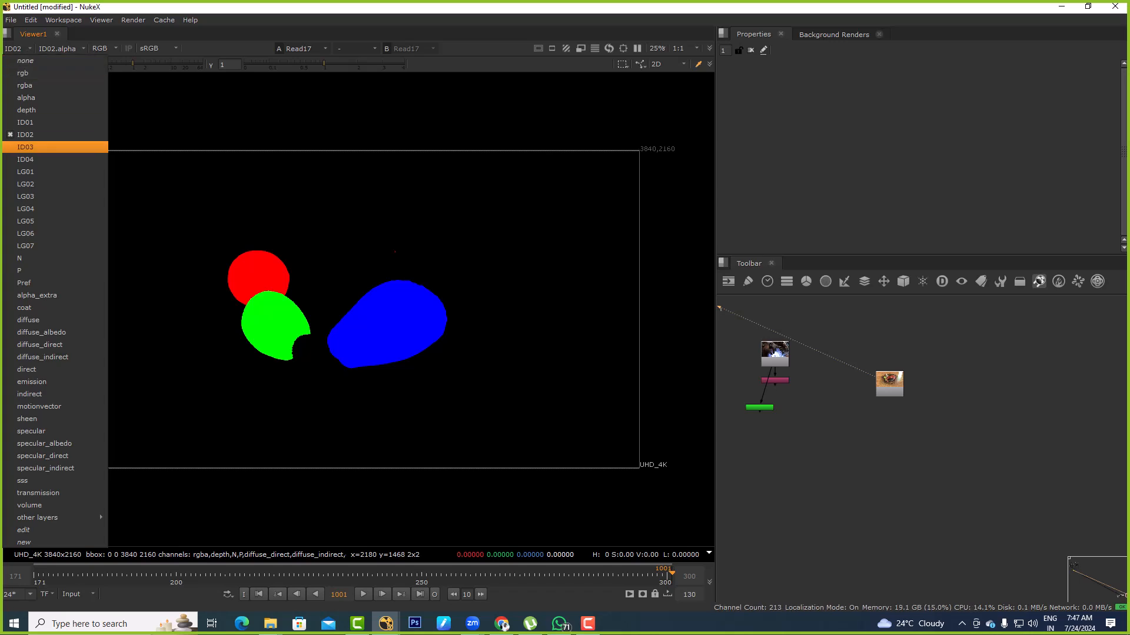
click(18, 49)
click(18, 49)
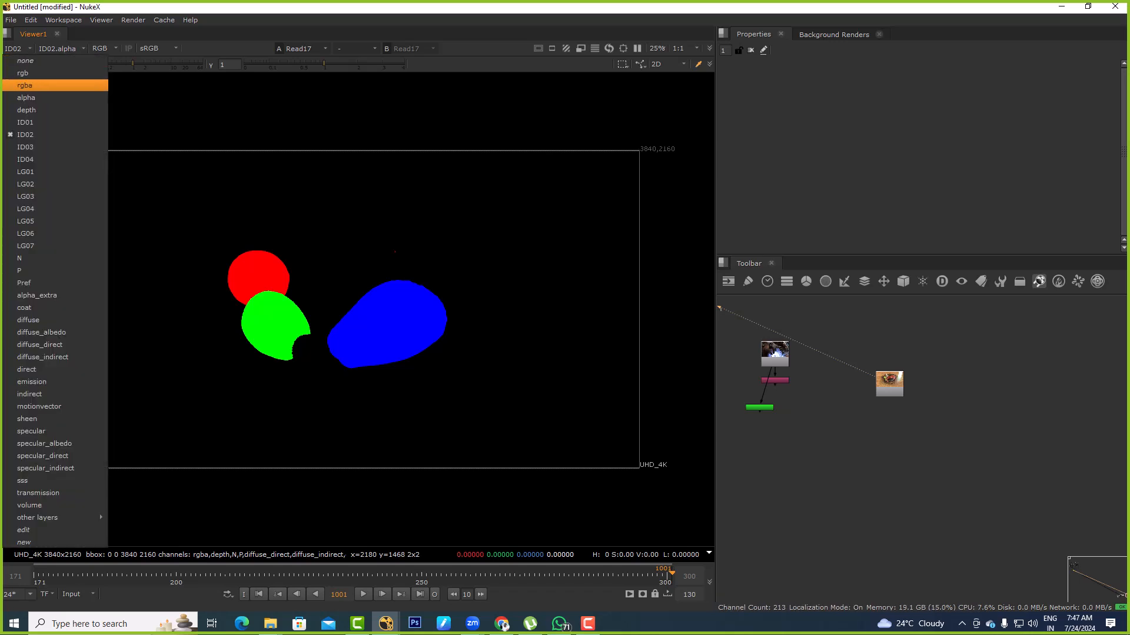
click(25, 86)
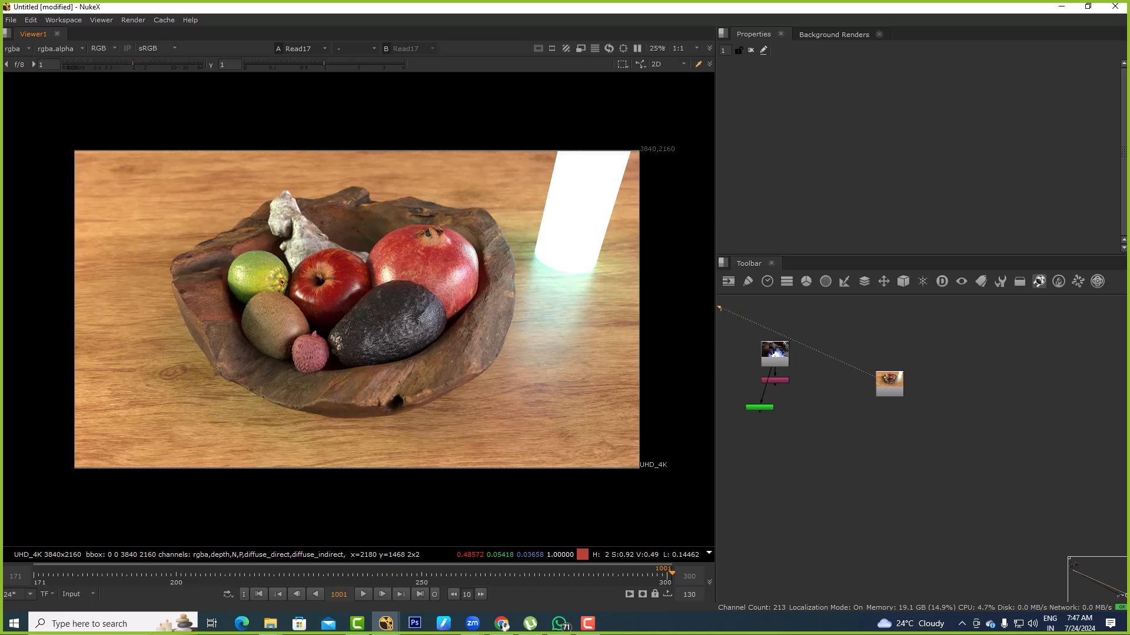
Check the red, green and blue object mattes in the ID01 layer again, and switch back to rgba
click(18, 49)
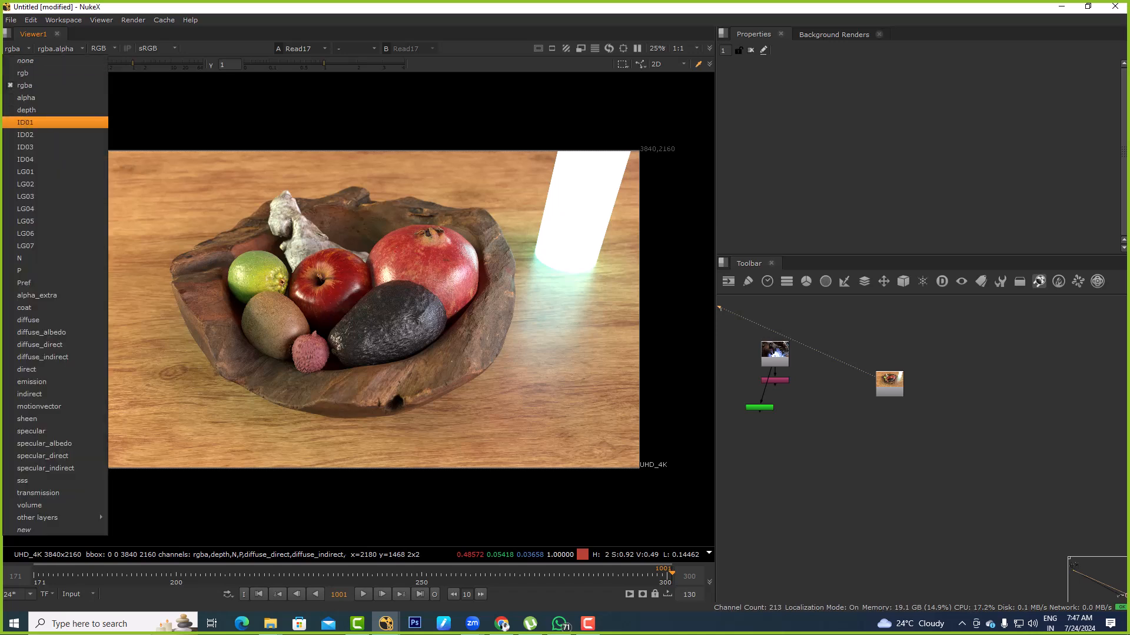
click(24, 122)
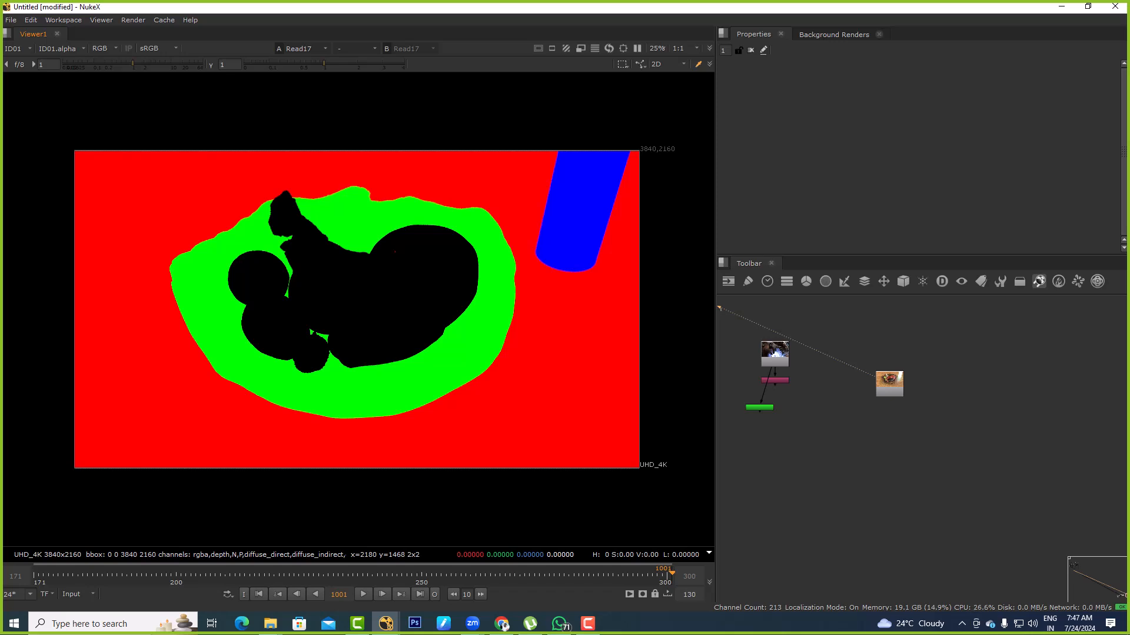
click(18, 49)
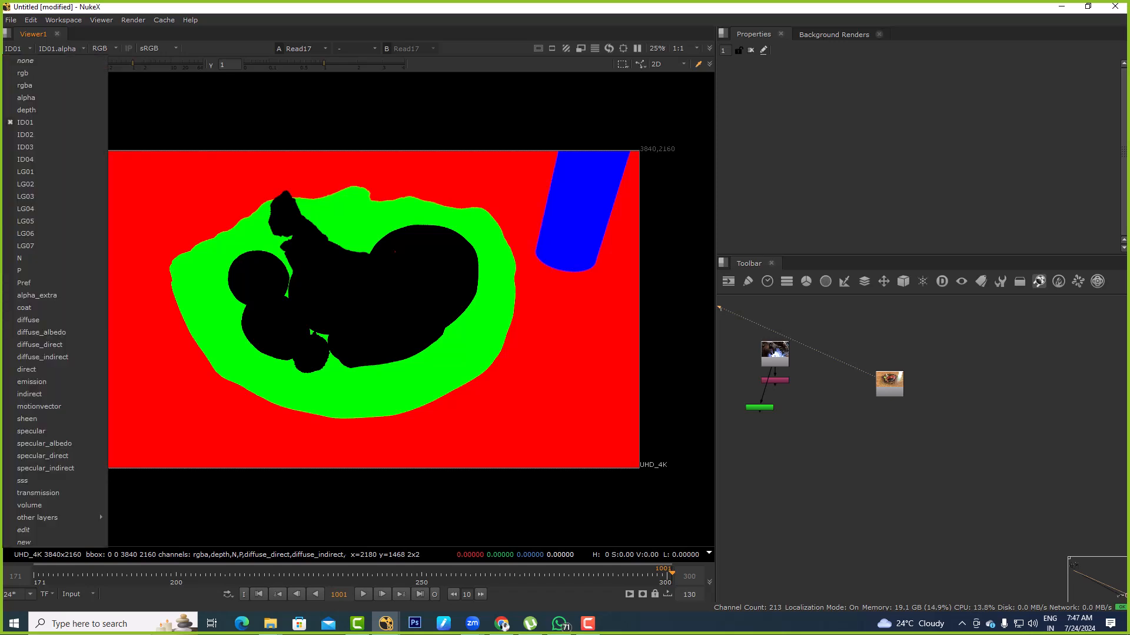
click(22, 86)
scroll(930, 398, up, 1)
click(882, 382)
key(Tab)
text(cryp)
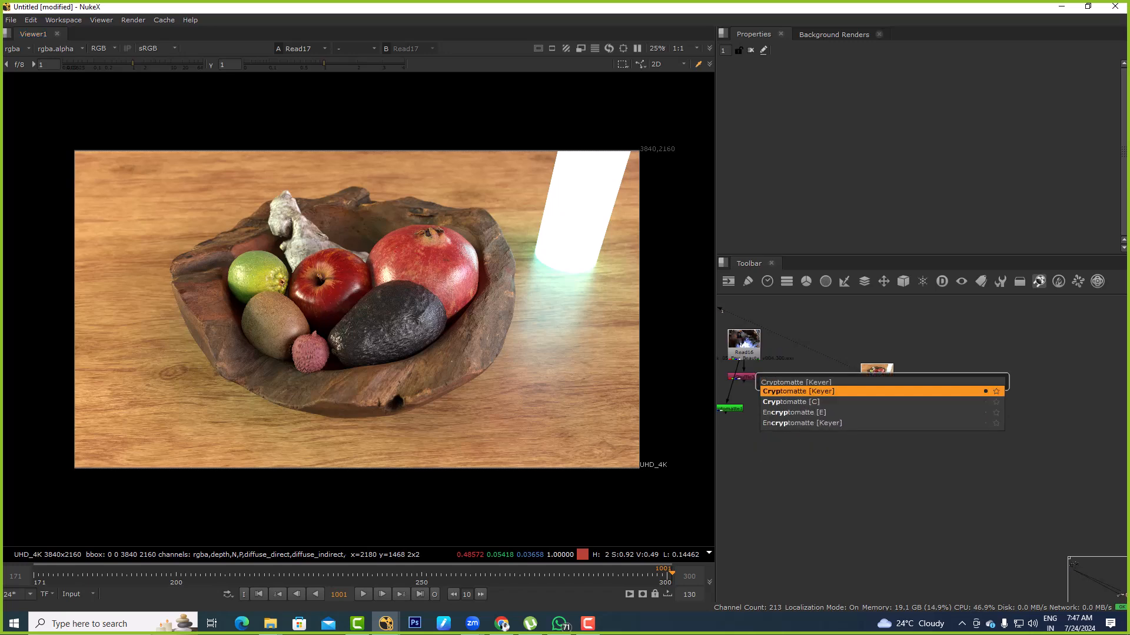
key(Return)
key(Delete)
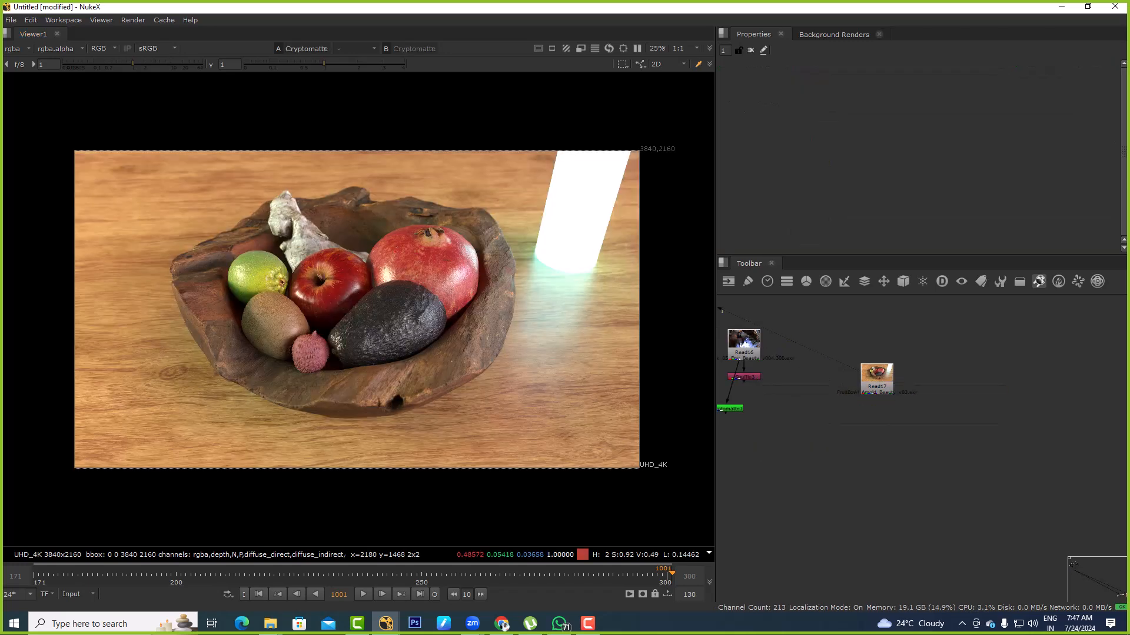
Add a Shuffle node fed by the fruit bowl Read node, and set its first input layer to ID01
scroll(953, 388, up, 3)
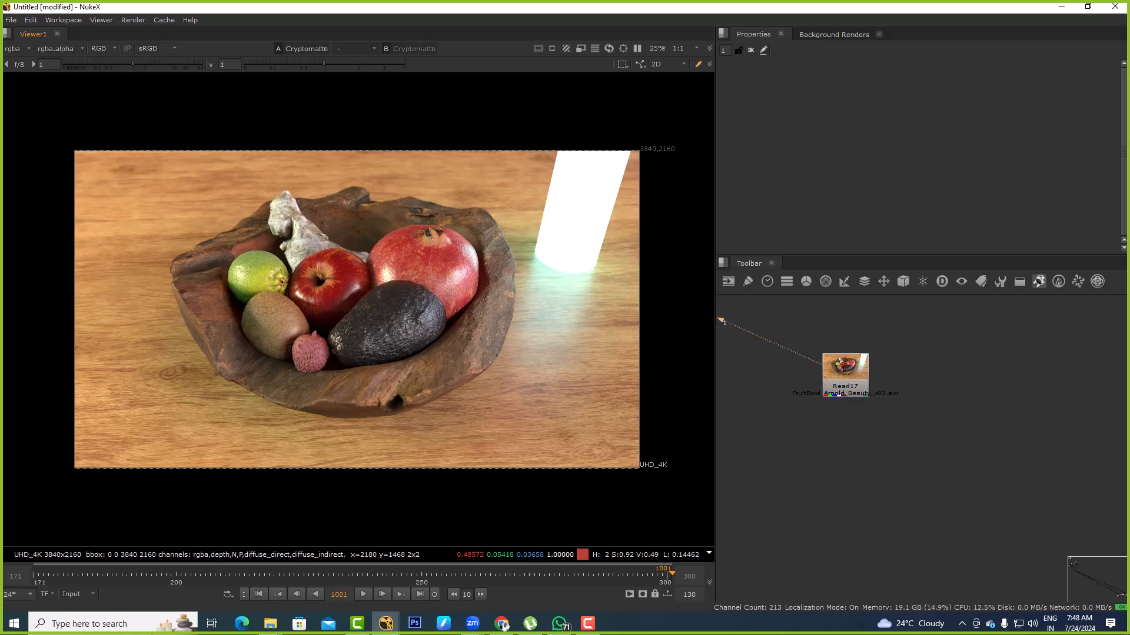
text(xShu)
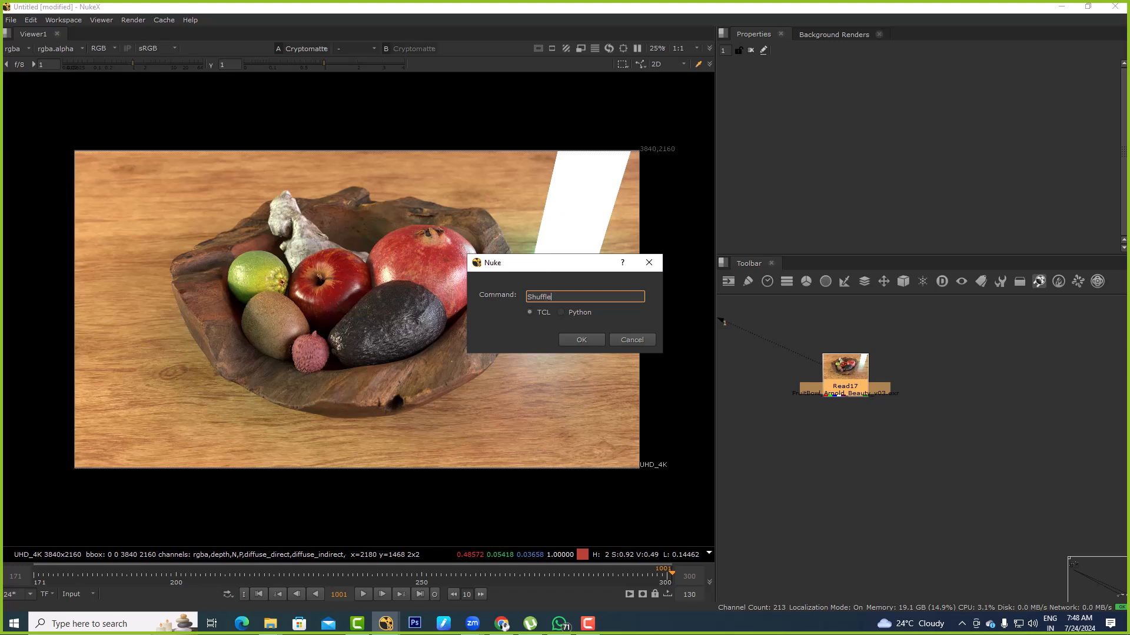
text(ffle)
key(Return)
drag(845, 382, 925, 386)
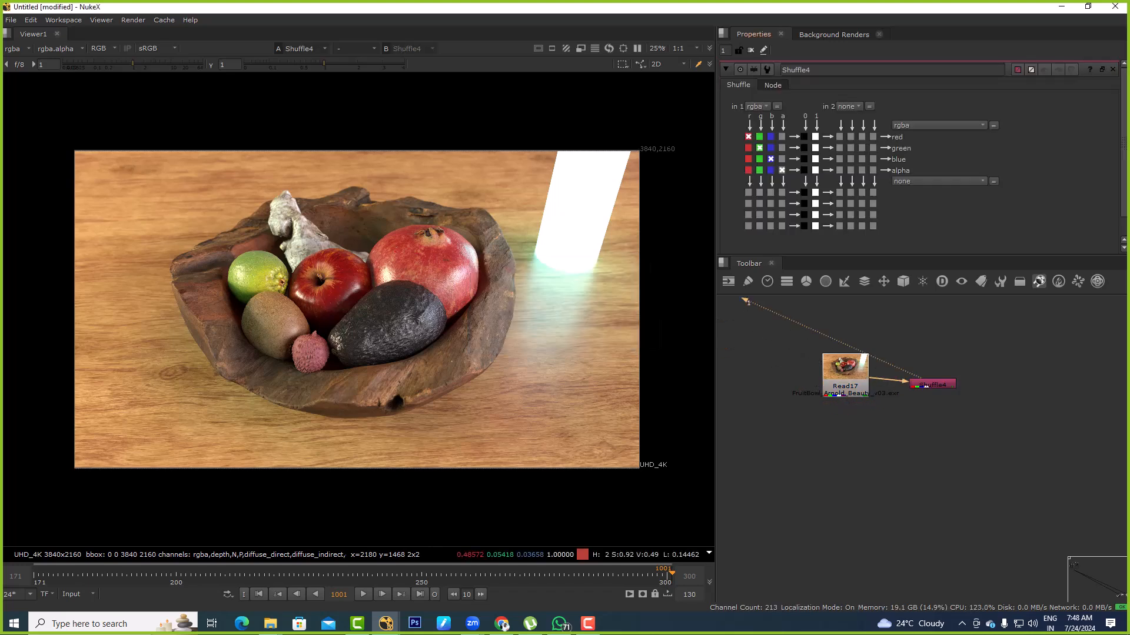
click(756, 106)
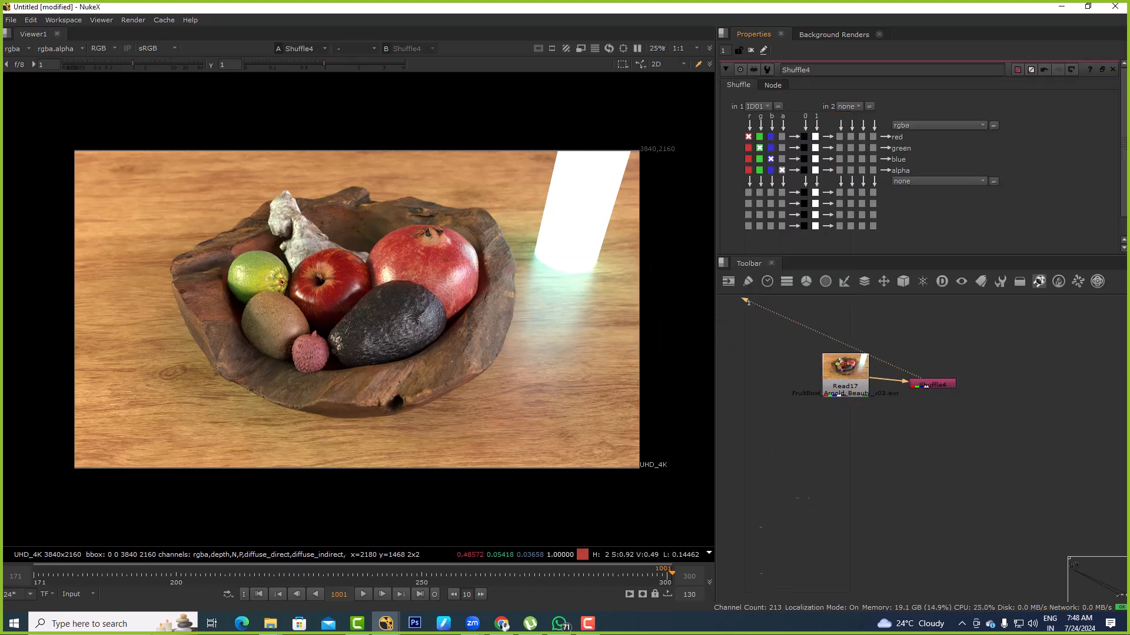
click(771, 180)
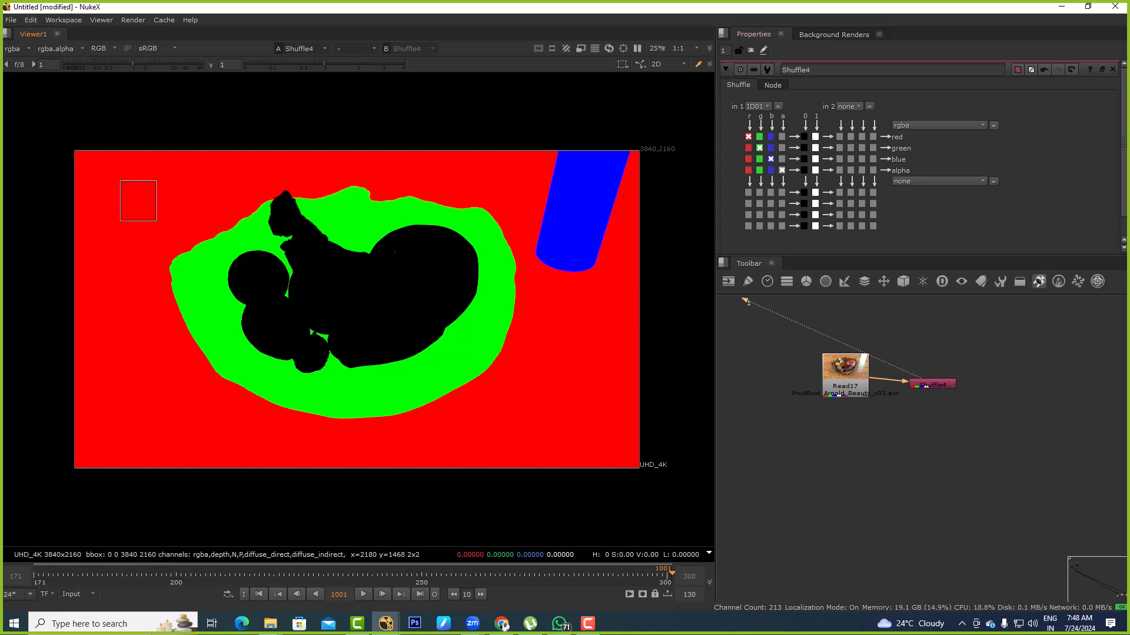
Compare the original render with the shuffled ID01 layer, and route the ID01 red channel into all four Shuffle outputs
click(845, 377)
key(1)
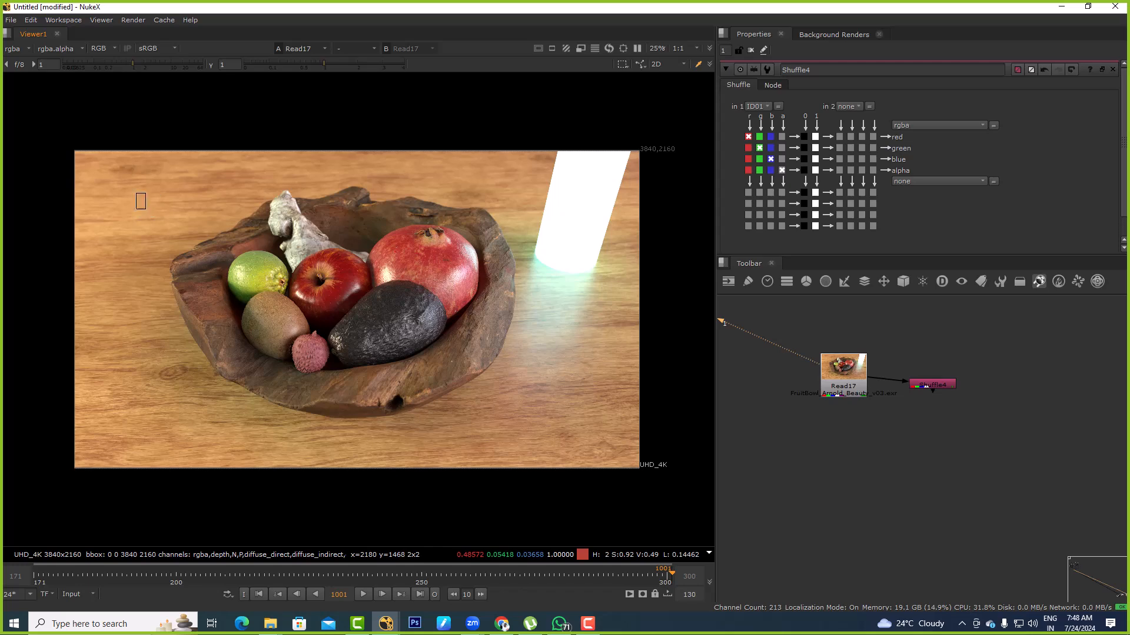
click(930, 384)
key(1)
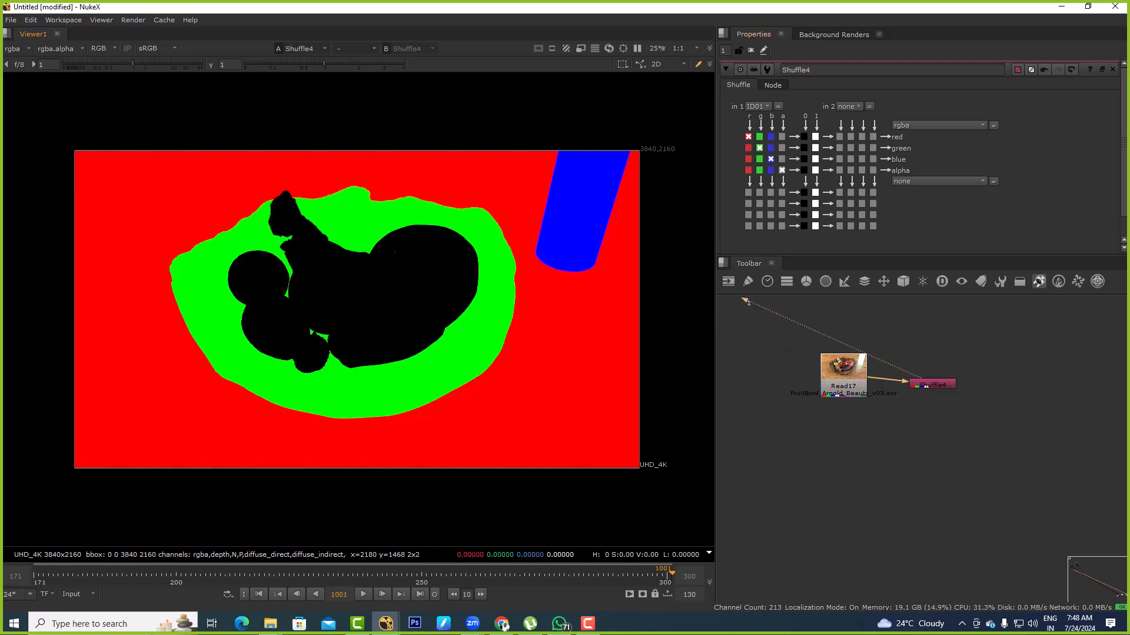
click(748, 148)
click(747, 159)
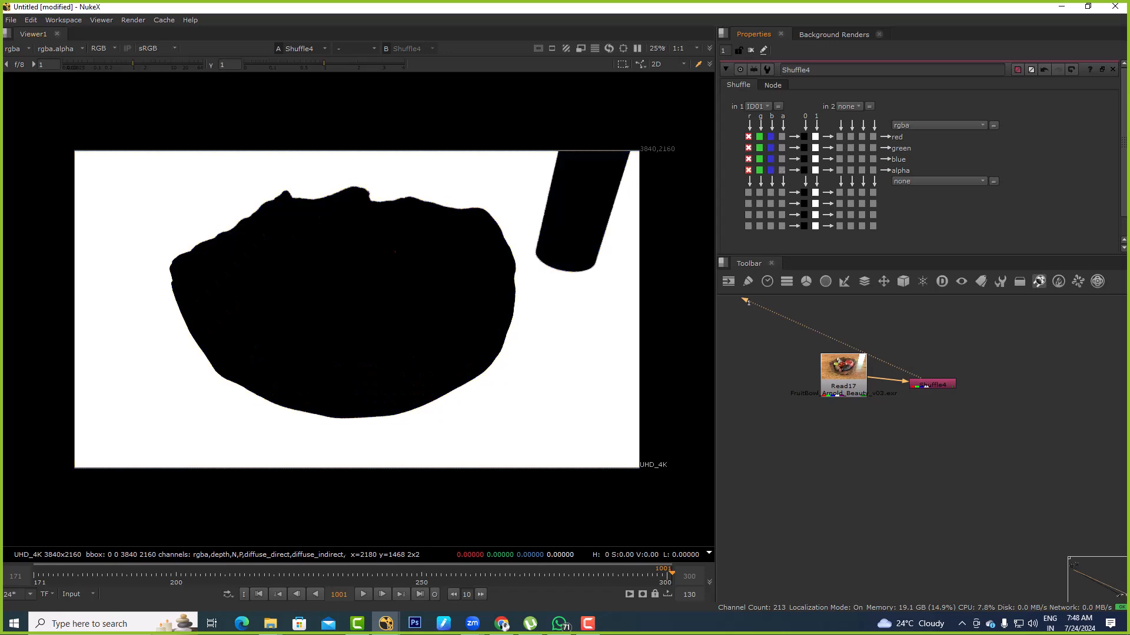
Add a Grade node under the fruit bowl Read, masked by the Shuffle, and lower its gamma to 0.46
click(843, 385)
key(1)
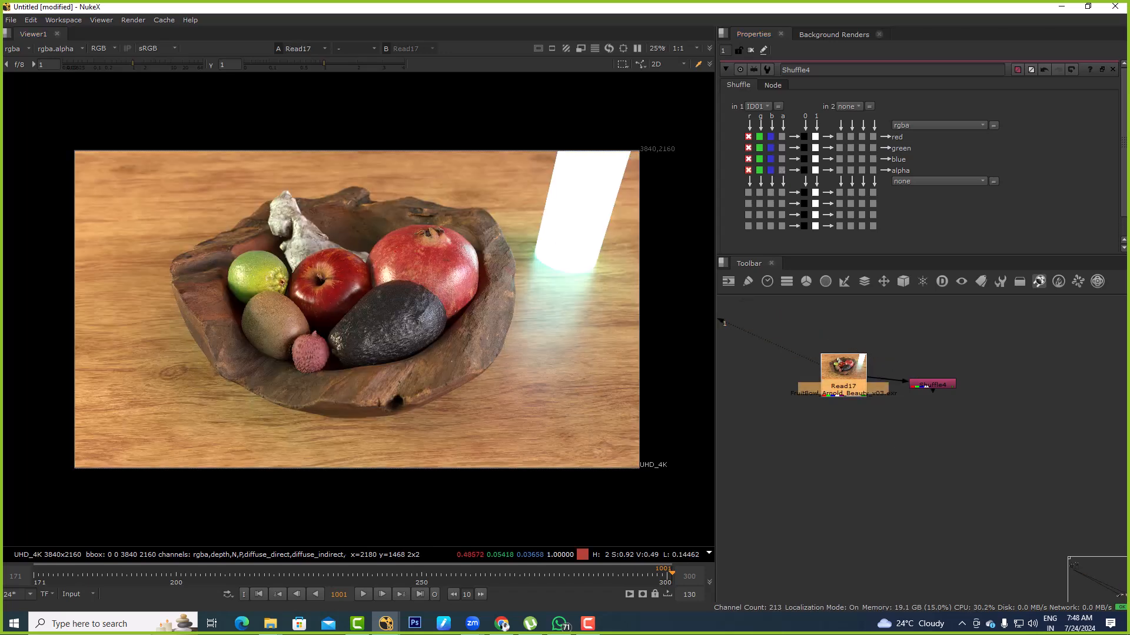
key(g)
drag(874, 399, 944, 384)
drag(843, 407, 843, 423)
click(882, 456)
drag(947, 193, 889, 192)
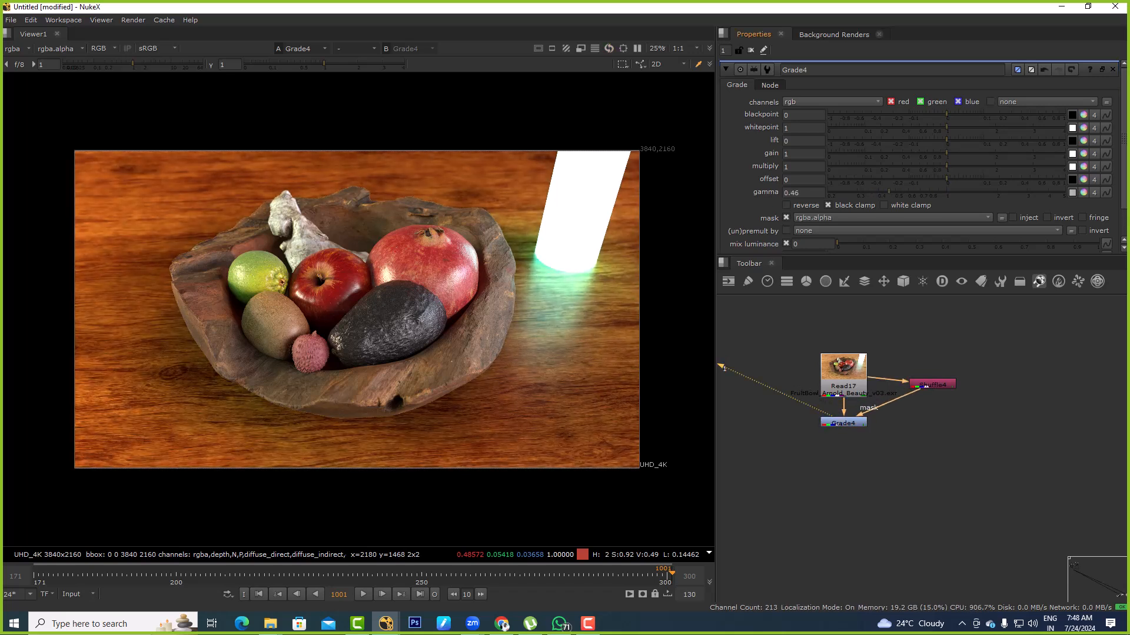
Shift the Shuffle node slightly away from the Read node and view its black-and-white table matte
drag(926, 386, 935, 388)
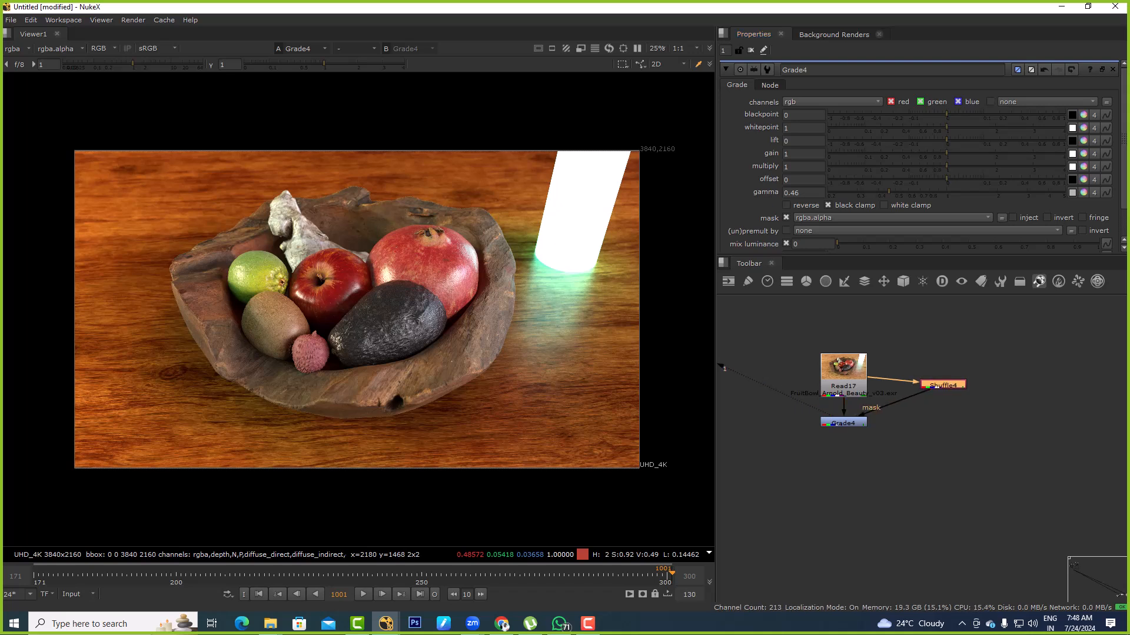
middle_drag(930, 447, 906, 418)
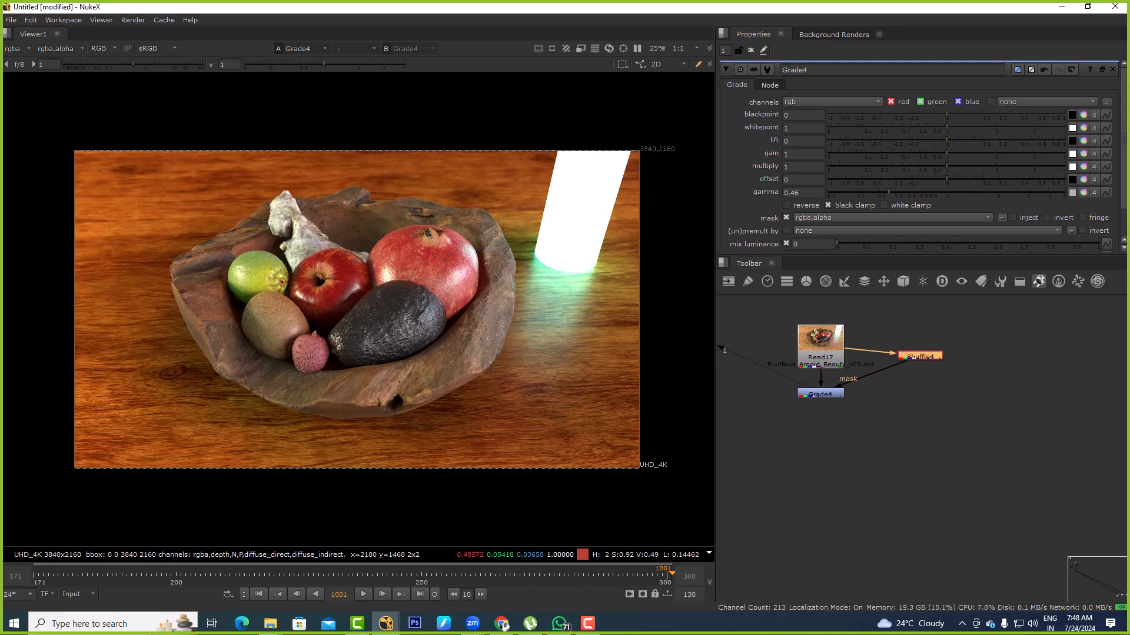
click(906, 398)
key(1)
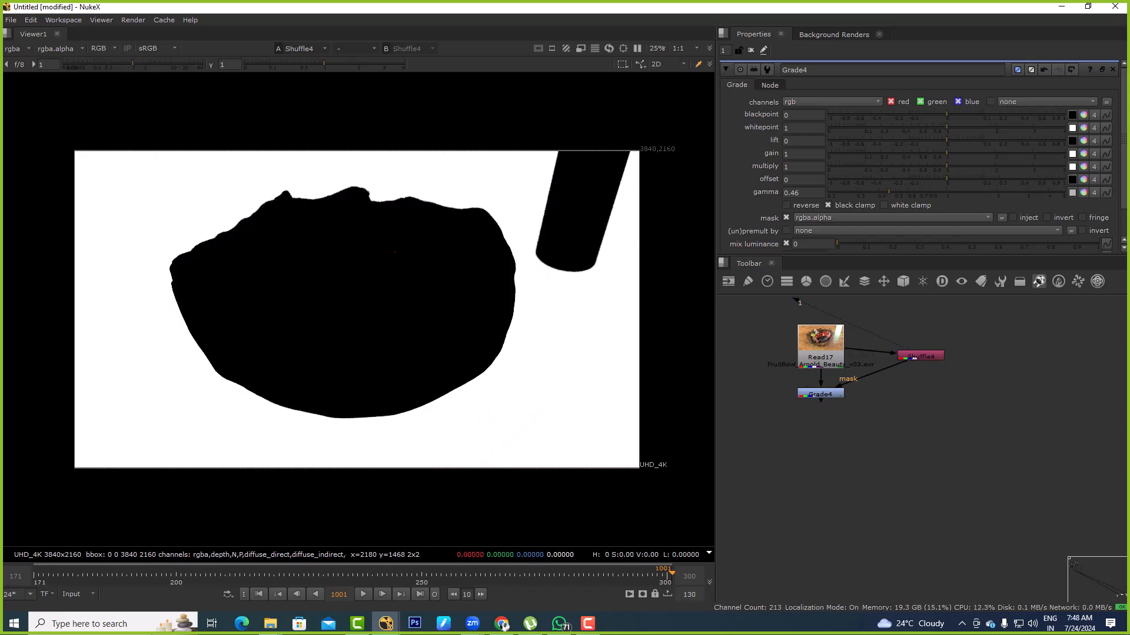
Add a second Shuffle node, connect it to the fruit bowl Read node, and set its first input layer to ID01
key(x)
key(Return)
drag(907, 374, 842, 358)
key(1)
click(757, 106)
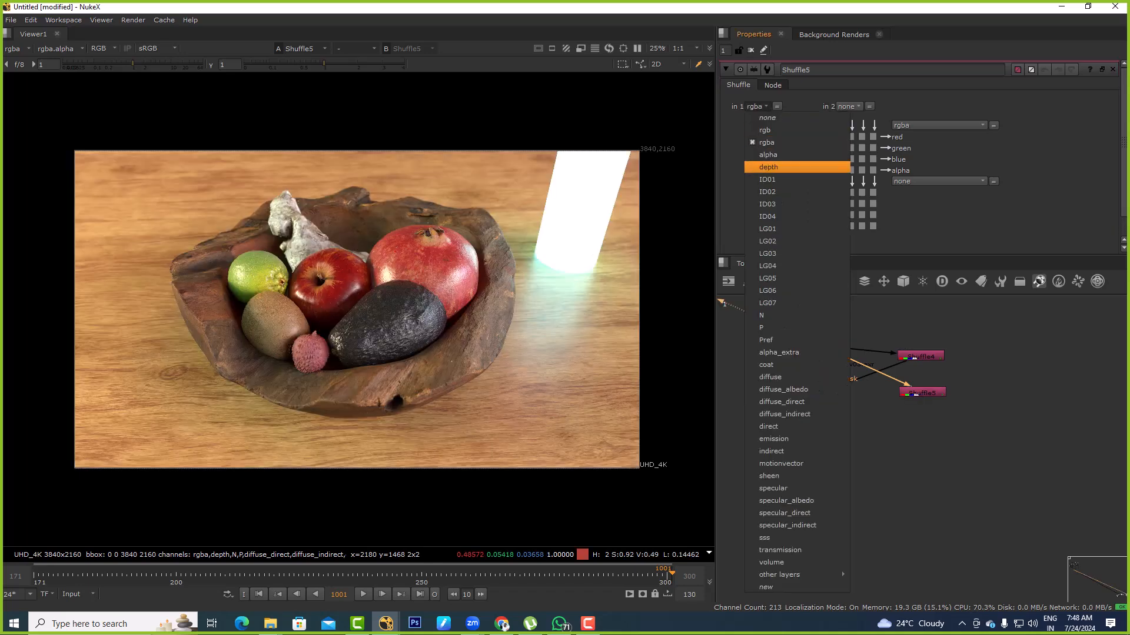
click(759, 177)
key(a)
key(a)
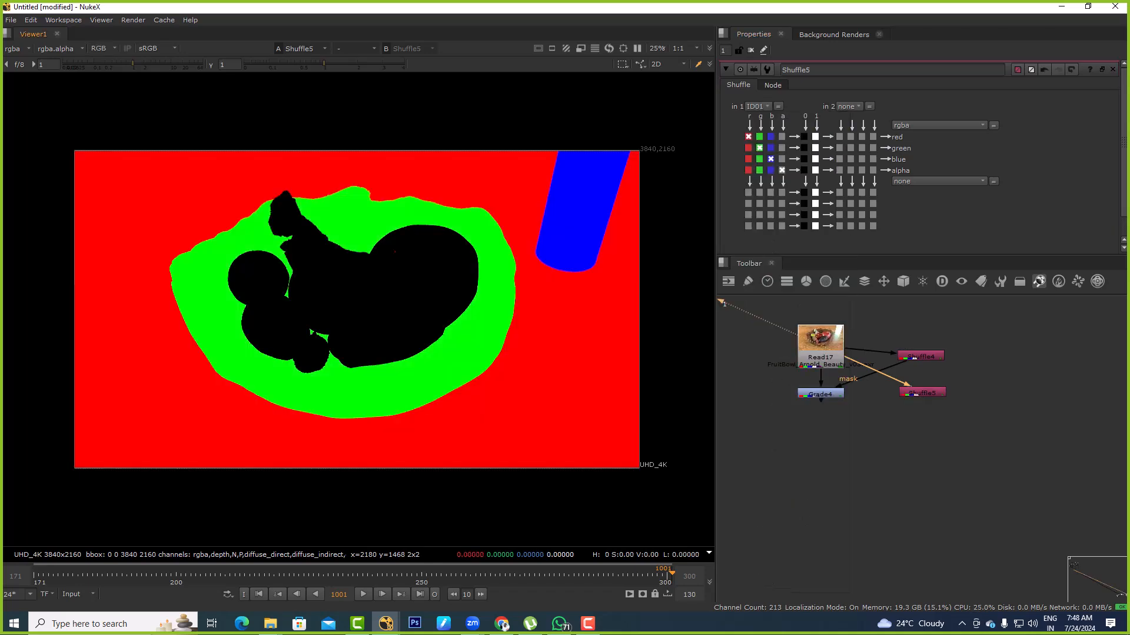
Compare the render with the second Shuffle, and route the ID01 green channel into all four of its outputs
click(820, 357)
key(1)
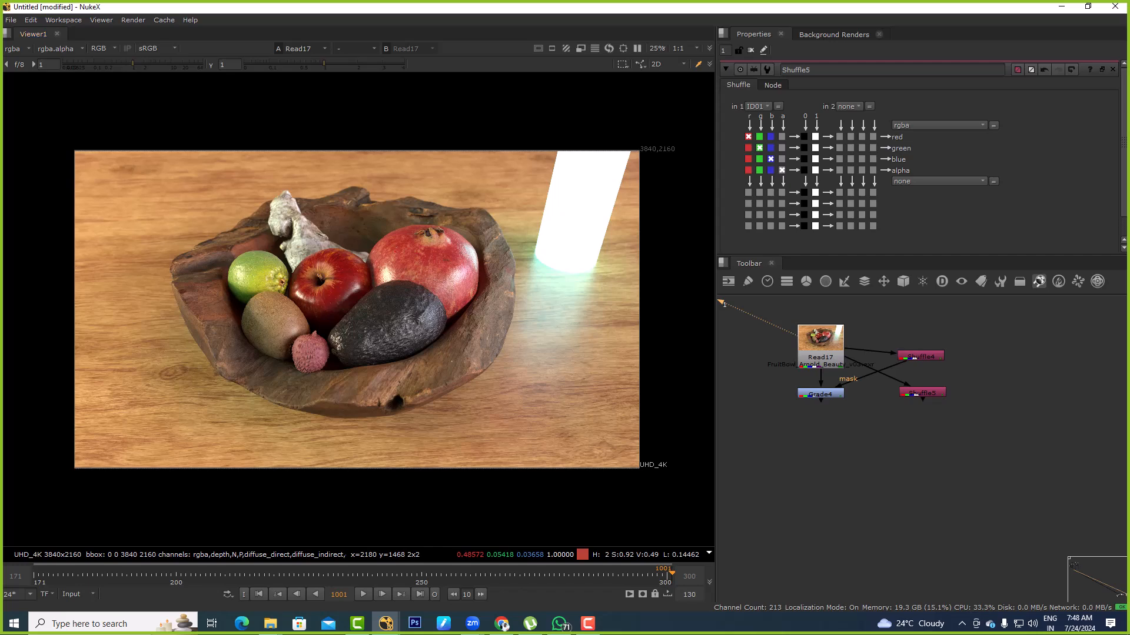
click(922, 392)
key(1)
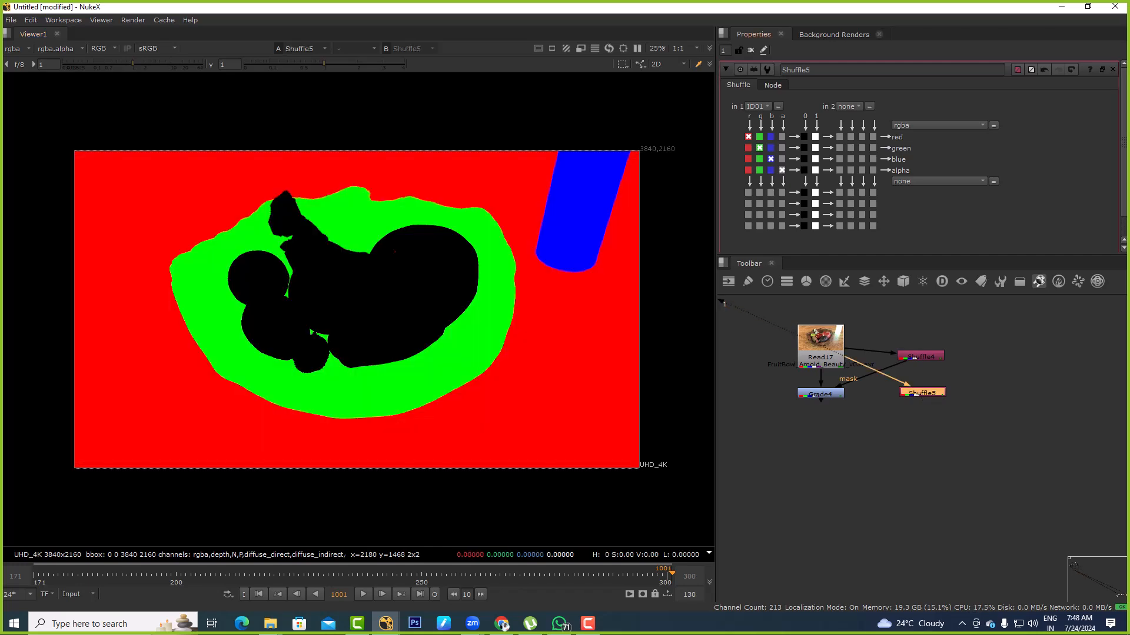
click(759, 137)
click(759, 159)
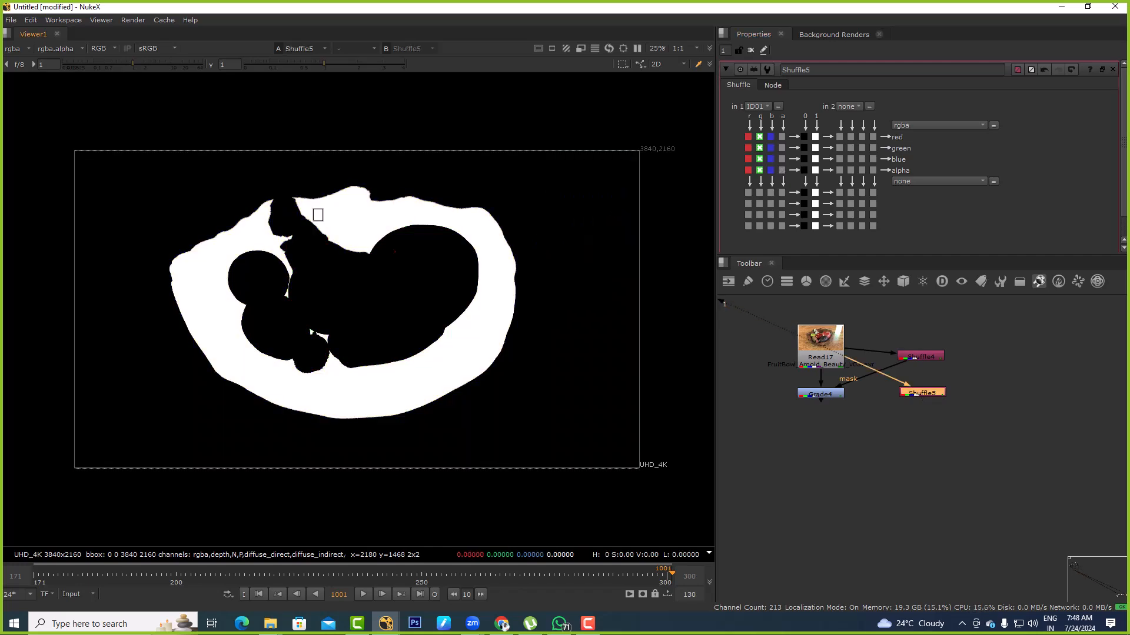
Add a second Grade node below the first one and connect its mask to the second Shuffle
click(820, 394)
key(1)
click(827, 434)
key(g)
drag(827, 434, 921, 393)
click(872, 461)
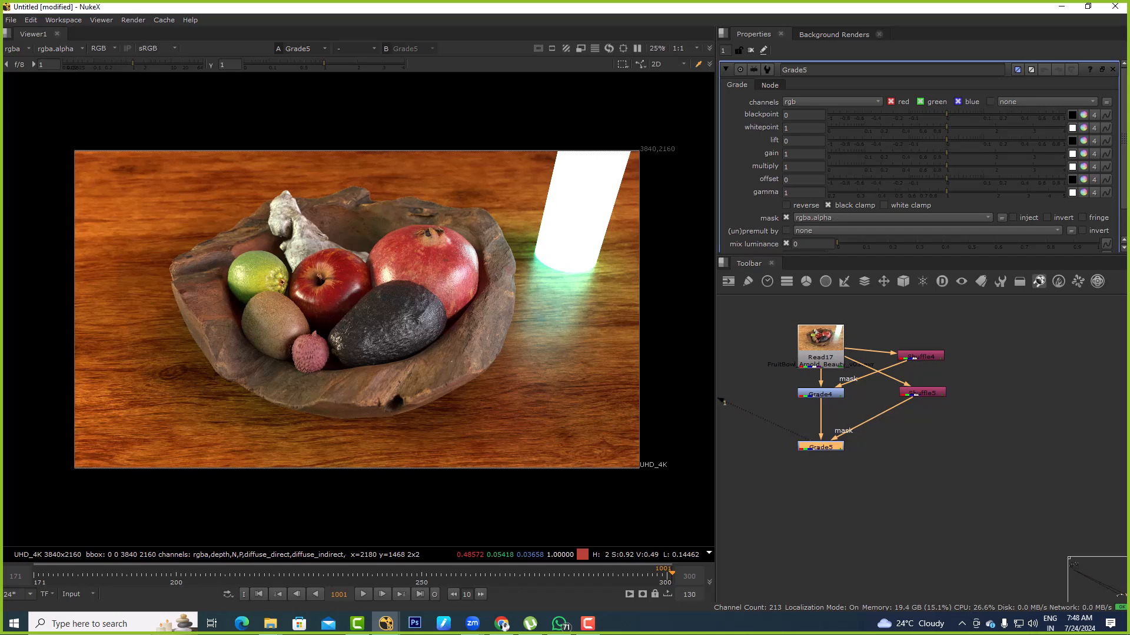
Try several bowl tints with the second Grade's gain, ending on golden values of 1.305558 red, 0.688885 green and -0.194442 blue
drag(946, 153, 862, 153)
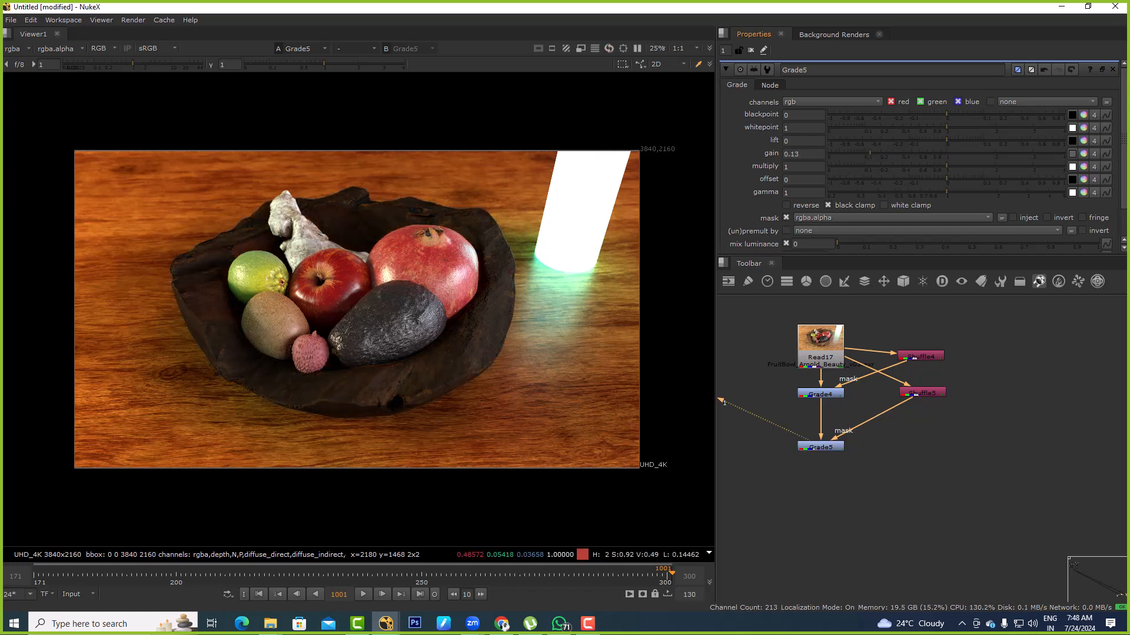
click(1083, 154)
click(562, 242)
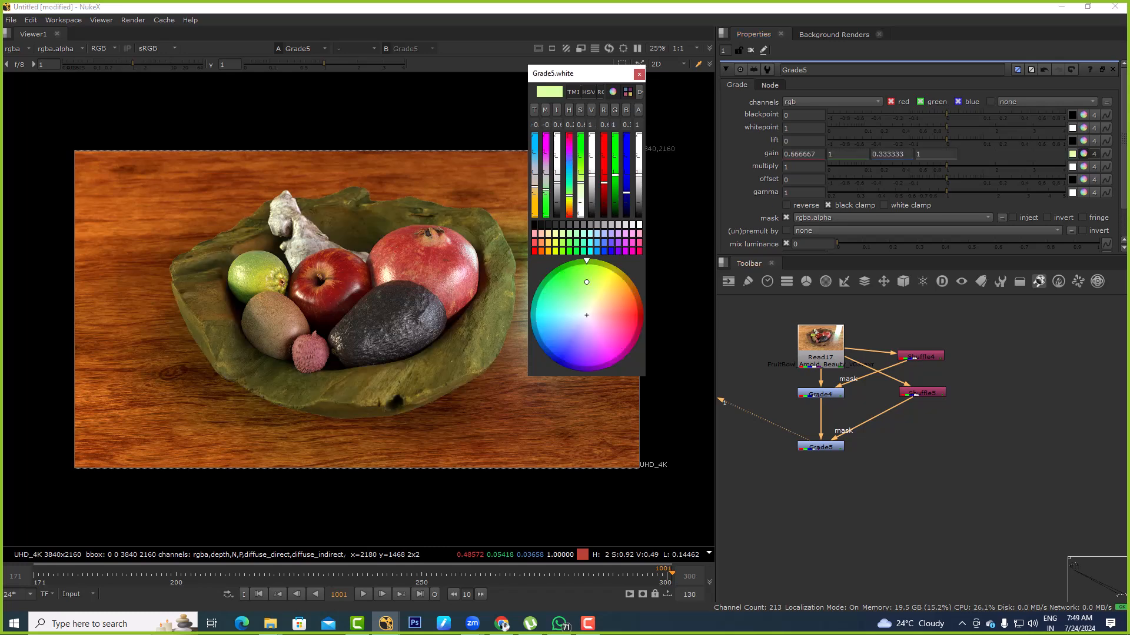
click(597, 242)
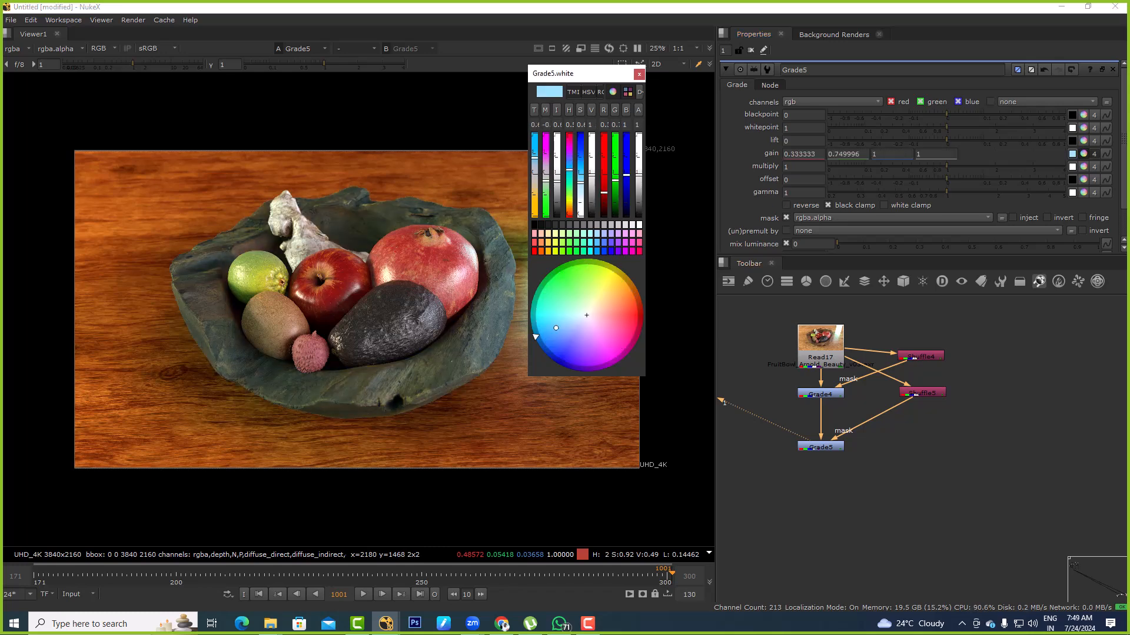
drag(592, 175, 534, 201)
click(639, 74)
drag(403, 174, 353, 211)
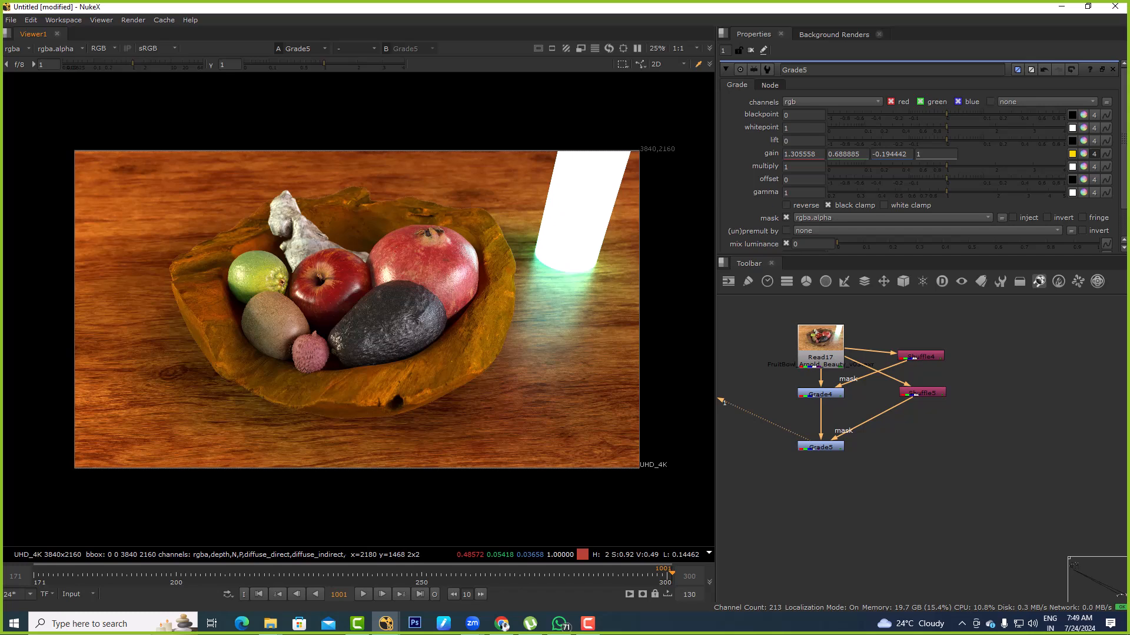
Compare the fruit bowl image with the grading disabled and enabled, and inspect the graded result up close
middle_drag(920, 502, 938, 469)
drag(939, 469, 791, 378)
key(d)
key(d)
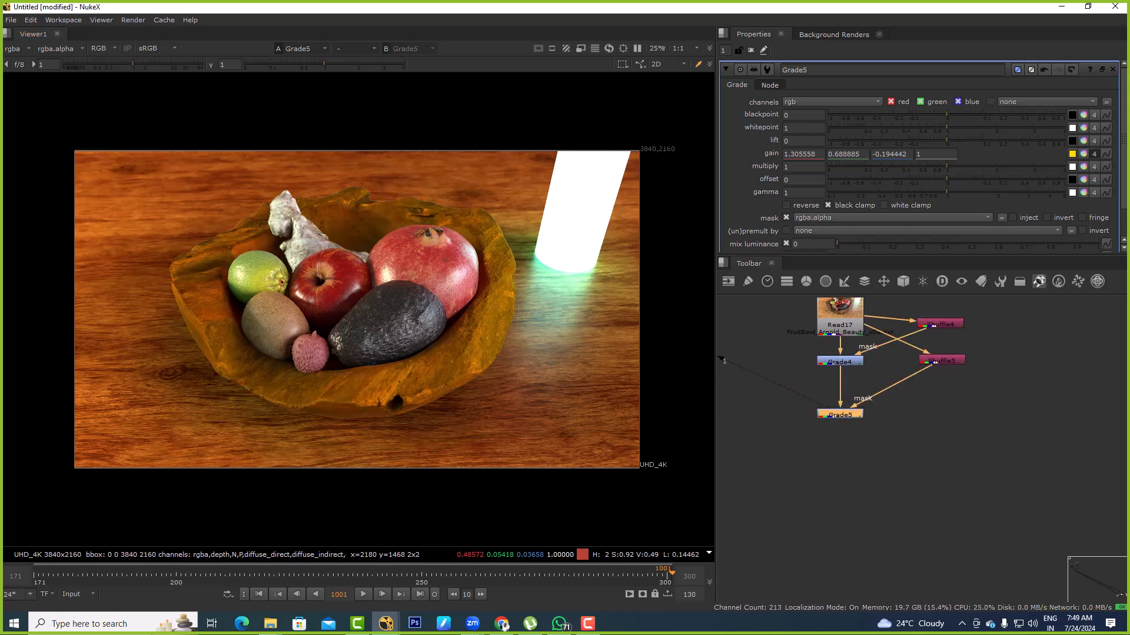
middle_drag(900, 425, 868, 384)
scroll(435, 243, up, 1)
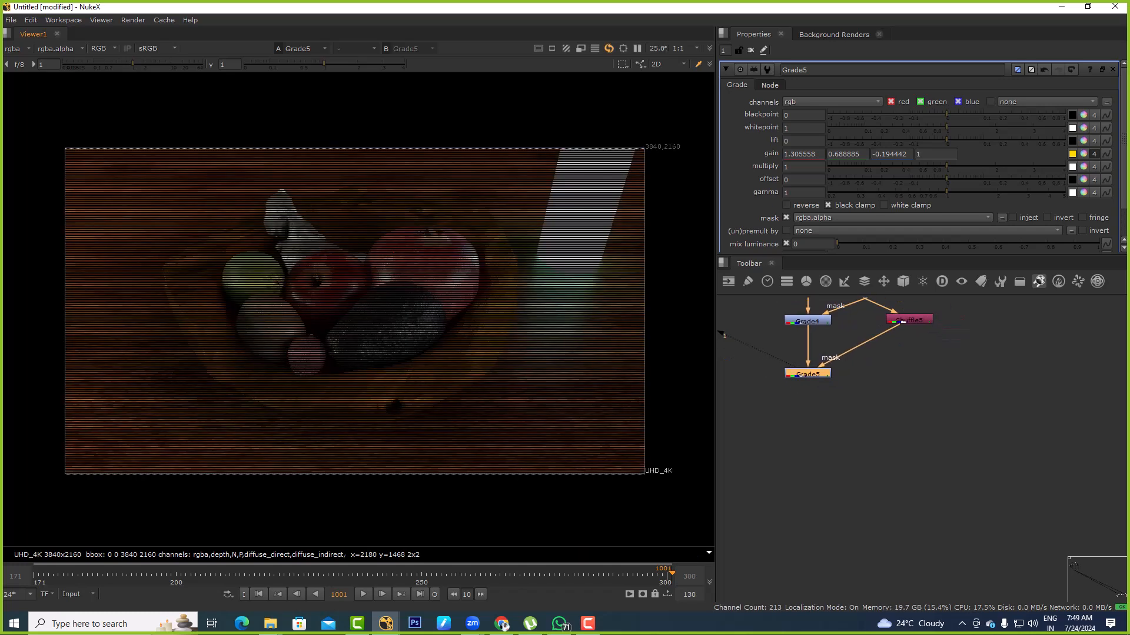
scroll(430, 261, up, 2)
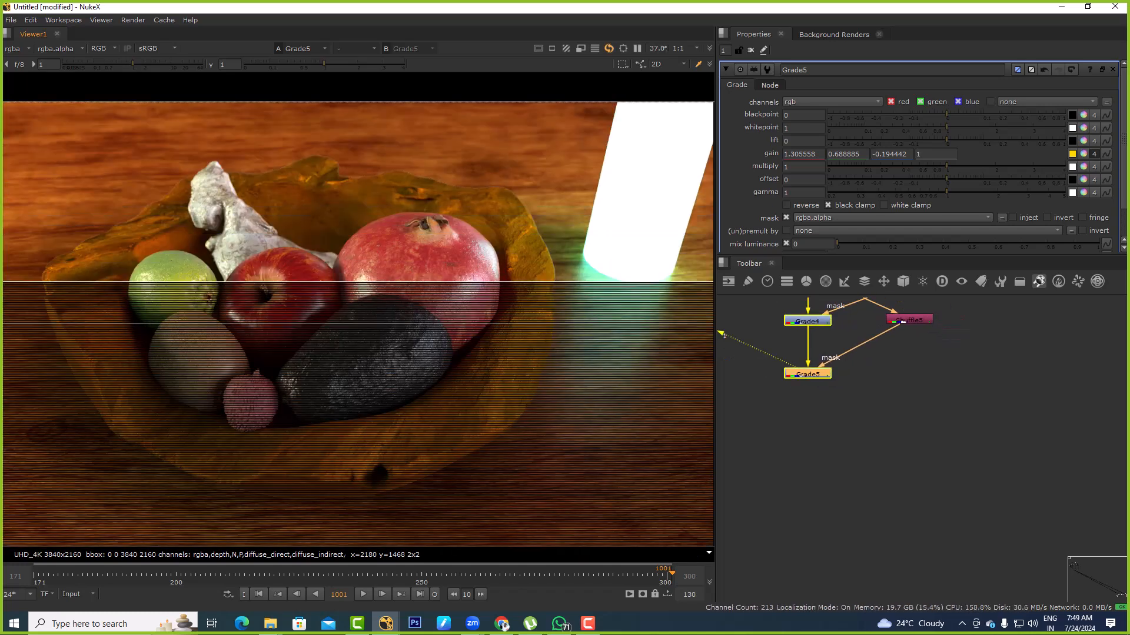
Examine the ID01, ID02 and ID03 matte layers of the fruit bowl Read, return to rgba, and view the second Grade
middle_drag(868, 360, 887, 421)
click(826, 334)
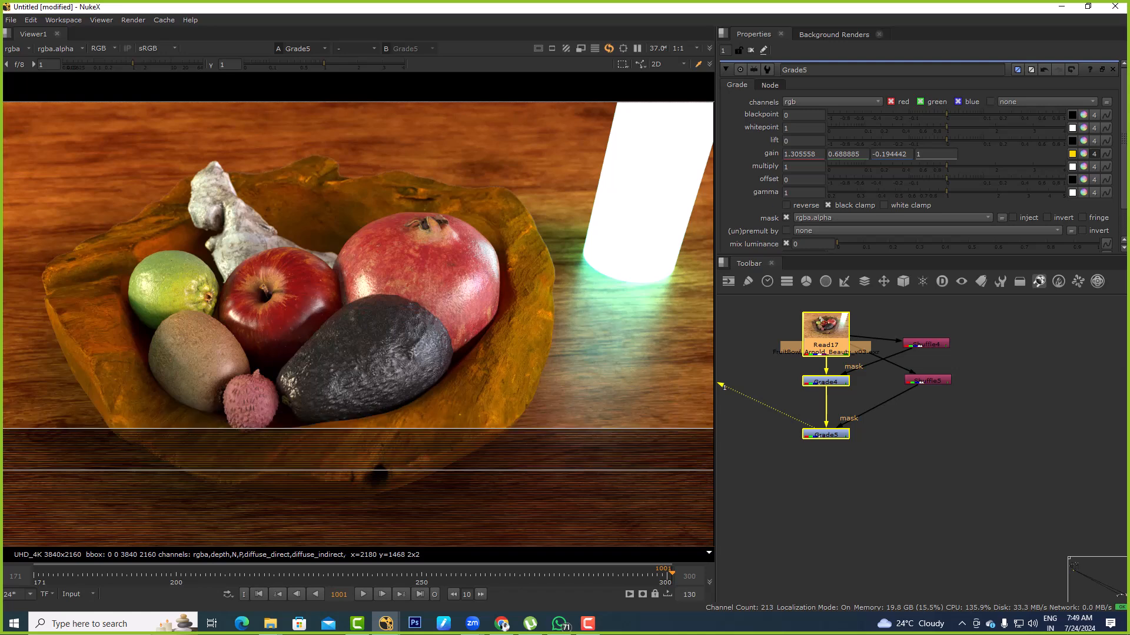
key(1)
click(16, 49)
click(23, 122)
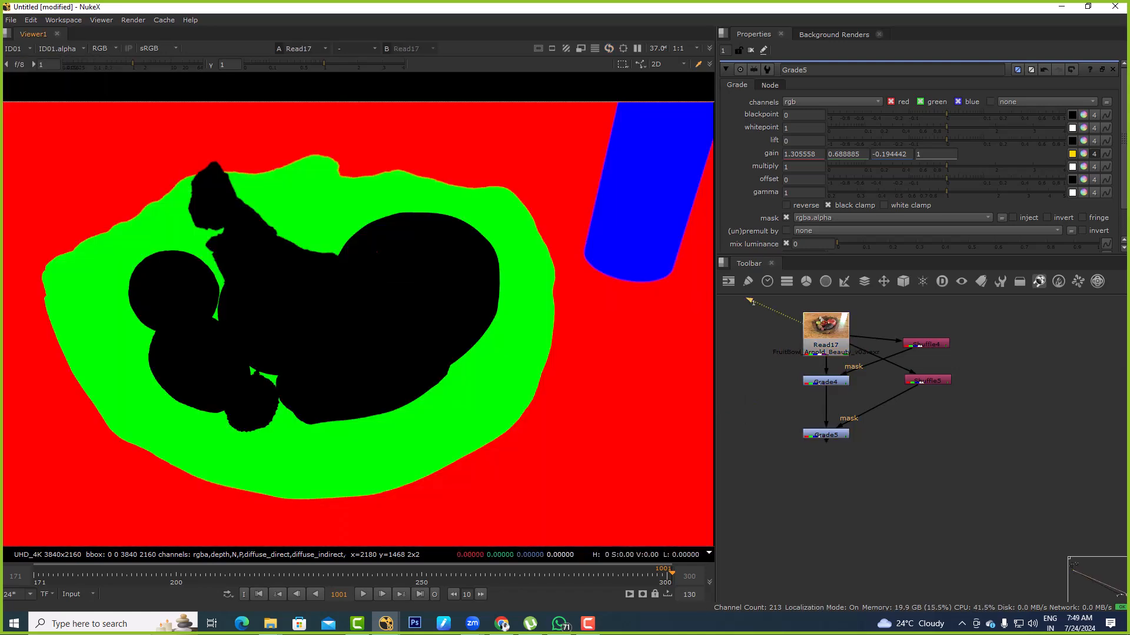
click(16, 49)
click(23, 134)
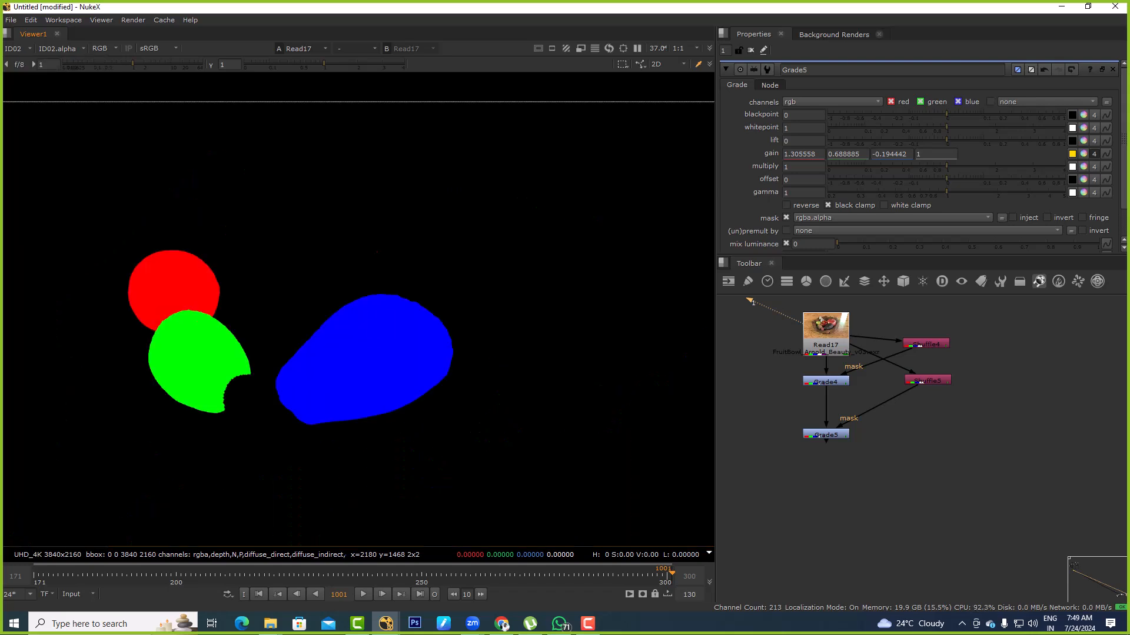
ctrl+shift+drag(369, 229, 416, 273)
click(17, 48)
click(24, 147)
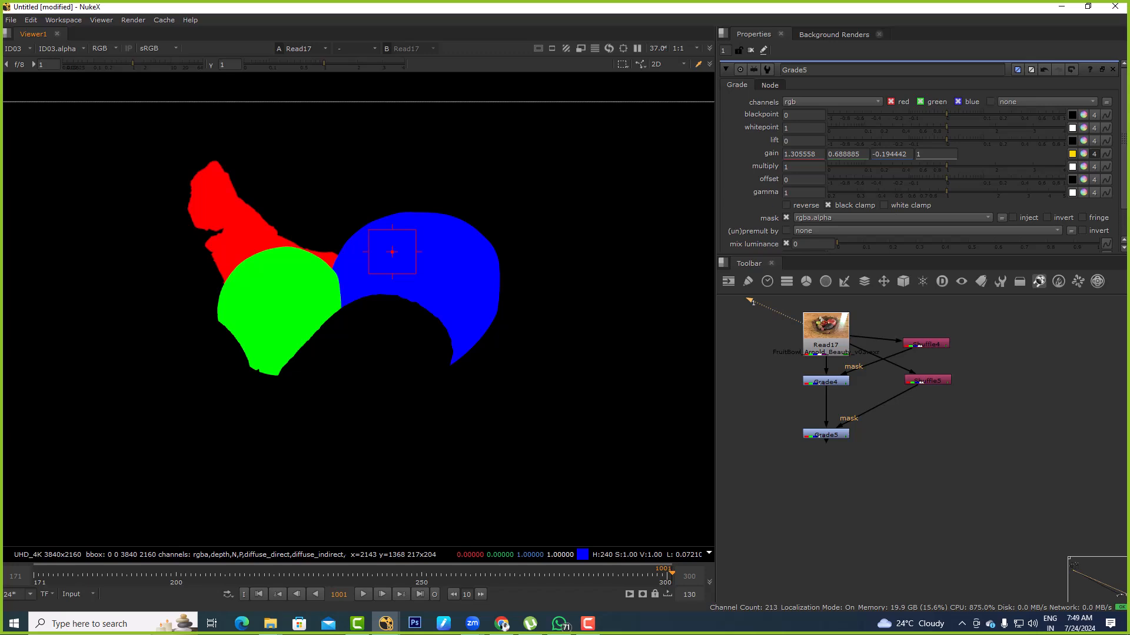
click(16, 49)
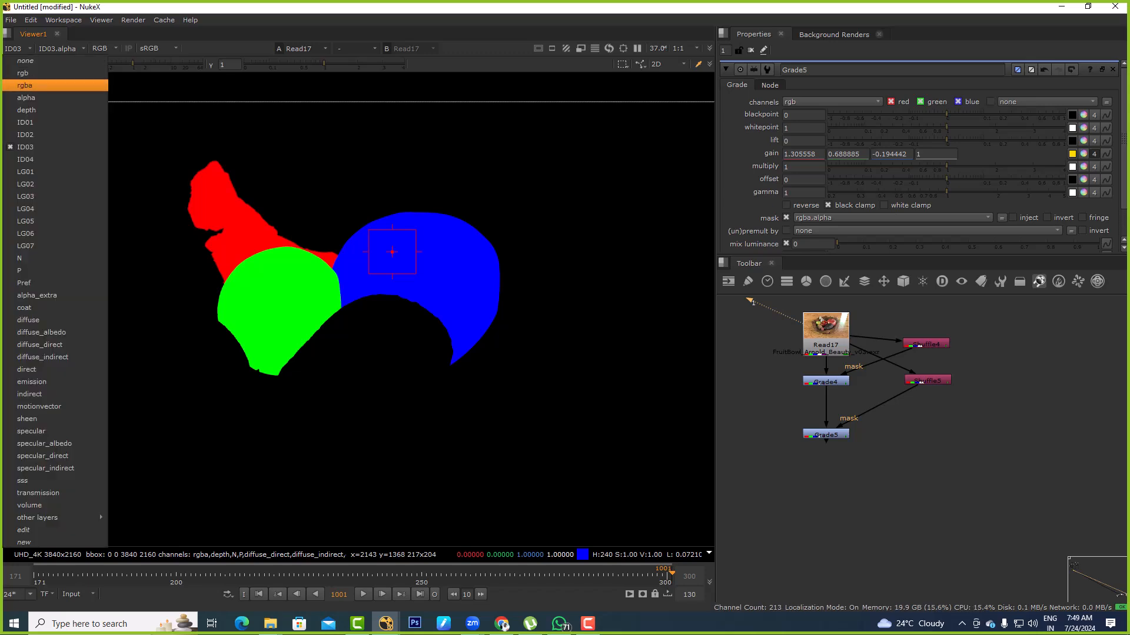
click(23, 86)
click(826, 434)
key(1)
Add a third Shuffle node, connect it to the fruit bowl Read node, and view its output
click(780, 412)
middle_drag(780, 412, 823, 392)
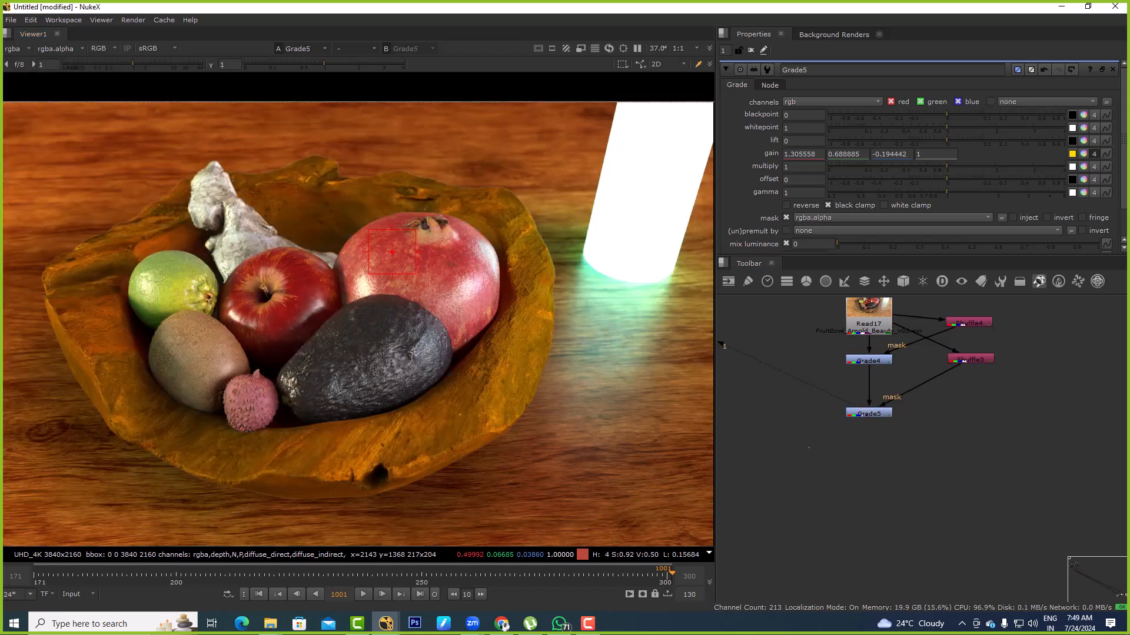
key(x)
key(Return)
drag(808, 444, 860, 332)
key(1)
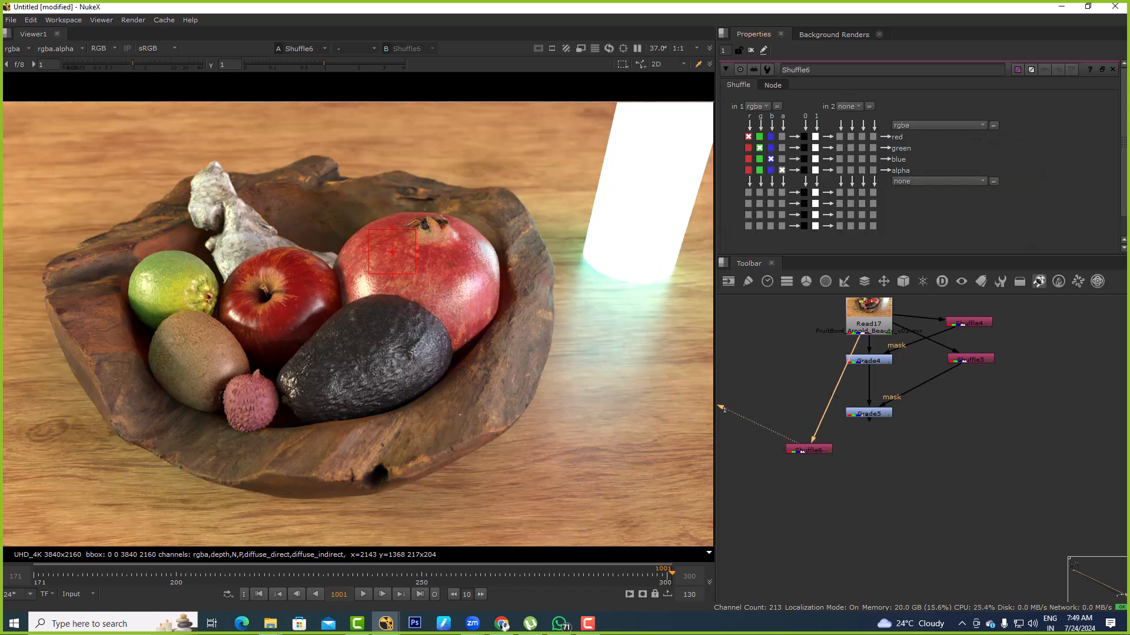
Set the third Shuffle's input layer to ID03 and route its blue channel to all four rgba outputs
click(755, 106)
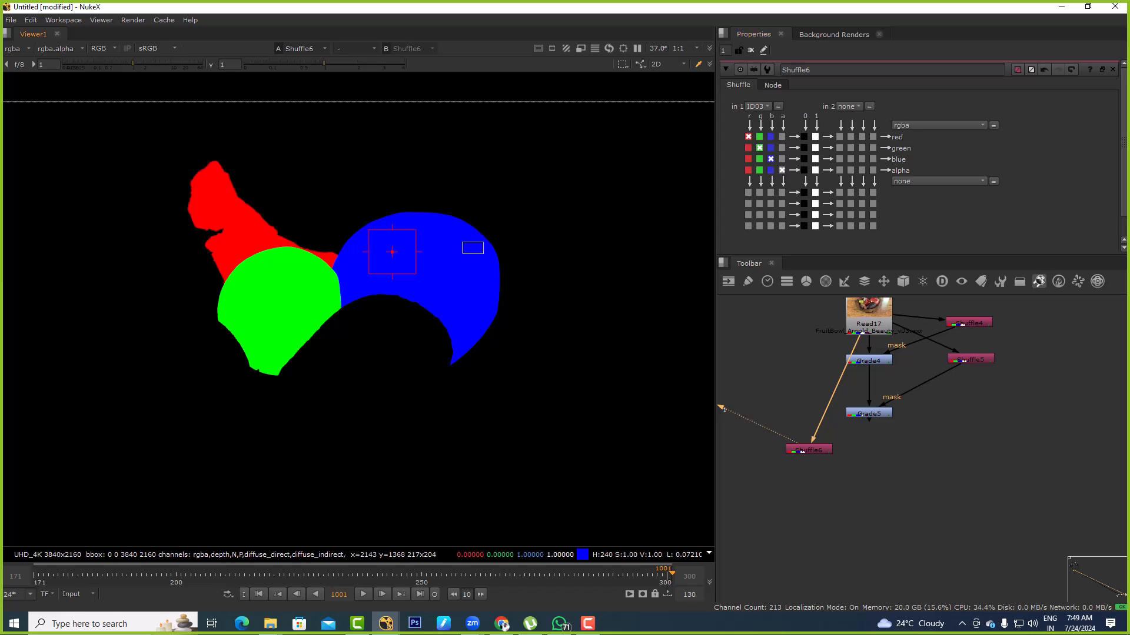
click(771, 137)
click(771, 147)
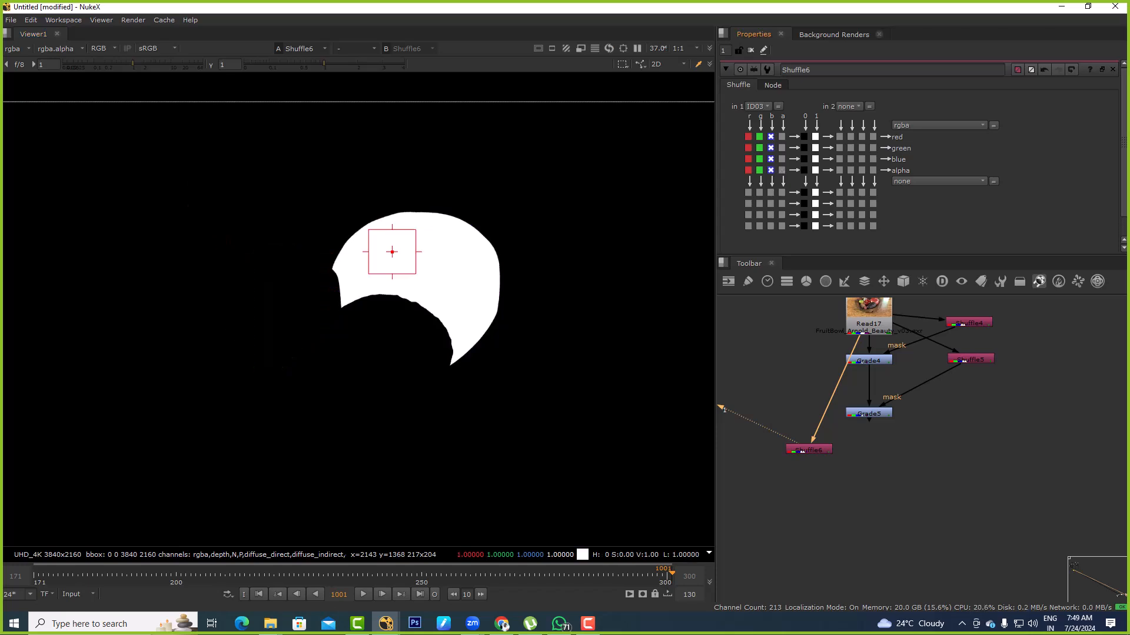
Add a third Grade below the second Grade, with the third Shuffle connected as its mask
ctrl+shift+click(869, 413)
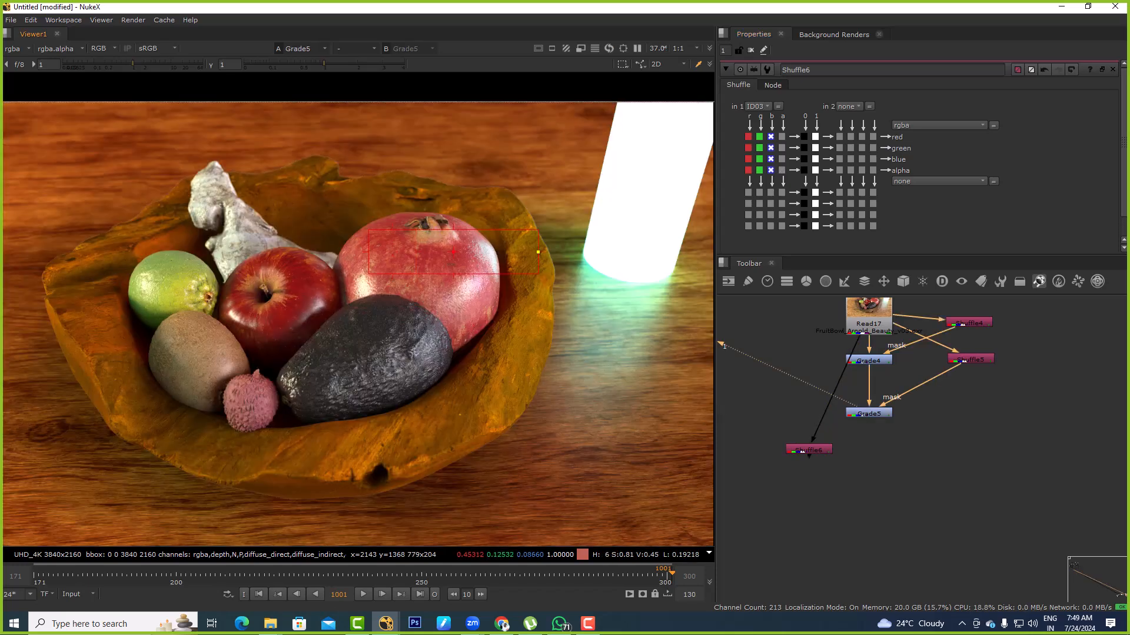
key(g)
click(867, 450)
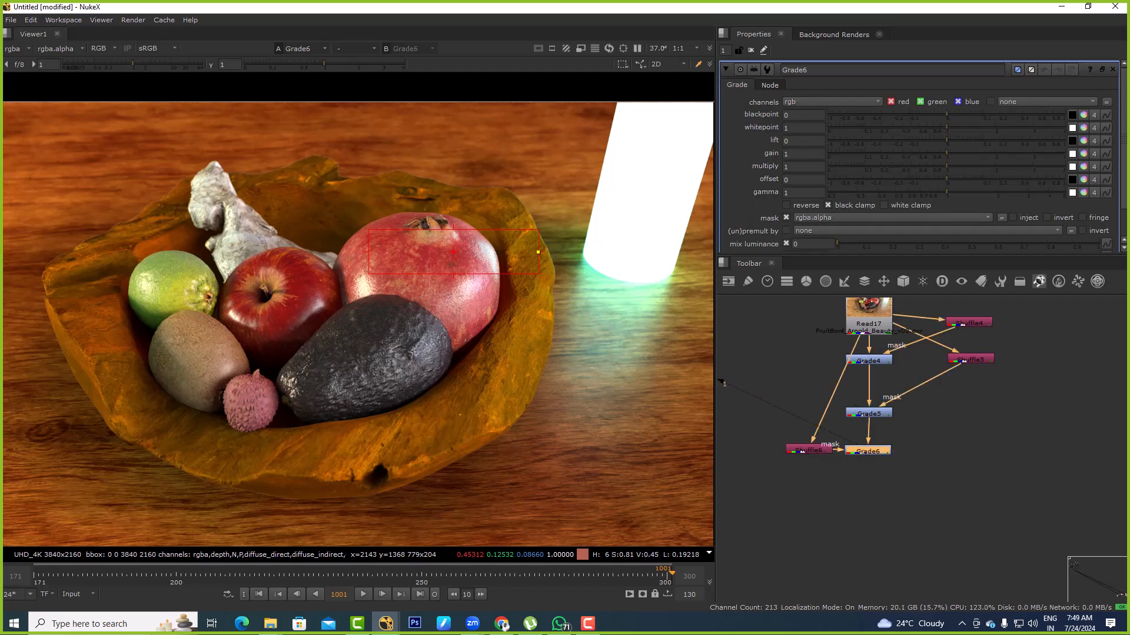
Tint the pomegranate deeper red with the third Grade's gamma, using 1 red, 0.517823 green and 0.608713 blue
click(1083, 193)
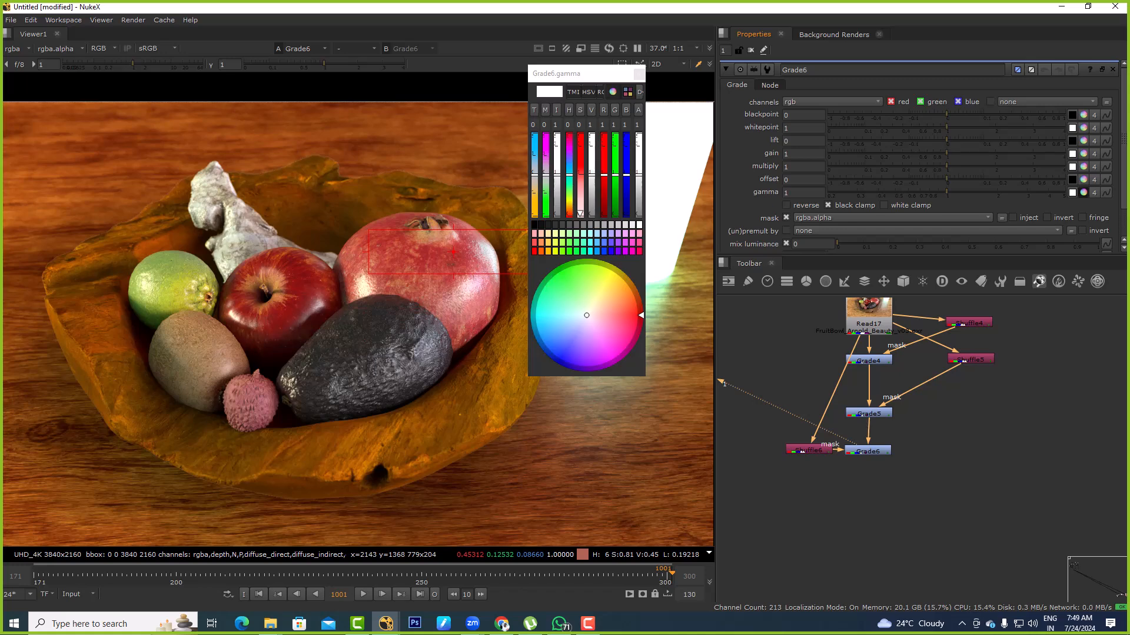
mouse_move(586, 315)
mouse_down()
mouse_move(560, 283)
mouse_move(623, 289)
mouse_move(628, 353)
mouse_move(586, 335)
mouse_move(608, 326)
mouse_up()
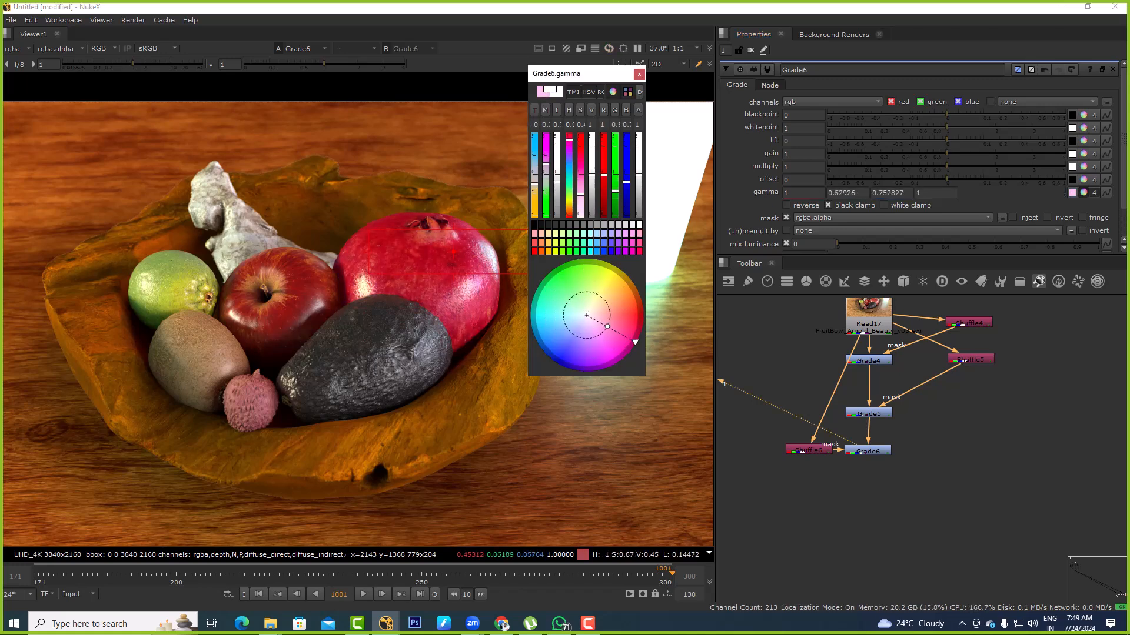
click(639, 75)
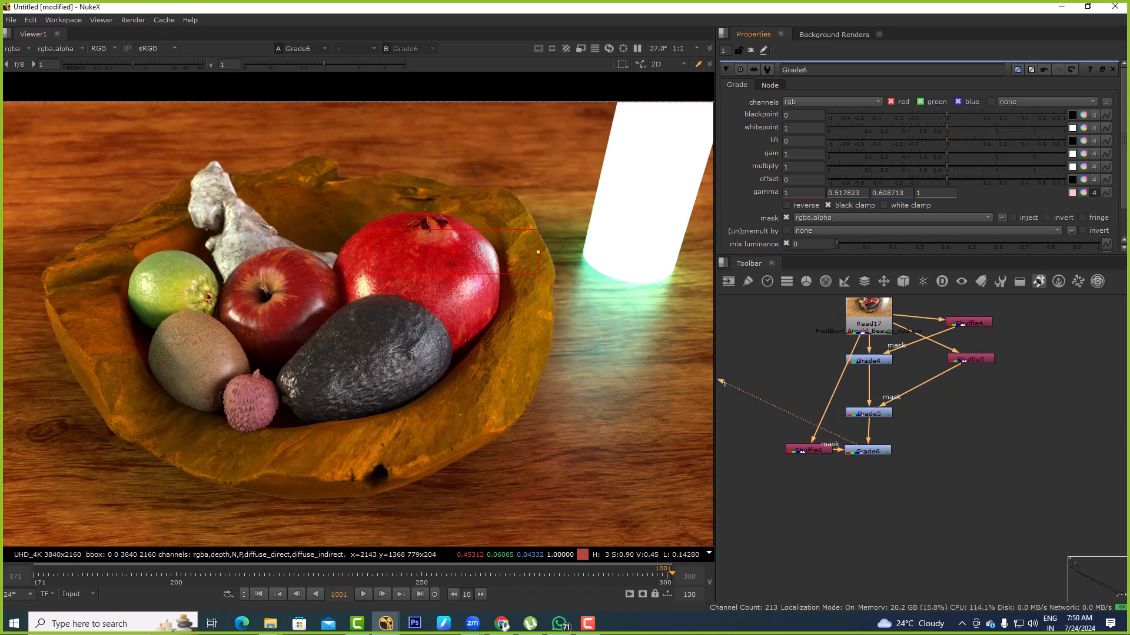
click(868, 451)
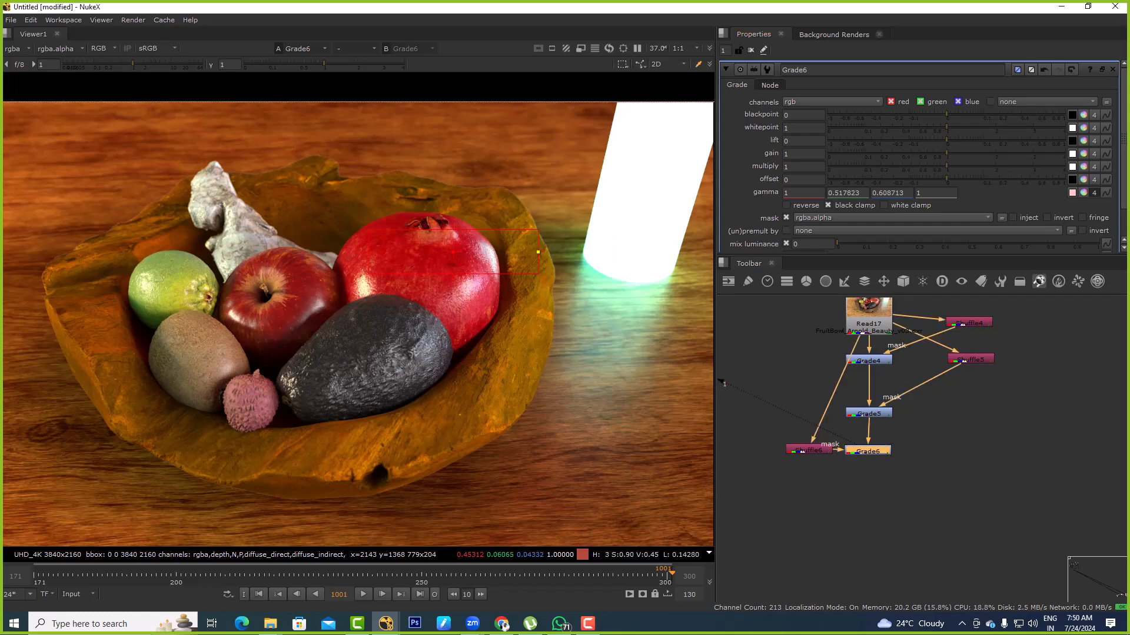
Switch to File Explorer and look for footage in the 3D folder's Realistic CG Portrait course, including its Originals subfolder
key(alt+Tab)
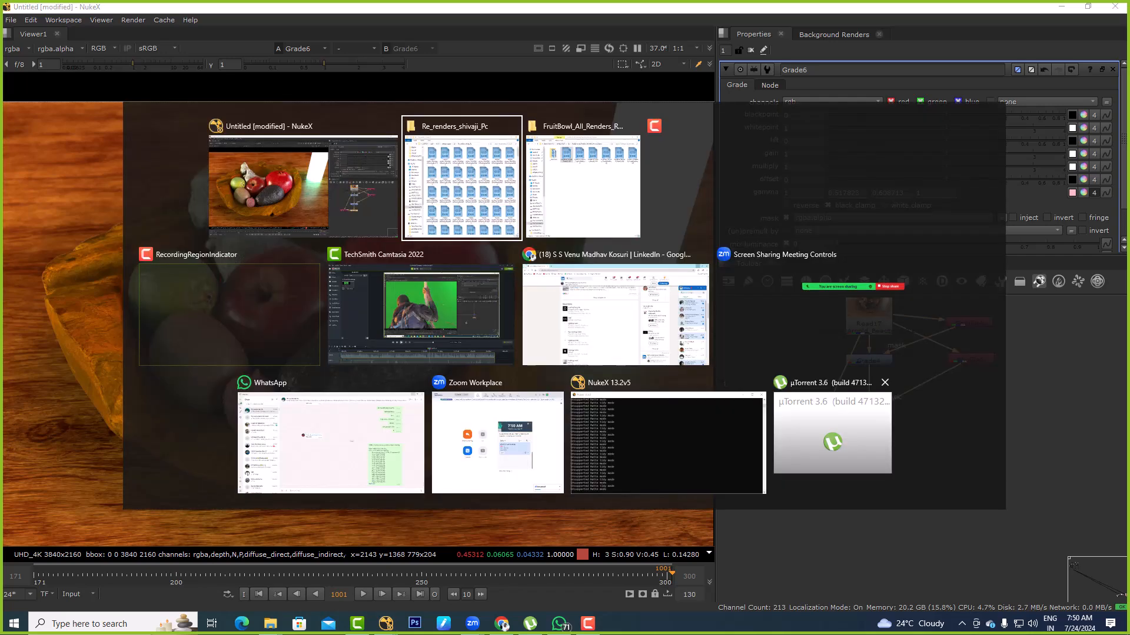
key(alt+Tab)
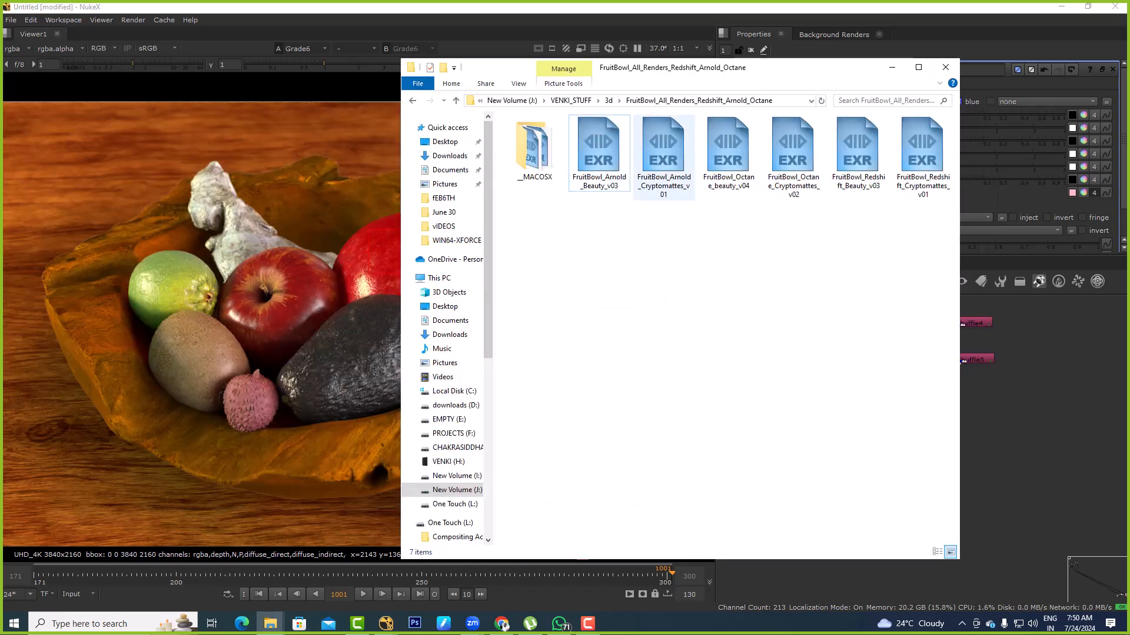
key(BackSpace)
double_click(659, 136)
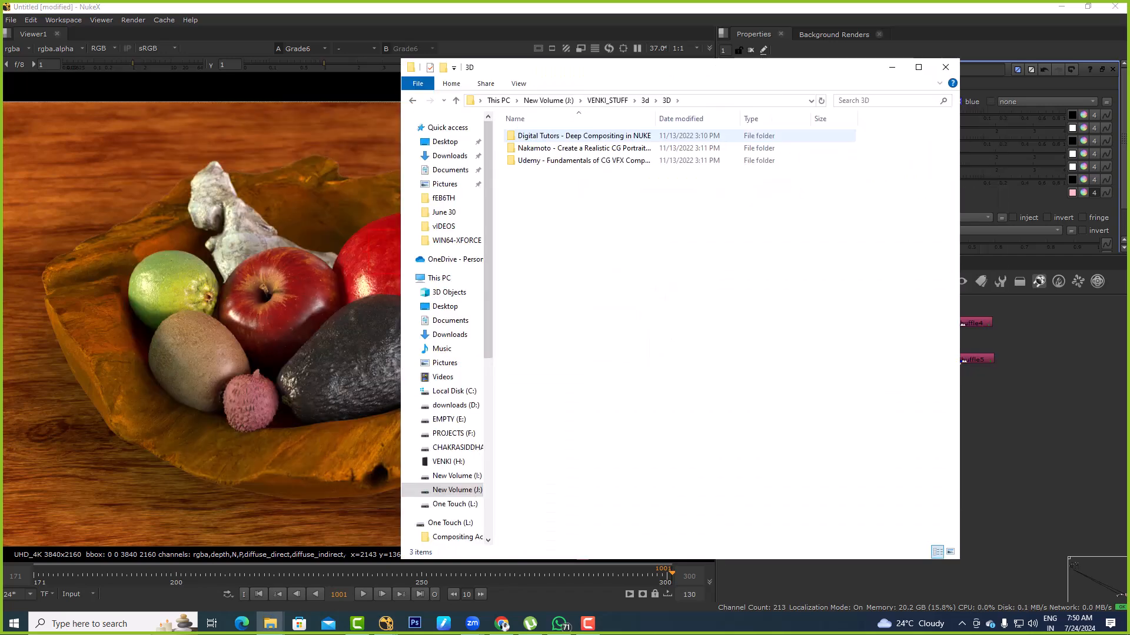
key(Down)
key(Return)
key(Down)
key(Return)
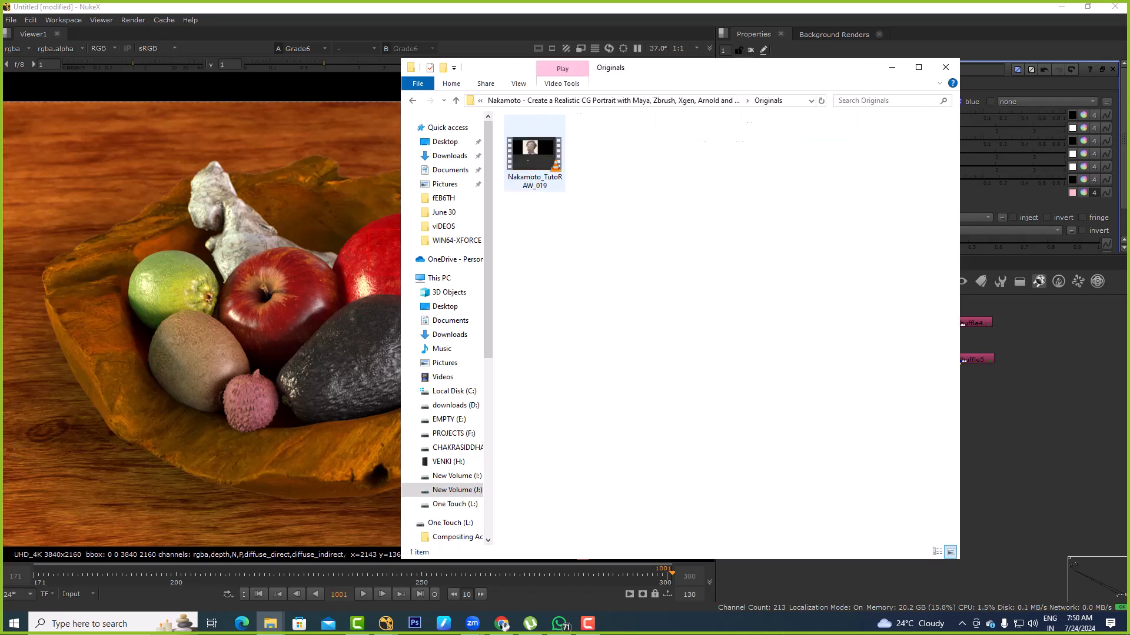
key(BackSpace)
key(BackSpace)
Open the innermost Deep Compositing in NUKE folder inside the Digital Tutors course and check its Final Render subfolder
key(Up)
key(Return)
key(Down)
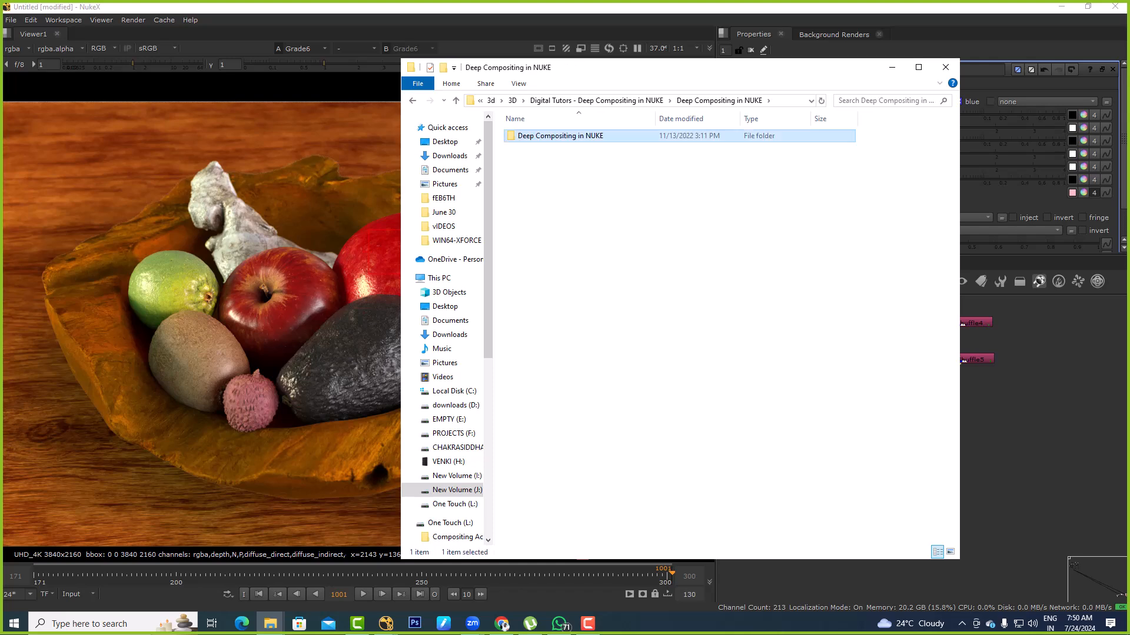
key(Return)
key(Down)
key(Return)
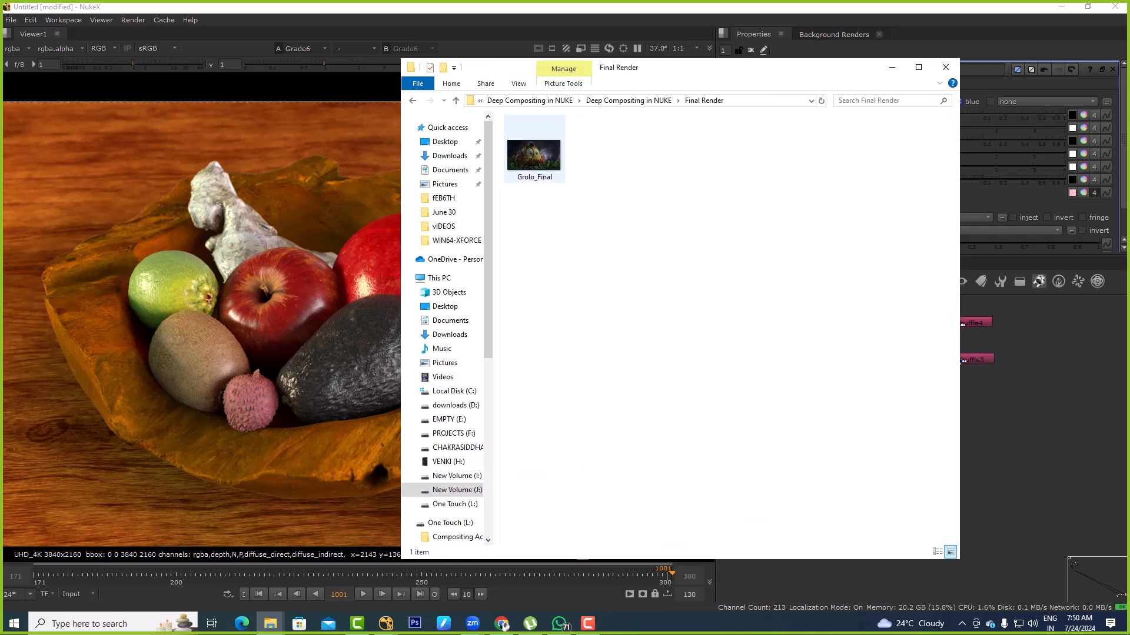
key(BackSpace)
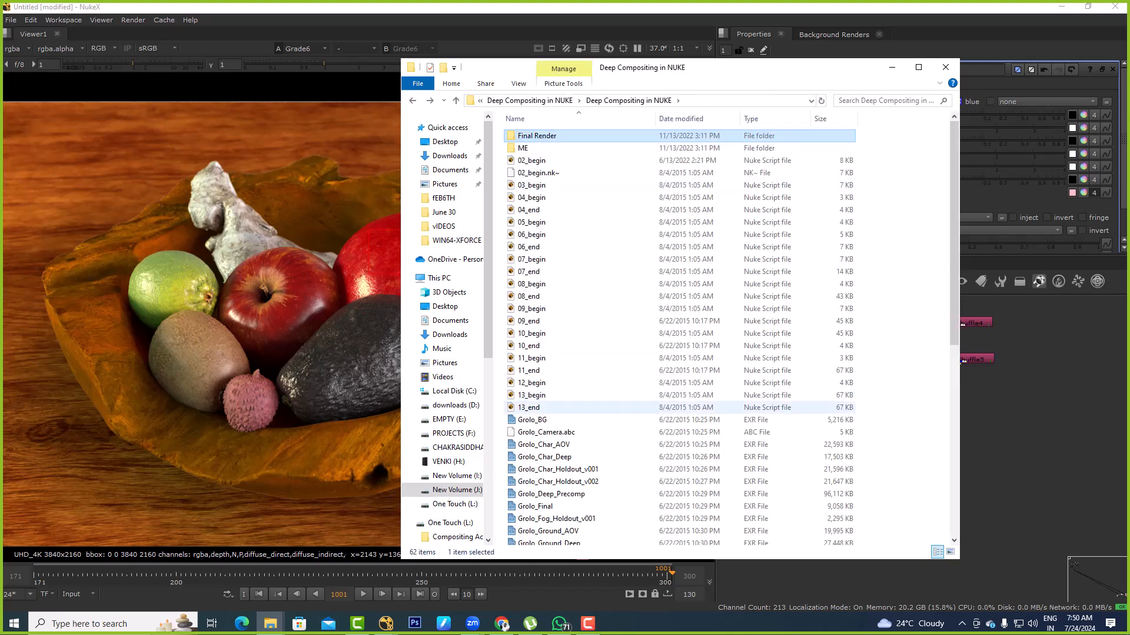
Try importing Grolo_VegLg1_AOV into the node graph, view it, and undo the import
scroll(559, 445, down, 5)
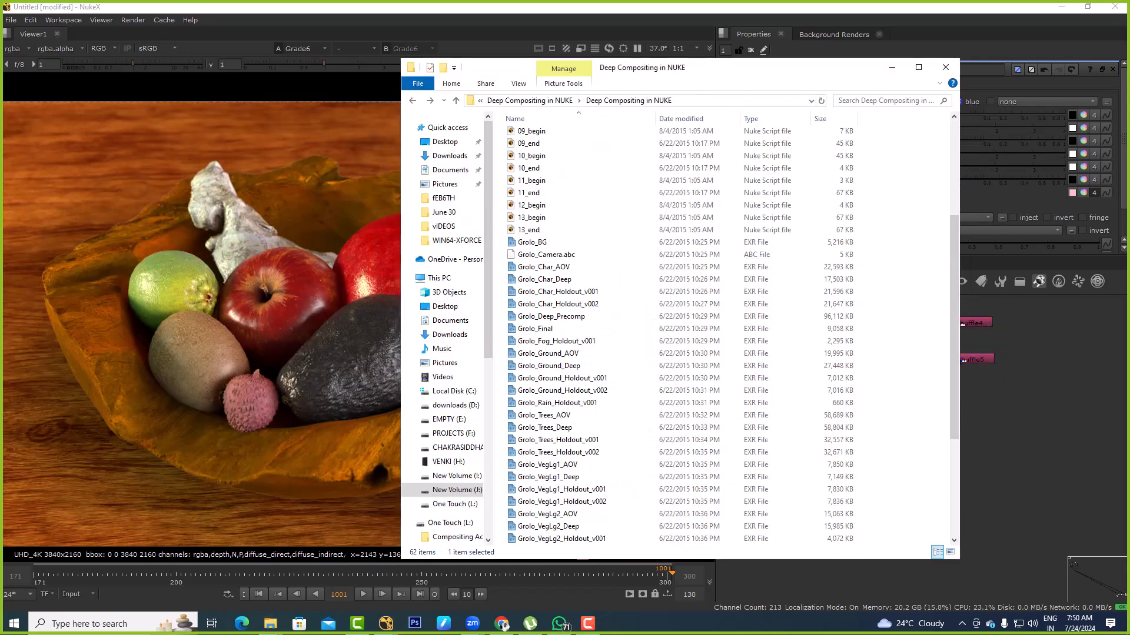
drag(547, 464, 1022, 450)
click(1022, 451)
key(1)
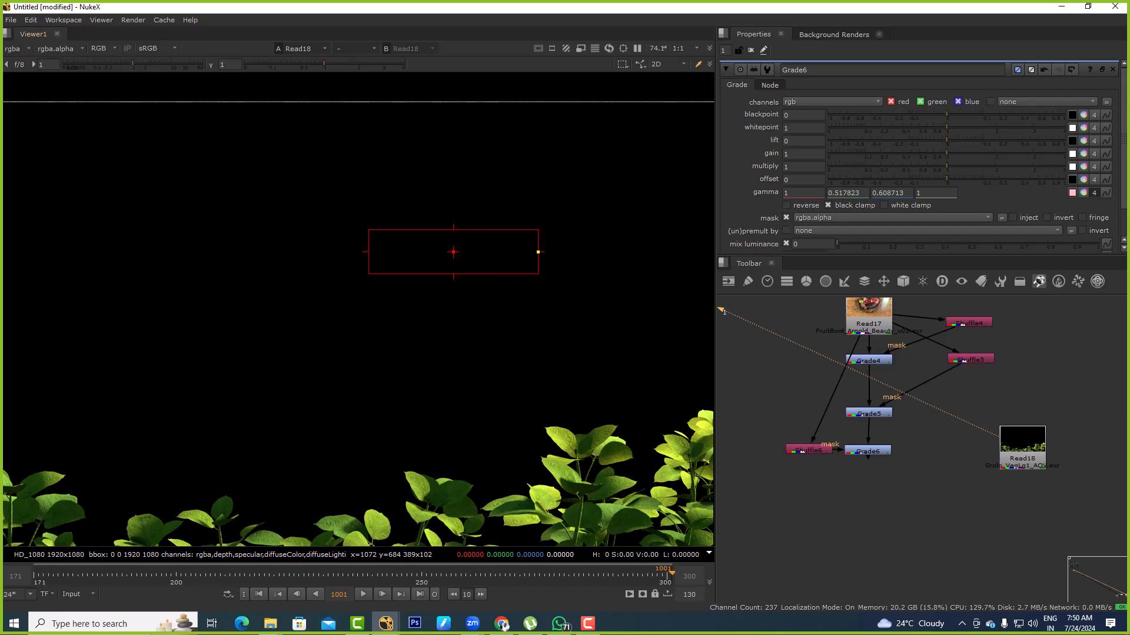
key(ctrl+z)
Try importing Grolo_Volume into the node graph and delete its node
key(alt+Tab)
scroll(571, 371, down, 5)
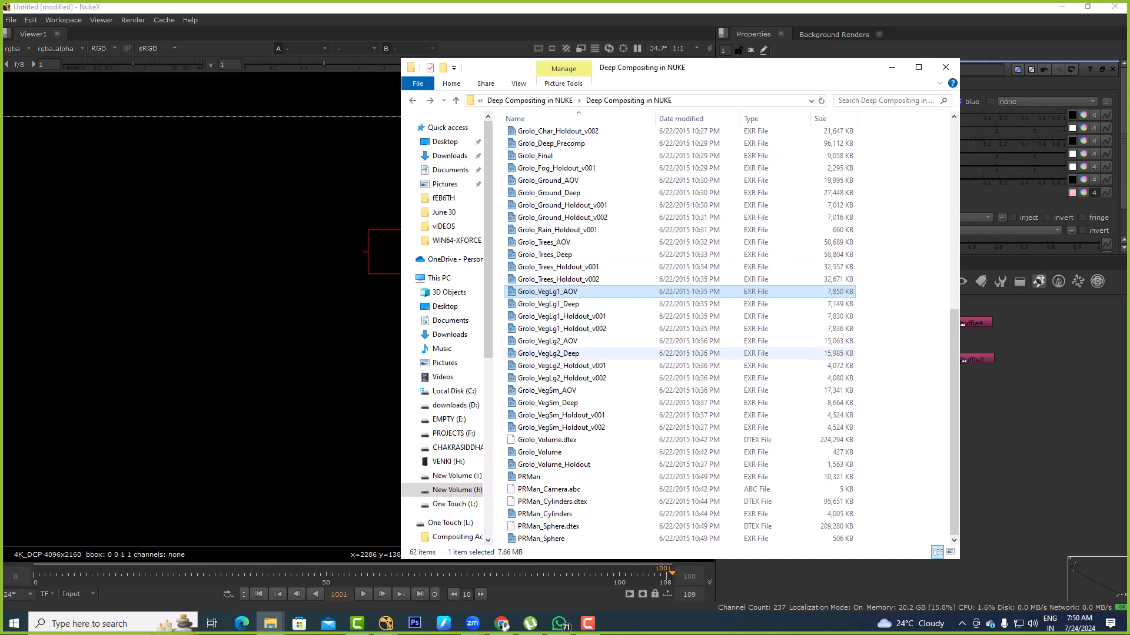
drag(539, 452, 1012, 438)
key(Delete)
Import Grolo_BG from the Deep Compositing in NUKE folder beside the fruit bowl nodes and view it
key(alt+Tab)
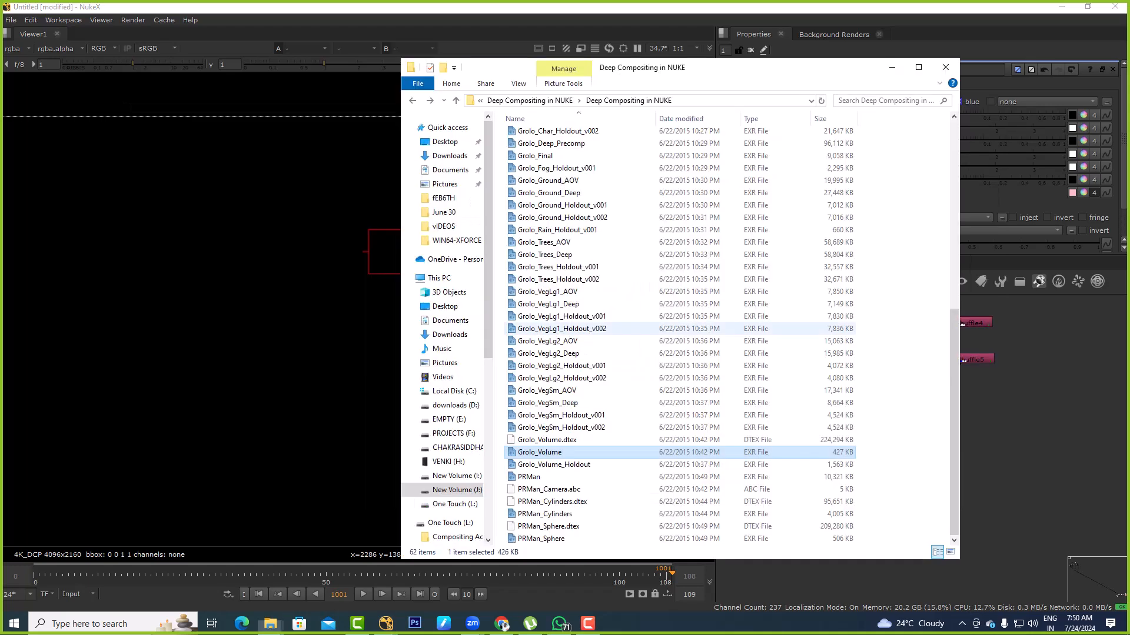
scroll(545, 268, up, 3)
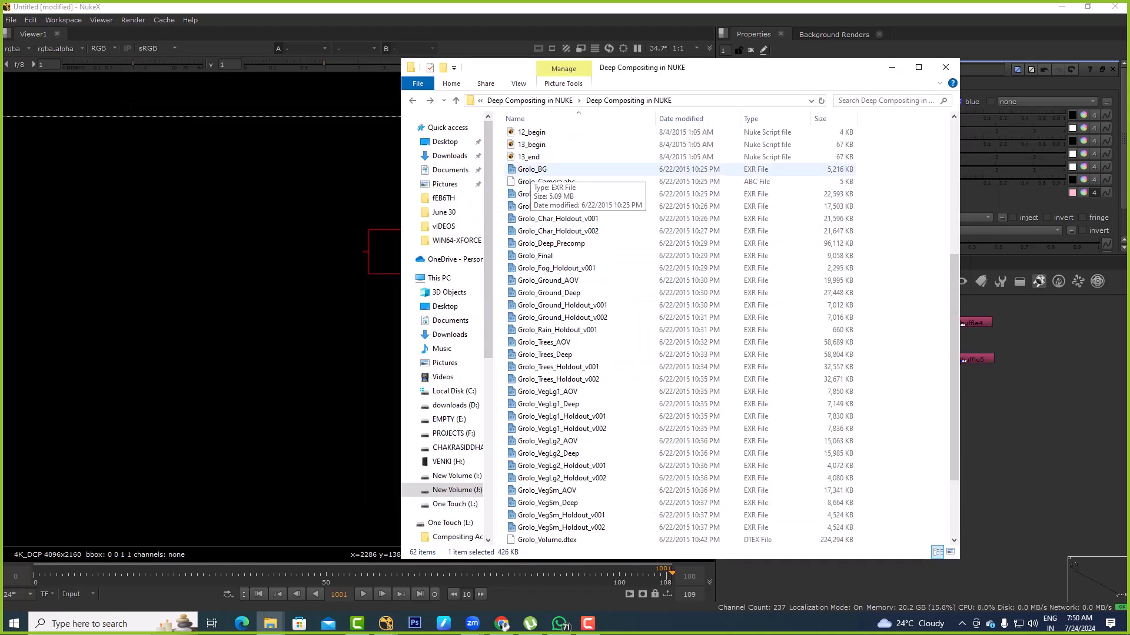
drag(532, 170, 1003, 397)
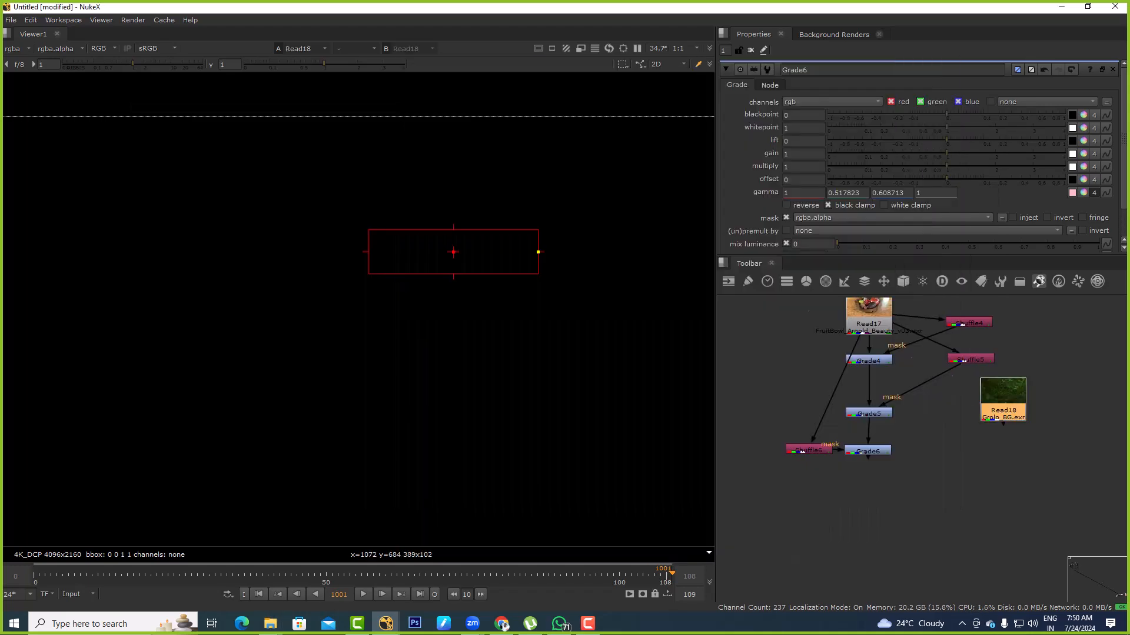
key(1)
Import Grolo_VegSm_AOV below the forest background Read node and view it
key(alt+Tab)
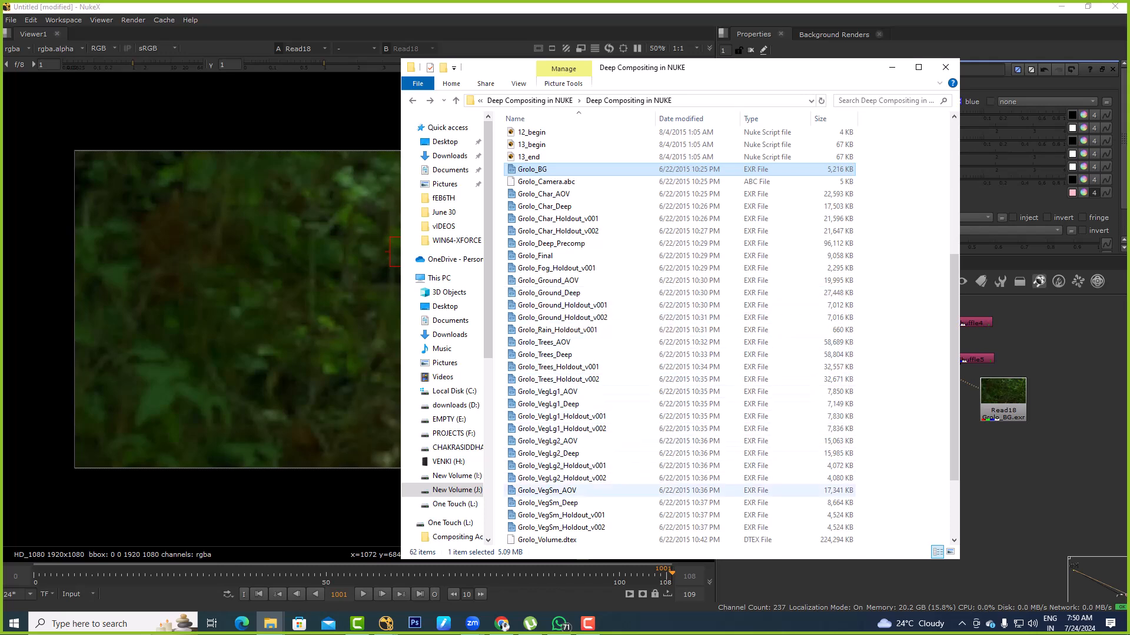
drag(541, 490, 1002, 465)
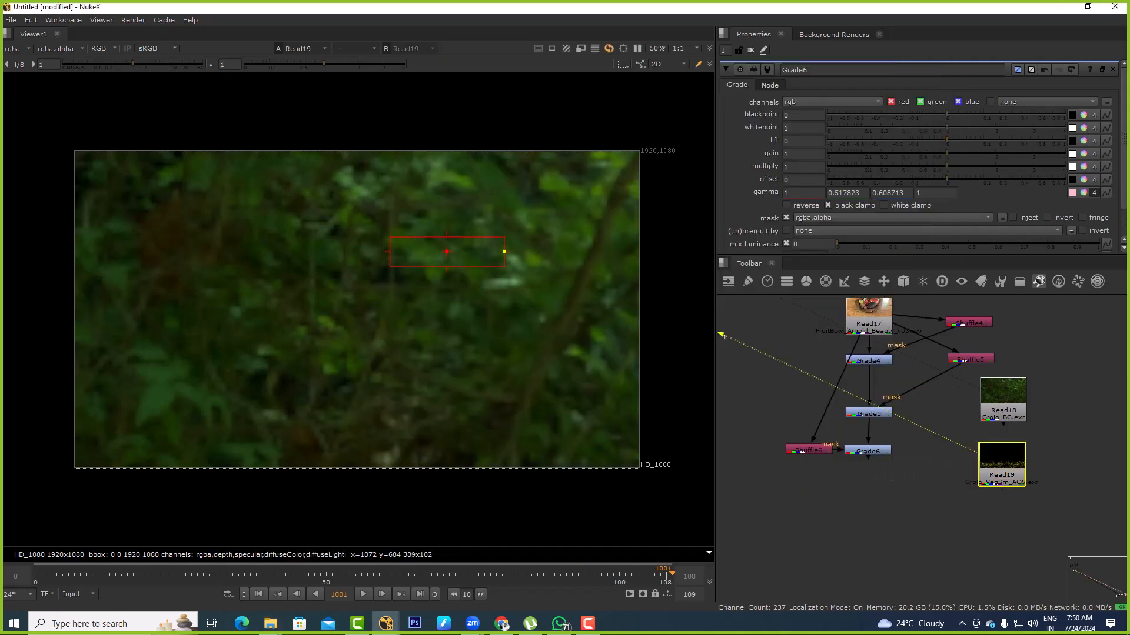
key(1)
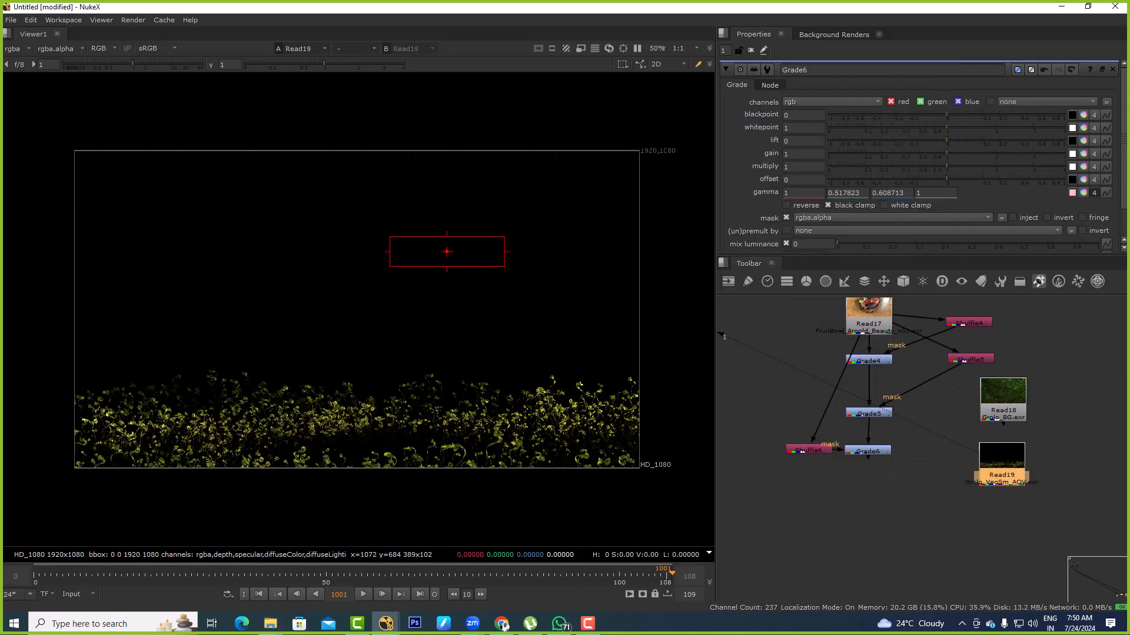
Try a Cryptomatte node on the small vegetation Read and delete it
key(Tab)
text(cryp)
key(Return)
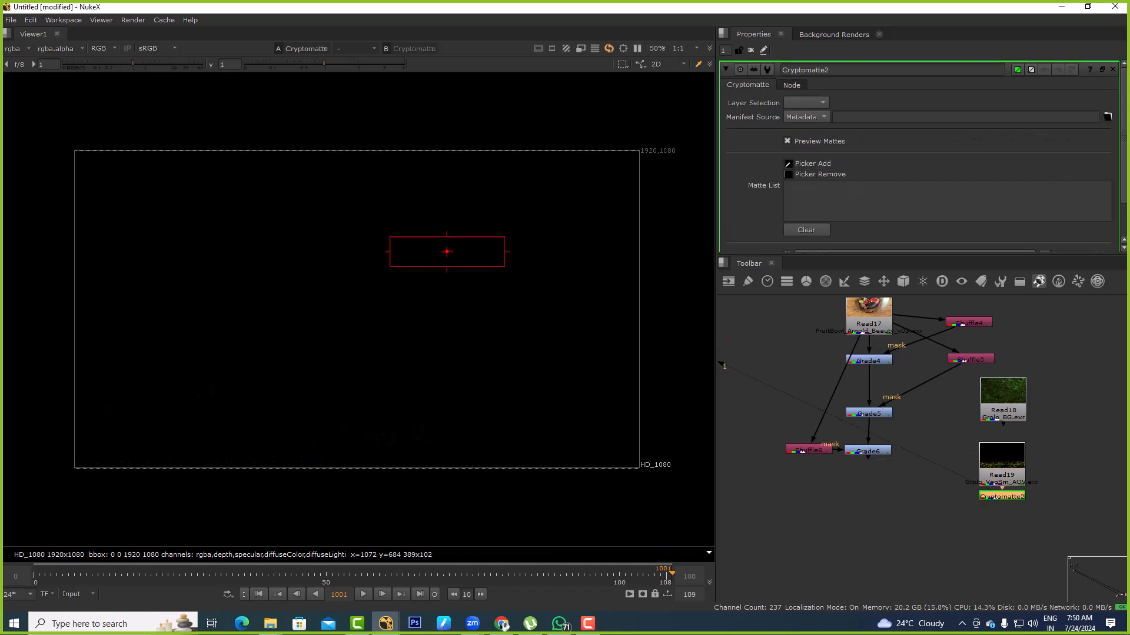
key(Delete)
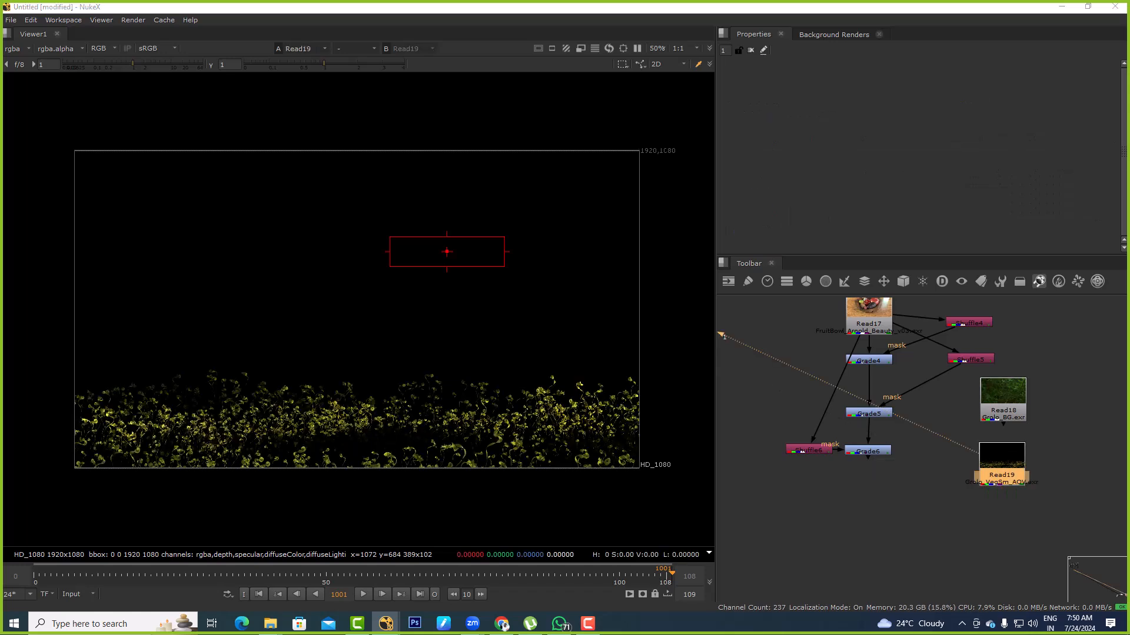
Import Grolo_Trees_Deep as a deep read node, view it, and place it in empty space beside the other nodes
key(alt+Tab)
scroll(679, 292, down, 3)
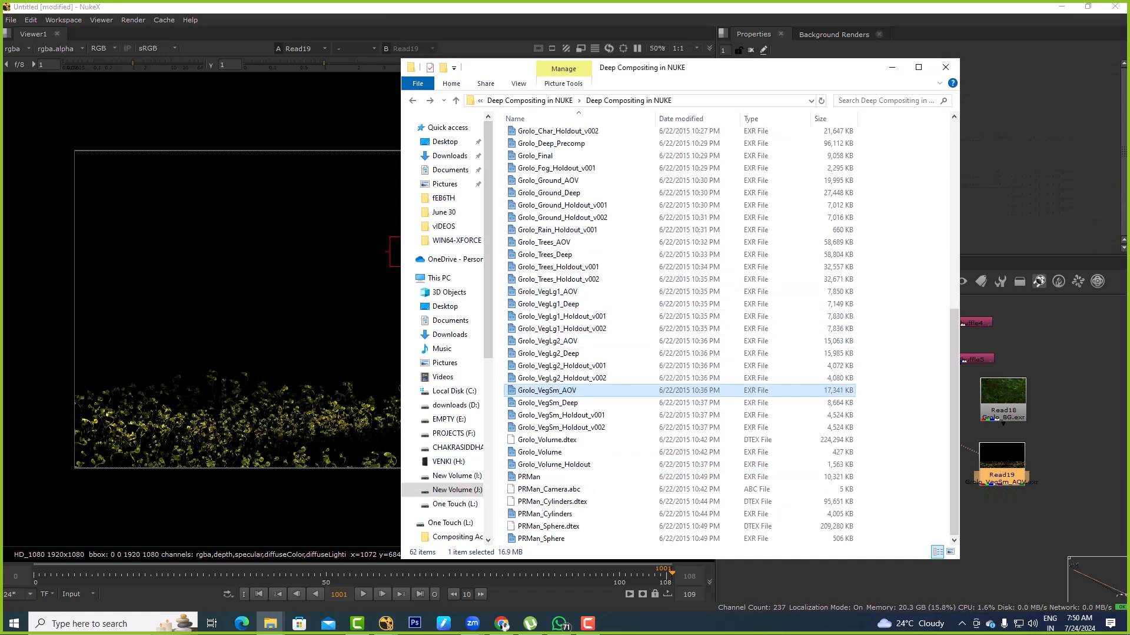
click(529, 477)
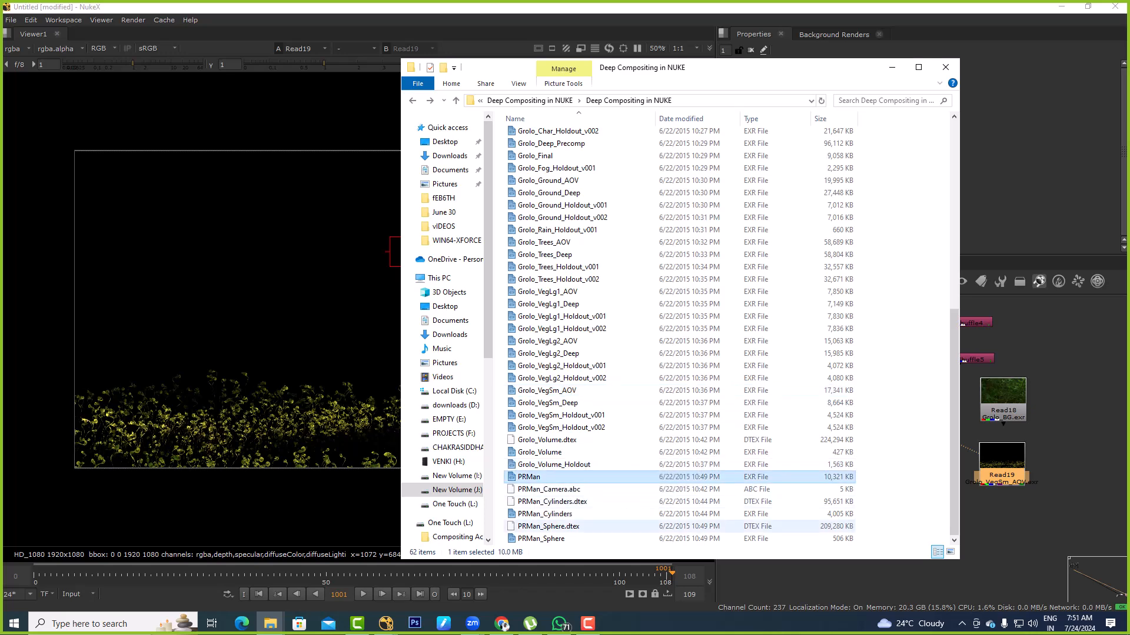
click(541, 538)
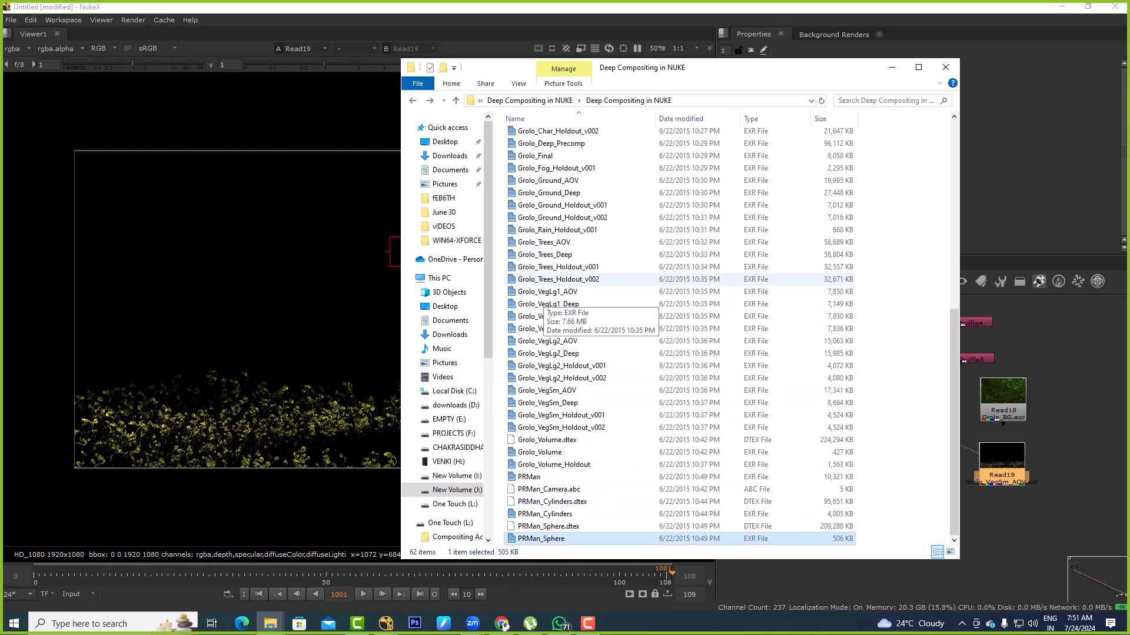
click(566, 255)
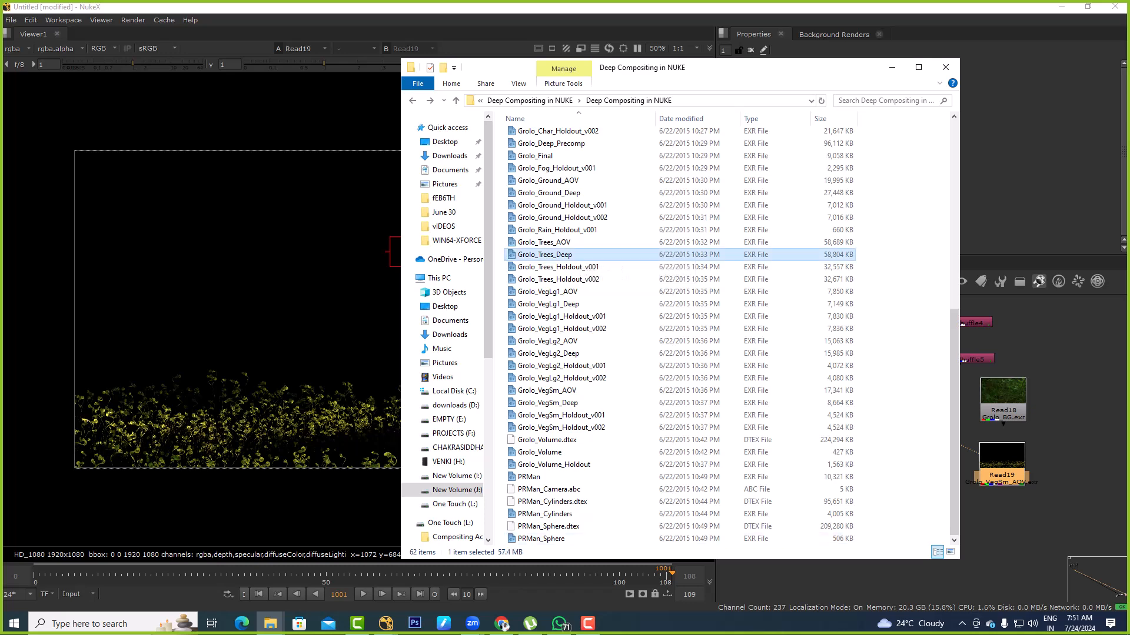
drag(566, 254, 1035, 340)
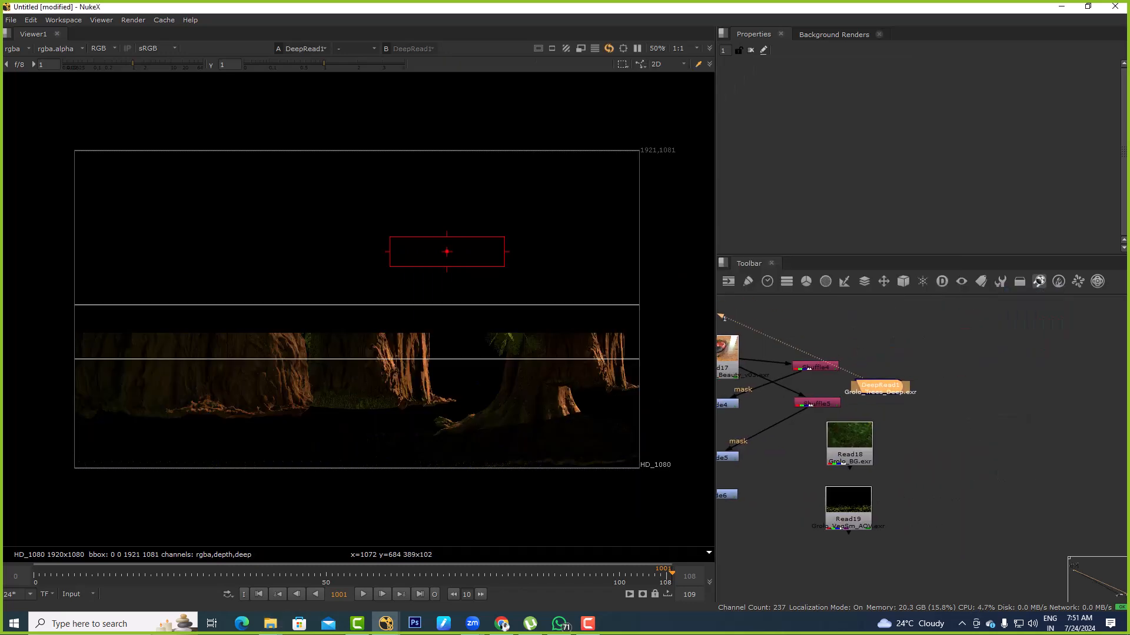
drag(880, 386, 951, 369)
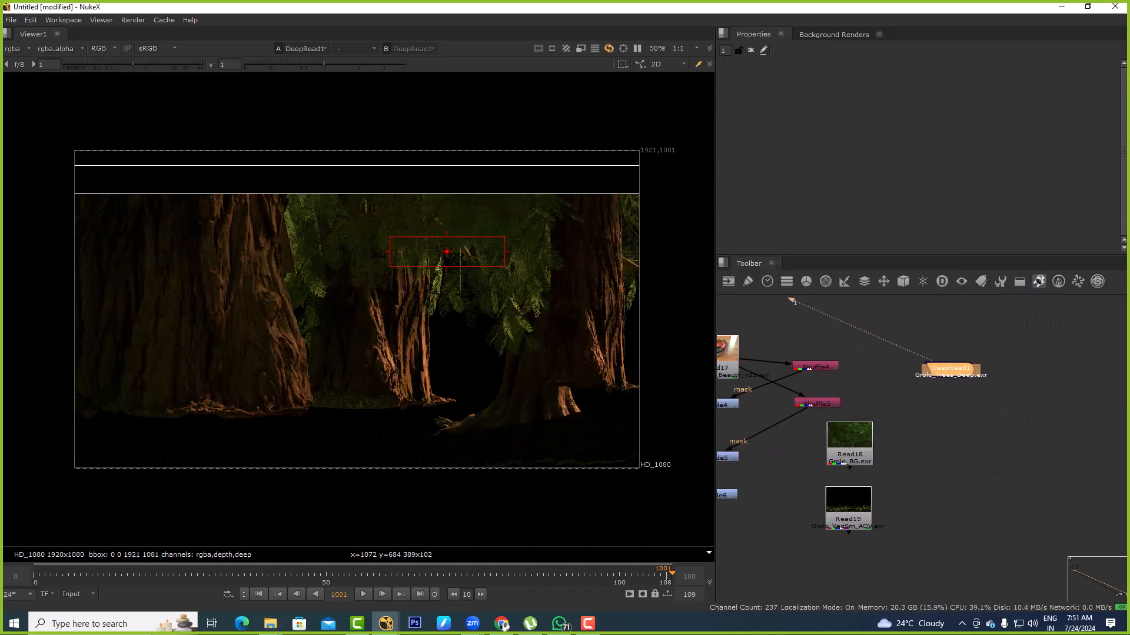
Open the properties of the deep trees read node and examine the node up close in the graph
scroll(951, 371, up, 6)
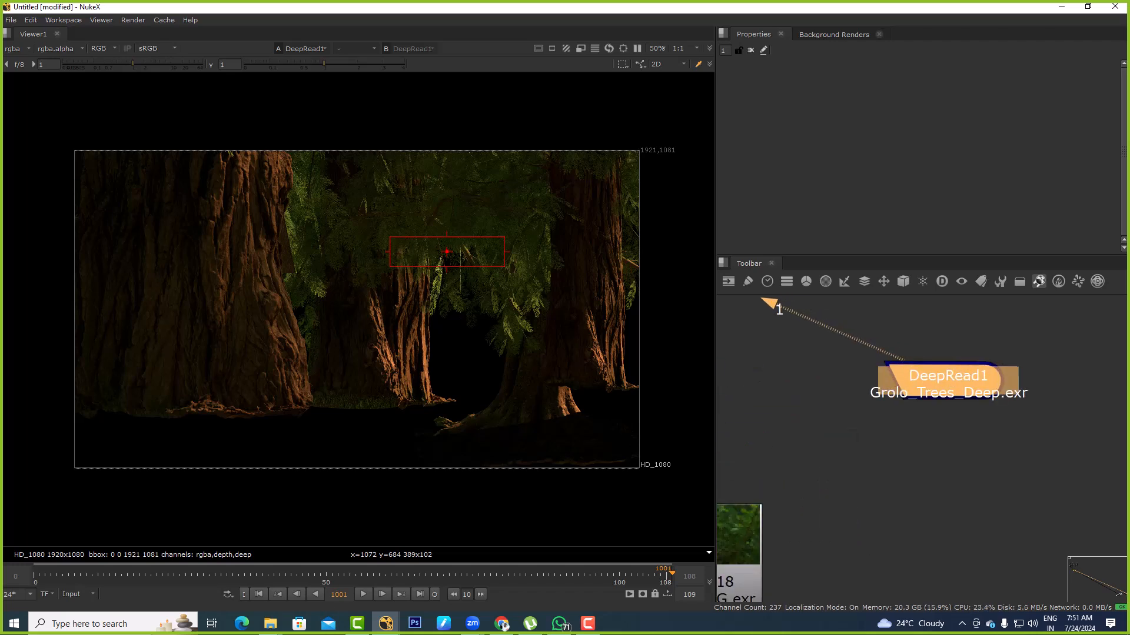
double_click(950, 372)
key(alt+Tab)
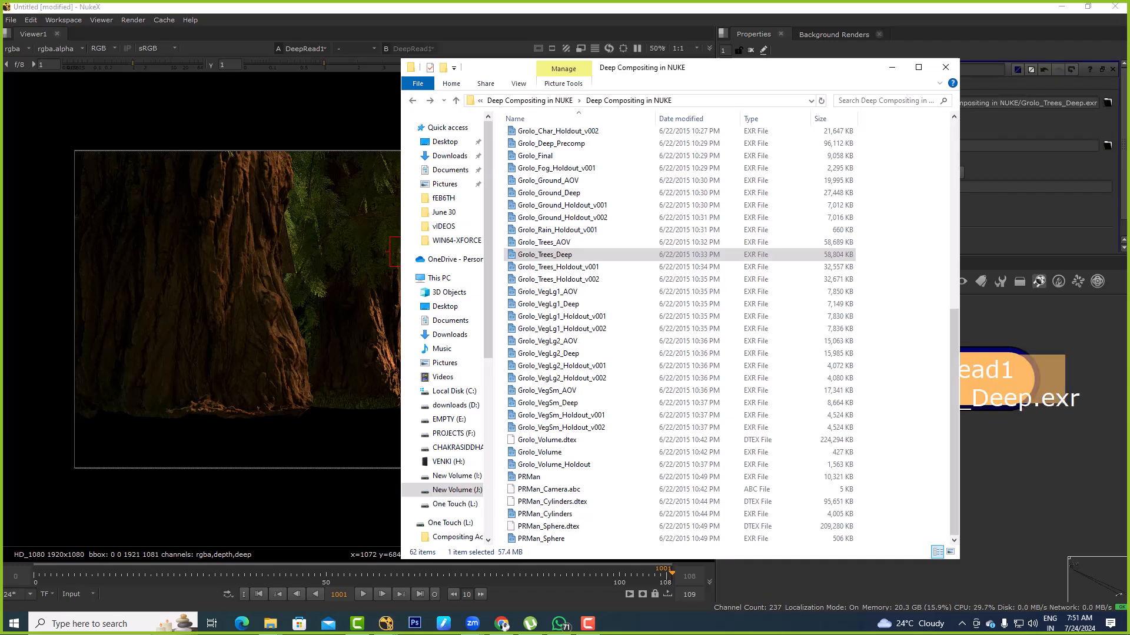
click(974, 444)
click(954, 381)
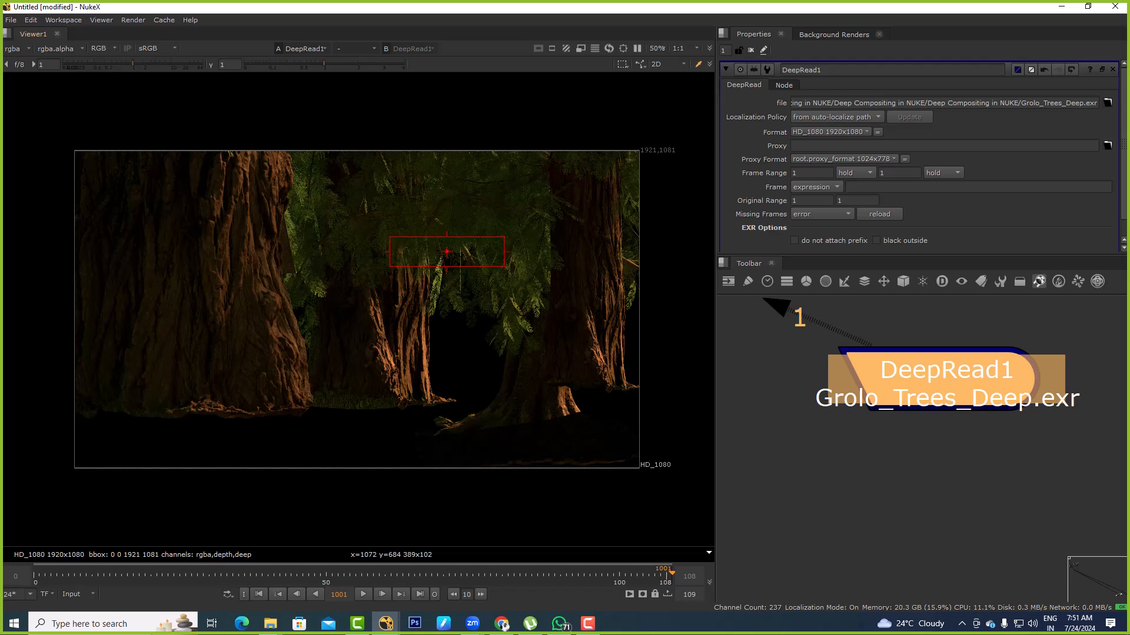
Import Grolo_Final from File Explorer as a Read node, view it, and place it just above the deep trees read node
click(17, 48)
key(Escape)
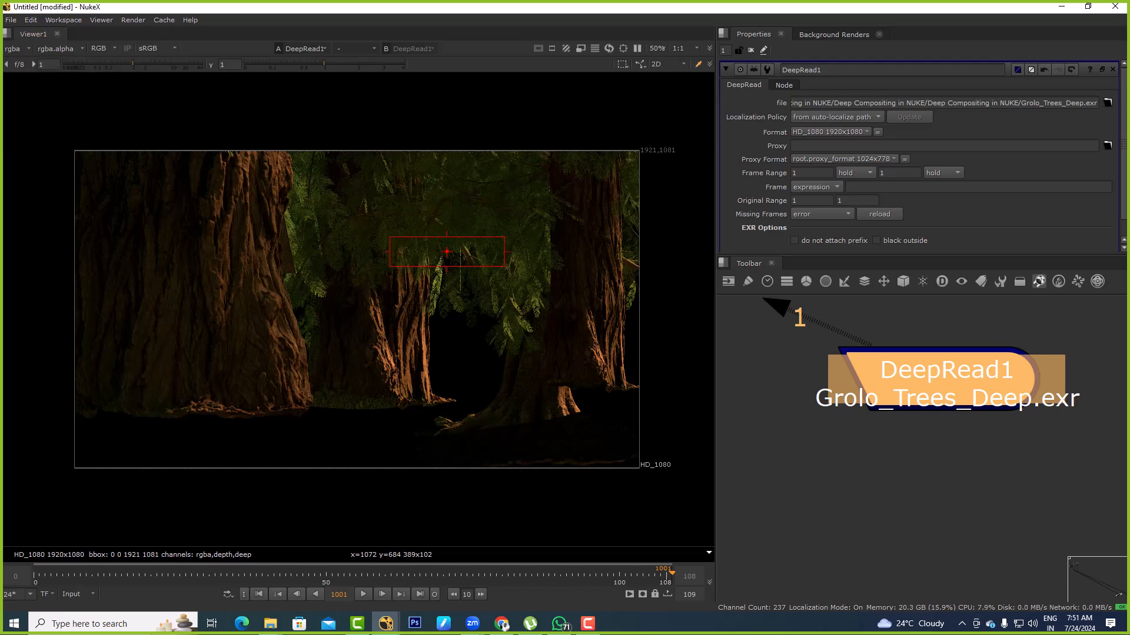
key(alt+Tab)
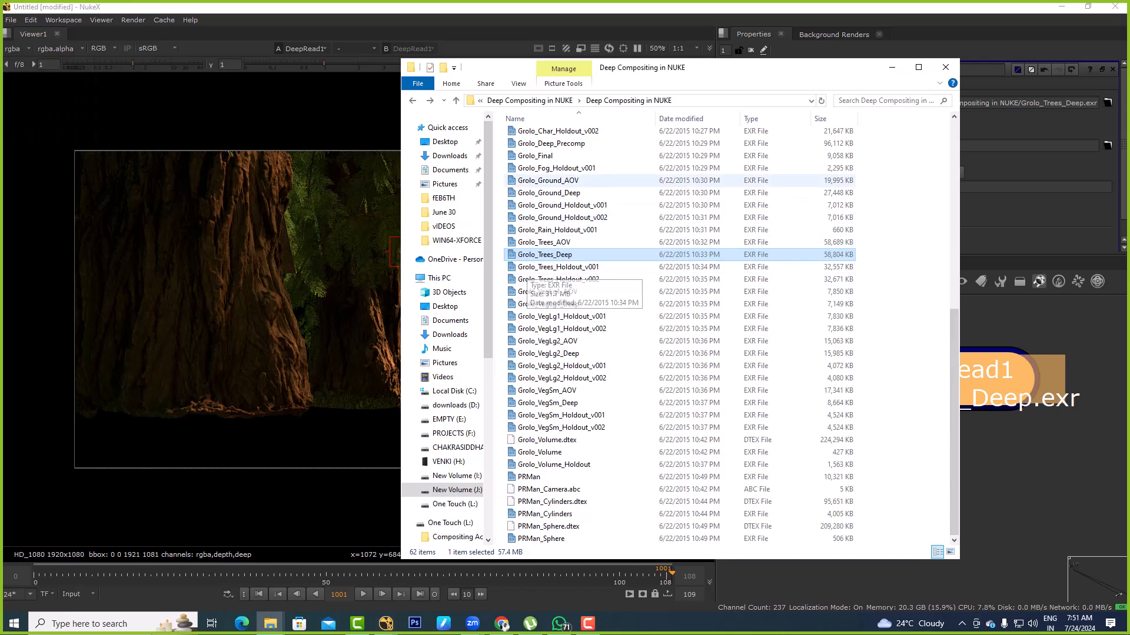
drag(538, 156, 918, 409)
key(alt+Tab)
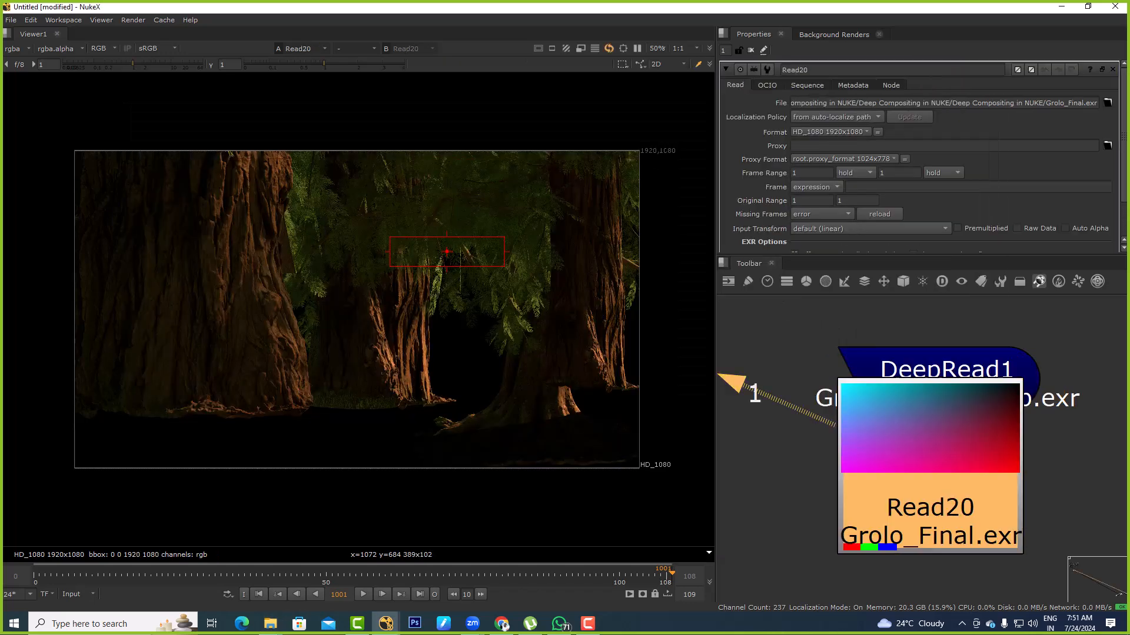
scroll(923, 443, down, 6)
drag(923, 446, 890, 378)
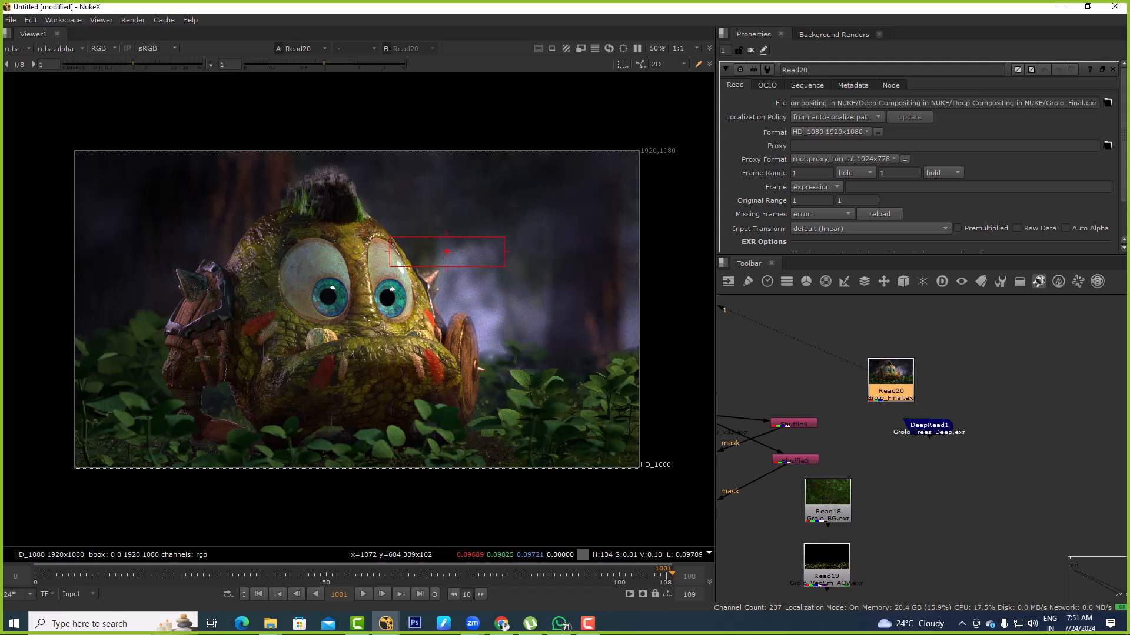
Close the final render's properties, examine the character's eyes up close, and fit the whole image back in the viewer
click(1112, 69)
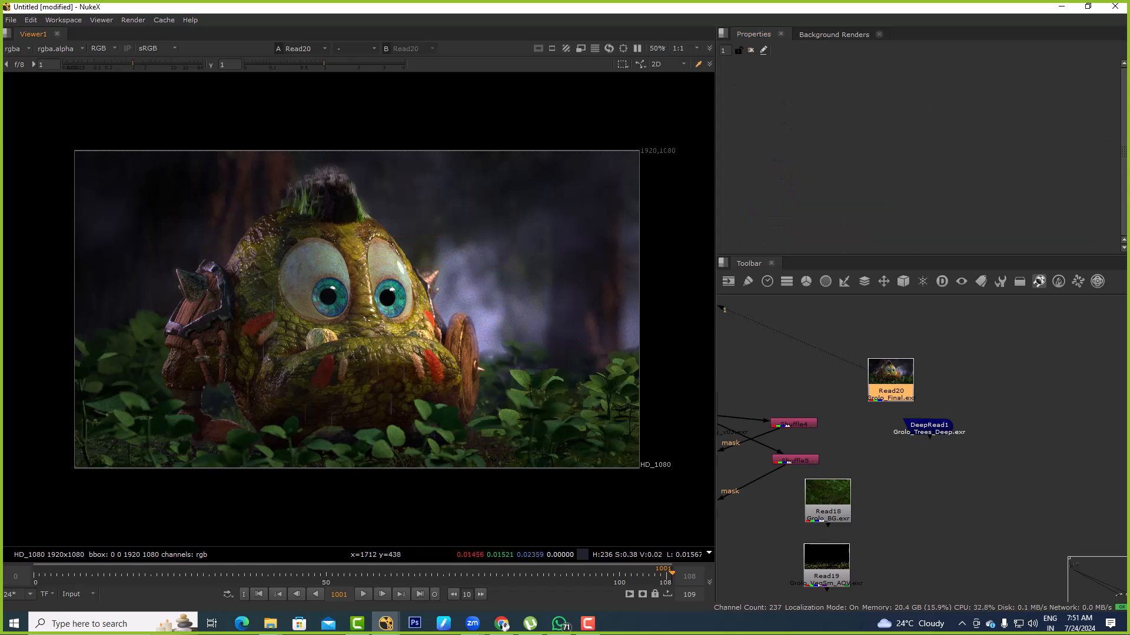
scroll(352, 277, up, 9)
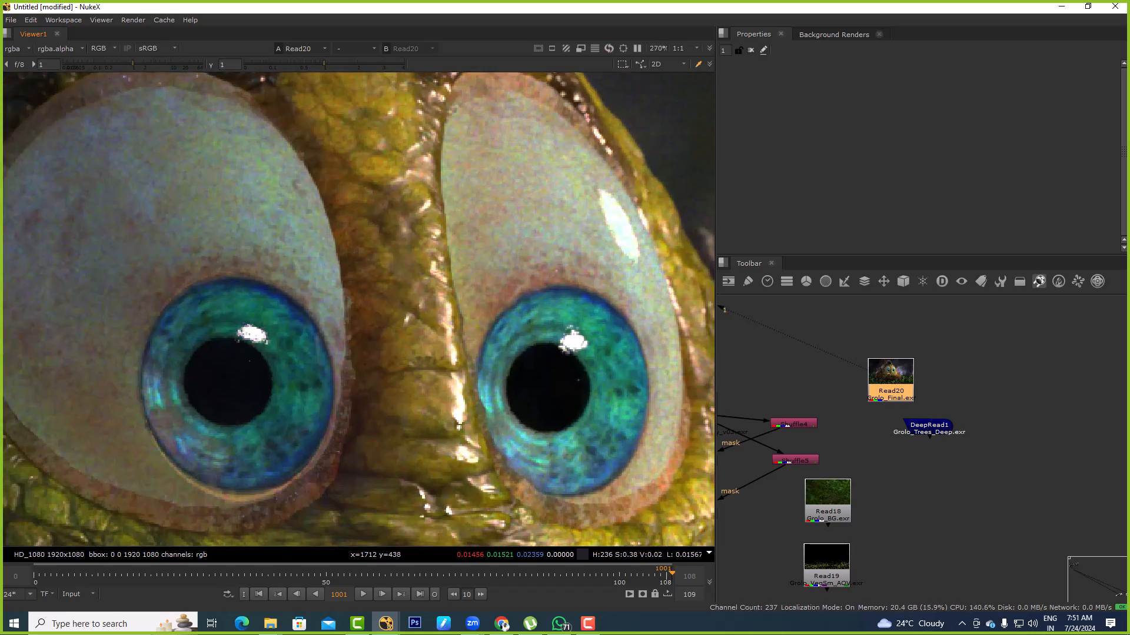
key(f)
Import Grolo_BG and Grolo_Char_AOV as Read nodes beside the final render and view the character
key(alt+Tab)
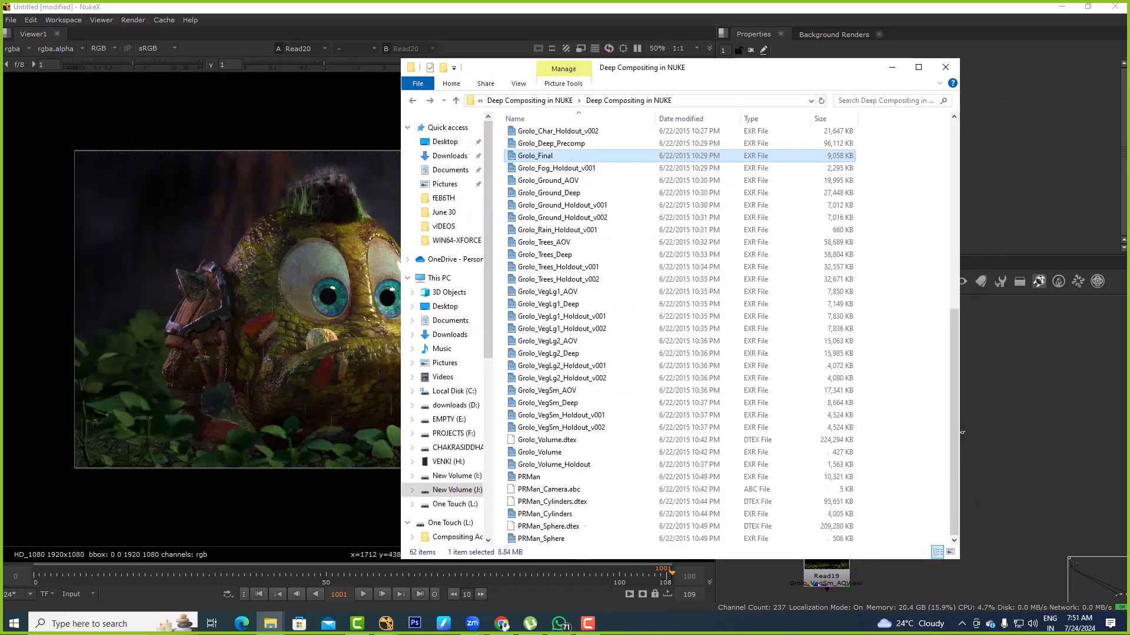
scroll(544, 213, up, 4)
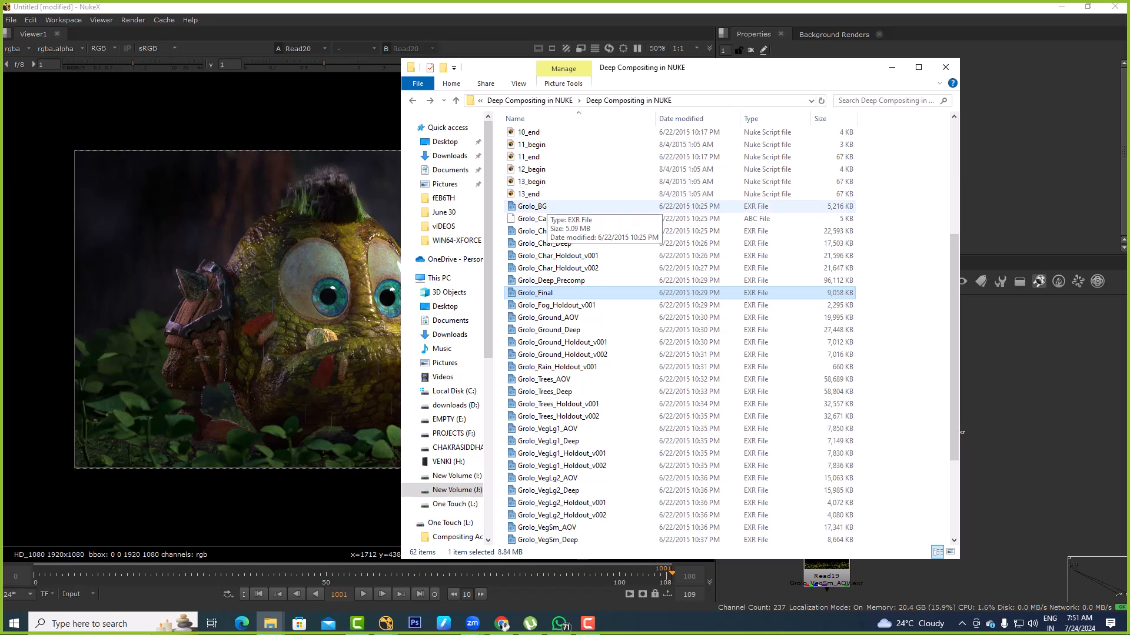
click(538, 207)
key(alt+Tab)
drag(527, 206, 1024, 376)
key(alt+Tab)
drag(544, 232, 1056, 442)
key(alt+Tab)
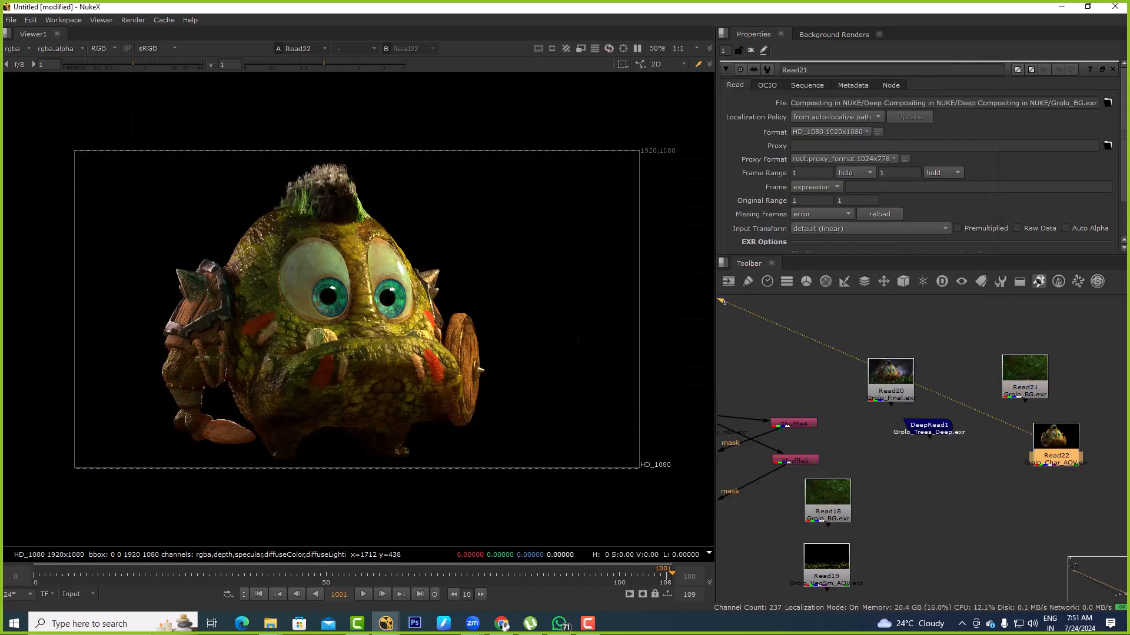
Try a Cryptomatte node on the Grolo_Char_AOV Read, delete it, and list the render's channel layers
key(Tab)
text(crypto)
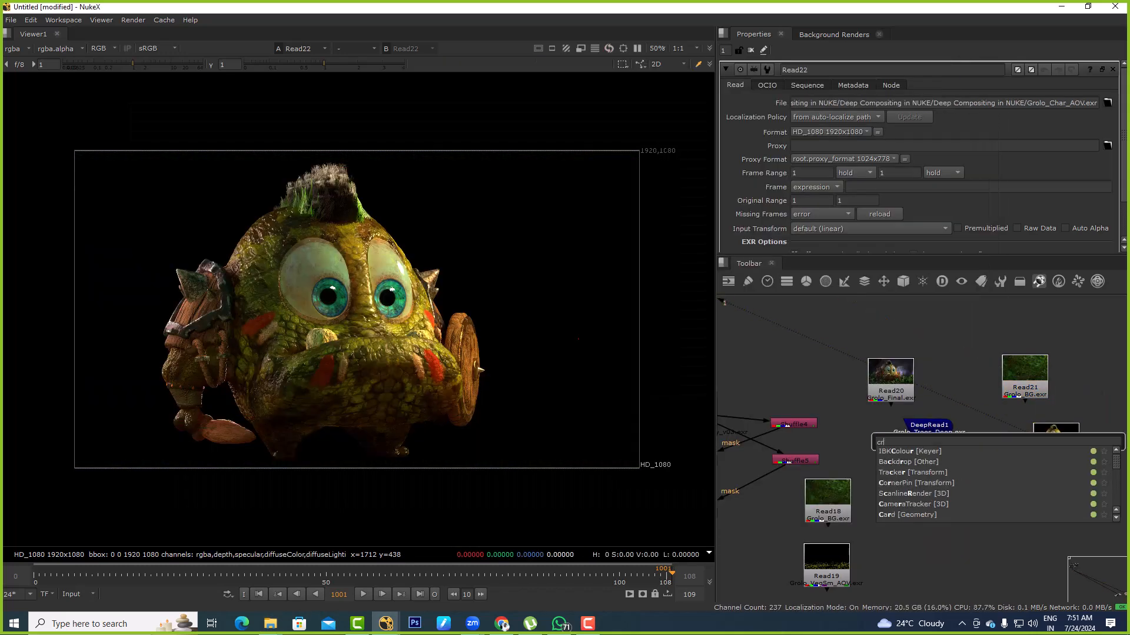
key(Return)
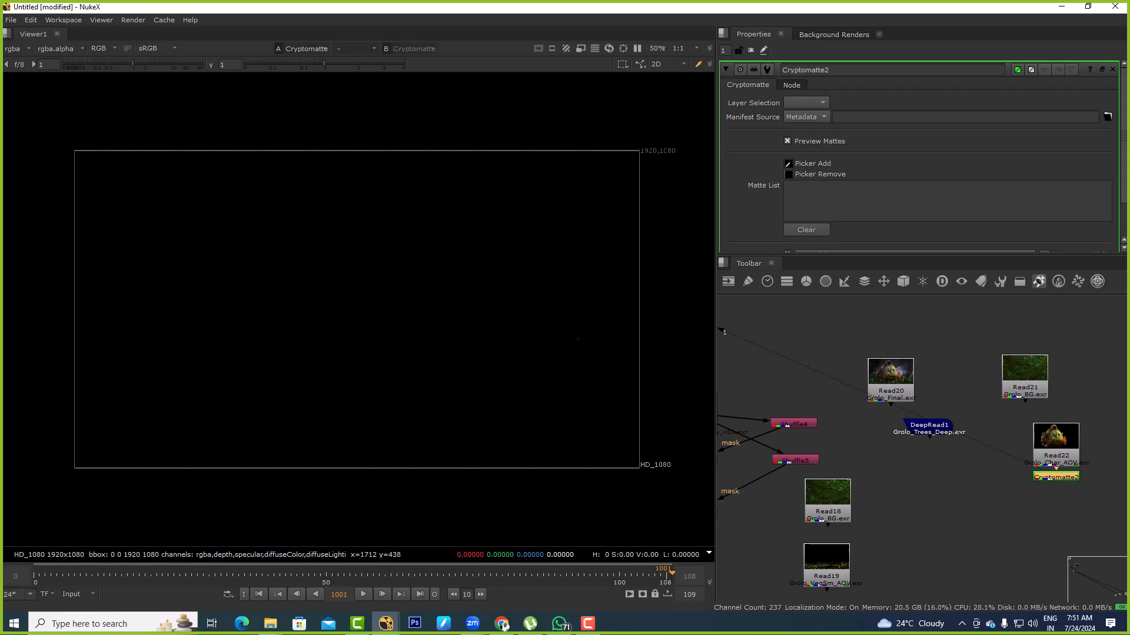
key(Delete)
click(17, 48)
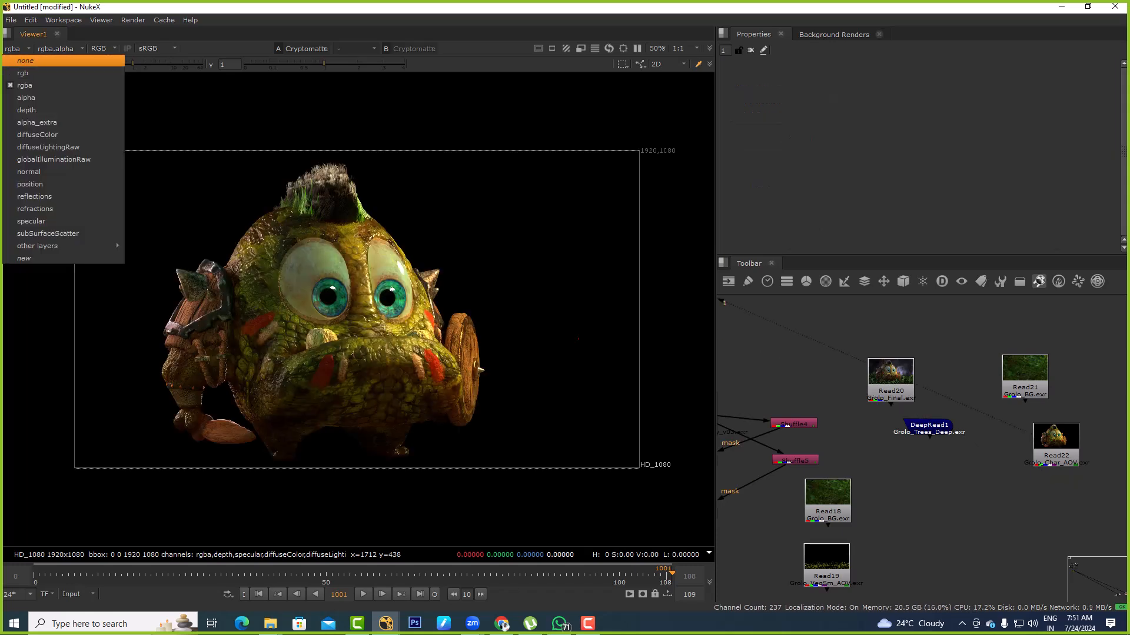
Switch to File Explorer and search the motion poster folder and its audiance_png subfolder for another render
key(alt+Tab)
key(Tab)
key(alt+Up)
key(alt+Up)
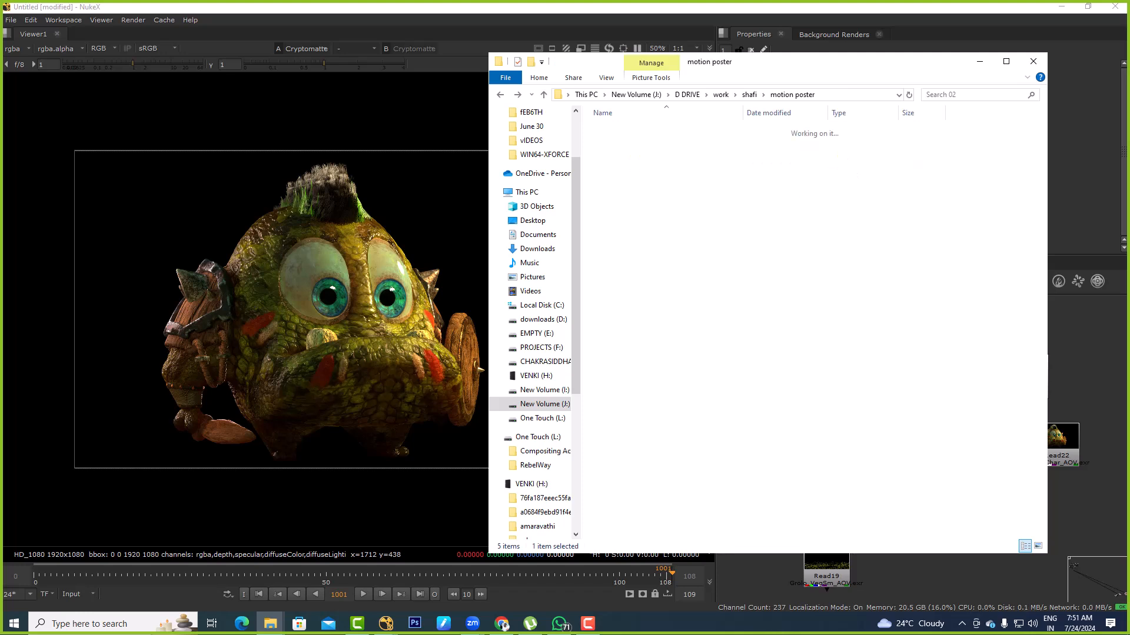
key(Down)
key(Return)
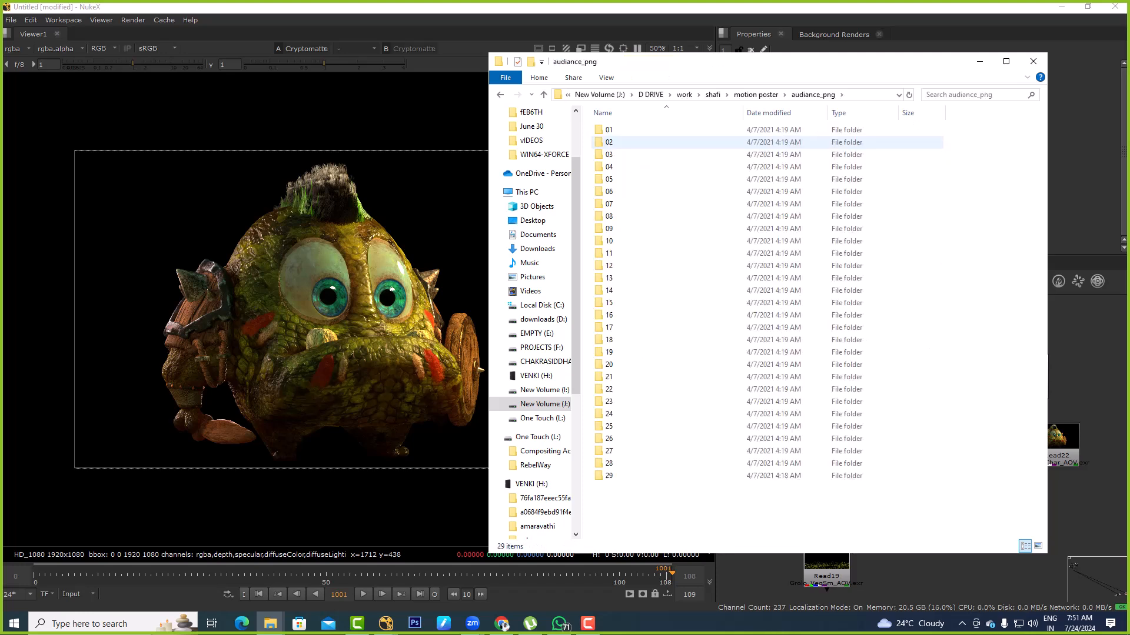
key(BackSpace)
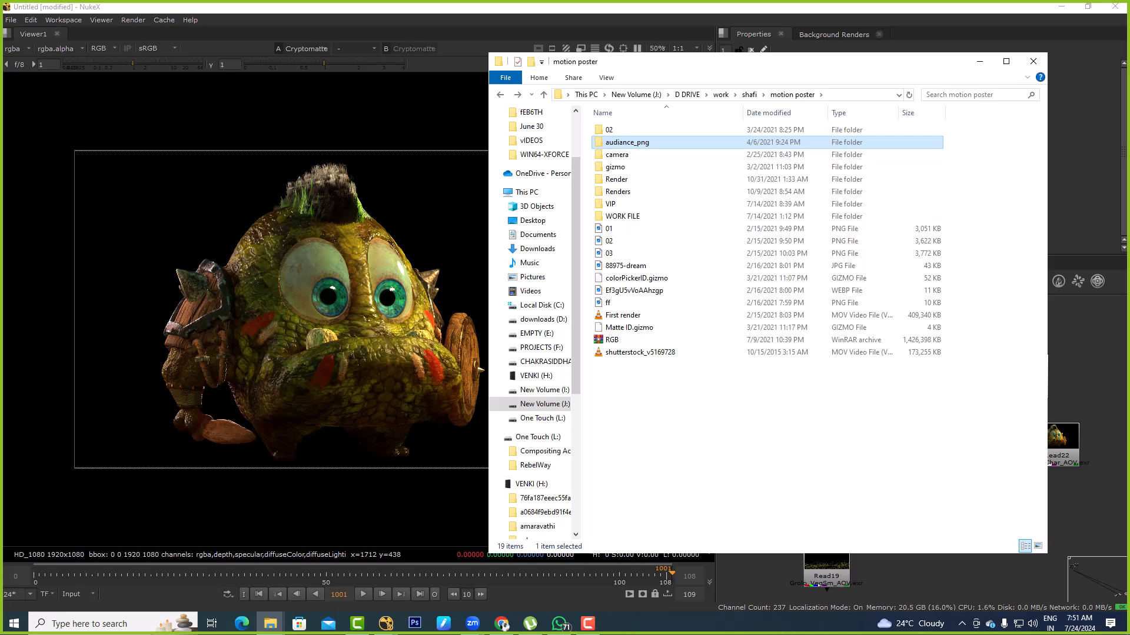
Check the V_03 image sequence in the motion poster's Render folder and return to the overview of drives
key(Down)
key(Down)
key(Down)
key(Return)
key(Return)
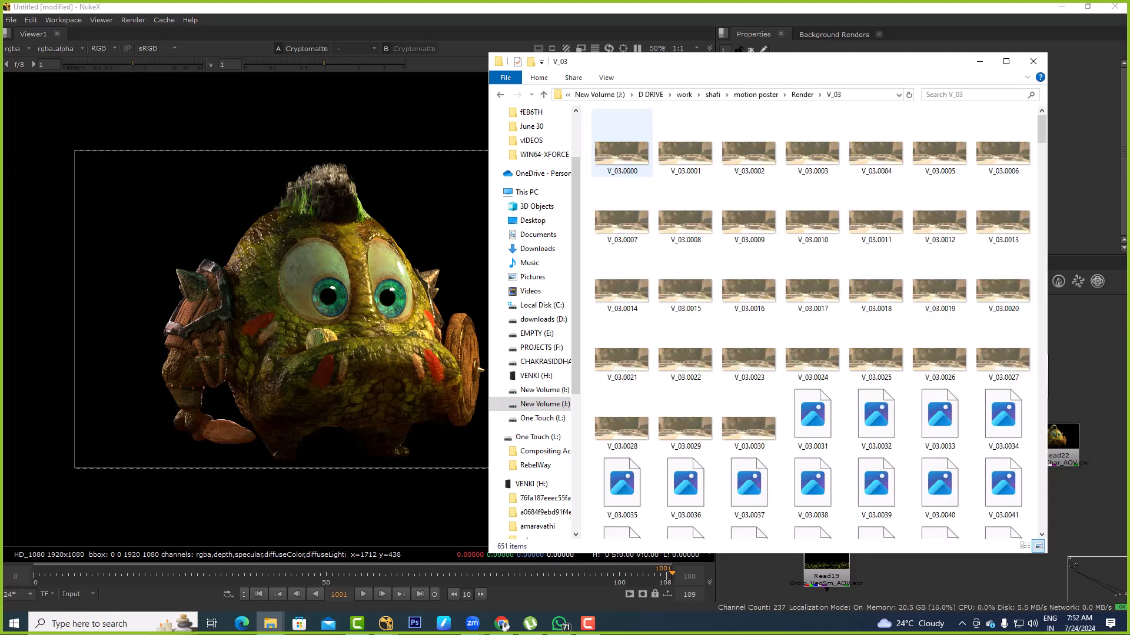
key(BackSpace)
key(BackSpace)
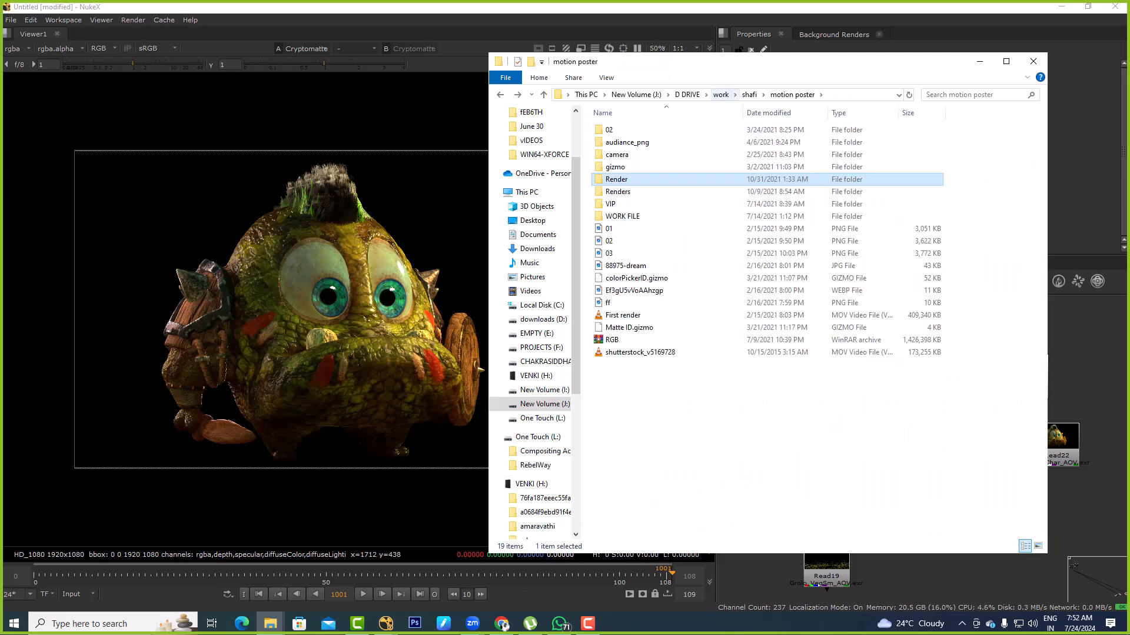
key(BackSpace)
key(BackSpace)
key(BackSpace)
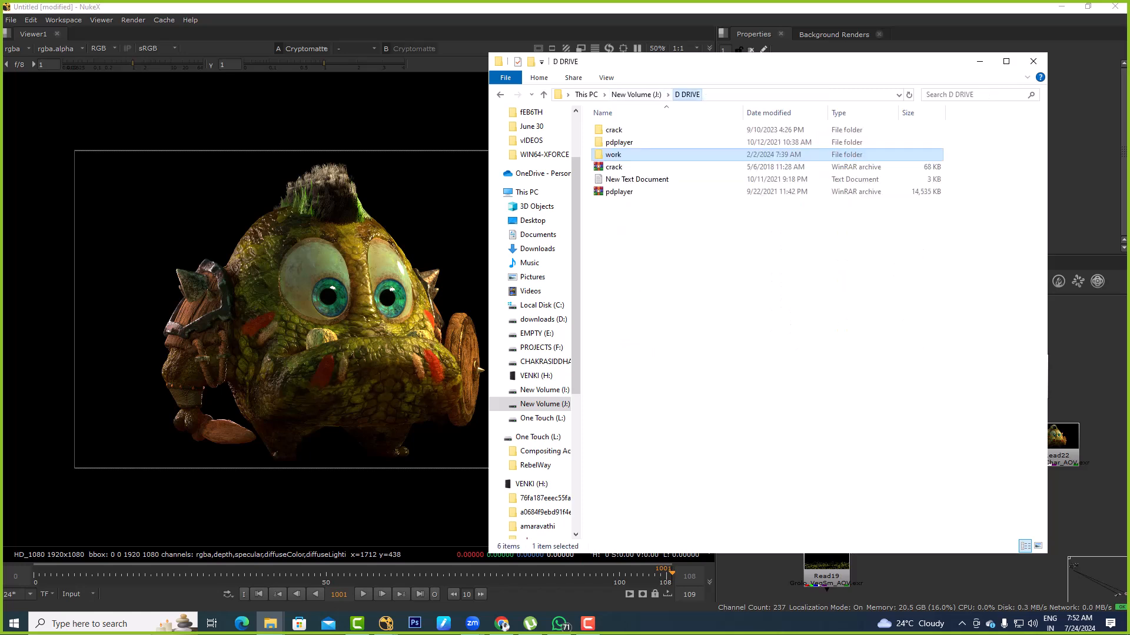
key(BackSpace)
key(BackSpace)
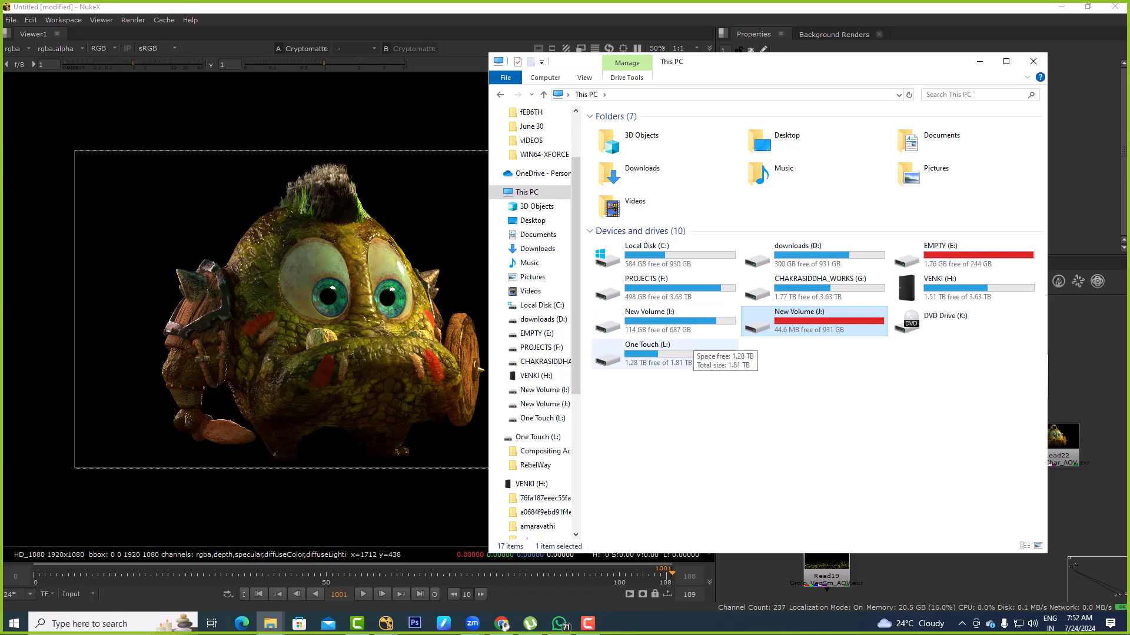
Open the MAIN WORK folder inside D DRIVE's nested work folders on New Volume (J:)
key(Return)
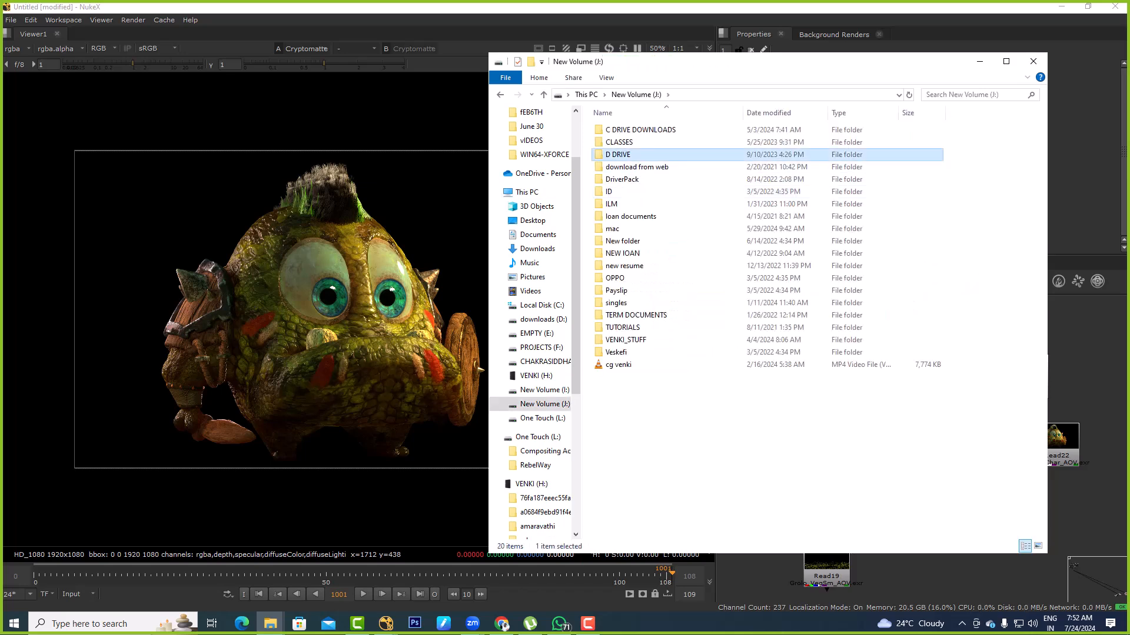
key(Return)
double_click(613, 155)
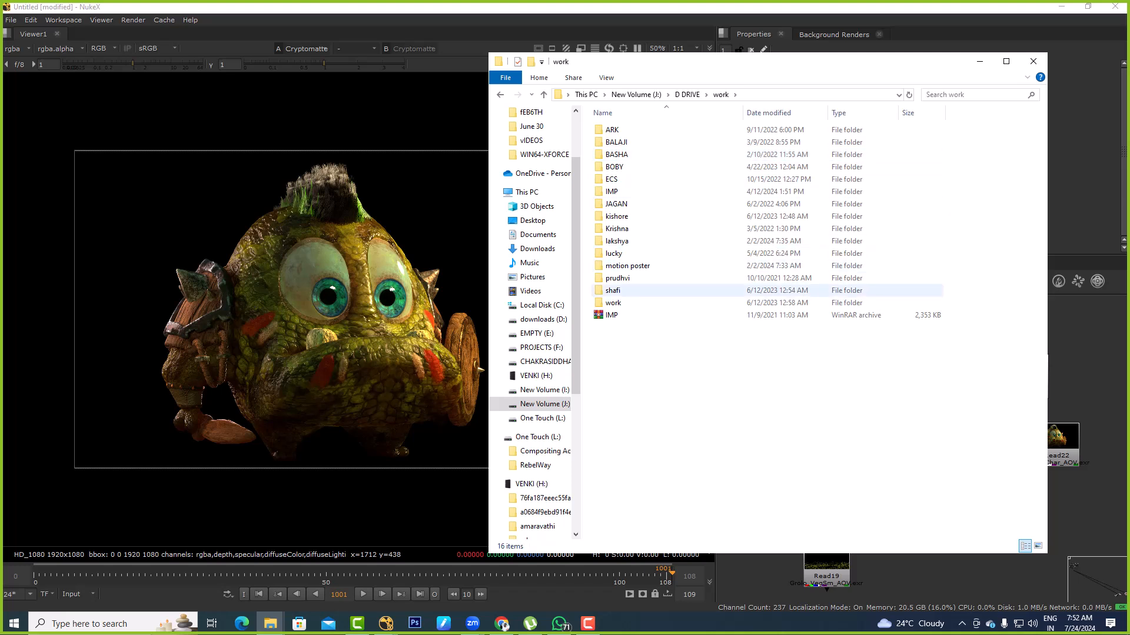
key(Up)
key(Up)
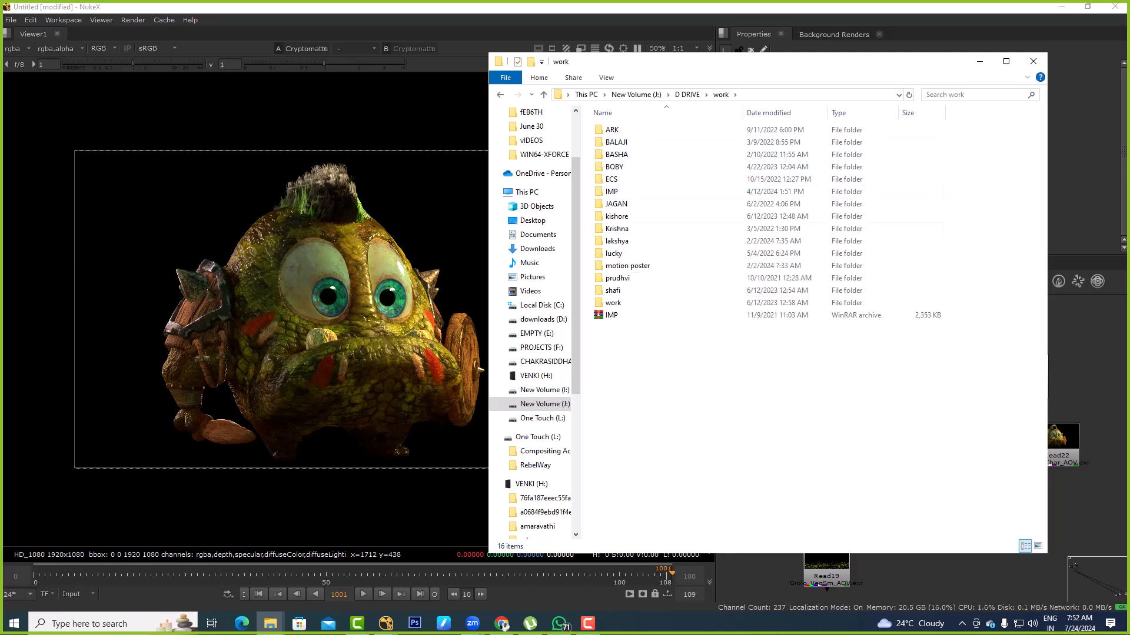
double_click(613, 303)
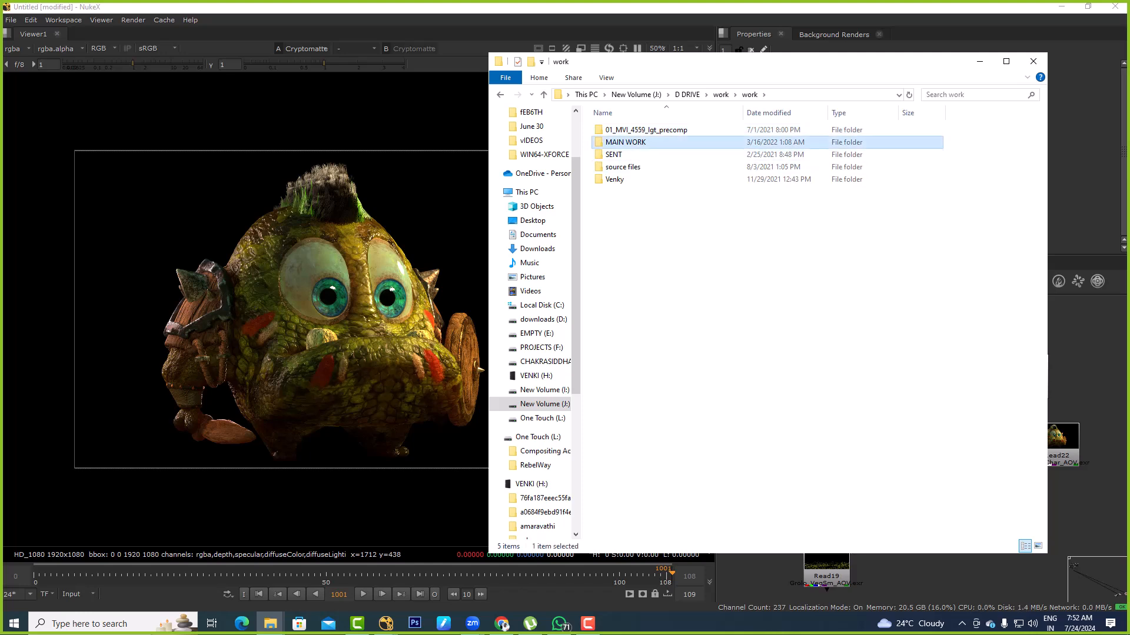
double_click(625, 142)
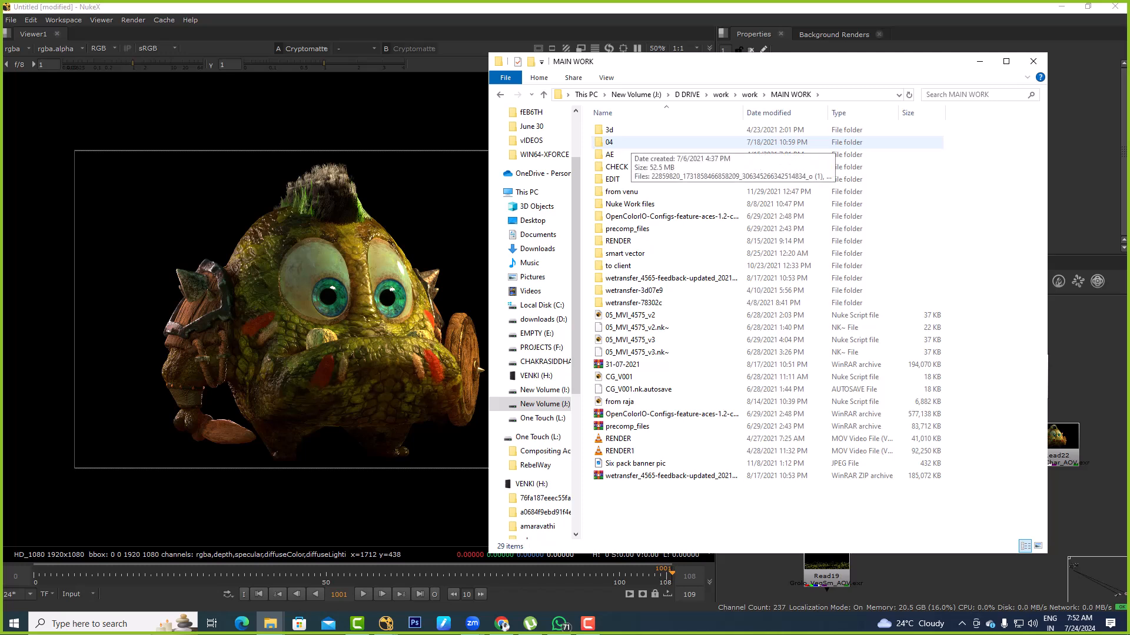
Check the 3d folder in MAIN WORK, and open the EXR sequence folder inside 01_MVI_4559_lgt_v001.004
double_click(609, 130)
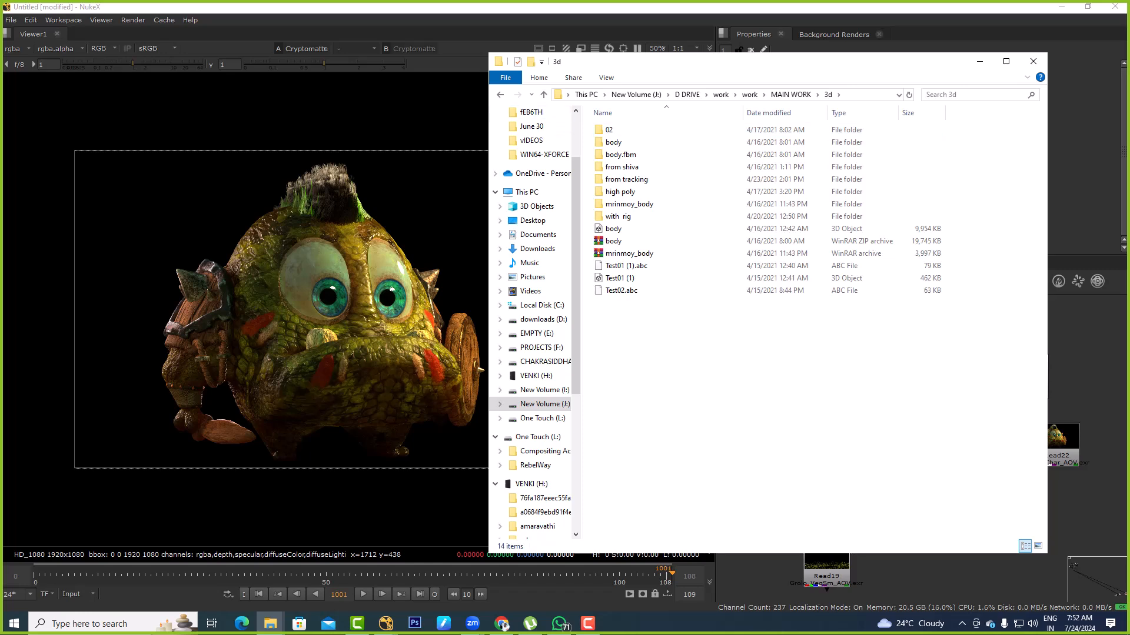
key(alt+Left)
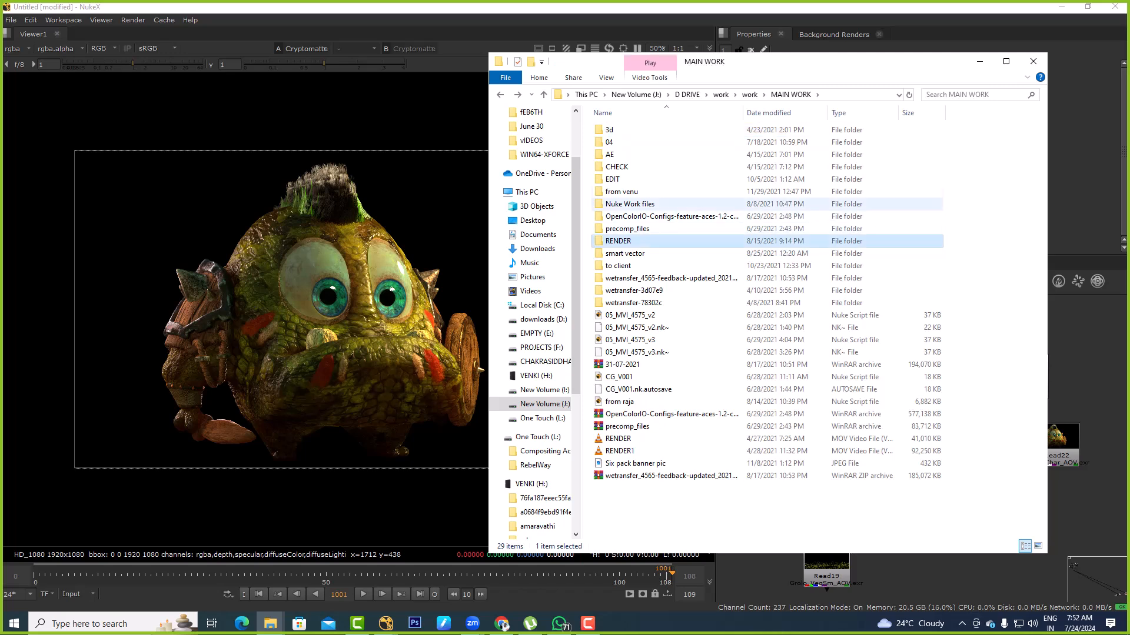
double_click(621, 191)
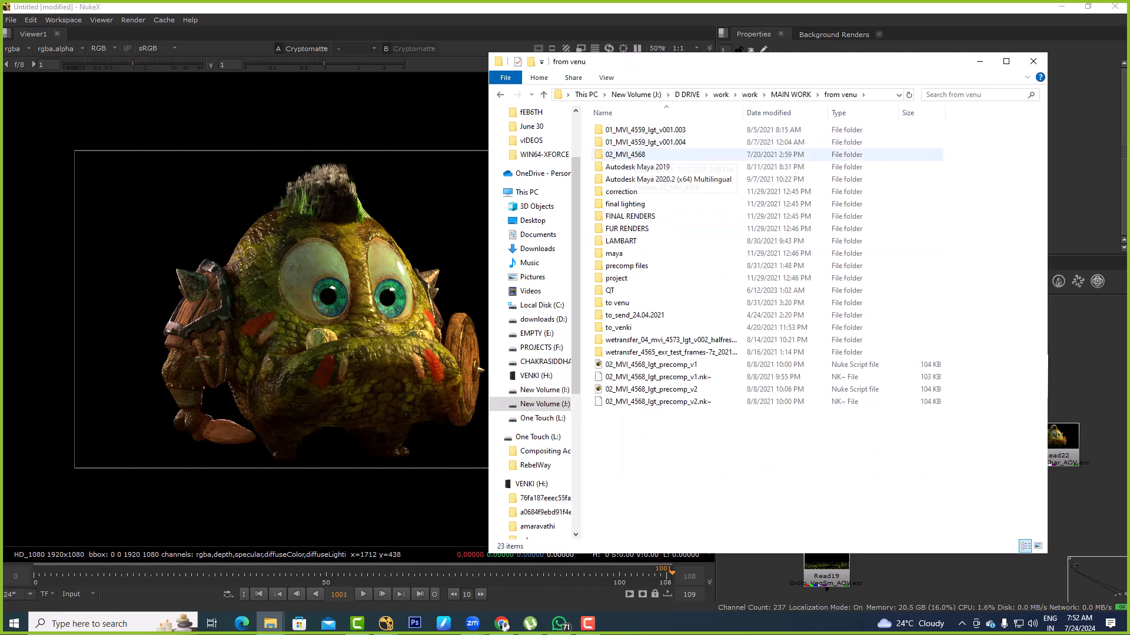
click(634, 142)
double_click(634, 142)
double_click(634, 131)
double_click(635, 131)
Import masterLayer.0361.exr as a Read node, place it in free space above the Grolo_BG Read, and view it
click(869, 95)
drag(625, 141, 1064, 369)
middle_drag(1072, 369, 871, 391)
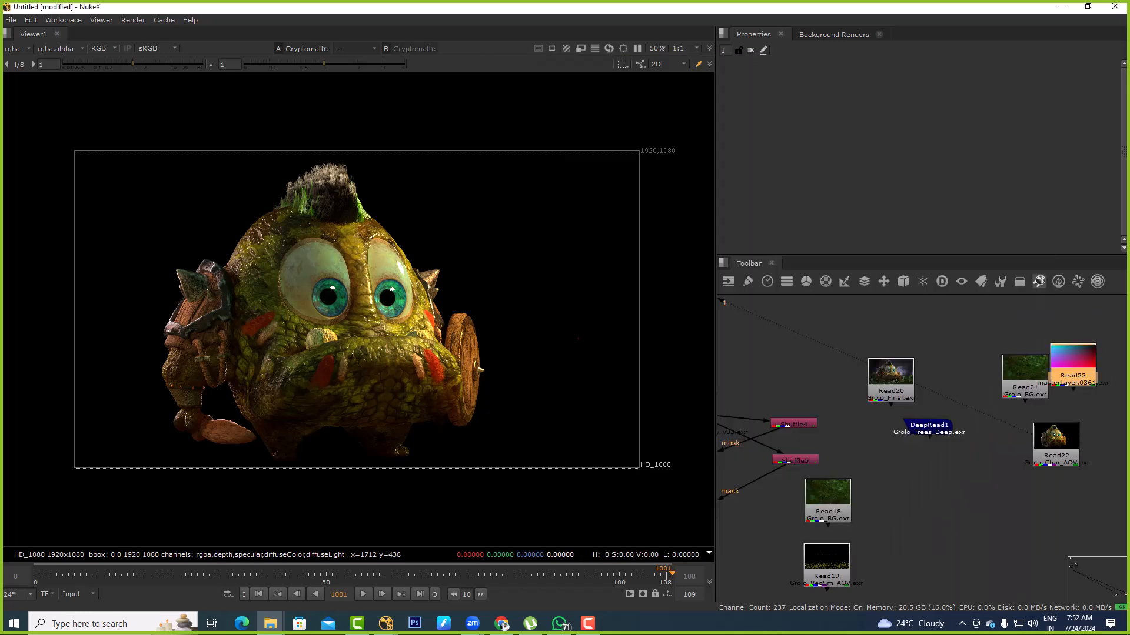
drag(871, 392, 922, 360)
key(1)
click(968, 406)
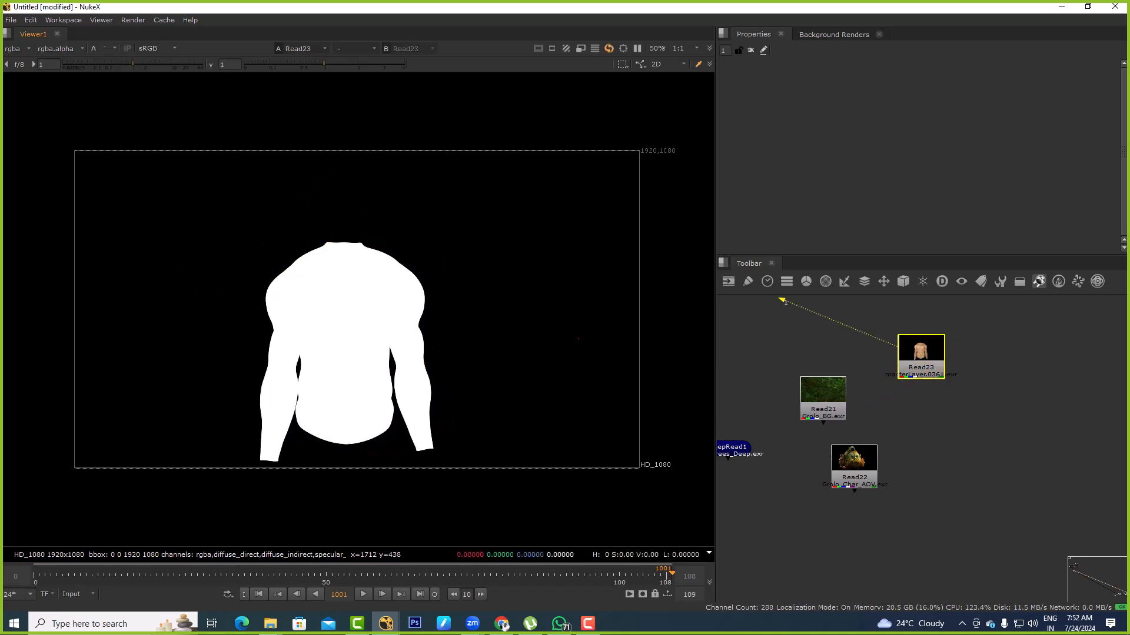
Try a Cryptomatte node on the masterLayer torso Read and delete it
key(Tab)
text(cry)
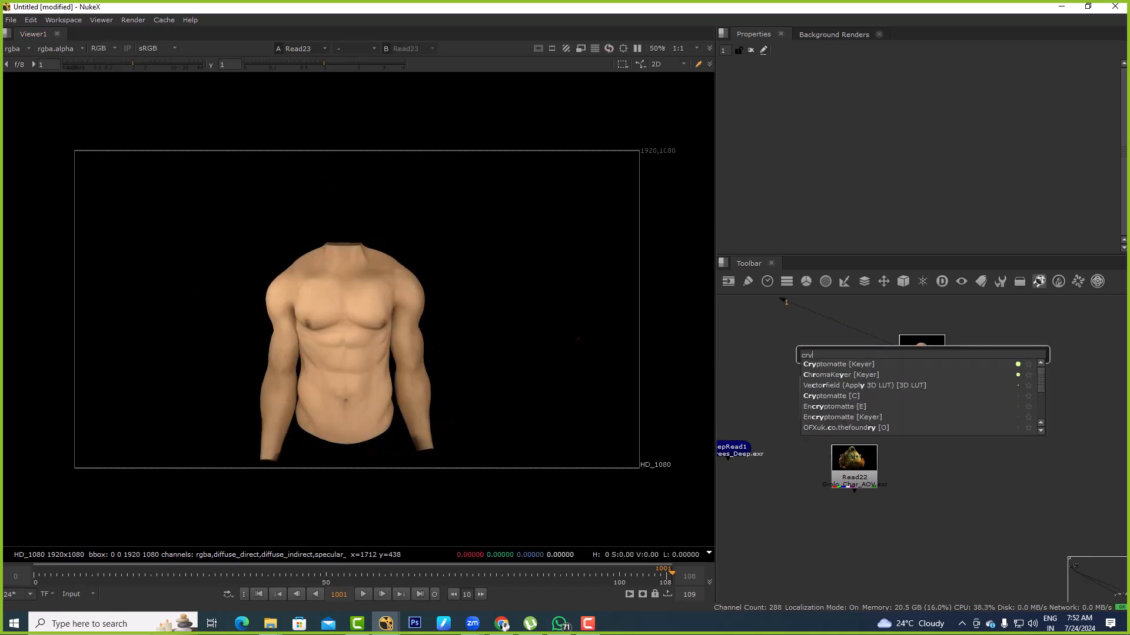
key(Return)
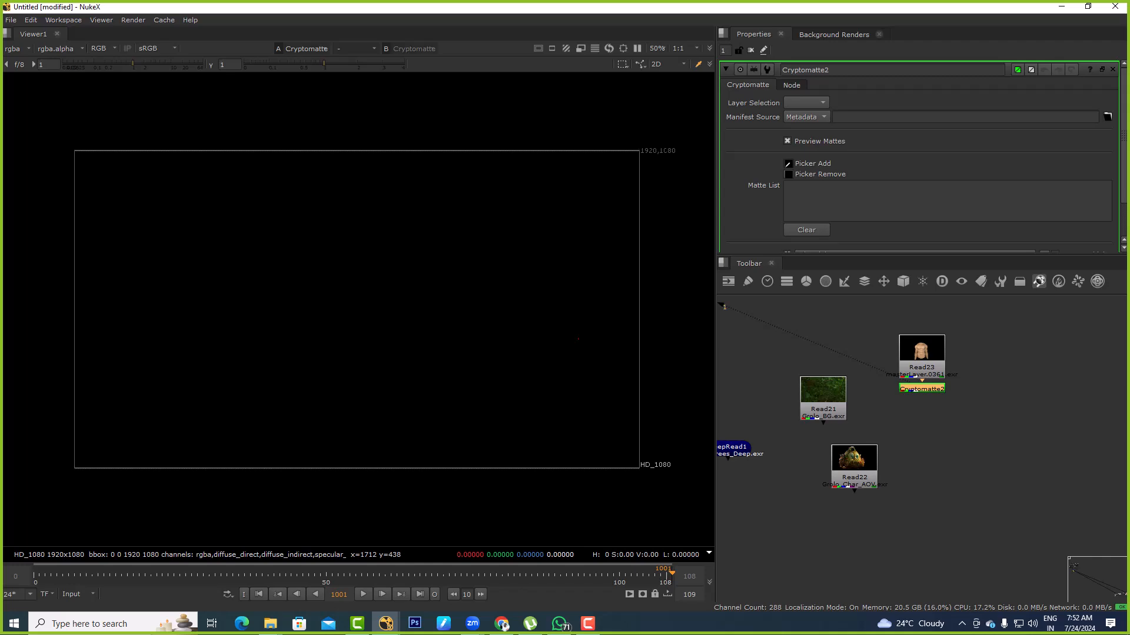
key(Delete)
Switch to File Explorer and go back up from the 01_MVI_4559_lgt_v001.004 folder to This PC
key(alt+Tab)
click(800, 283)
key(alt+Up)
key(alt+Up)
key(alt+Up)
key(alt+Up)
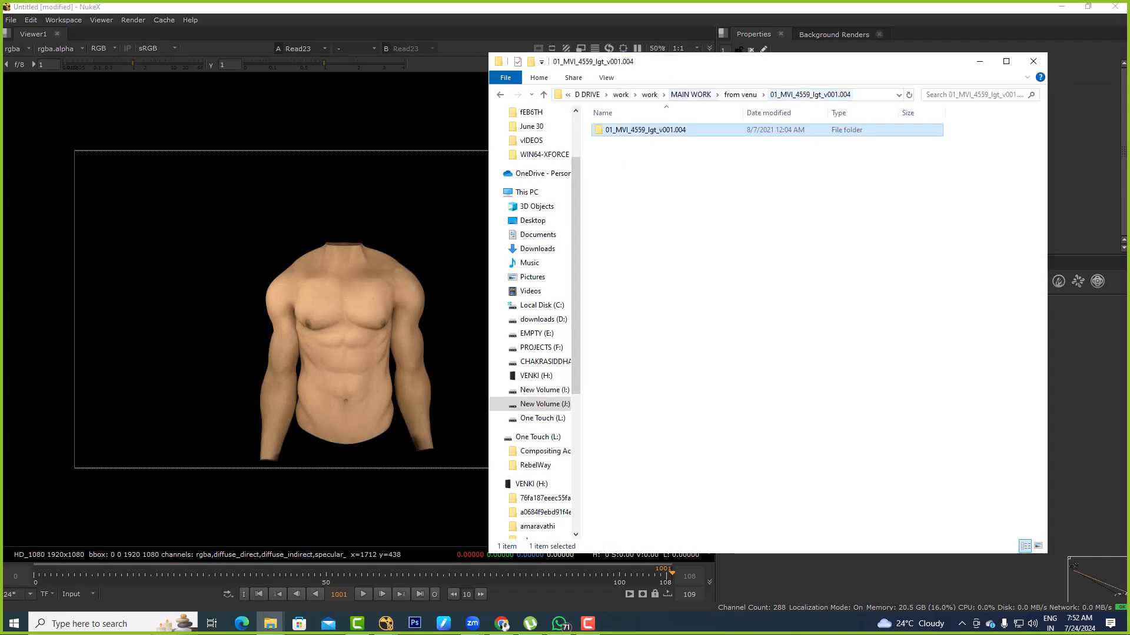
key(alt+Up)
key(alt+Up)
key(alt+Up)
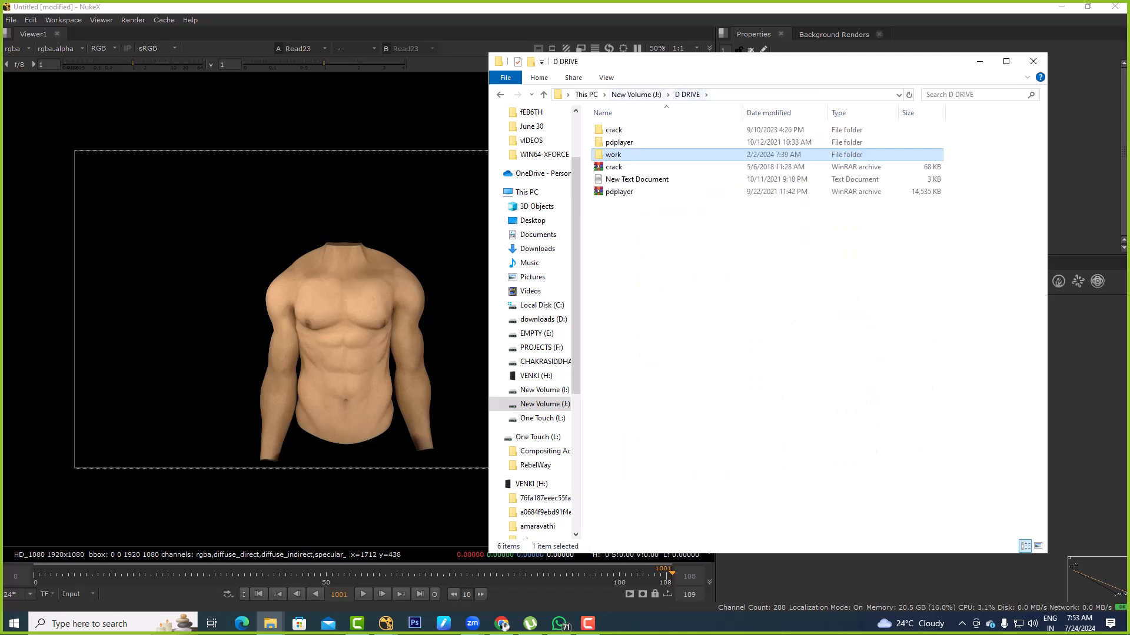
key(alt+Up)
key(alt+Up)
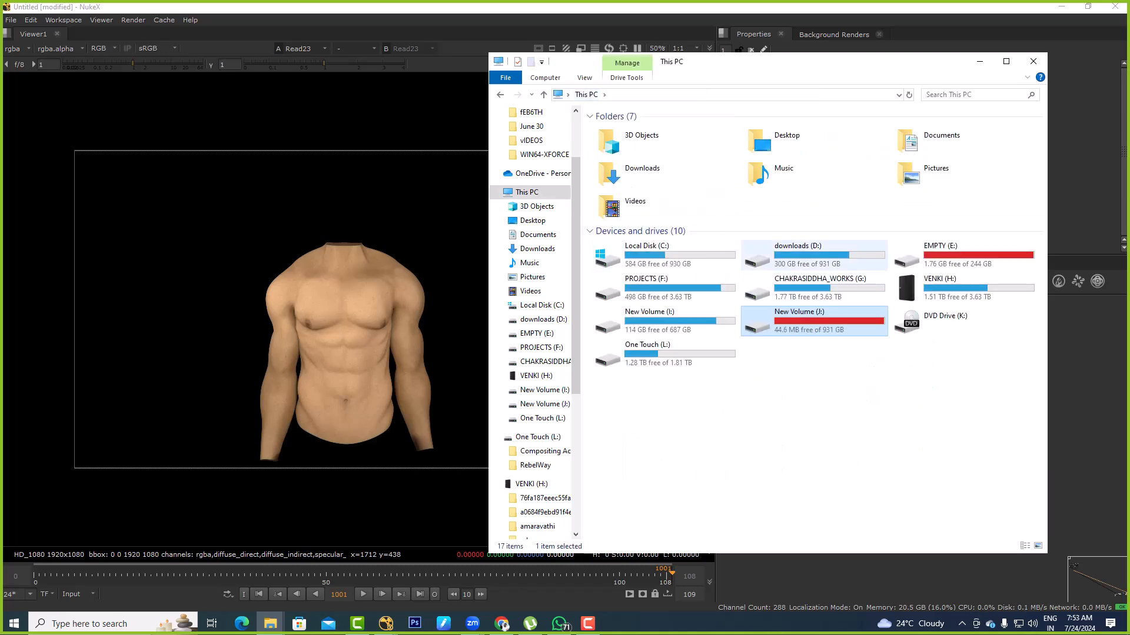
Check the CLASSES folder on New Volume (J:), and open the work folder inside D DRIVE
double_click(814, 321)
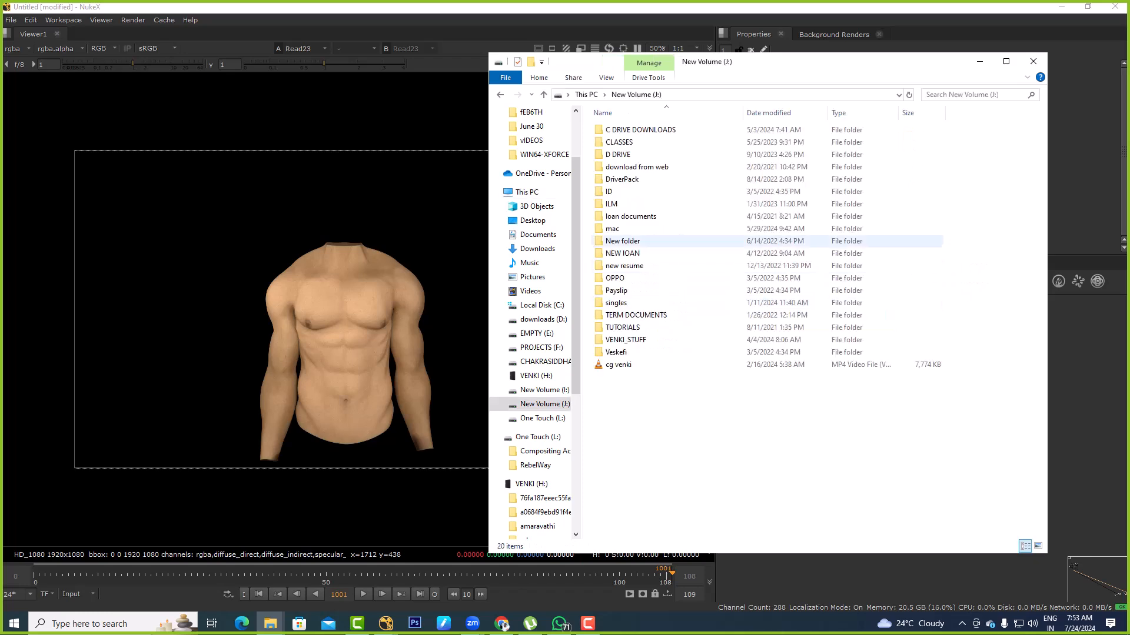
double_click(624, 143)
key(BackSpace)
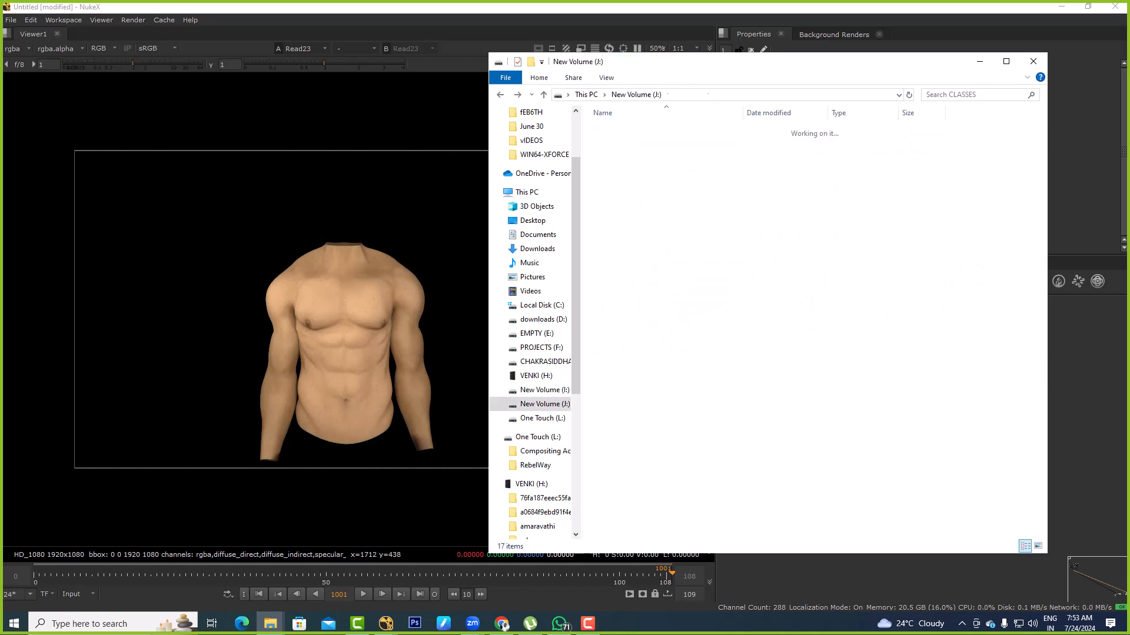
double_click(623, 154)
click(617, 155)
double_click(617, 154)
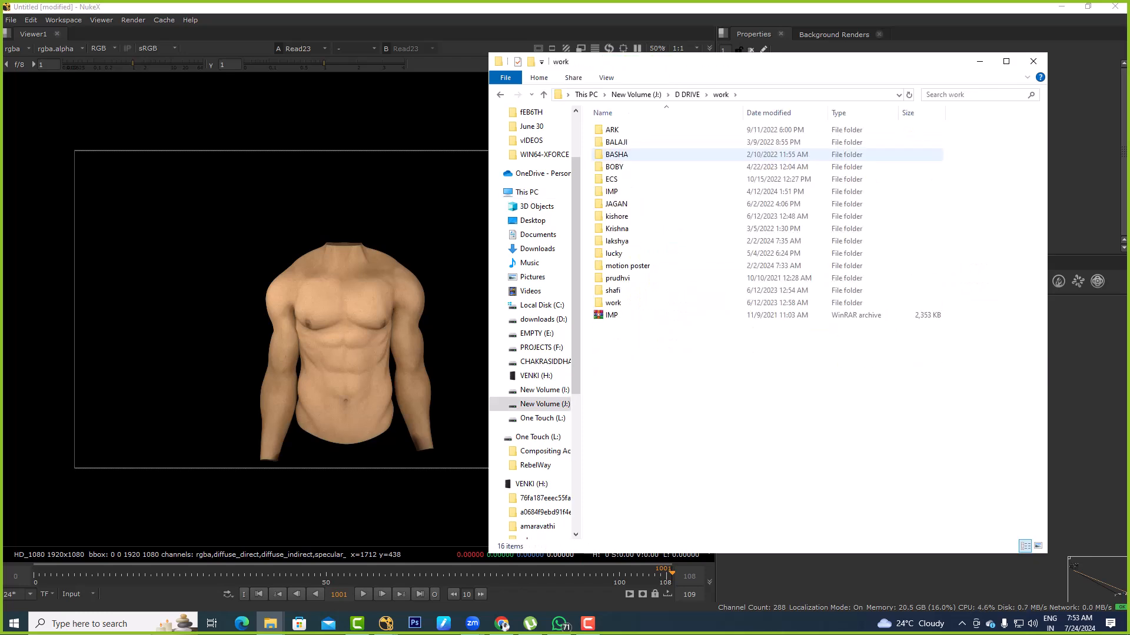
Open the sendgb-QJDngfVe0ld EXR sequence folder inside Plates in the fourth project folder of work
double_click(614, 167)
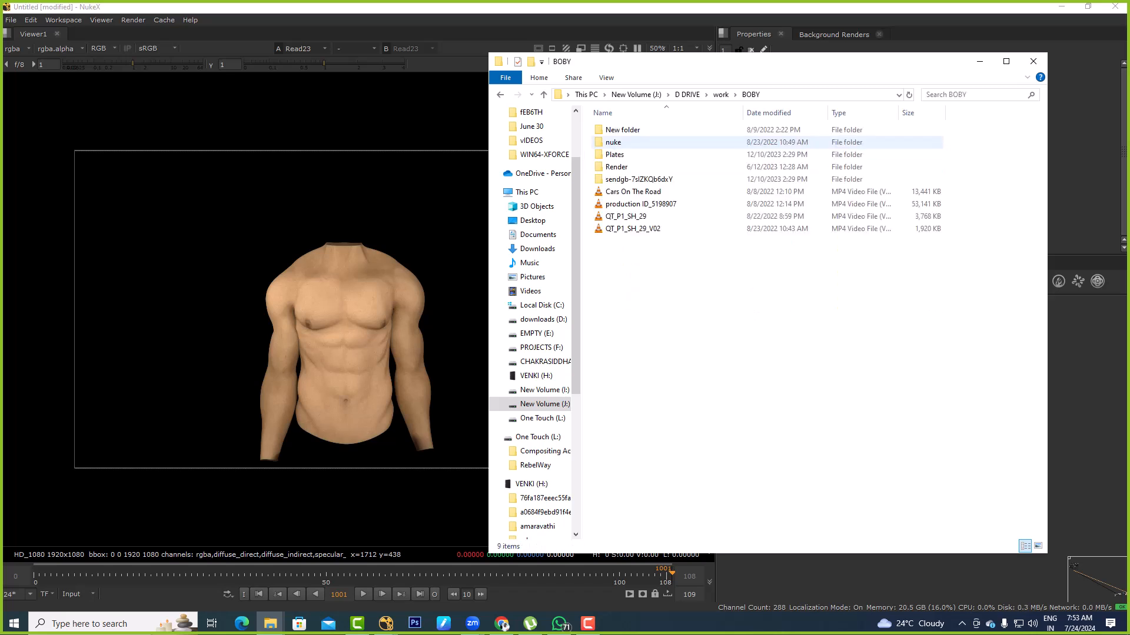
double_click(615, 154)
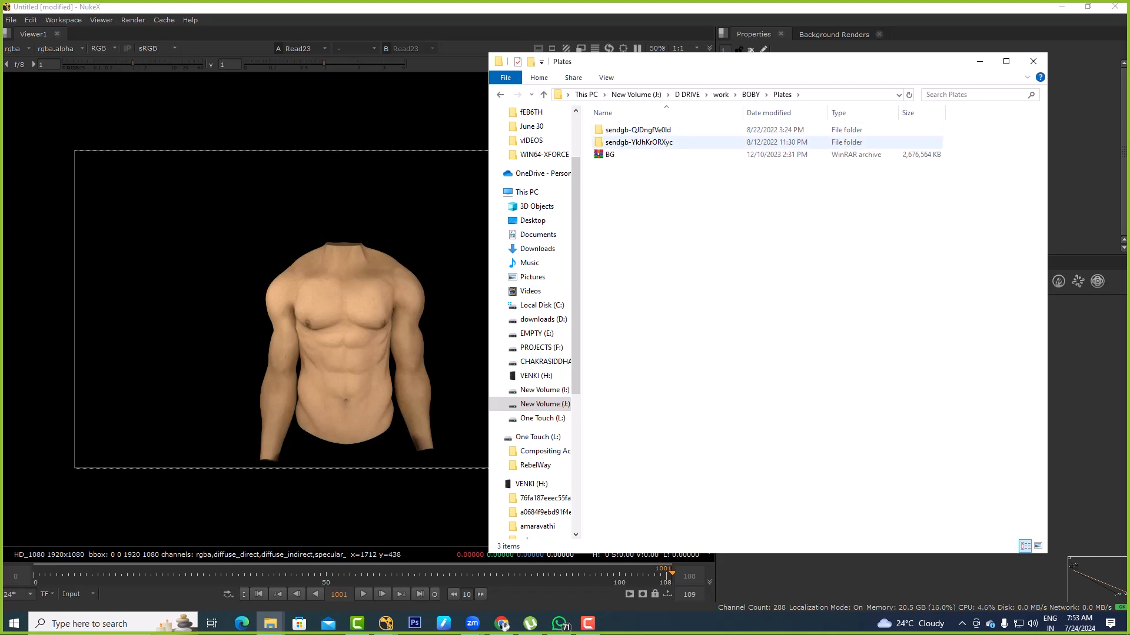
double_click(617, 130)
Import the 10111_10111.exr sequence as a Read node beside the masterLayer Read in Nuke, and view it
click(871, 95)
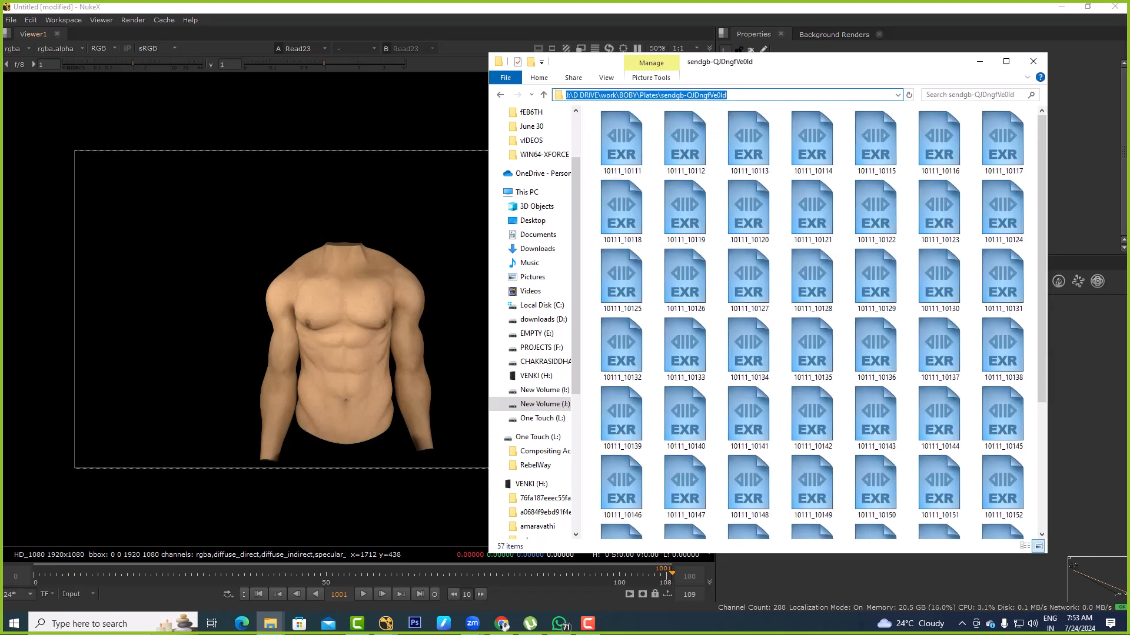
key(alt+Tab)
click(1000, 418)
middle_drag(1036, 334, 887, 360)
key(ctrl+v)
key(1)
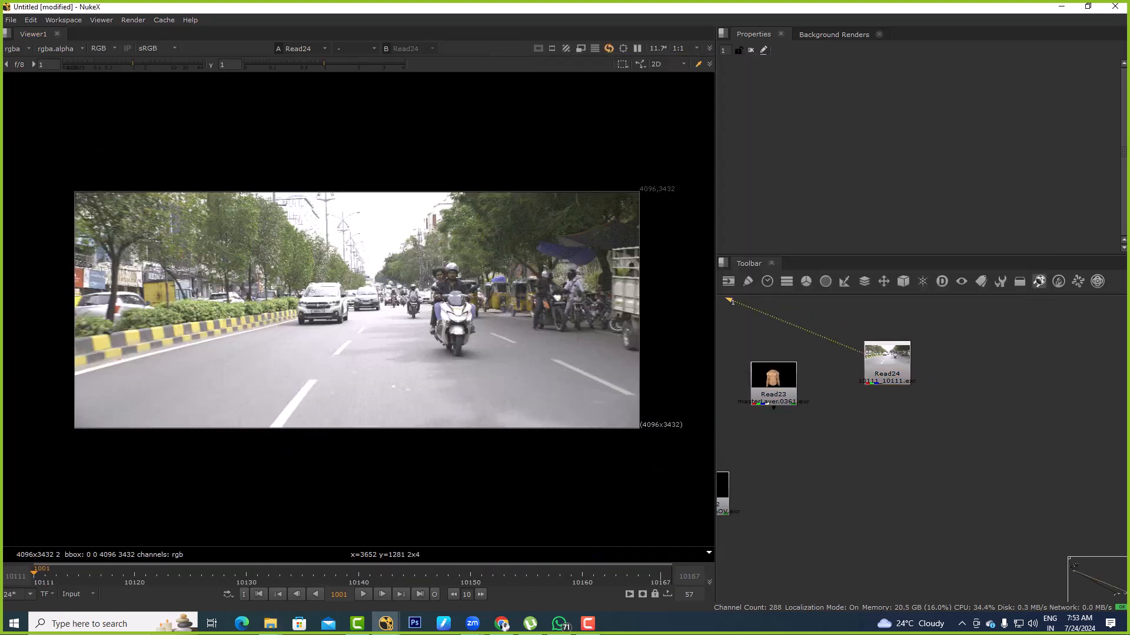
Go back up to the folder containing Plates in File Explorer, and open its sendgb-7sIZKQb6dxY subfolder
key(alt+Tab)
click(812, 277)
key(BackSpace)
key(BackSpace)
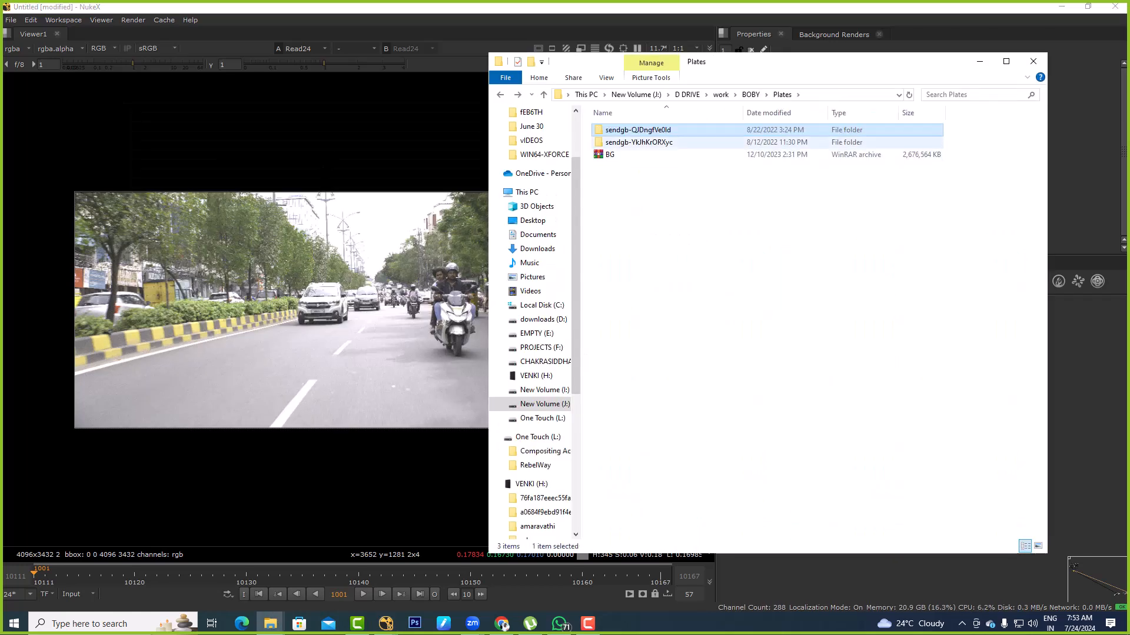
double_click(624, 154)
key(BackSpace)
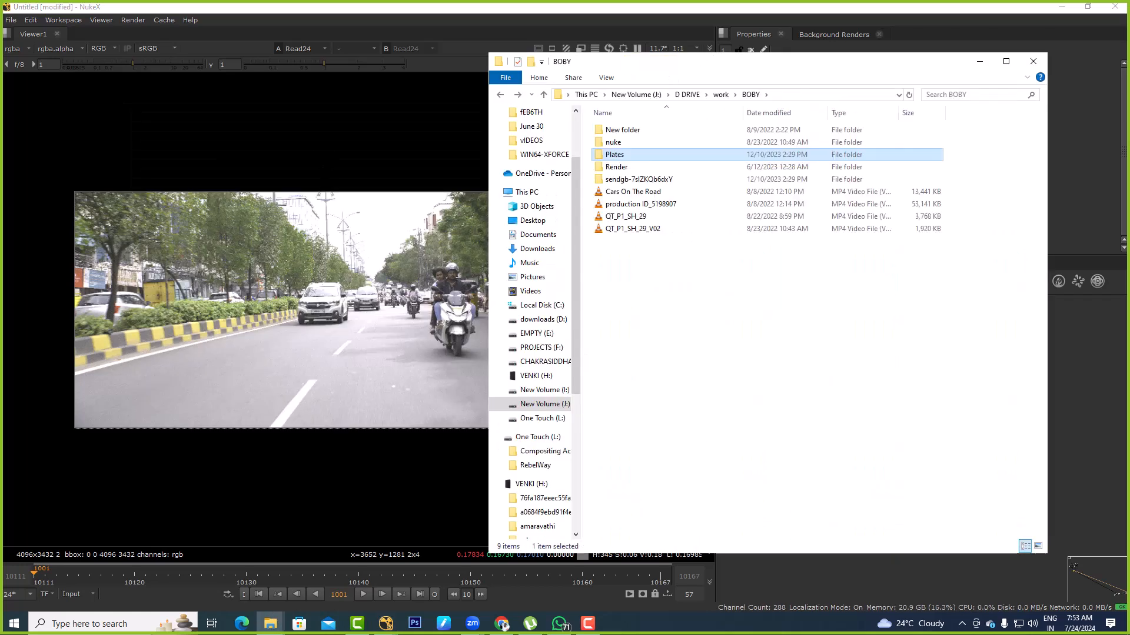
key(Down)
key(Down)
key(Return)
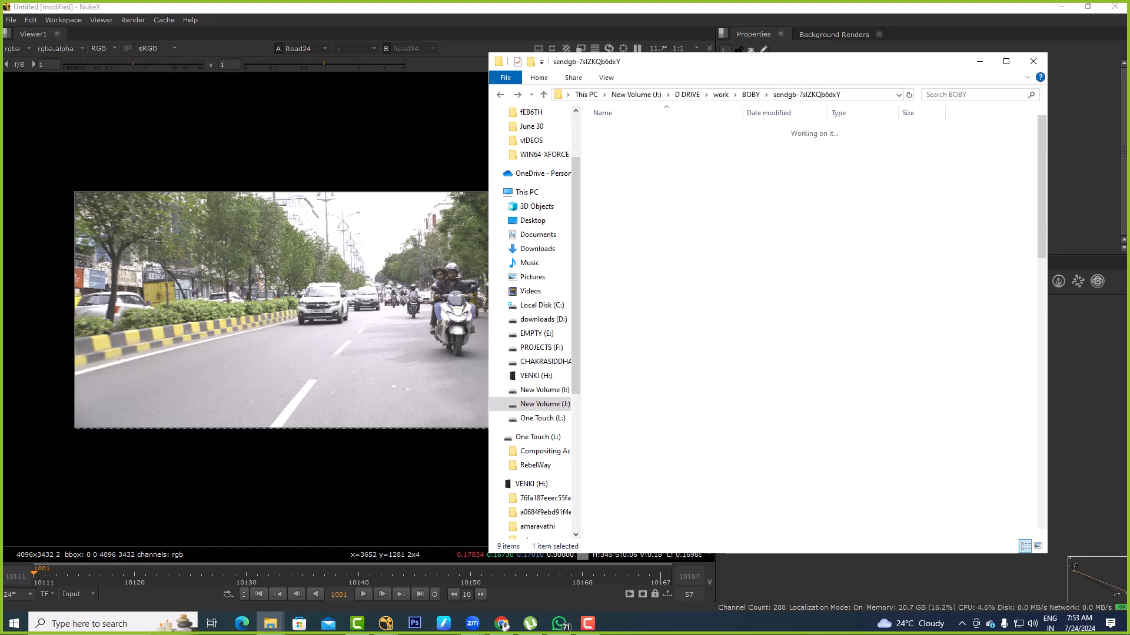
Import the sendgb-7sIZKQb6dxY EXR footage into Nuke as Read nodes in free space beside the road plate Read
click(750, 225)
key(alt+d)
click(1086, 406)
mouse_move(1086, 406)
mouse_down()
mouse_move(1065, 377)
mouse_move(1078, 392)
mouse_up()
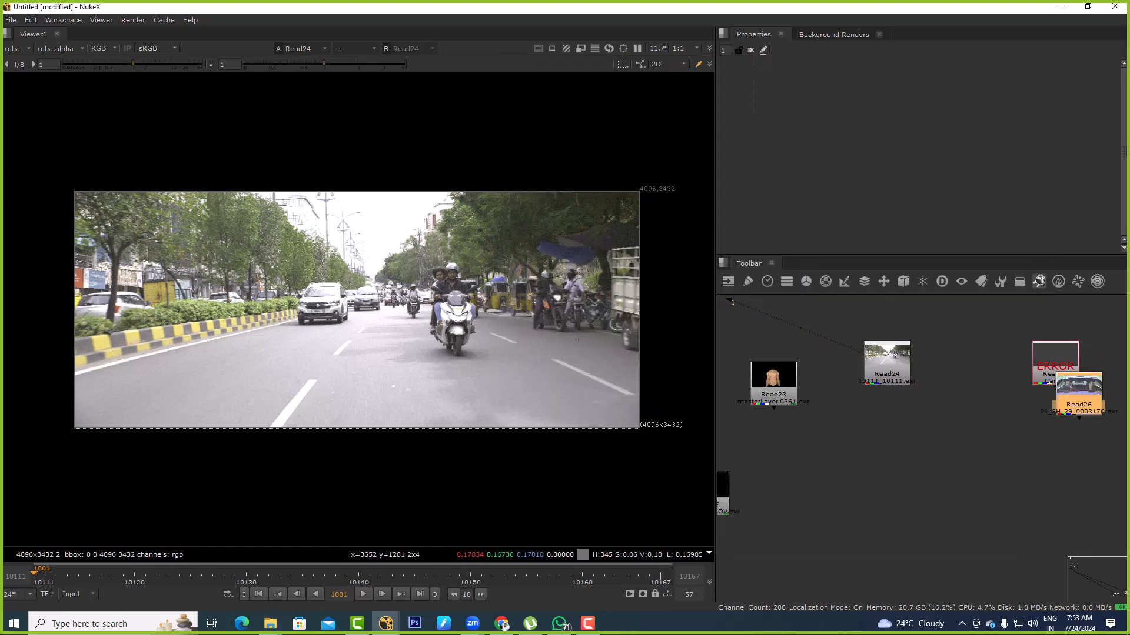
Check the neighbouring subfolders beside Plates for further renders, and return to D DRIVE's work folder
key(alt+Tab)
key(alt+Up)
key(Up)
key(Up)
key(Up)
key(Up)
key(Return)
key(alt+Up)
key(Down)
key(Return)
key(alt+Up)
key(Down)
key(Return)
key(alt+Up)
key(Down)
key(Return)
key(alt+Up)
key(alt+Up)
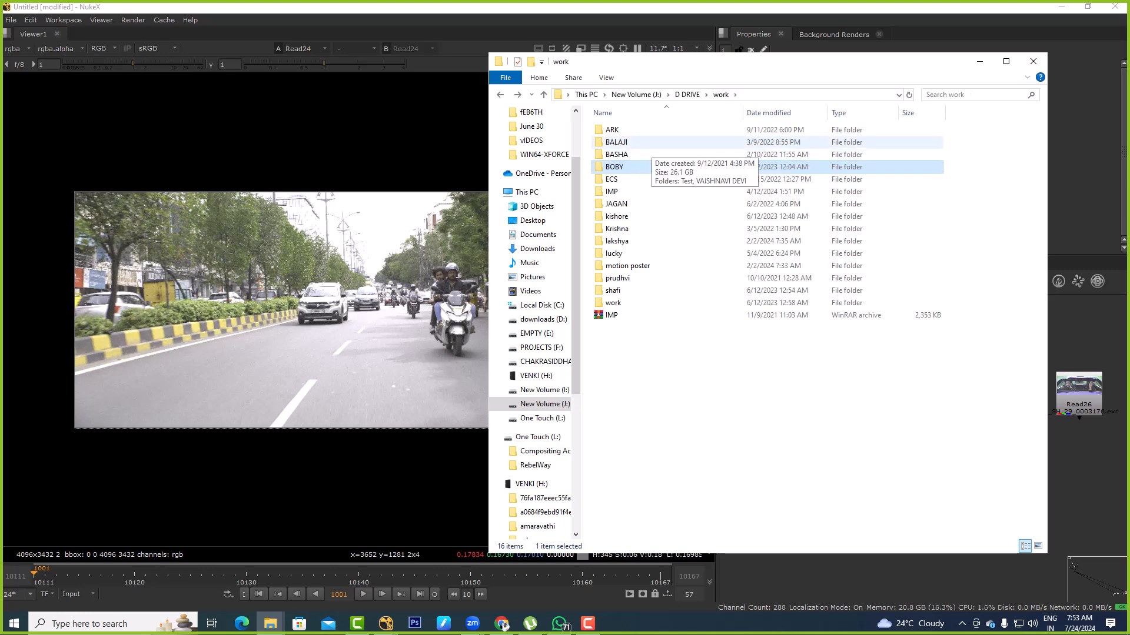
Leave New Volume (J:) and open the PROJECTS folder on the PROJECTS (F:) drive
key(alt+Up)
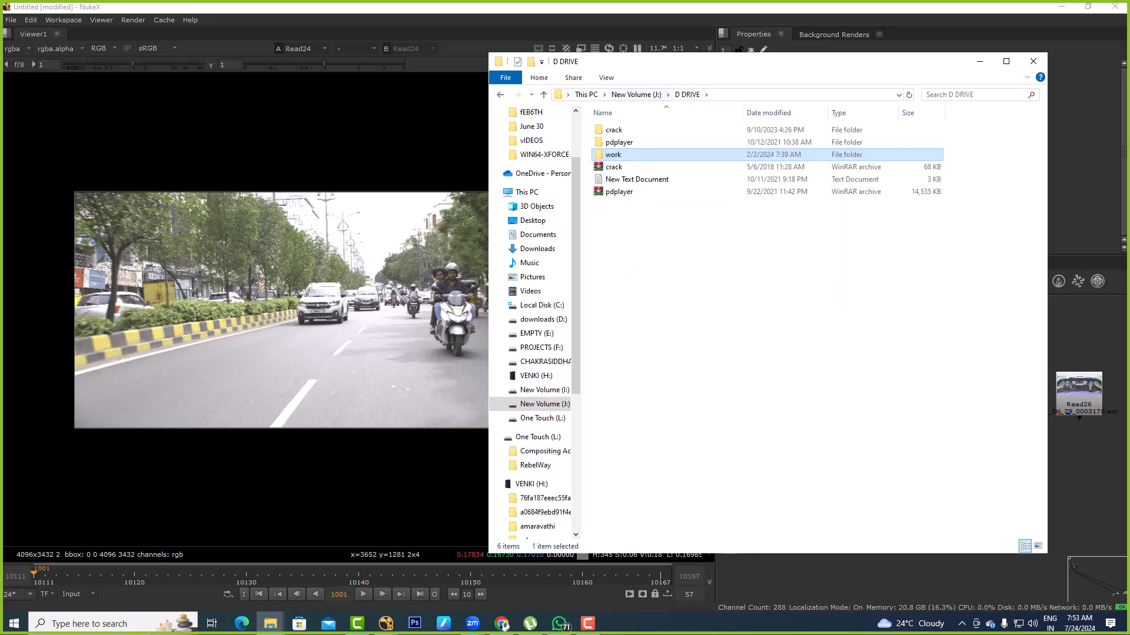
key(alt+Up)
key(alt+Up)
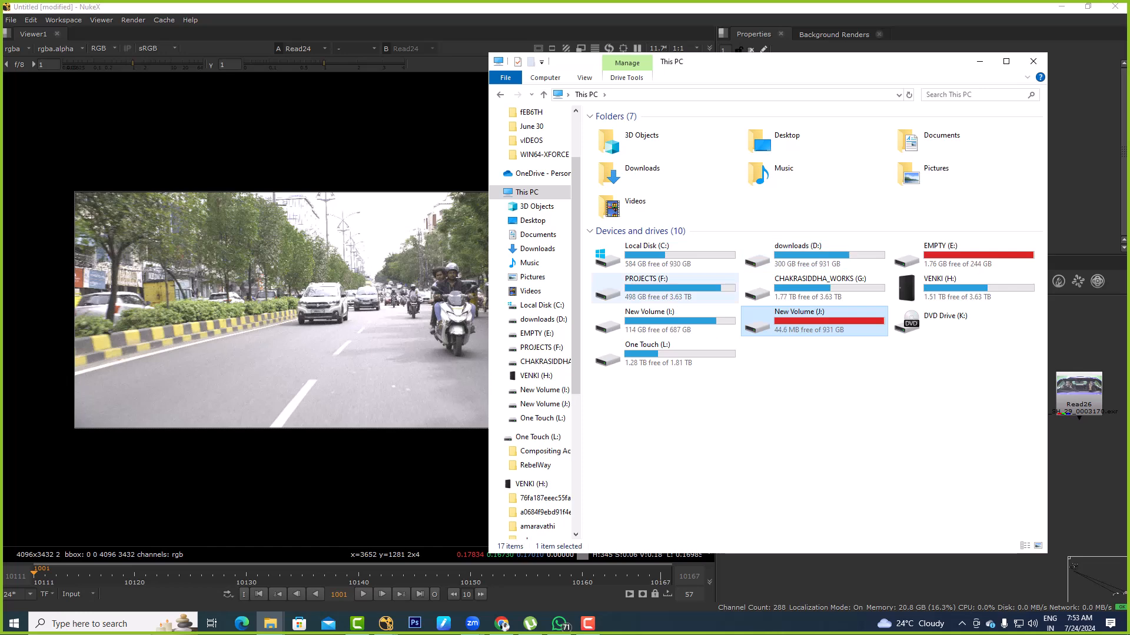
double_click(665, 289)
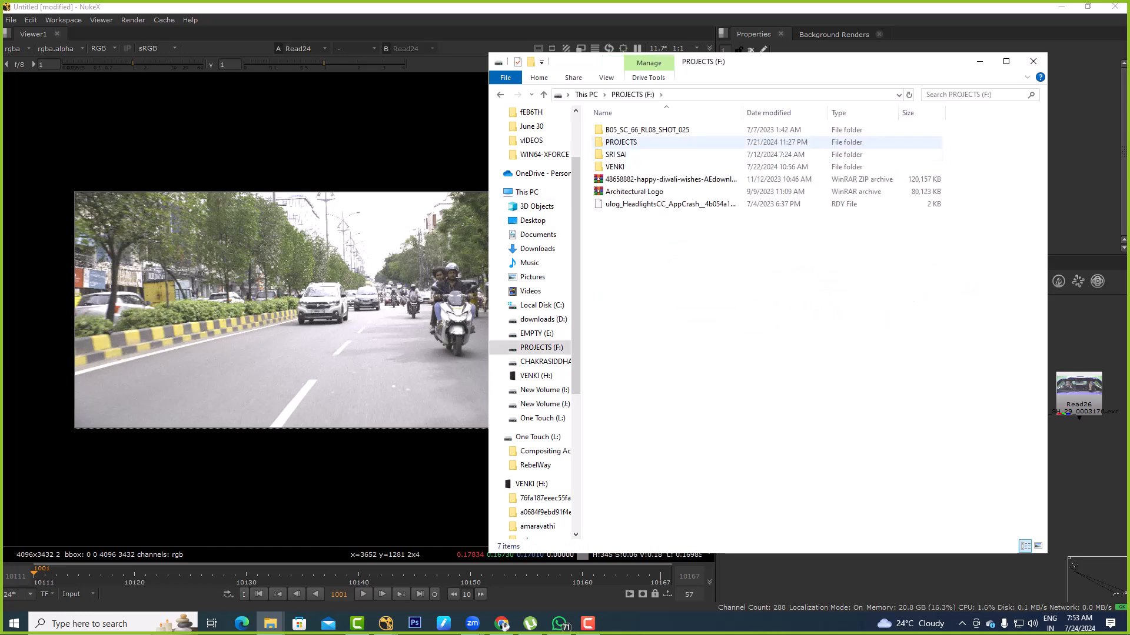
click(621, 142)
double_click(621, 142)
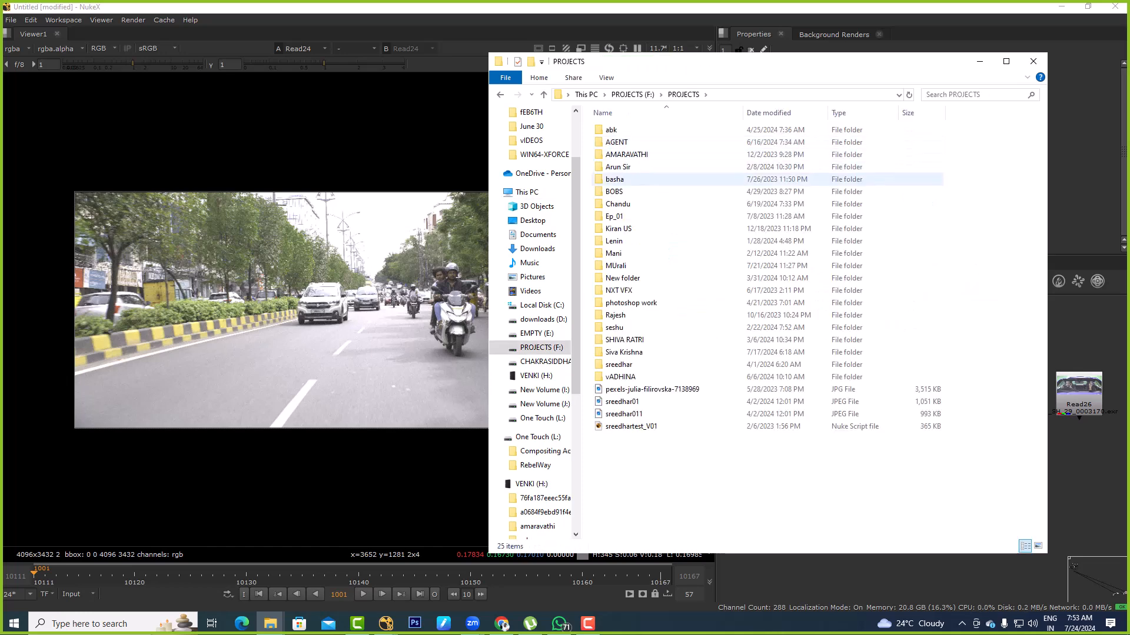
Open the SHIP folder inside the 3D folder of Comp shot, within the sixth project folder of PROJECTS
double_click(615, 192)
key(BackSpace)
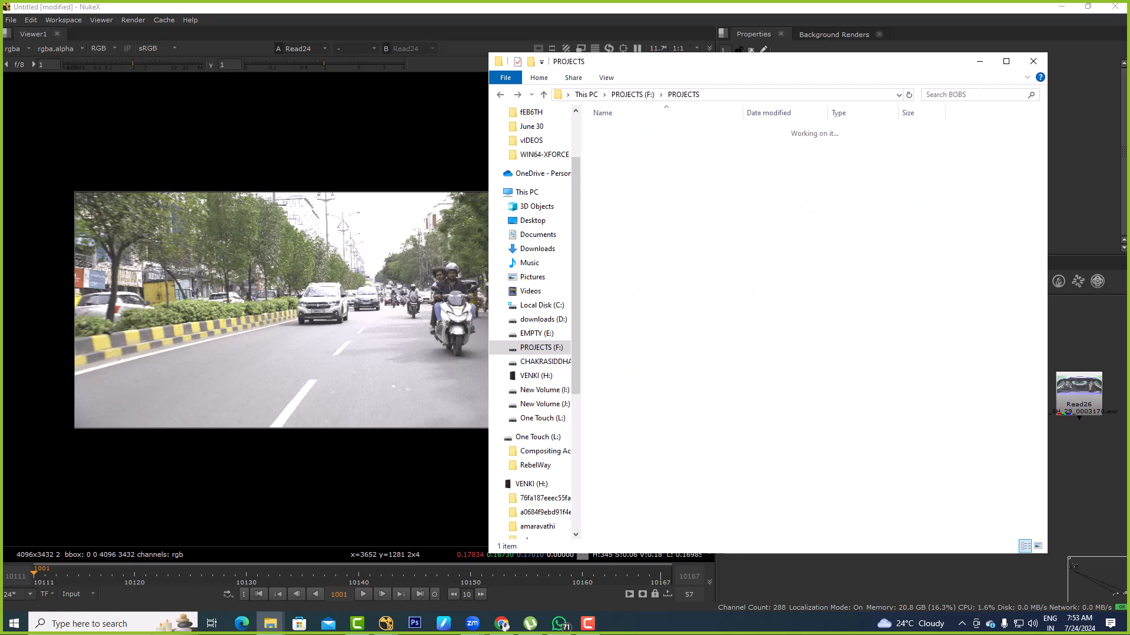
double_click(624, 191)
click(629, 130)
double_click(630, 130)
double_click(615, 130)
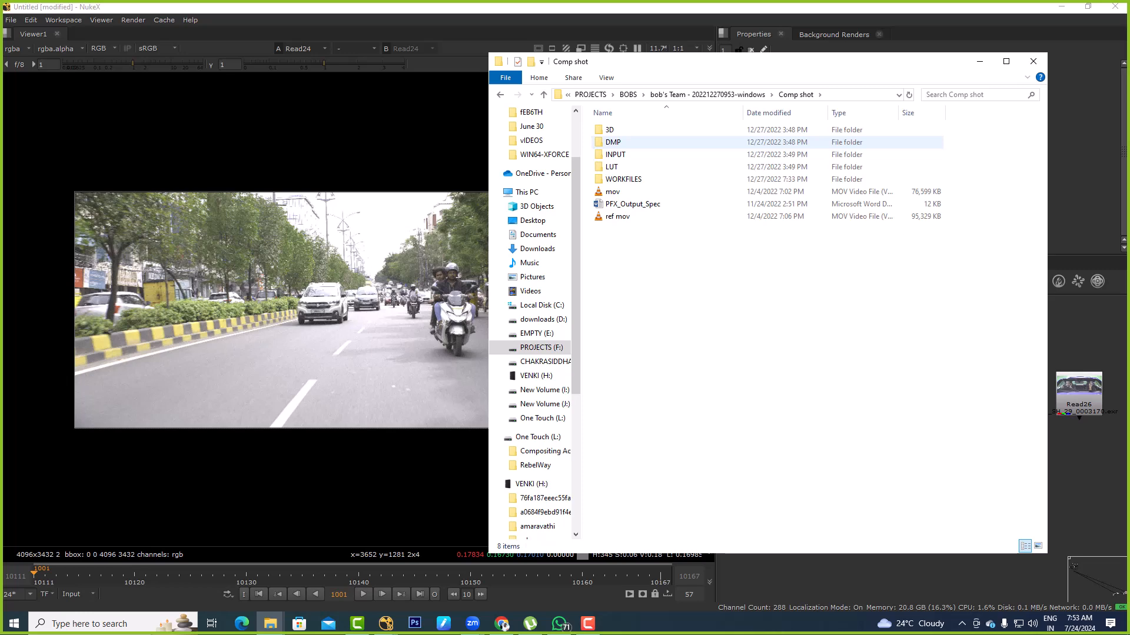
double_click(614, 130)
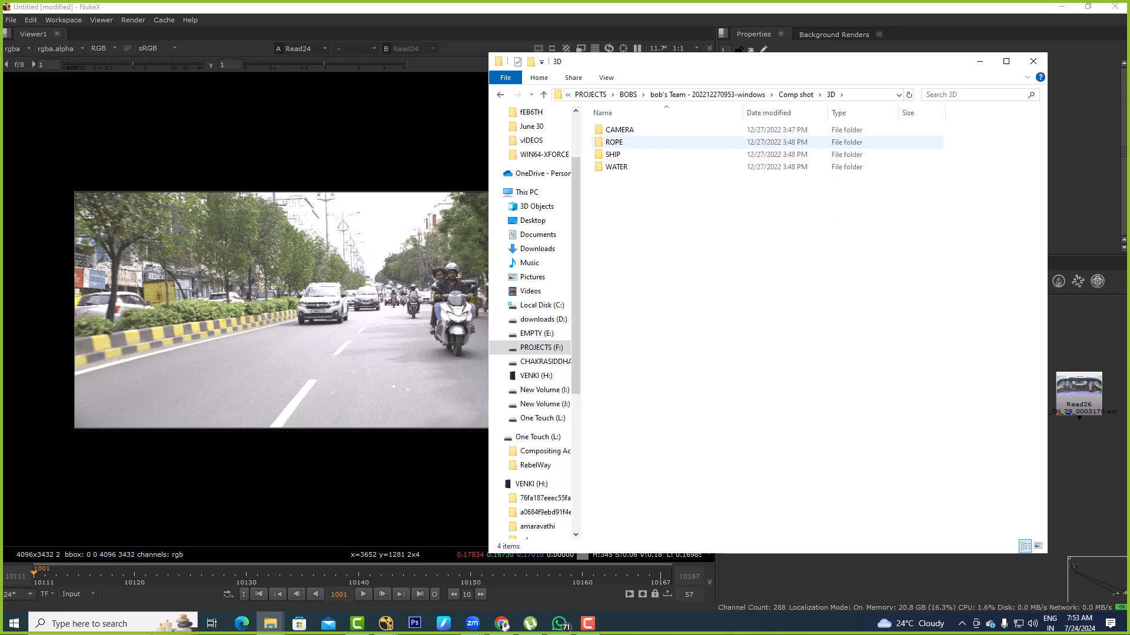
double_click(615, 155)
Import the BTY ship EXR sequence as a Read node in free space below the existing Reads, and view it
click(558, 95)
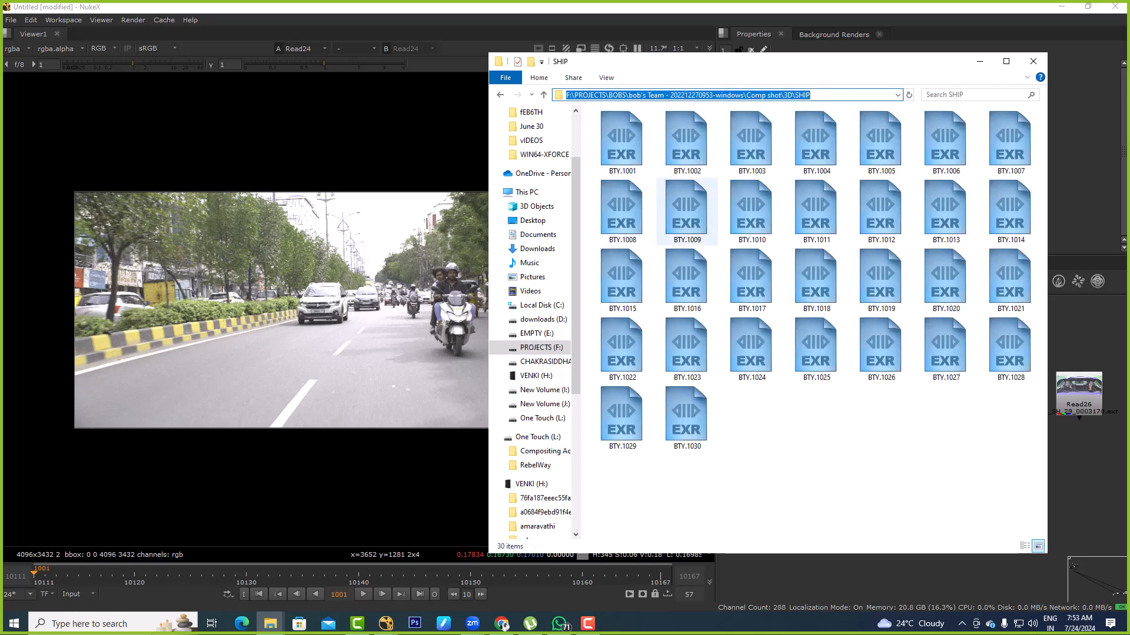
middle_drag(1080, 470, 946, 378)
key(ctrl+v)
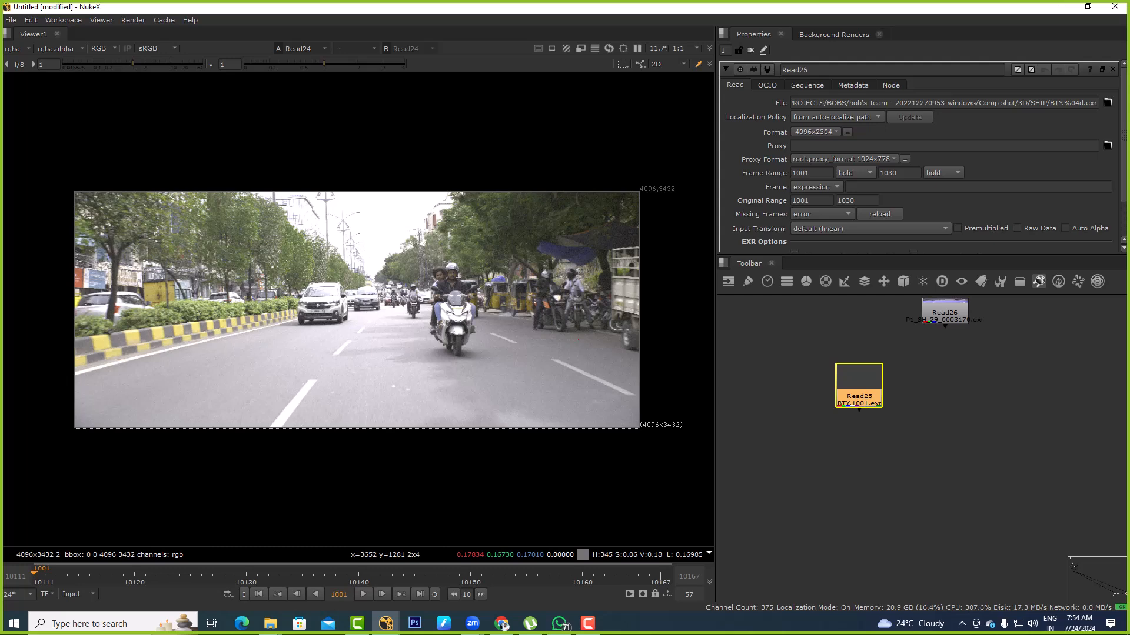
scroll(852, 403, up, 4)
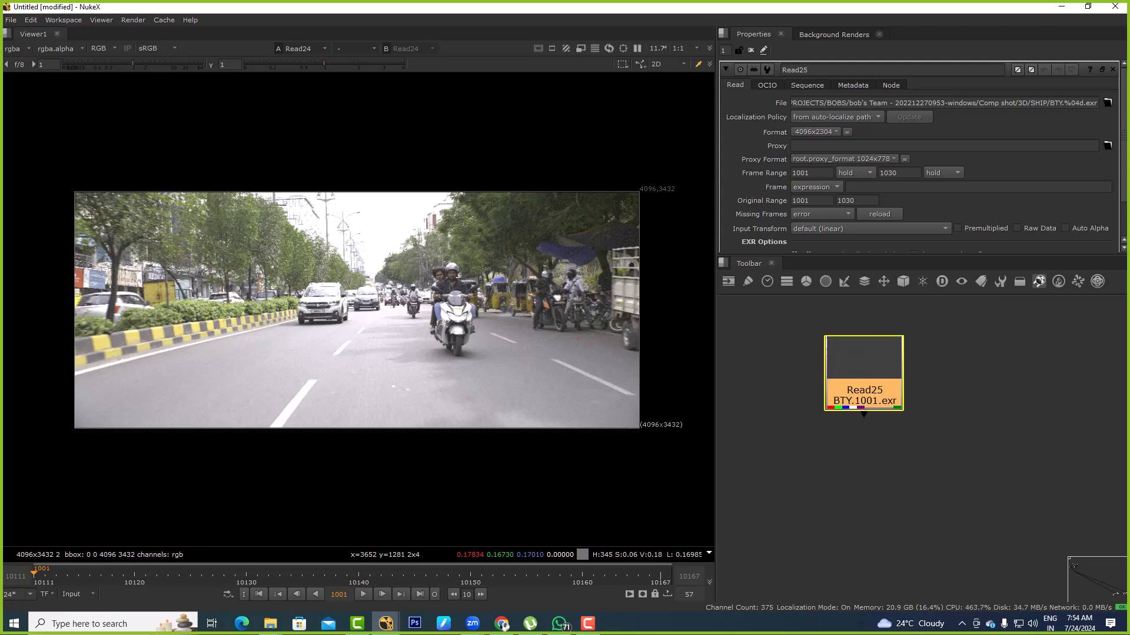
key(1)
key(alt+Tab)
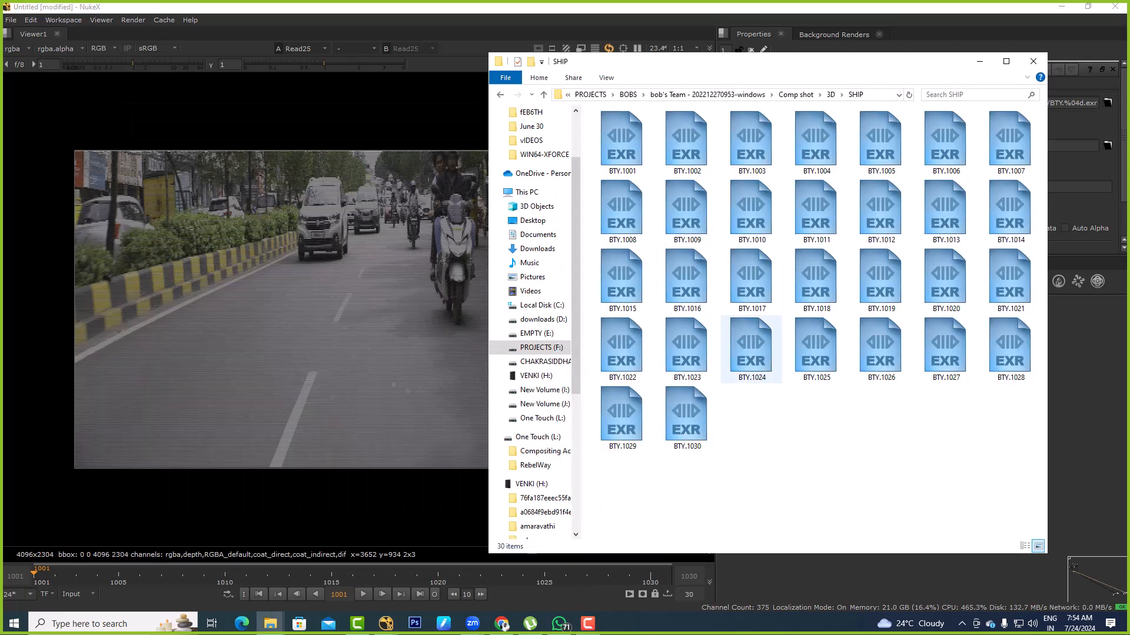
key(alt+Tab)
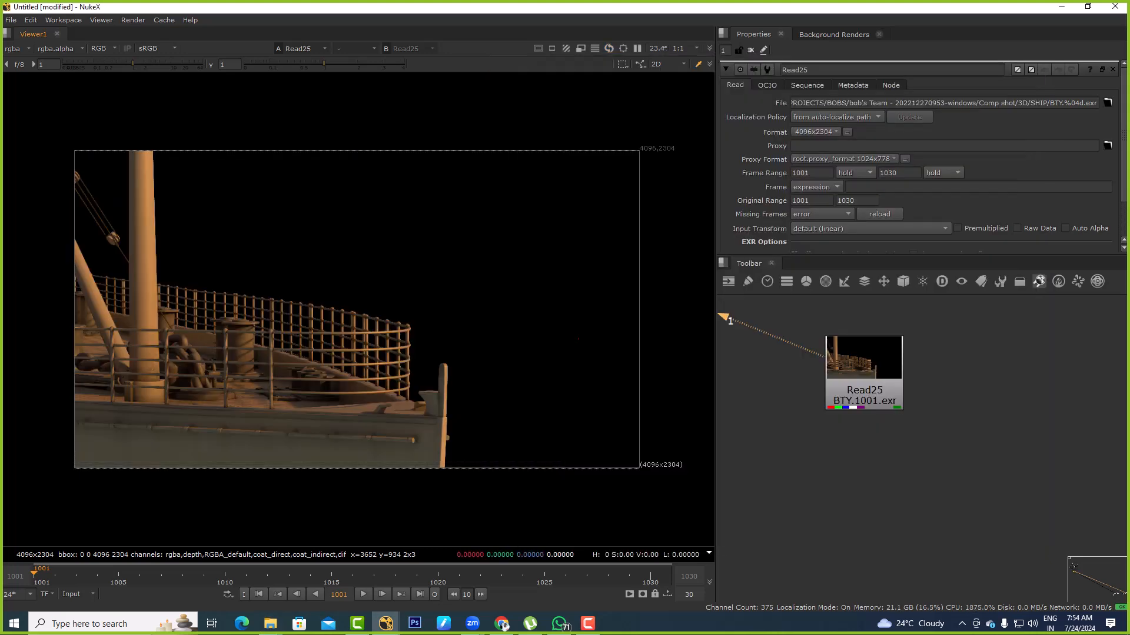
Add a Cryptomatte node below the BTY ship Read and show its output in the viewer
key(Tab)
text(crypto)
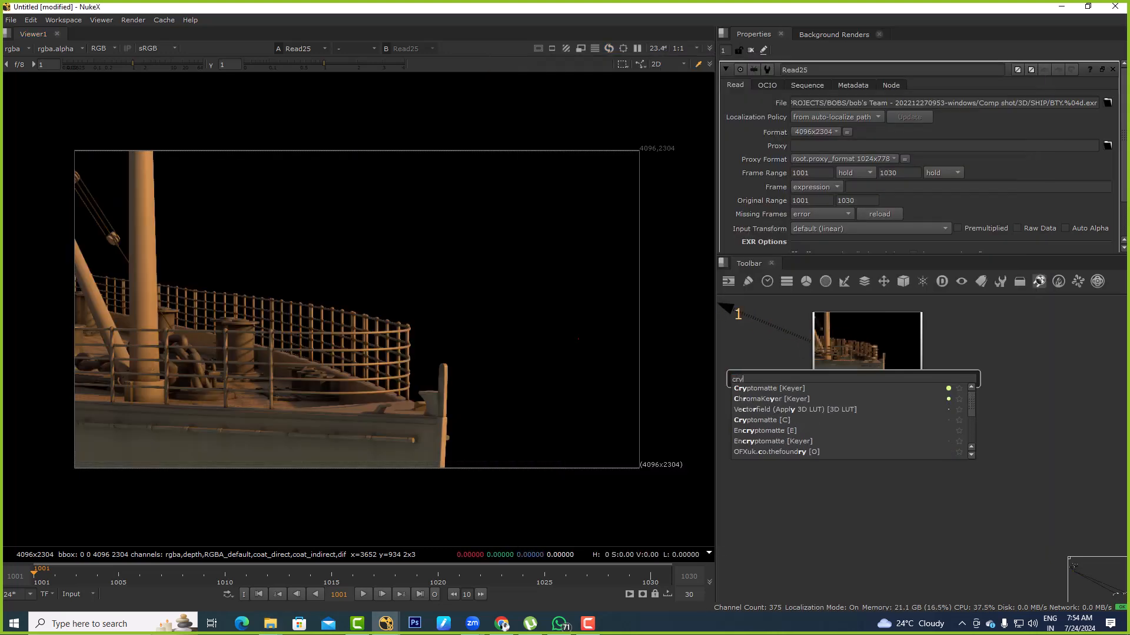
key(Return)
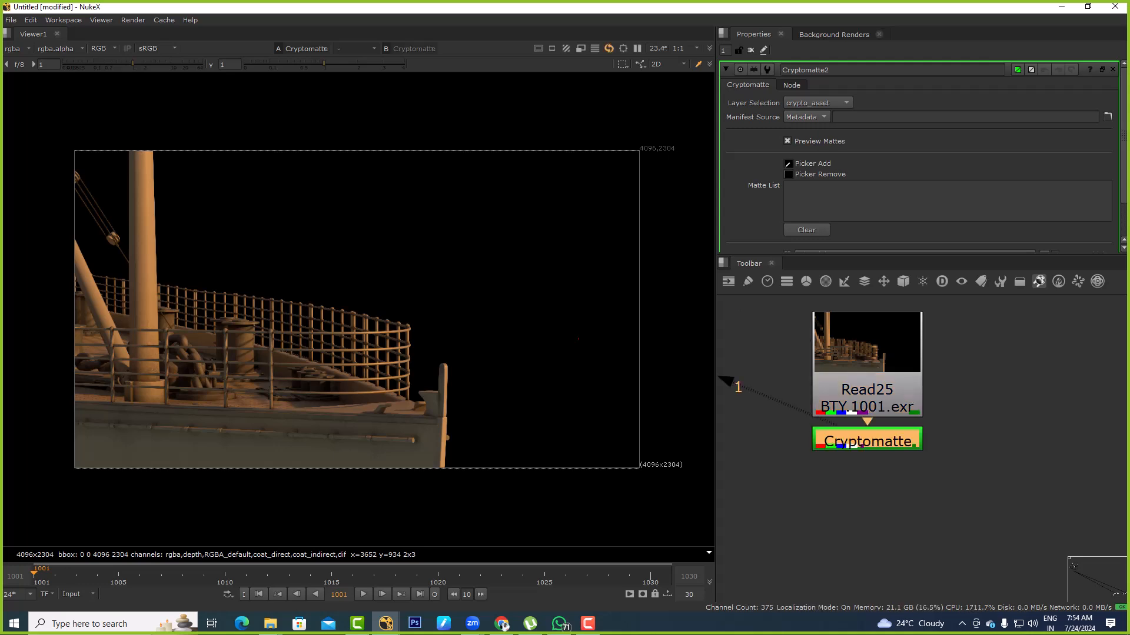
click(729, 383)
key(alt+Tab)
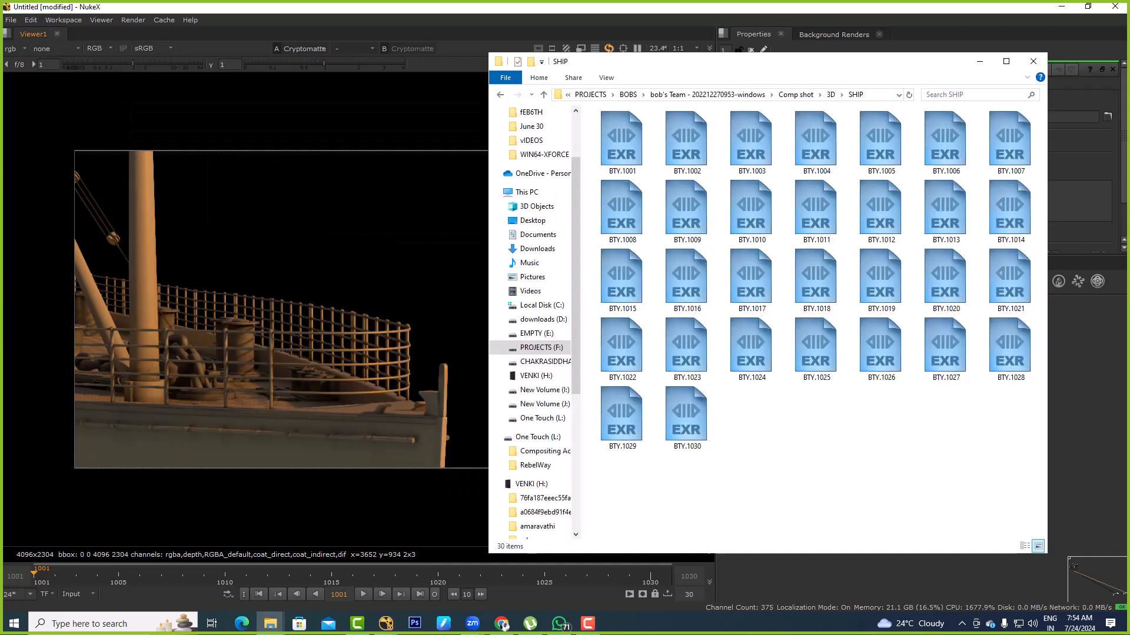
Examine the ship render's layers in the viewer, pick crypto_material, and select the Cryptomatte node
click(15, 49)
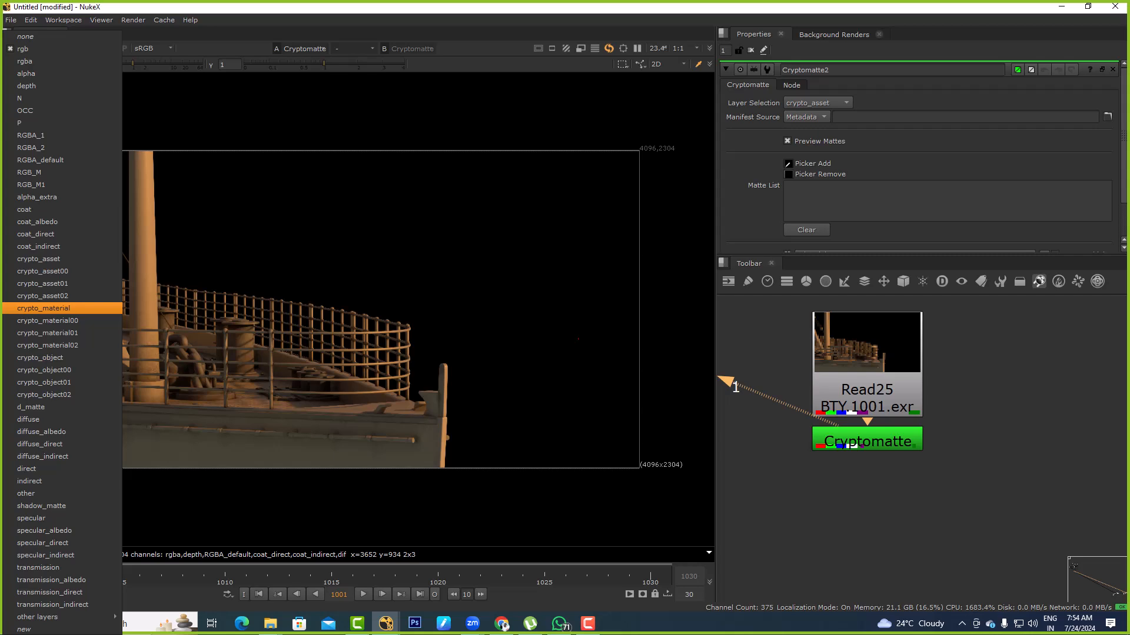
click(44, 308)
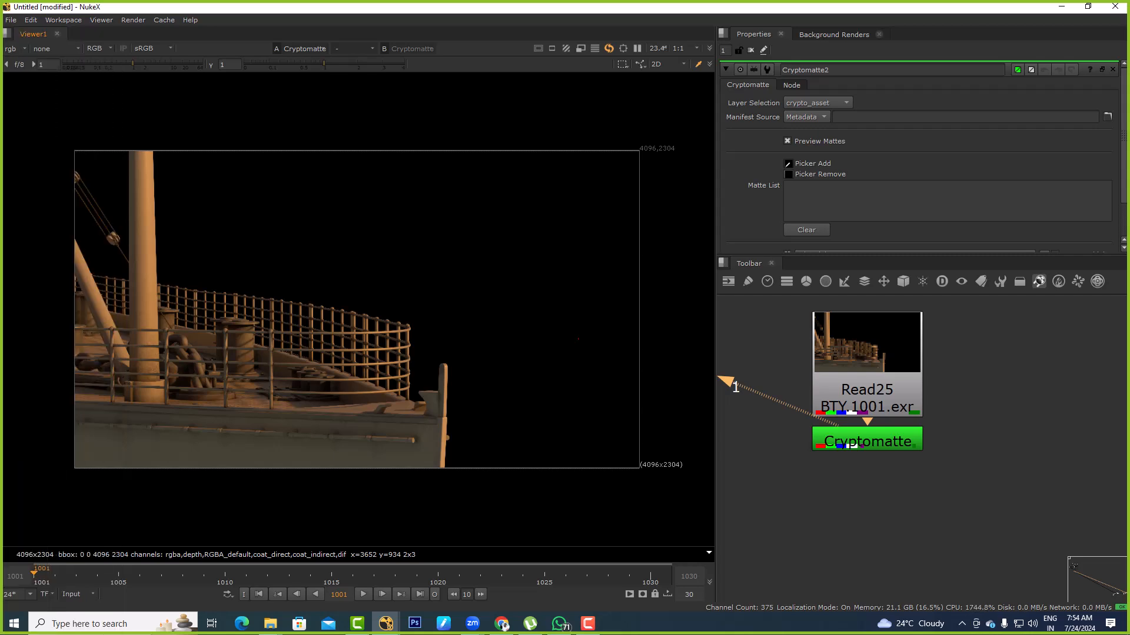
scroll(871, 435, down, 1)
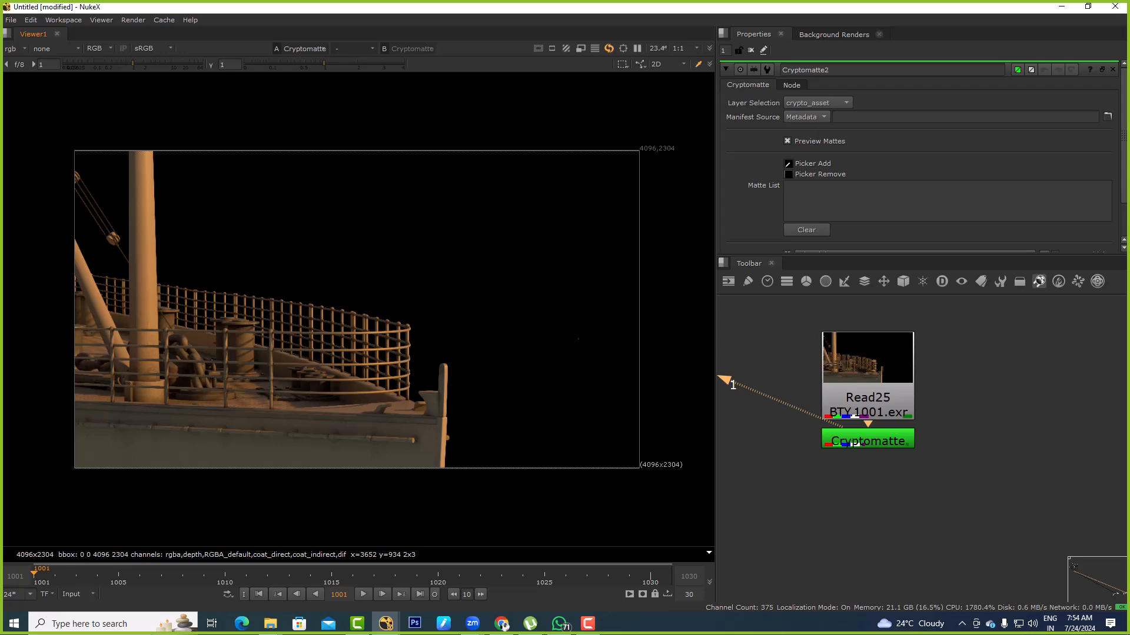
scroll(868, 370, down, 1)
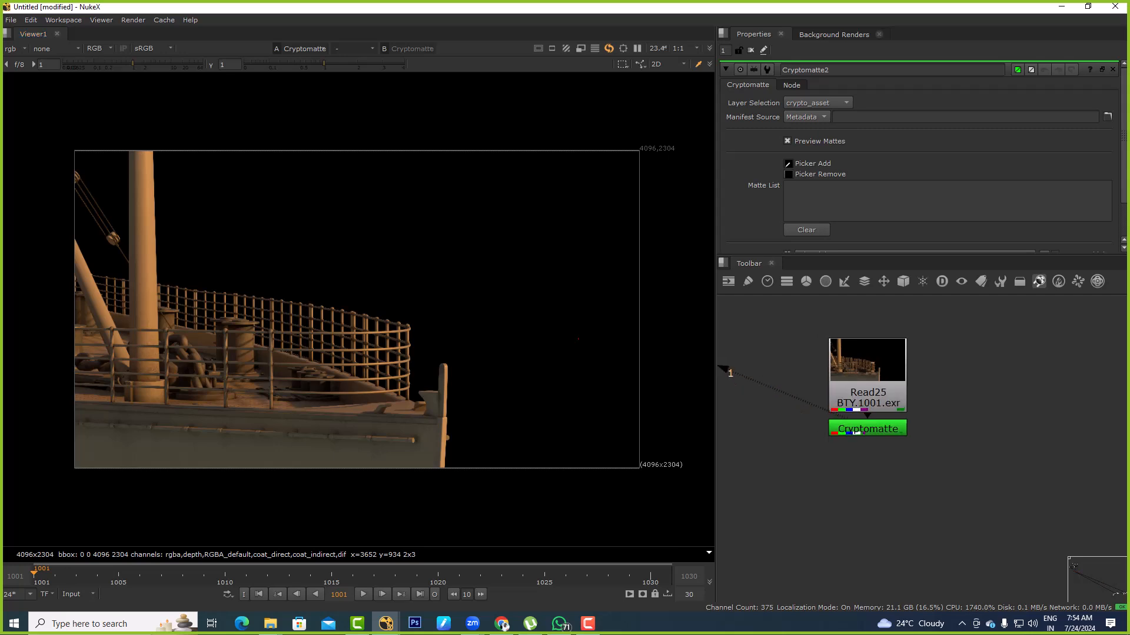
click(868, 429)
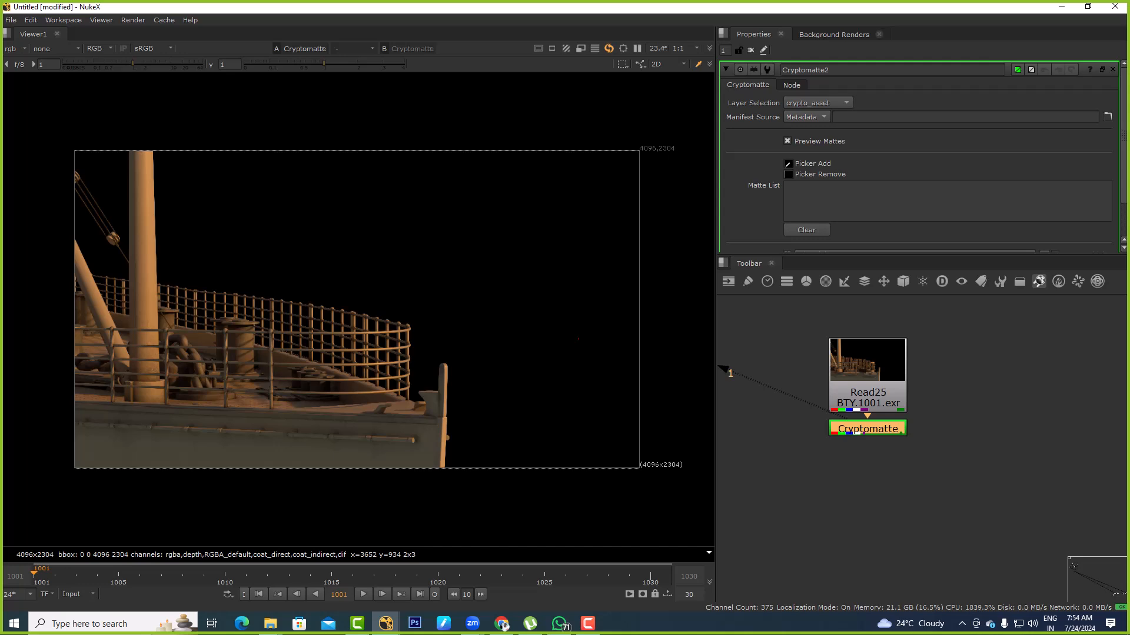
scroll(872, 419, up, 4)
click(16, 49)
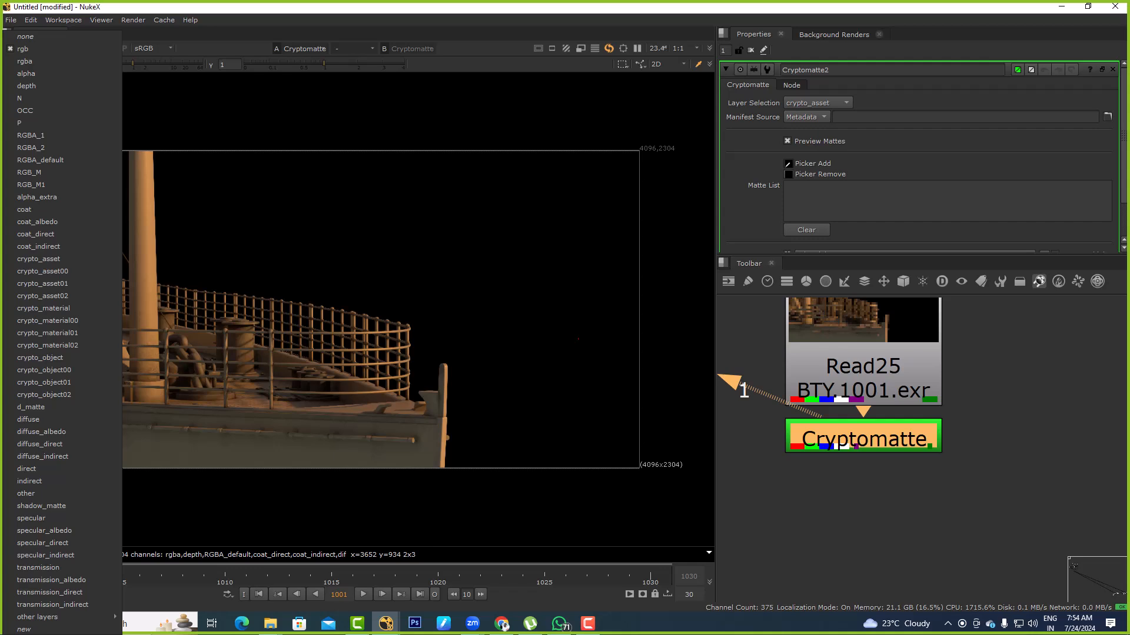
key(Escape)
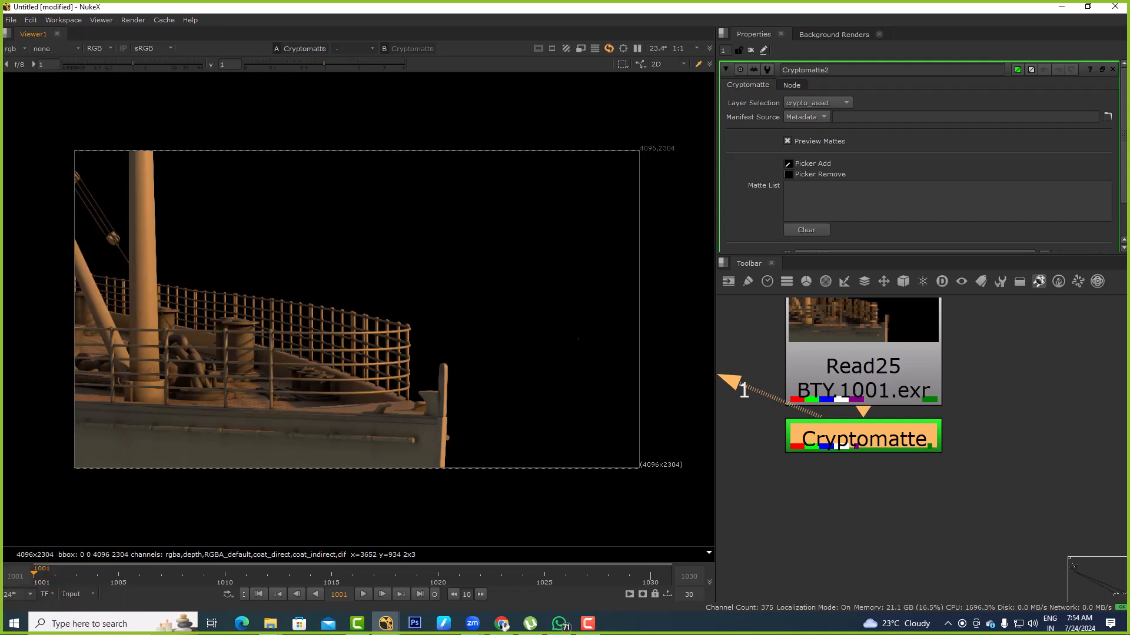
scroll(911, 445, down, 1)
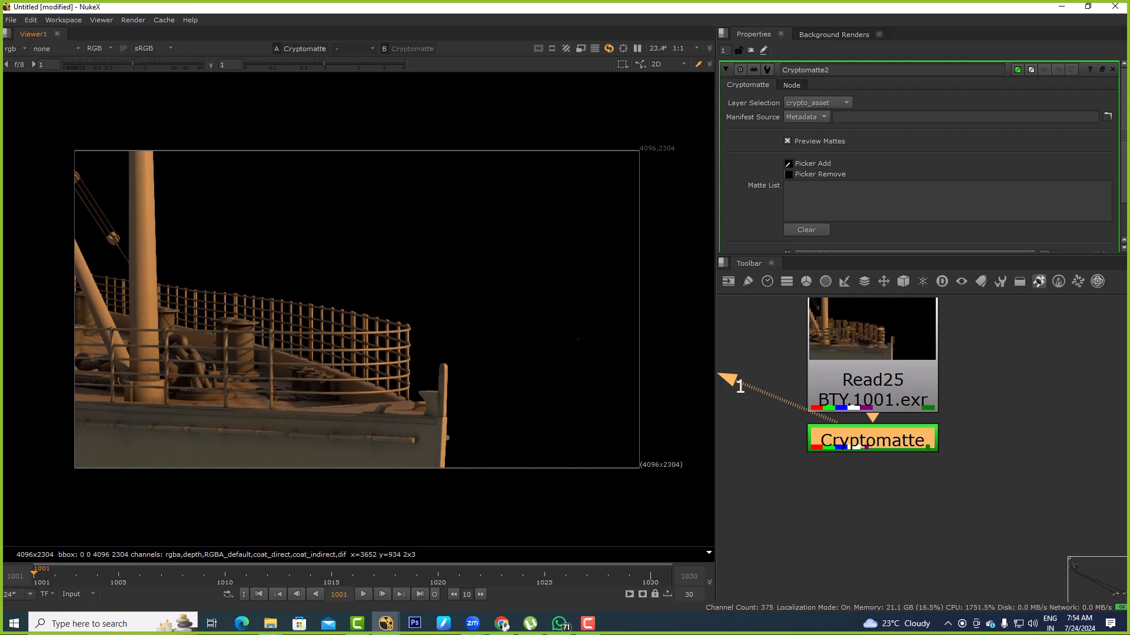
scroll(877, 438, down, 1)
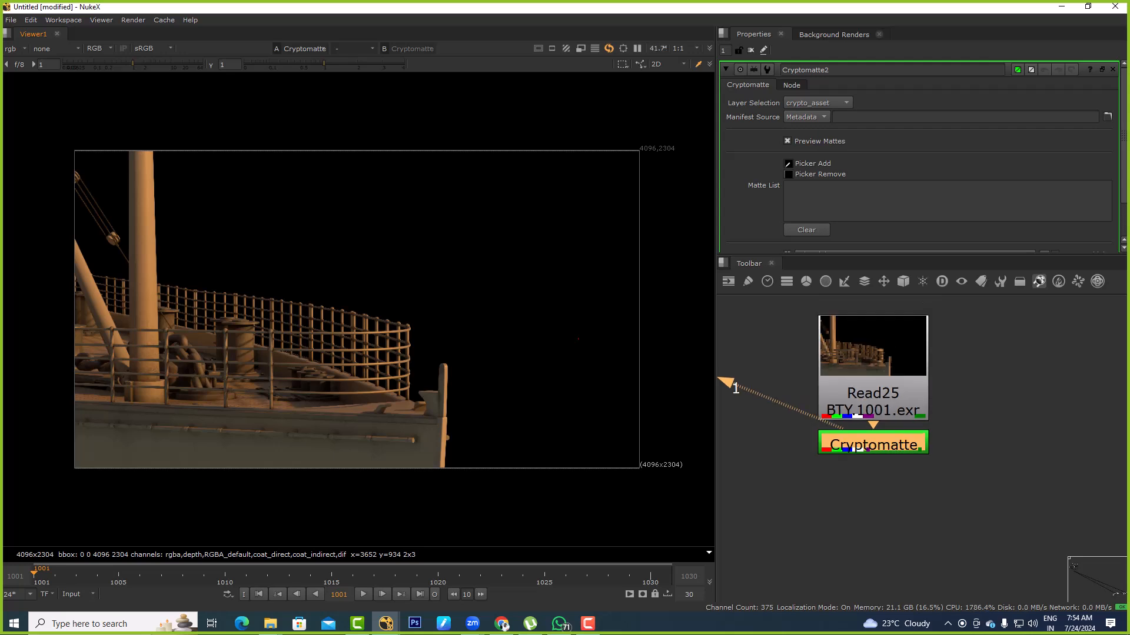
scroll(353, 329, up, 3)
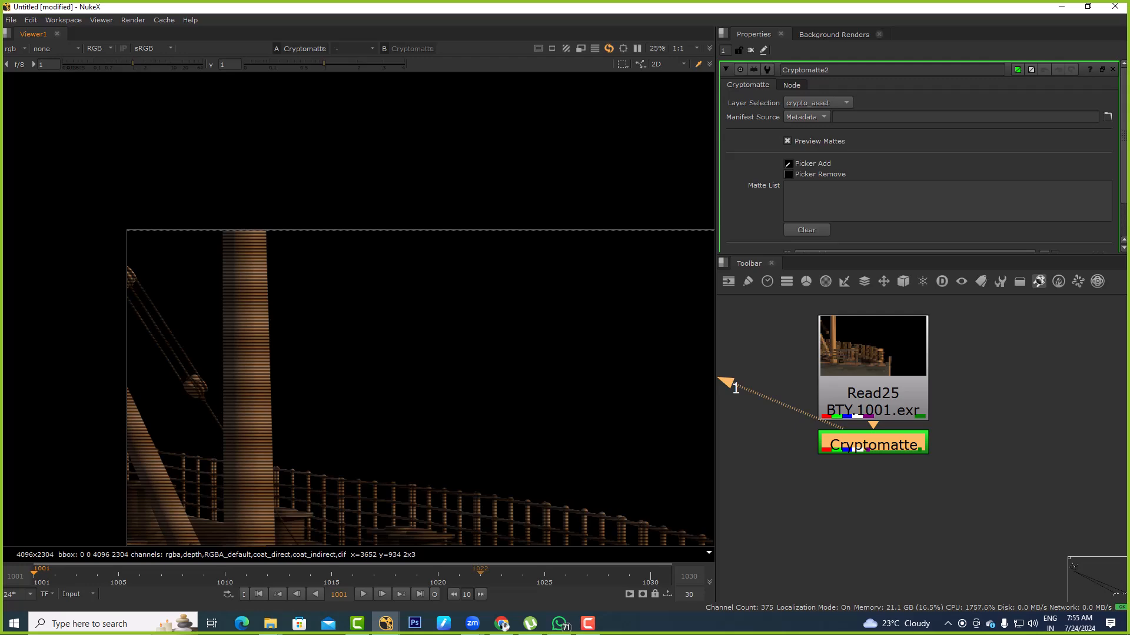
Restart NukeX and permanently delete all contents of the Windows %TEMP% folder
mouse_move(386, 623)
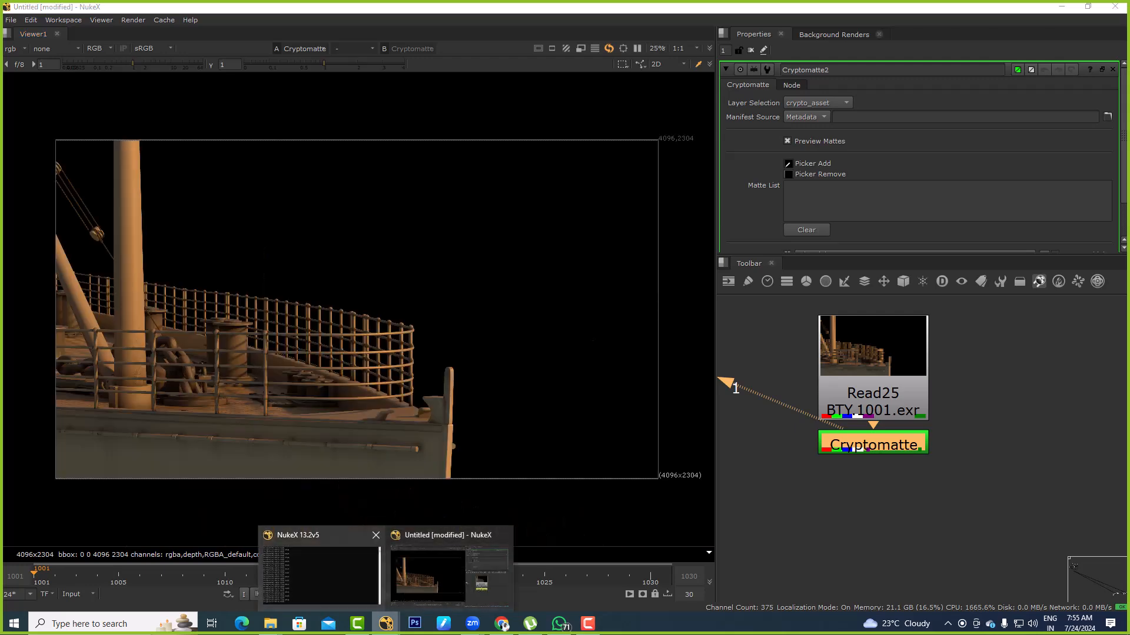
click(376, 536)
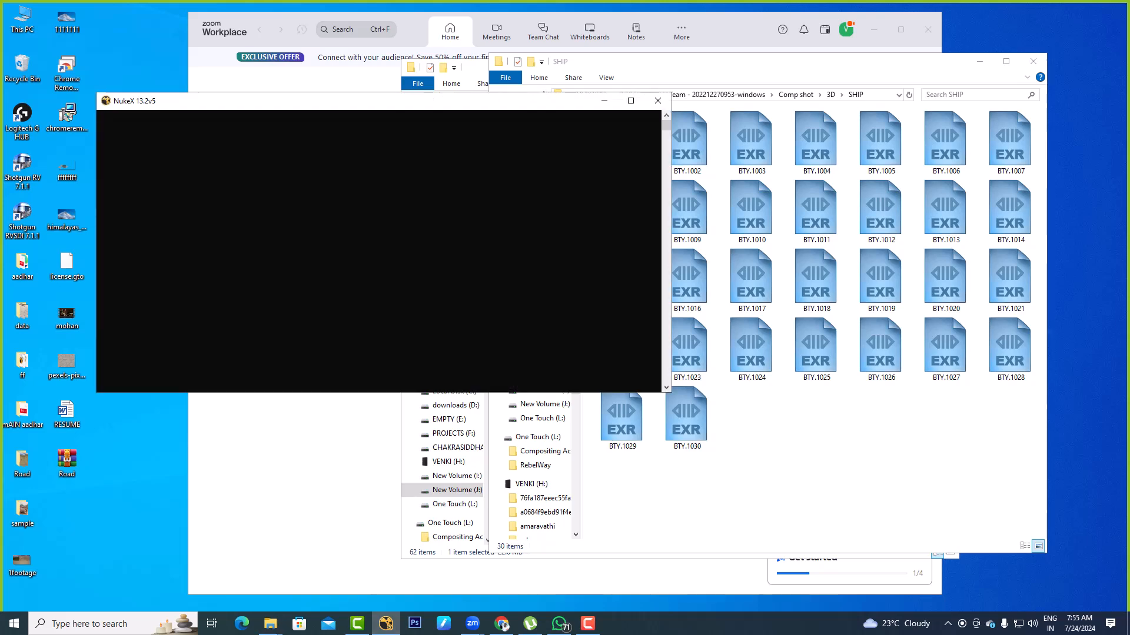
key(super+r)
text(%)
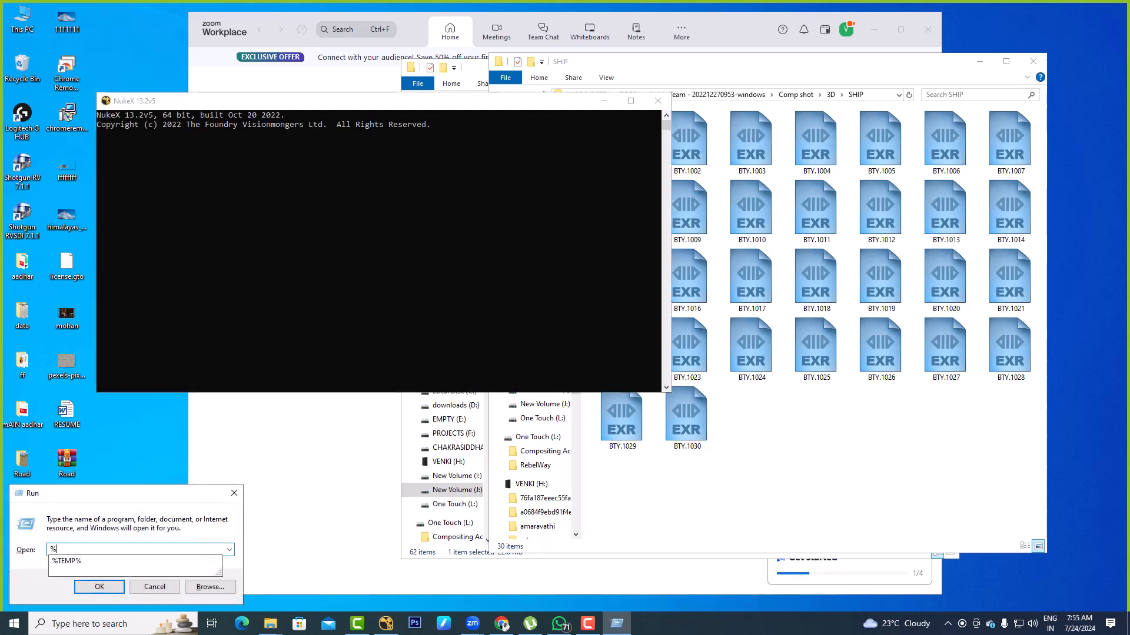
text(TEMP%)
key(Return)
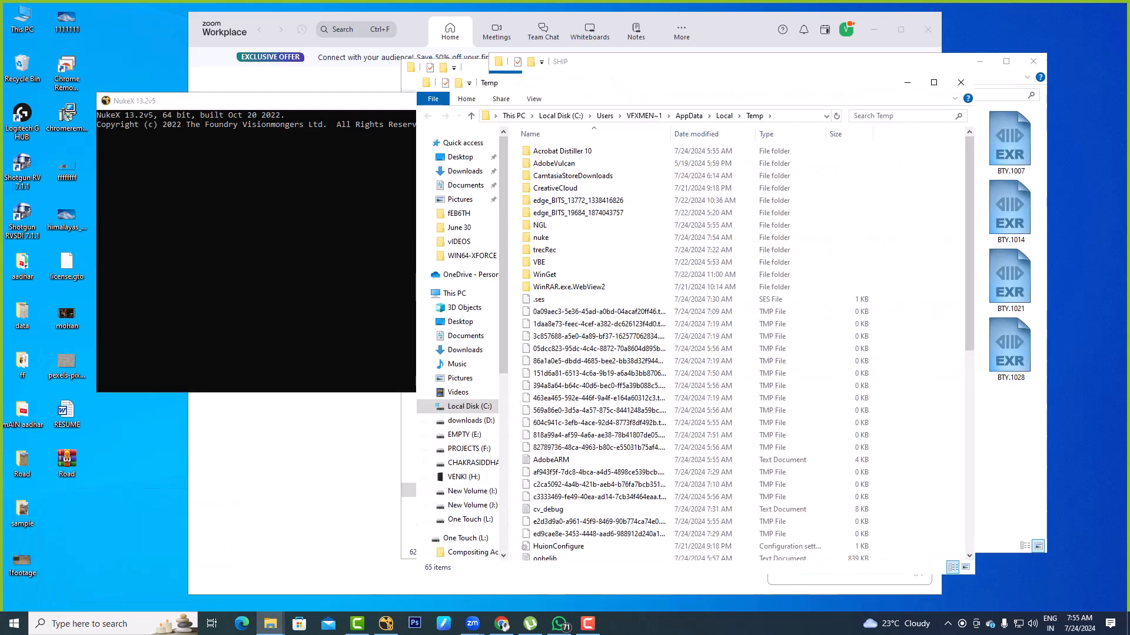
key(ctrl+a)
key(shift+Delete)
key(Return)
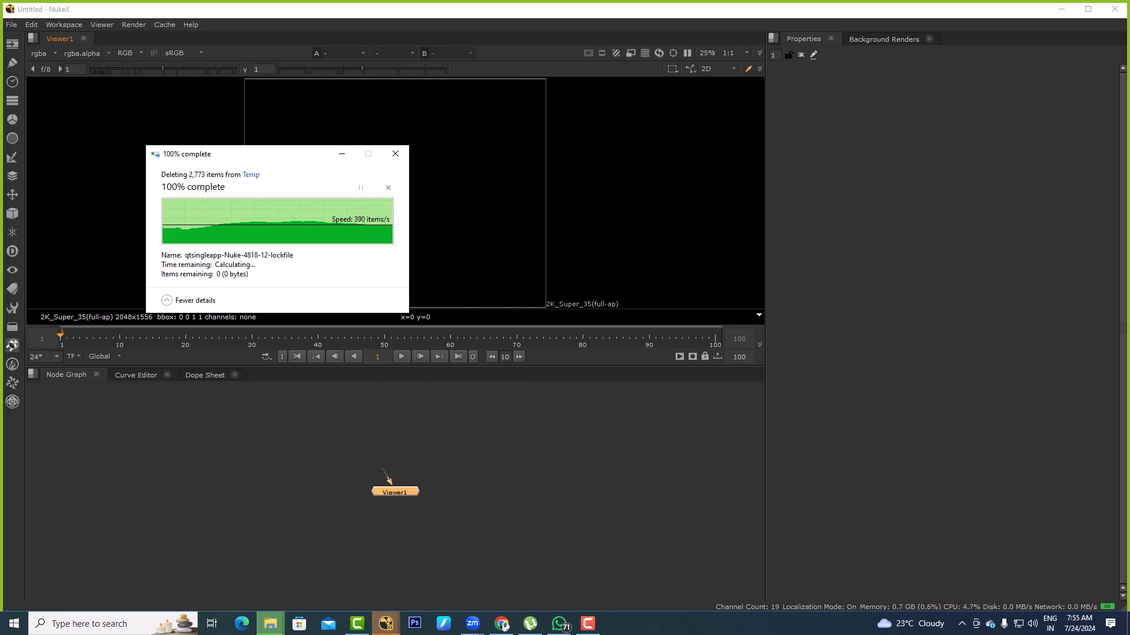
Bring the BTY ship EXR sequence into the empty node graph as a Read node and view it
key(alt+Tab)
key(alt+Tab)
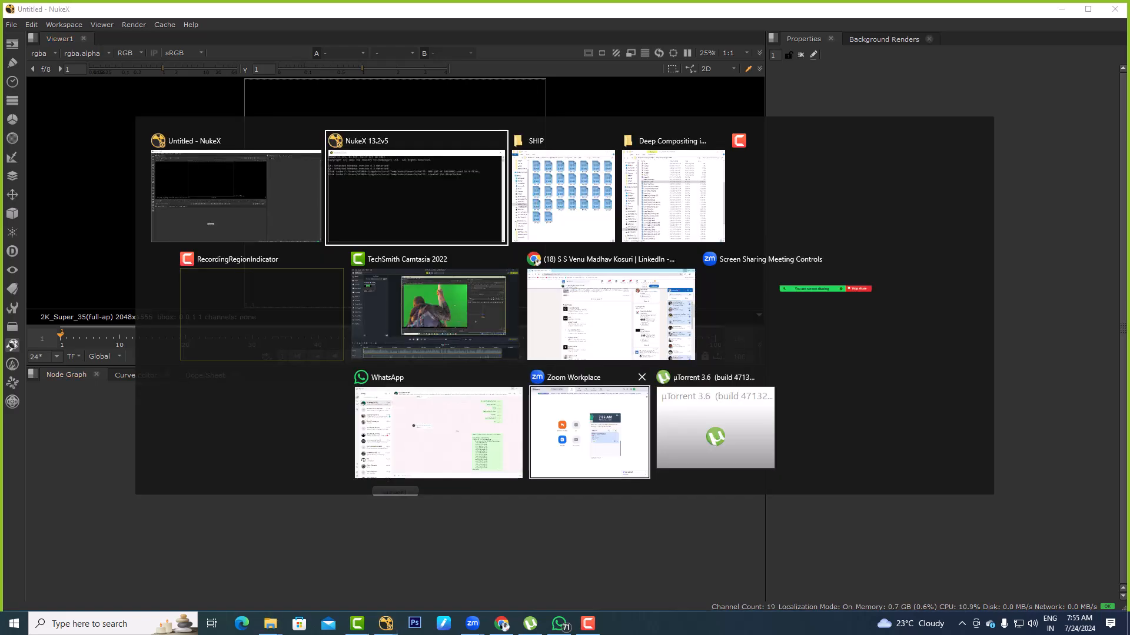
click(455, 438)
key(ctrl+v)
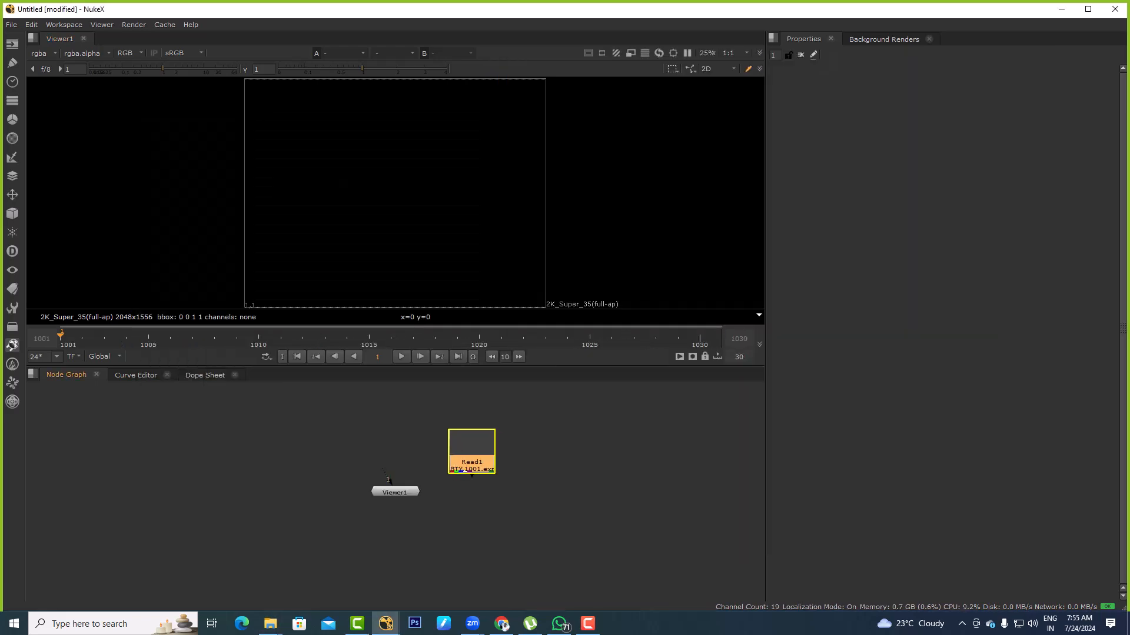
key(1)
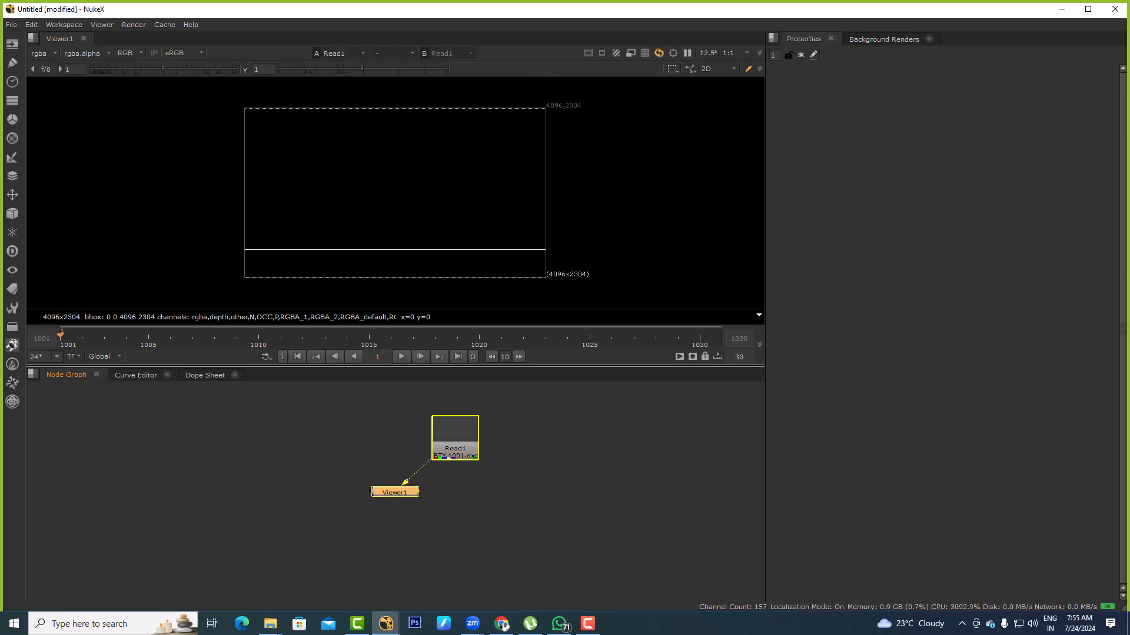
Add a Cryptomatte node below the BTY ship Read and show its matte preview in the viewer
key(Tab)
text(cryp)
key(Down)
key(Return)
key(ctrl+a)
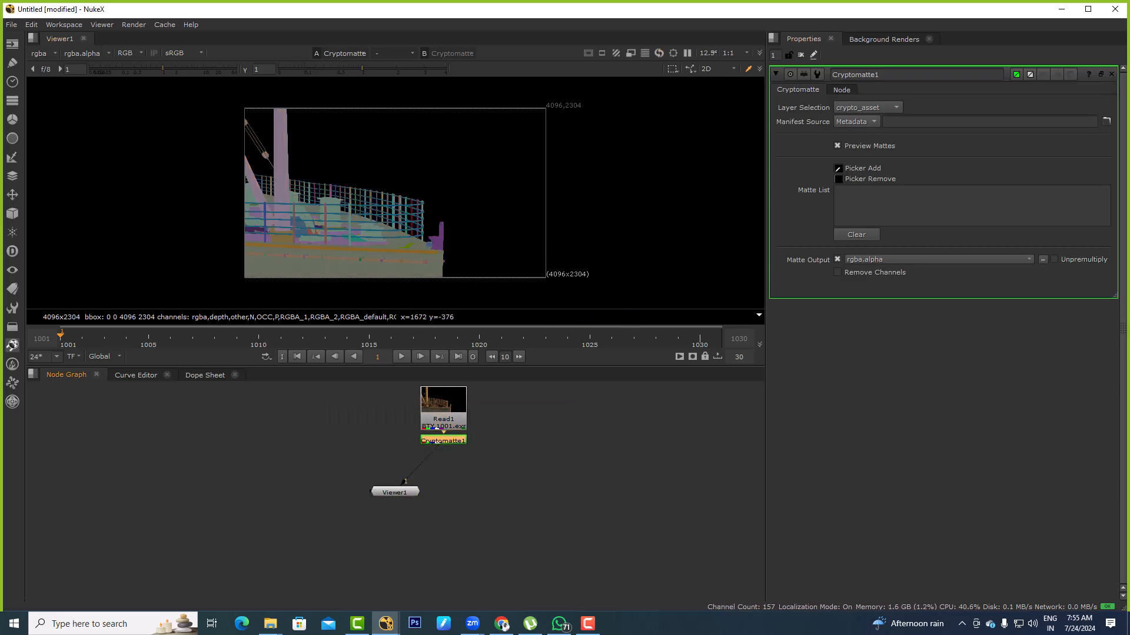
Examine the coloured object mattes on the ship's railings and deck closely in an enlarged viewer, and restore the normal layout
scroll(338, 210, up, 3)
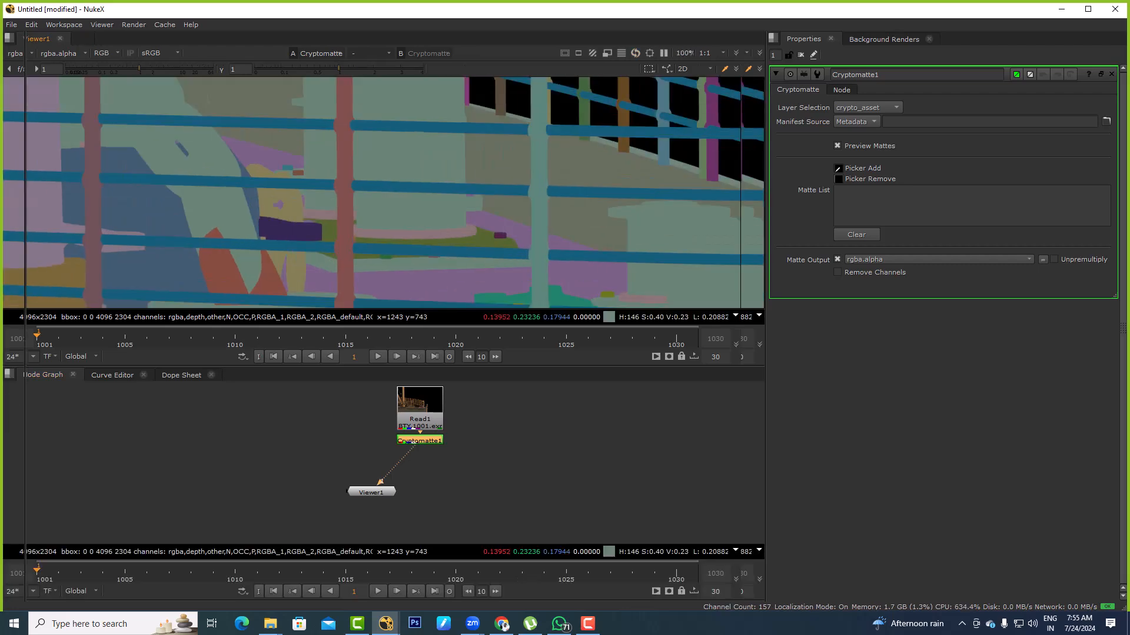
key(space)
key(f)
scroll(365, 343, up, 4)
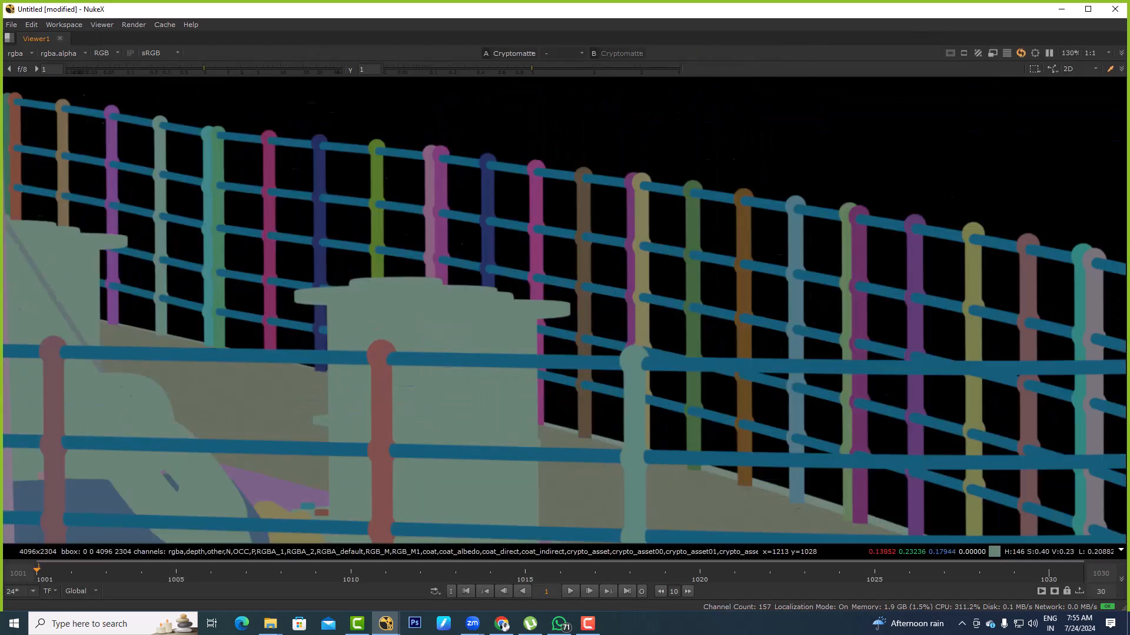
middle_drag(336, 388, 704, 285)
scroll(393, 270, down, 5)
scroll(405, 218, up, 5)
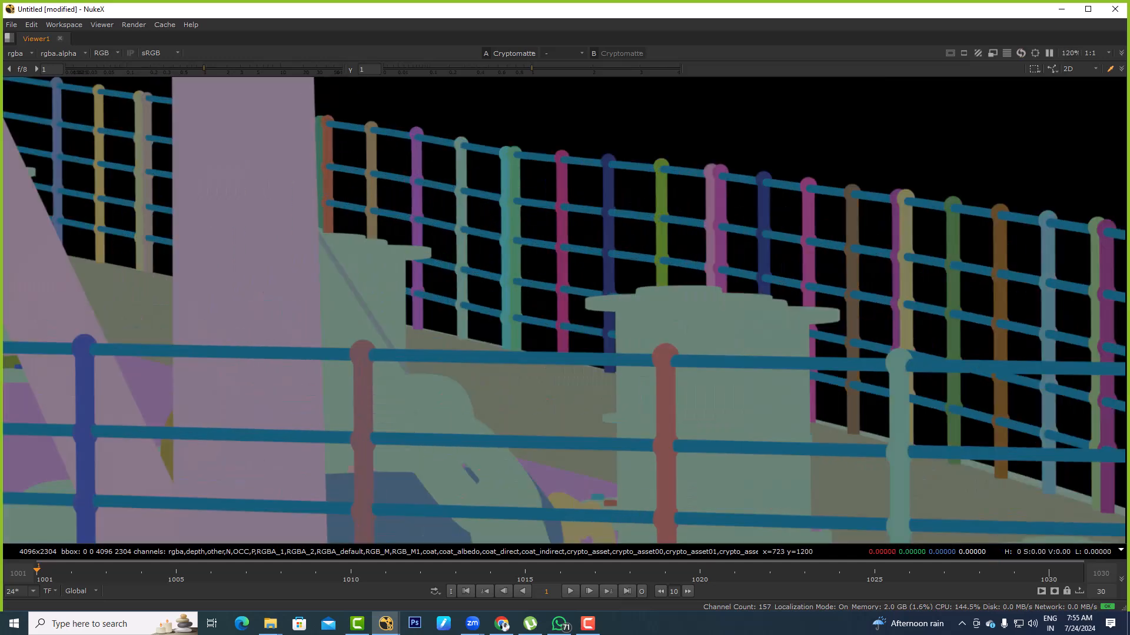
scroll(474, 182, up, 5)
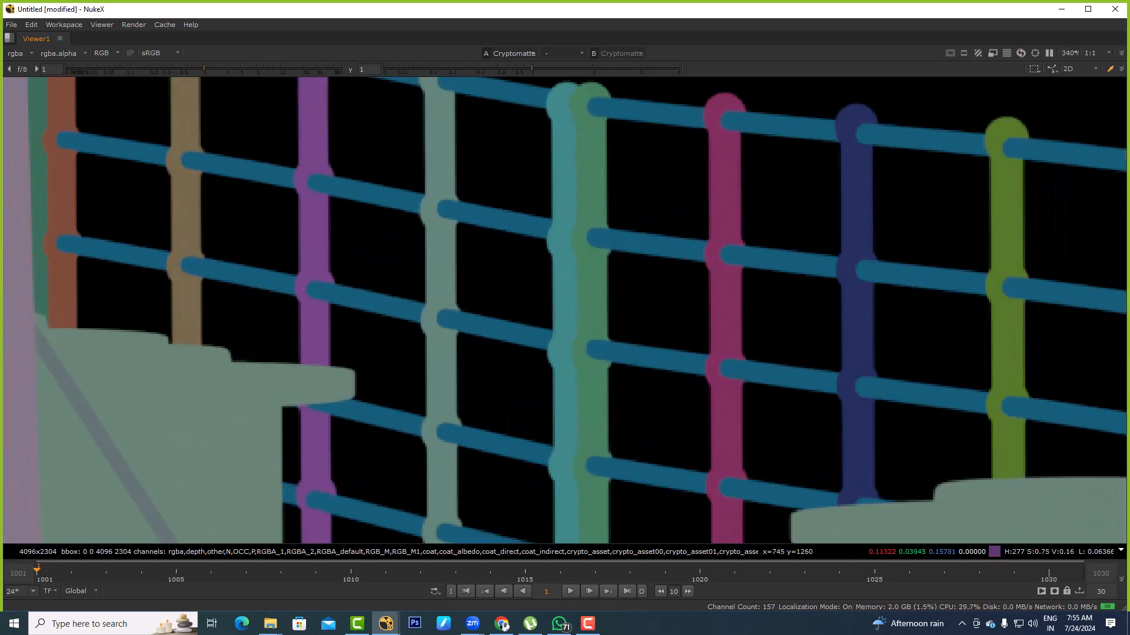
scroll(321, 160, down, 5)
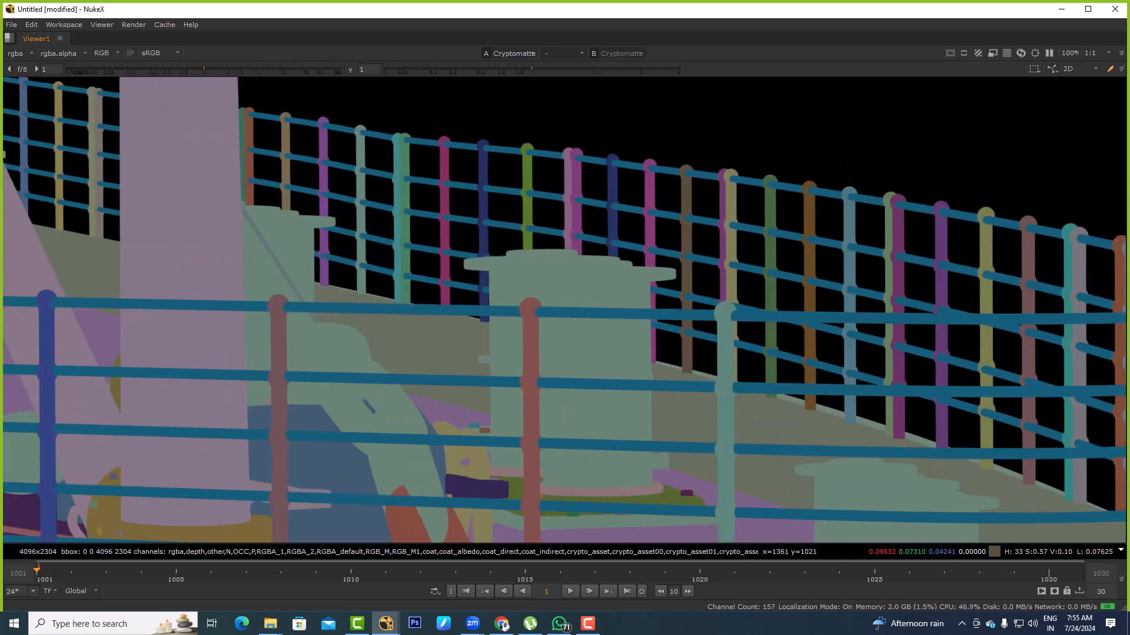
key(space)
key(f)
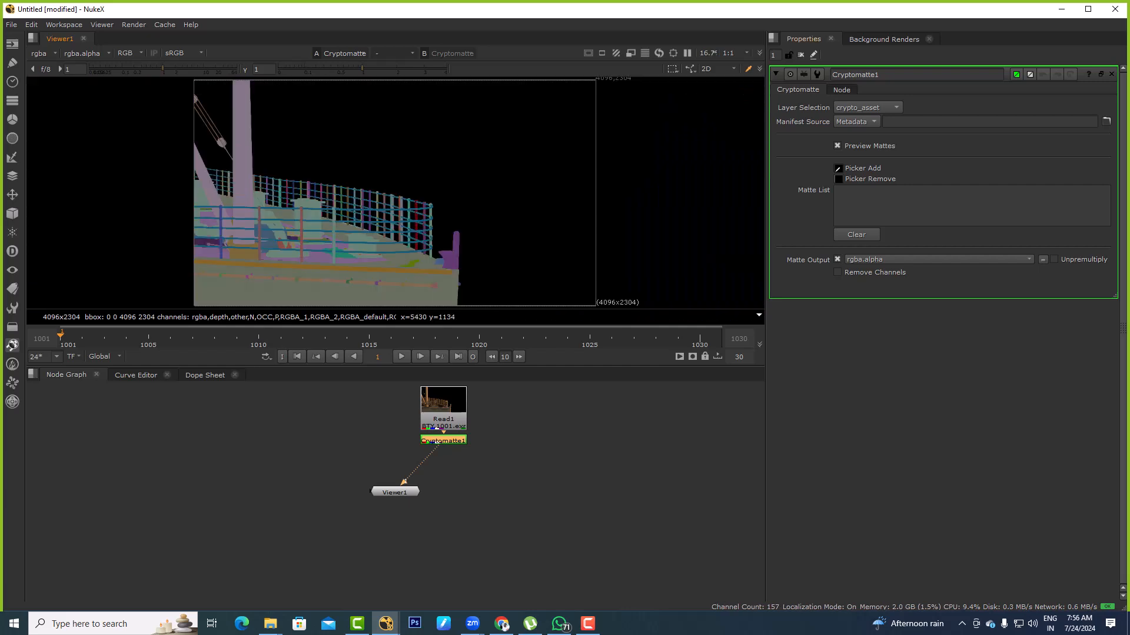
Try crypto_material as the Cryptomatte node's layer selection, and return it to crypto_asset
click(868, 108)
click(872, 119)
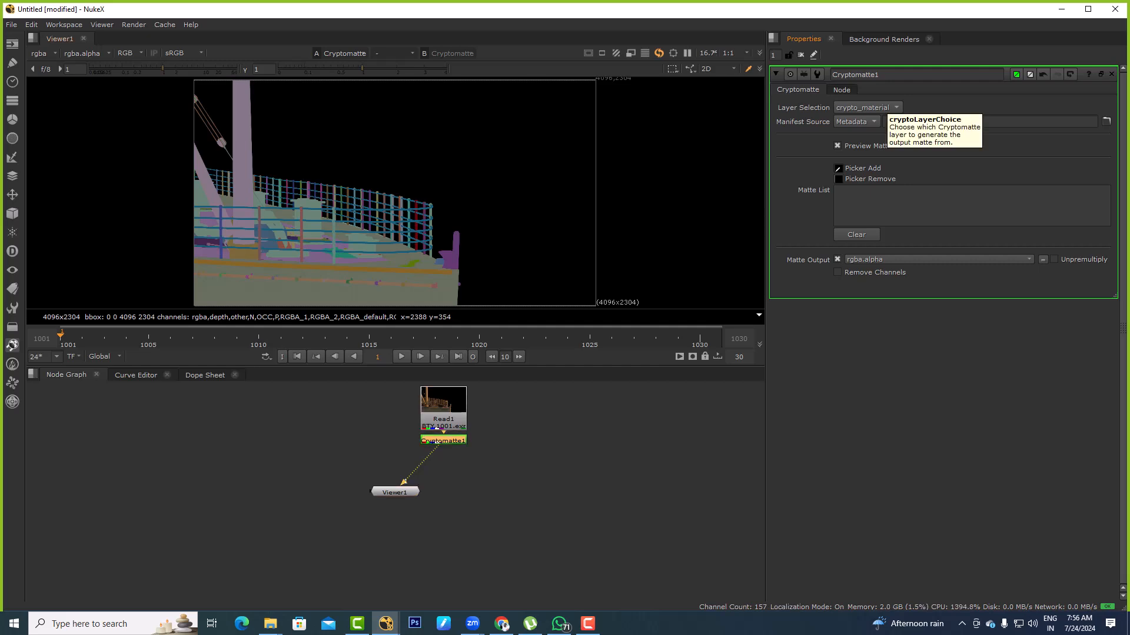
click(865, 107)
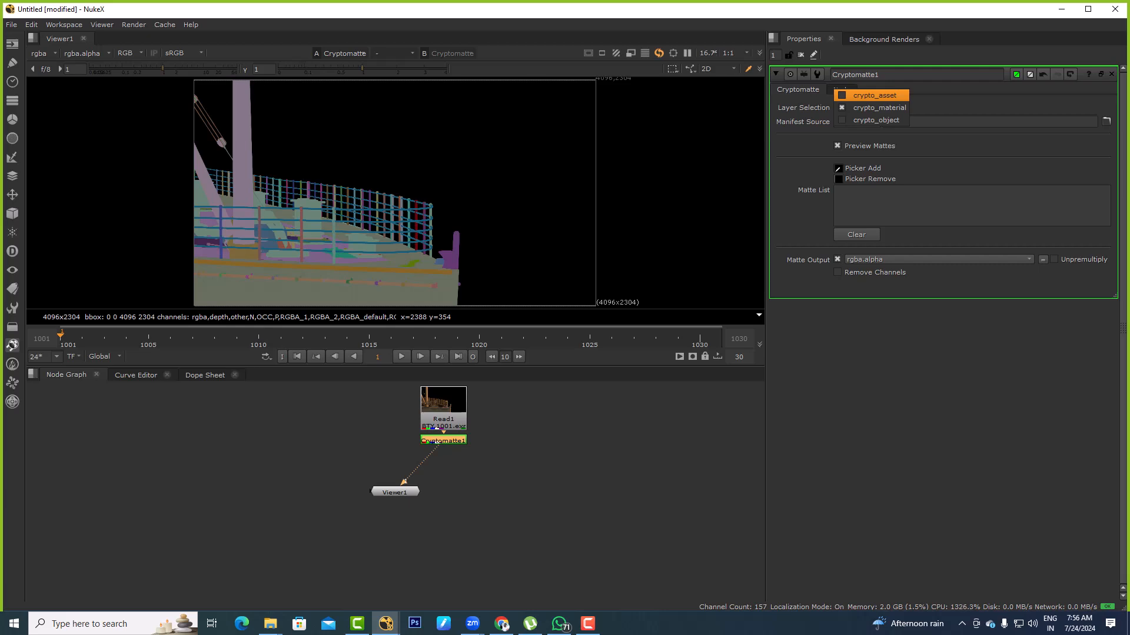
click(875, 96)
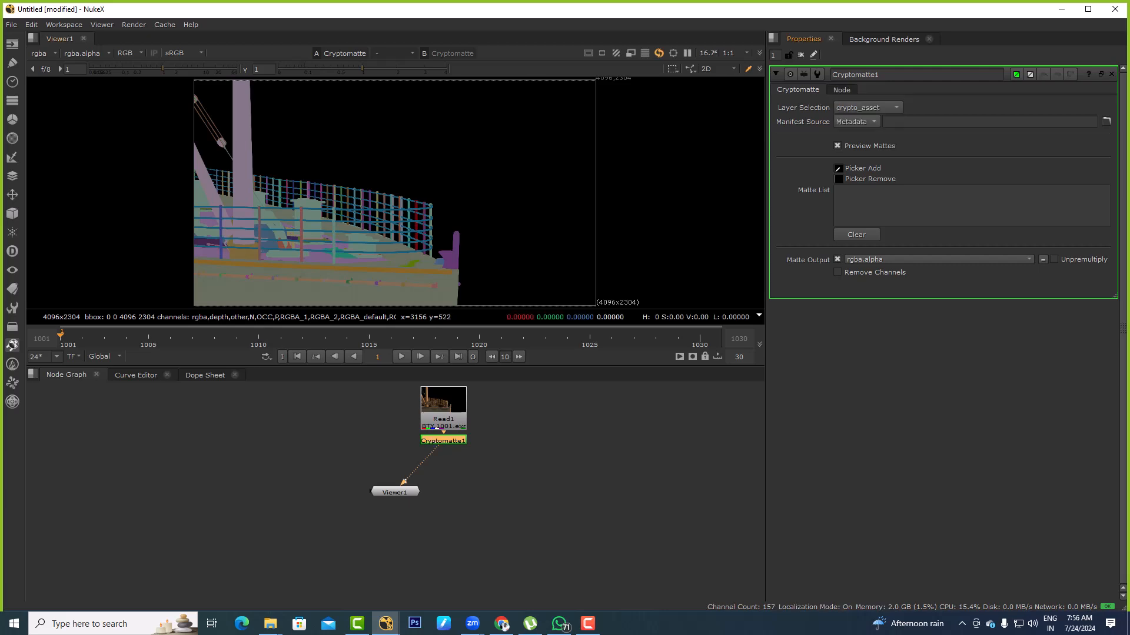
Move the Cryptomatte node beside the BTY Read, and inspect the mattes at the ship's bow up close
scroll(503, 254, up, 3)
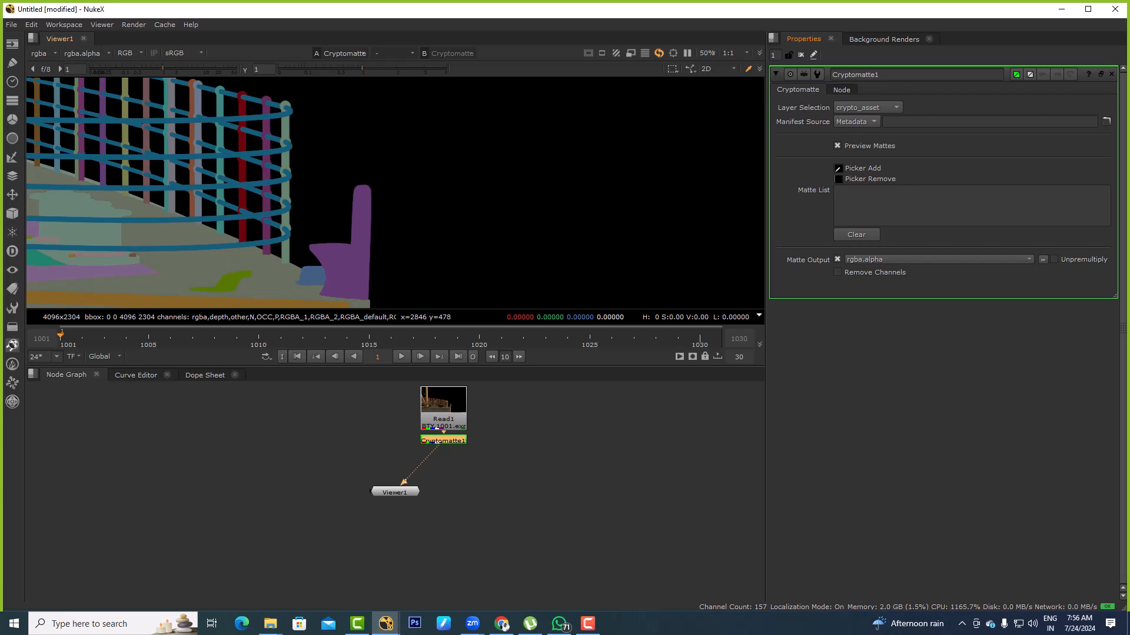
scroll(503, 255, up, 2)
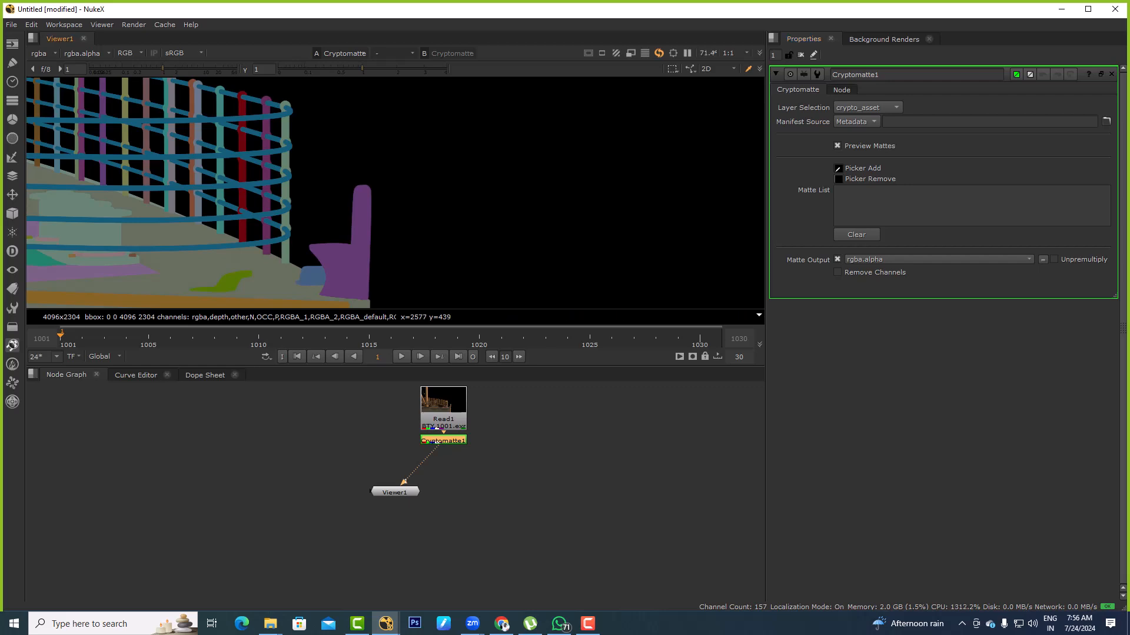
drag(435, 441, 518, 427)
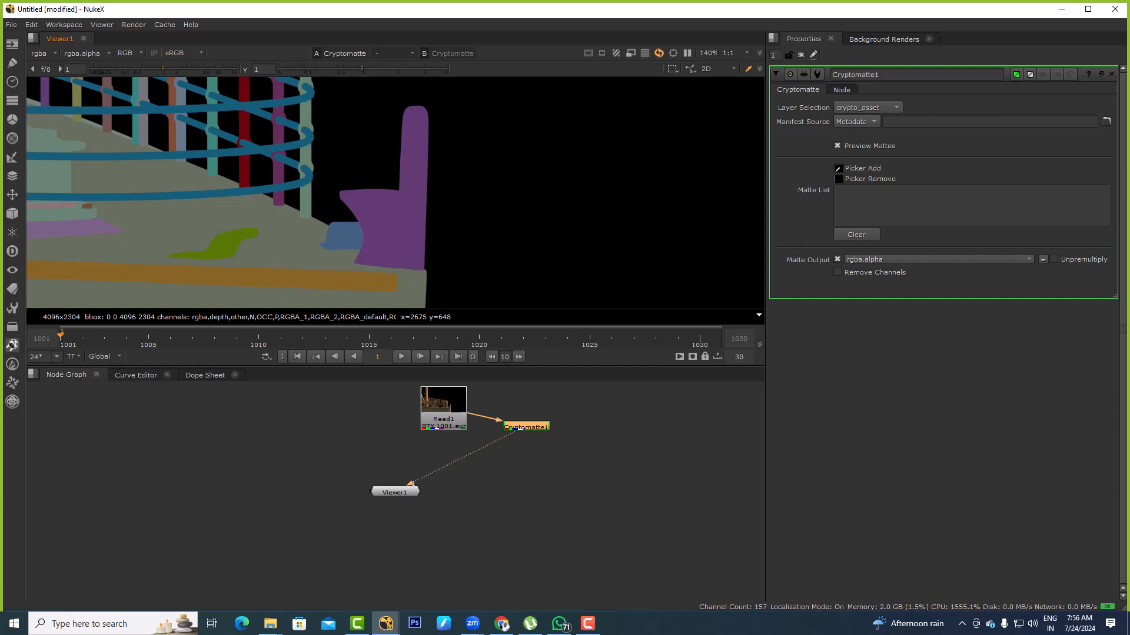
scroll(384, 226, up, 4)
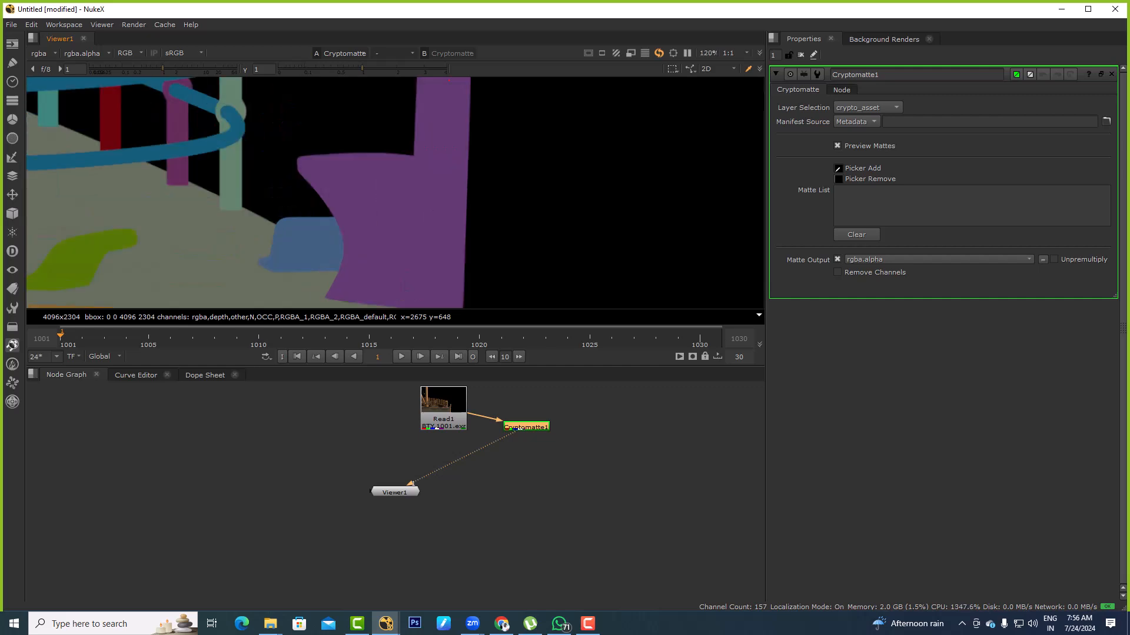
alt+middle_drag(410, 253, 375, 283)
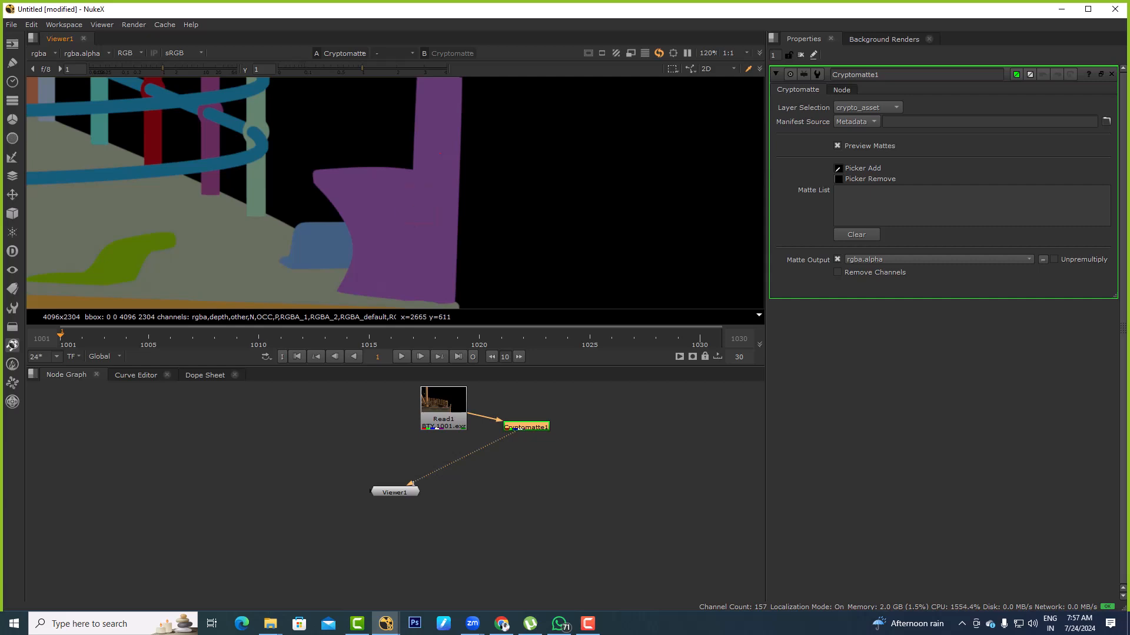
Switch to File Explorer, go up from the SHIP folder to PROJECTS, and look through its project folders
key(alt+Tab)
key(BackSpace)
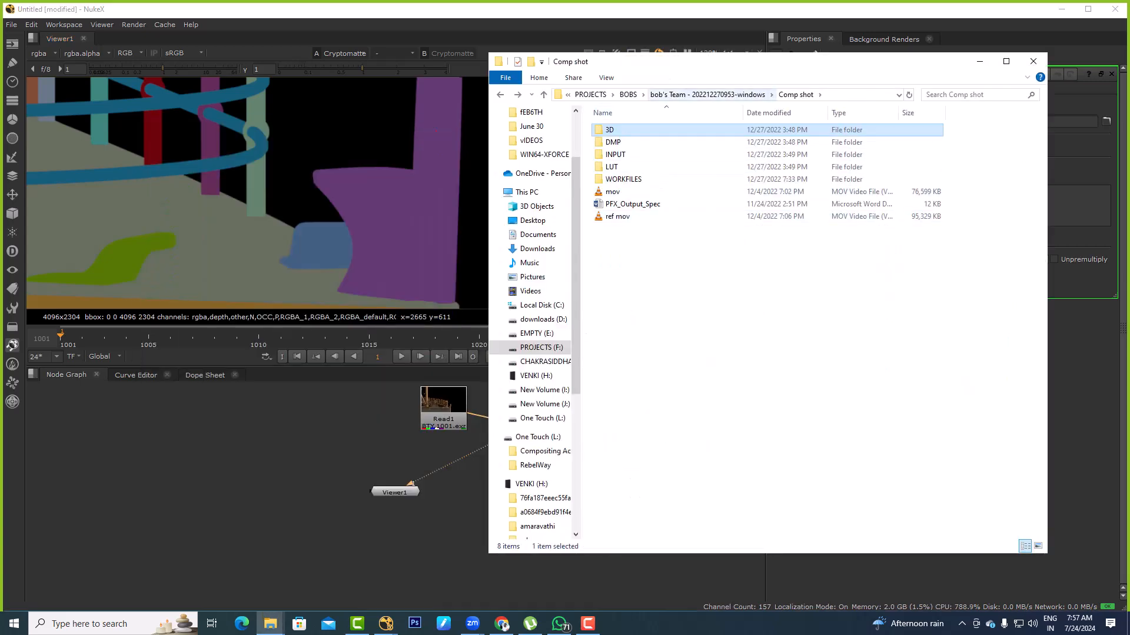
click(628, 94)
click(683, 94)
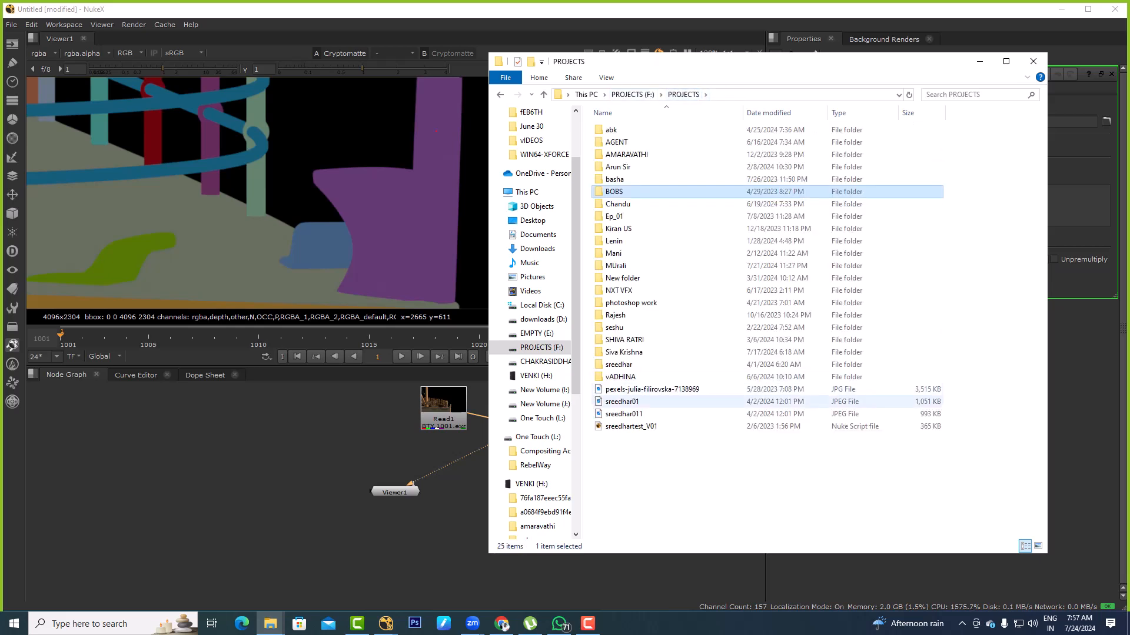
click(730, 478)
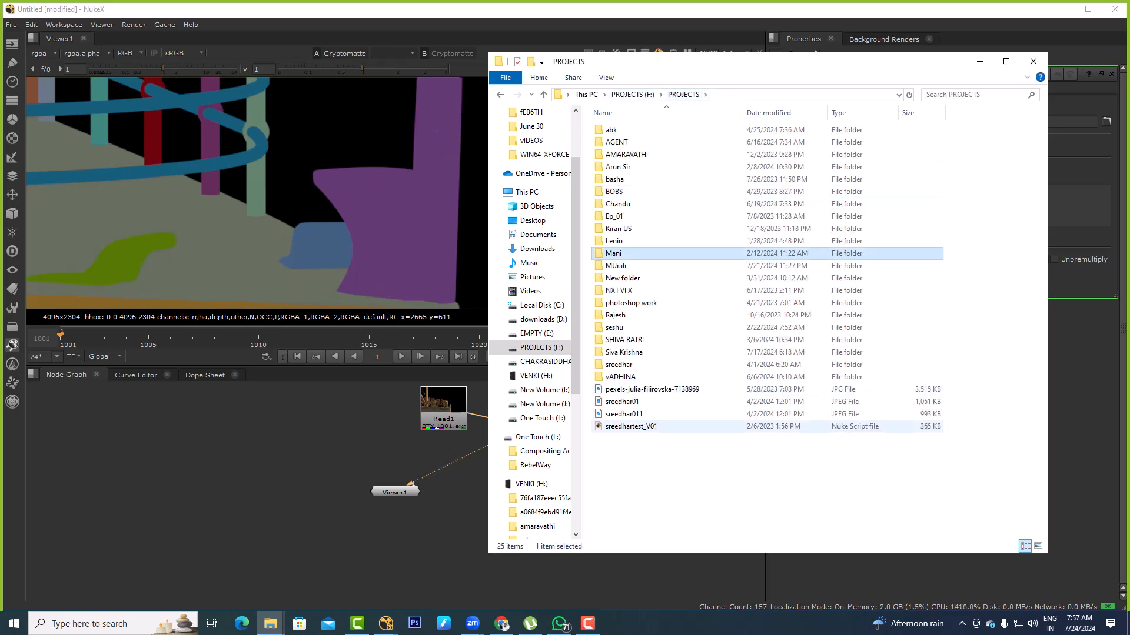
click(647, 253)
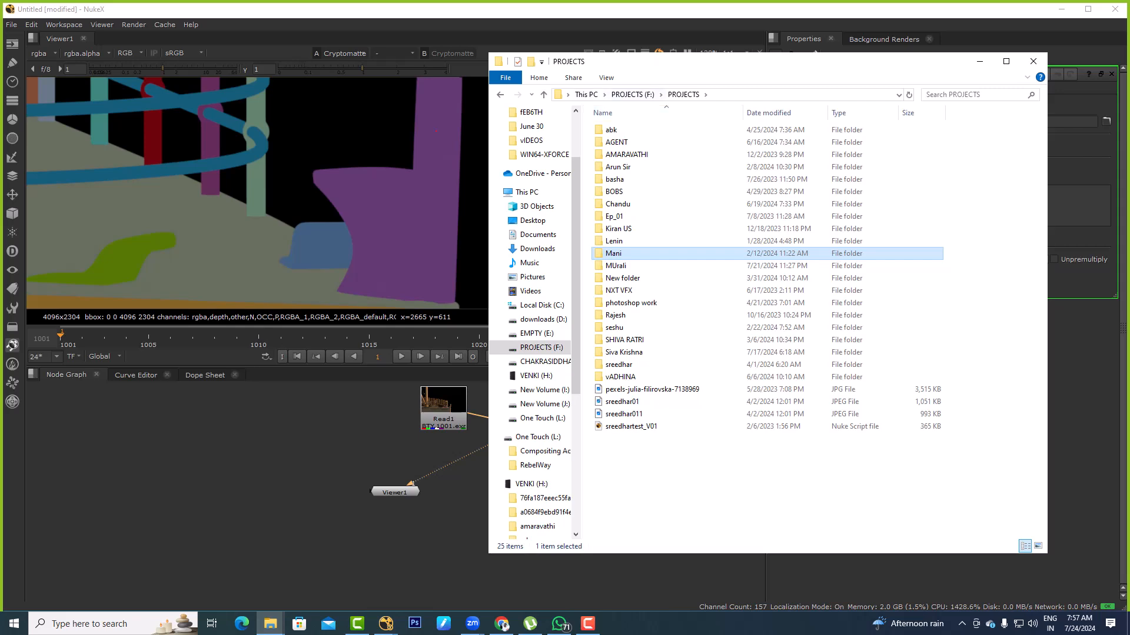
Open the WORK folder on the New Volume (I:) drive
click(586, 95)
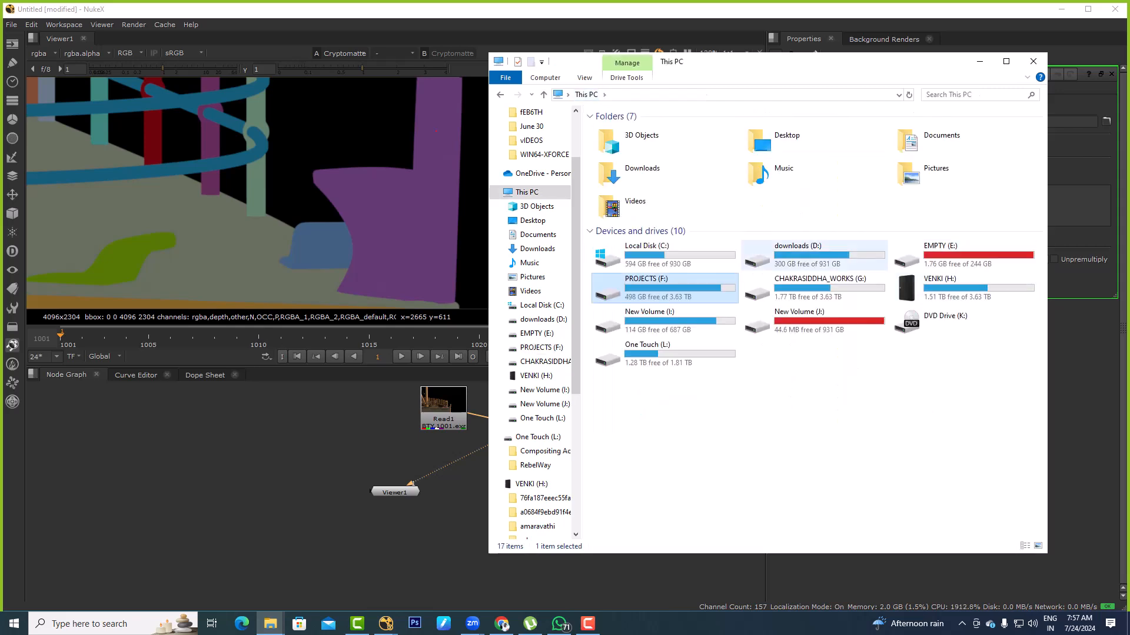
double_click(653, 321)
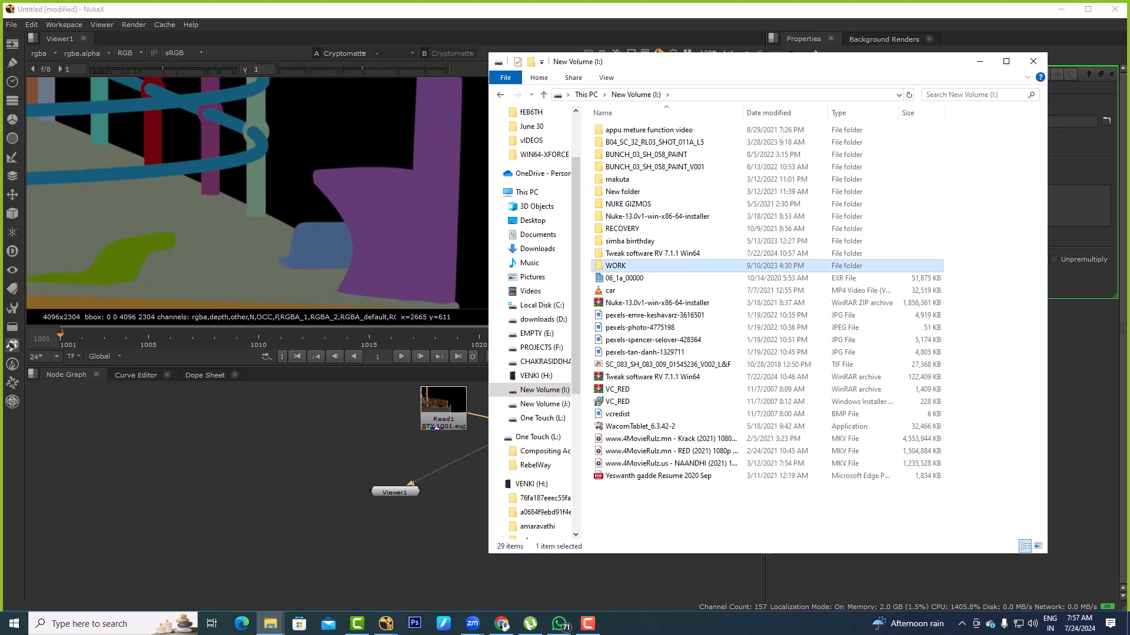
double_click(616, 265)
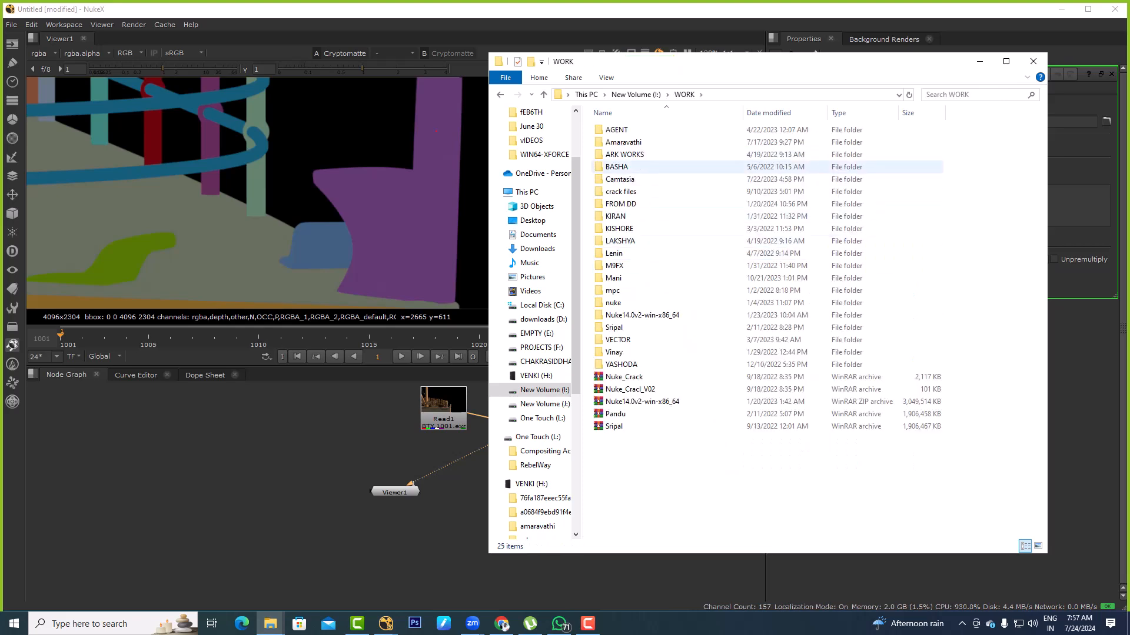
Open the 01_Inputs folder inside M9FX in File Explorer
click(615, 265)
double_click(615, 265)
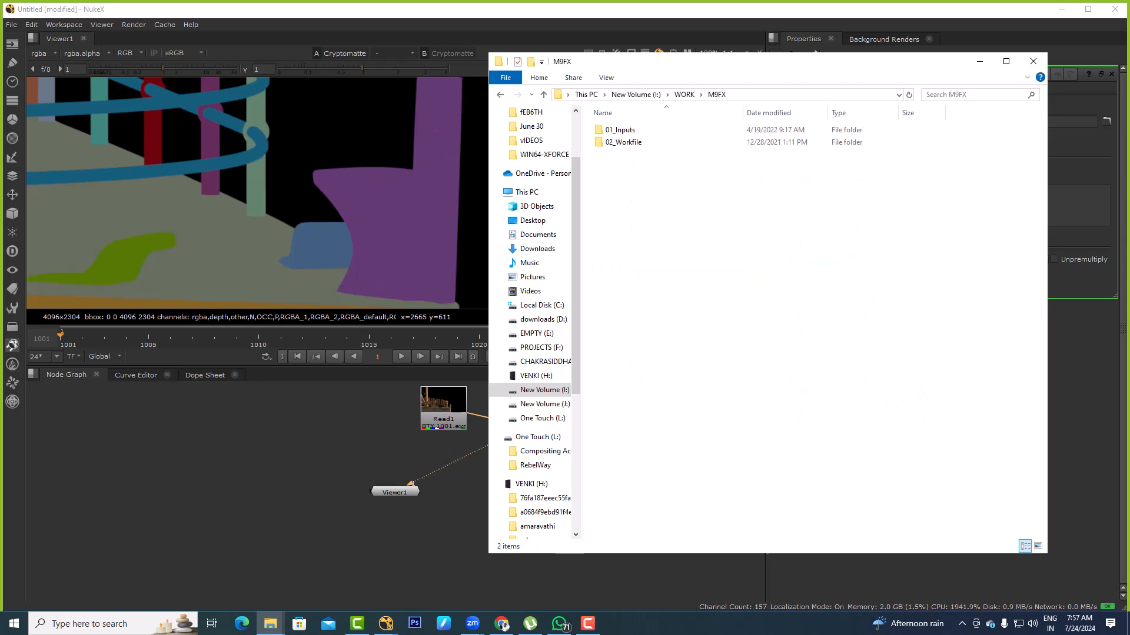
double_click(618, 130)
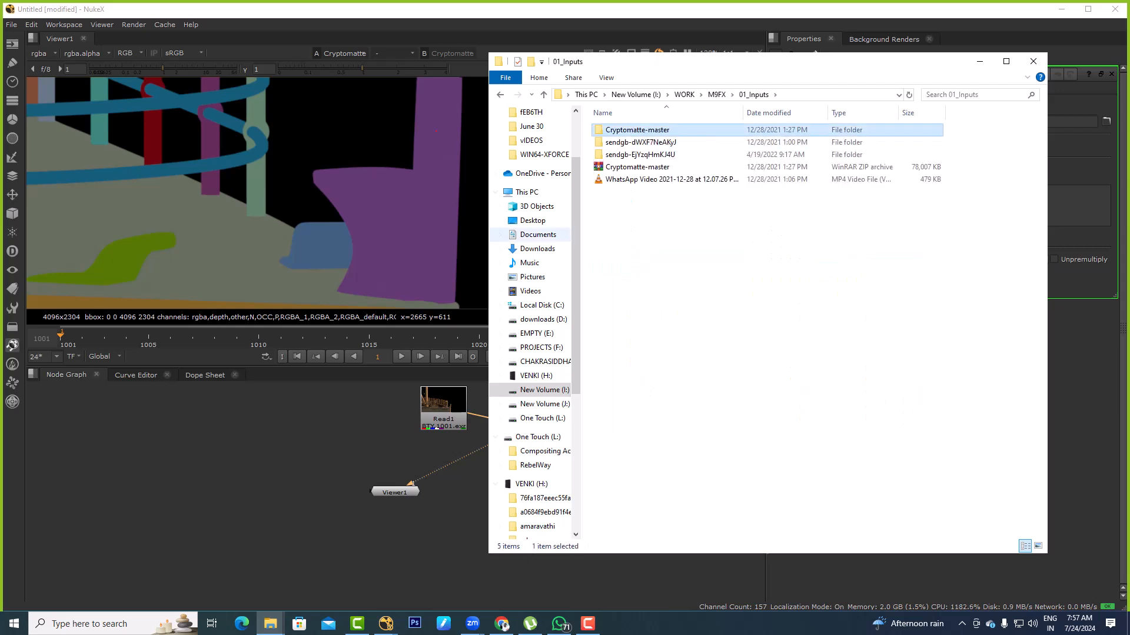
scroll(529, 445, down, 1)
Switch to Nuke and delete the ship Read, its Cryptomatte and the Viewer from the node graph
click(456, 485)
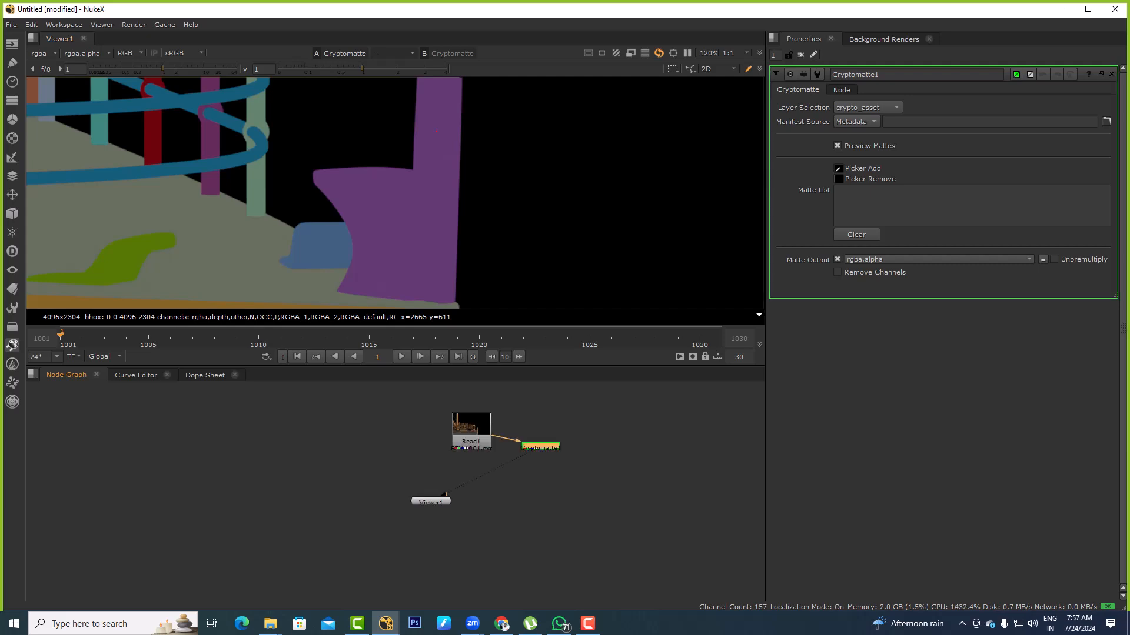
click(471, 442)
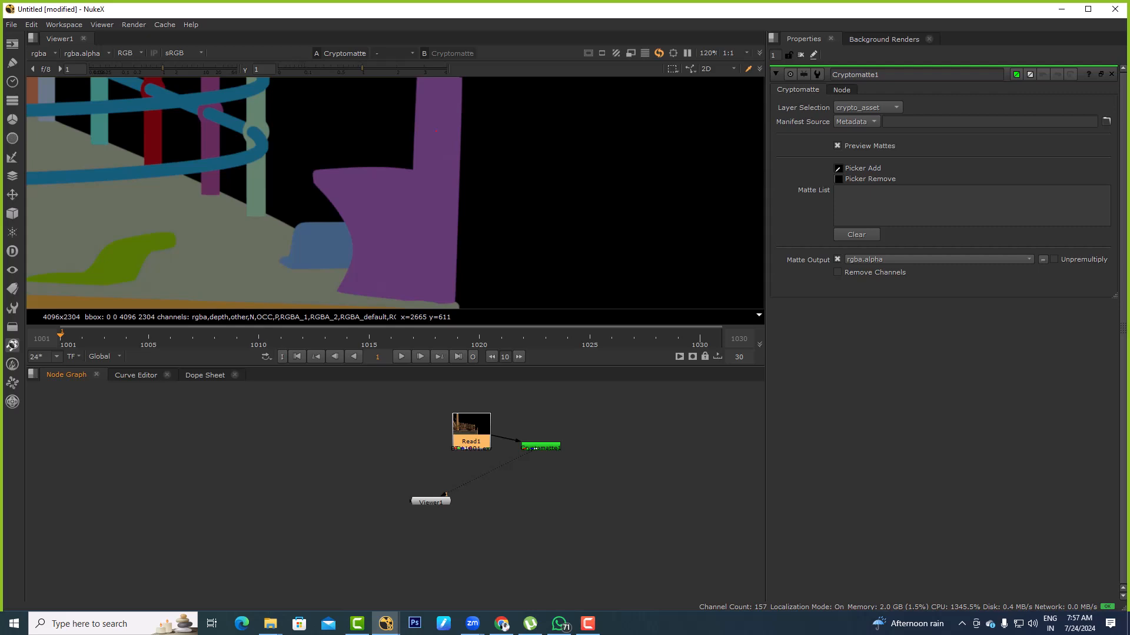
drag(383, 407, 619, 526)
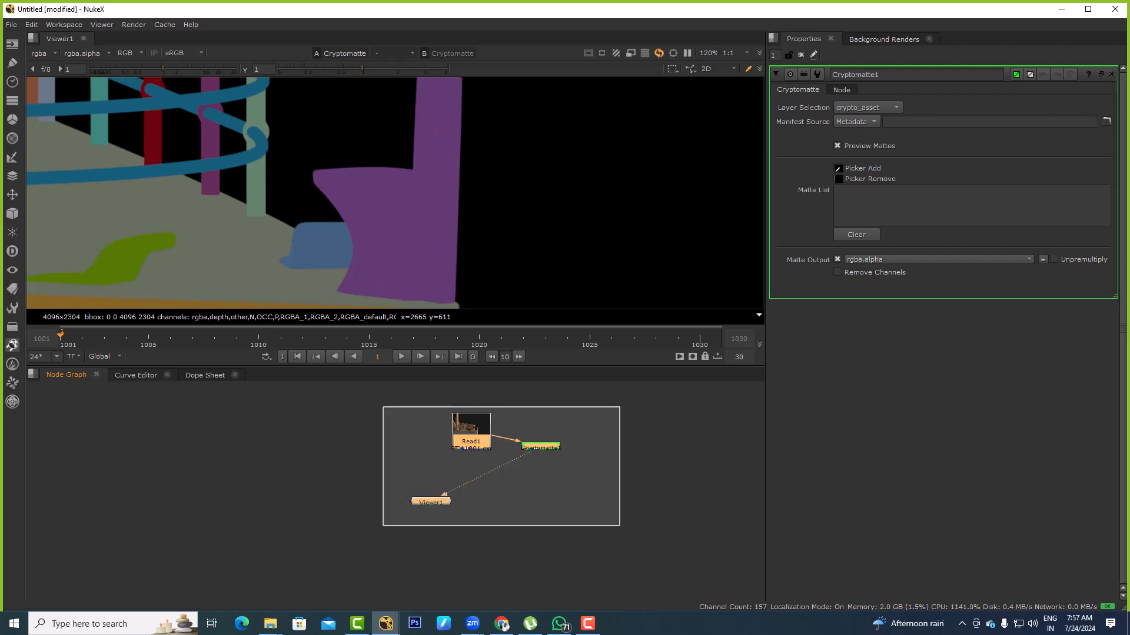
key(Delete)
Switch to File Explorer, look into sendgb-dWXF7NeAKyJ, and open the V3 folder inside sendgb-EjYzqHmKJ4U
key(alt+Tab)
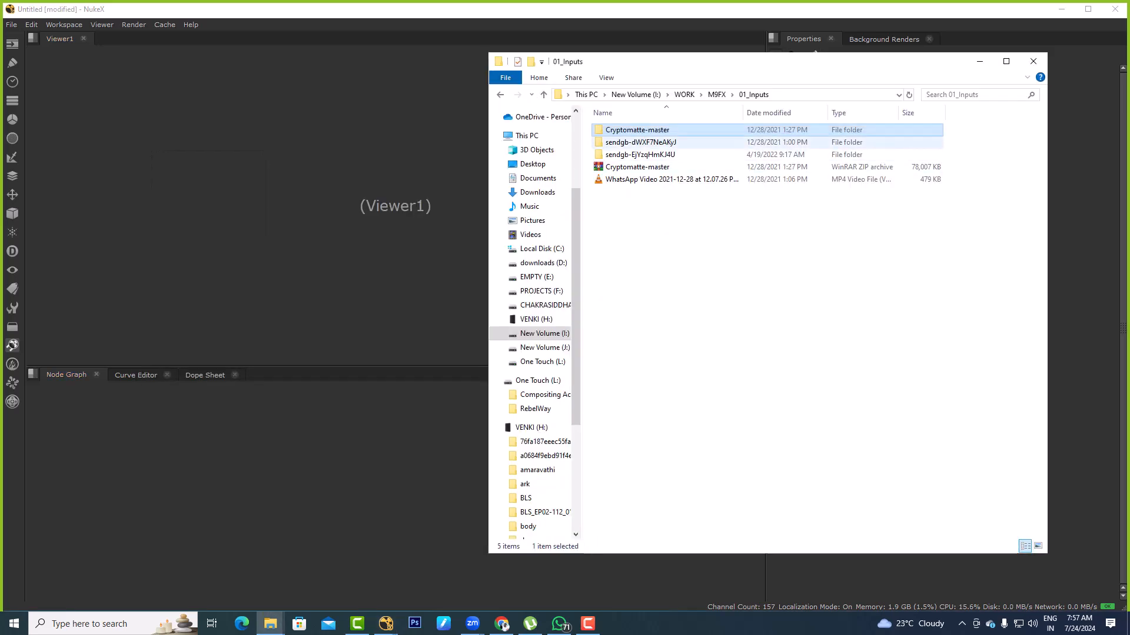
double_click(640, 142)
key(BackSpace)
double_click(640, 154)
click(640, 130)
double_click(640, 130)
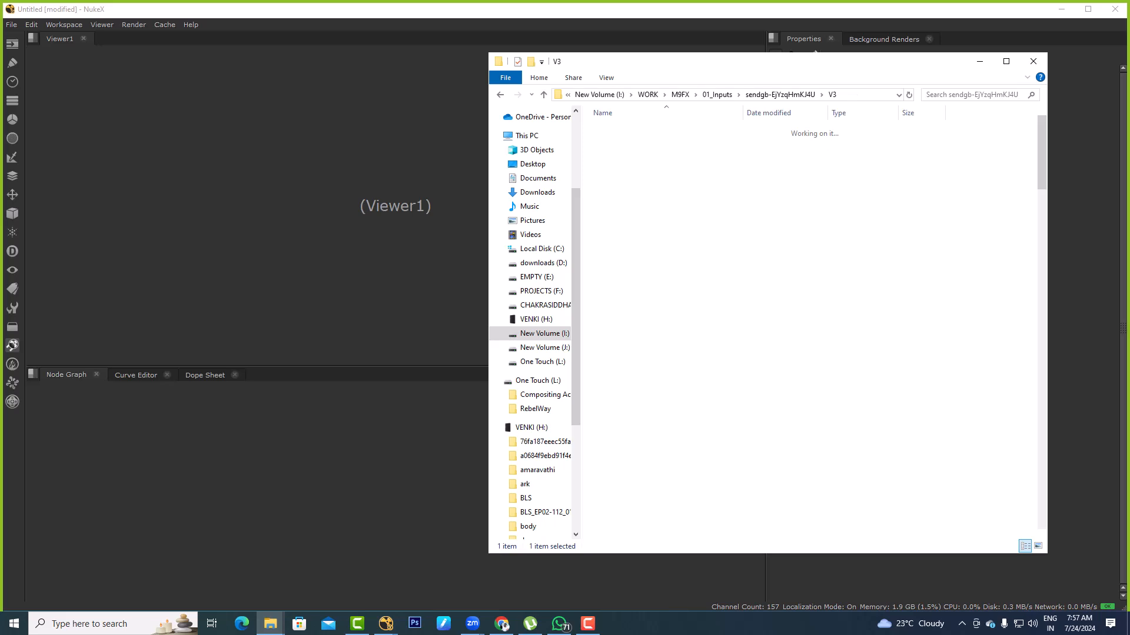
Import the jet, set and sky EXR sequences from the V3 folder into the Nuke node graph
click(871, 95)
key(alt+Tab)
key(ctrl+v)
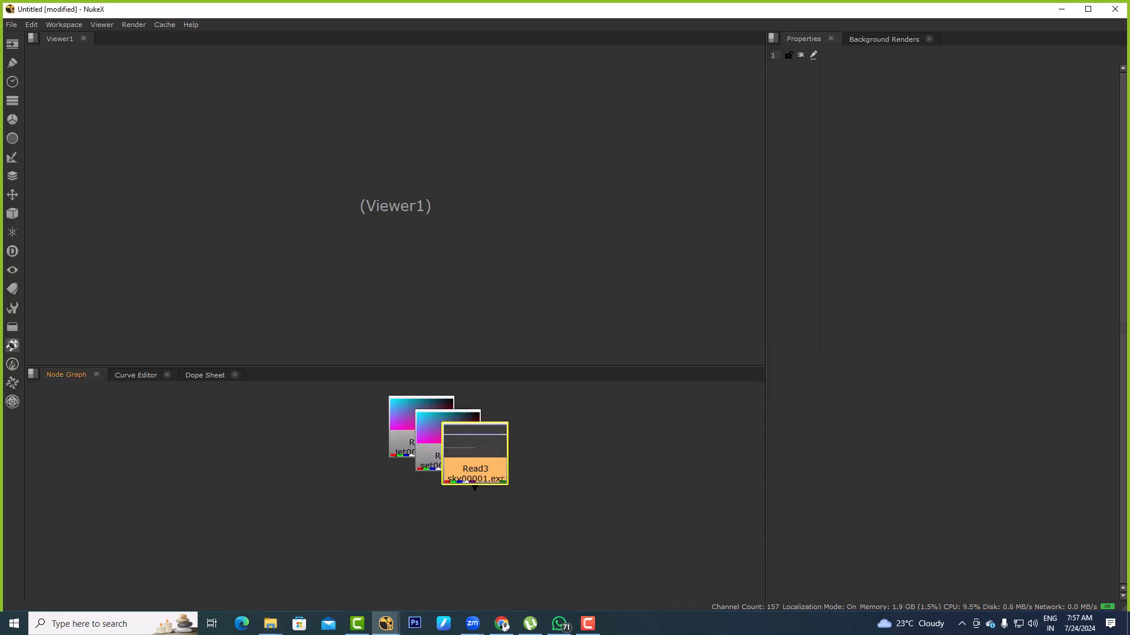
Spread the jet, set and sky Read nodes apart, and show the set sequence in the viewer
drag(475, 457, 649, 440)
click(565, 506)
click(649, 452)
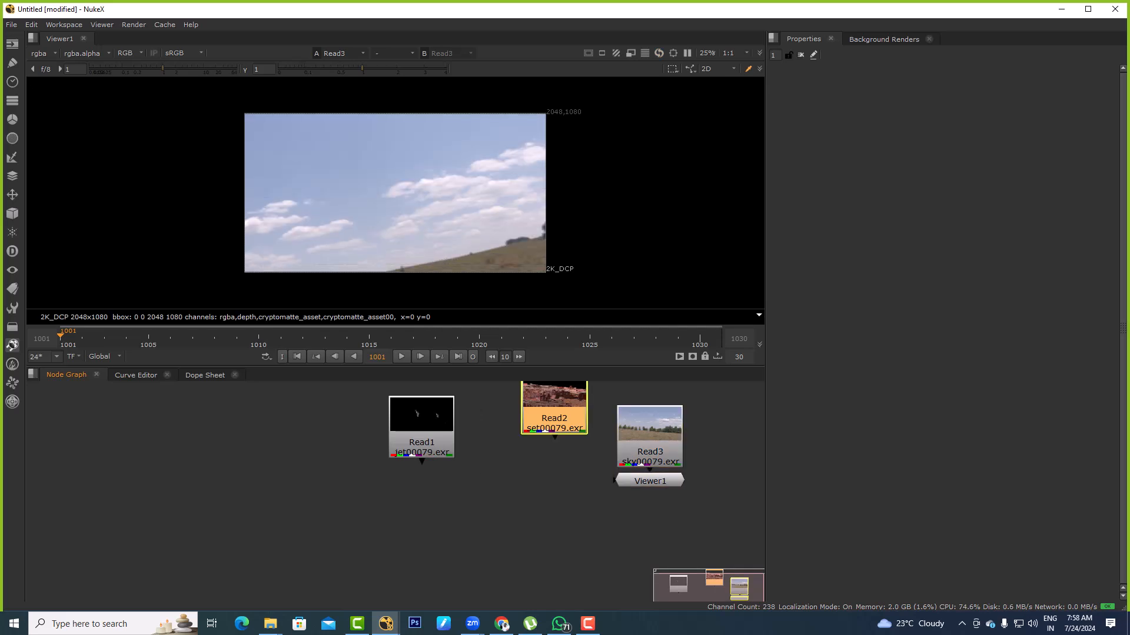
key(1)
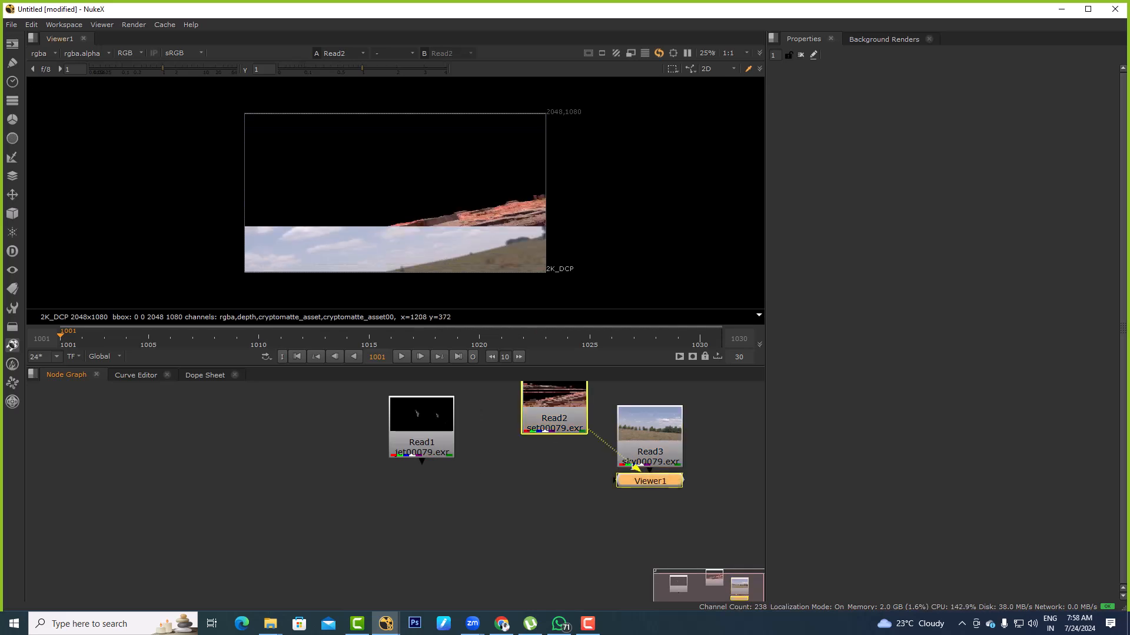
scroll(457, 235, up, 5)
Add a Cryptomatte node to the set Read
click(554, 415)
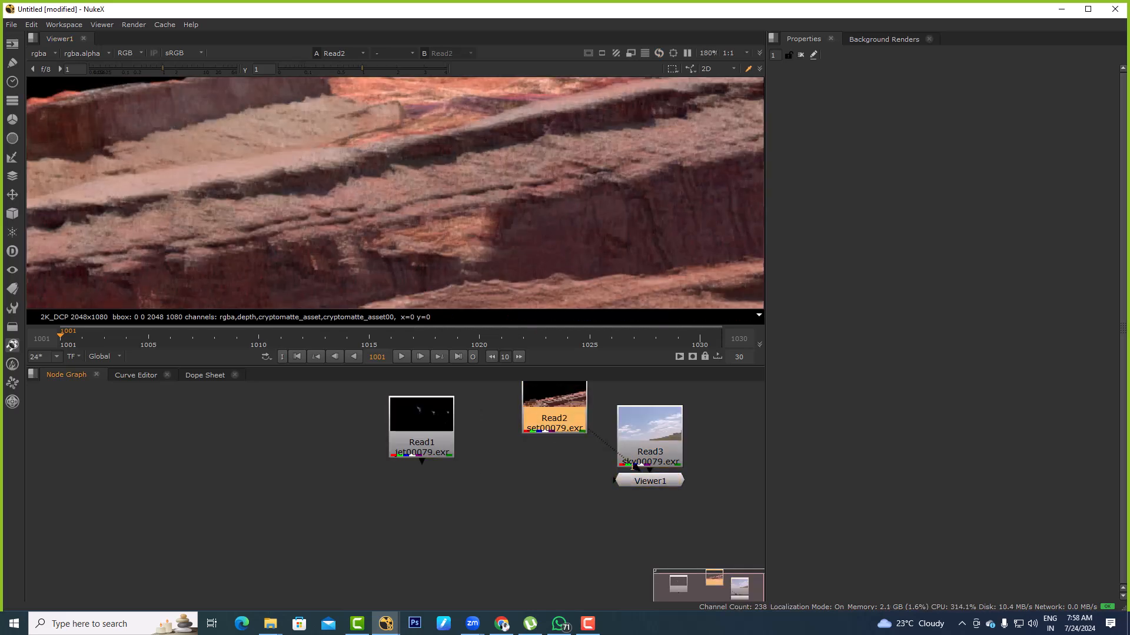
key(Tab)
text(crypto)
key(Return)
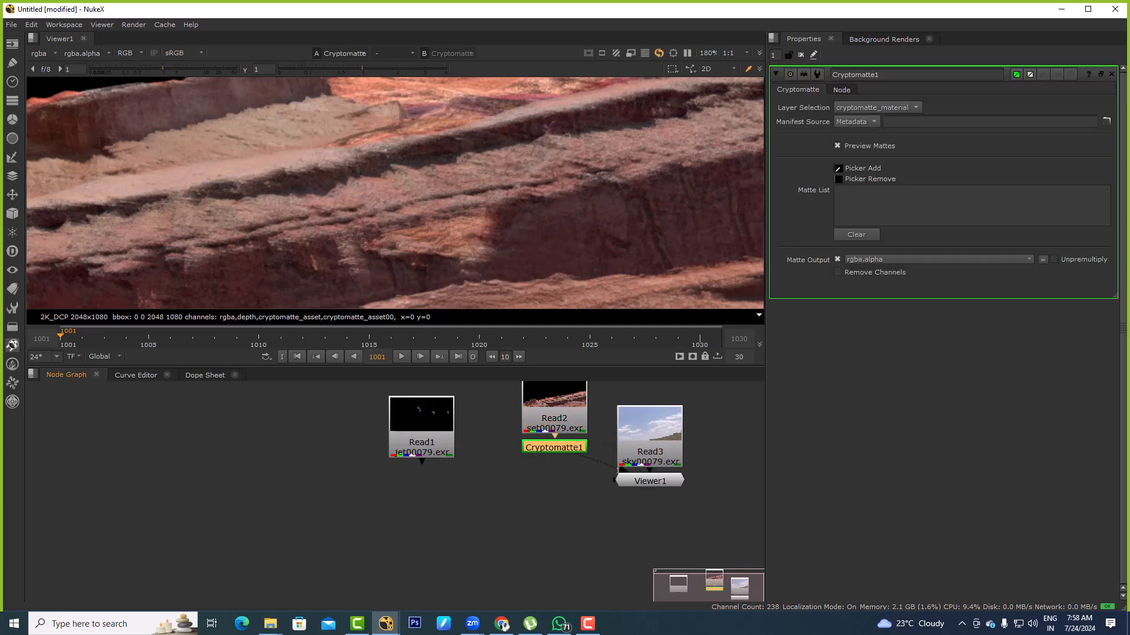
Try cryptomatte_asset as the Cryptomatte node's layer selection, and return it to cryptomatte_material
key(f)
scroll(357, 213, up, 4)
middle_drag(357, 213, 374, 96)
click(877, 107)
click(877, 120)
click(877, 107)
click(878, 121)
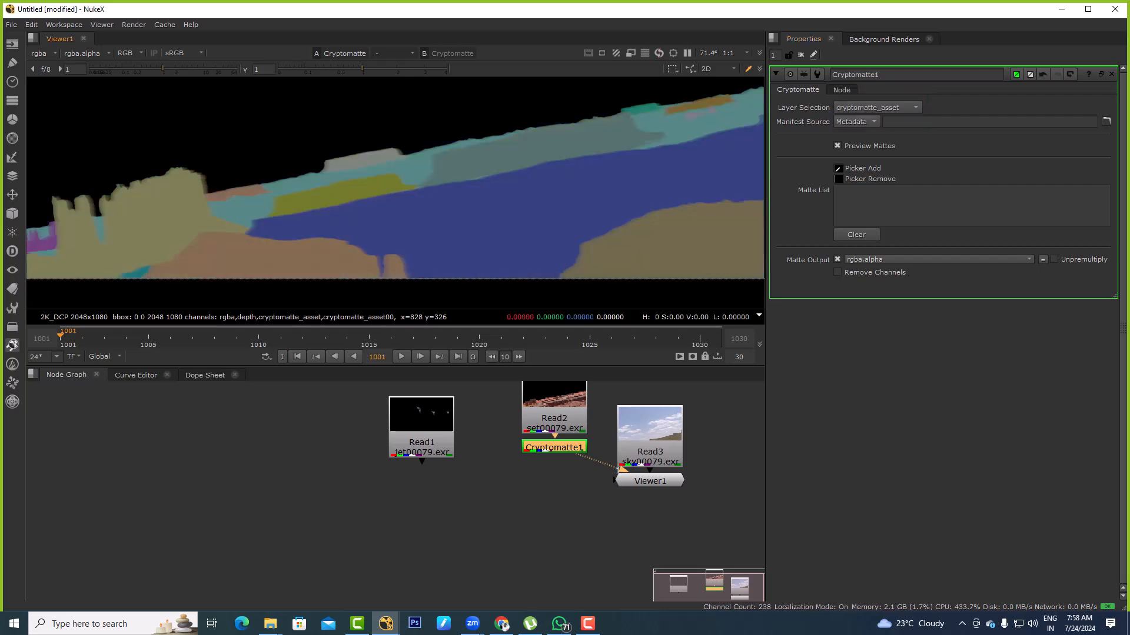
click(877, 108)
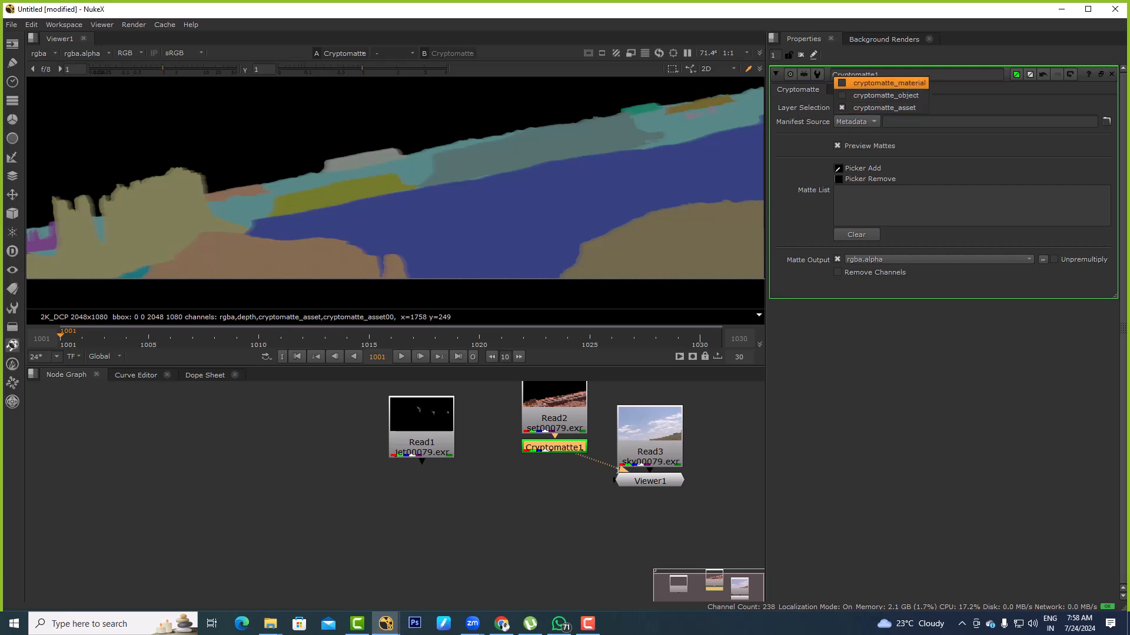
click(889, 83)
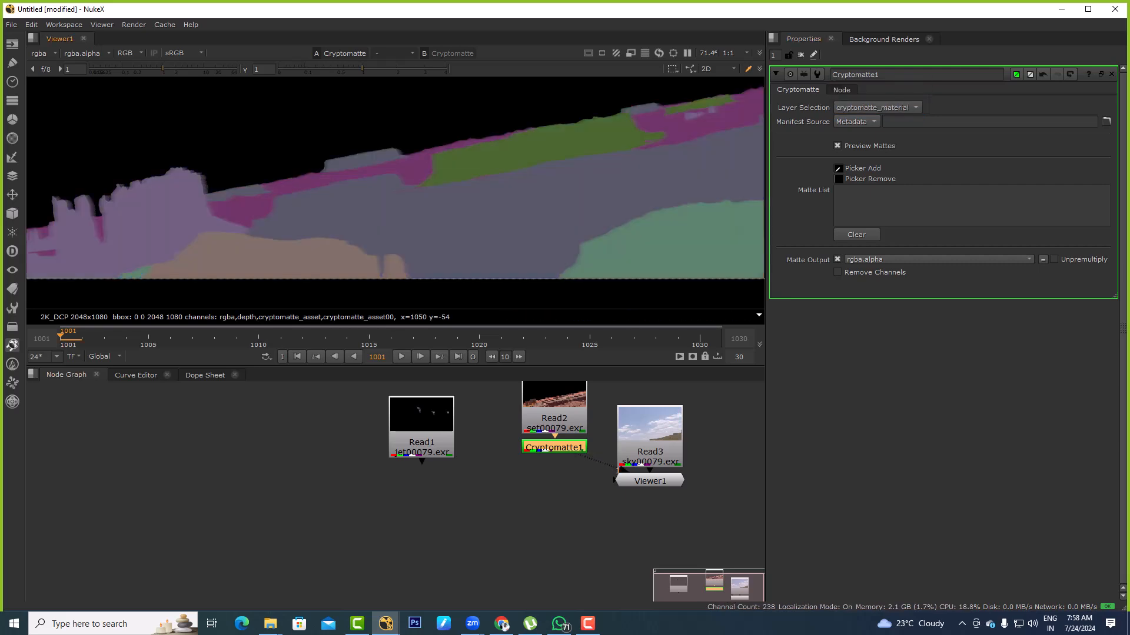
Compare the set render with its material mattes in the viewer
click(555, 420)
key(1)
middle_drag(621, 238, 546, 215)
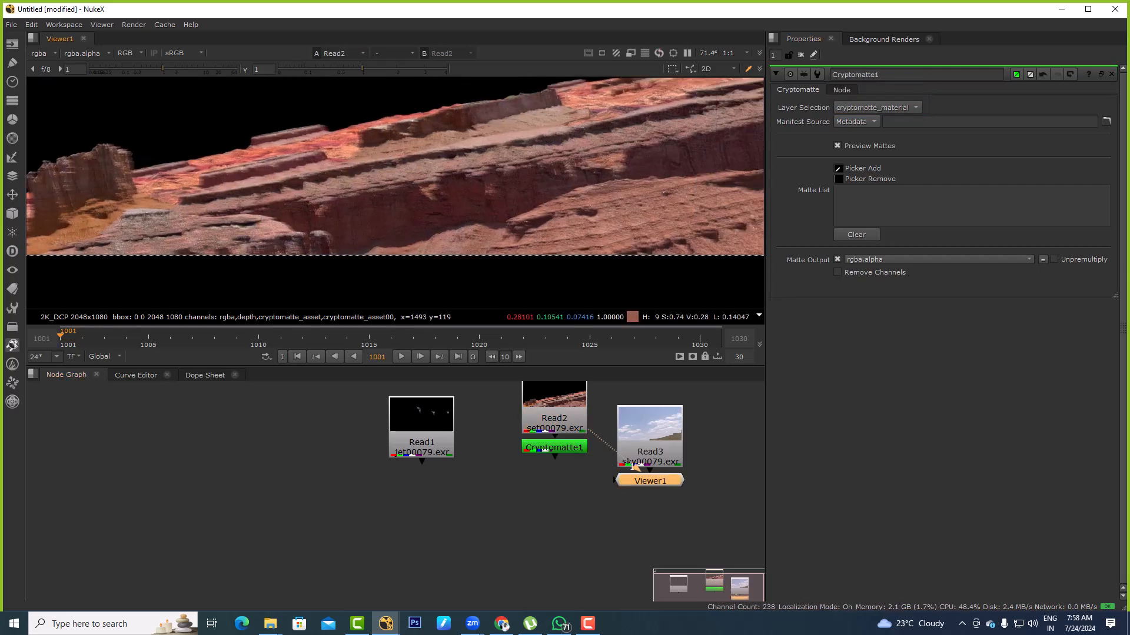
click(555, 444)
key(1)
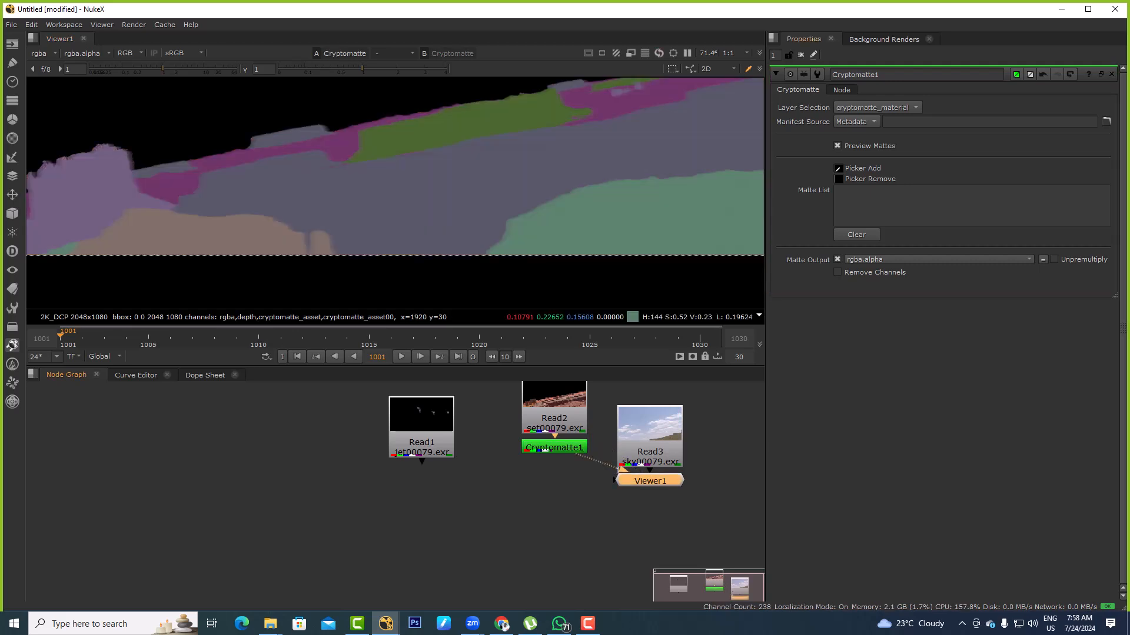
Pick the foreground rock's material into the Cryptomatte's matte list, and view its alpha
ctrl+click(628, 201)
middle_drag(628, 201, 630, 201)
drag(421, 423, 304, 418)
key(a)
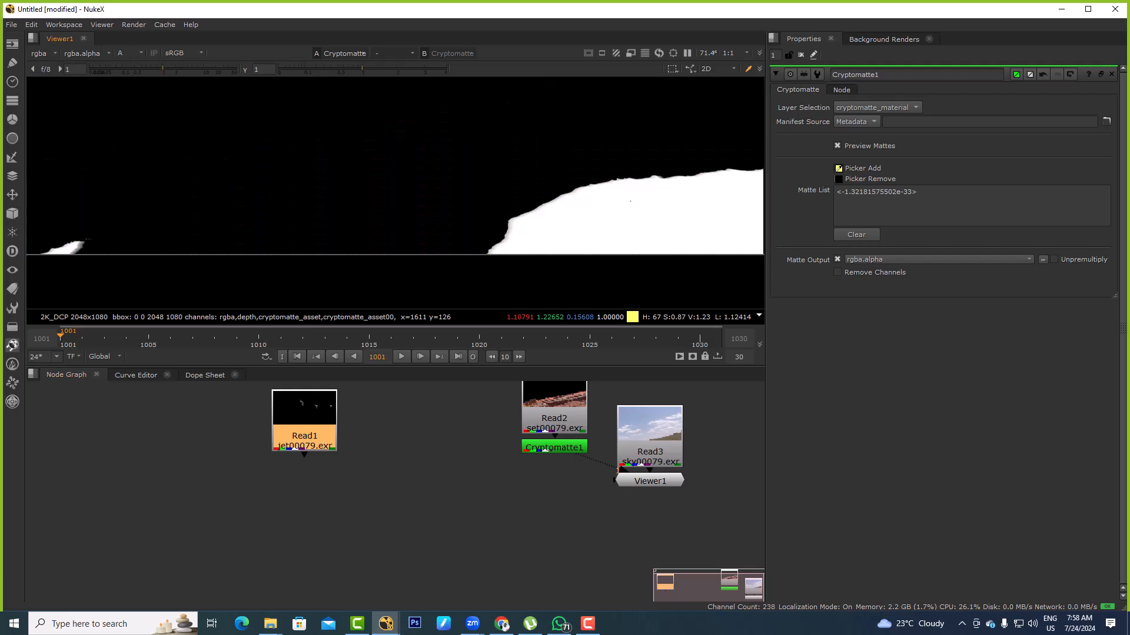
Place the Cryptomatte beside the set branch, and add a Grade node to the set Read with the Cryptomatte as its mask
click(424, 471)
drag(554, 448, 465, 465)
click(554, 419)
key(1)
key(a)
middle_drag(634, 466, 543, 475)
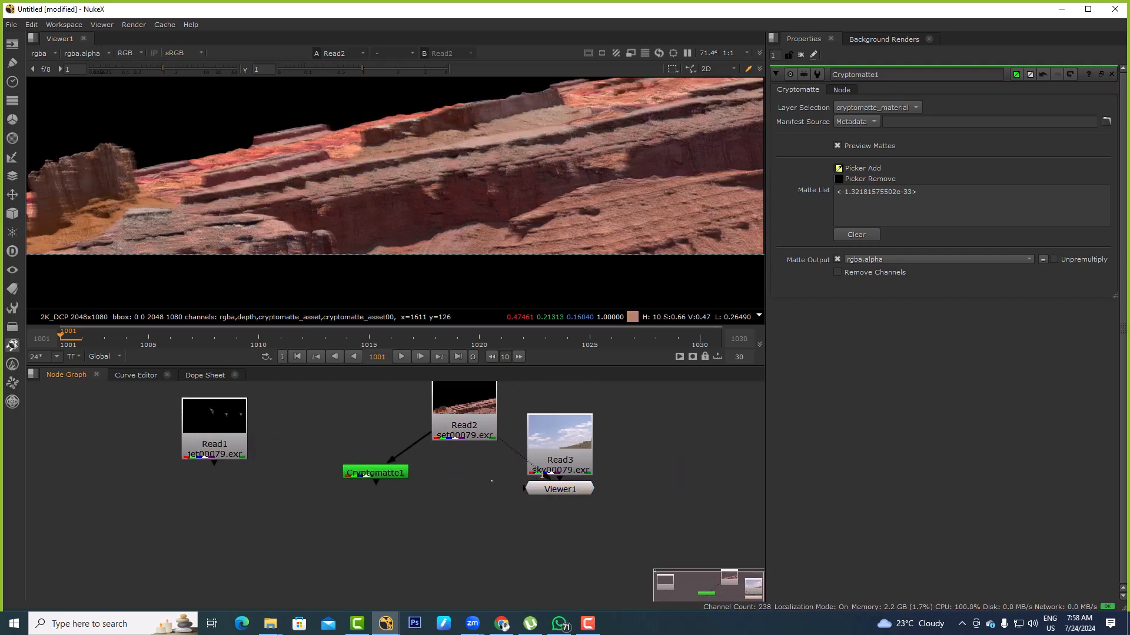
key(g)
drag(495, 474, 388, 472)
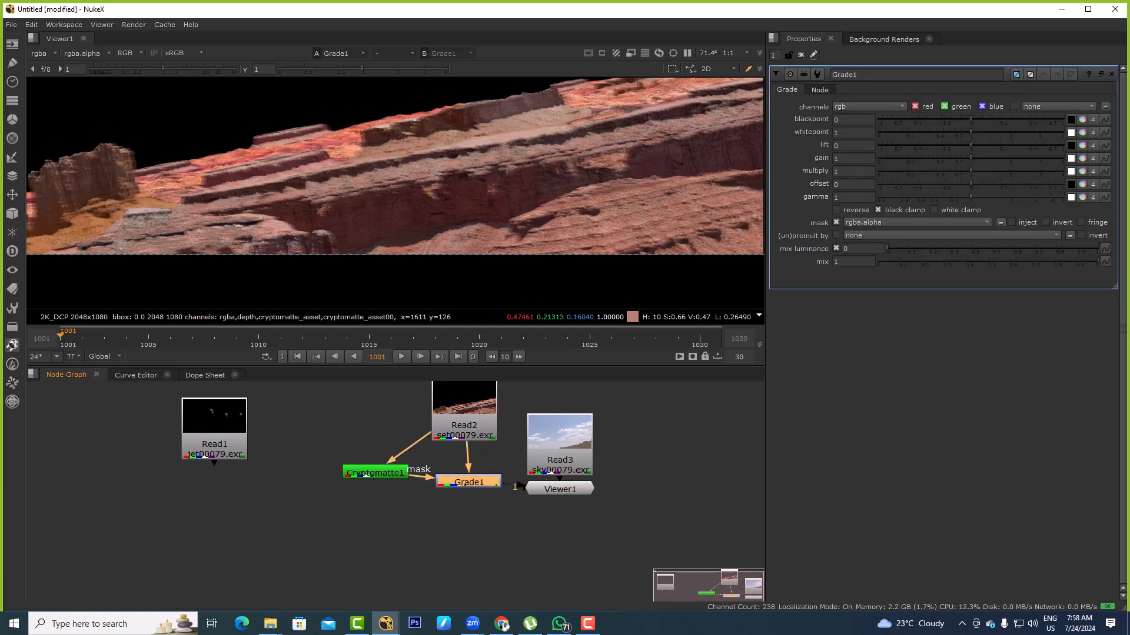
Darken the foreground rock by setting the Grade's gamma to 0.75 and gain to 0.82
click(853, 197)
scroll(853, 197, down, 4)
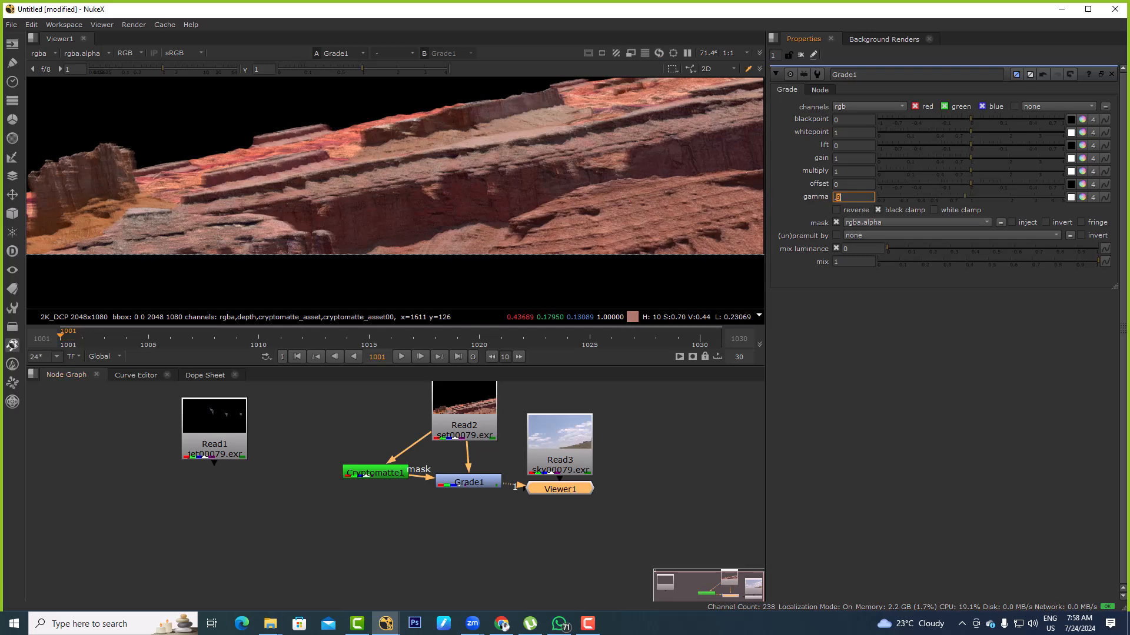
scroll(512, 214, down, 4)
key(f)
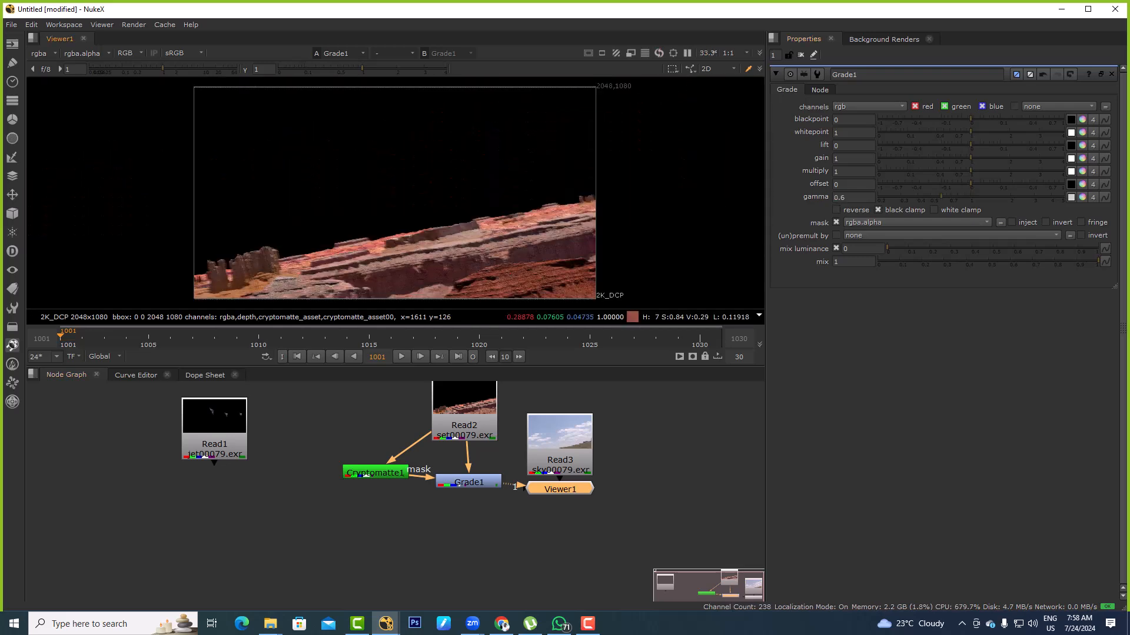
drag(941, 197, 954, 197)
drag(971, 158, 962, 158)
Space out the node tree, and add a second Cryptomatte node connected to the set Read
middle_drag(589, 518, 627, 465)
drag(598, 407, 714, 387)
middle_drag(635, 423, 665, 460)
drag(443, 456, 419, 455)
click(406, 510)
key(Tab)
text(cryp)
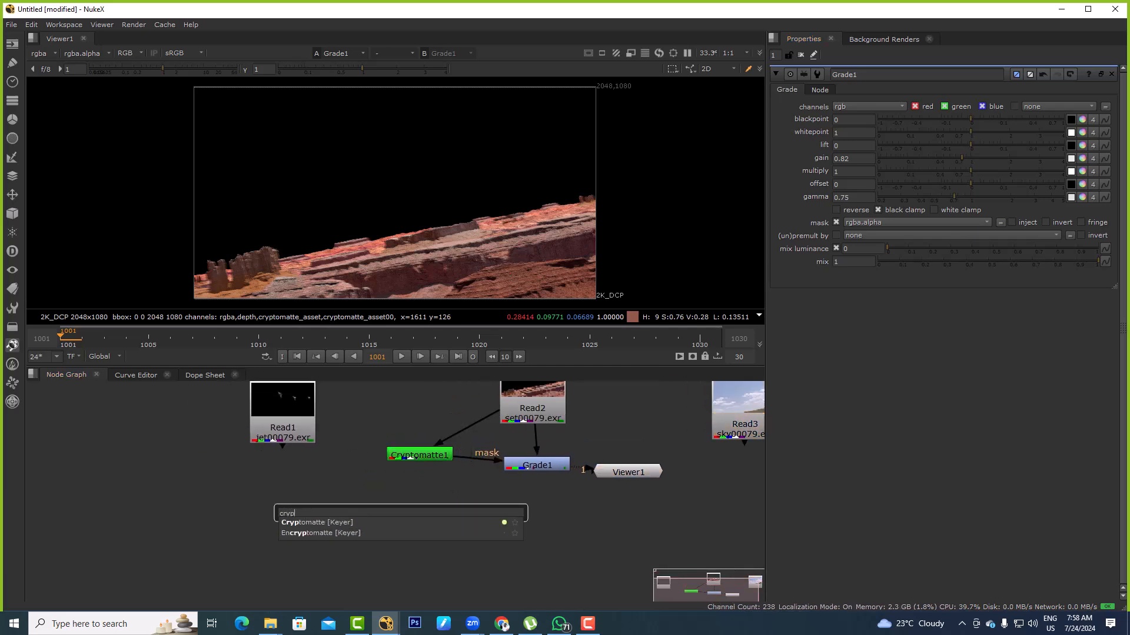
key(Return)
drag(390, 480, 530, 406)
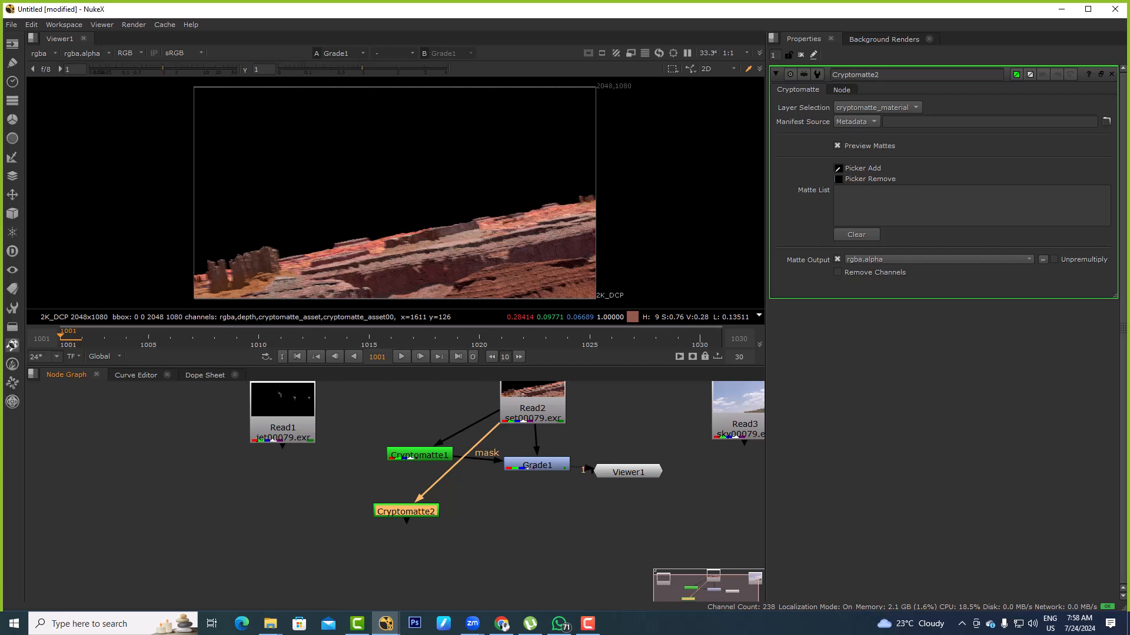
View the second Cryptomatte and pick the green ridge material along the cliff top into its matte list
key(1)
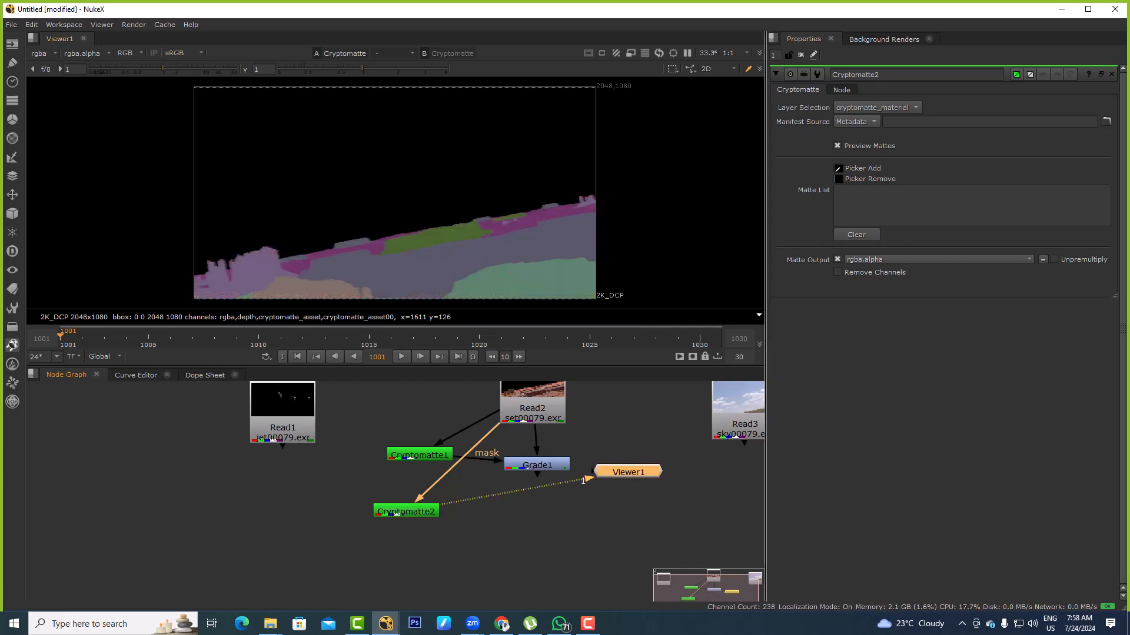
scroll(421, 240, up, 1)
ctrl+click(439, 231)
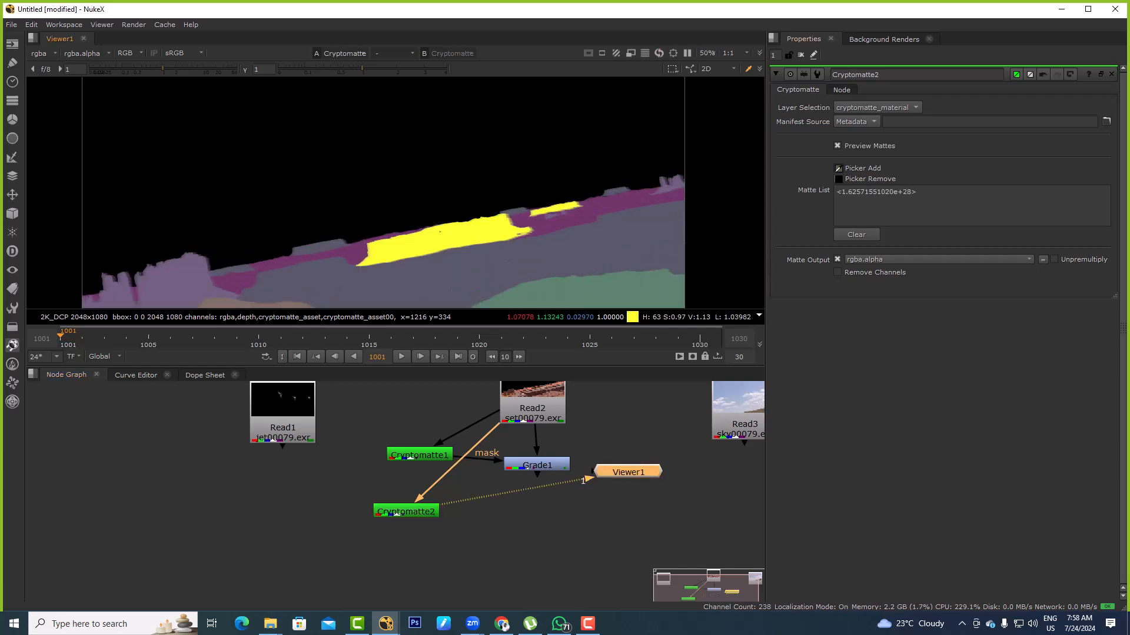
Add a second Grade node below the first one, and connect the second Cryptomatte as its mask
click(533, 465)
key(1)
click(528, 496)
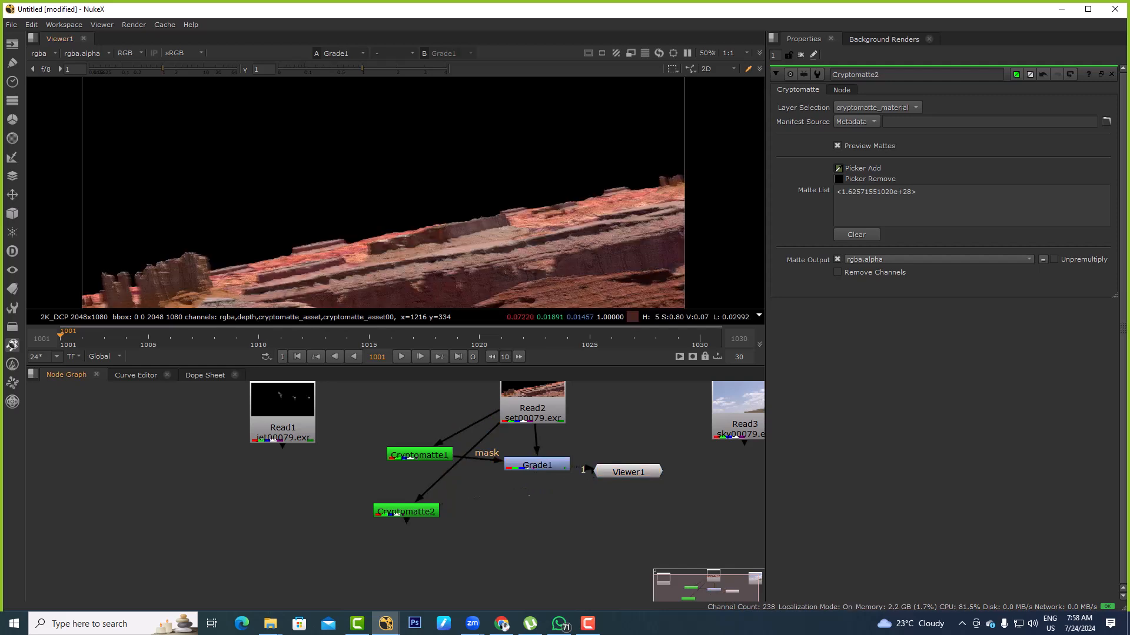
click(535, 465)
key(g)
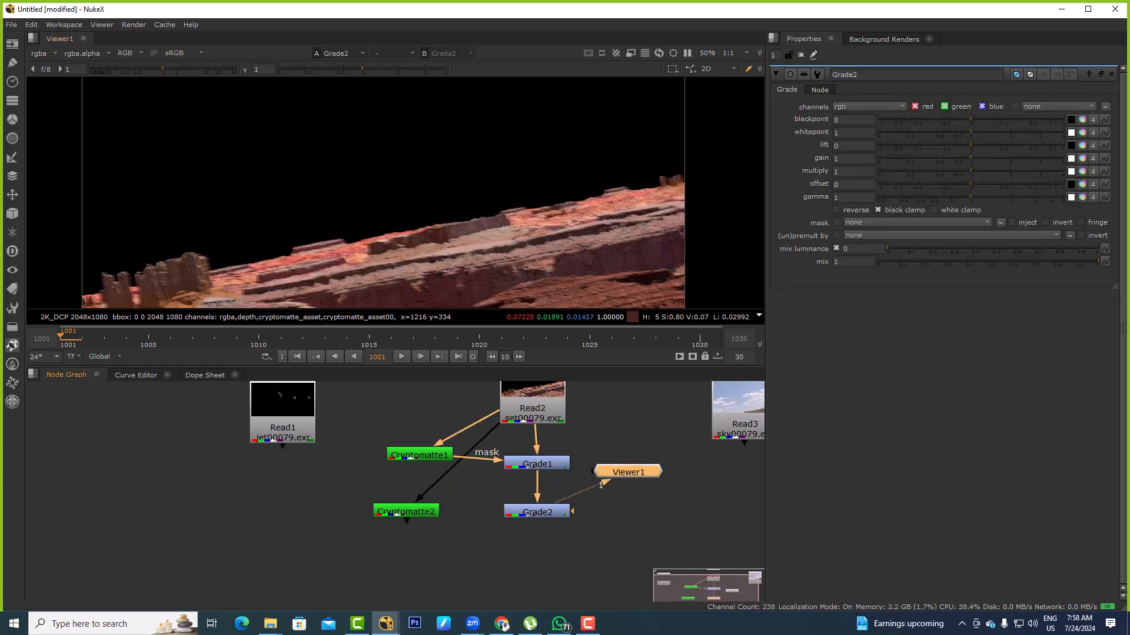
drag(535, 525, 406, 512)
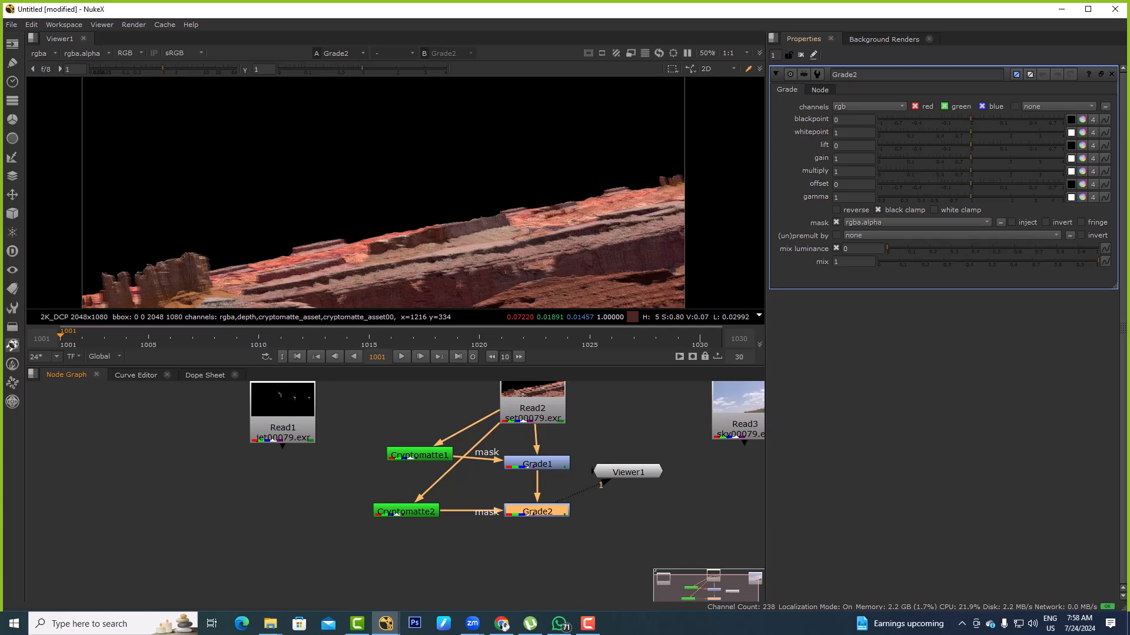
Try a gain of 2 on the second Grade to brighten the masked ridge, and undo it
drag(970, 158, 1012, 158)
key(ctrl+z)
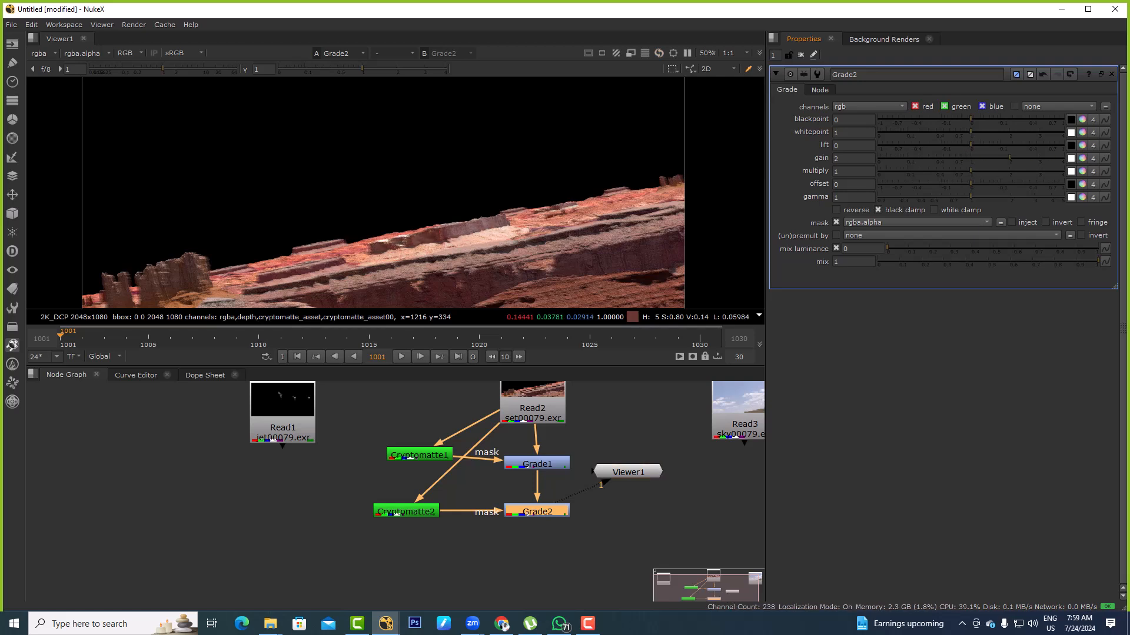
key(ctrl+z)
Add a DepthGenerator node to the sky Read
scroll(596, 531, down, 3)
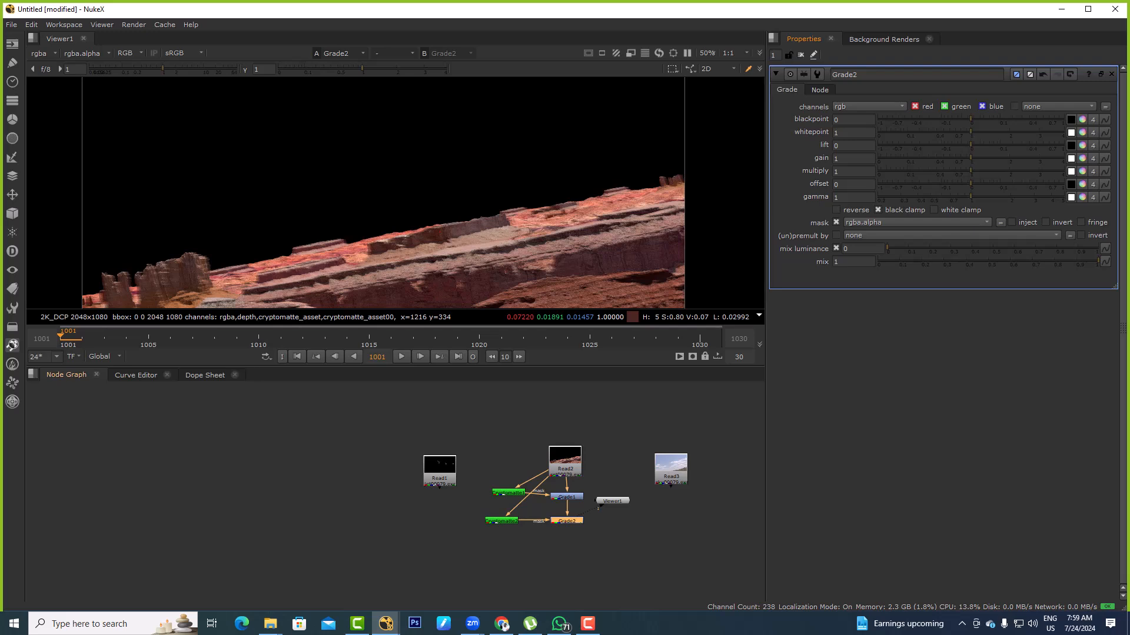
scroll(666, 478, up, 2)
middle_drag(666, 479, 546, 447)
click(591, 497)
key(Tab)
text(depthg)
key(Return)
Delete the Read, Cryptomatte, Grade and Viewer nodes from the node graph, leaving the DepthGenerator
scroll(449, 442, down, 4)
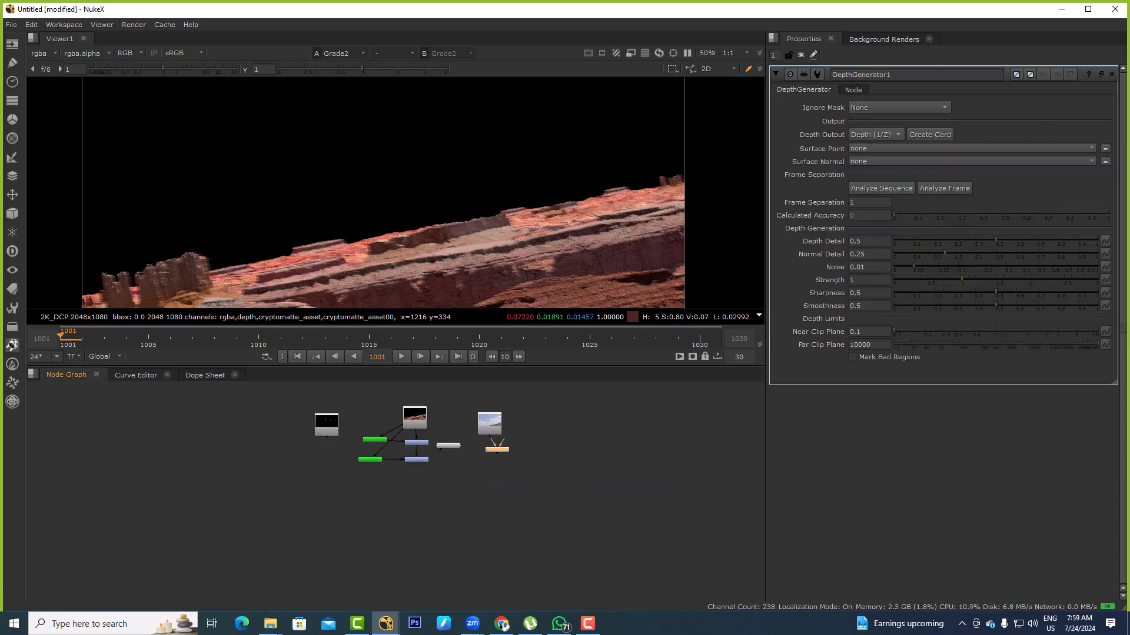
drag(302, 392, 471, 507)
key(Delete)
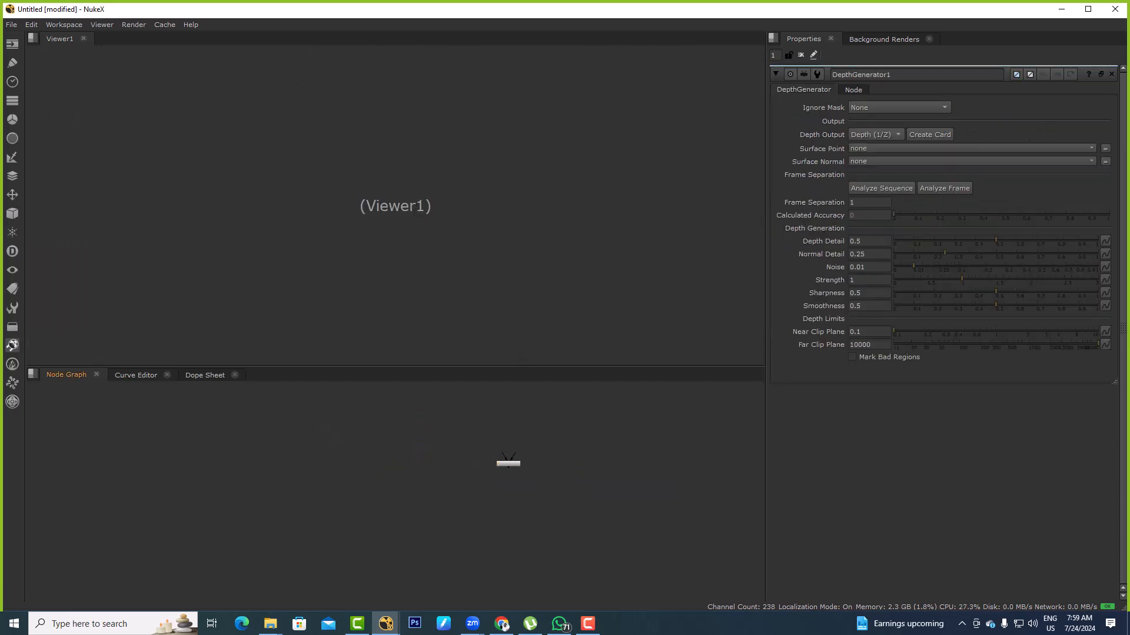
Switch to the Deep Compositing in NUKE folder in File Explorer
key(alt+Tab)
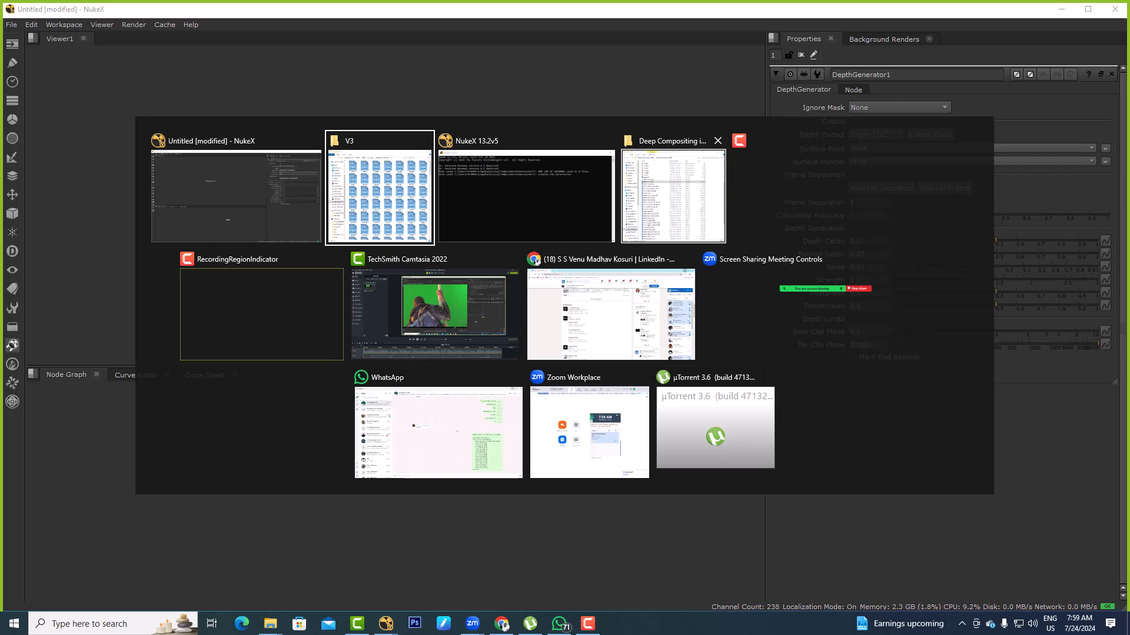
click(672, 187)
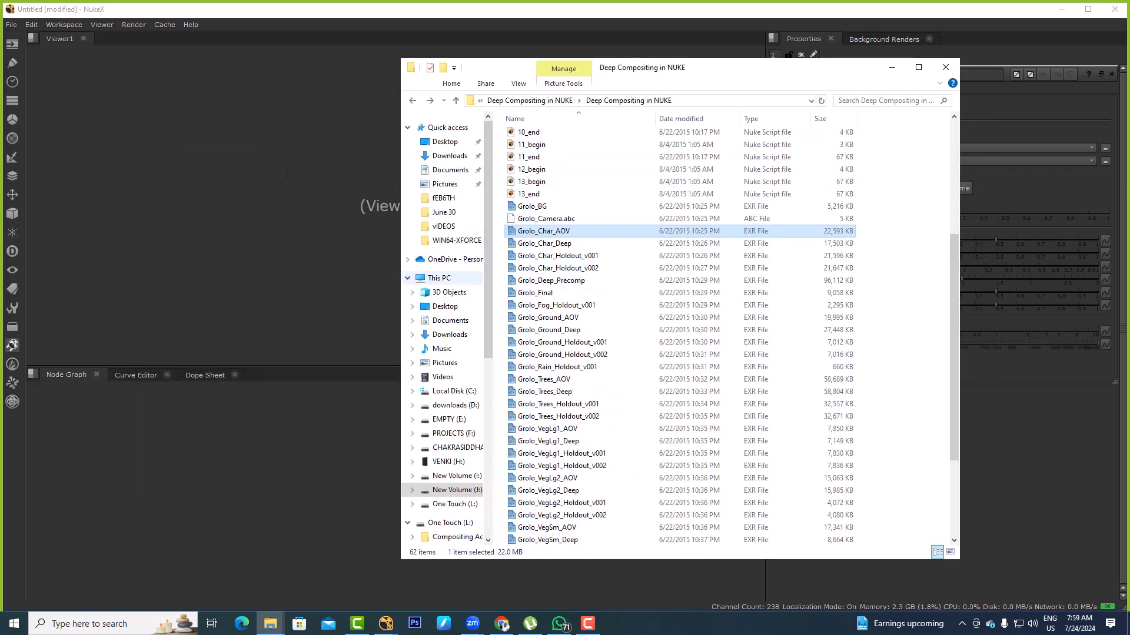
Open the VENKI_STUFF folder on the New Volume (J:) drive
click(439, 277)
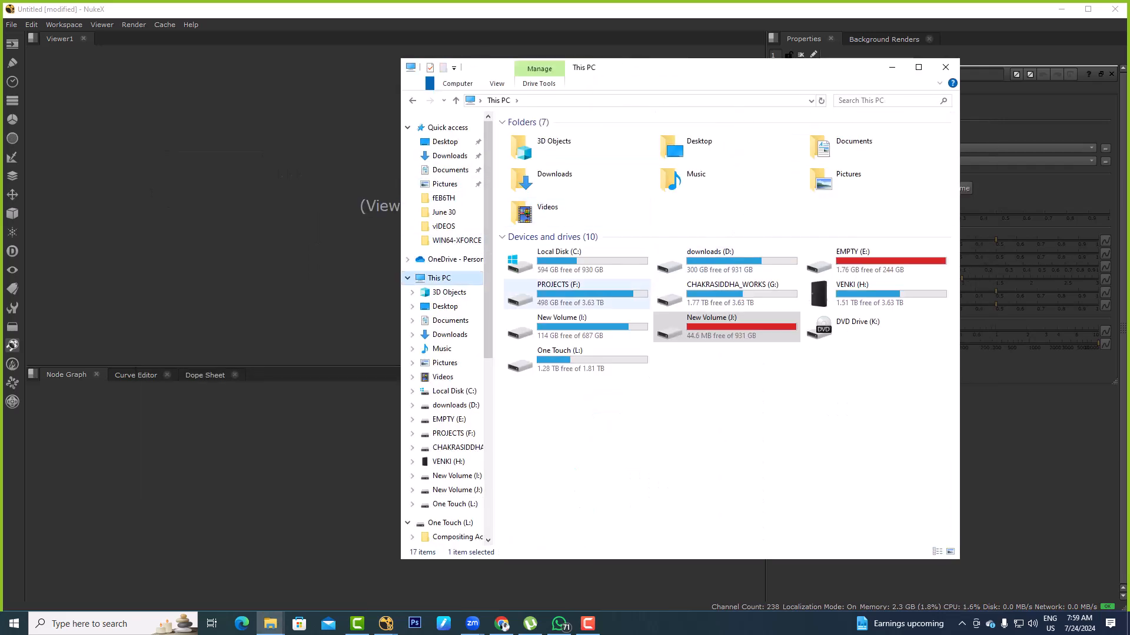
click(676, 330)
double_click(677, 327)
double_click(647, 346)
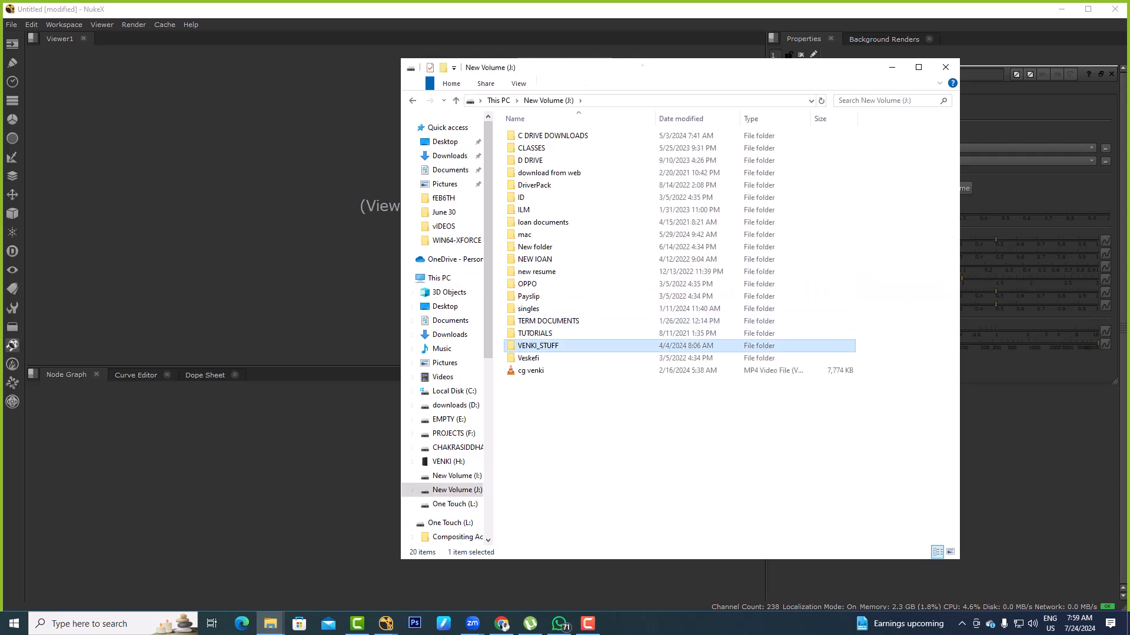
click(547, 148)
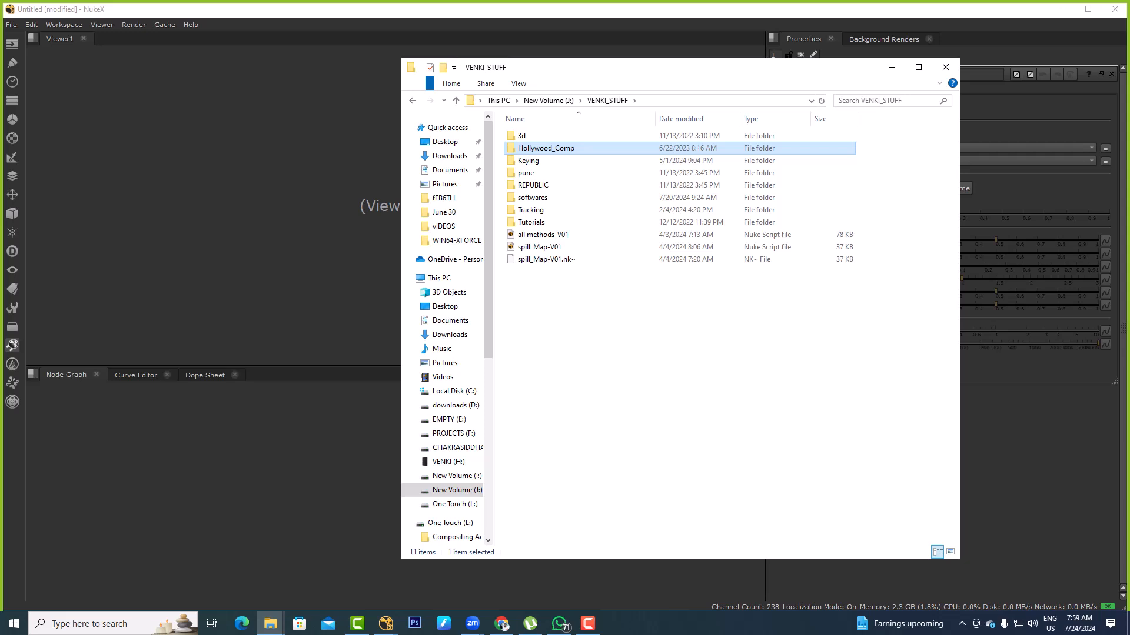
Look through the Keying folder for suitable footage and return to VENKI_STUFF
click(529, 161)
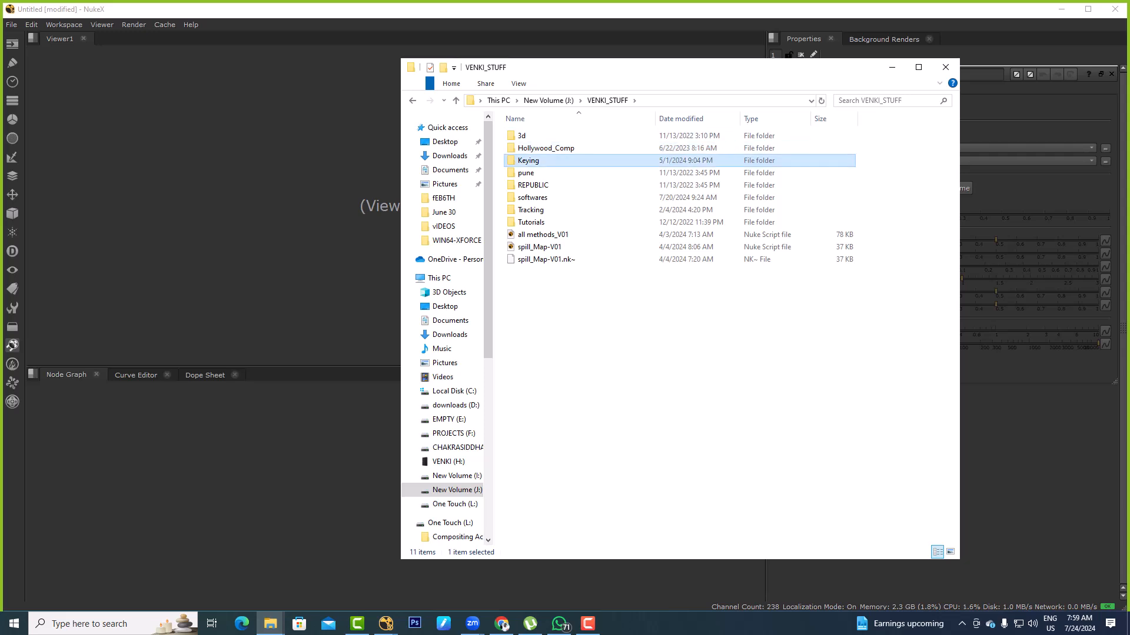
double_click(530, 161)
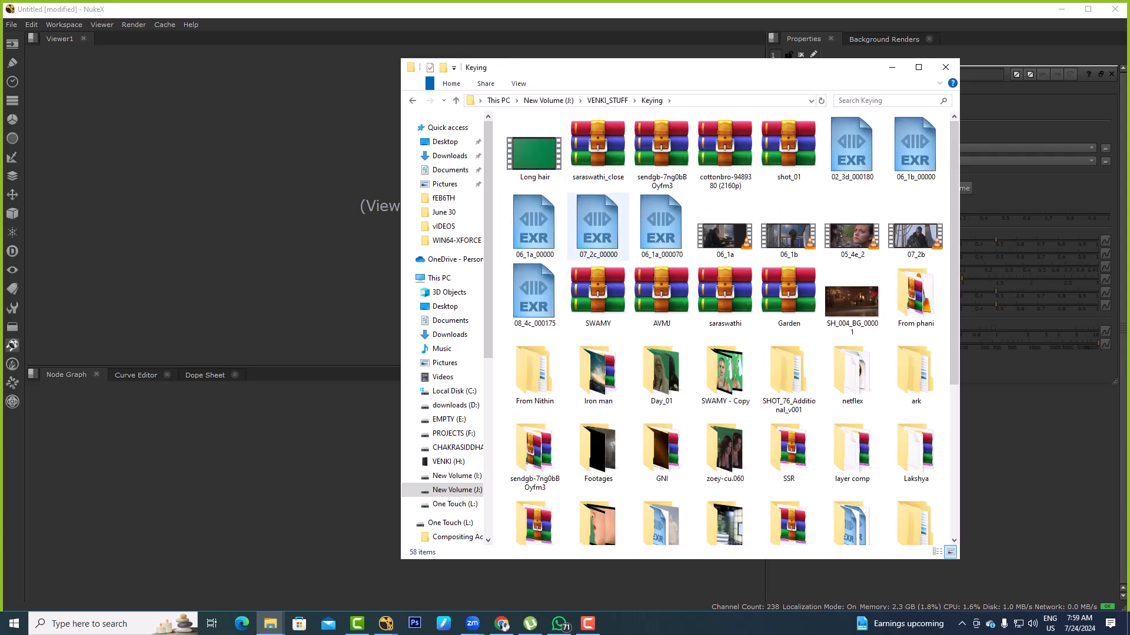
scroll(724, 353, down, 3)
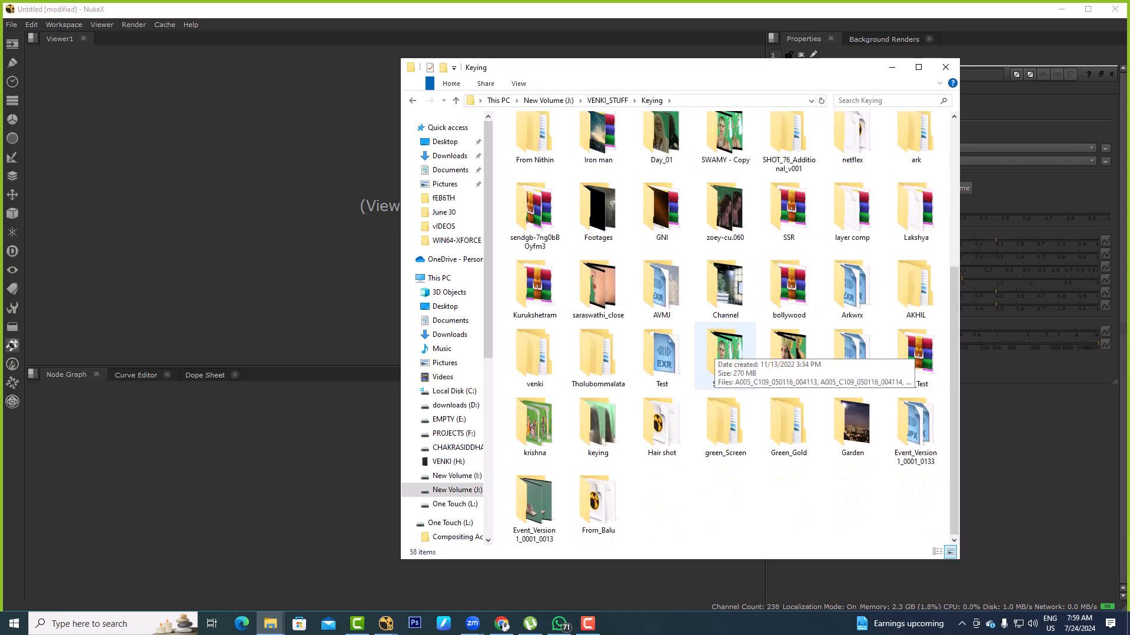
key(alt+Left)
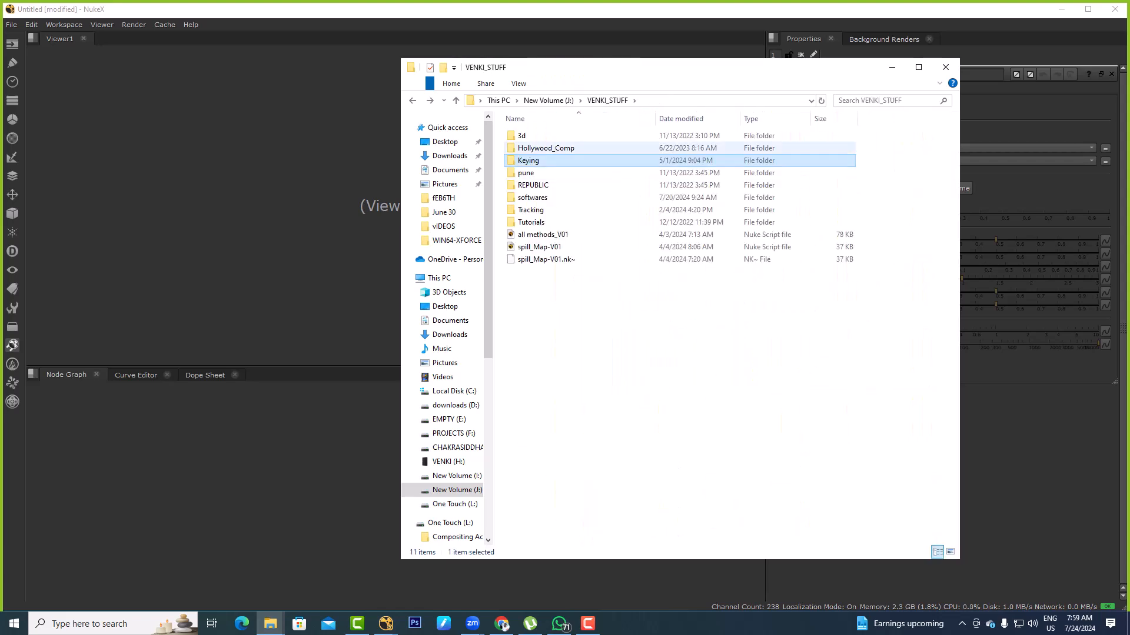
Open the Tracking folder and check the Long_Pan and mex_sh_110 shots inside it
click(531, 210)
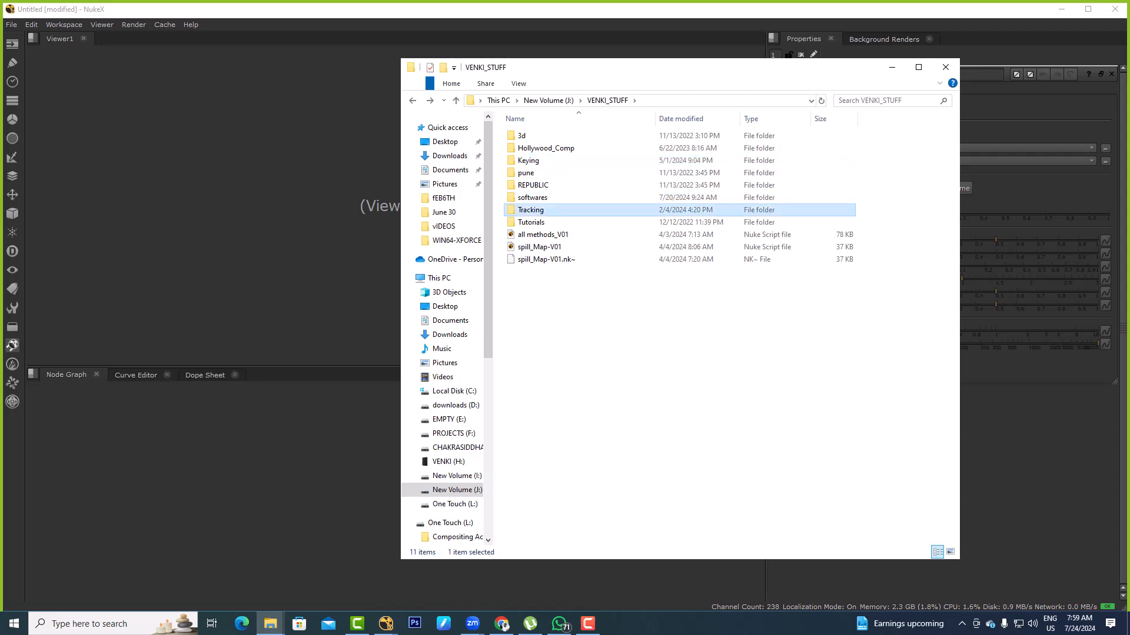
double_click(531, 210)
click(533, 161)
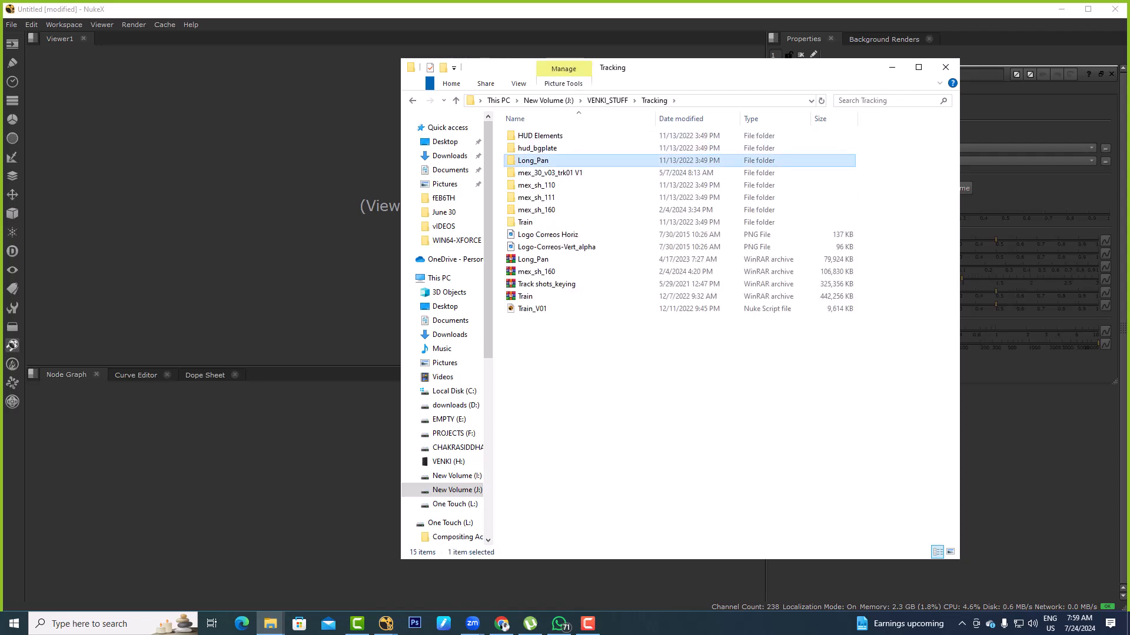
double_click(533, 161)
key(alt+Left)
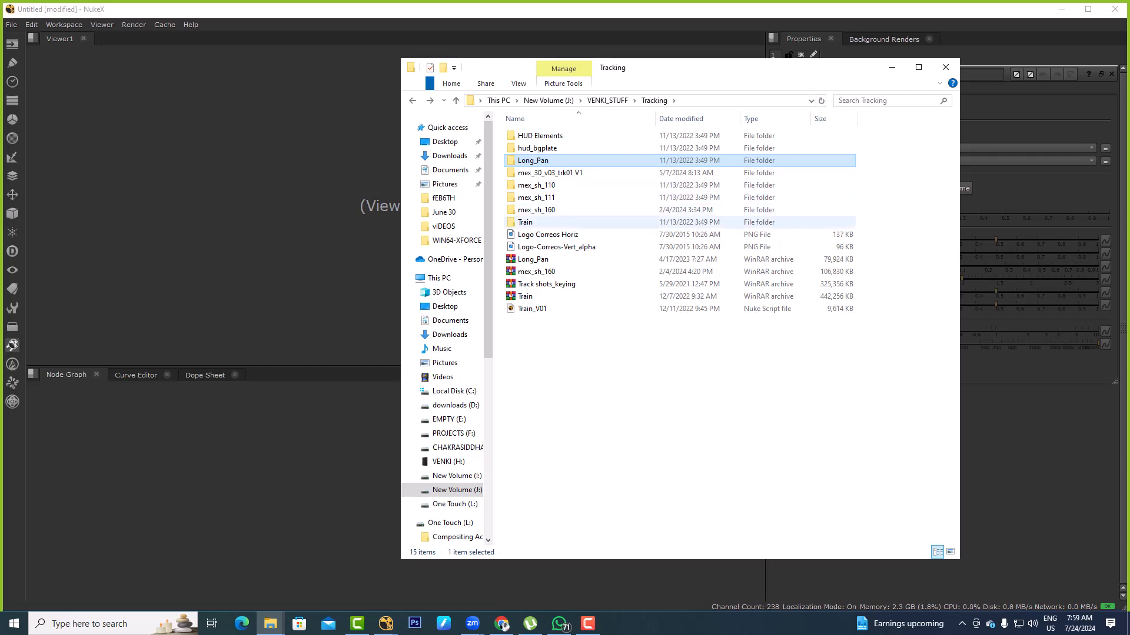
double_click(536, 185)
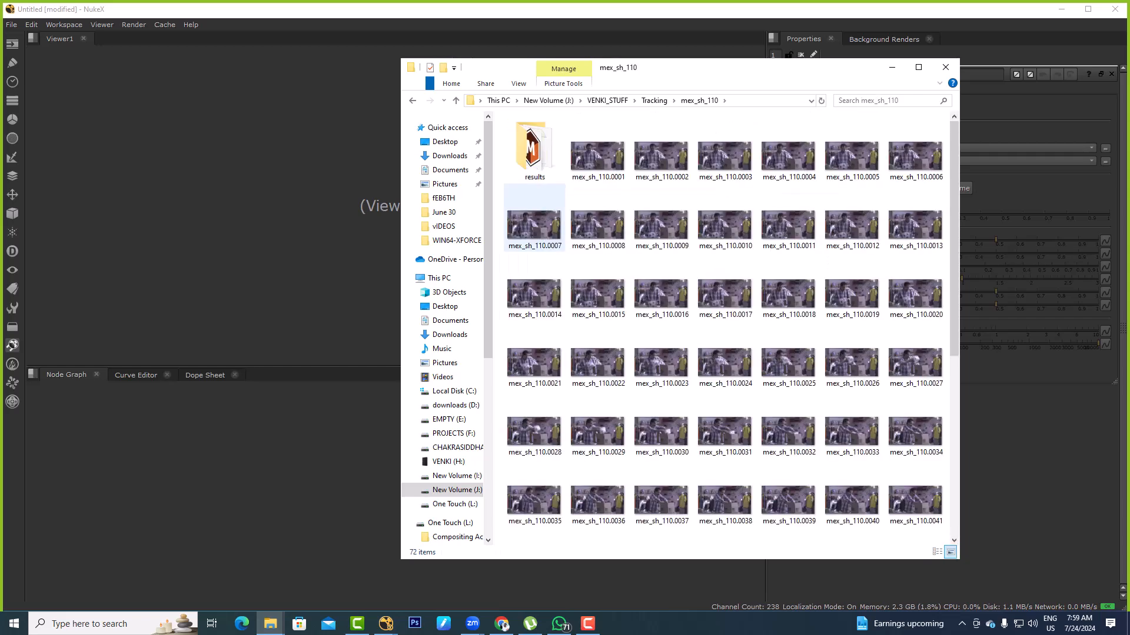
key(alt+Left)
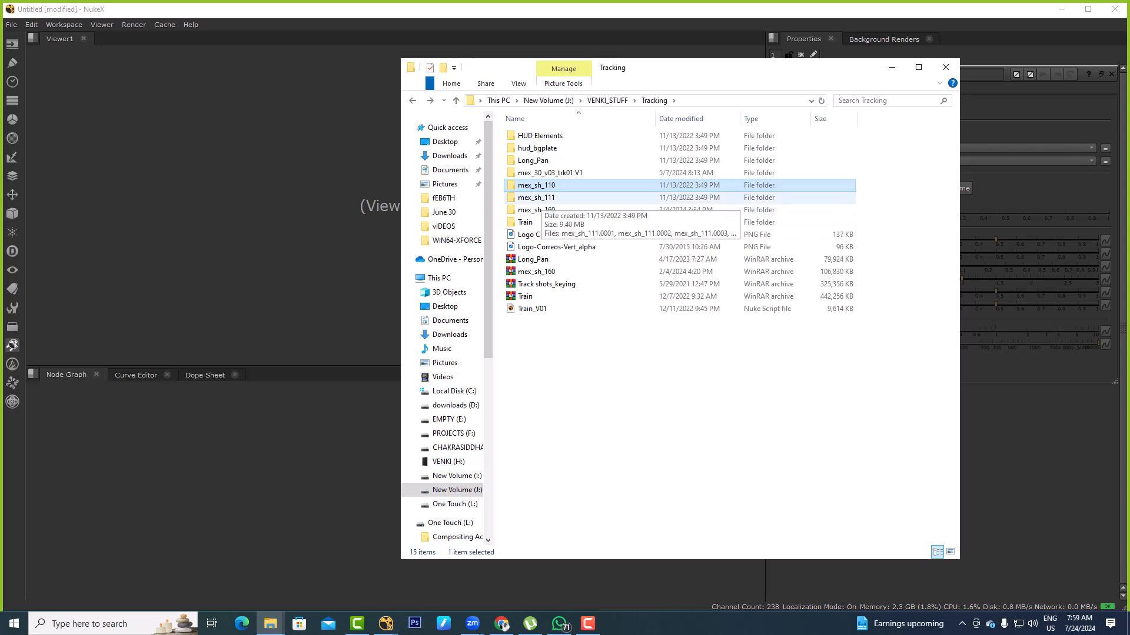
Import the Train_V01 Nuke script from the Tracking folder into the node graph
click(540, 198)
click(546, 342)
drag(533, 309, 318, 476)
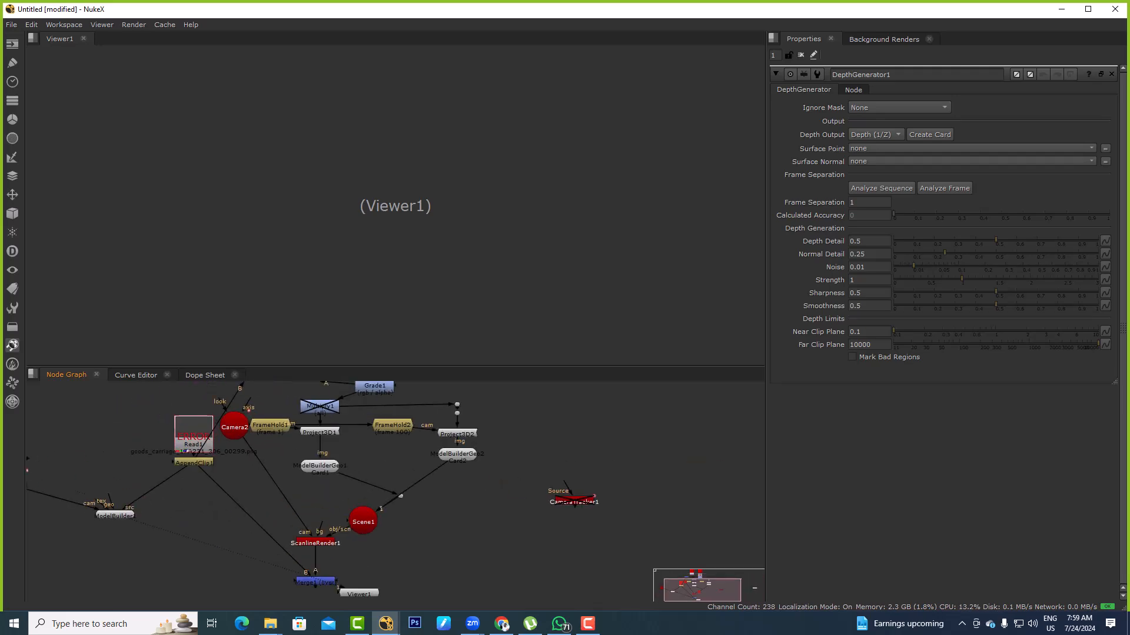
Duplicate the imported train camera and place the copy in empty space beside the script's nodes
click(234, 425)
key(ctrl+c)
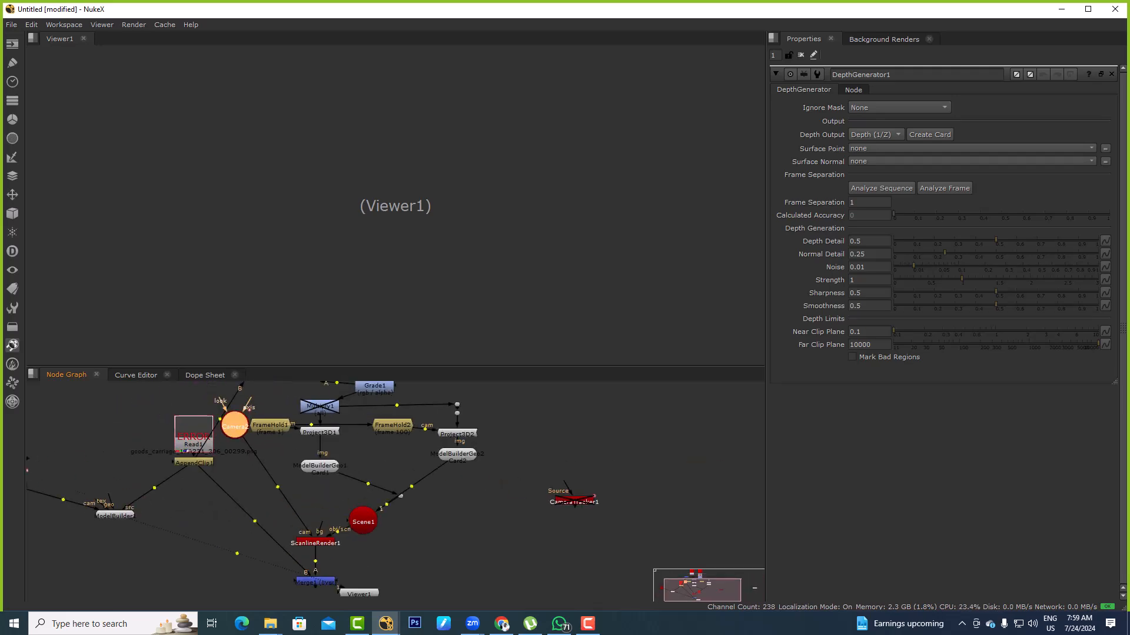
scroll(105, 481, down, 4)
click(436, 423)
key(ctrl+v)
Bring the goods carriage PNG sequence from the Train folder into the node graph as a Read
key(alt+Tab)
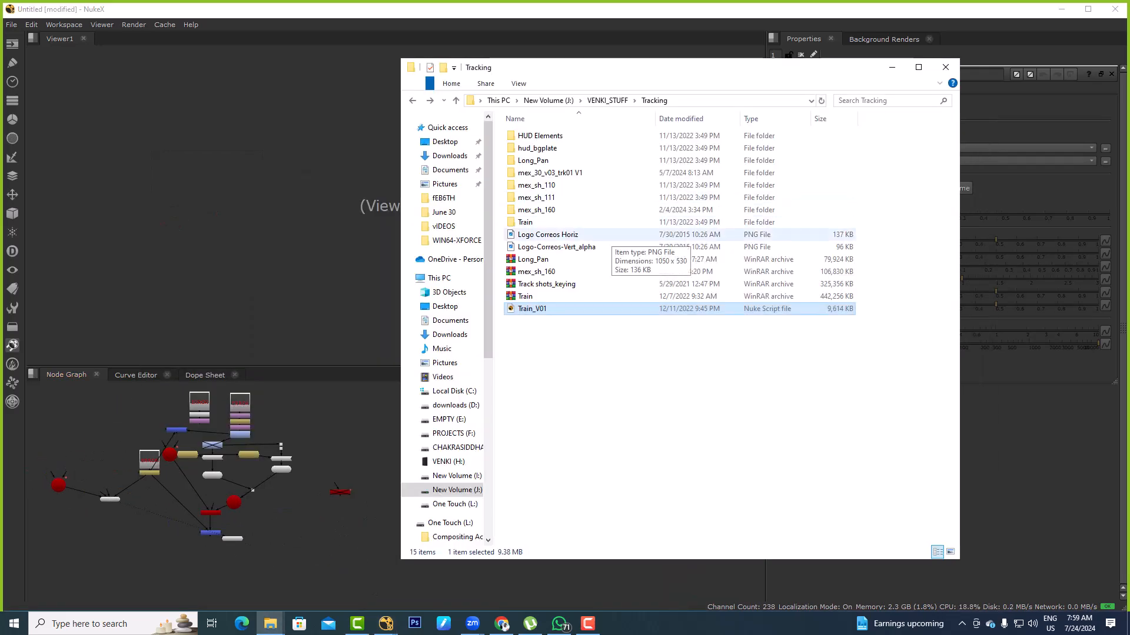
click(558, 222)
double_click(532, 223)
double_click(536, 160)
key(alt+d)
key(ctrl+c)
key(alt+Tab)
click(472, 417)
key(ctrl+v)
Clean up around the new train footage Read and show it in the viewer
scroll(465, 424, up, 3)
drag(503, 406, 528, 411)
key(Delete)
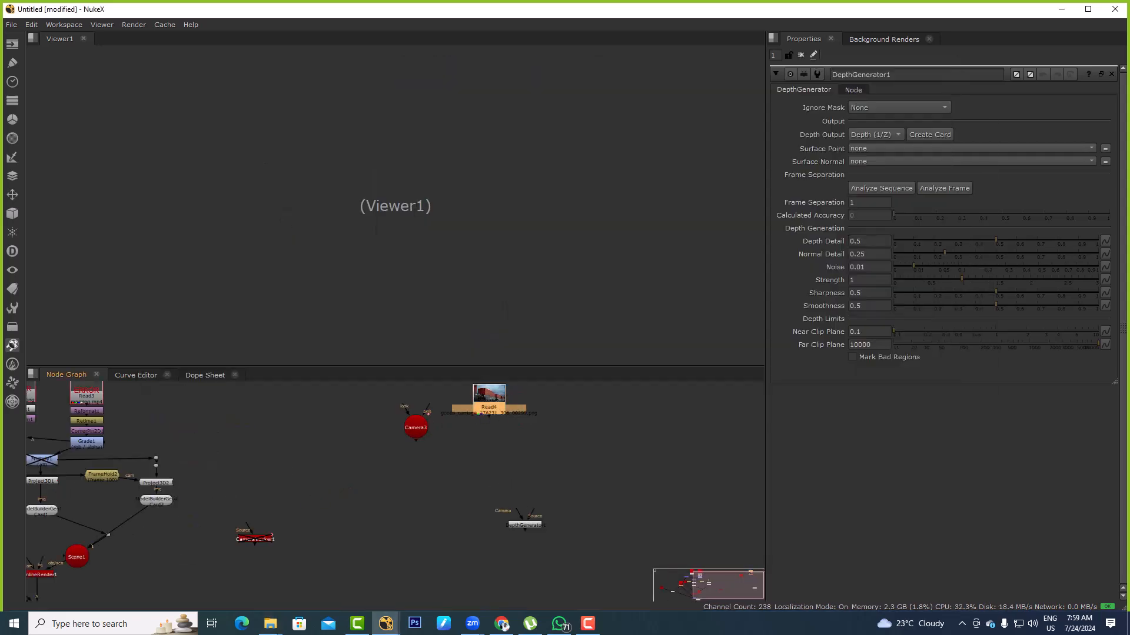
key(1)
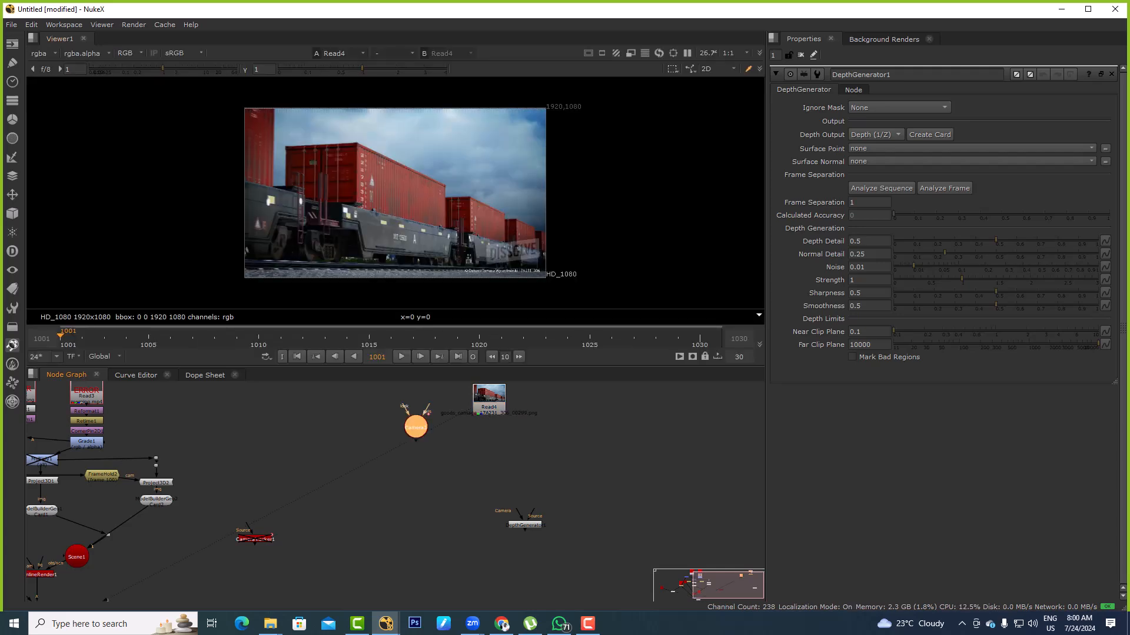
Connect the duplicated camera and the train Read to the DepthGenerator's Camera and Source inputs, and view its output
click(471, 464)
middle_drag(473, 471, 471, 465)
drag(516, 504, 415, 422)
mouse_move(534, 497)
mouse_down()
mouse_move(486, 398)
mouse_move(547, 422)
mouse_move(543, 411)
mouse_up()
drag(523, 519, 542, 454)
key(1)
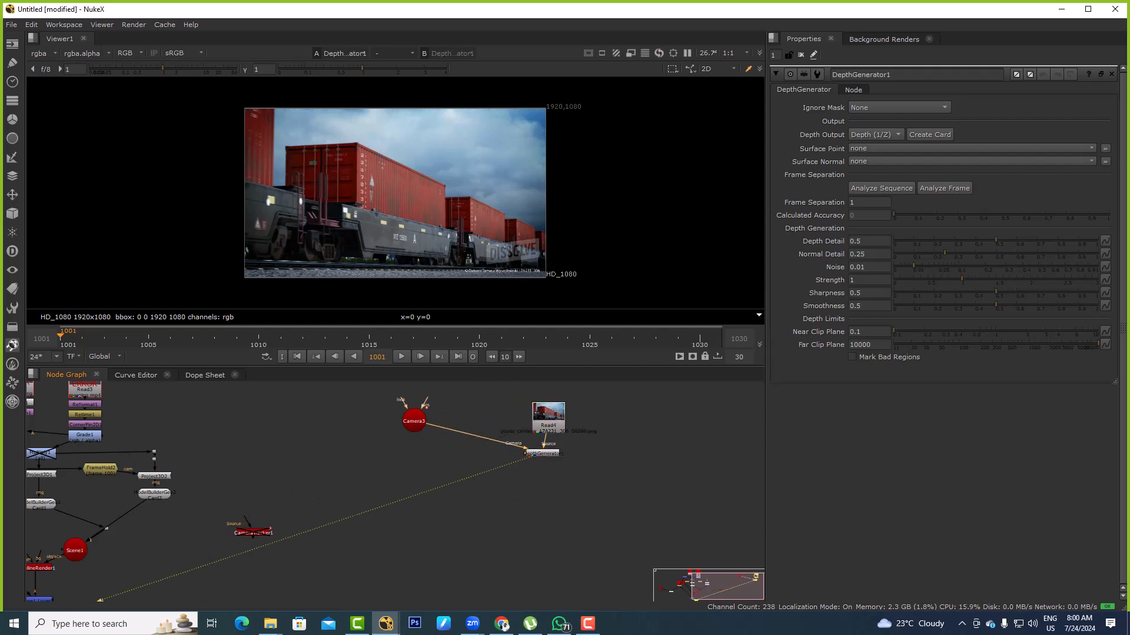
Set the viewer's frame range to Input
click(42, 53)
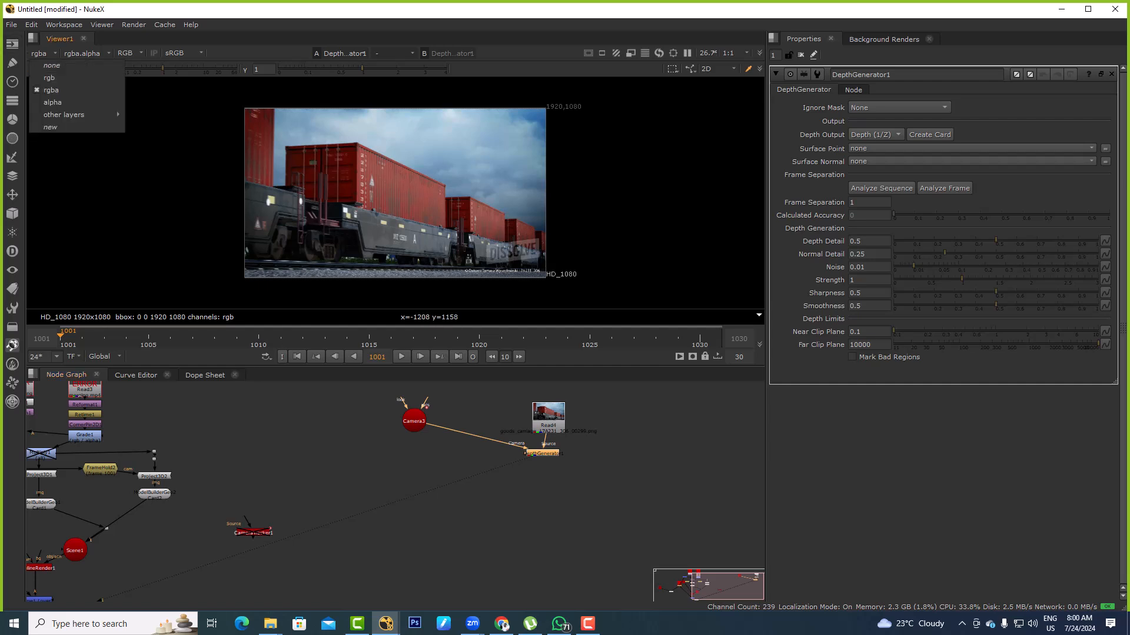
click(471, 505)
click(511, 464)
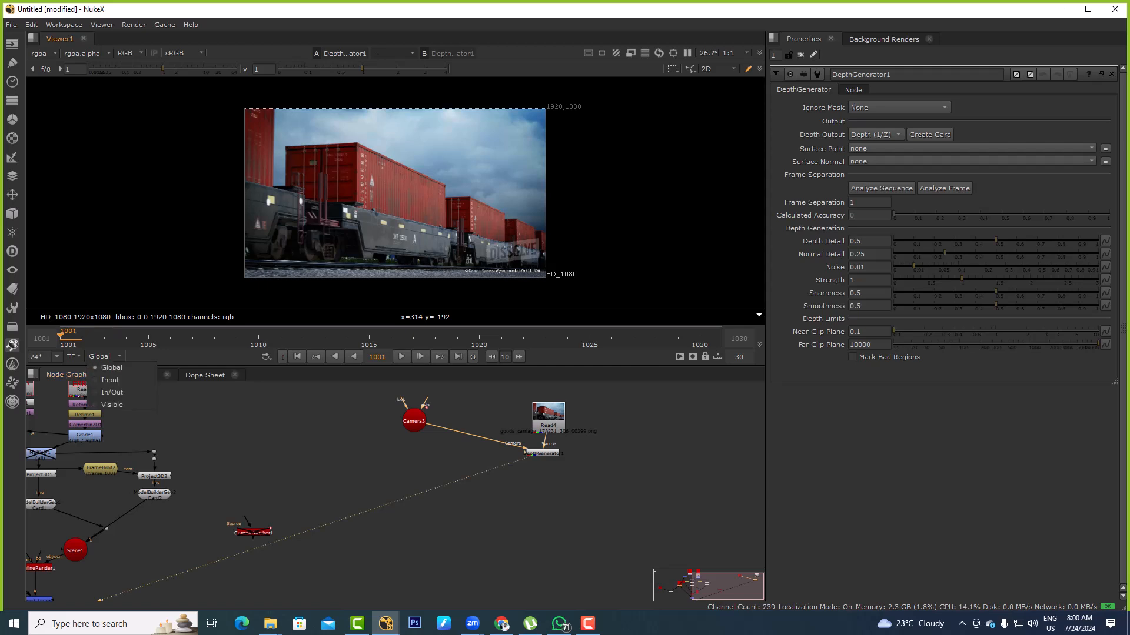
click(105, 357)
click(101, 378)
Open the Camera3 properties and check its animated transform values at frame 270
double_click(415, 422)
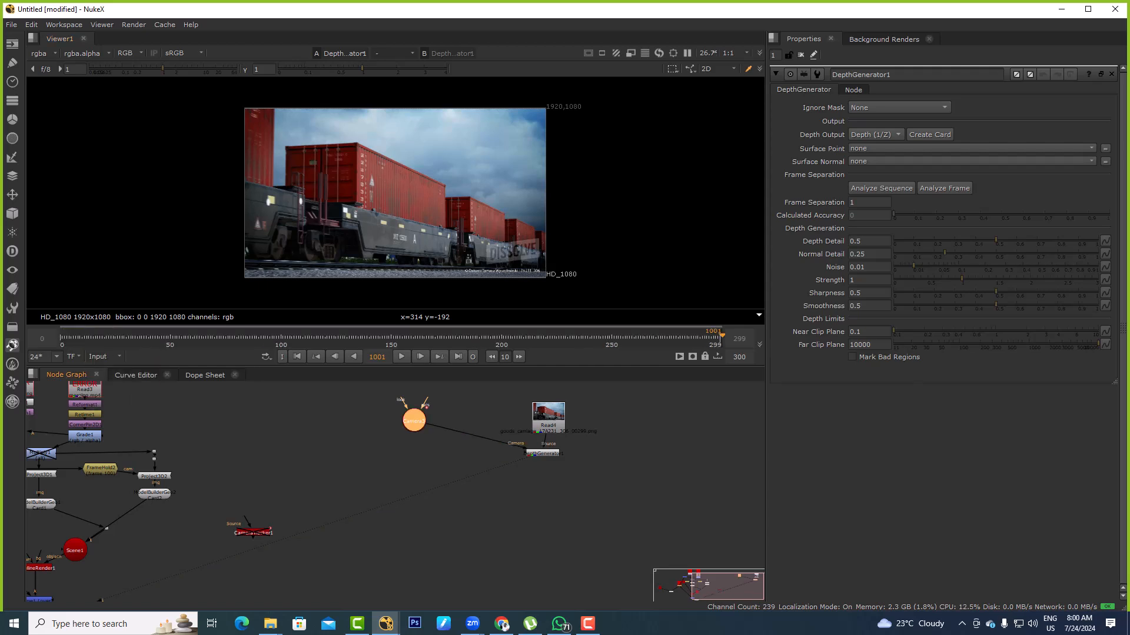
click(655, 336)
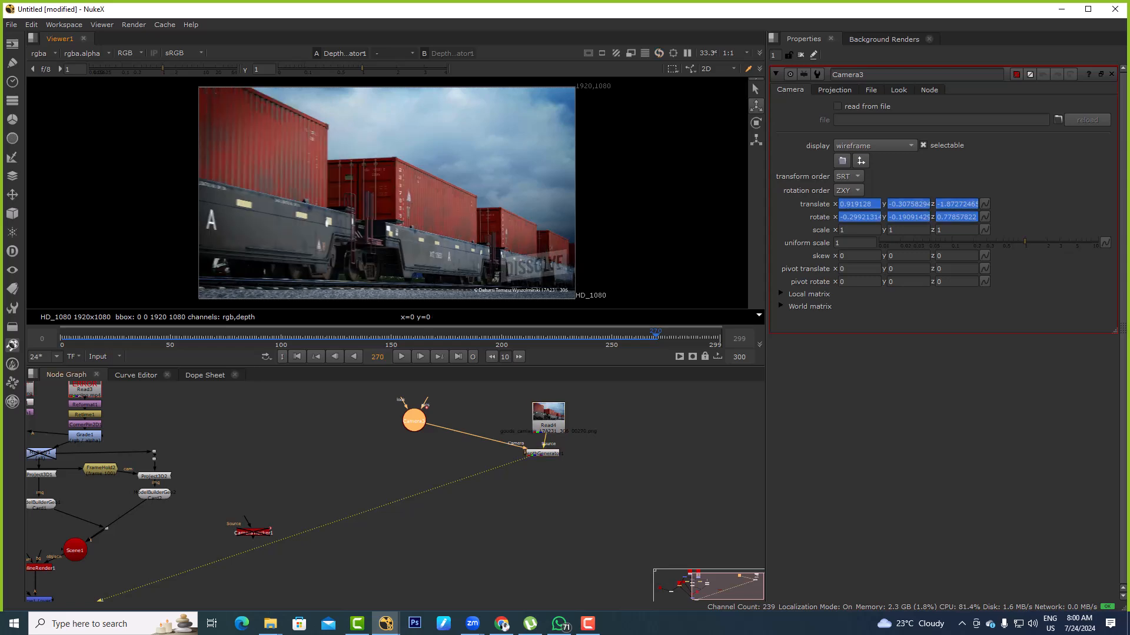
click(638, 432)
Run Analyze Sequence on the DepthGenerator
double_click(543, 454)
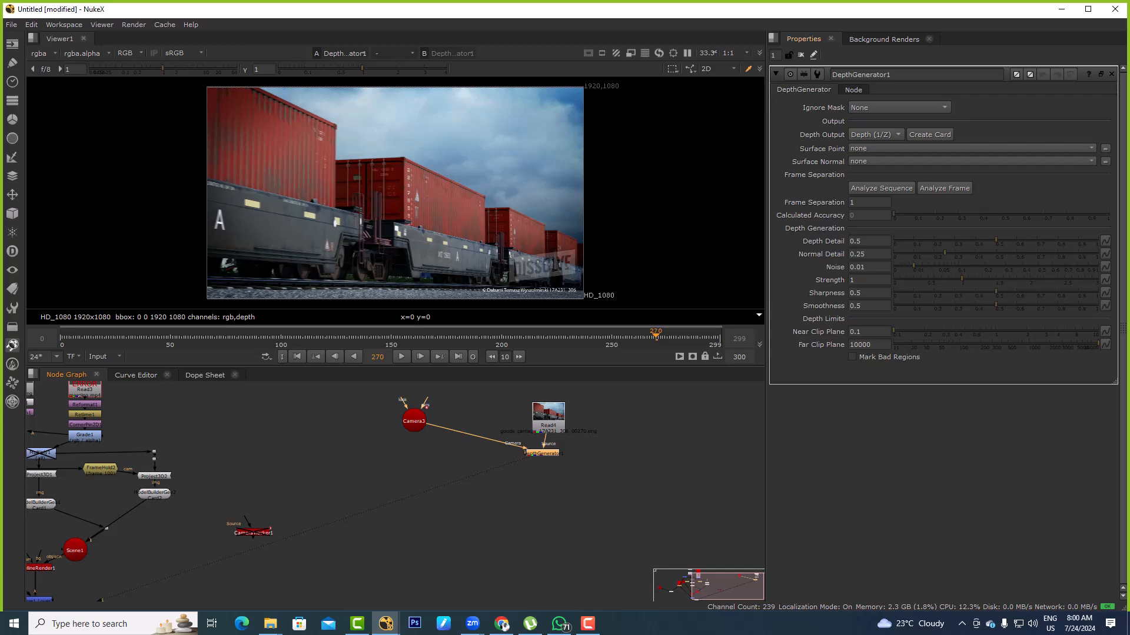
click(881, 188)
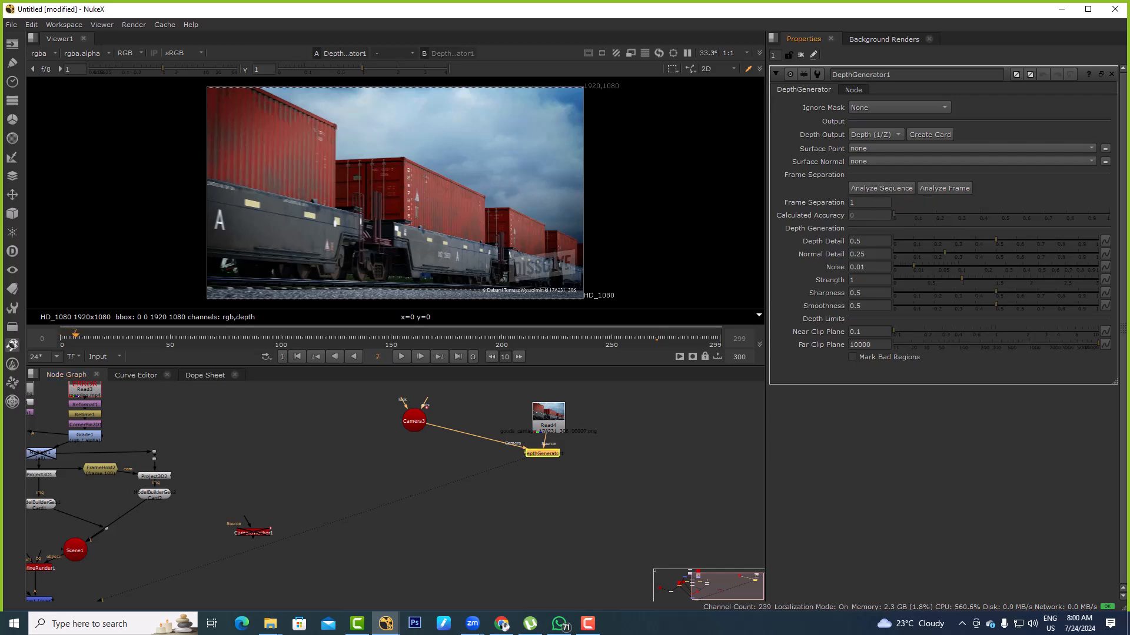
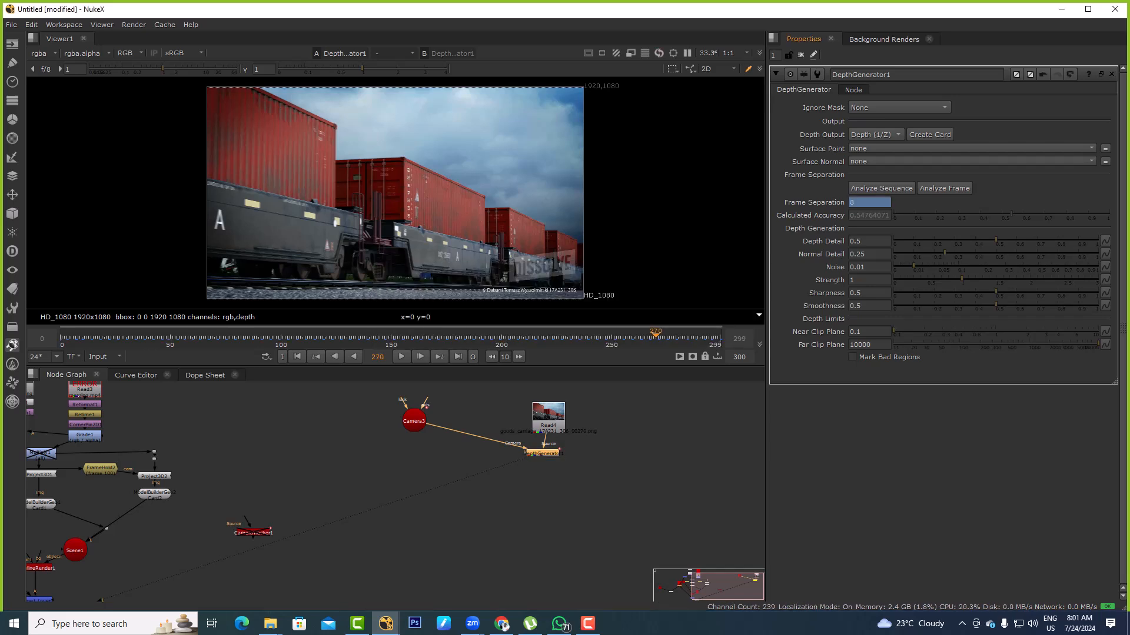
Display the DepthGenerator's depth layer in the viewer and open the Camera3 properties
click(39, 53)
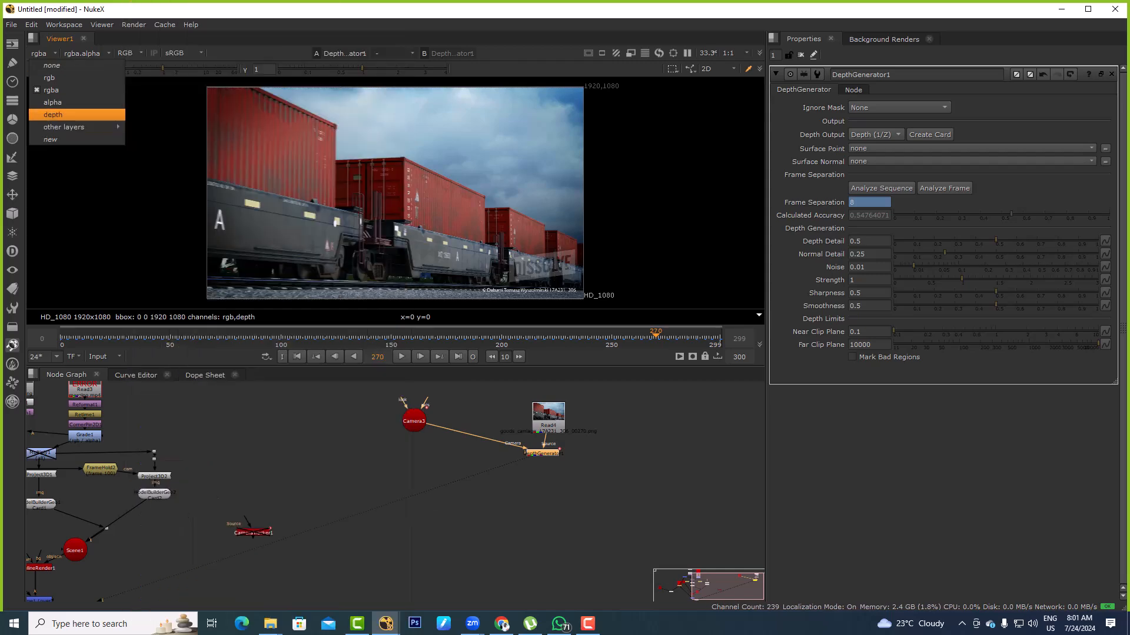
click(53, 115)
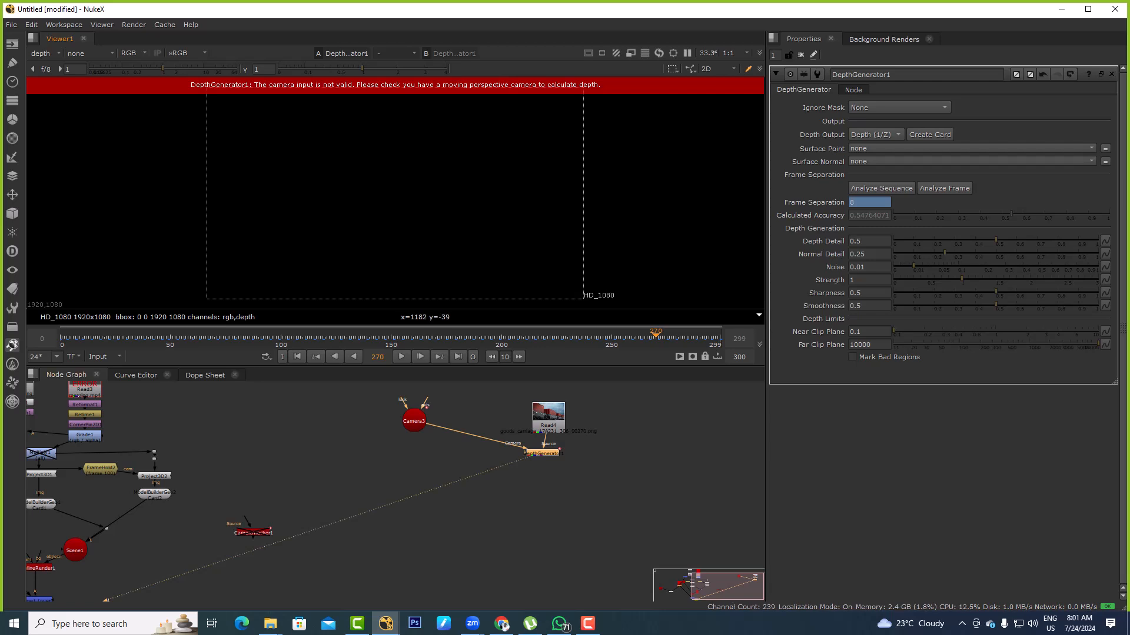
double_click(414, 421)
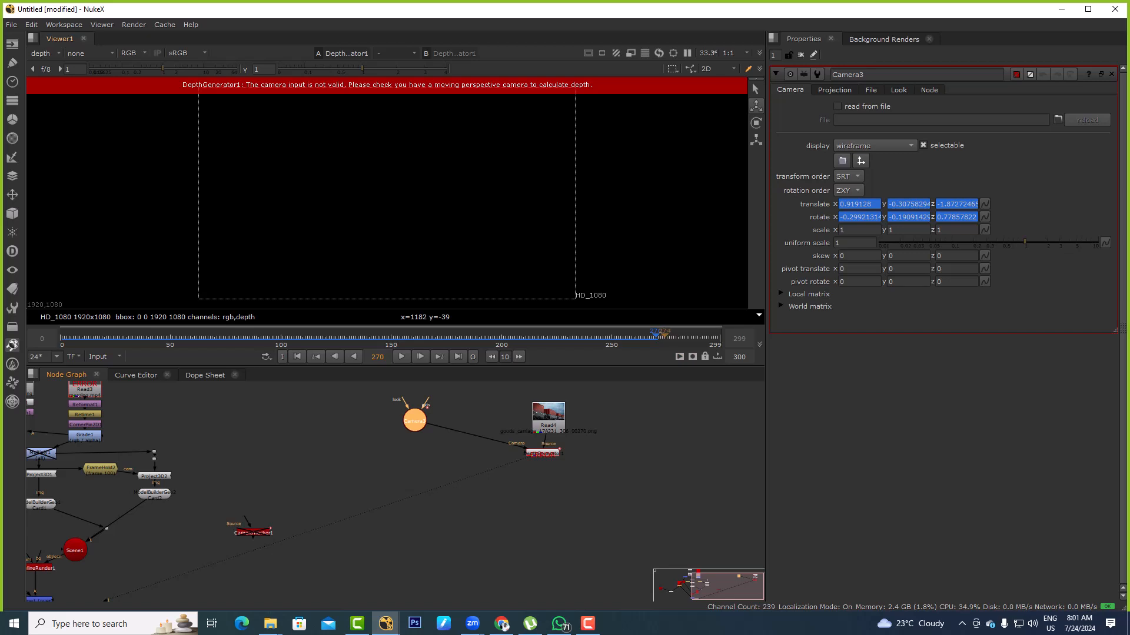
Go to frame 251 and compare the rgba and depth layers in the viewer
drag(679, 337, 613, 337)
click(45, 54)
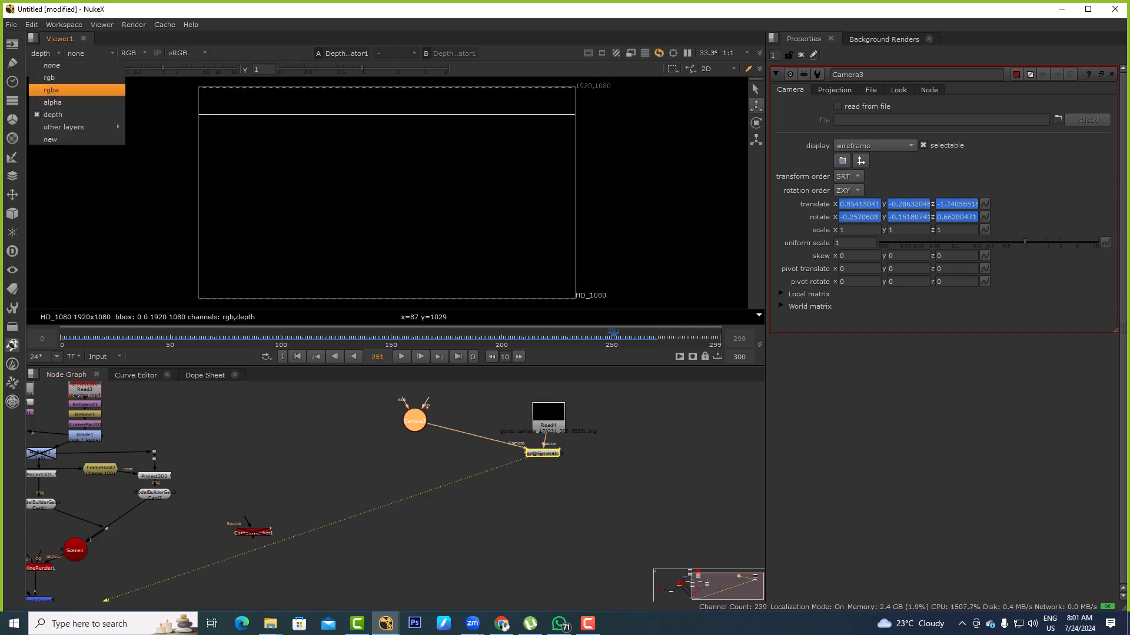
click(51, 90)
click(41, 54)
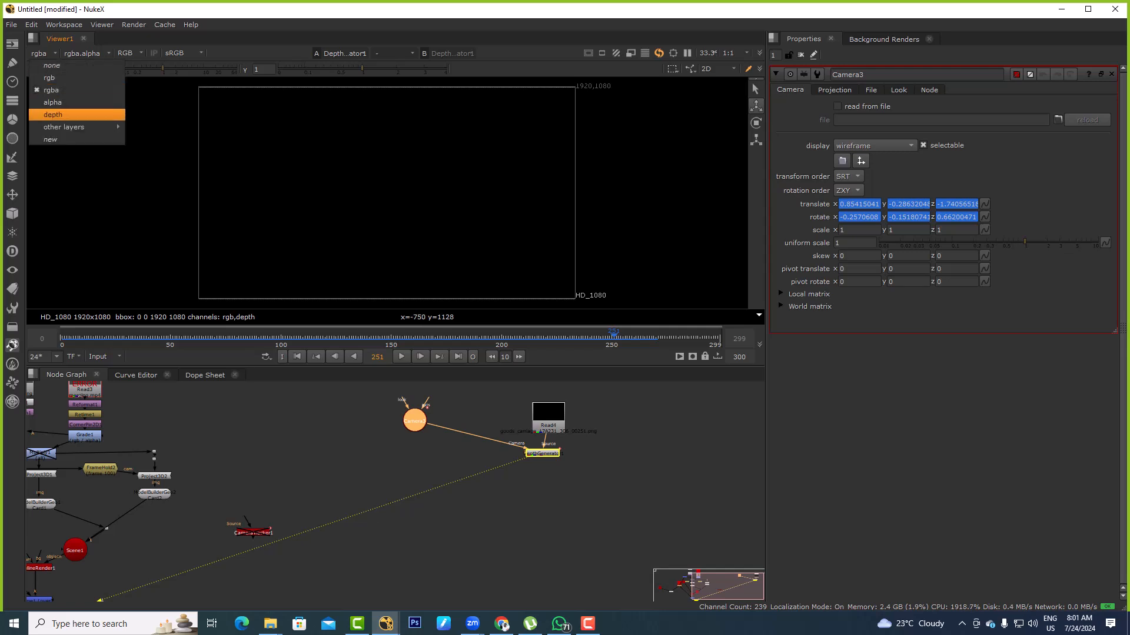
click(52, 115)
Go to frame 233 and lower the viewer gain to 0.21 to examine the depth layer
drag(591, 337, 574, 337)
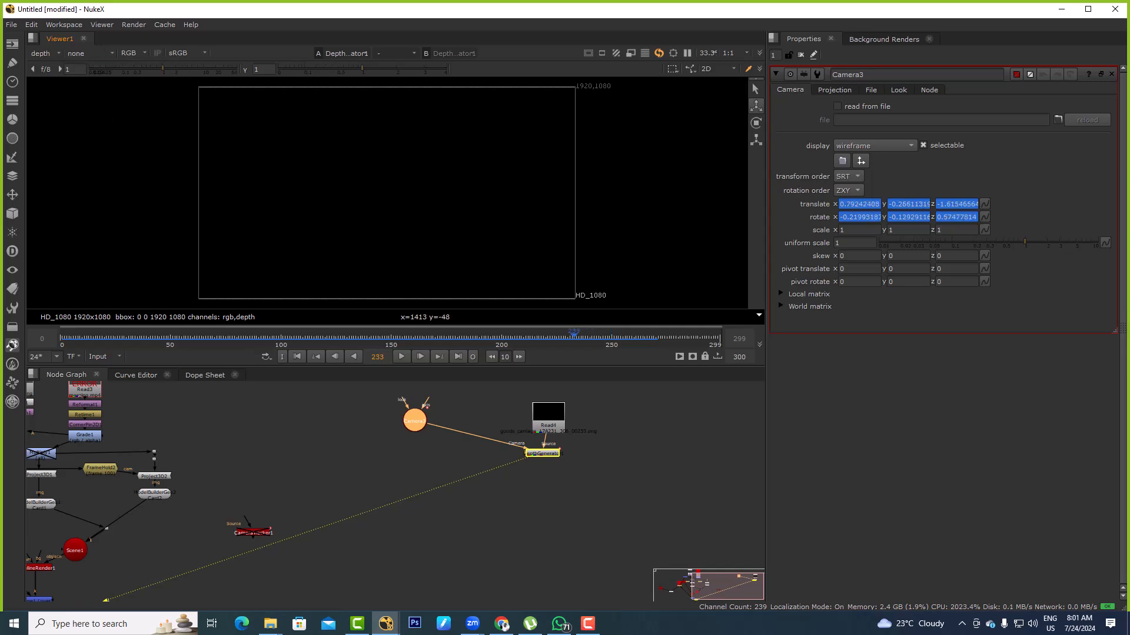
drag(163, 69, 101, 69)
click(41, 53)
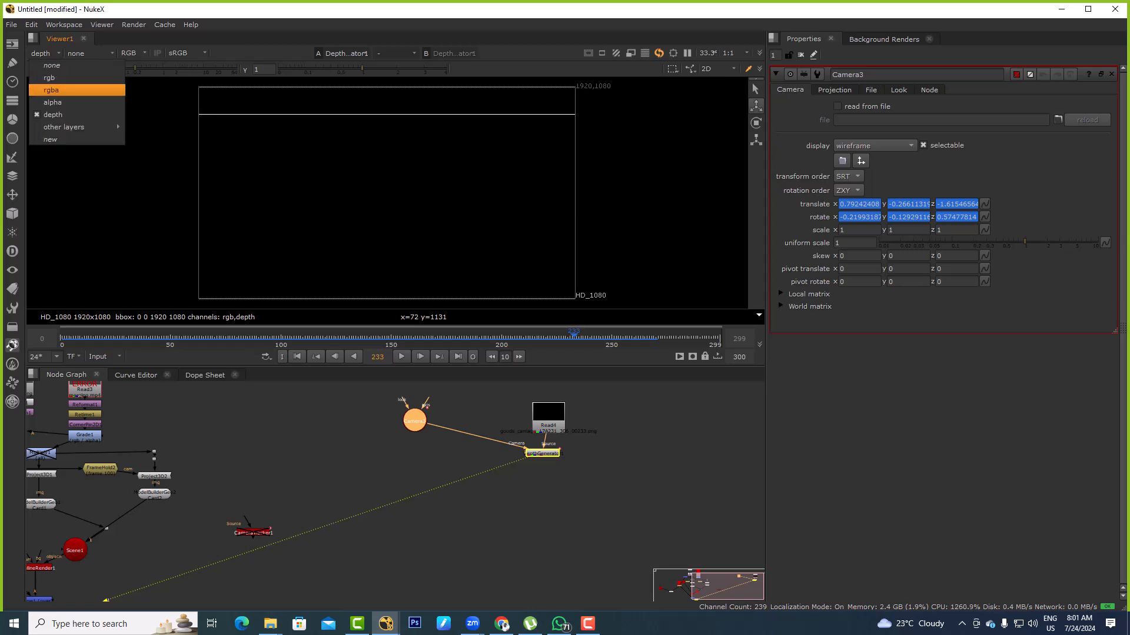
click(405, 166)
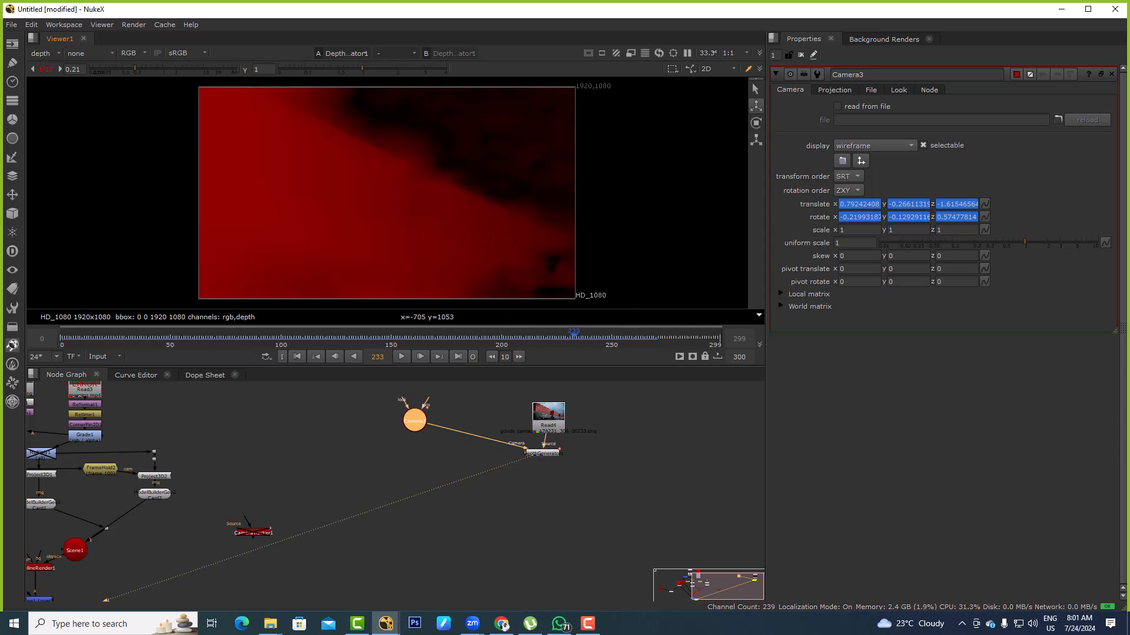
Switch the viewer back to rgba and add a Constant node with the HD_1080 1920x1080 format
click(41, 53)
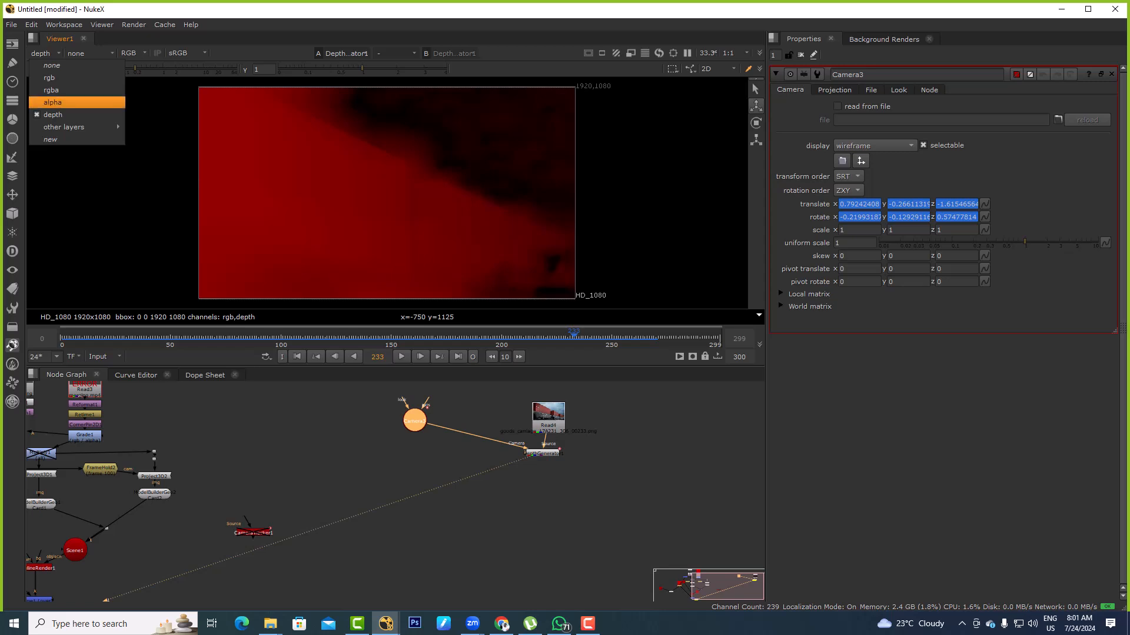
click(51, 90)
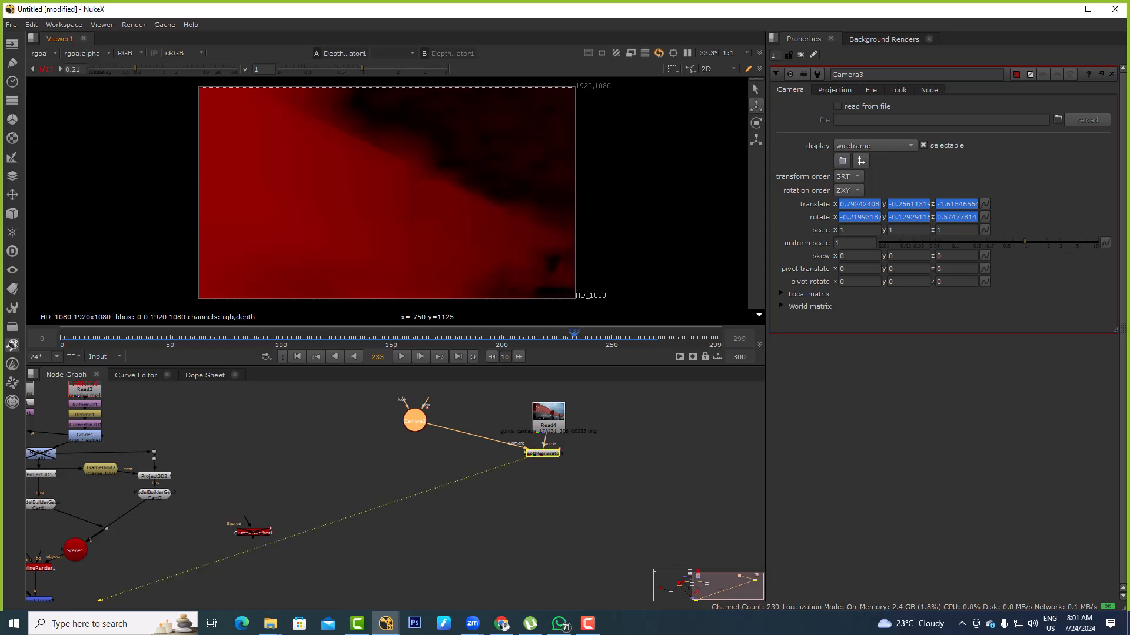
middle_drag(547, 476, 418, 450)
click(413, 428)
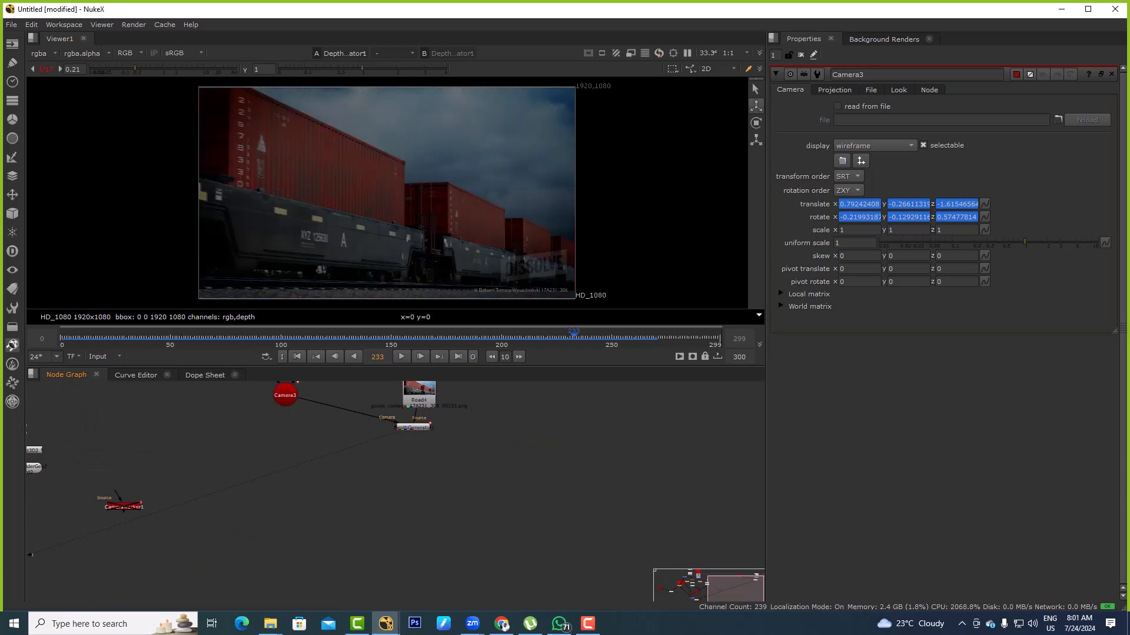
key(Tab)
text(cons)
key(Return)
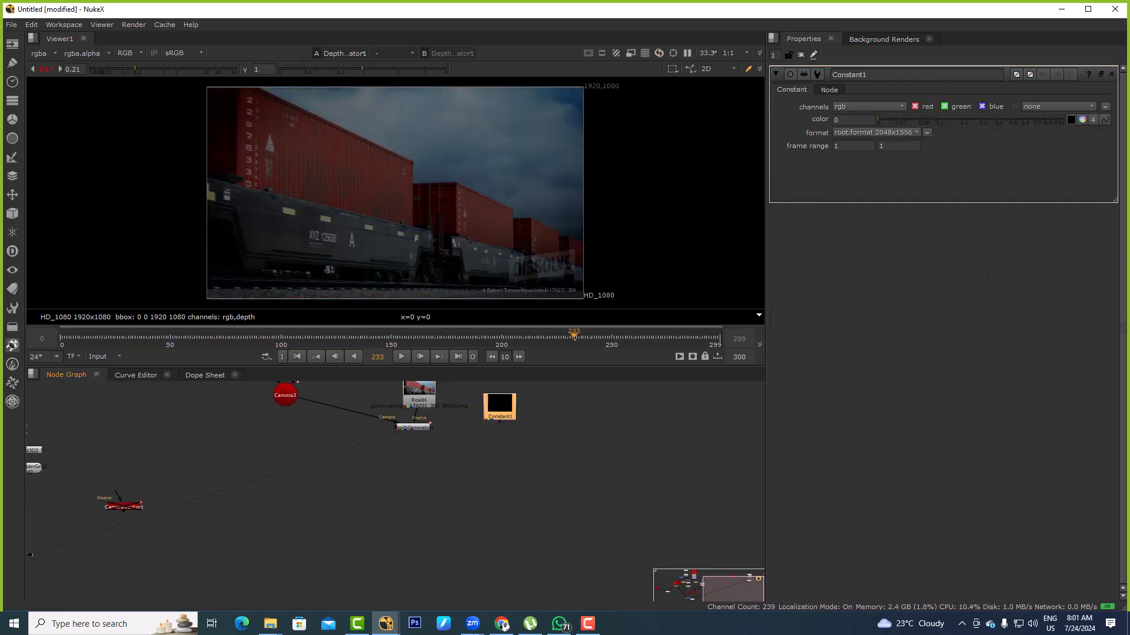
click(875, 133)
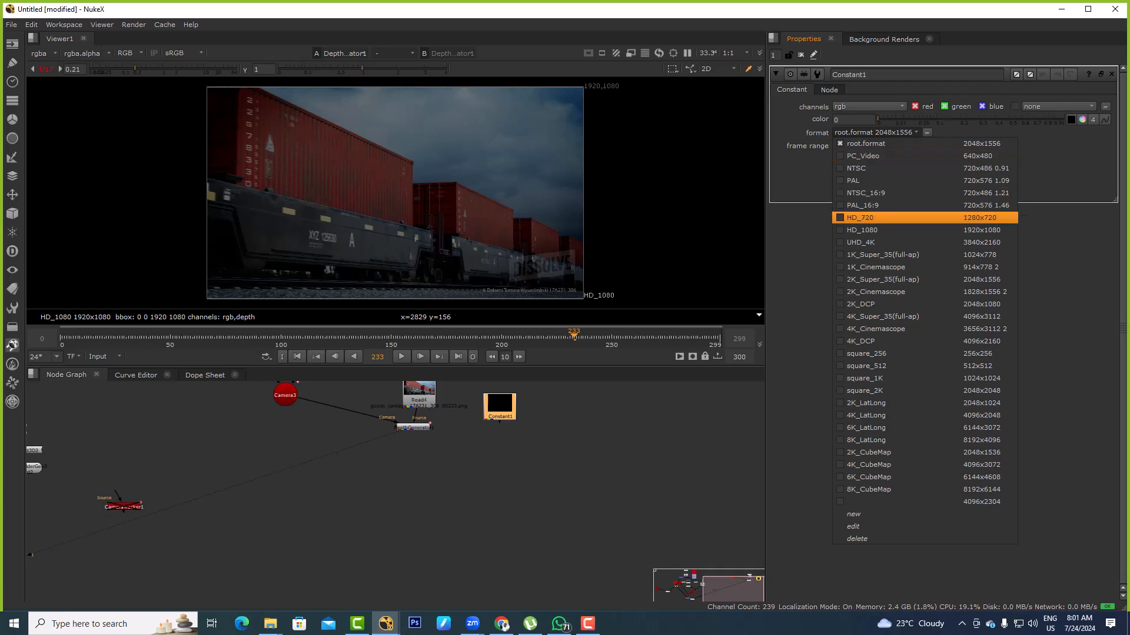
click(875, 230)
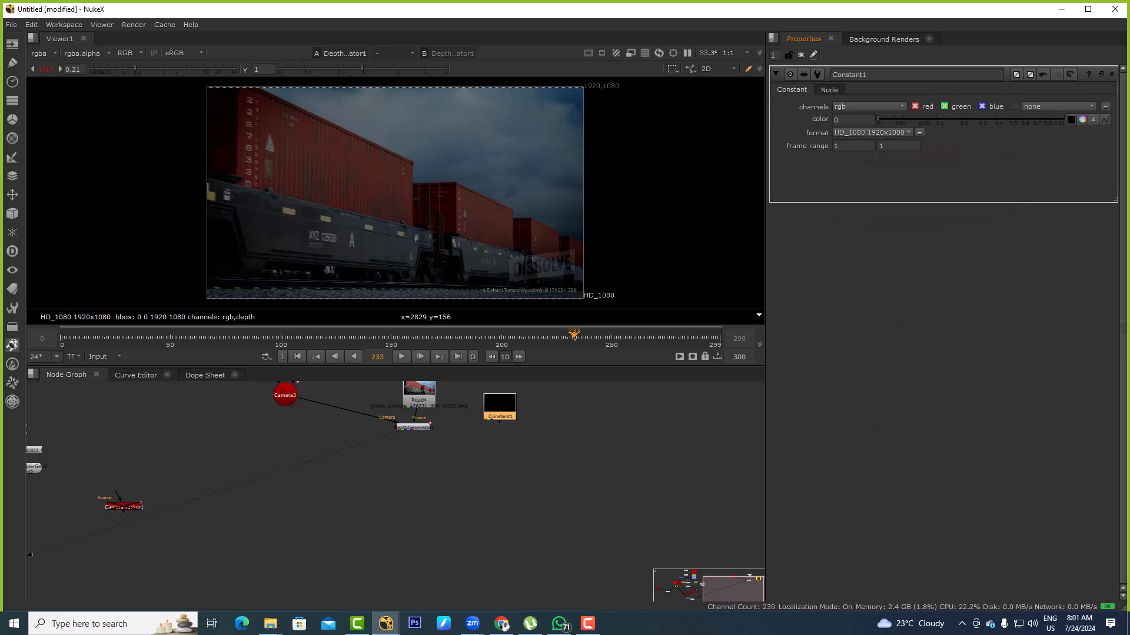
Set the Constant's color to pale yellow (1, 0.833341, 0.333333, alpha 1) and move the node farther from the train Read
click(1082, 120)
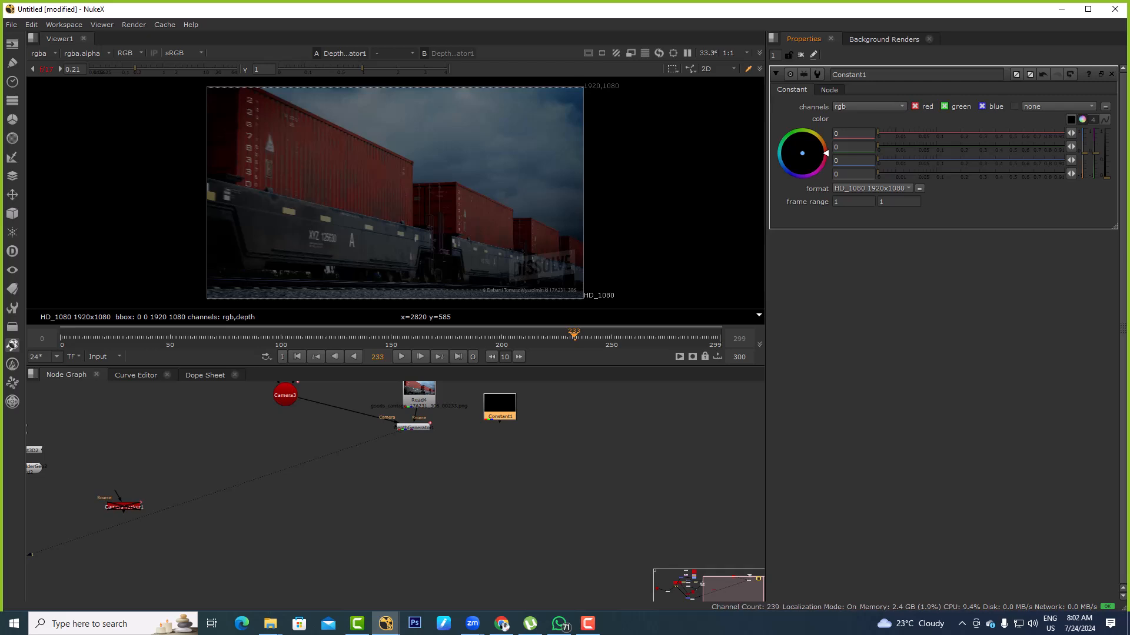
click(1082, 119)
ctrl+click(1082, 119)
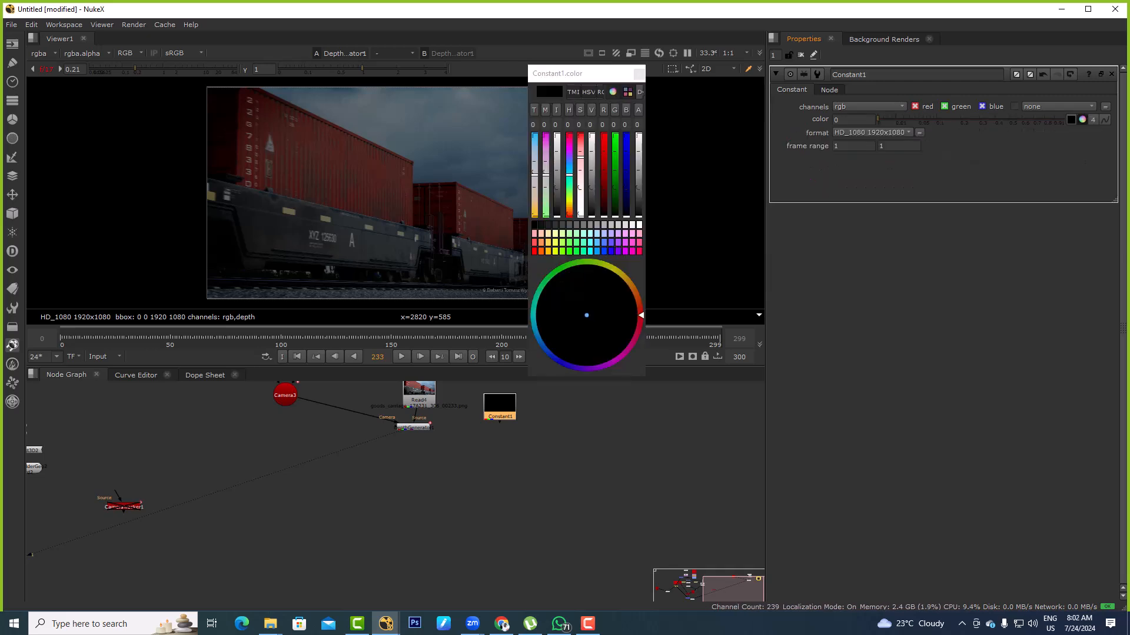
click(548, 243)
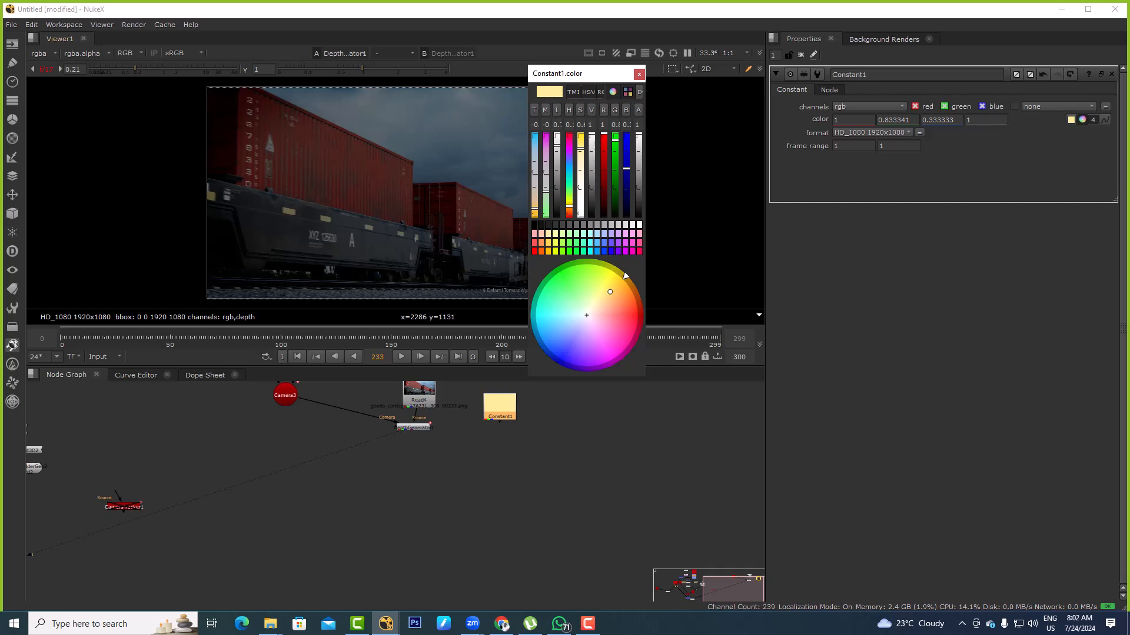
click(639, 74)
drag(500, 406, 529, 396)
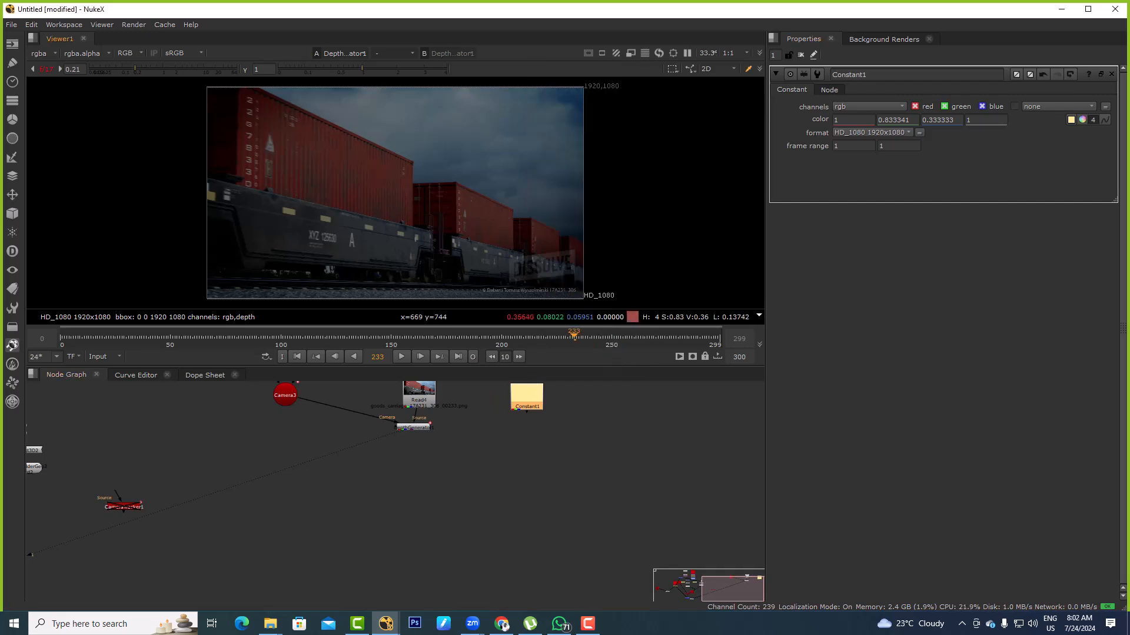
Add a Merge node with the Constant in input A and the train Read in input B, and view its output
scroll(430, 457, up, 2)
middle_drag(447, 441, 417, 512)
drag(383, 446, 388, 423)
drag(537, 447, 545, 428)
click(518, 488)
key(m)
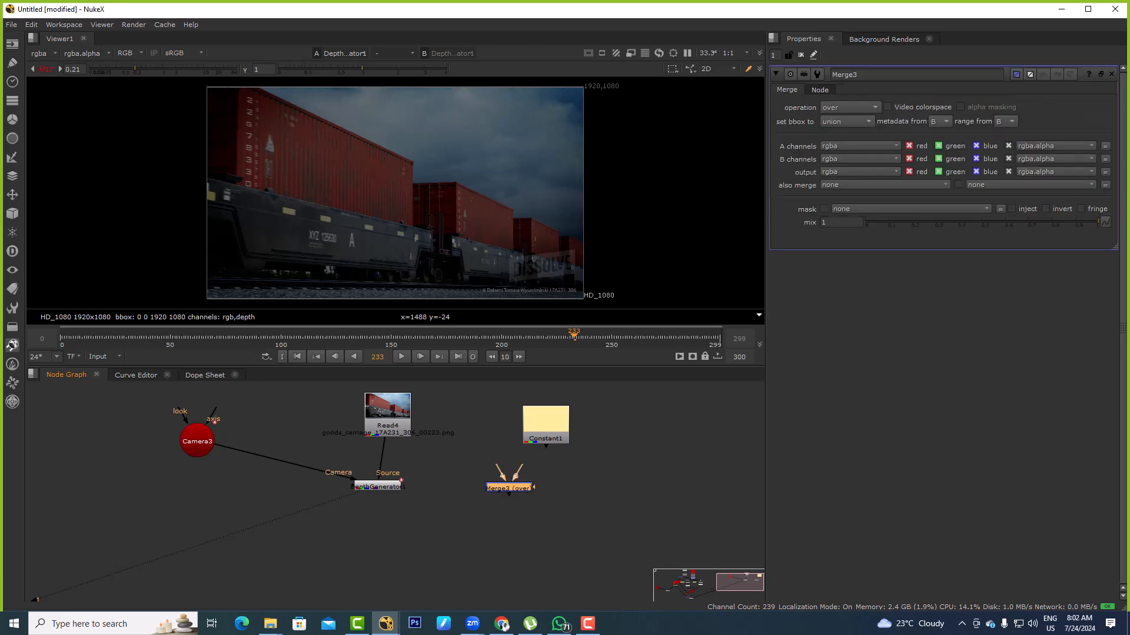
drag(518, 469, 393, 416)
key(1)
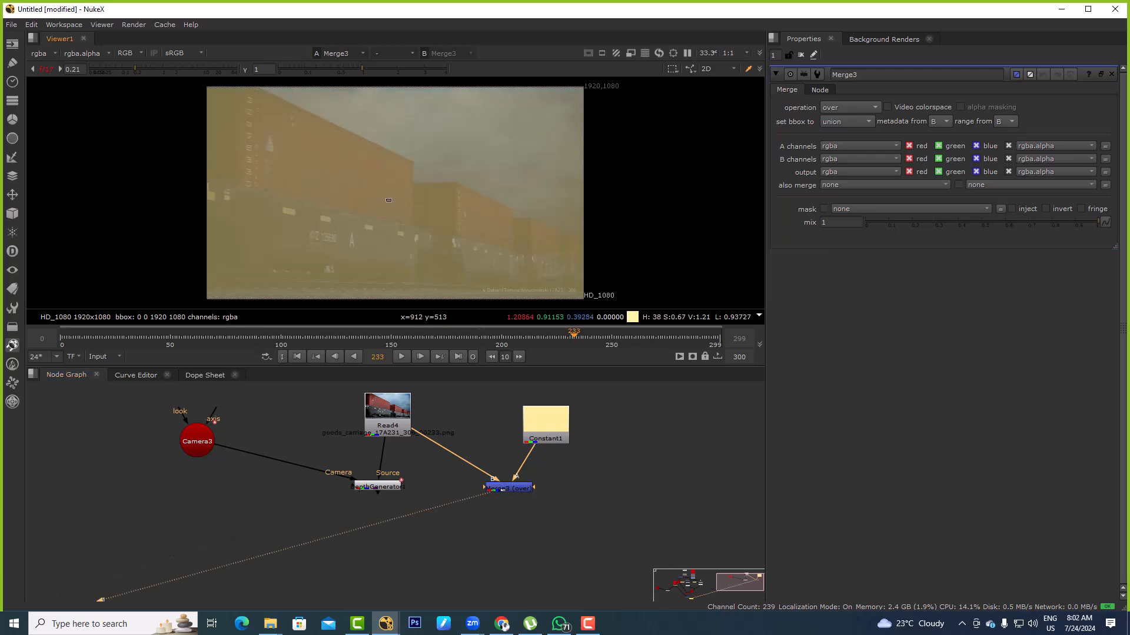
Set the Constant node's channels to rgba
double_click(545, 426)
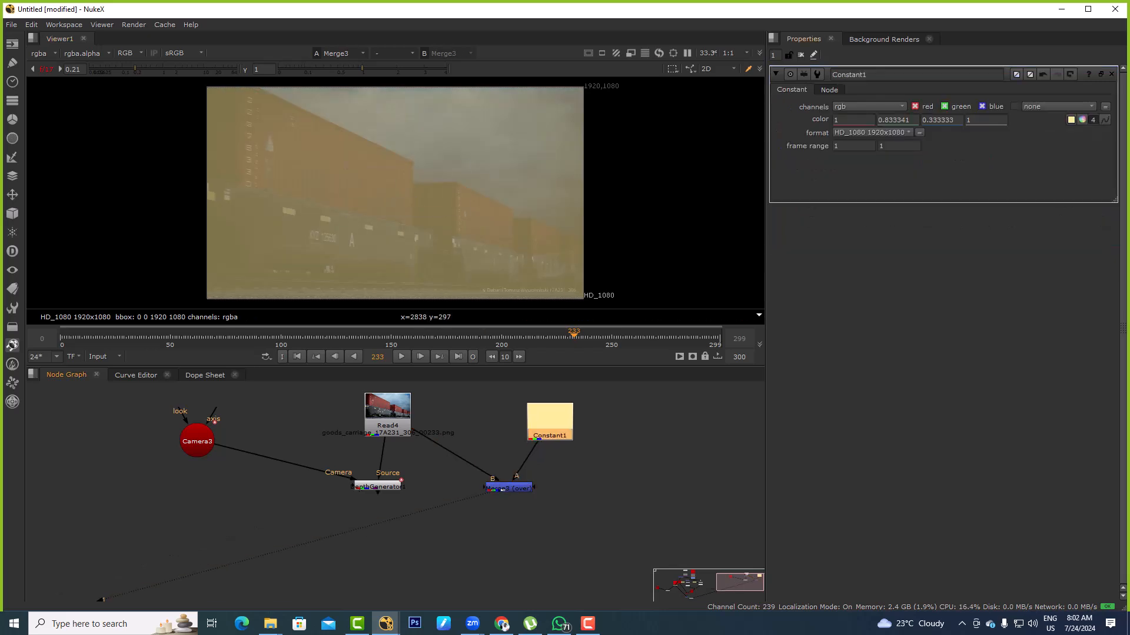
click(858, 107)
click(841, 31)
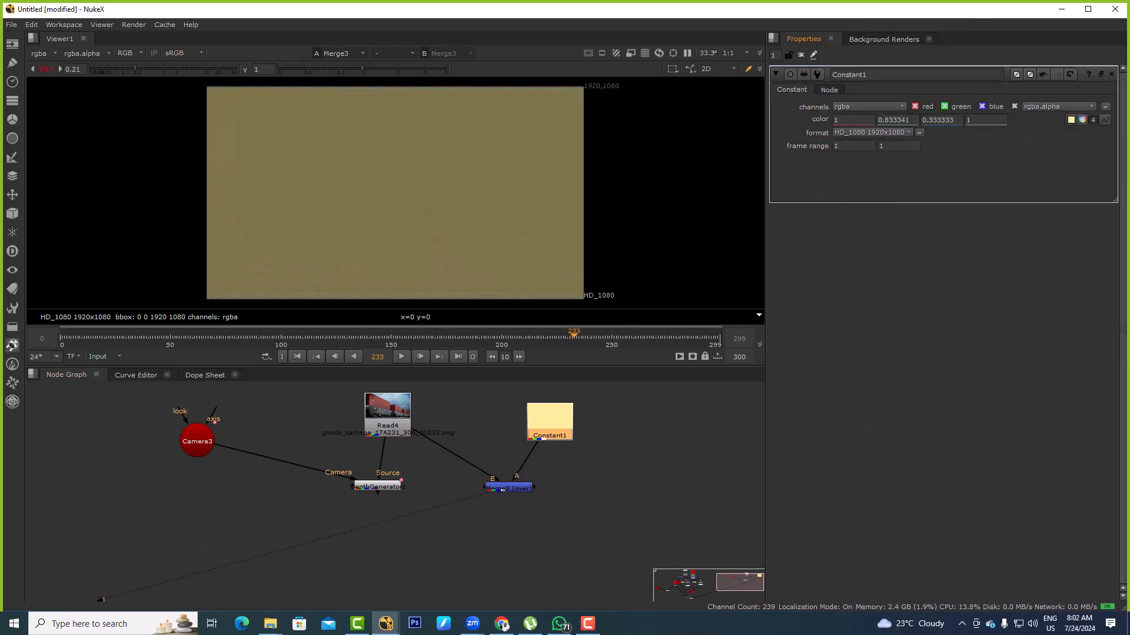
View the DepthGenerator's depth layer and align its node directly below the train Read
click(377, 487)
key(1)
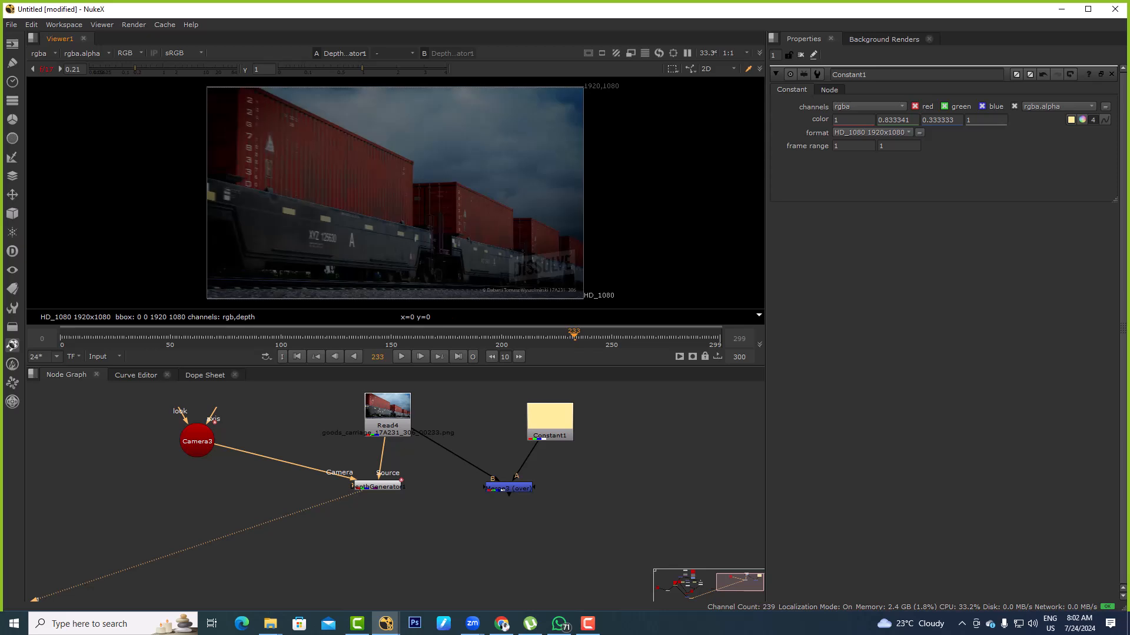
click(41, 53)
click(53, 114)
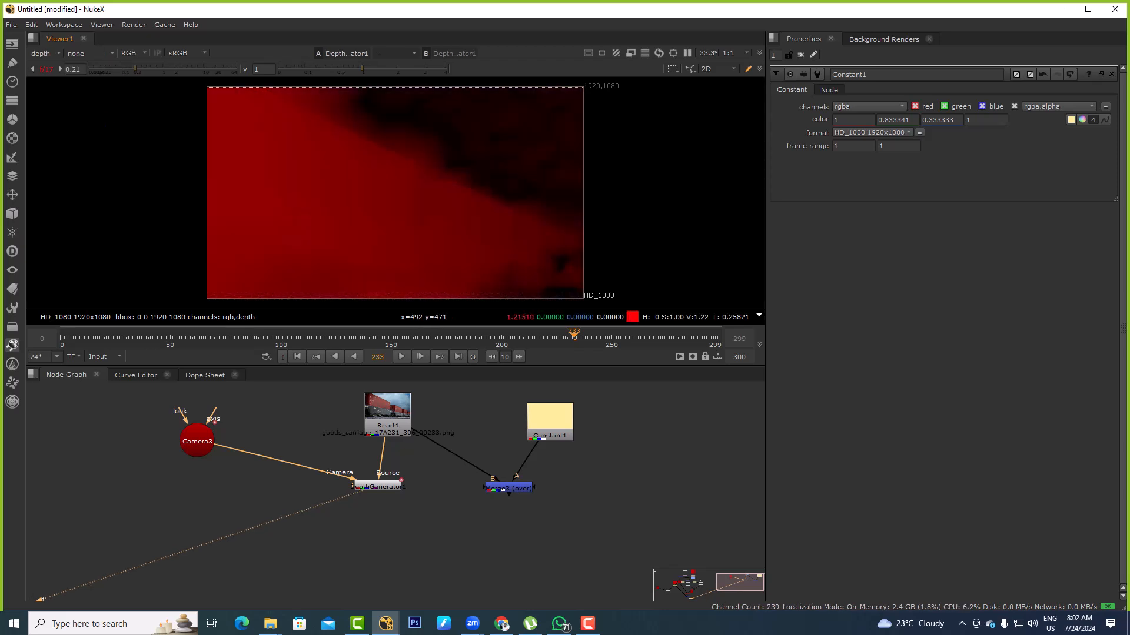
drag(377, 486, 388, 474)
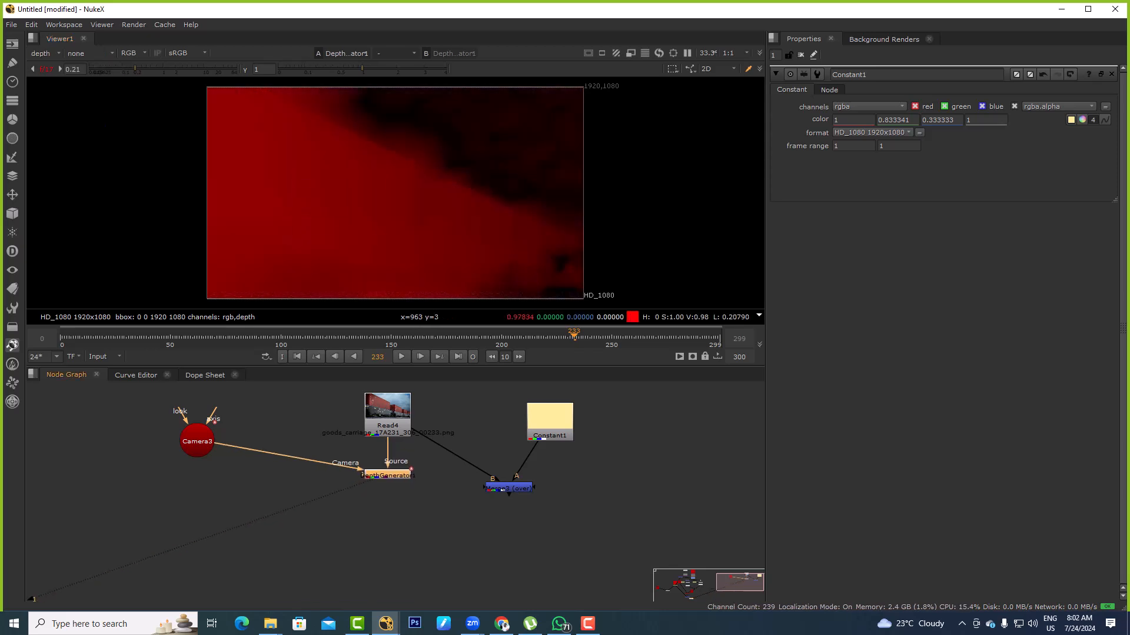
click(333, 502)
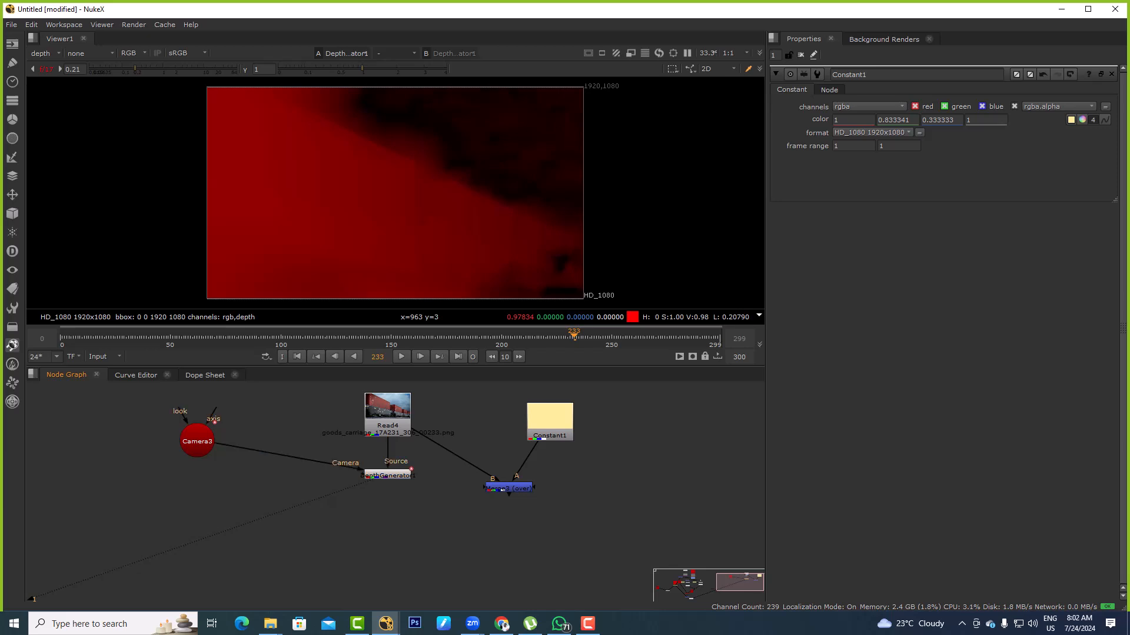
key(g)
key(ctrl+z)
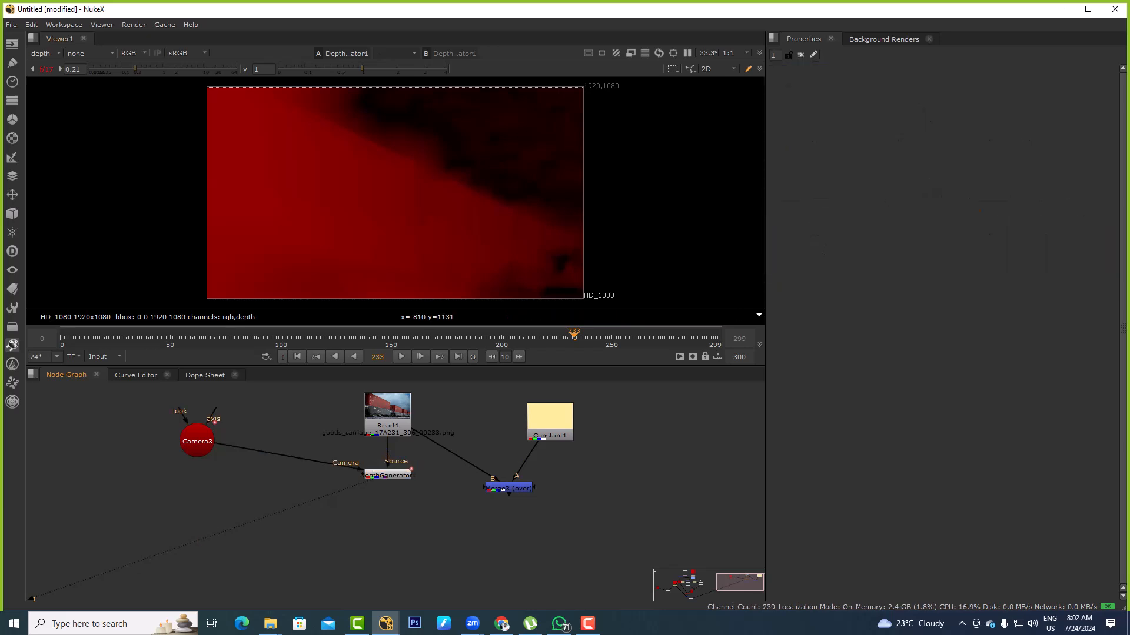
Add a Grade node after the DepthGenerator, set its channels to depth and enable white clamp
click(46, 54)
click(382, 485)
click(386, 475)
double_click(387, 475)
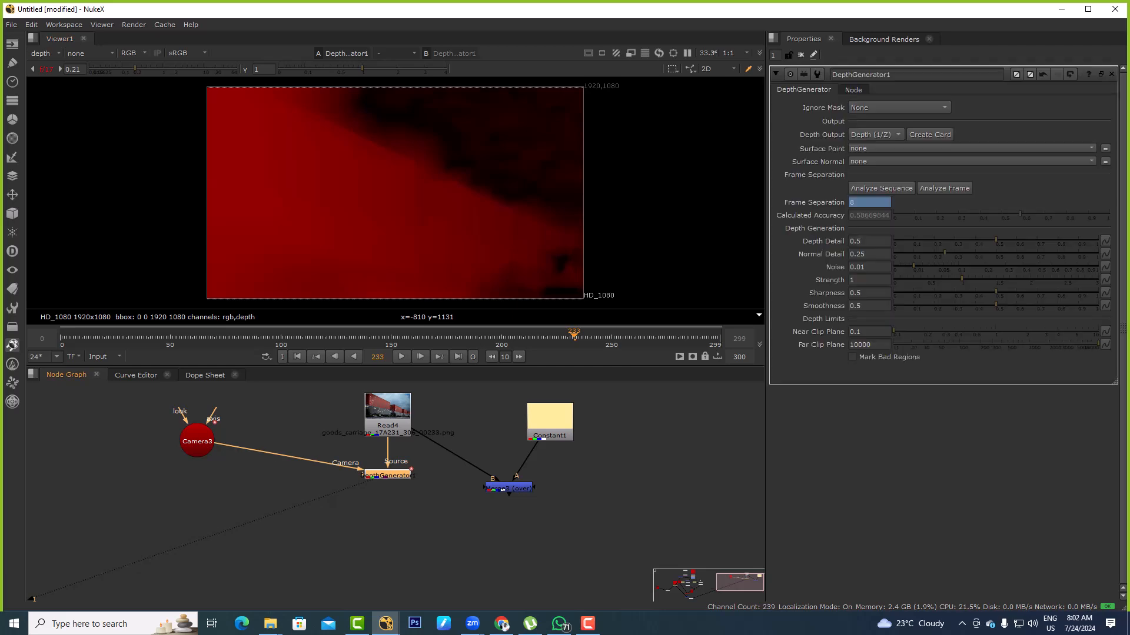
key(g)
click(868, 106)
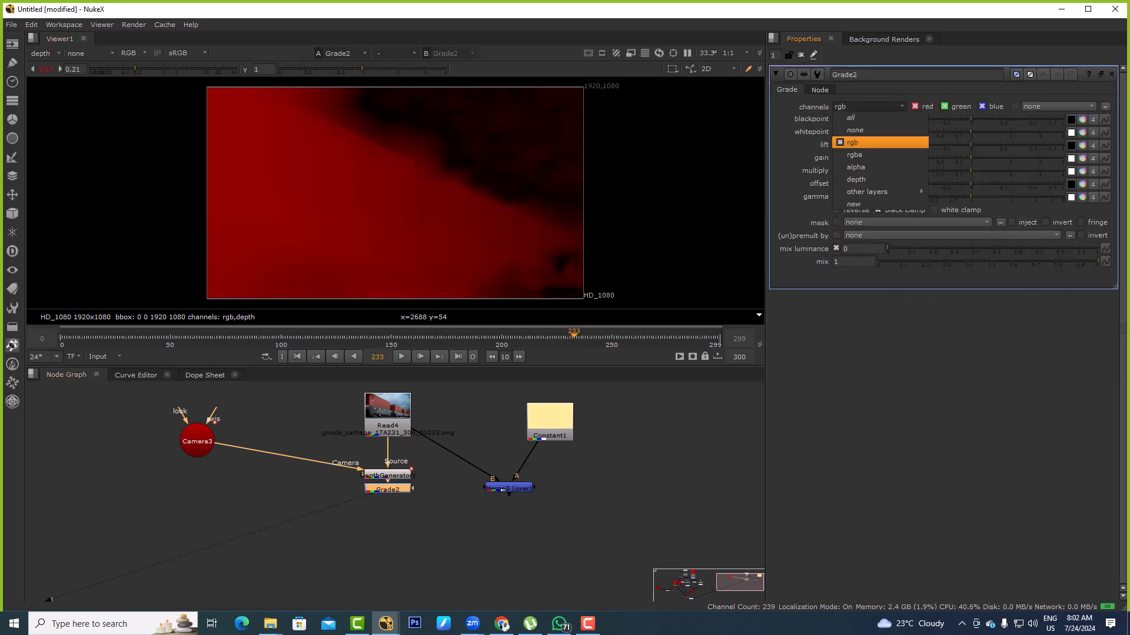
click(856, 179)
click(934, 210)
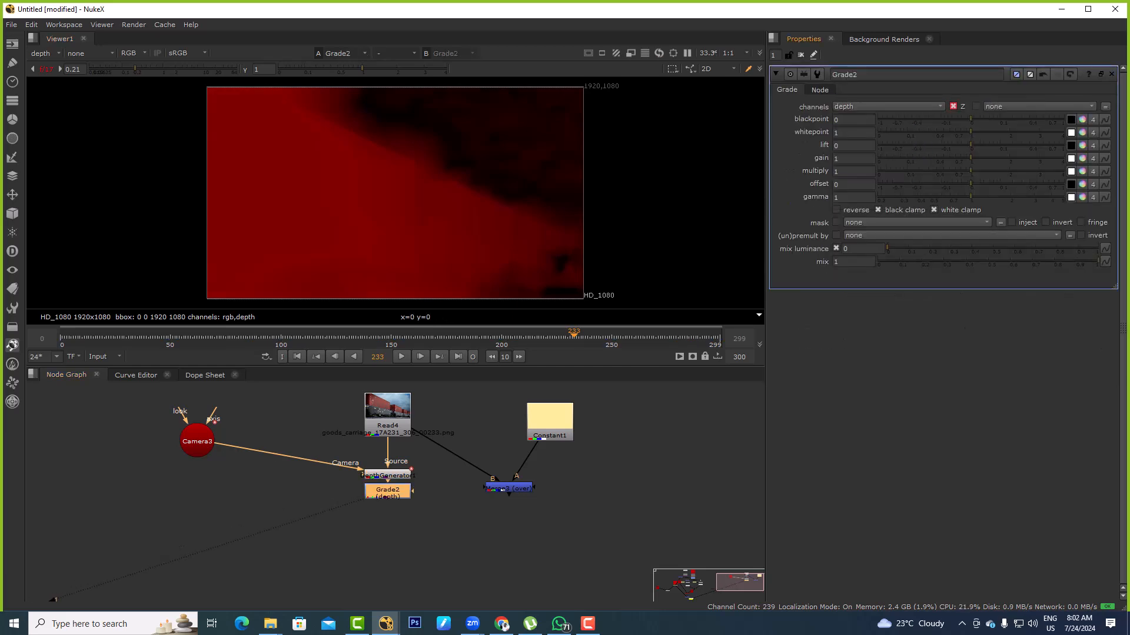
Set the depth Grade's whitepoint to 1.28 and its gamma to 0.33
mouse_move(970, 133)
mouse_down()
mouse_move(960, 132)
mouse_move(992, 132)
mouse_up()
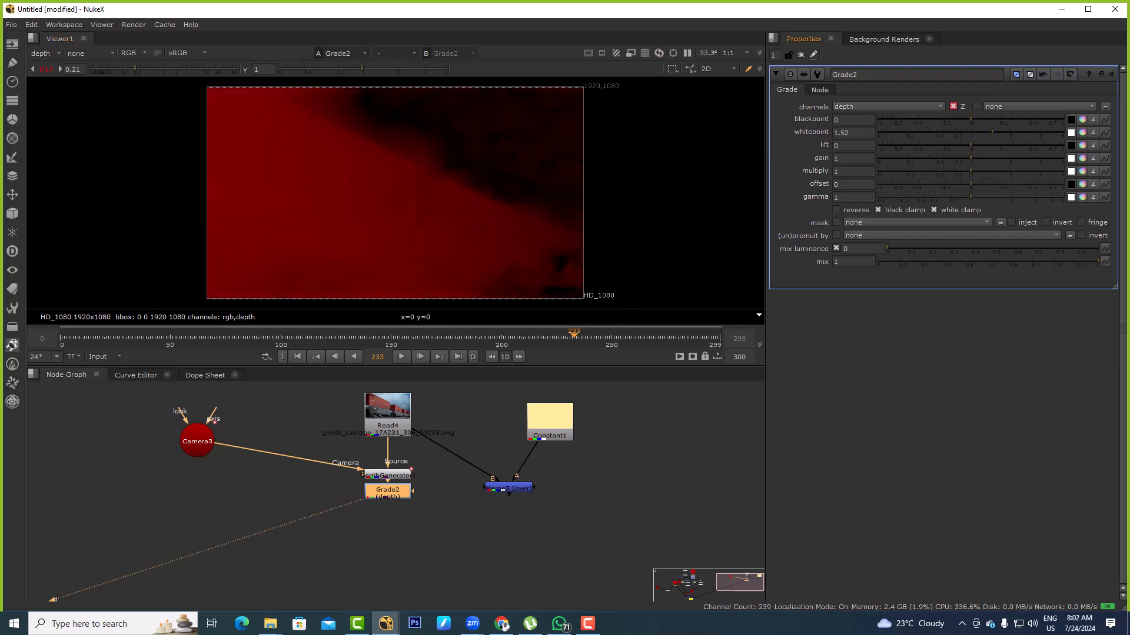
drag(971, 197, 904, 197)
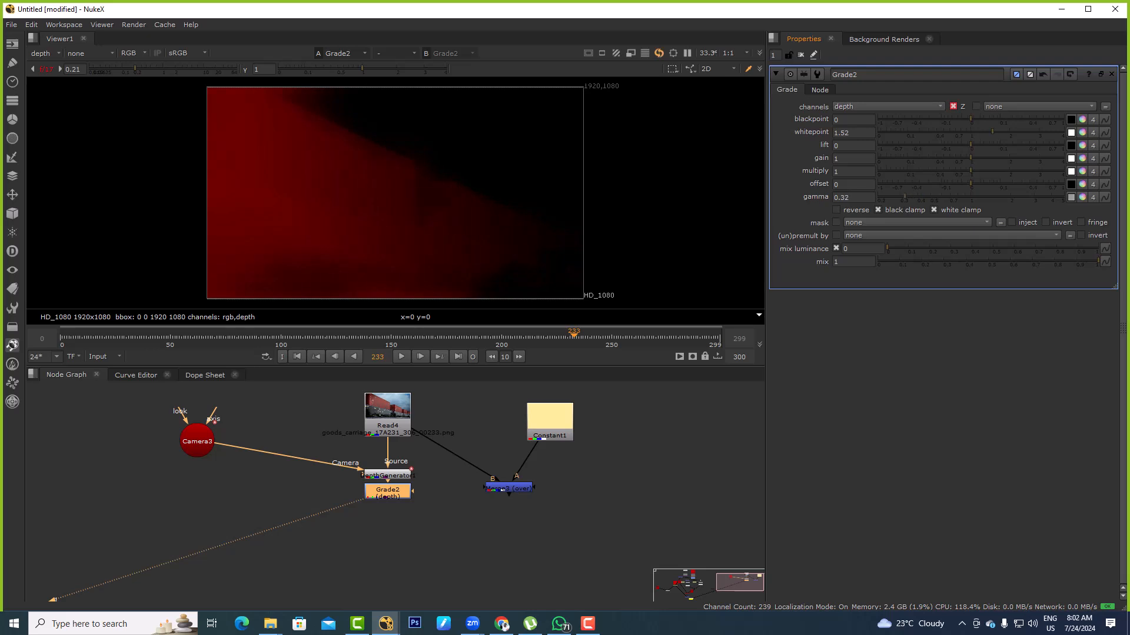
mouse_move(992, 132)
mouse_down()
mouse_move(1013, 132)
mouse_move(973, 132)
mouse_up()
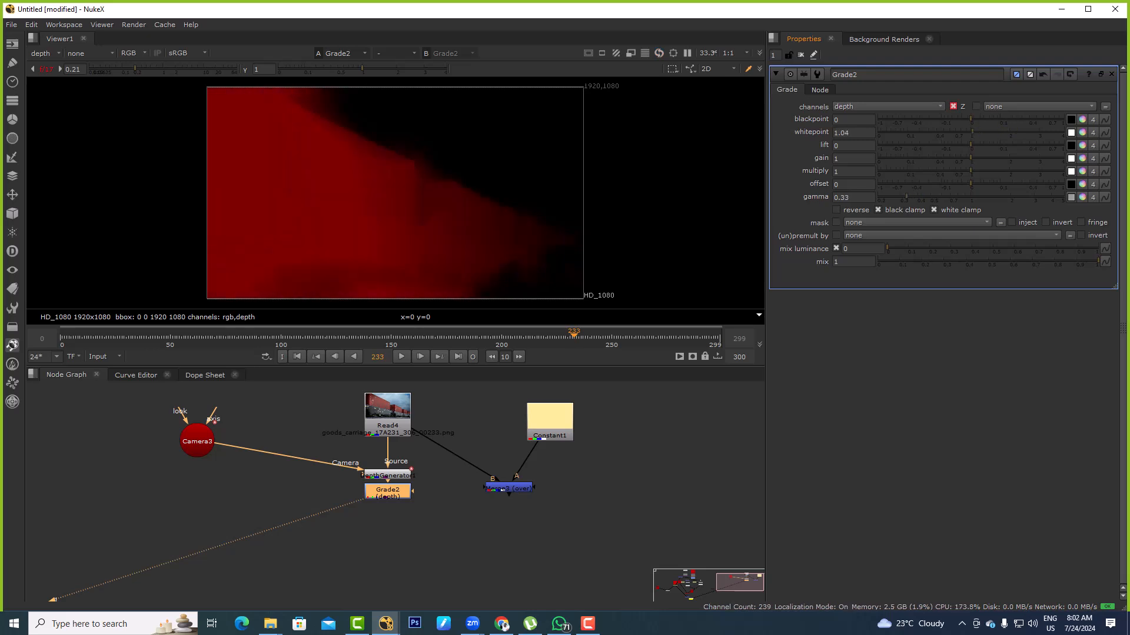
Compare the Merge output with the graded depth in the viewer
click(508, 488)
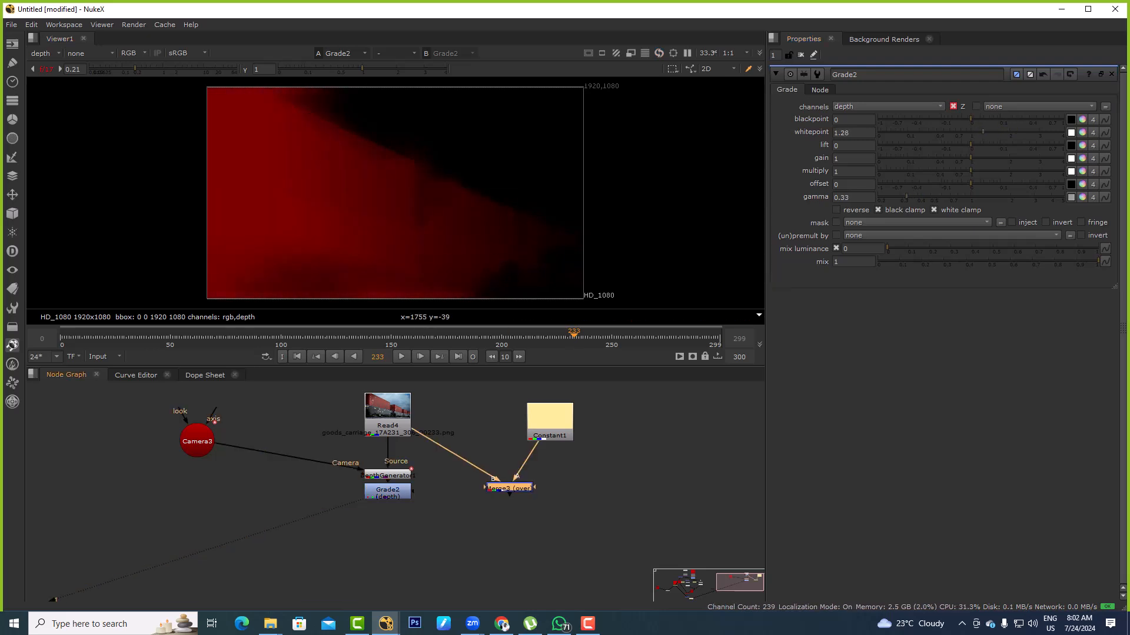
key(1)
click(387, 490)
key(1)
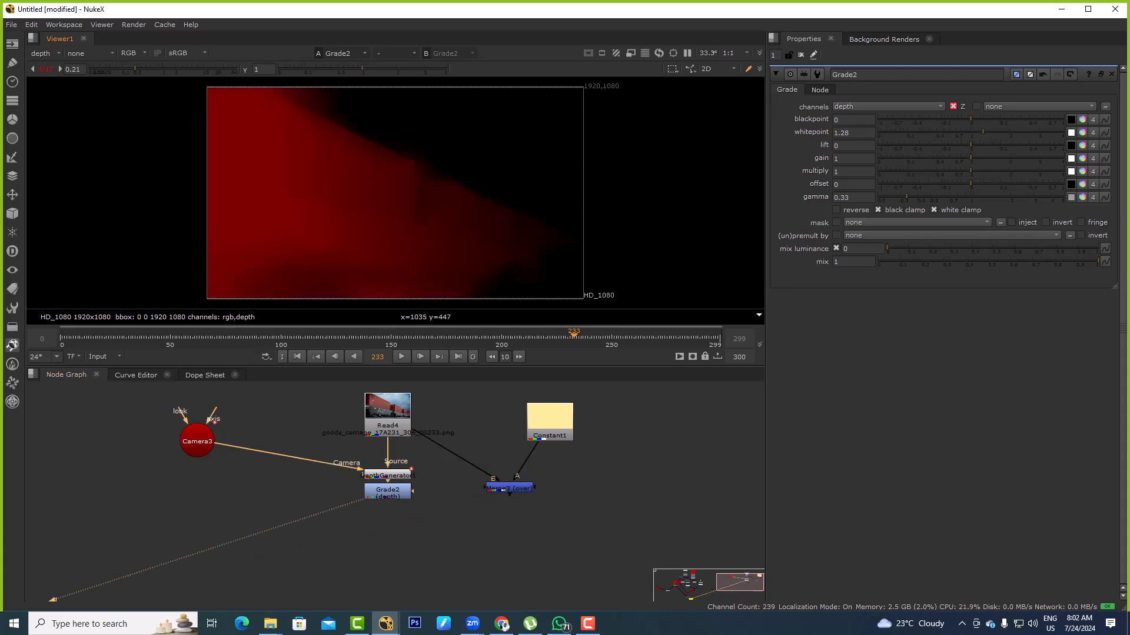
Add a Shuffle after the depth Grade, set its first input to depth, and view the rgba result
click(391, 491)
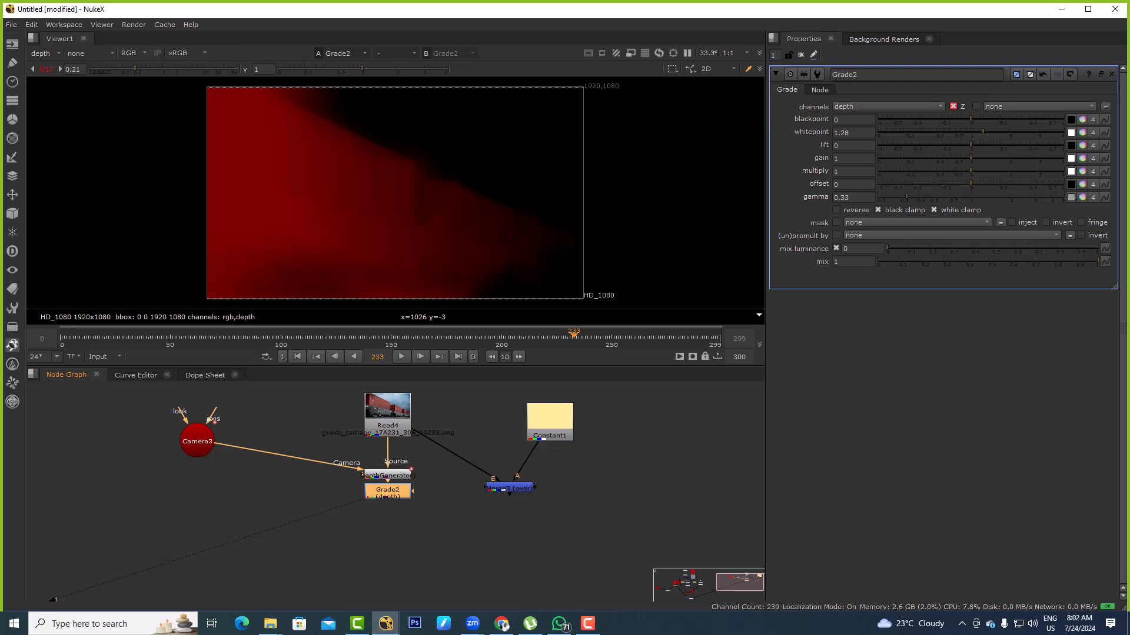
text(xShuffle)
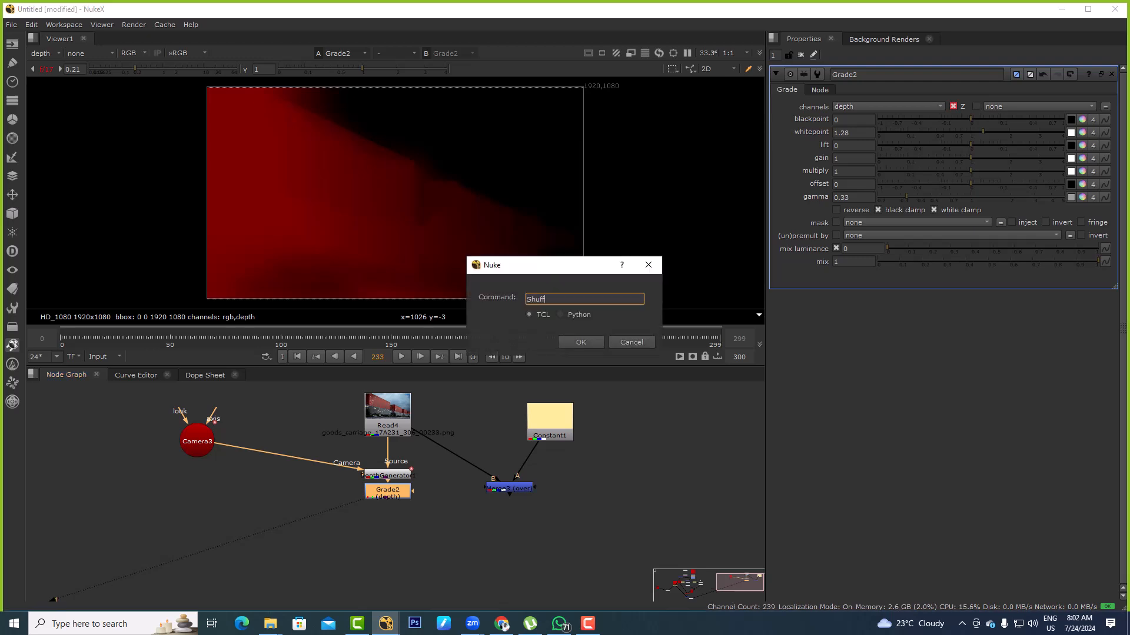
key(Return)
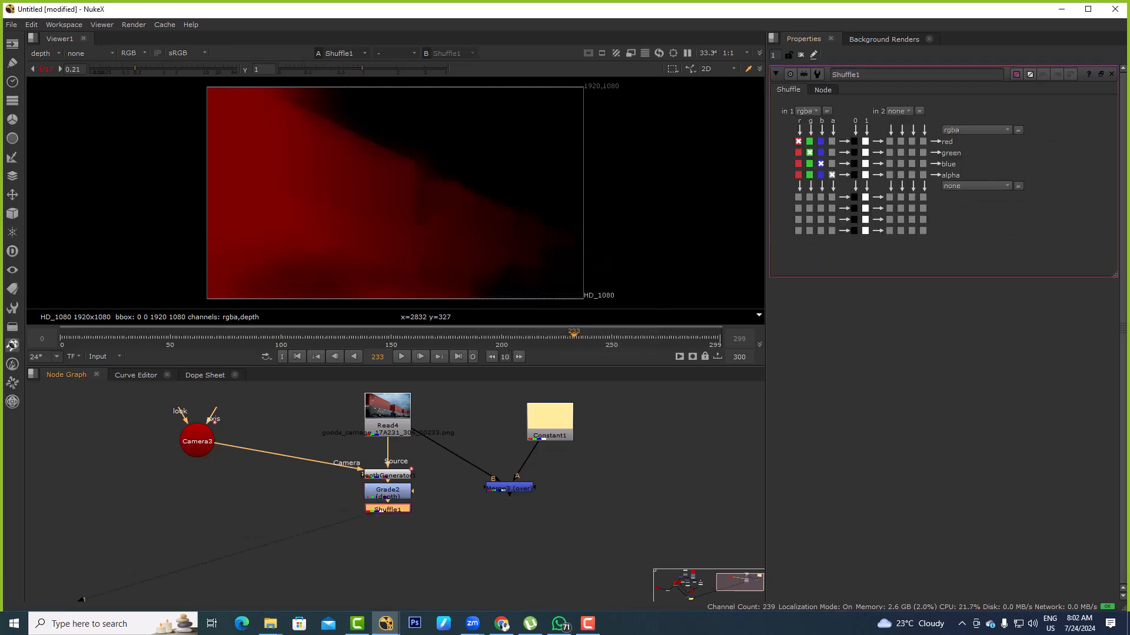
click(807, 111)
click(818, 172)
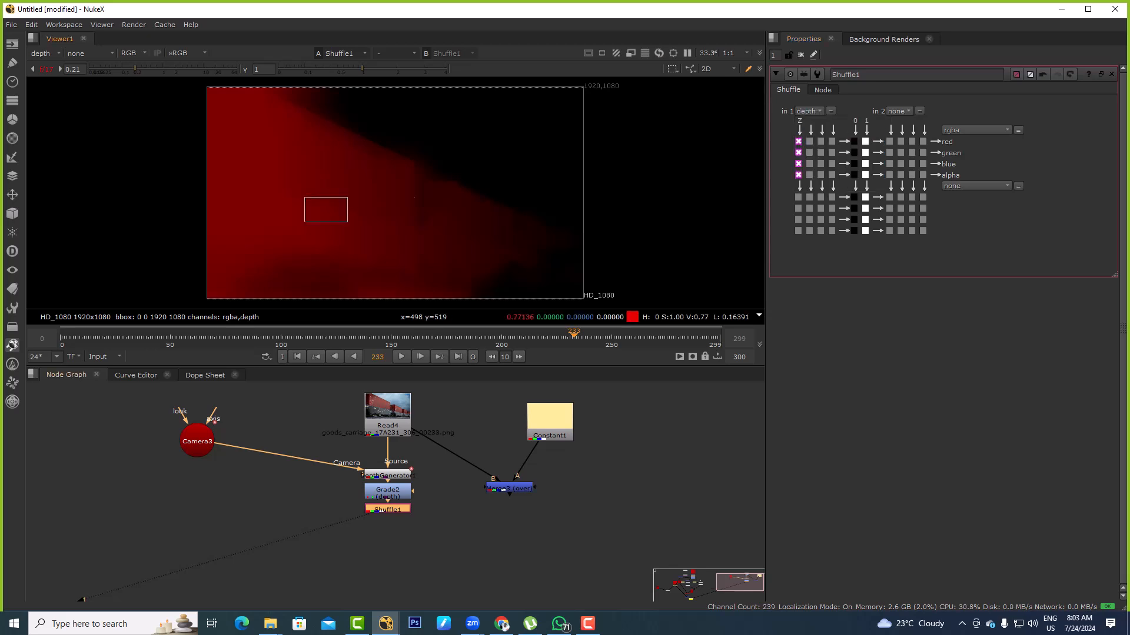
click(46, 53)
drag(432, 199, 433, 200)
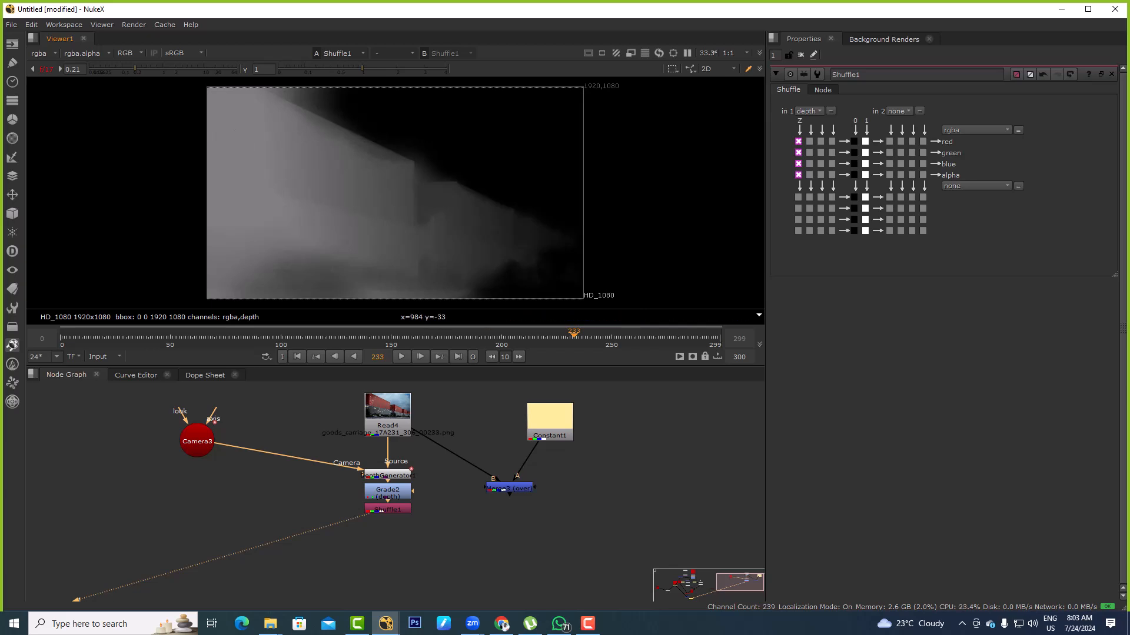
Add a luminance Keyer after the Shuffle and set its range B point to about 0.66
key(Tab)
text(keyre)
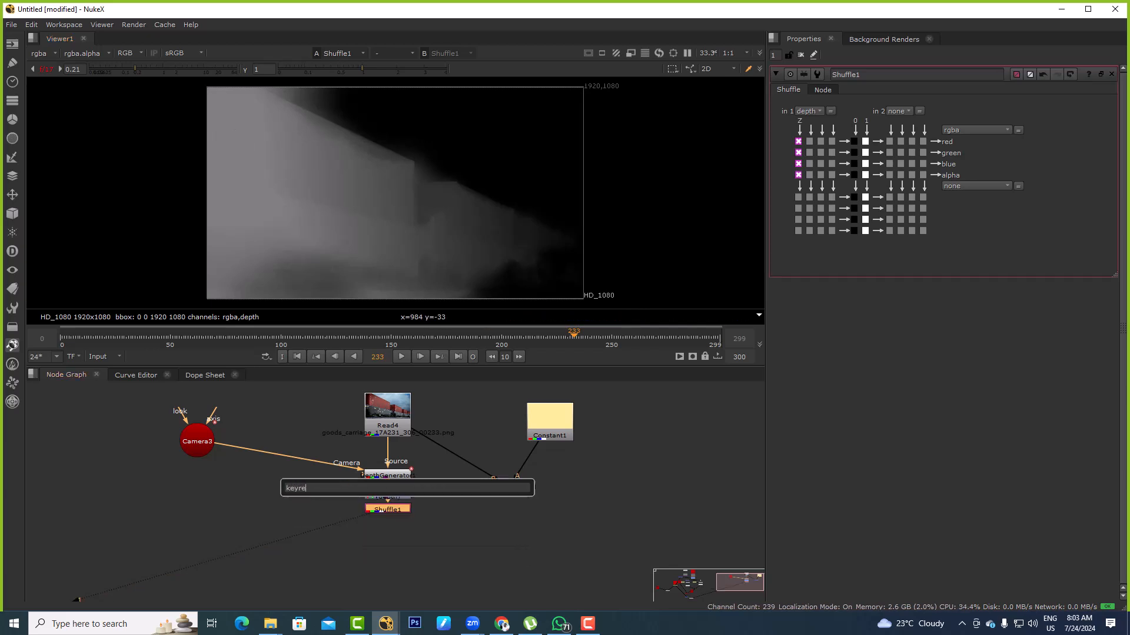
key(BackSpace)
key(Return)
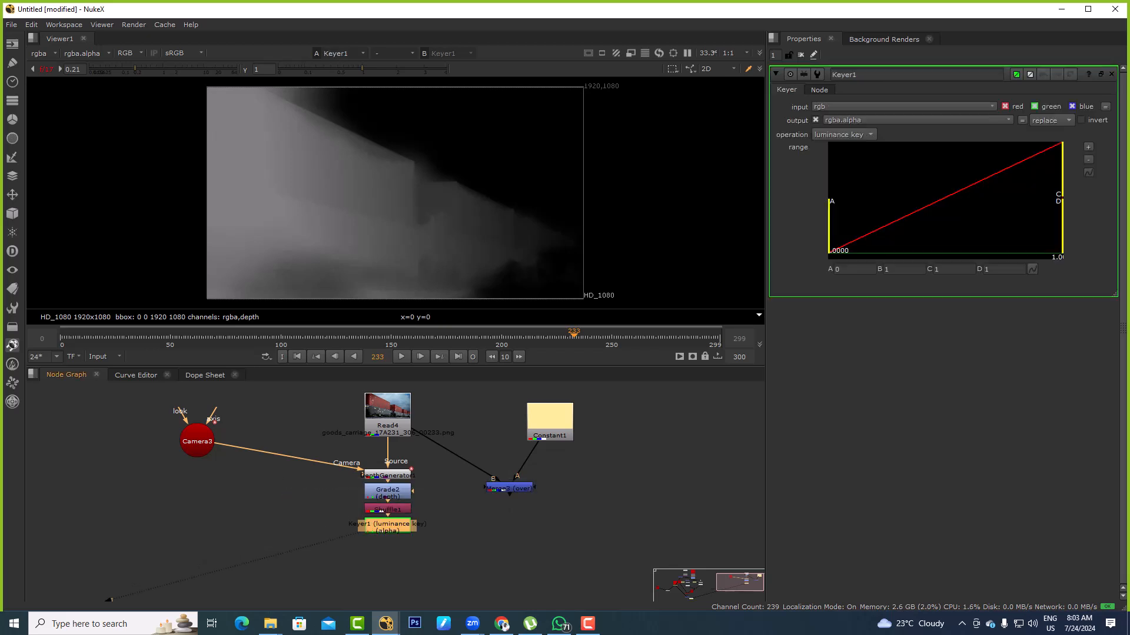
mouse_move(830, 229)
mouse_down()
mouse_move(923, 229)
mouse_move(830, 229)
mouse_up()
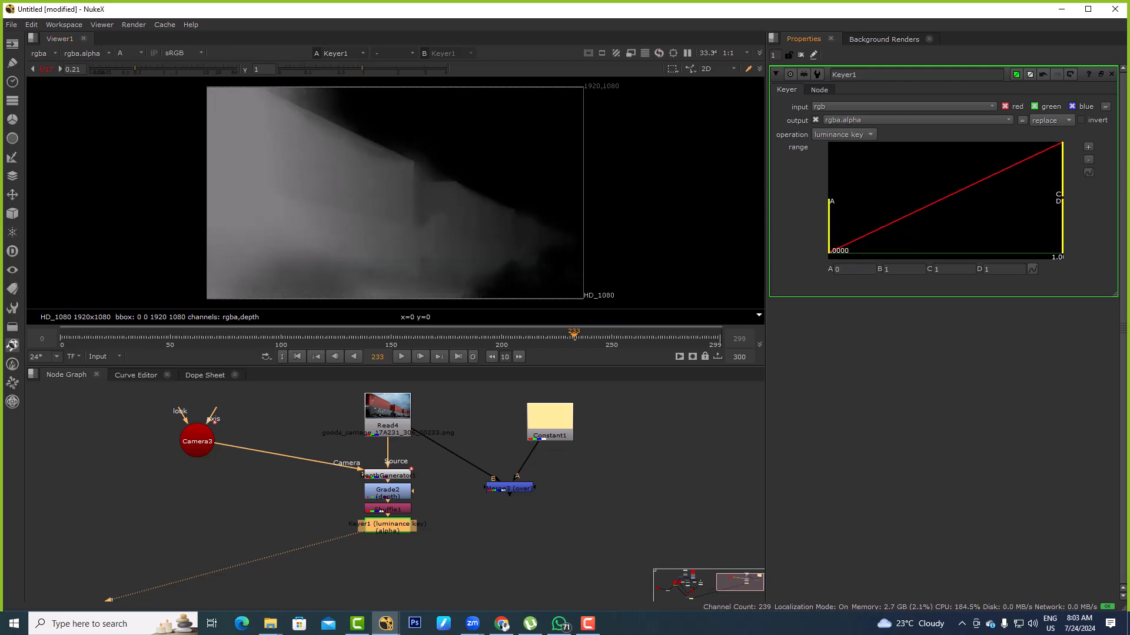
drag(1062, 170, 1019, 171)
View the Merge, connect the Keyer to its mask input, and set the Keyer's range B point to about 0.205
key(1)
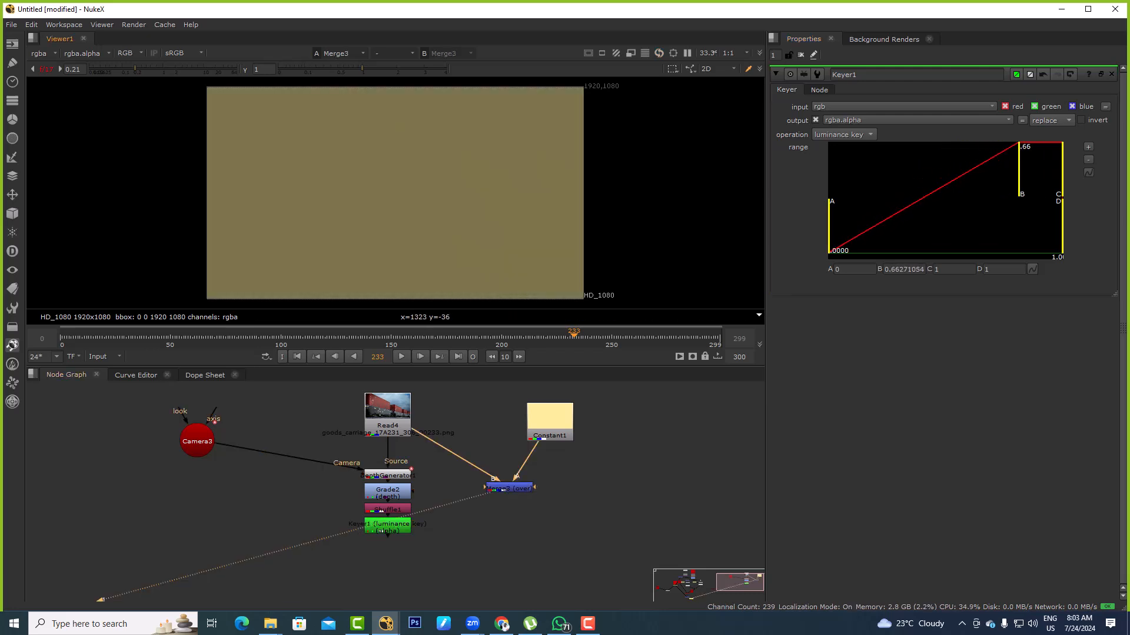
drag(447, 551, 388, 525)
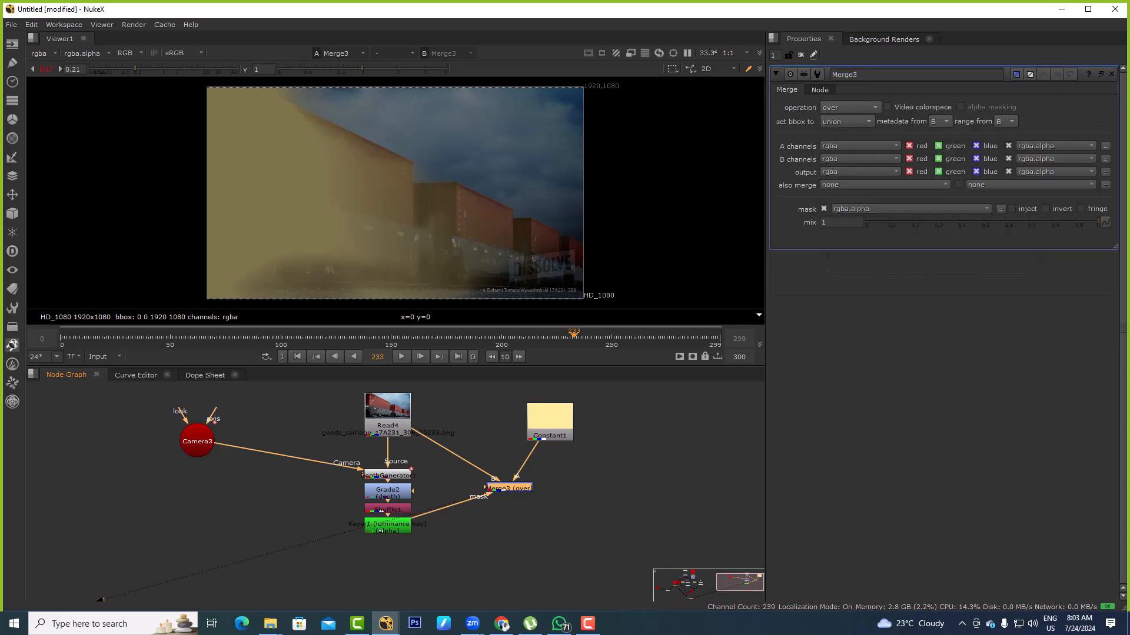
click(385, 526)
drag(1016, 171, 934, 171)
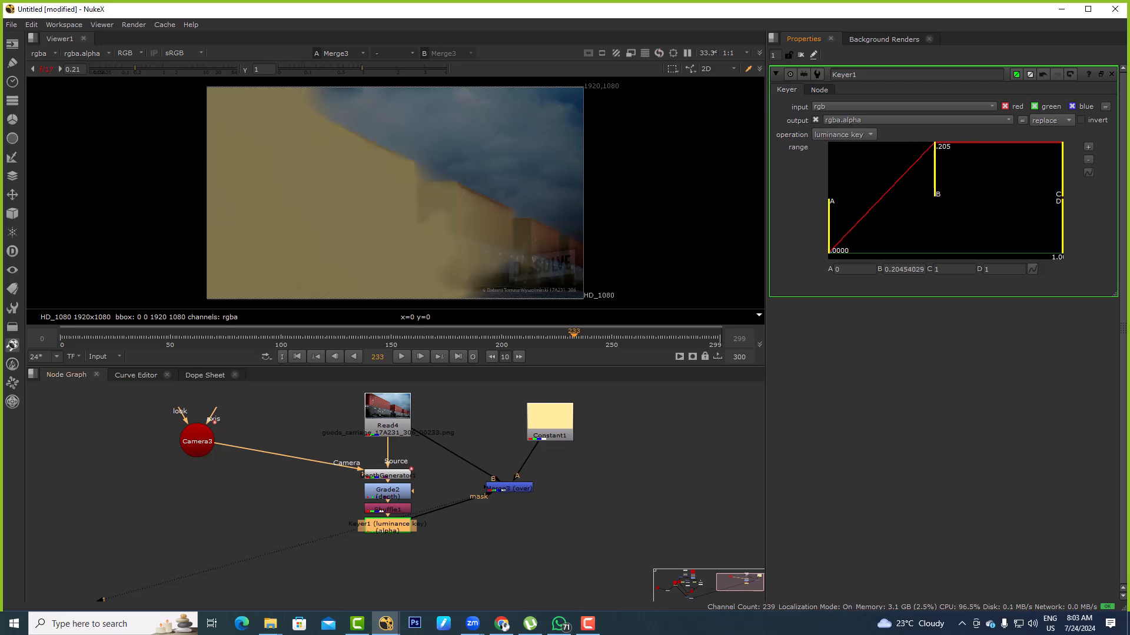
Set the DepthGenerator's Depth Detail to 1 and inspect the container edges in the Merge result
double_click(387, 476)
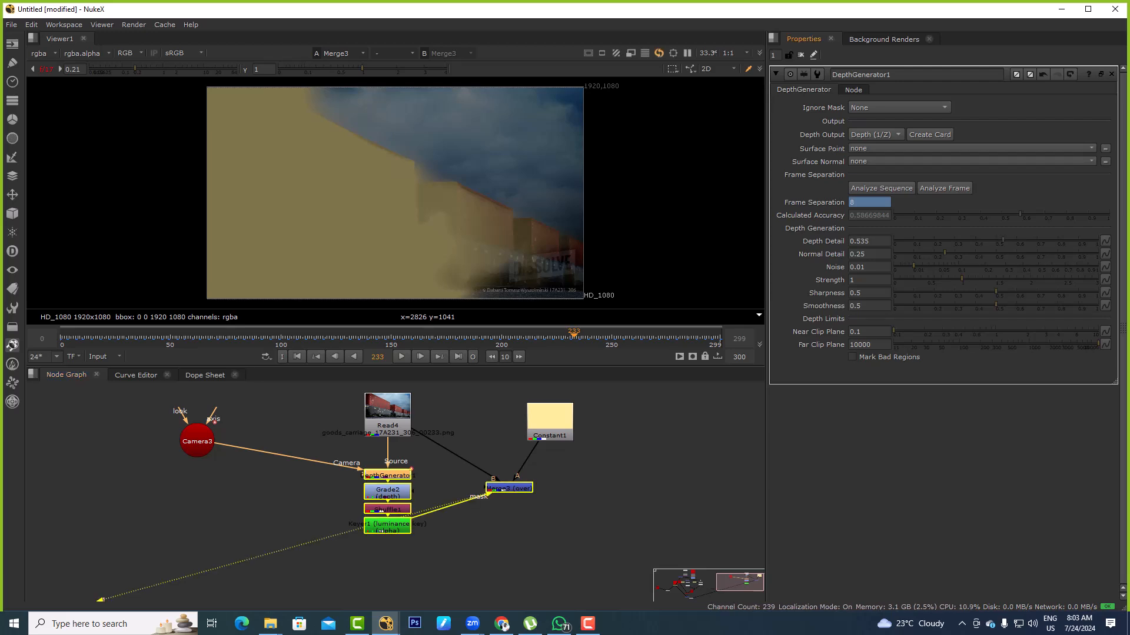
scroll(426, 203, up, 5)
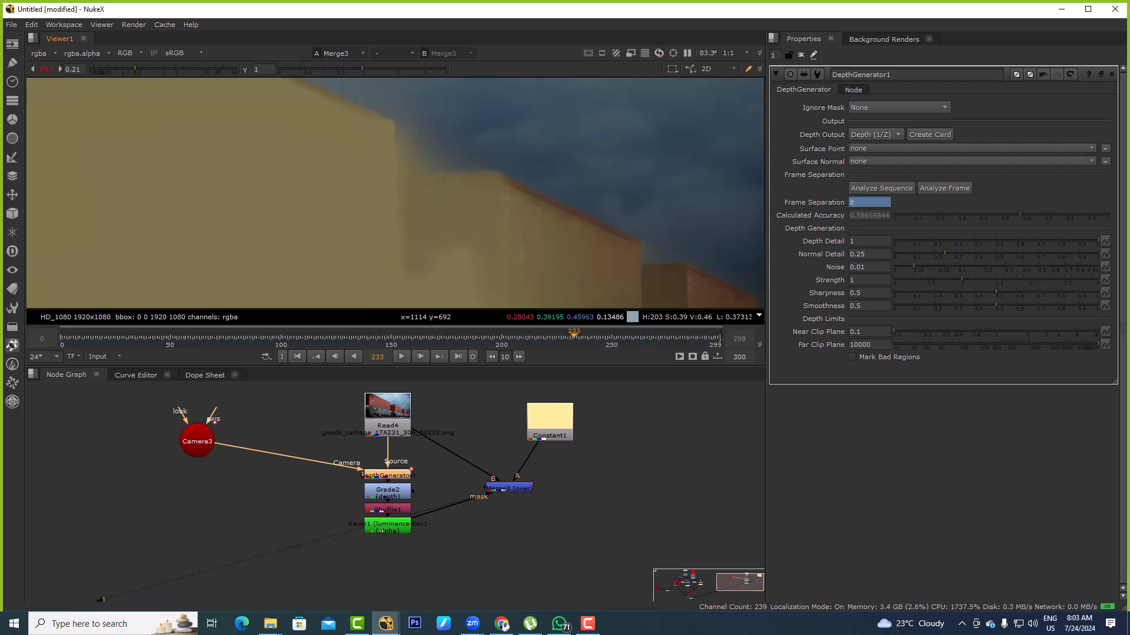
scroll(454, 208, down, 5)
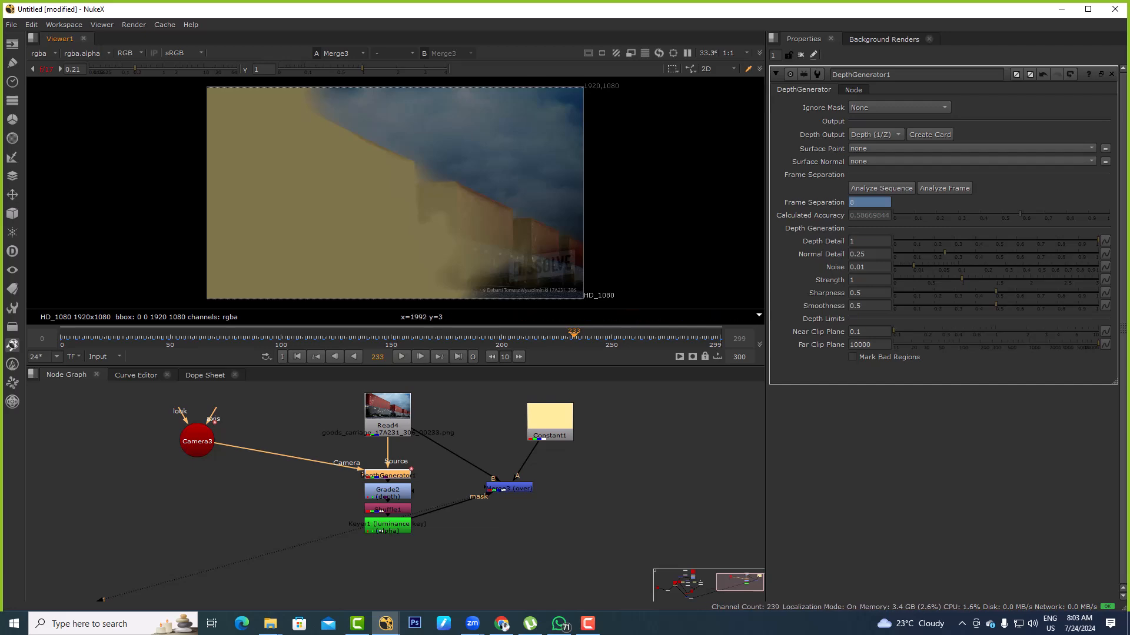
Switch to File Explorer and open the PROJECTS\AMARAVATHI\005_Assect folder on the PROJECTS (F:) drive
key(alt+Tab)
key(alt+Tab)
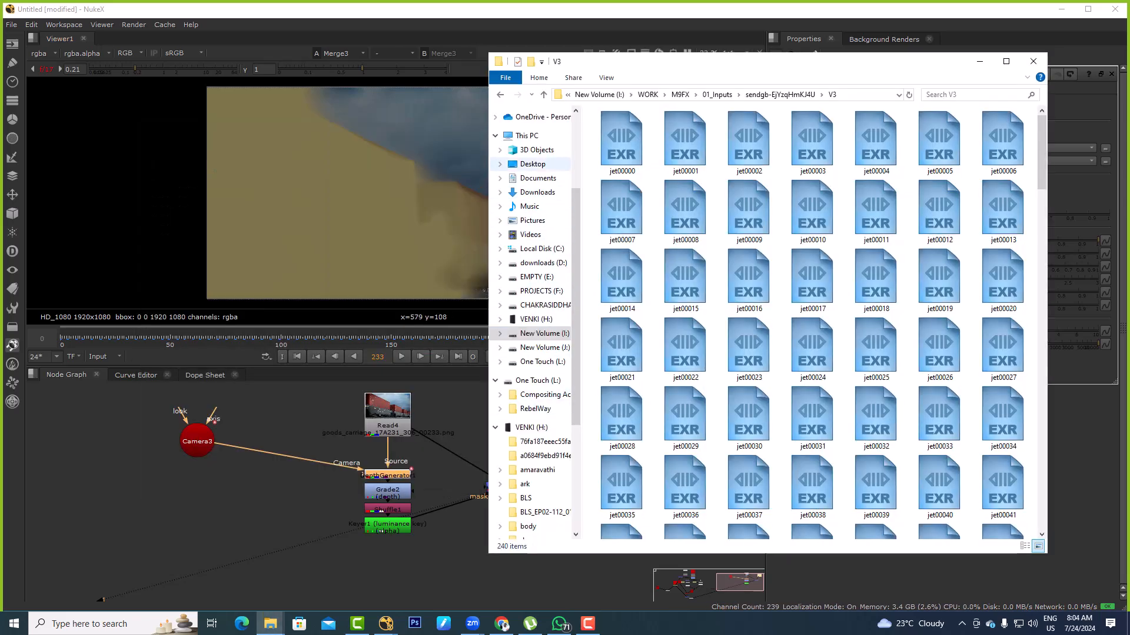
click(527, 135)
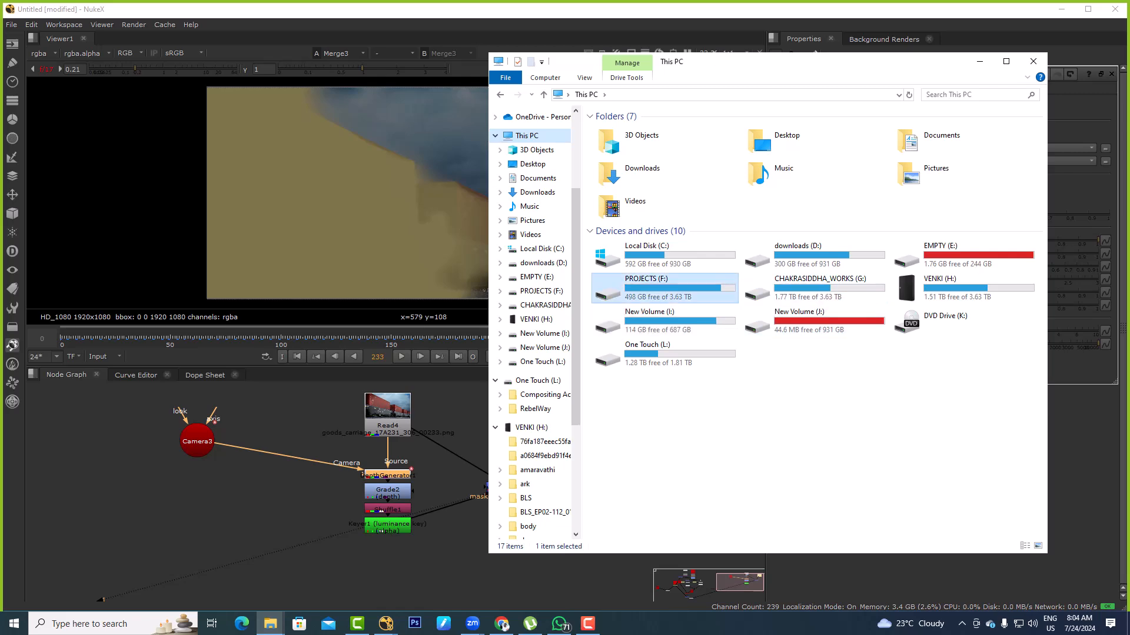
double_click(664, 287)
double_click(641, 154)
key(s)
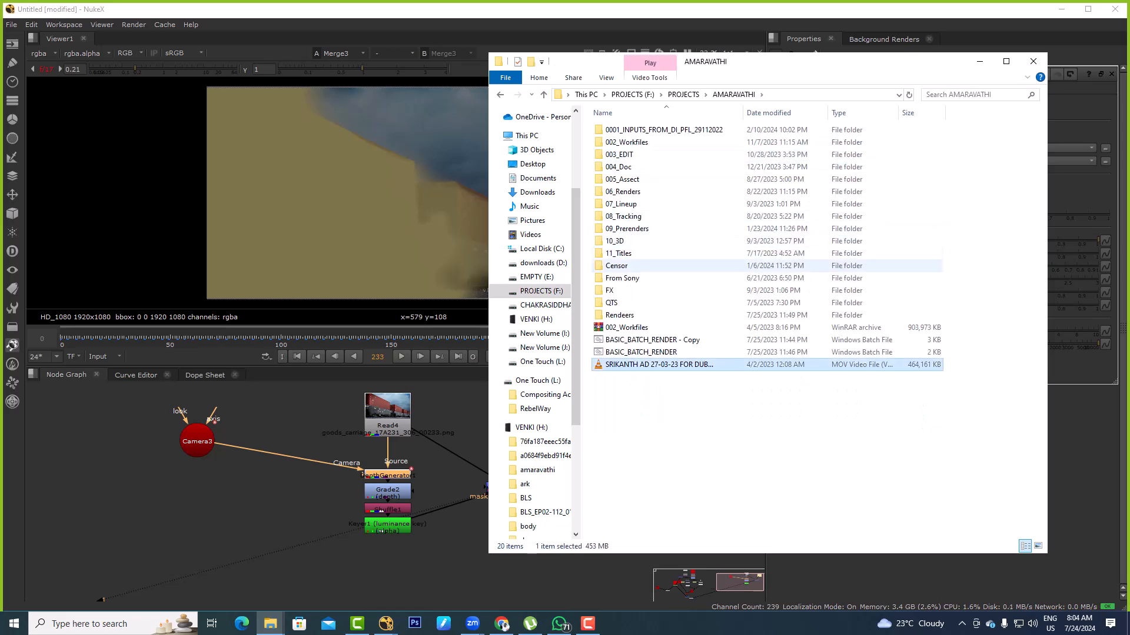
double_click(641, 180)
click(641, 179)
key(s)
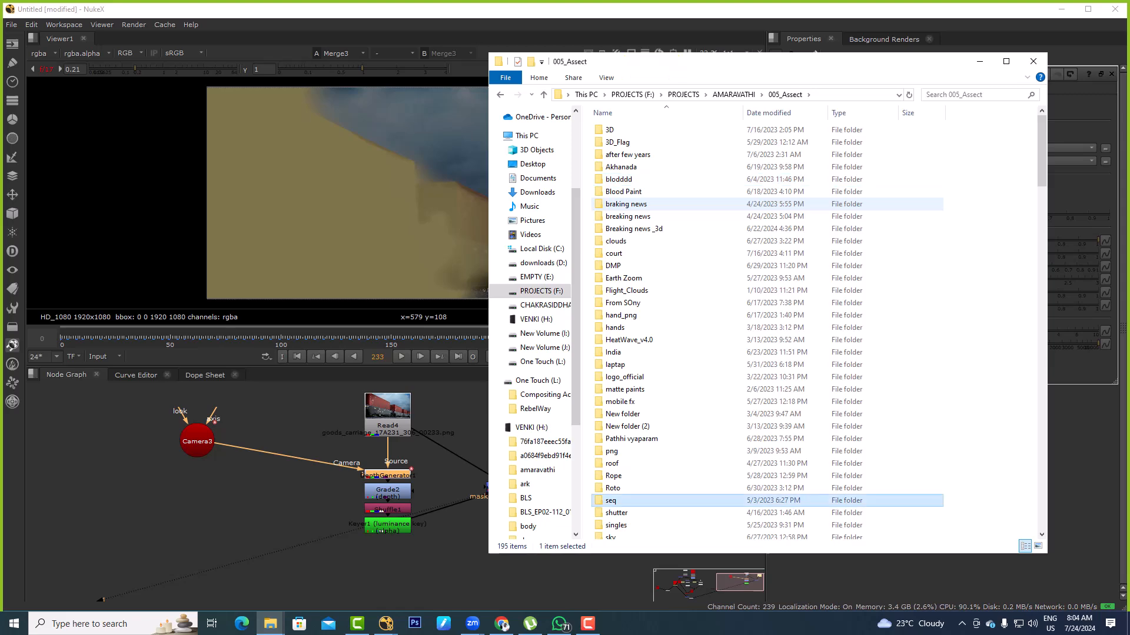
Open the ActionEssentialsDisc1A folder inside STOCK\Video Copilot
scroll(641, 338, down, 3)
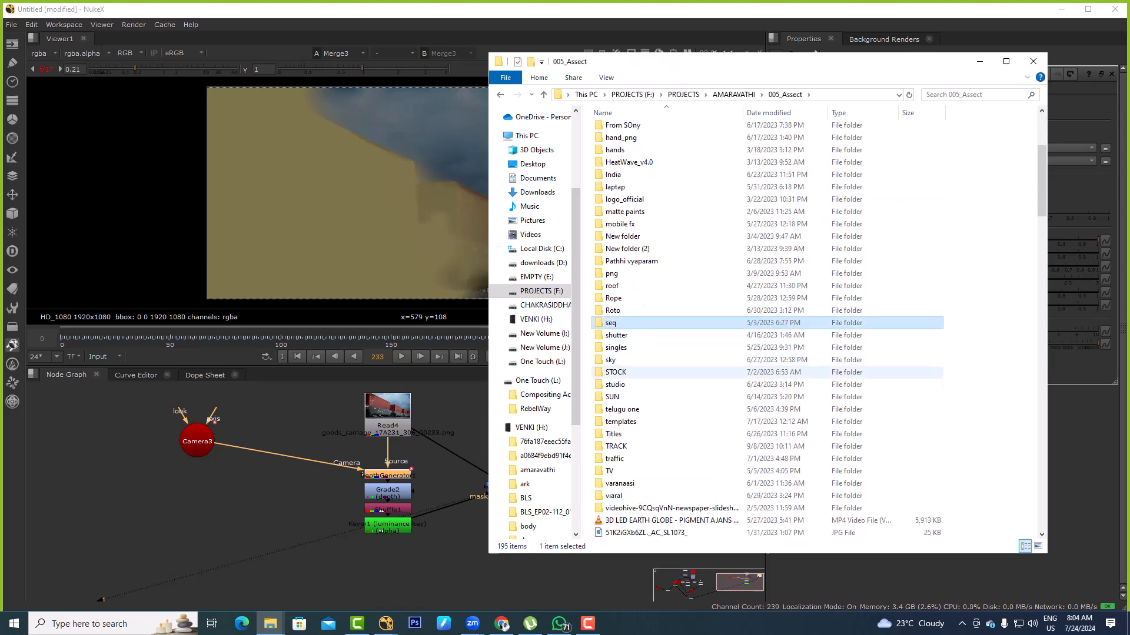
click(642, 372)
double_click(641, 372)
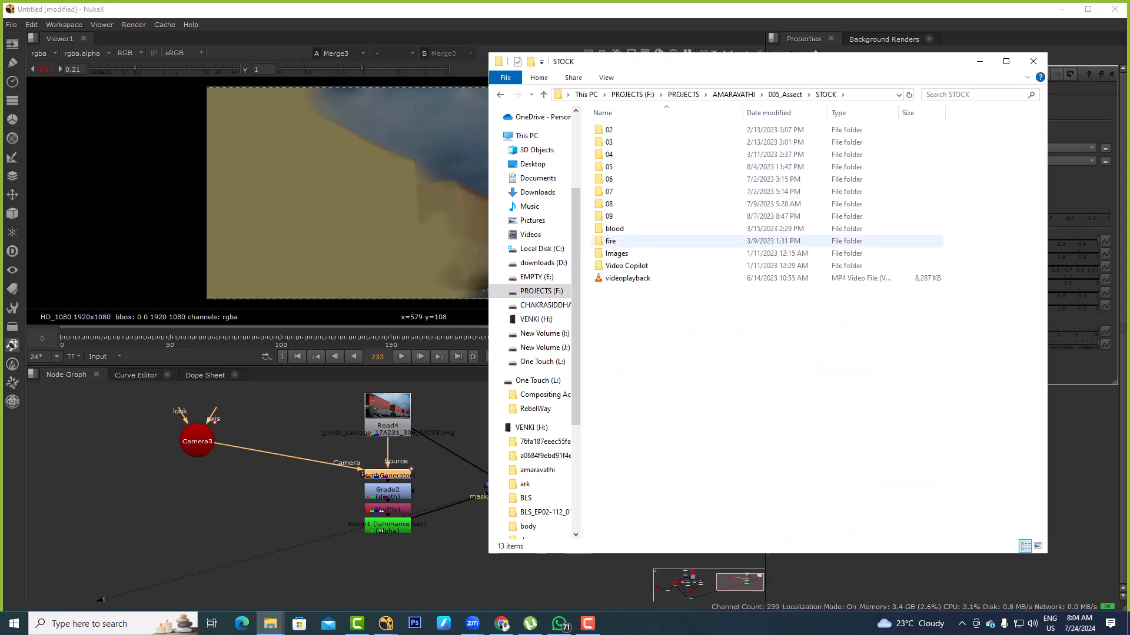
click(641, 266)
double_click(641, 266)
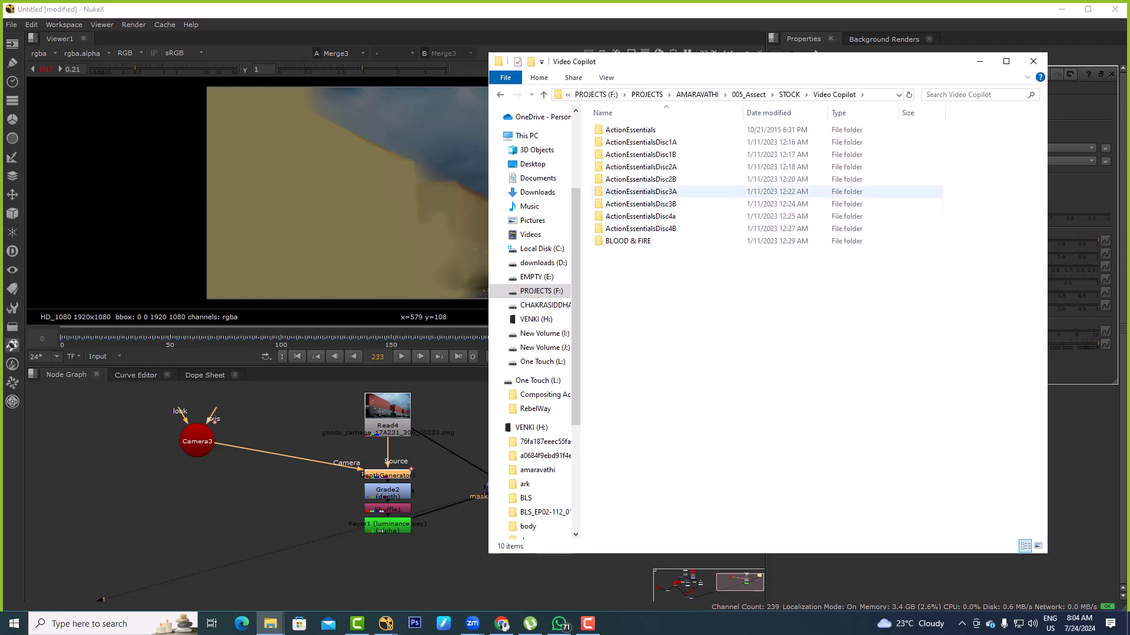
key(BackSpace)
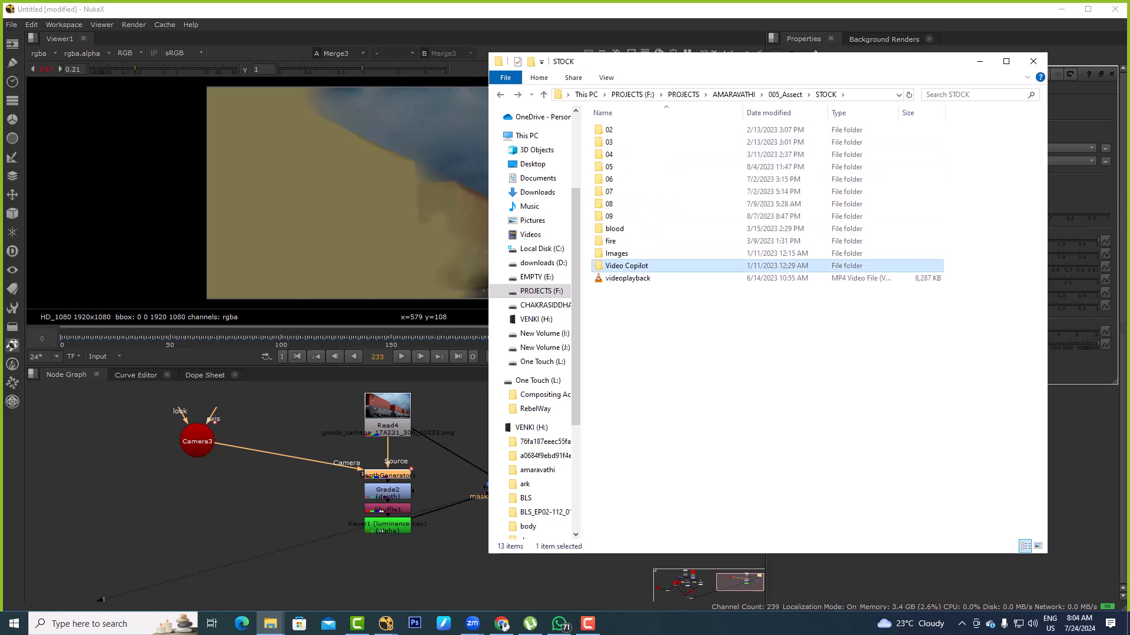
double_click(627, 266)
click(641, 142)
double_click(641, 142)
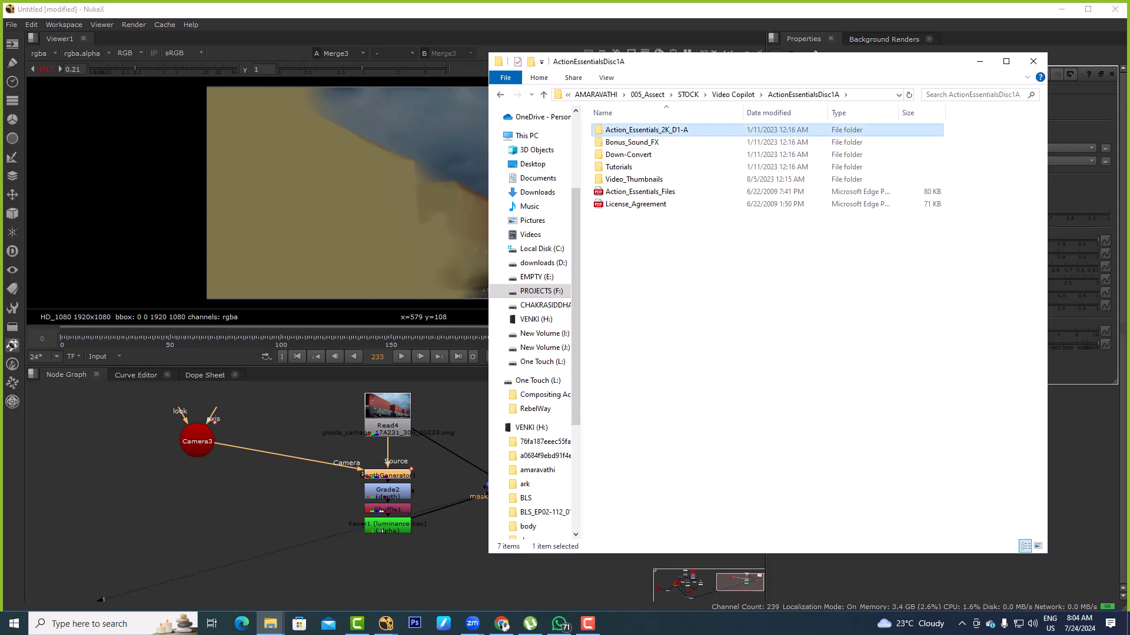
Browse the ActionEssentialsDisc1A folder's contents and open its Video_Thumbnails folder
double_click(631, 129)
key(BackSpace)
key(BackSpace)
double_click(631, 129)
key(BackSpace)
double_click(636, 141)
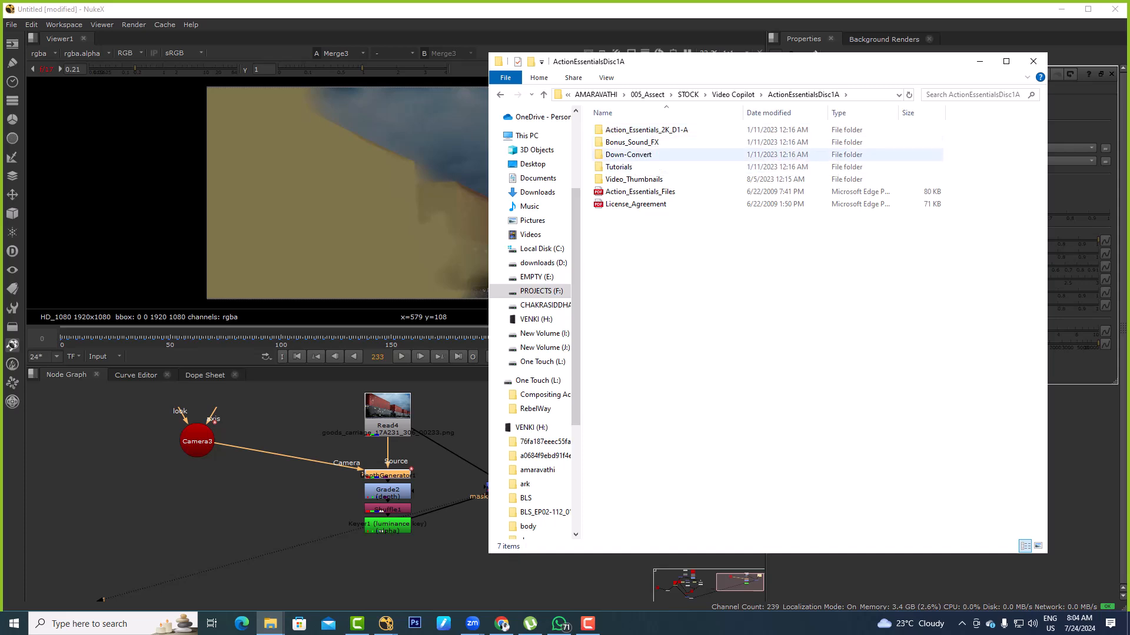
click(634, 180)
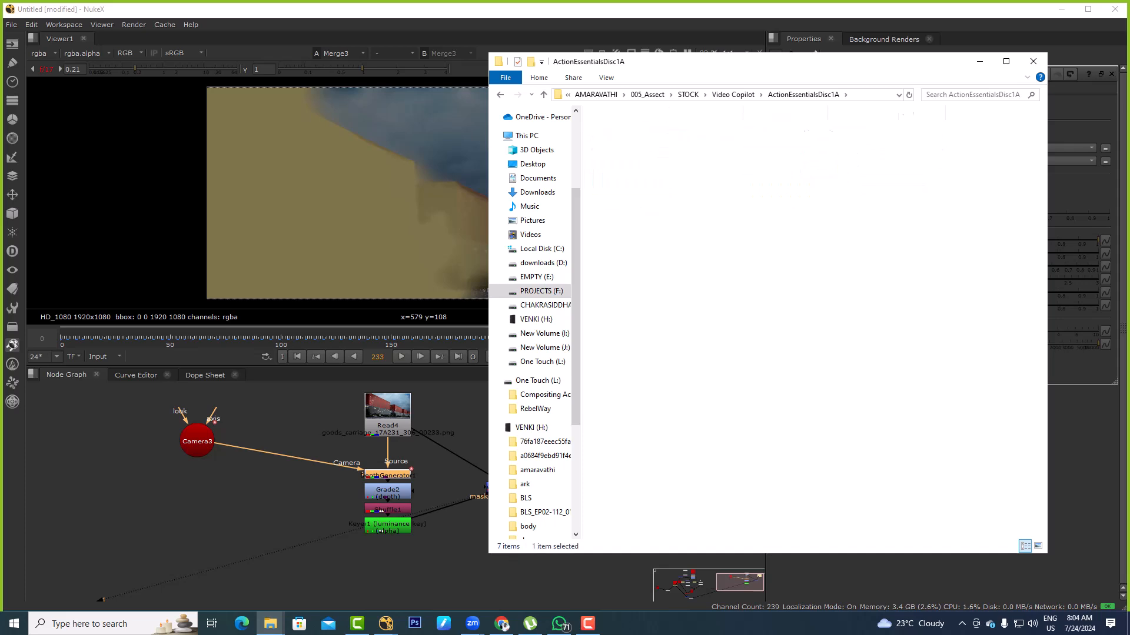
key(Return)
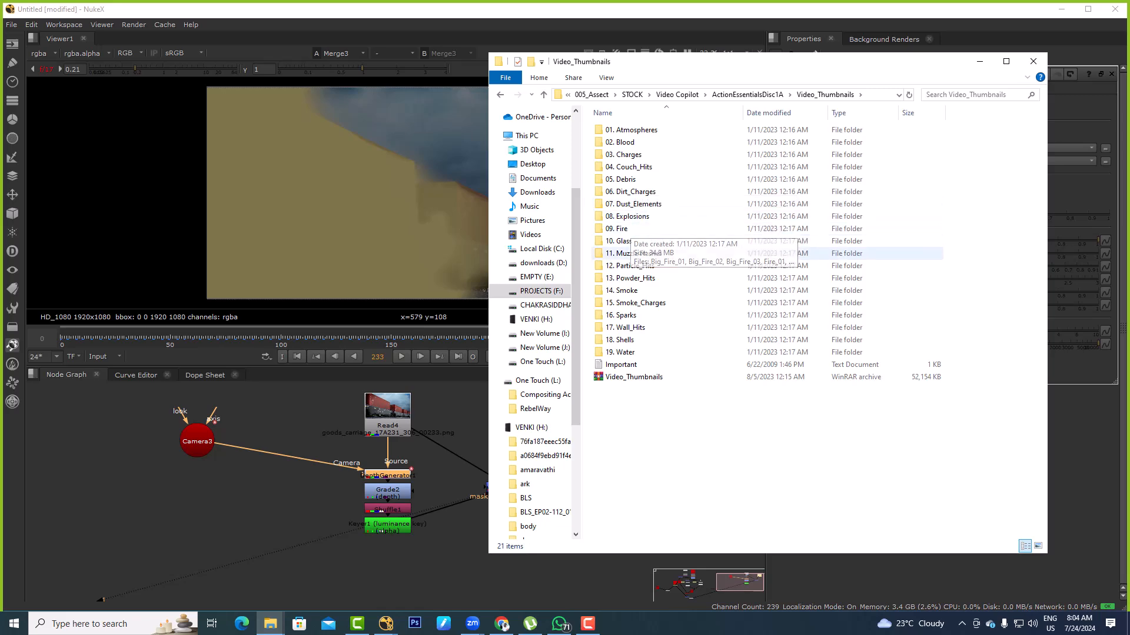
key(BackSpace)
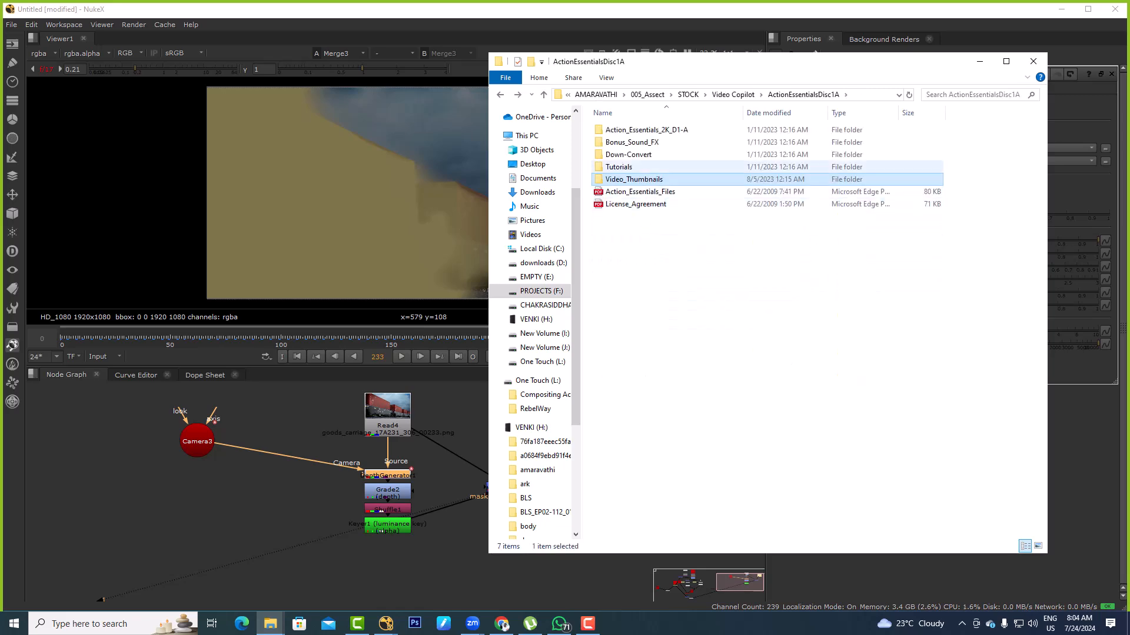
key(Return)
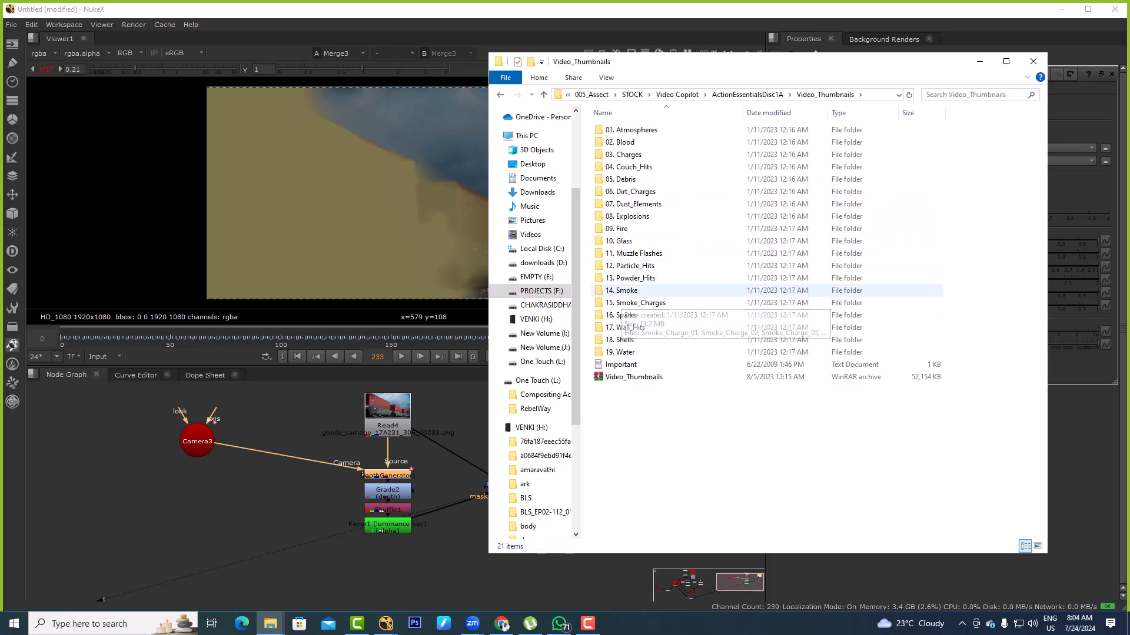
Preview a clip from the 14. Smoke folder, close VLC, and return to Video_Thumbnails
double_click(624, 291)
click(621, 287)
key(Return)
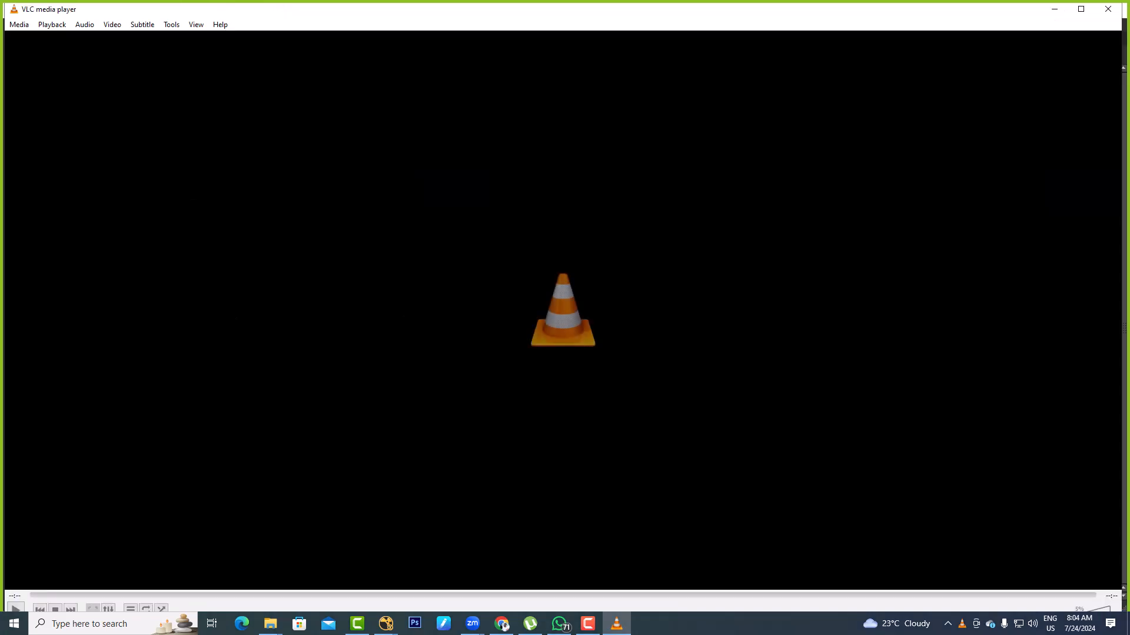
click(1114, 9)
key(BackSpace)
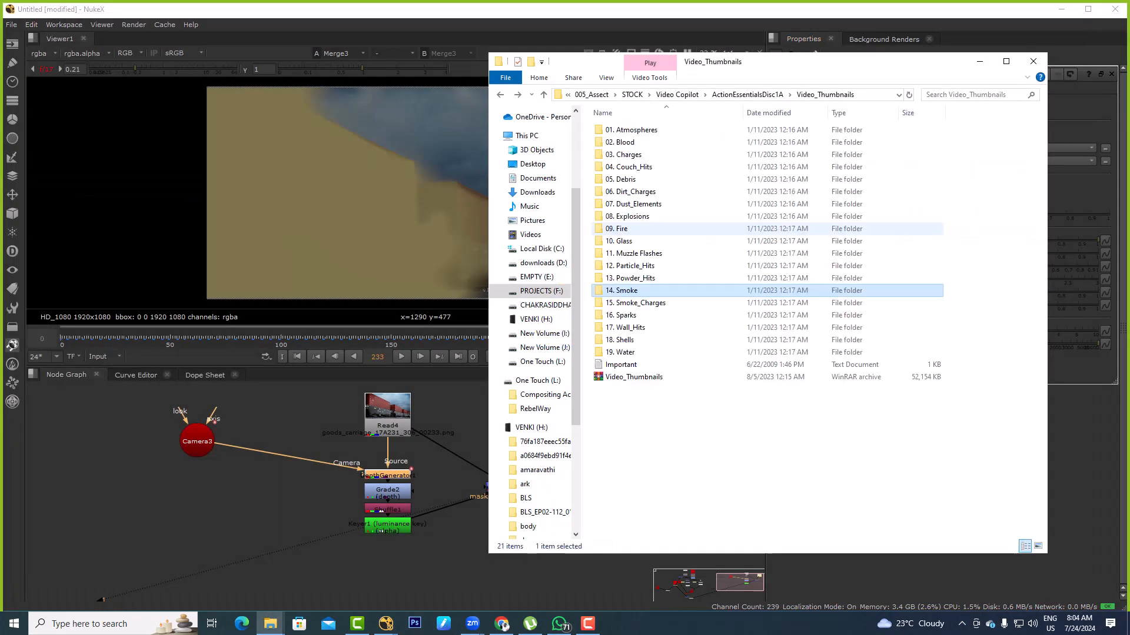
Open the 15. Smoke_Charges folder, preview Smoke_Charge_06 in VLC, and close the player
key(Down)
key(Return)
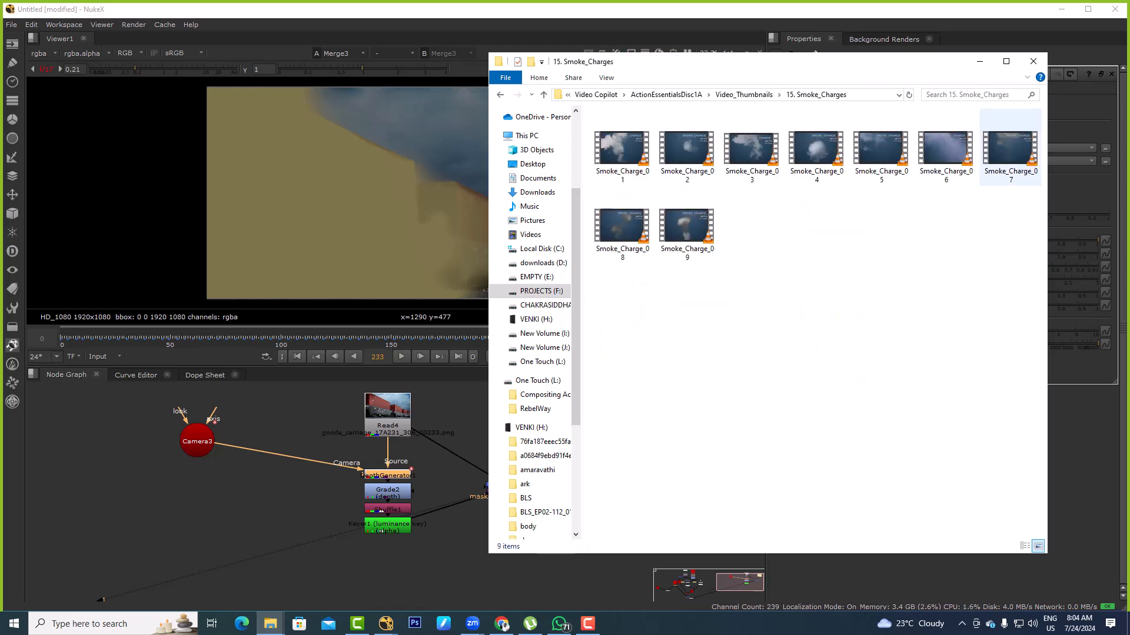
click(945, 149)
key(Return)
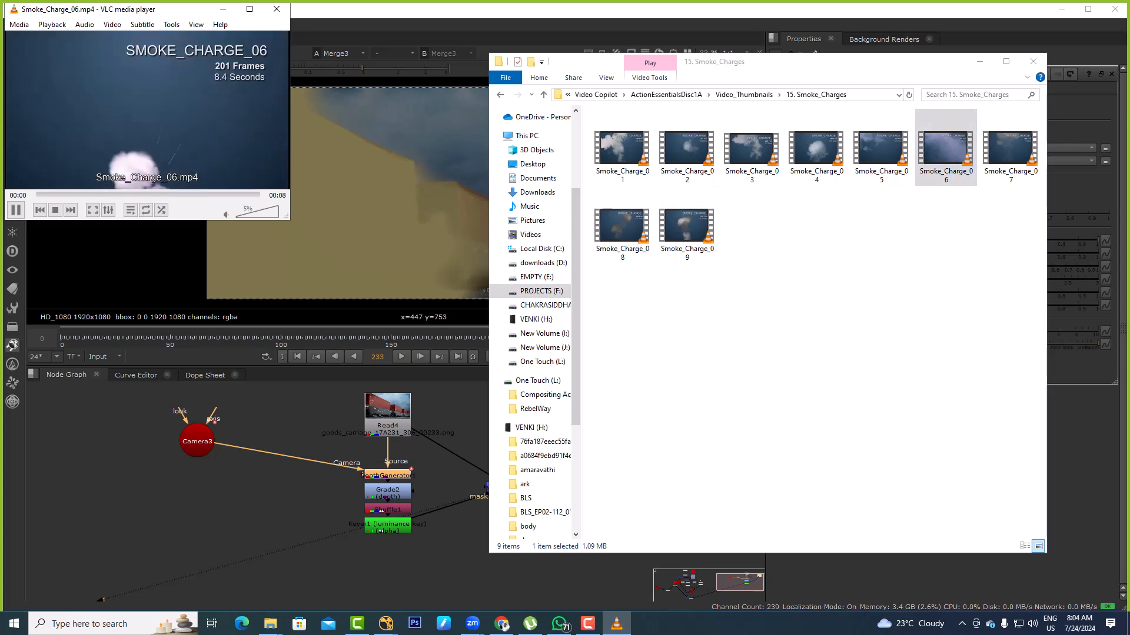
drag(176, 9, 220, 97)
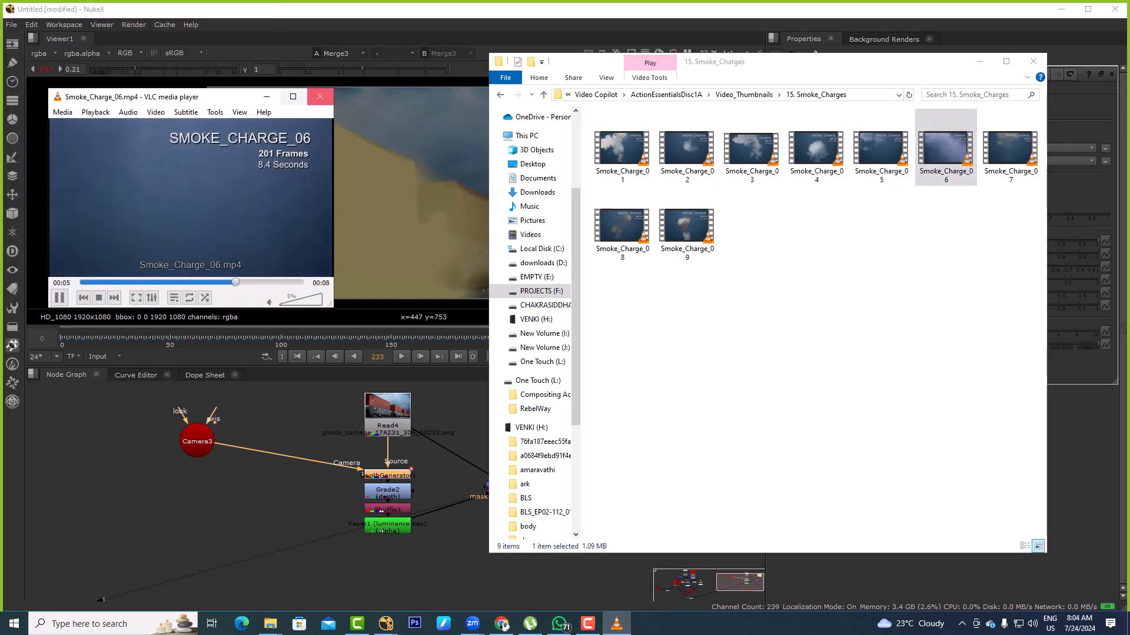
click(319, 98)
Go back up to the Video Copilot folder and open Action_Essentials_2K_D1-B inside ActionEssentialsDisc1B
click(789, 306)
key(BackSpace)
key(BackSpace)
key(BackSpace)
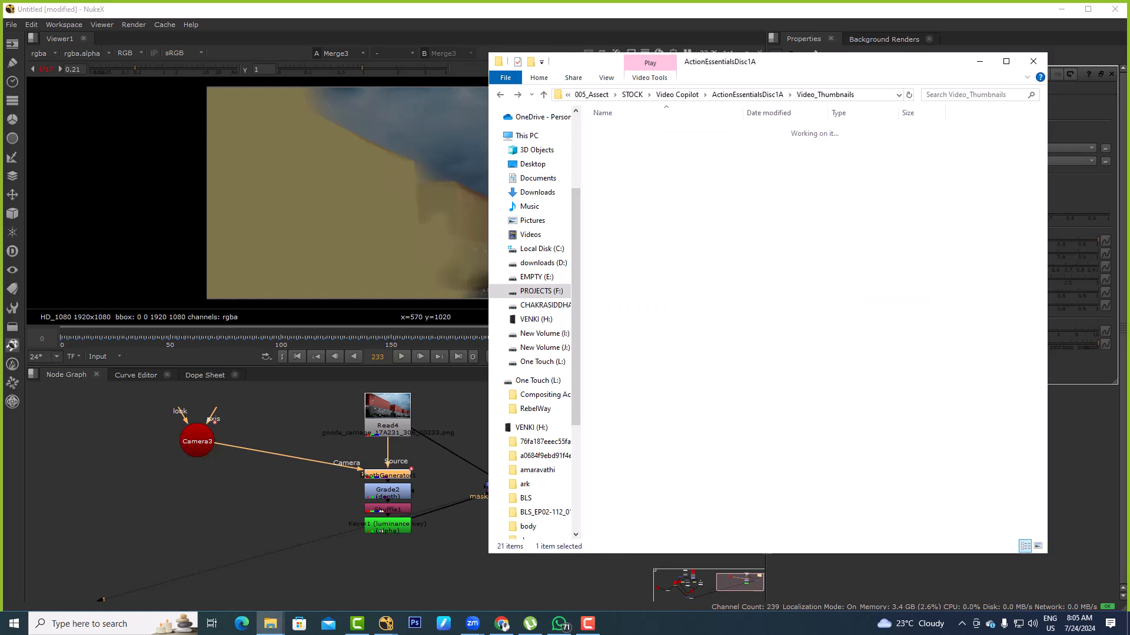
key(Down)
key(Return)
key(Down)
key(Return)
key(BackSpace)
key(BackSpace)
key(Up)
key(Return)
key(Down)
key(Return)
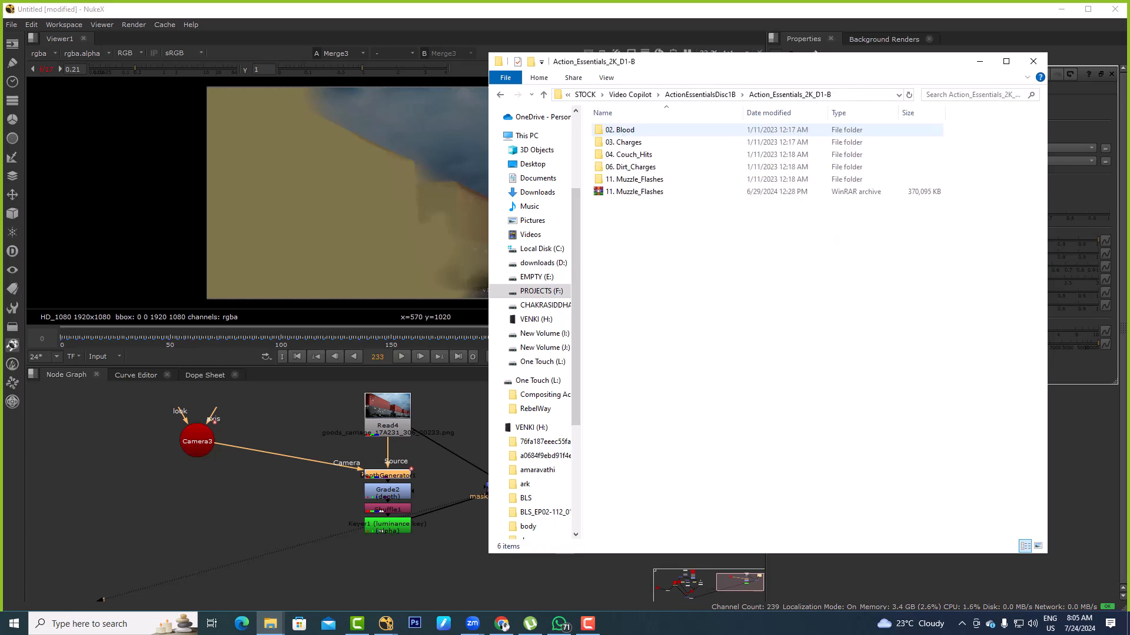
Browse to the 15. Smoke_Charges folder inside Action_Essentials_2K_D2-B and go to its last clips
key(BackSpace)
key(BackSpace)
key(Down)
key(Down)
key(Return)
key(Down)
key(Return)
key(Down)
key(Return)
key(End)
drag(686, 218, 293, 482)
key(alt+Tab)
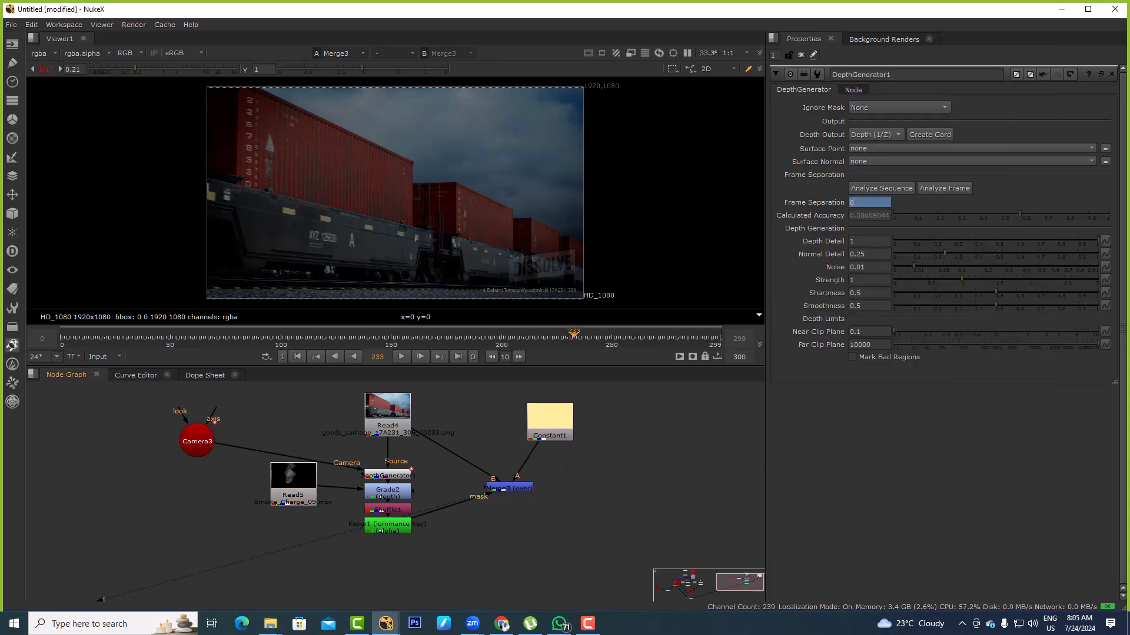
key(ctrl+z)
Import Smoke_Charge_09.mov into the node graph and place its Read node beside Constant1, clear of the existing connections
key(alt+Tab)
drag(686, 224, 611, 413)
key(alt+Tab)
drag(483, 425, 680, 419)
View the Smoke_Charge_09 clip, open its Read properties, and scrub to frame 142
key(1)
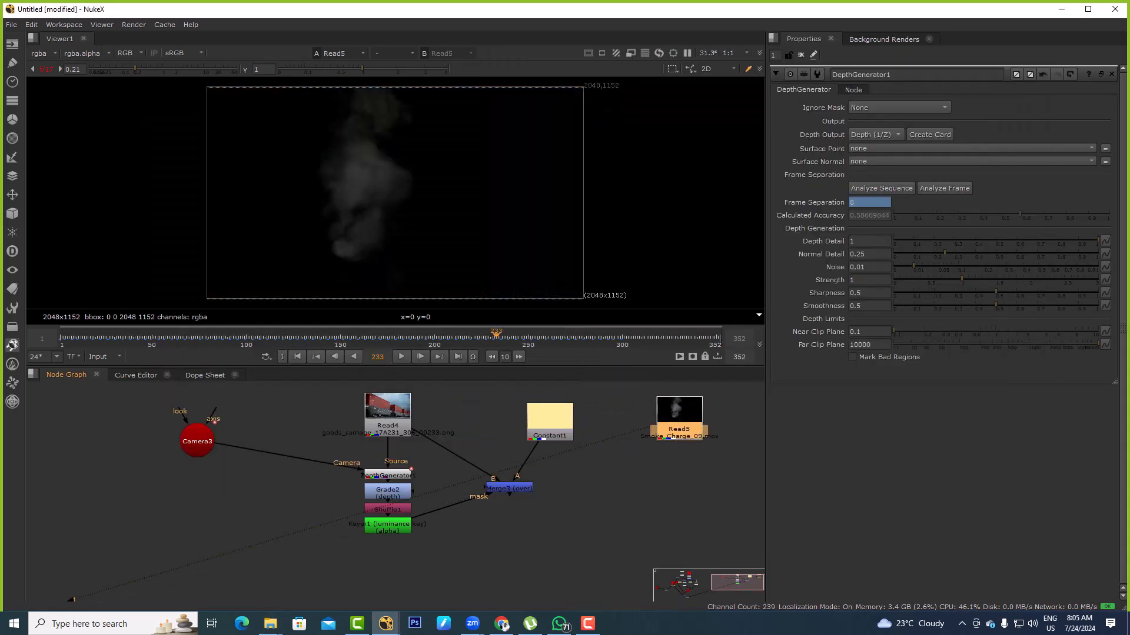
double_click(681, 419)
click(112, 380)
drag(587, 338, 323, 338)
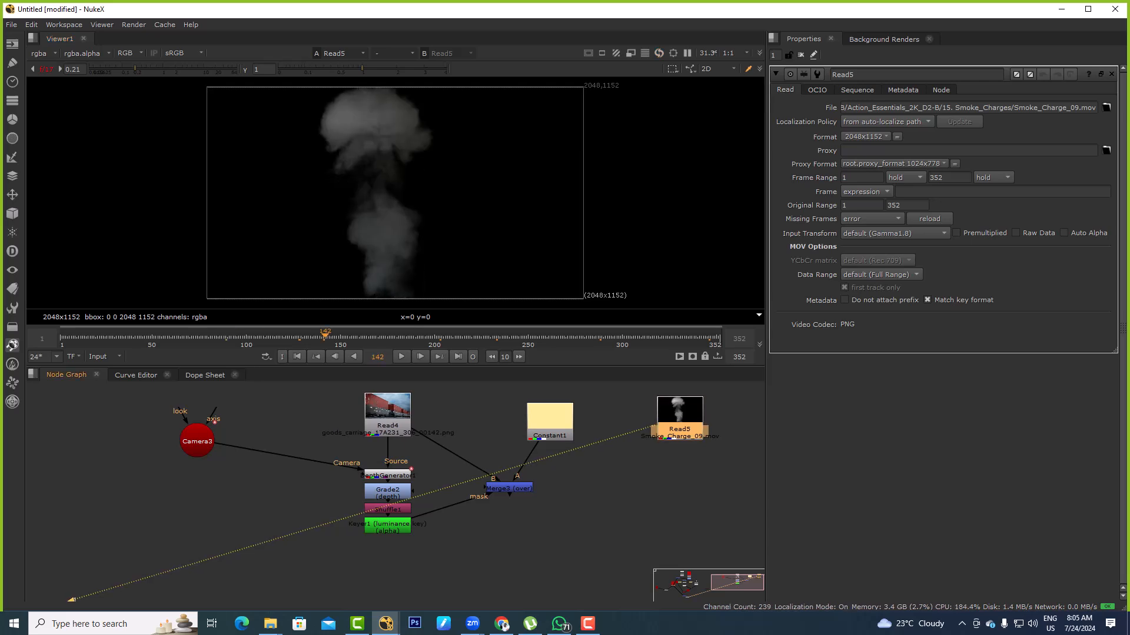
Add a Transform to the smoke clip, moved to x 710, y 675 and scaled to about 8.63
key(t)
drag(409, 194, 527, 129)
scroll(520, 205, down, 3)
scroll(671, 435, up, 2)
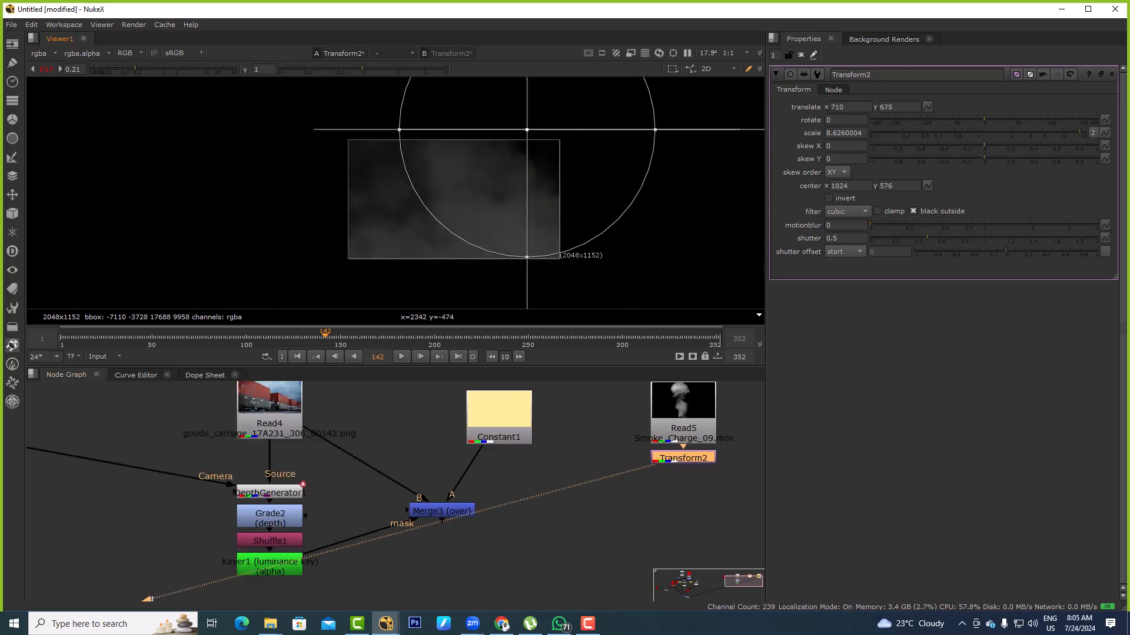
Reconnect Merge3's A input from Constant1 to the transformed smoke and view the masked merge
middle_drag(565, 512, 495, 473)
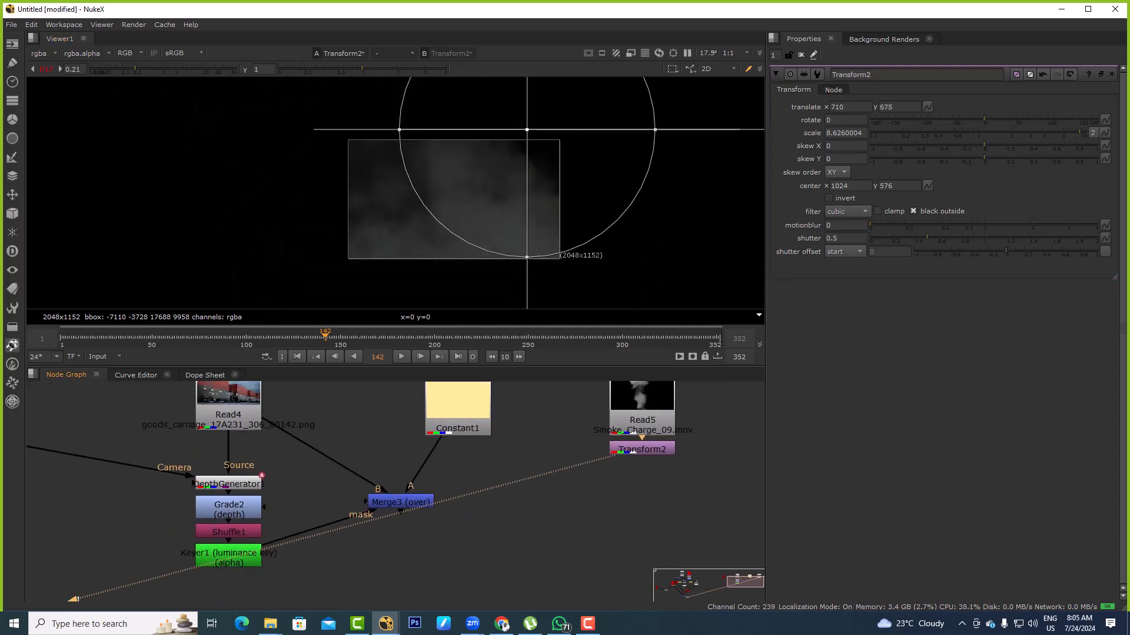
scroll(495, 472, down, 2)
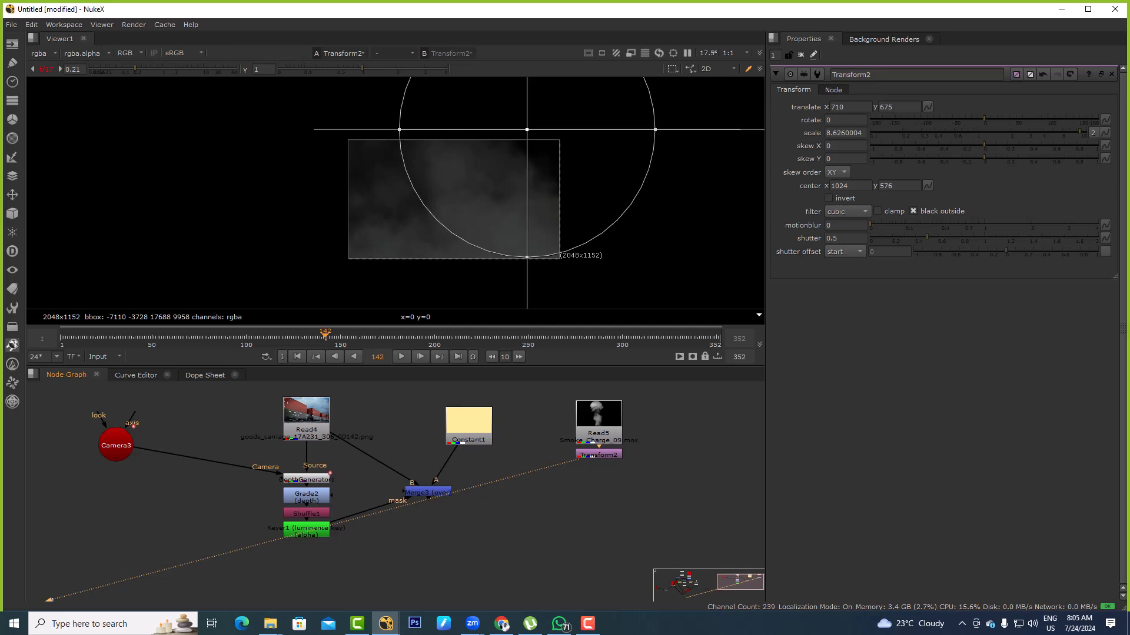
click(428, 493)
key(1)
drag(427, 492, 509, 499)
click(505, 533)
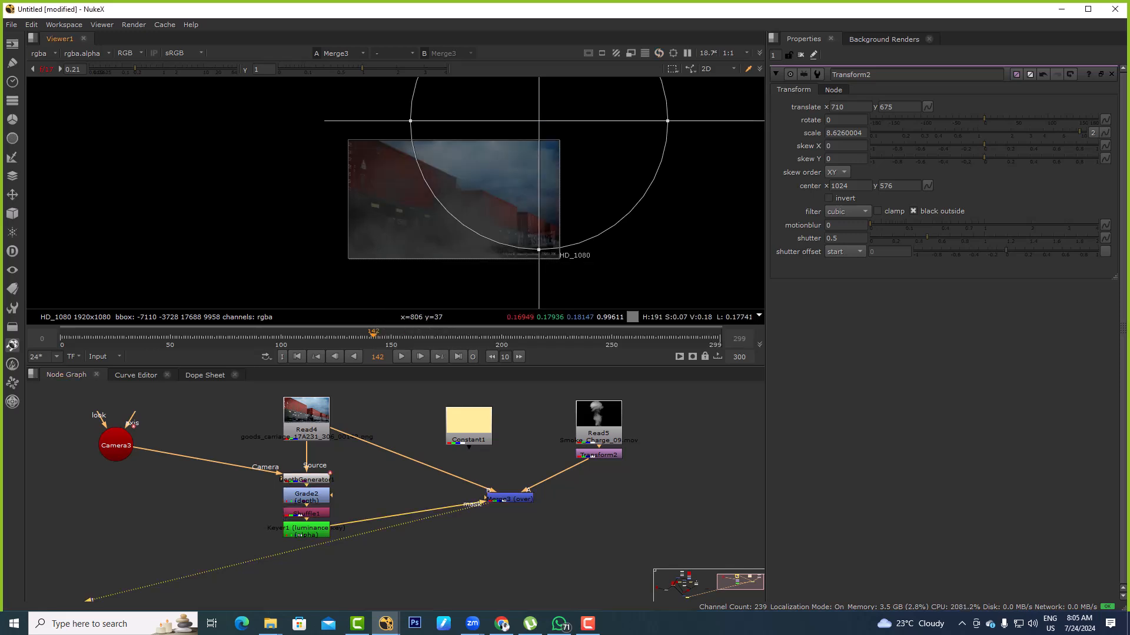
Add a second Merge with the transformed smoke as A and Read4 as B, without a mask, and view it
scroll(454, 218, up, 2)
click(593, 507)
key(m)
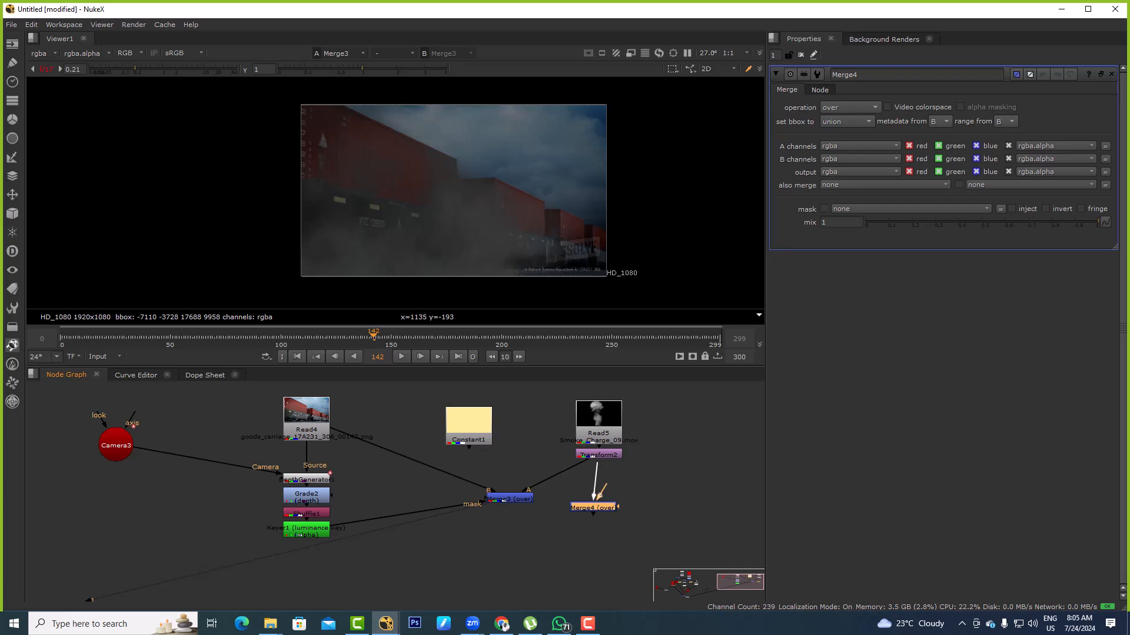
drag(593, 507, 599, 506)
key(1)
drag(438, 136, 656, 248)
scroll(565, 171, up, 3)
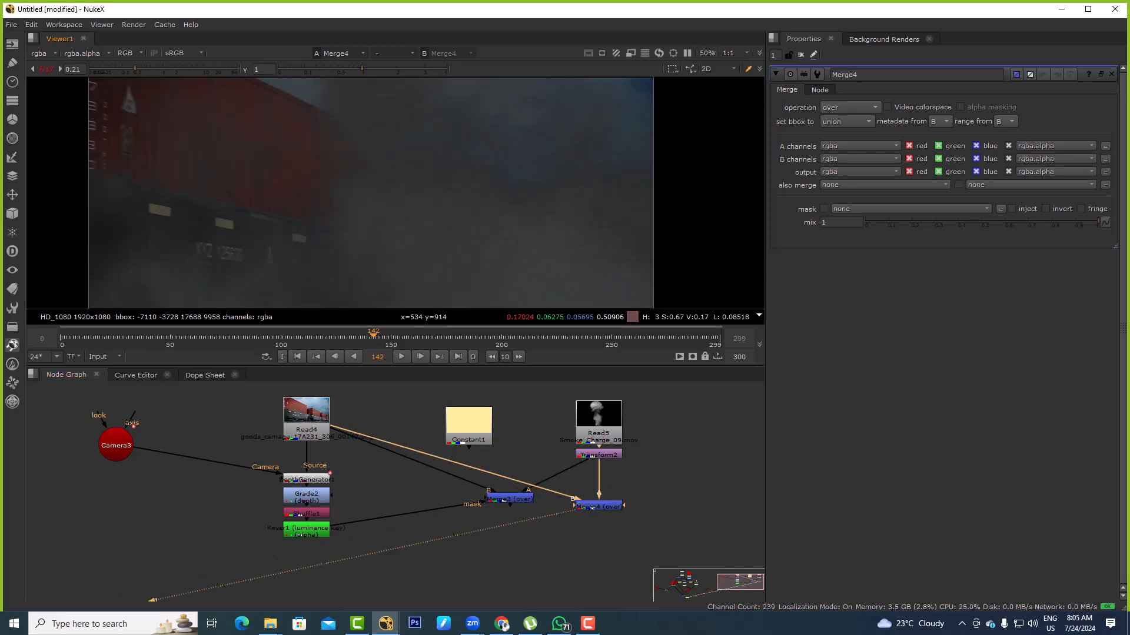
Reset the viewer gain to 1 and switch from the unmasked merge to the masked Merge3 for comparison
click(47, 69)
scroll(554, 185, down, 3)
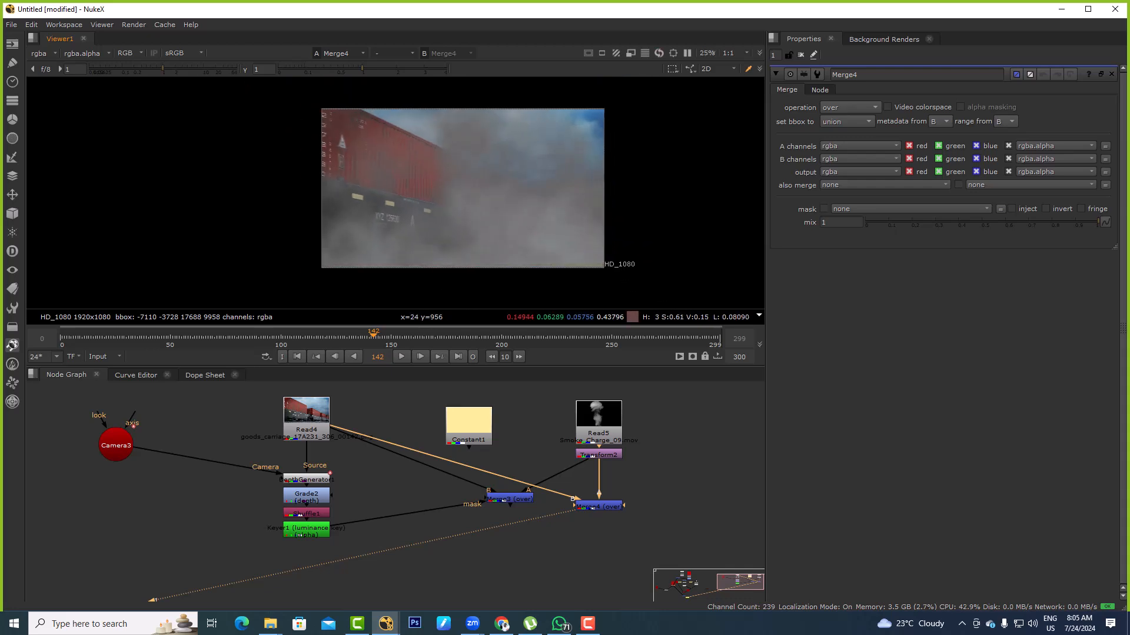
drag(510, 499, 512, 508)
key(1)
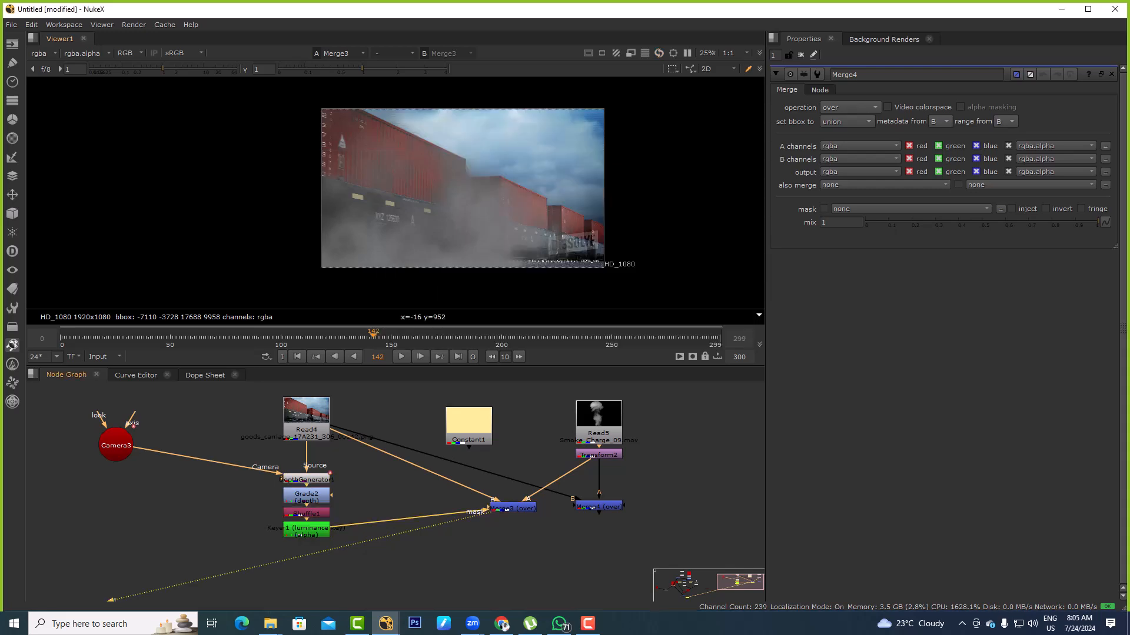
Adjust Keyer1's luminance range, trying different low and high limits, and finish with A at 0 and B at 1
double_click(306, 529)
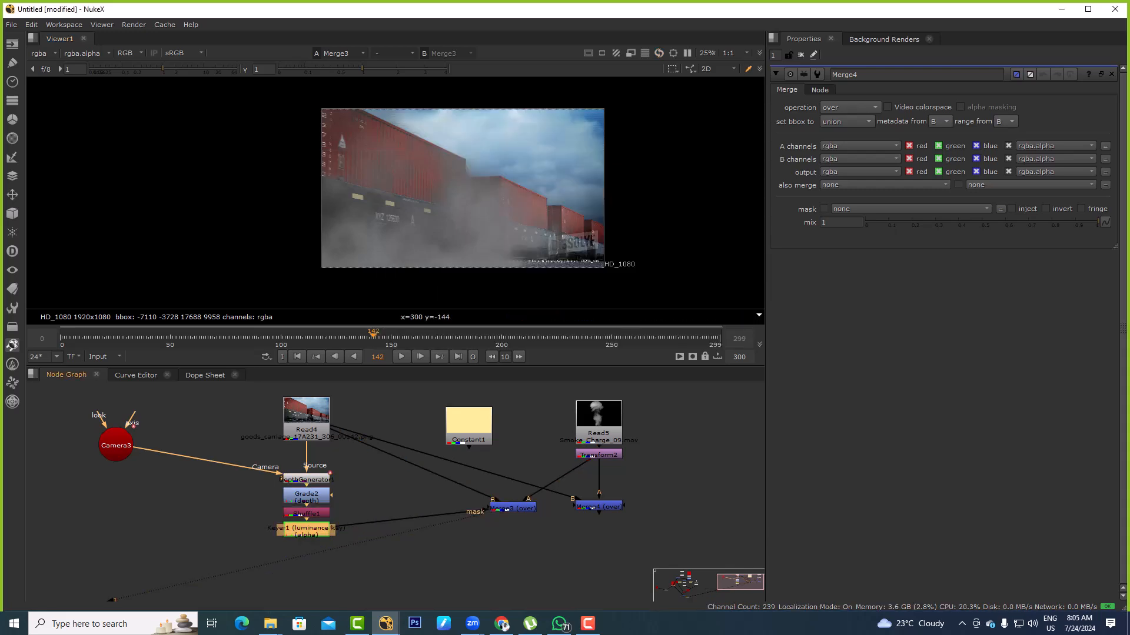
drag(934, 170, 981, 170)
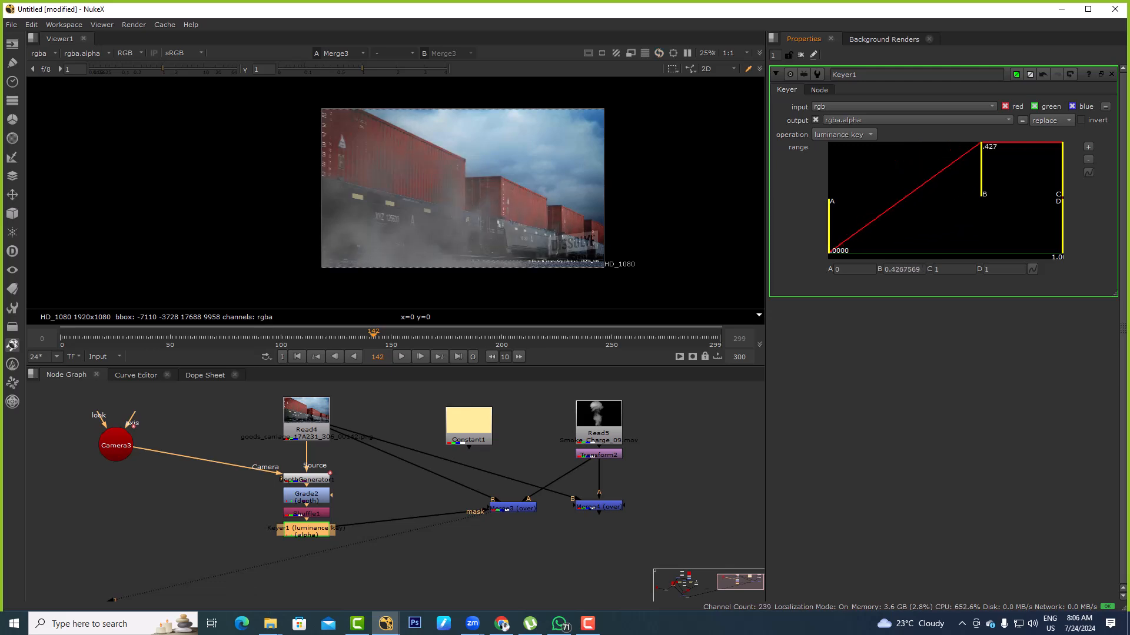
drag(829, 229, 902, 230)
drag(983, 171, 1063, 171)
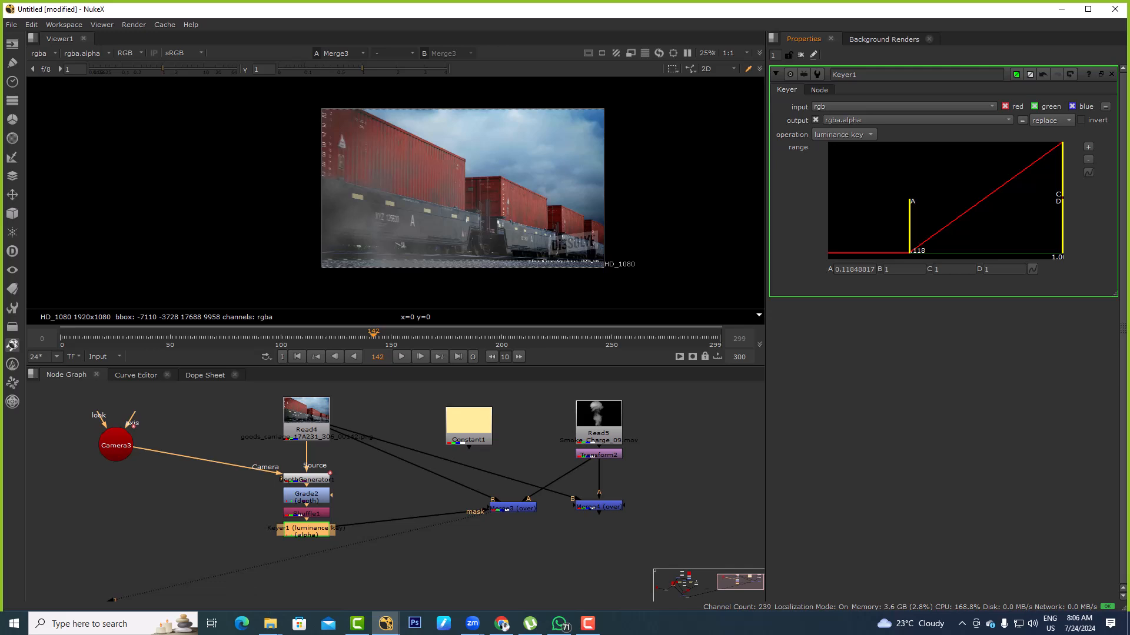
drag(910, 230, 829, 229)
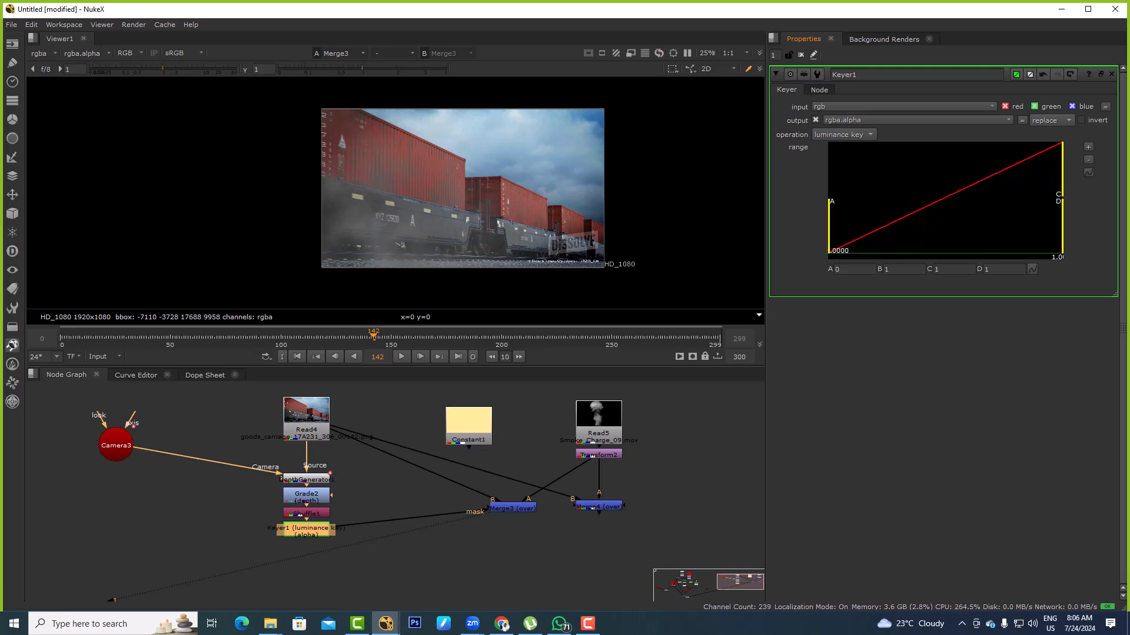
Examine the Keyer1 matte, play back the masked Merge3 composite, and highlight the depth node chain that drives its mask
key(1)
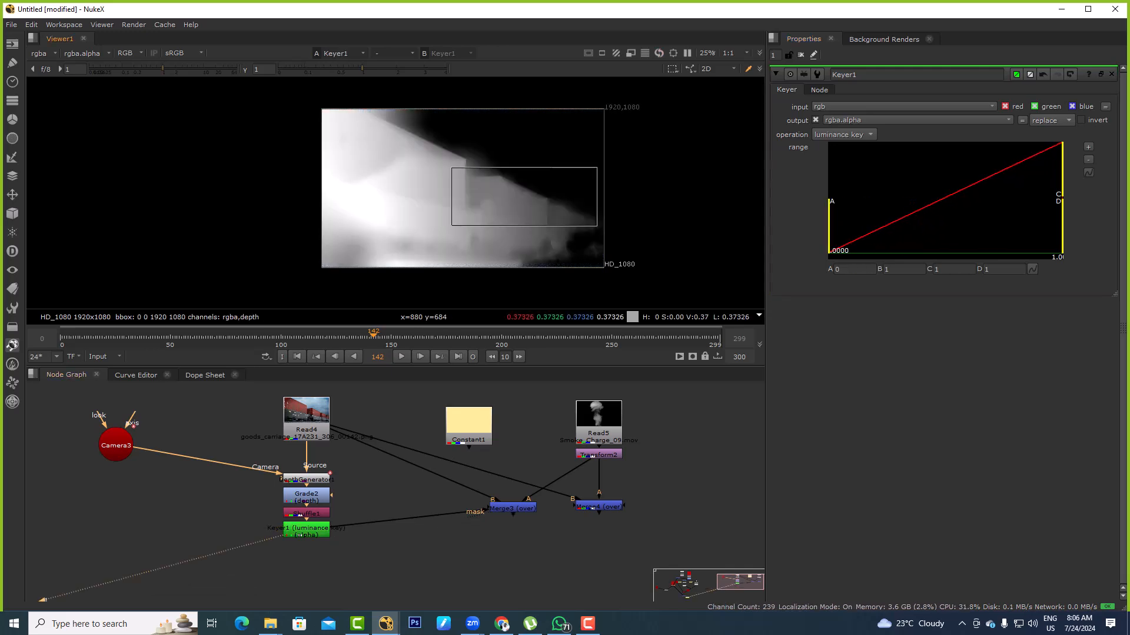
click(506, 508)
key(1)
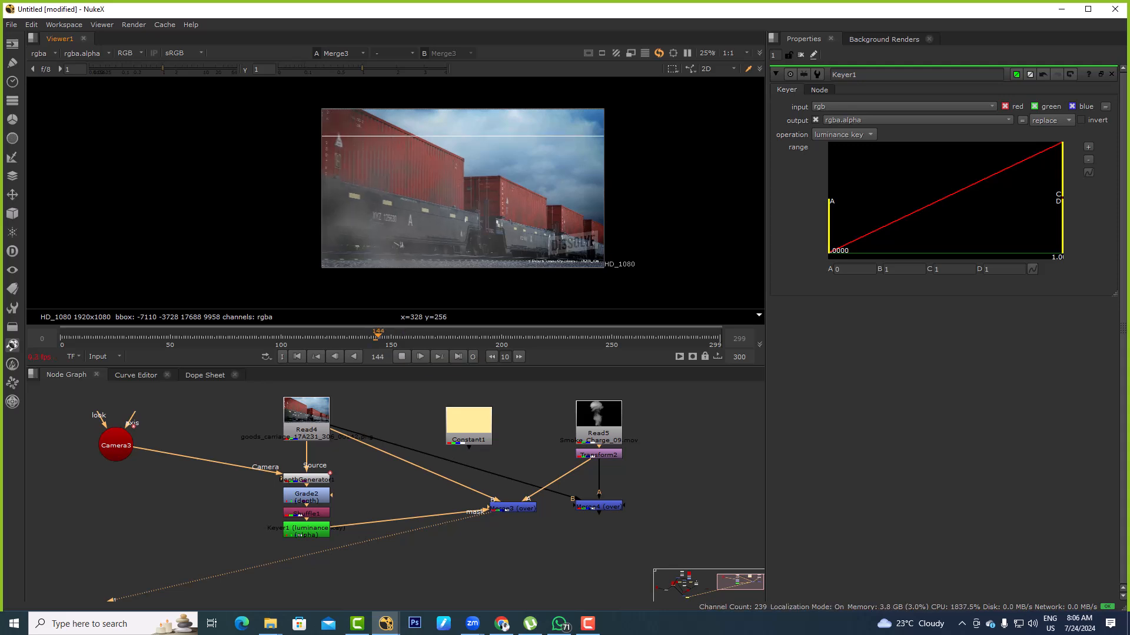
drag(252, 462, 346, 561)
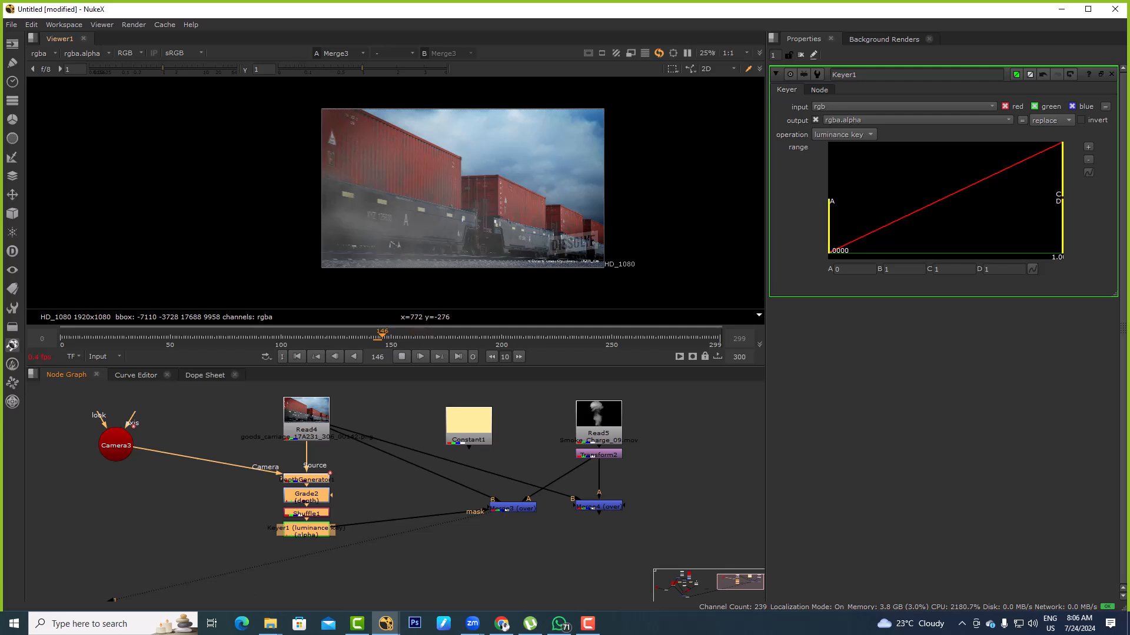
click(402, 357)
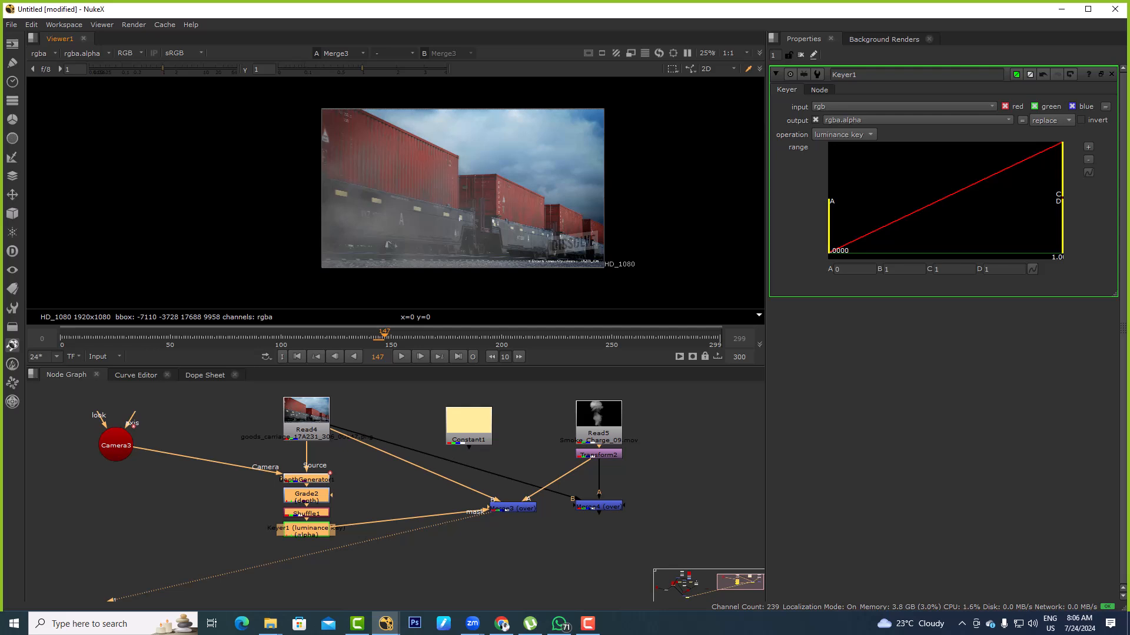
Raise the system speaker volume and deselect the depth nodes
click(1033, 624)
drag(1047, 595, 1092, 595)
click(588, 553)
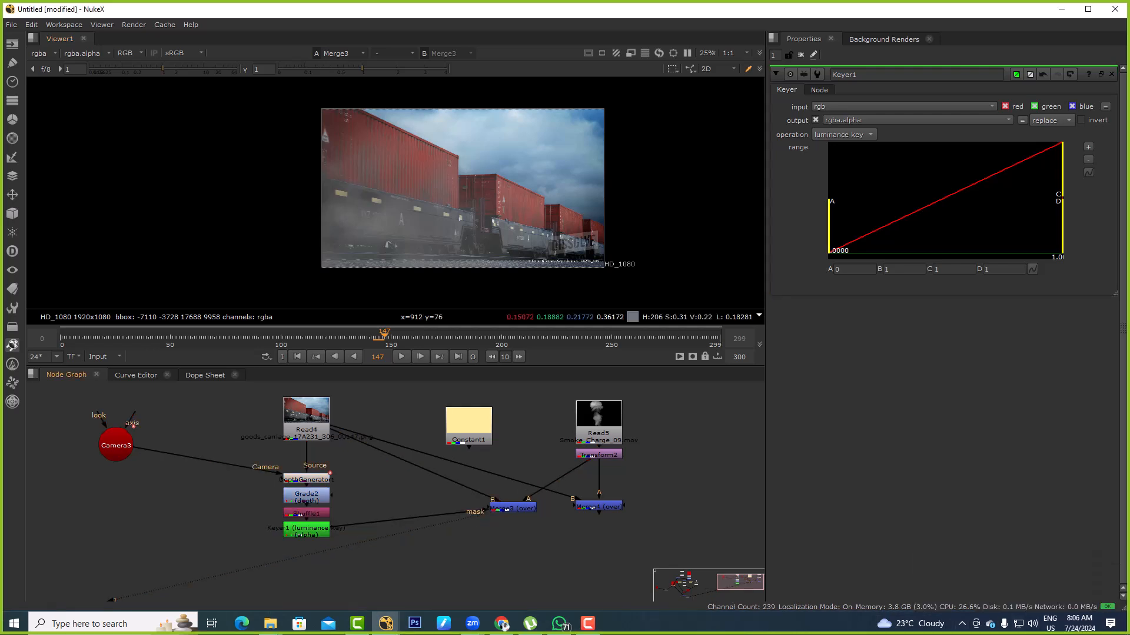
Play the masked smoke composite forward to frame 154
scroll(333, 186, up, 1)
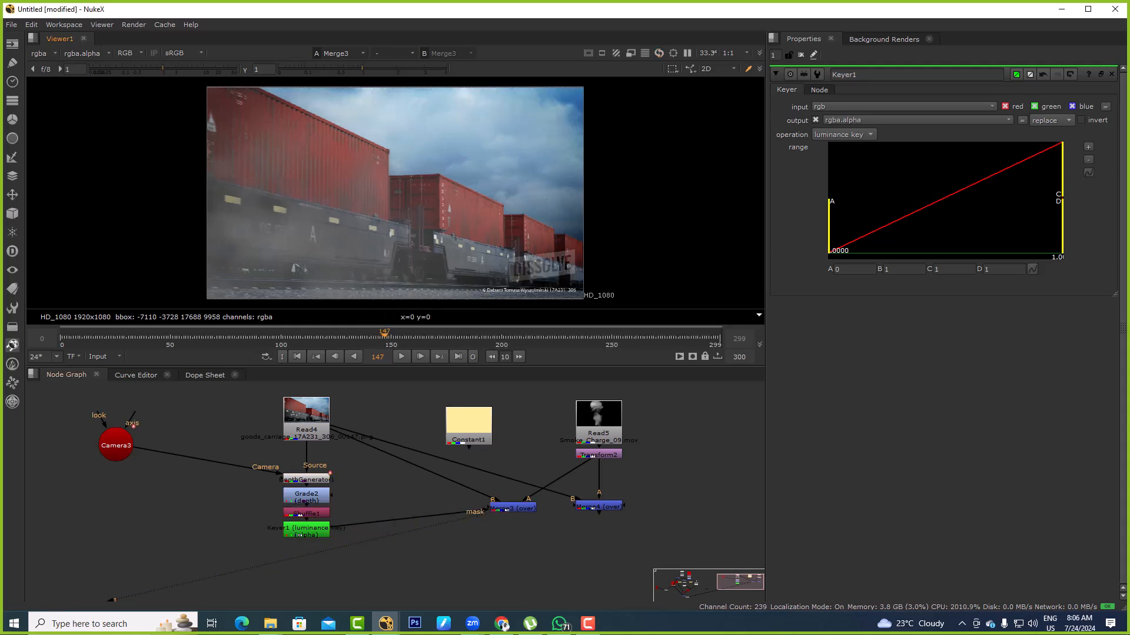
key(l)
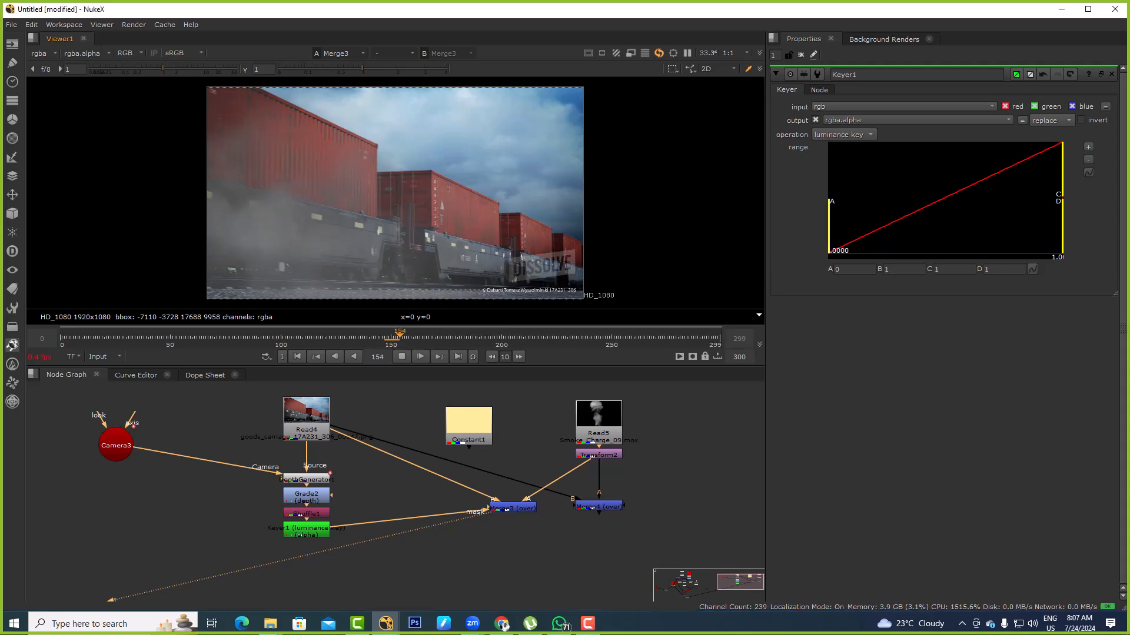
drag(529, 468, 303, 531)
Move Grade2, Shuffle1 and Keyer1 down, attach a Write node to DepthGenerator1, and view its output
middle_drag(318, 510, 389, 477)
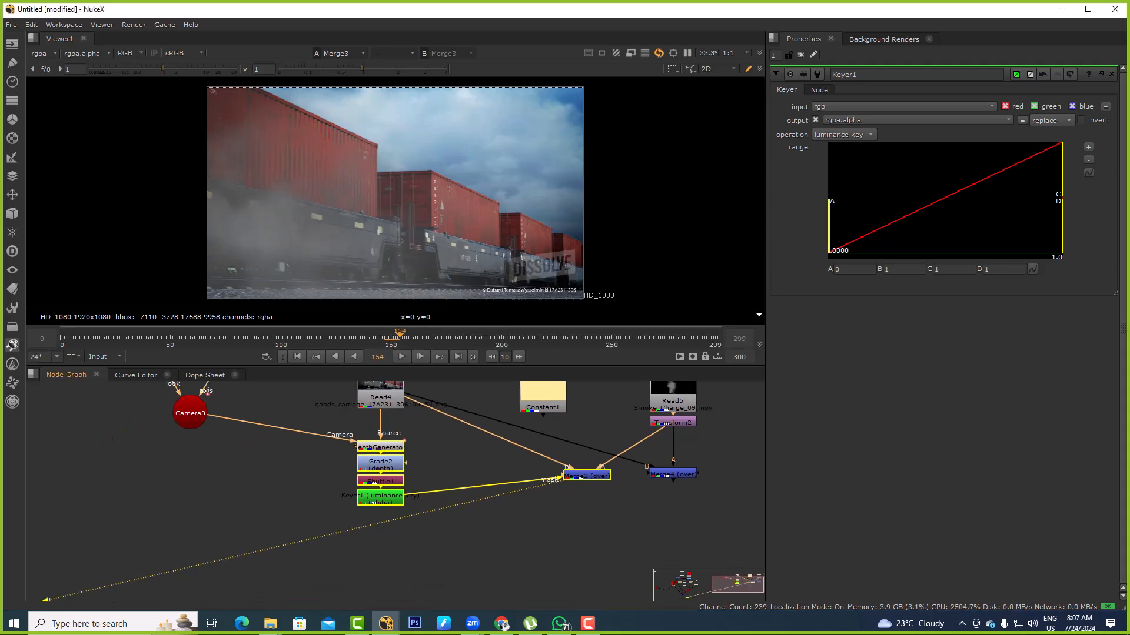
scroll(390, 477, up, 4)
drag(448, 426, 330, 518)
drag(363, 483, 345, 576)
click(367, 414)
key(w)
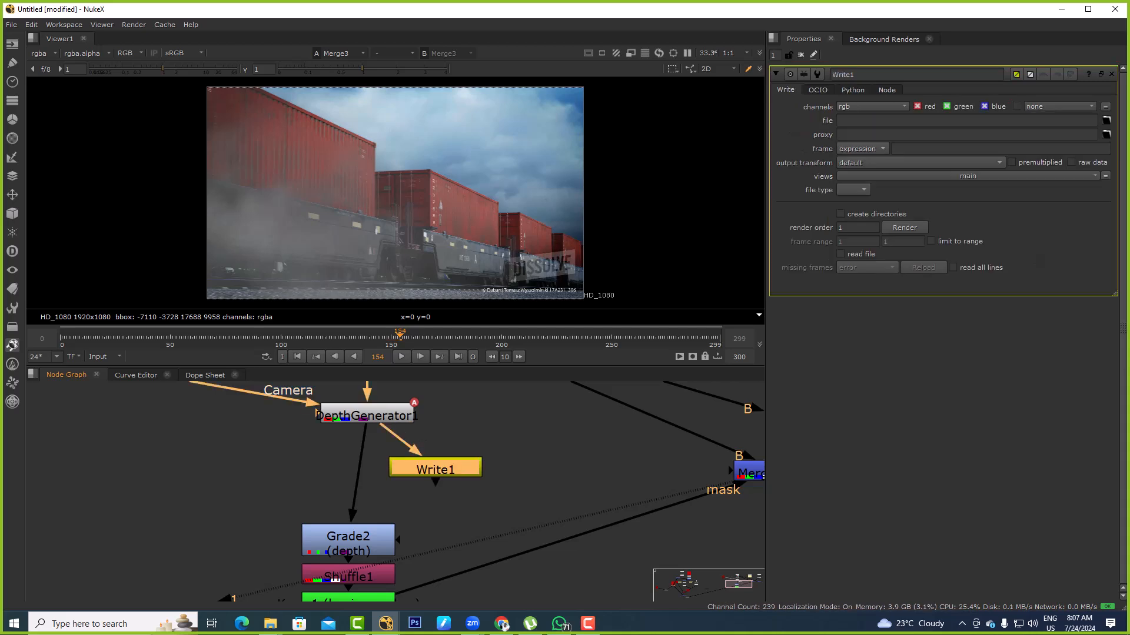
key(1)
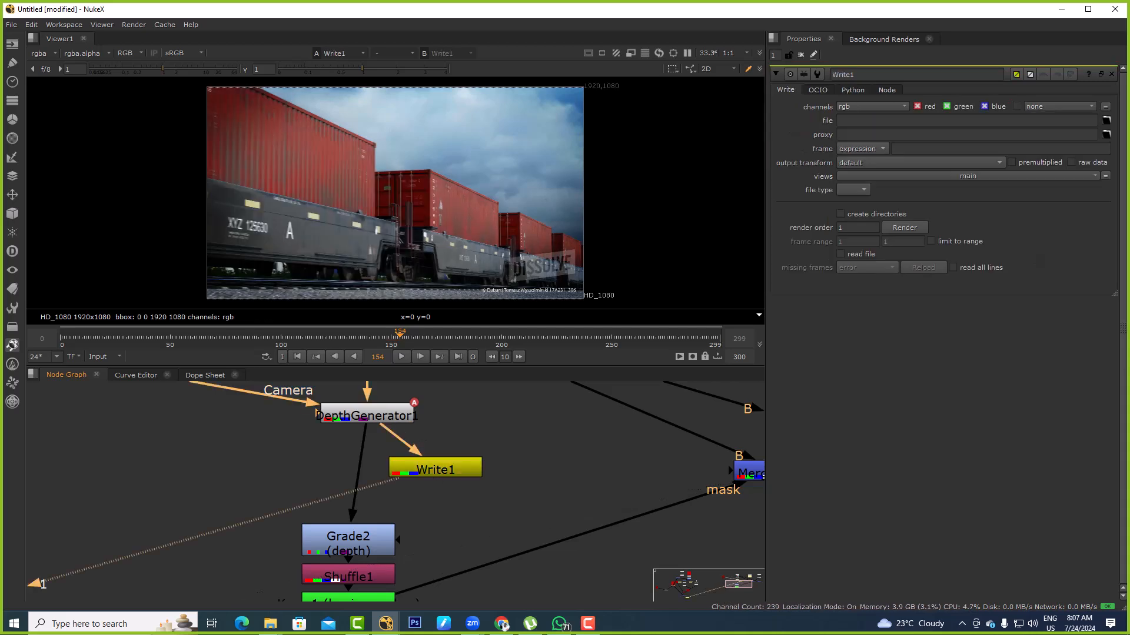
Insert a Shuffle node between DepthGenerator1 and Write1 and set its first input layer to depth
scroll(399, 460, down, 3)
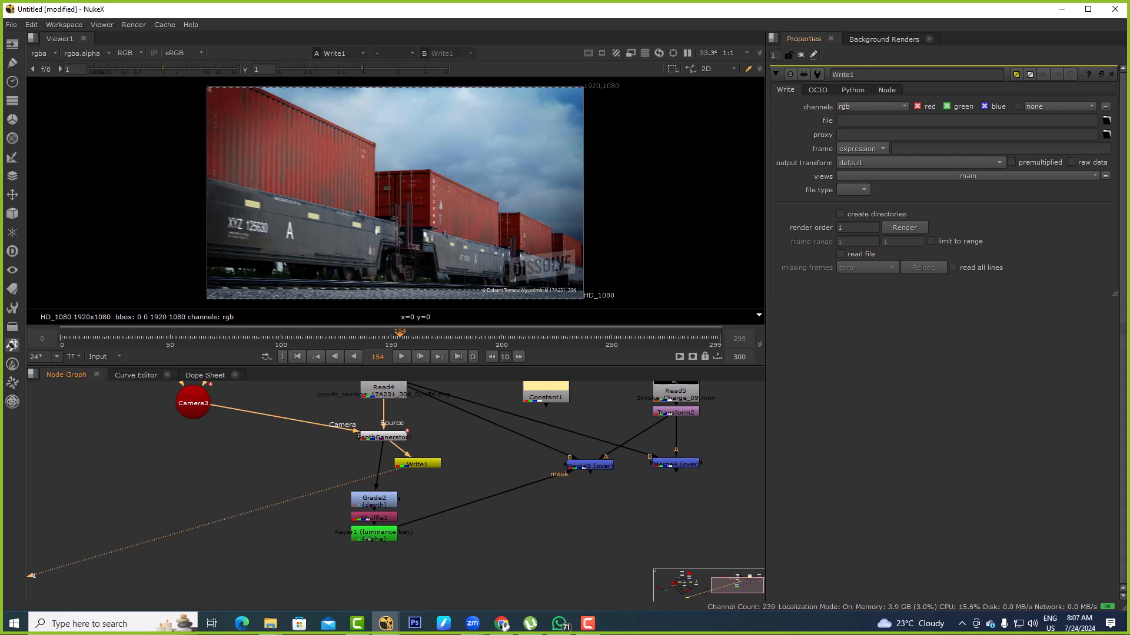
scroll(431, 459, up, 3)
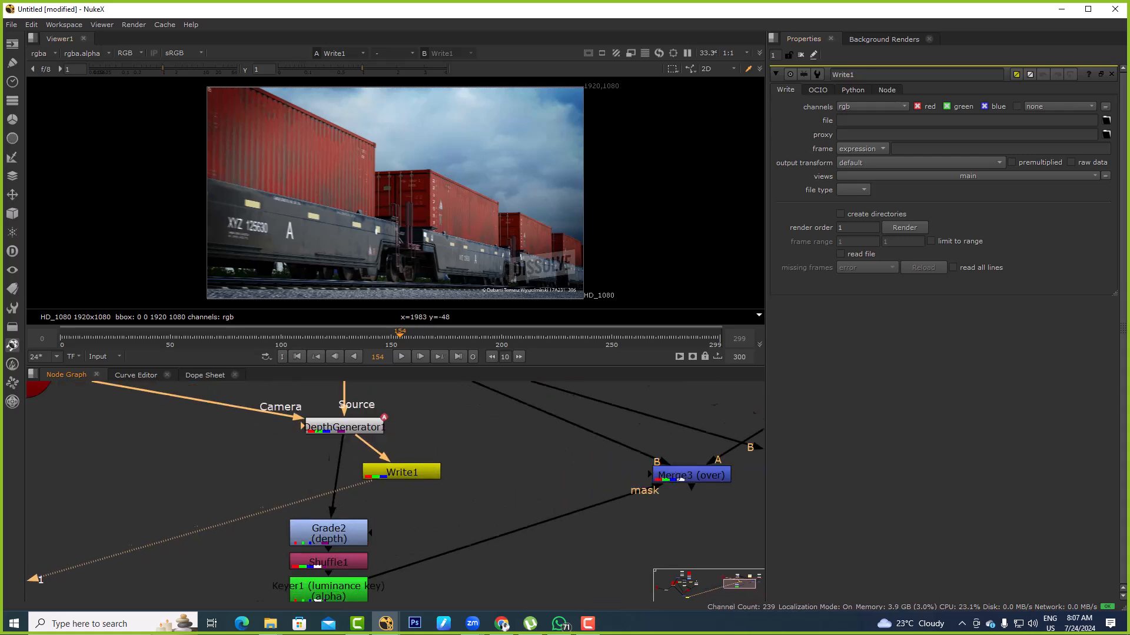
drag(406, 469, 426, 533)
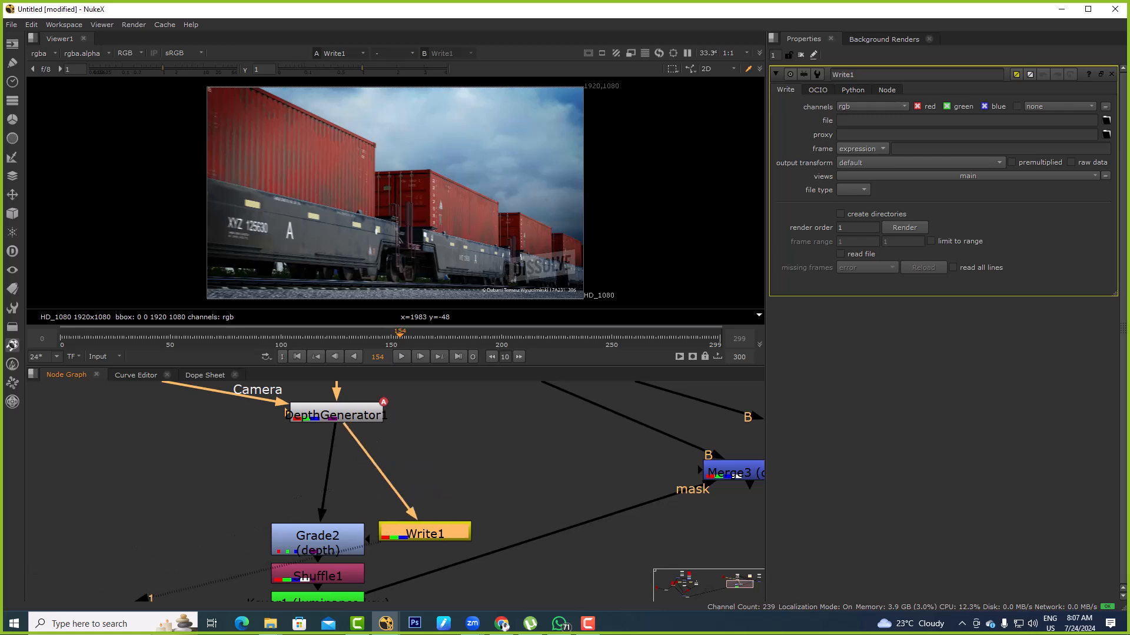
text(xShuffle)
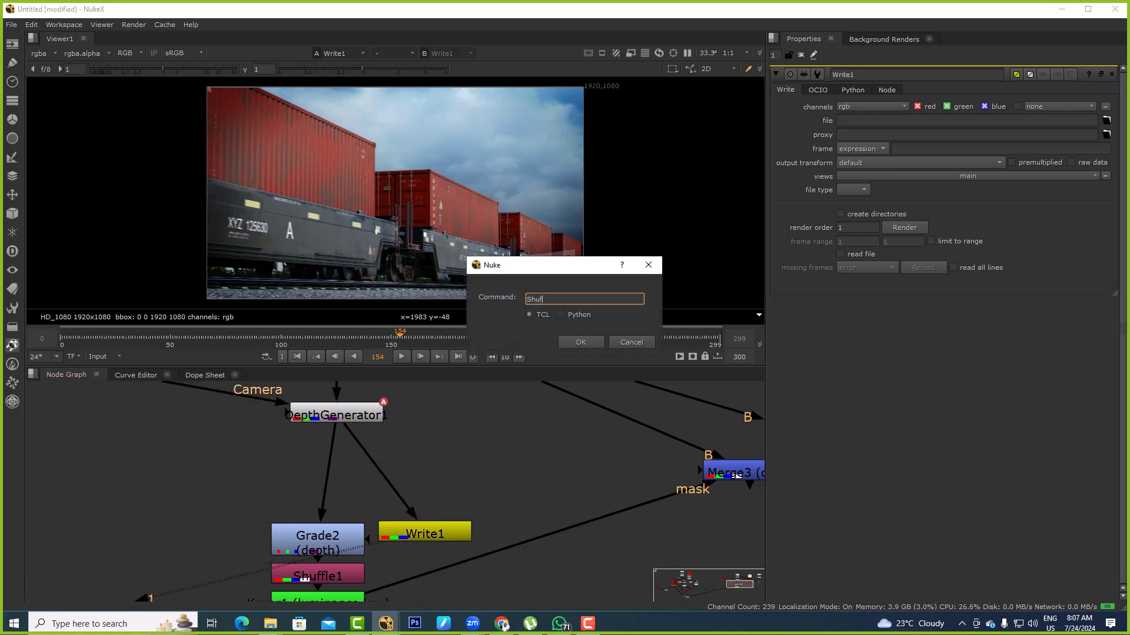
key(Return)
drag(454, 391, 381, 466)
click(807, 111)
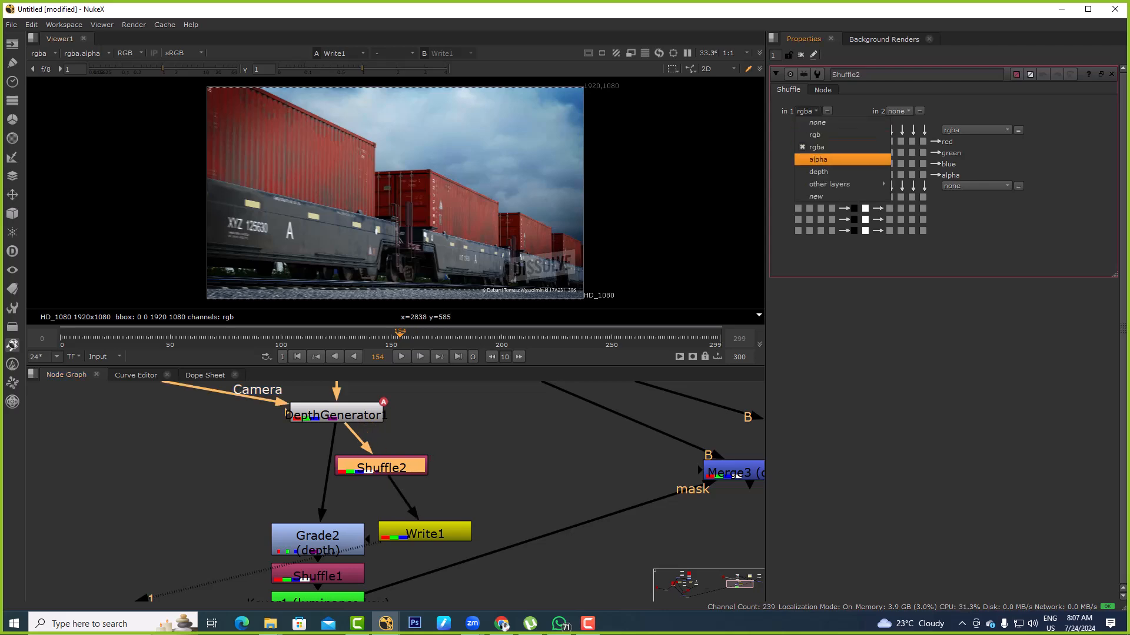
click(812, 167)
Move Write1 closer to Shuffle2, open its properties and set its output channels to all
drag(424, 534, 442, 503)
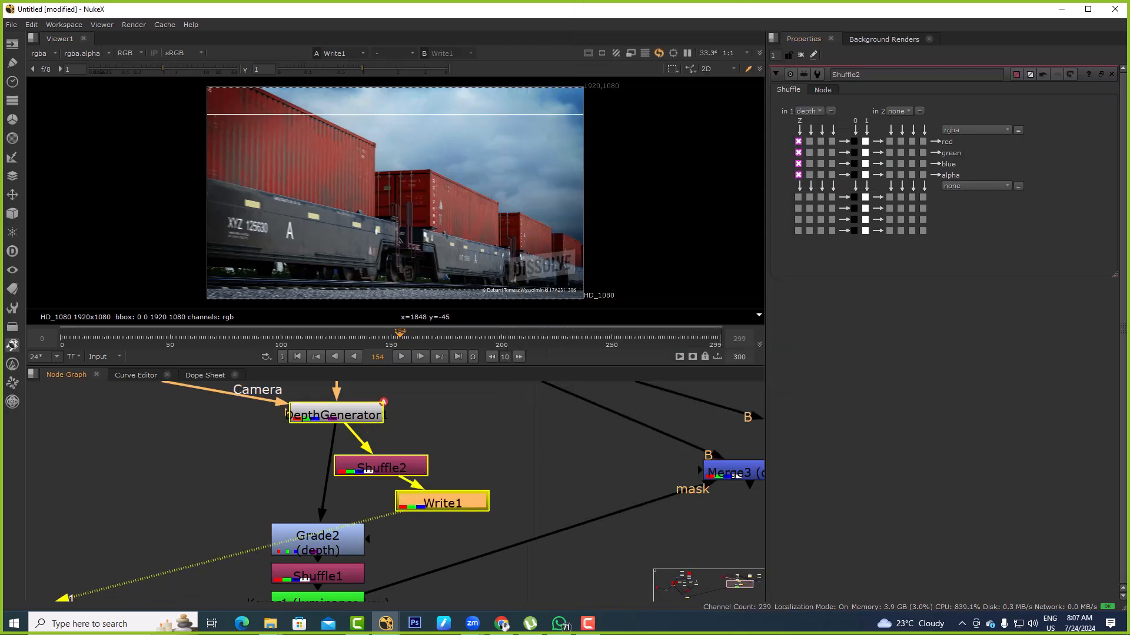
double_click(441, 503)
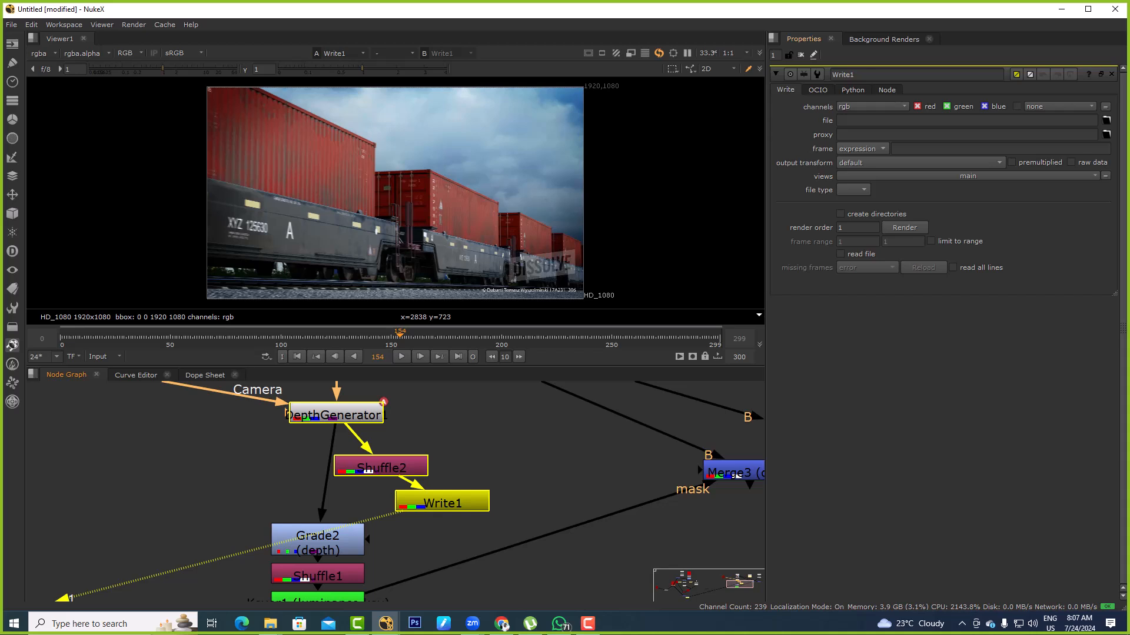
click(871, 106)
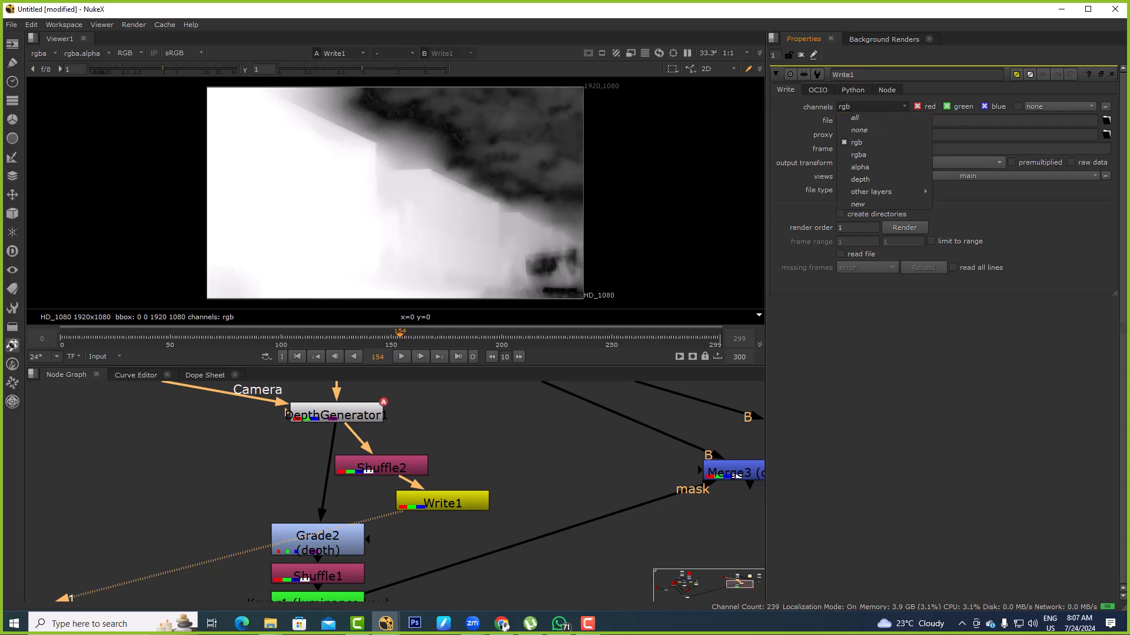
key(Escape)
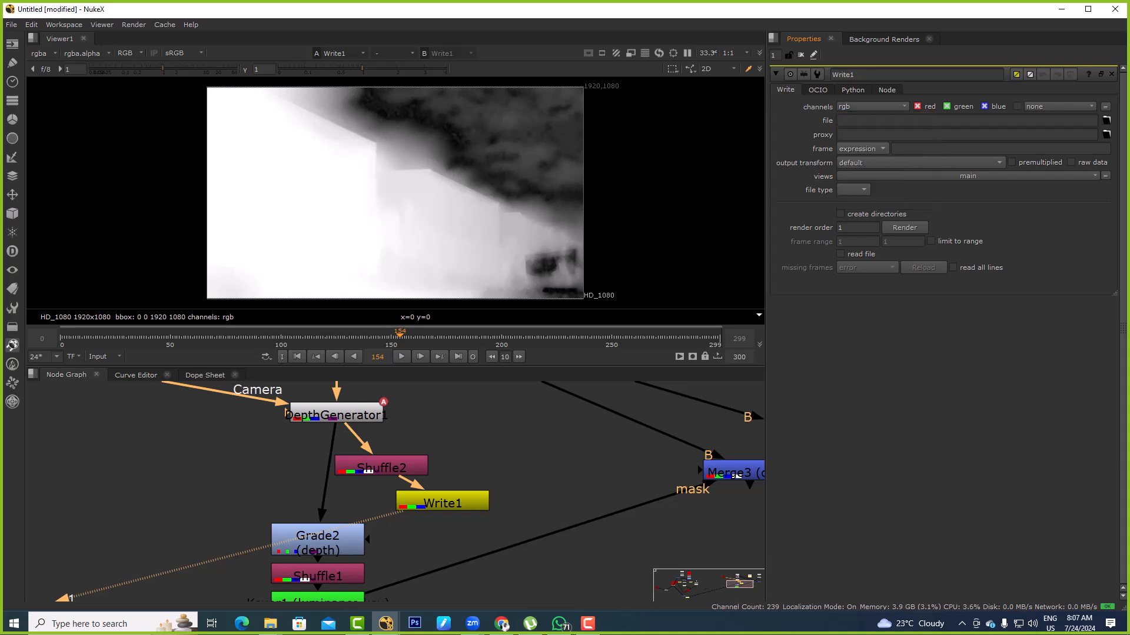
click(443, 501)
click(873, 107)
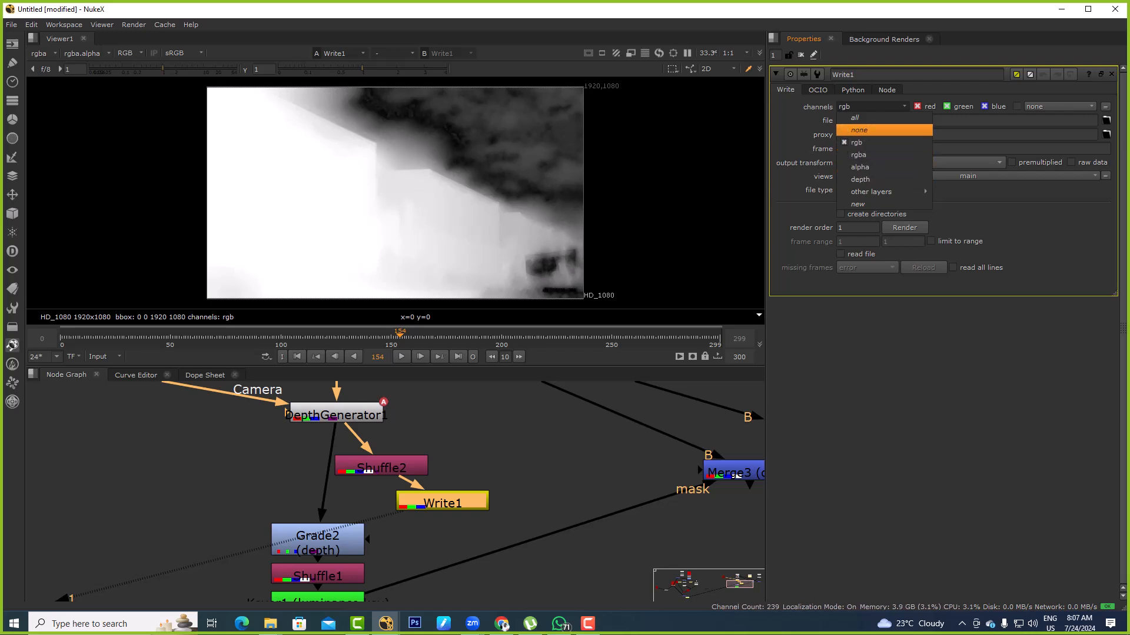
click(855, 118)
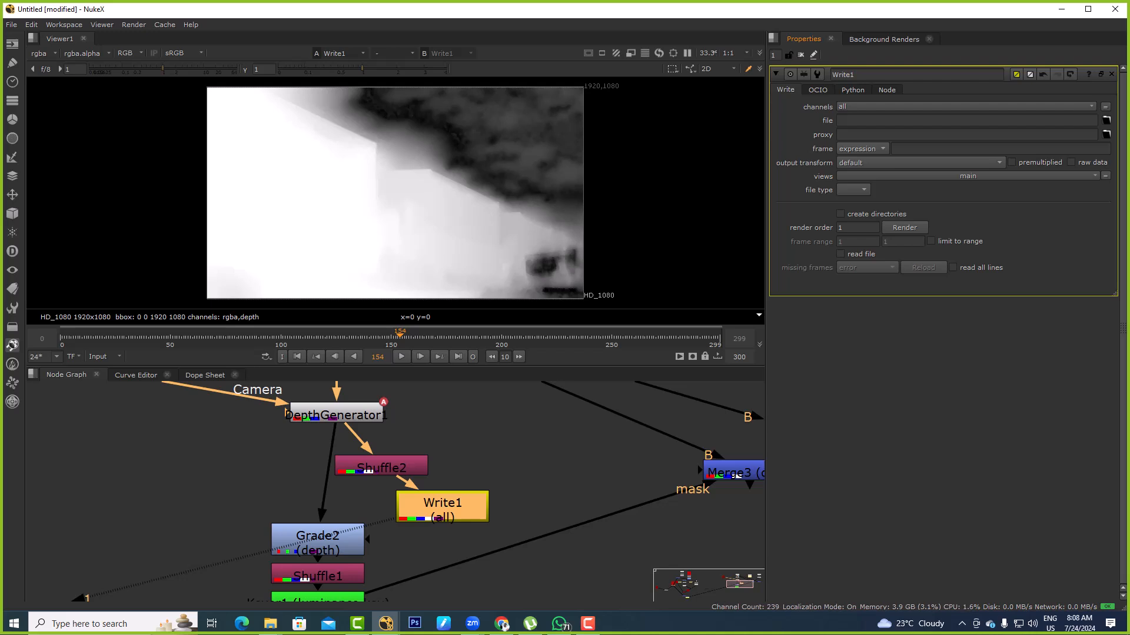
Examine the depth pass up close where the container edges meet the sky, and return to the full frame
scroll(487, 131, up, 5)
drag(621, 97, 499, 194)
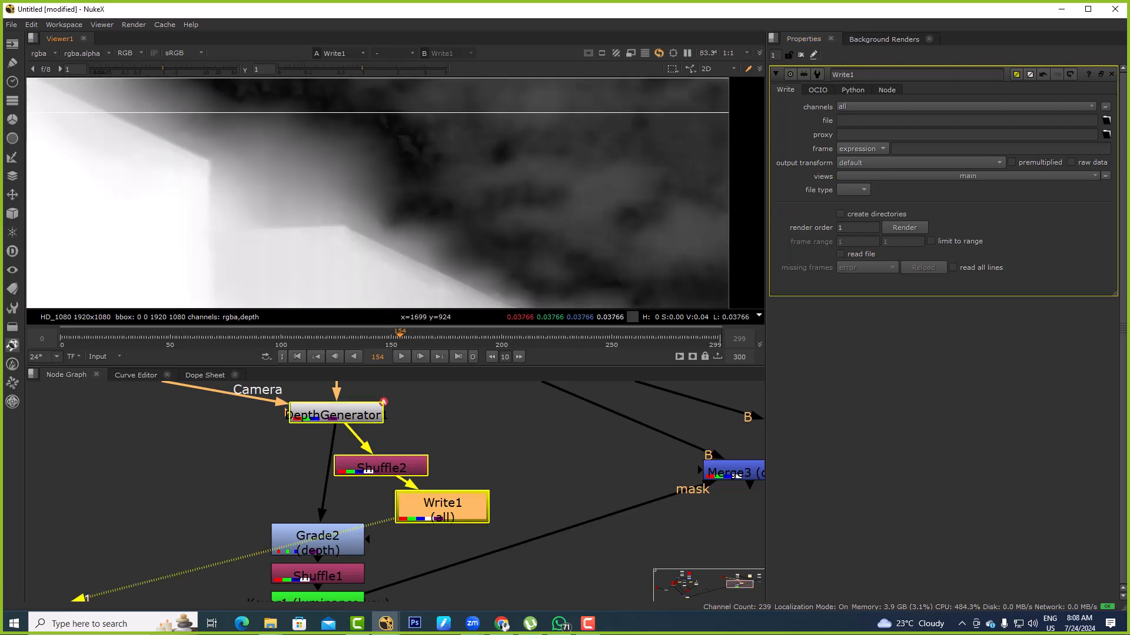
scroll(394, 450, down, 1)
scroll(405, 453, down, 3)
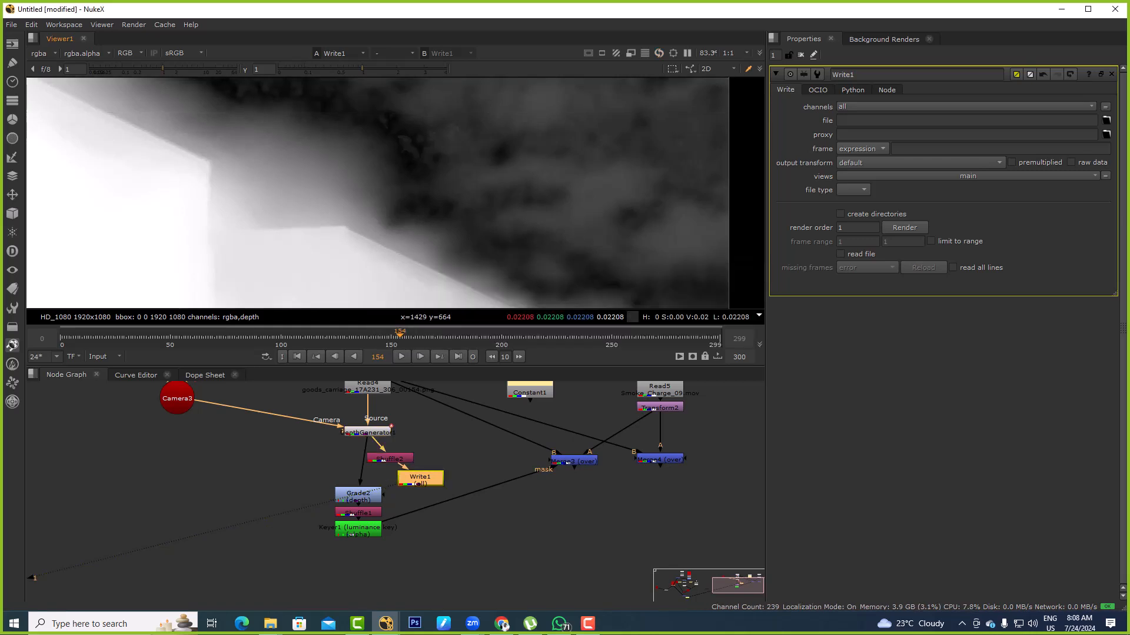
scroll(502, 255, down, 1)
key(f)
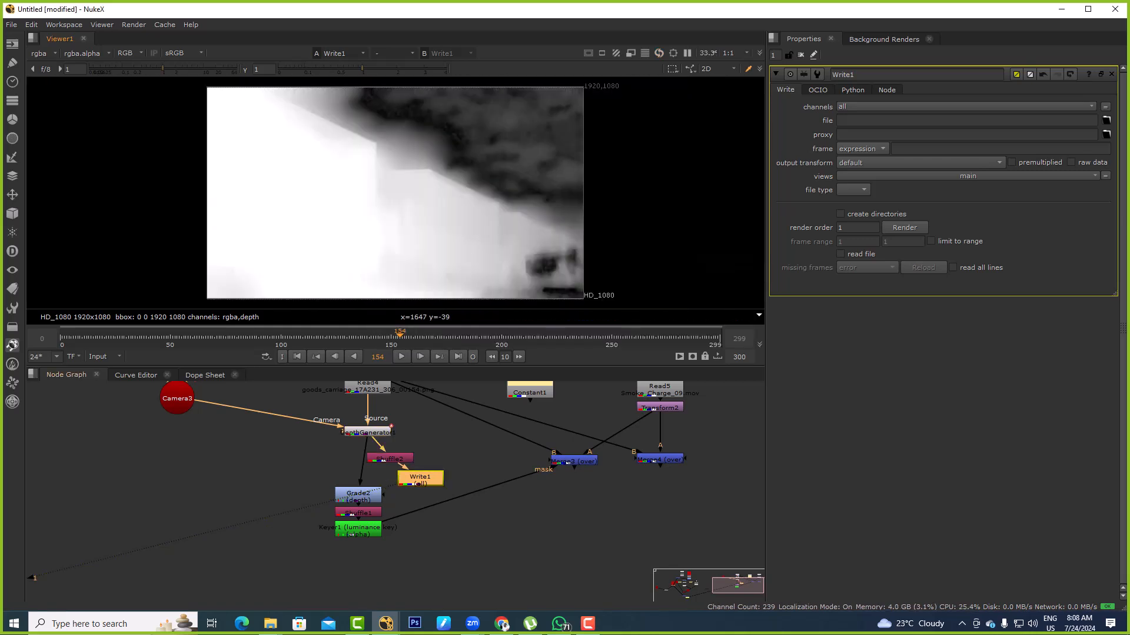
Move Write1 aside, reconnect Grade2's input to Shuffle2, and view the resulting matte through Shuffle1 and Keyer1, including its alpha
drag(420, 482, 447, 520)
drag(365, 451, 385, 459)
click(358, 513)
key(1)
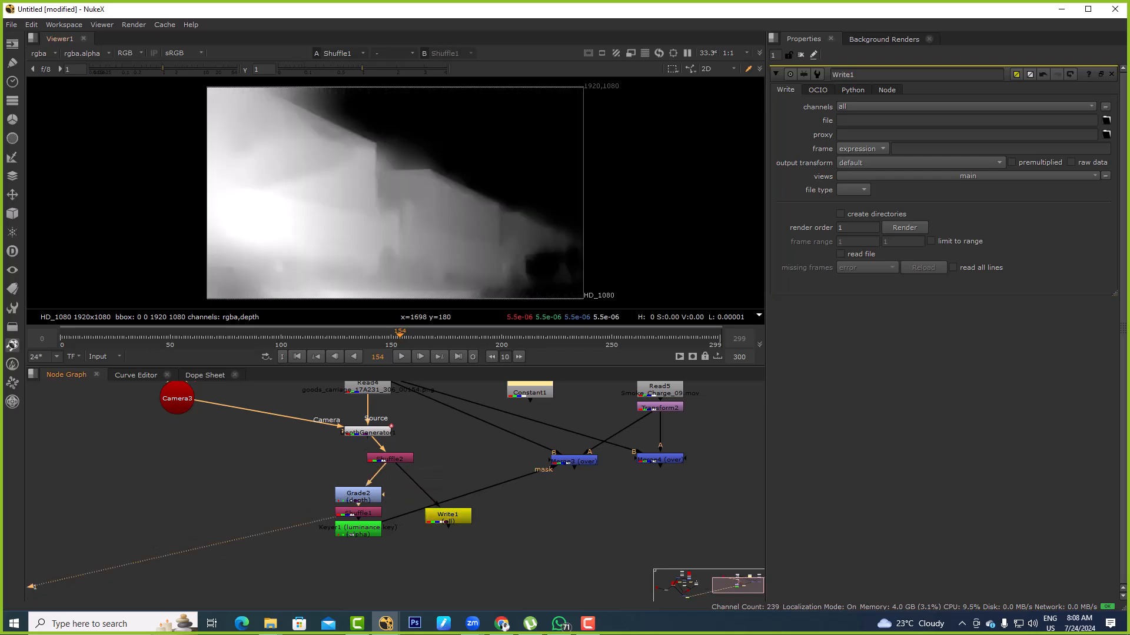
click(357, 530)
key(1)
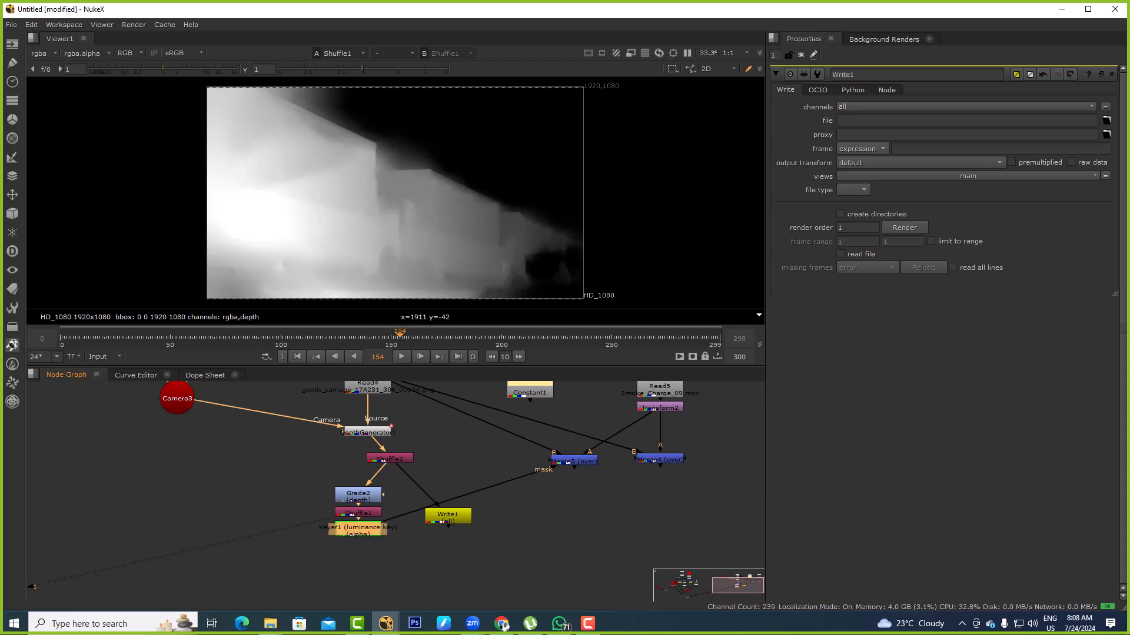
key(a)
View the unmasked smoke composite from Merge4 and switch the viewer from alpha back to full color
middle_drag(683, 428, 571, 460)
drag(602, 461, 498, 534)
key(1)
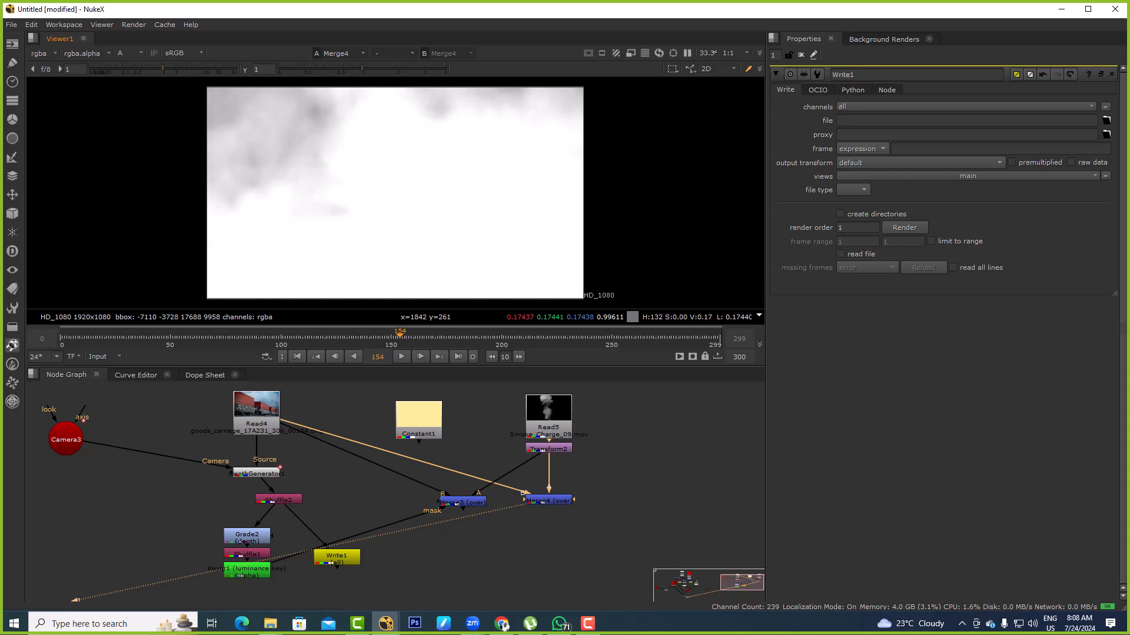
key(a)
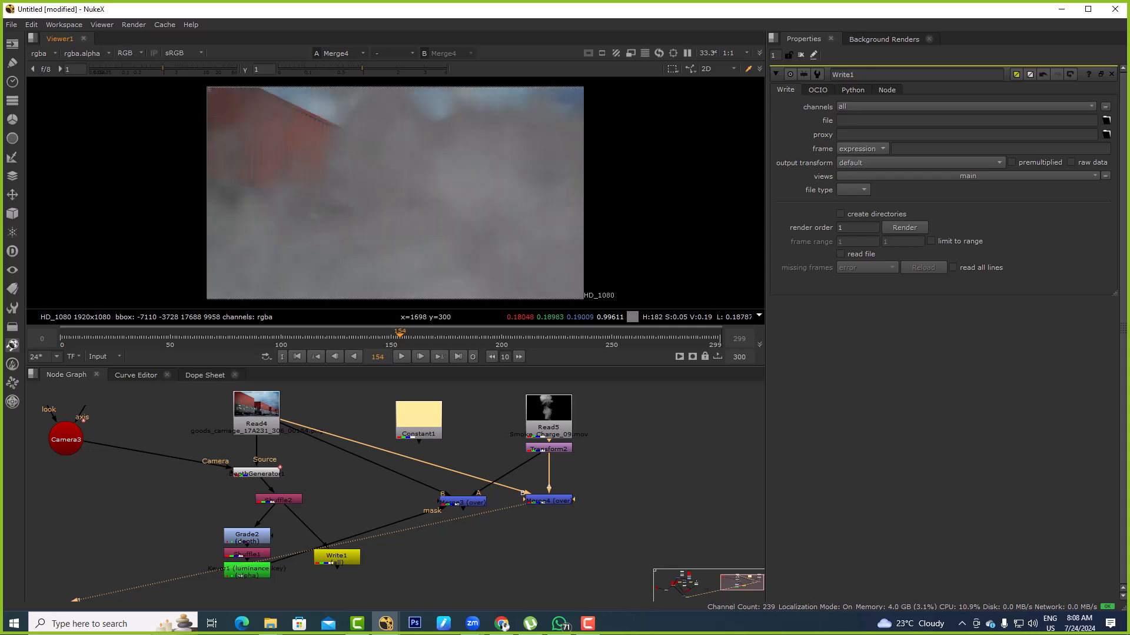
middle_drag(547, 471, 589, 450)
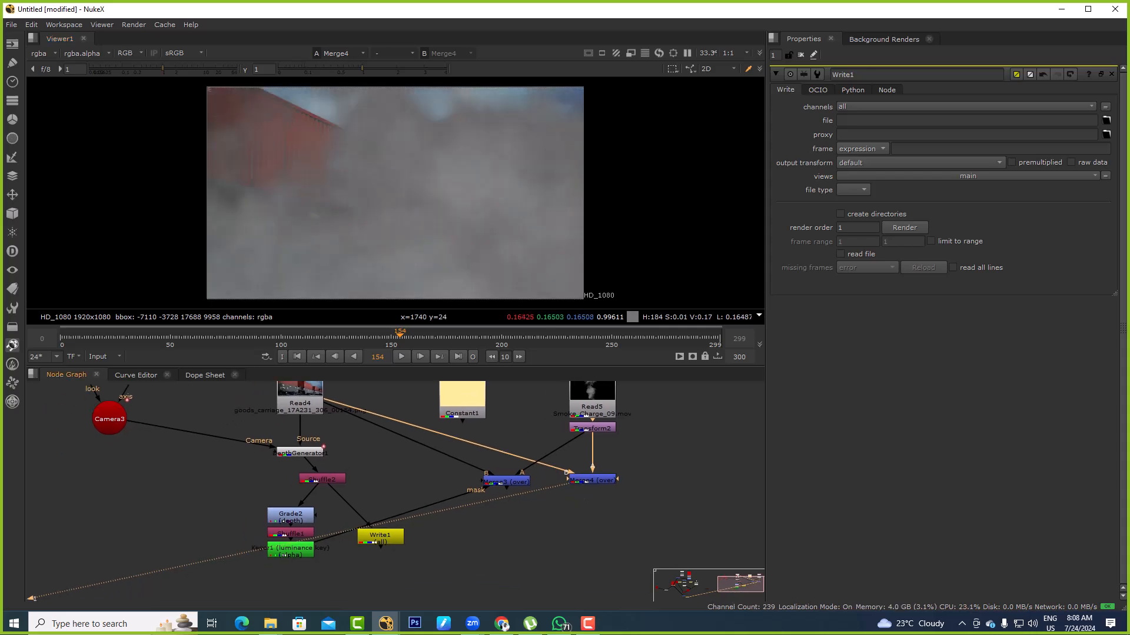
scroll(589, 450, up, 3)
click(656, 459)
click(592, 490)
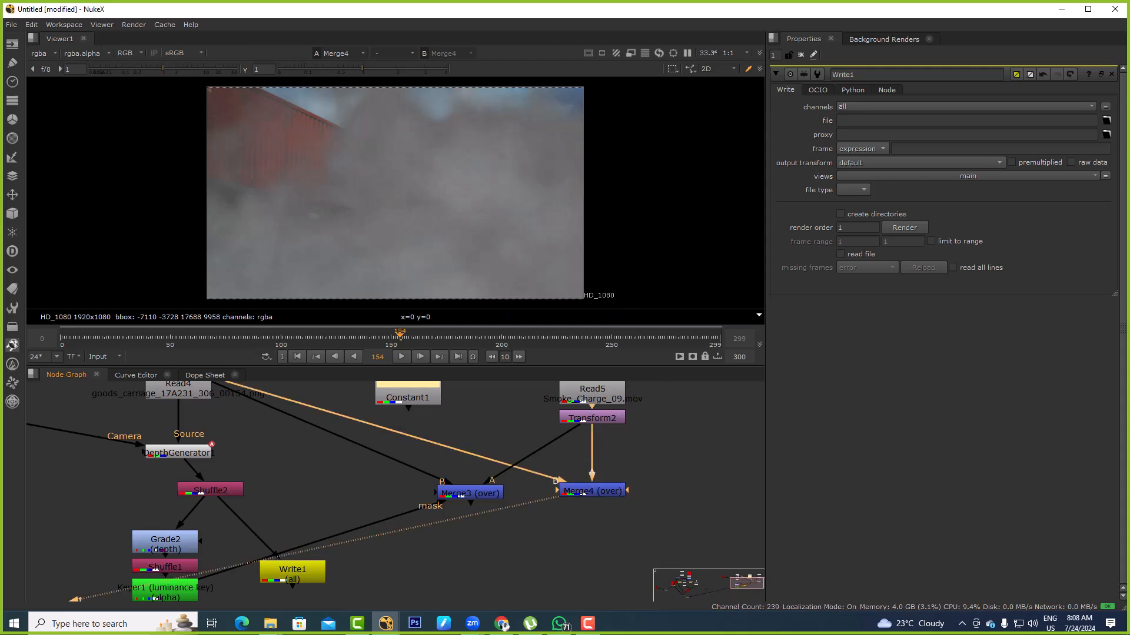
Move Merge3 lower in the node graph and view its depth-masked smoke composite
drag(471, 493, 484, 548)
middle_drag(484, 582, 492, 549)
scroll(492, 550, up, 1)
key(1)
drag(168, 137, 576, 274)
middle_drag(406, 471, 555, 415)
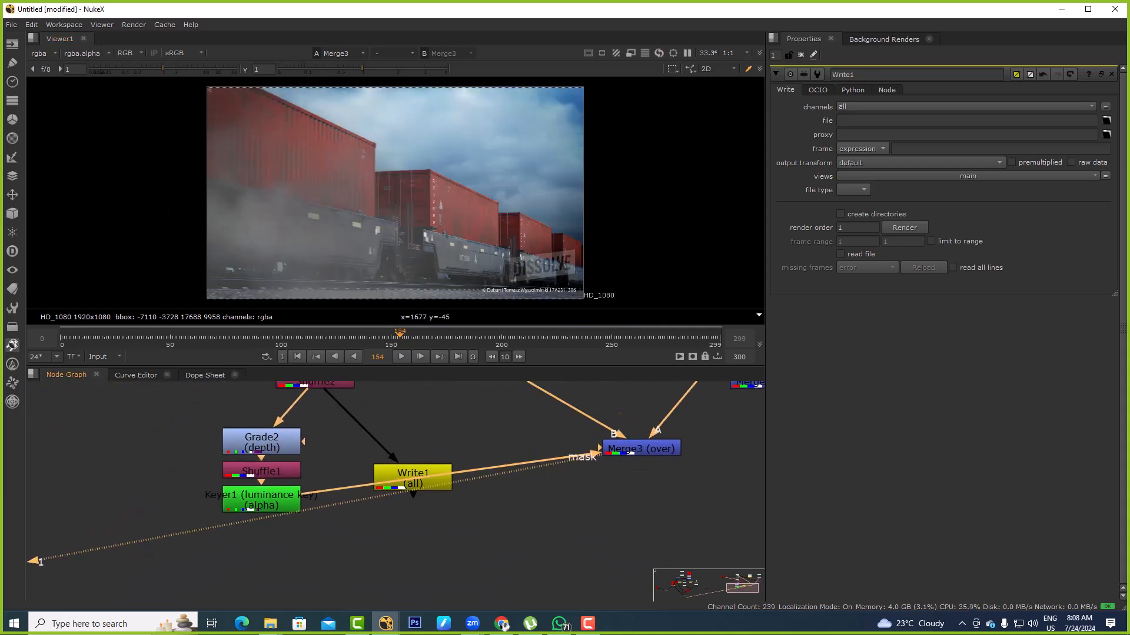
Open Keyer1's properties and examine its luminance key range
double_click(262, 500)
mouse_move(830, 226)
mouse_down()
mouse_move(1032, 226)
mouse_move(829, 226)
mouse_up()
mouse_move(1062, 143)
mouse_down()
mouse_move(831, 144)
mouse_move(1062, 143)
mouse_up()
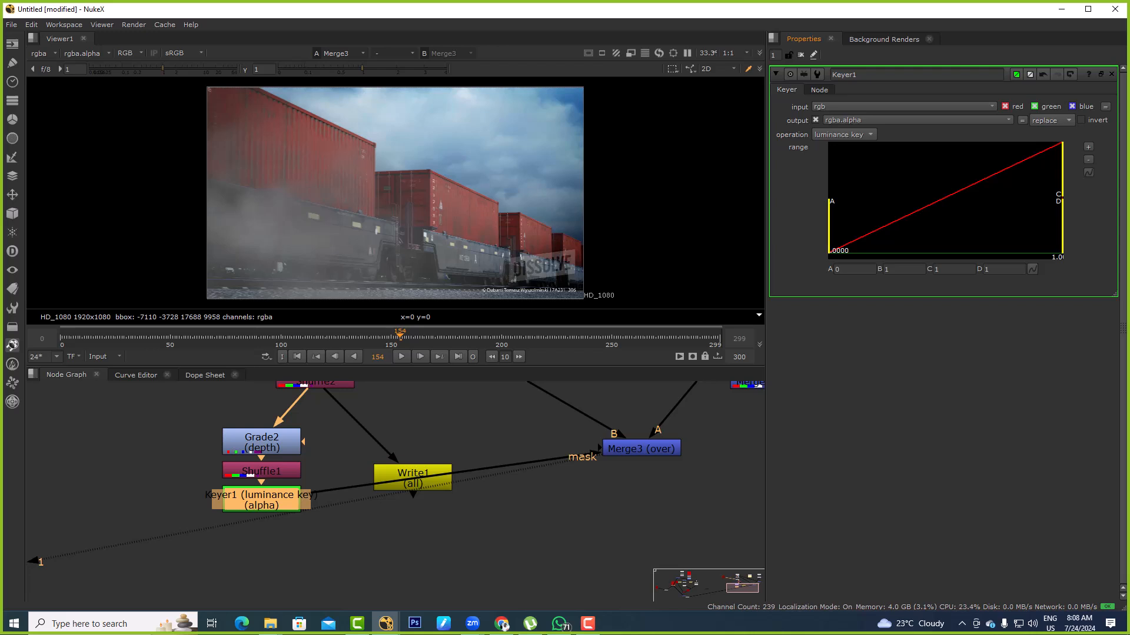
mouse_move(828, 232)
mouse_down()
mouse_move(962, 232)
mouse_move(828, 232)
mouse_up()
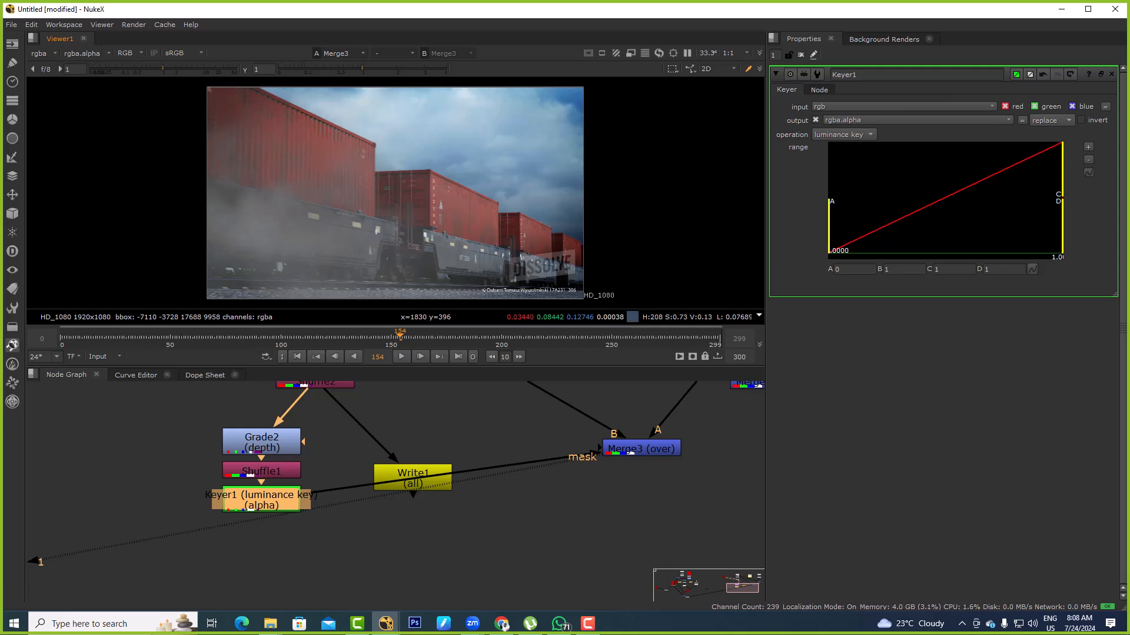
Duplicate the Merge3 node and place the copy directly below it
scroll(487, 563, down, 4)
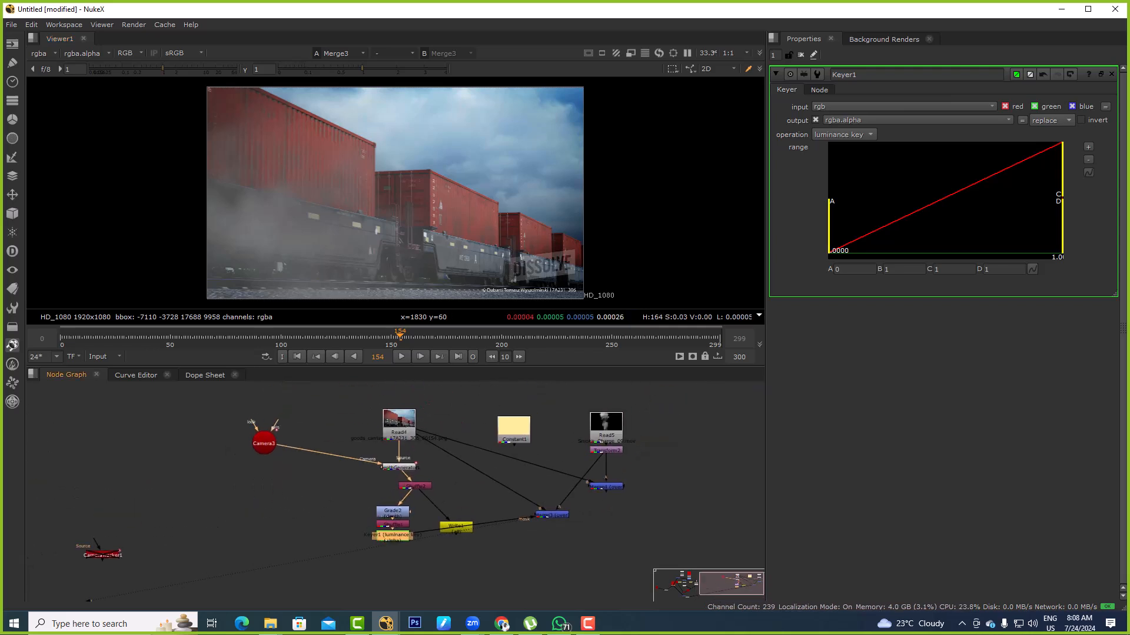
scroll(470, 582, up, 3)
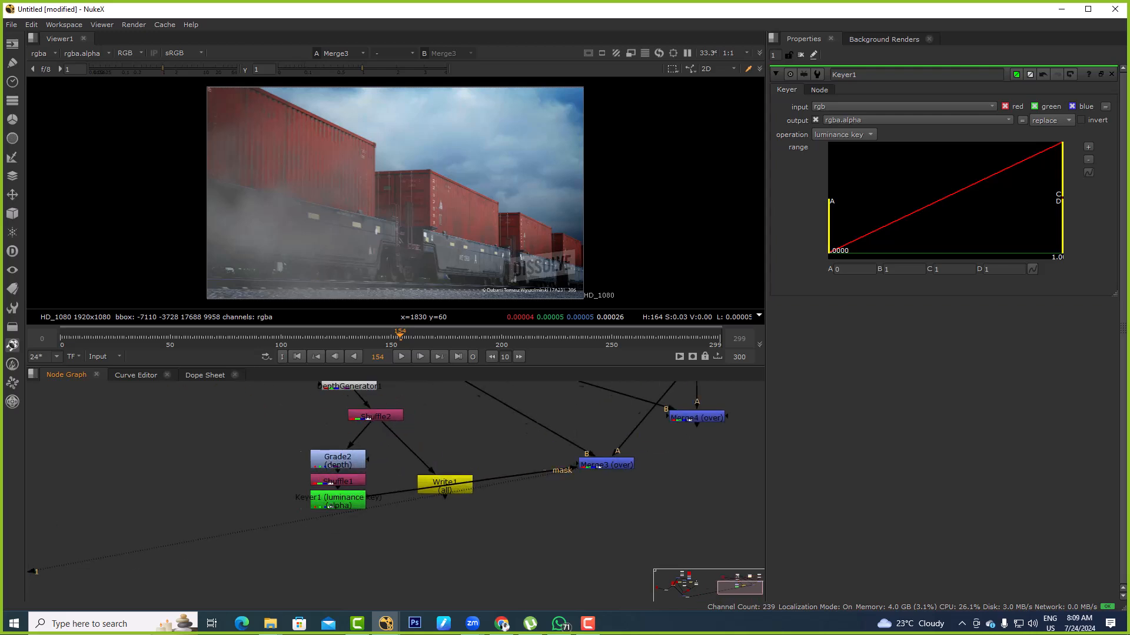
middle_drag(600, 512, 506, 523)
click(512, 475)
key(ctrl+c)
click(552, 503)
key(ctrl+v)
drag(551, 503, 496, 538)
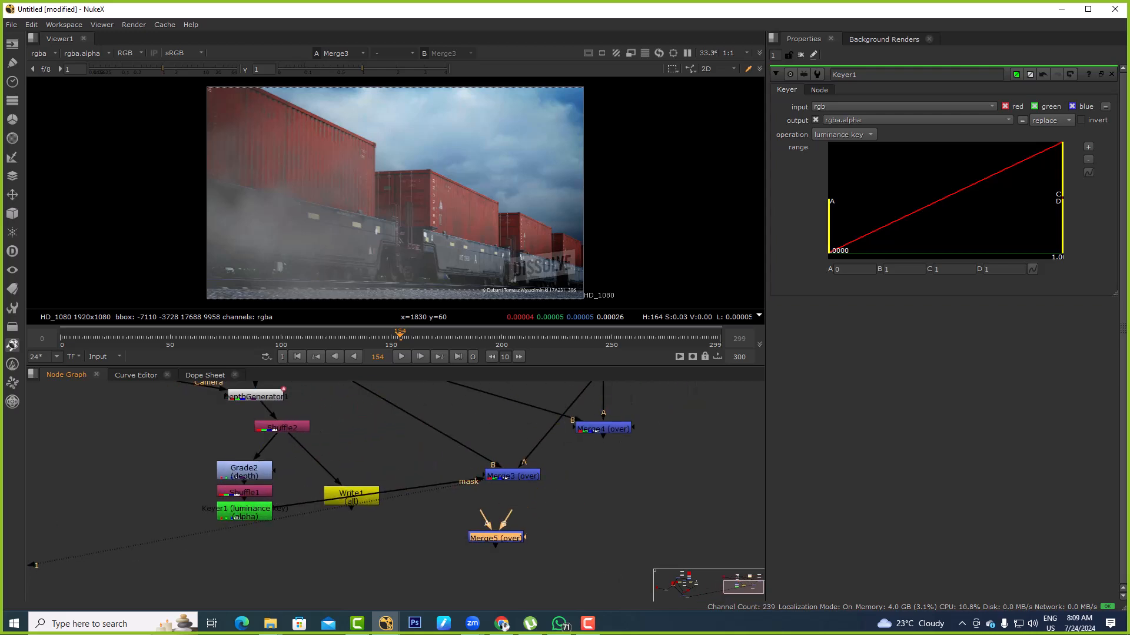
middle_drag(377, 424, 398, 428)
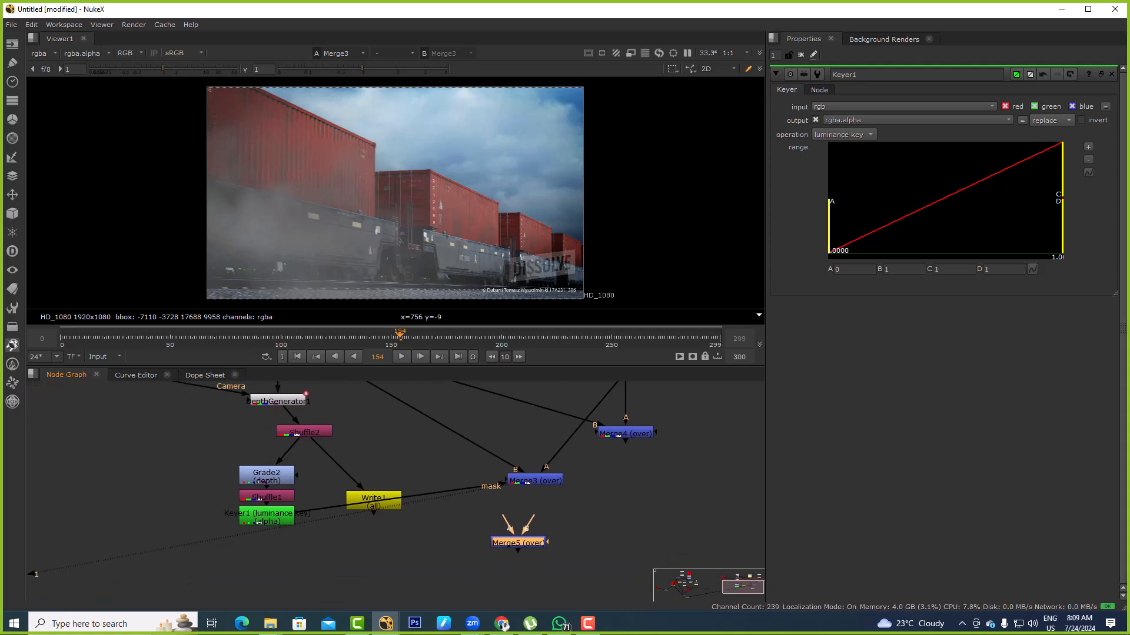
Connect Merge5's B input to Merge3 and its A input to Transform2, and view Merge5
click(259, 516)
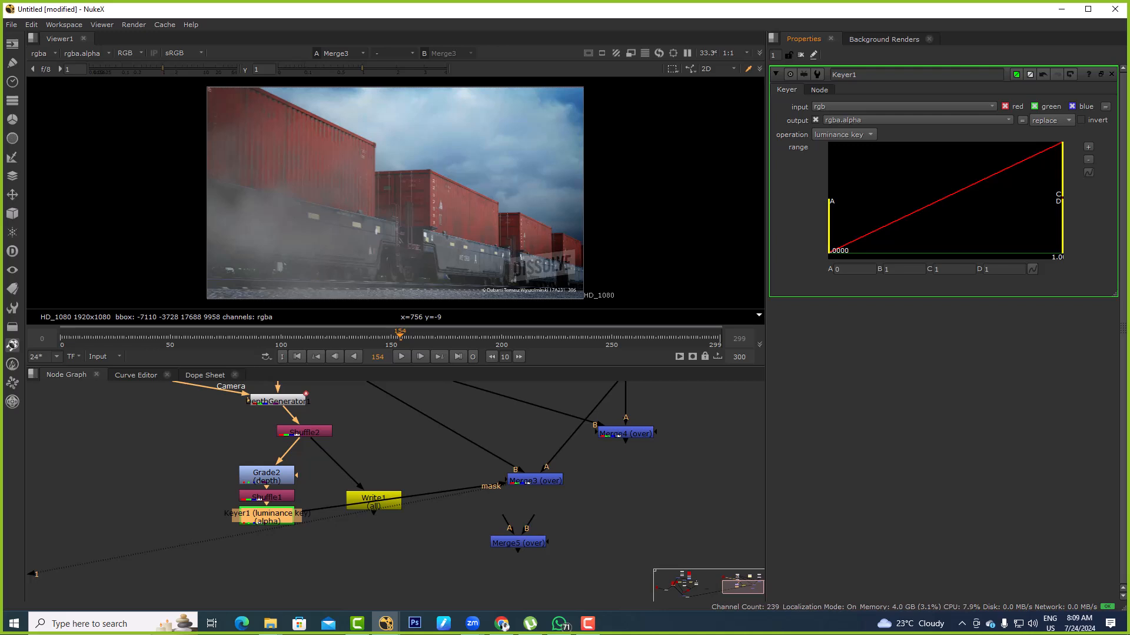
mouse_move(1062, 171)
mouse_down()
mouse_move(862, 171)
mouse_move(1062, 171)
mouse_up()
click(535, 480)
drag(517, 542, 573, 444)
key(1)
click(522, 514)
scroll(522, 514, down, 3)
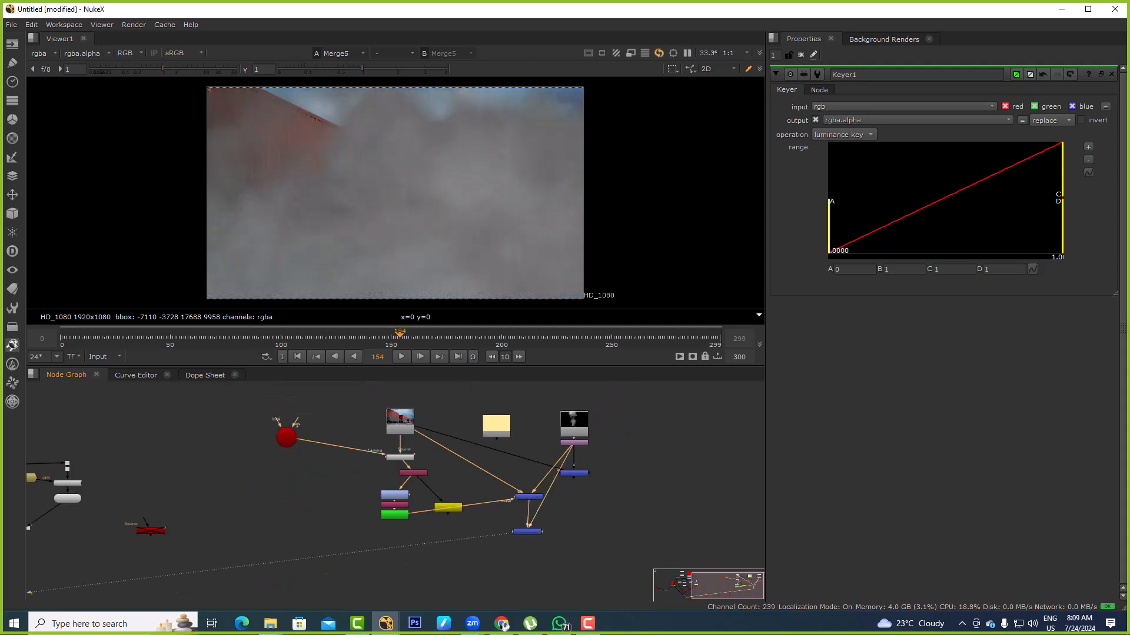
Connect Merge5's mask input to Keyer1 and toggle Merge5 off and on to compare the smoke density
scroll(541, 500, up, 3)
drag(542, 561, 250, 524)
middle_drag(250, 524, 267, 481)
click(530, 518)
key(d)
key(d)
key(d)
key(d)
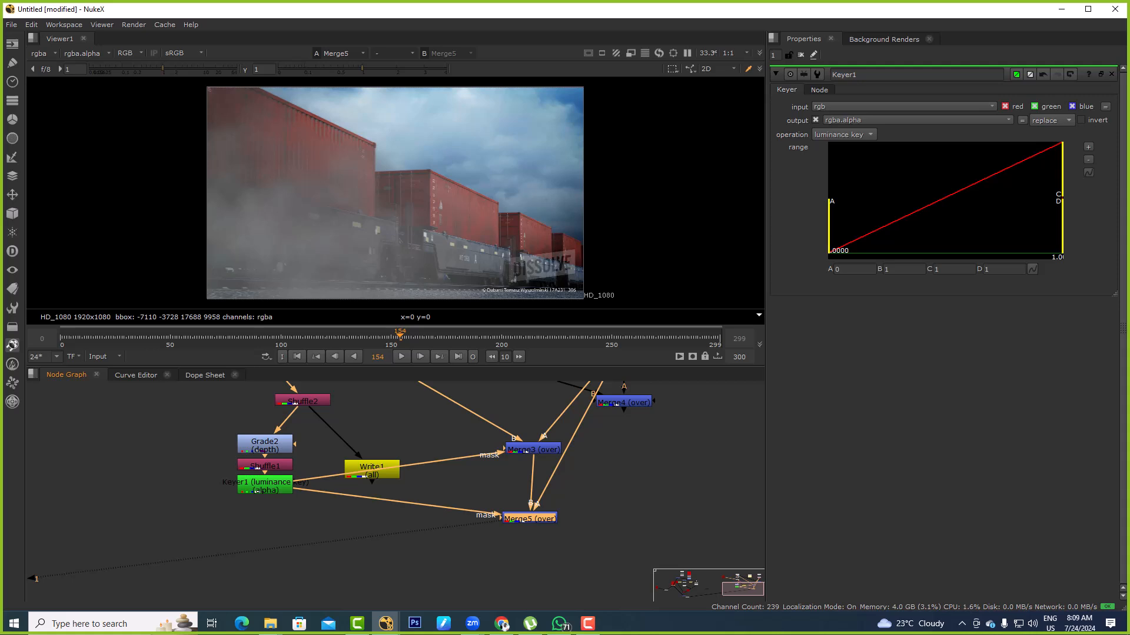
Try lowering Keyer1's range handle B to about 0.158, inspect the smoke edges, and undo the change
click(265, 486)
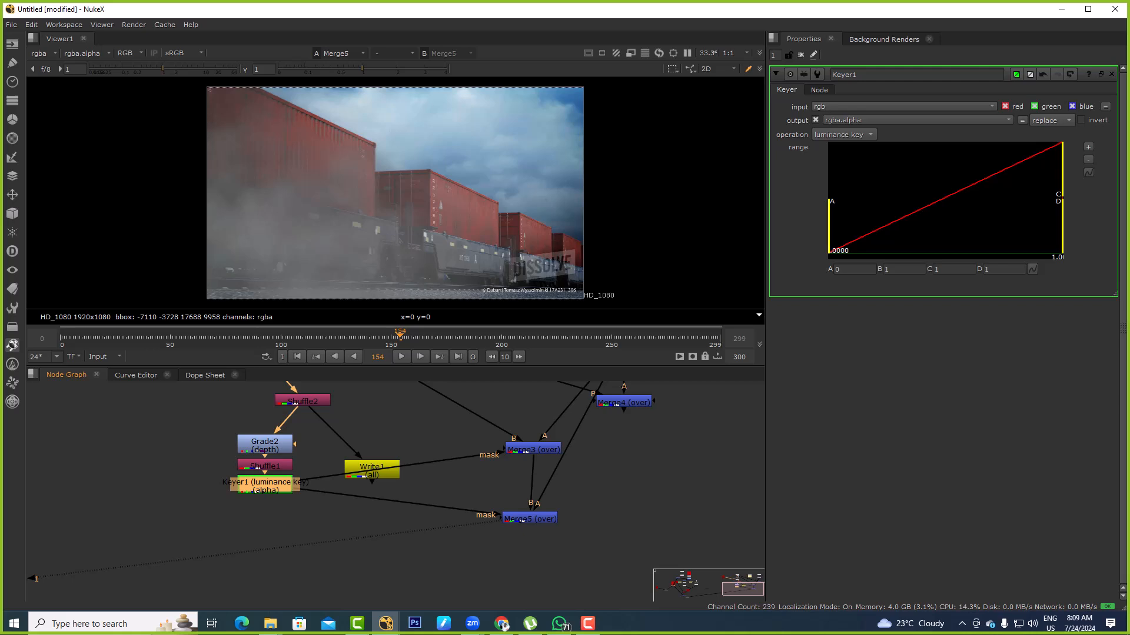
drag(1062, 171, 922, 171)
scroll(420, 197, up, 6)
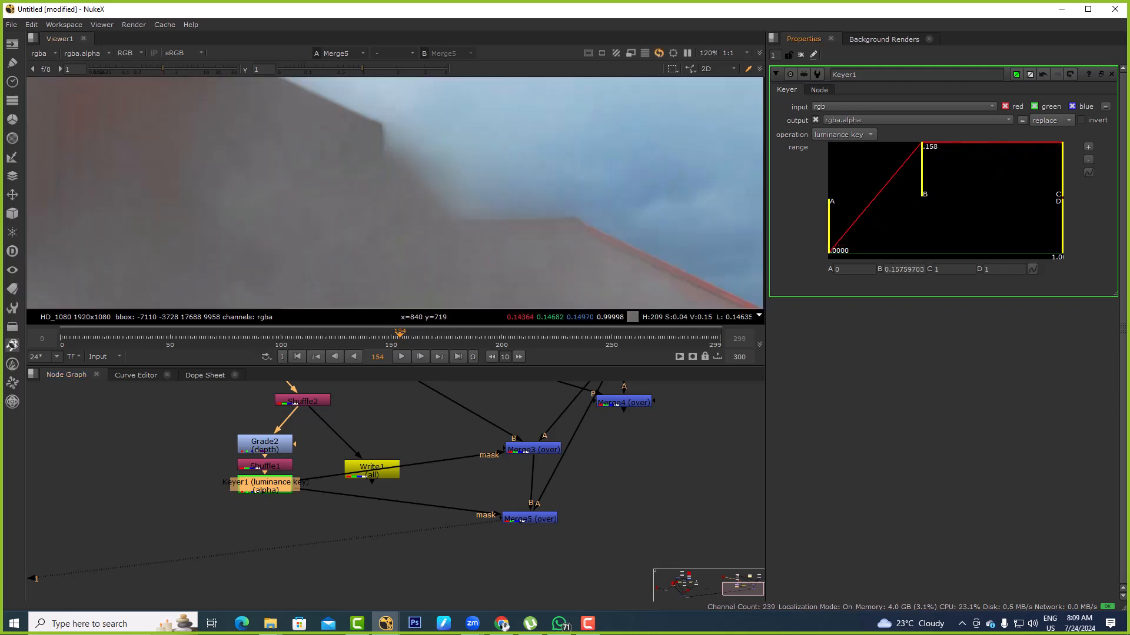
key(ctrl+z)
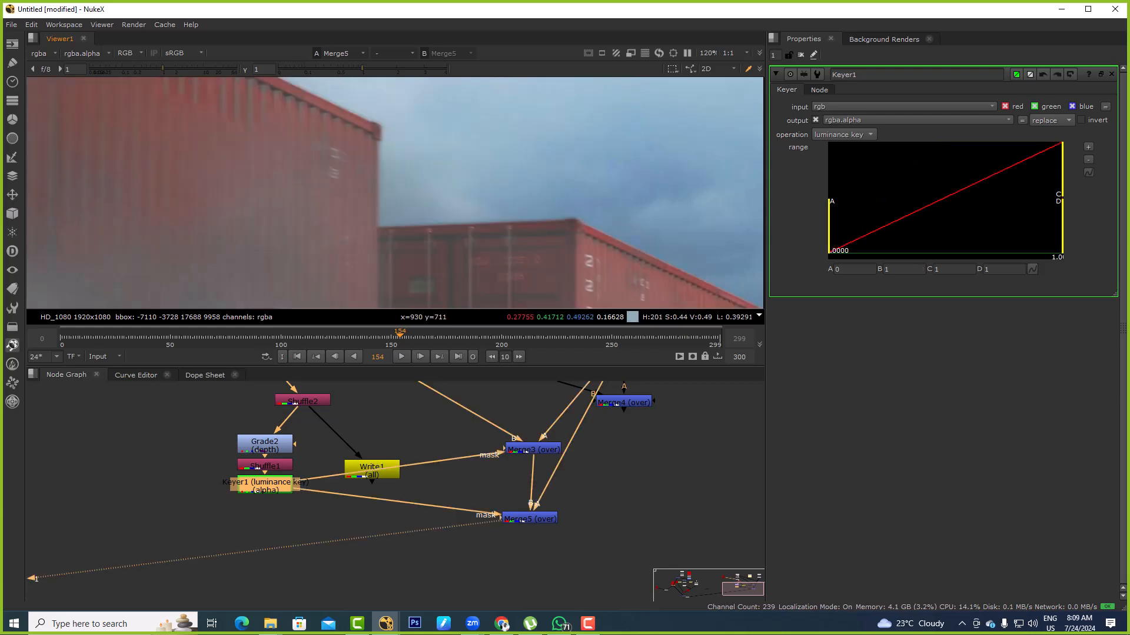
key(f)
drag(561, 275, 124, 182)
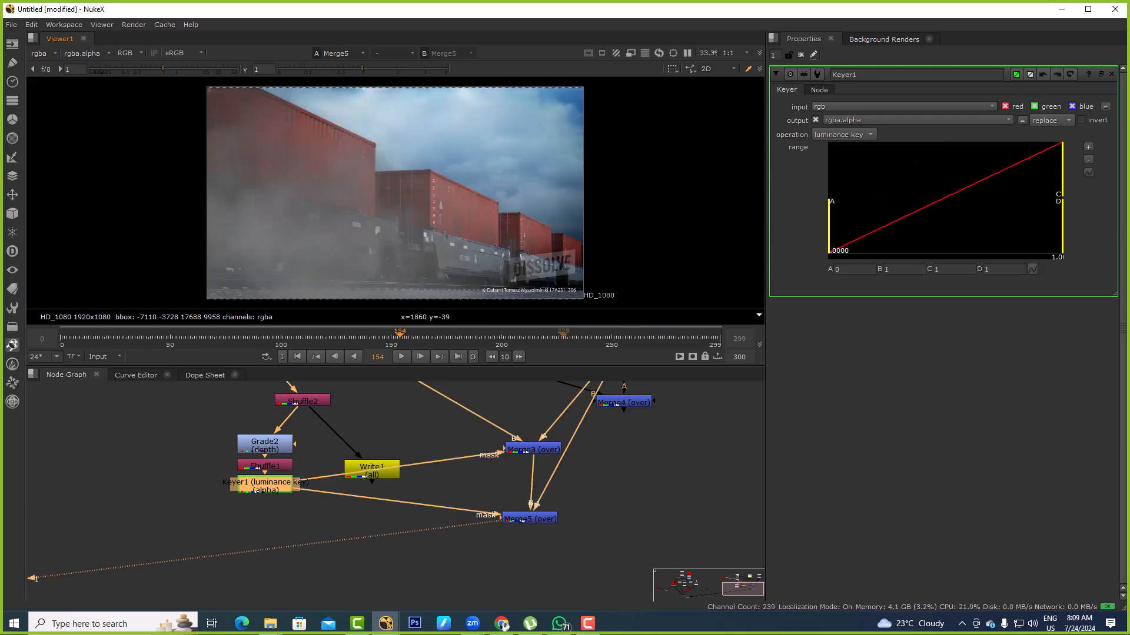
Insert a Grade node below Transform2 in the smoke branch
click(422, 438)
middle_drag(422, 438, 364, 568)
ctrl+drag(565, 470, 571, 446)
click(627, 465)
key(g)
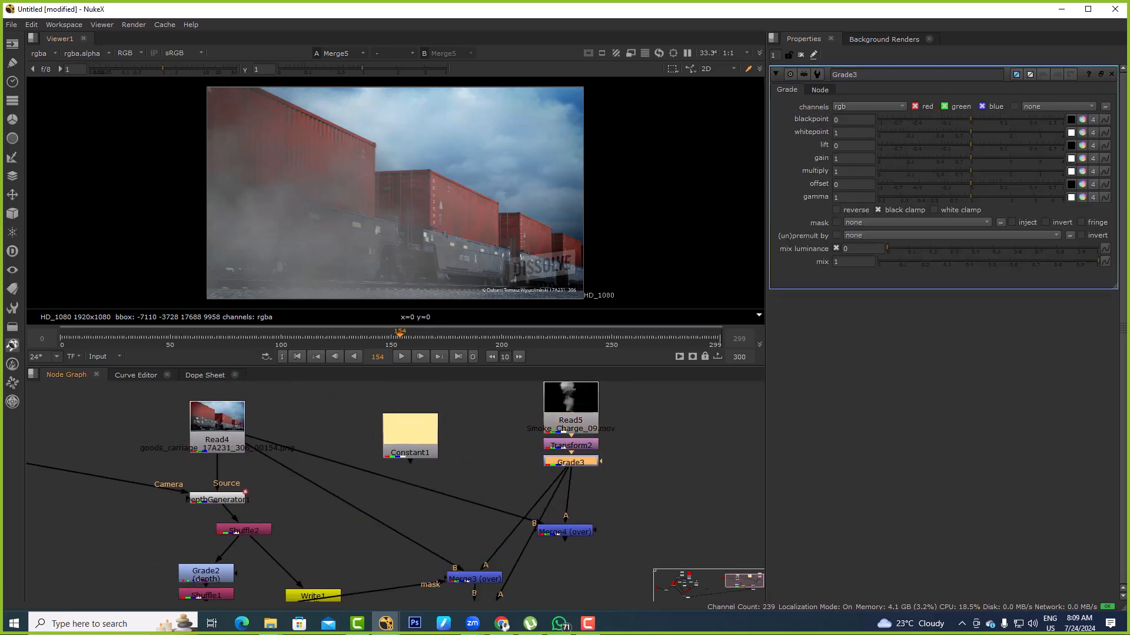
Tint the smoke orange by setting Grade3's gamma to about 1 red, 0.647 green and 0.521 blue
click(1081, 197)
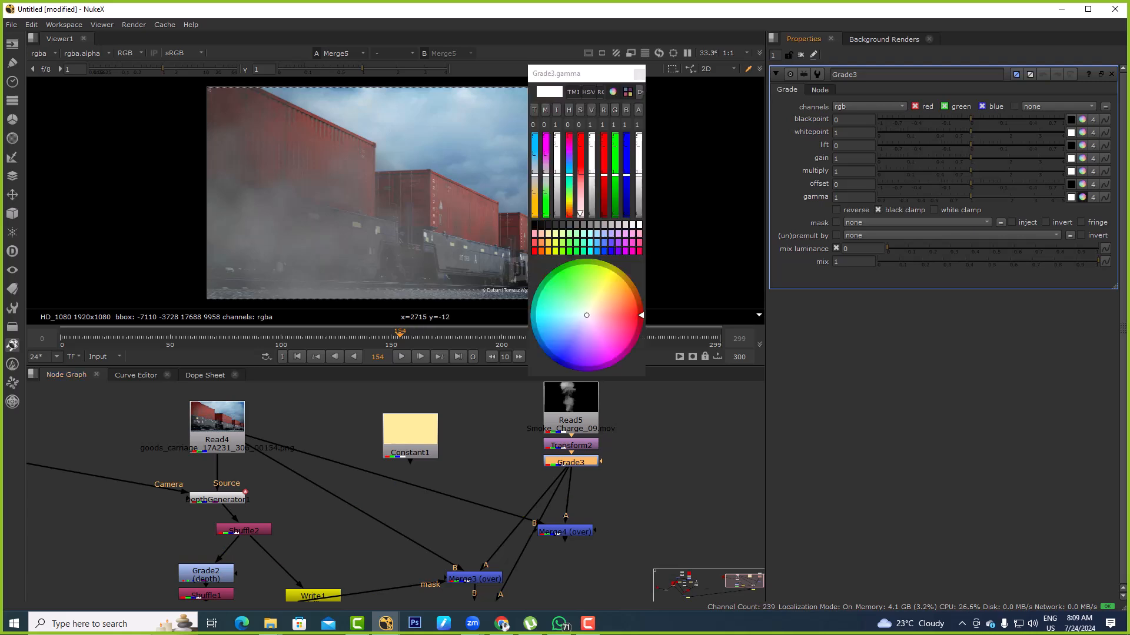
drag(587, 315, 610, 309)
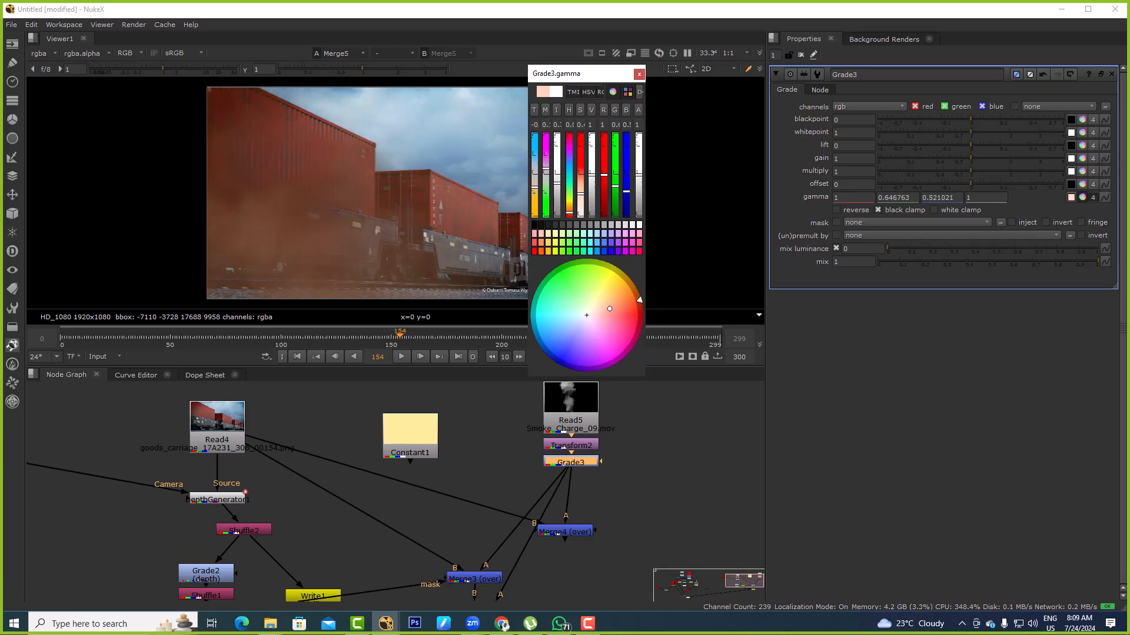
click(639, 75)
Add an unconnected Noise node beside the smoke footage and view it
middle_drag(665, 433, 617, 438)
click(616, 438)
key(Tab)
text(noise)
key(Return)
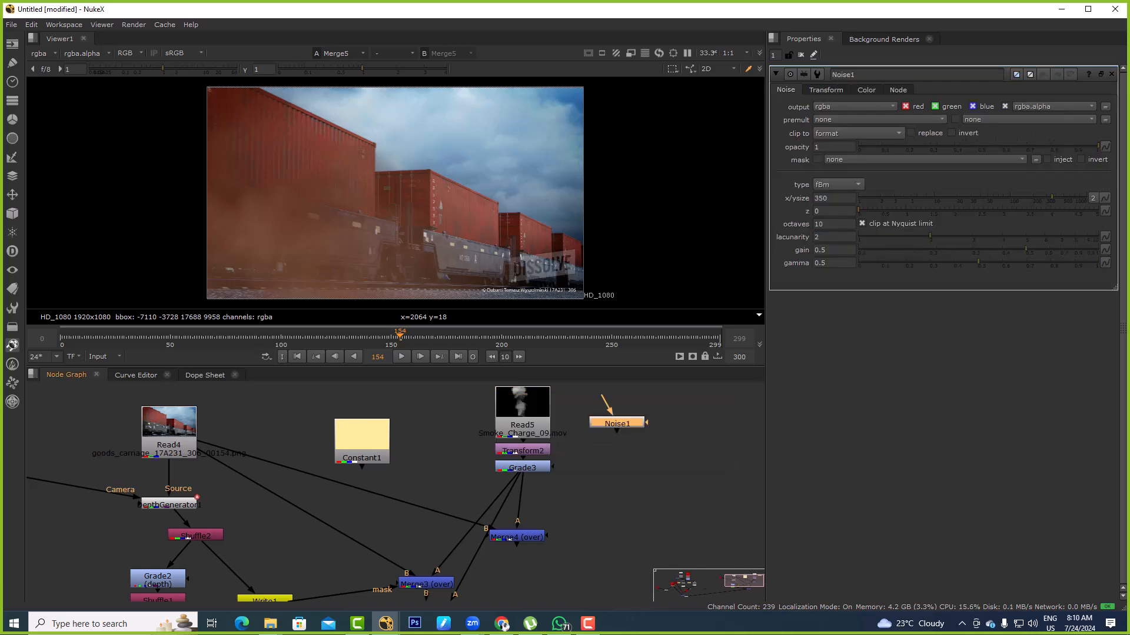
key(1)
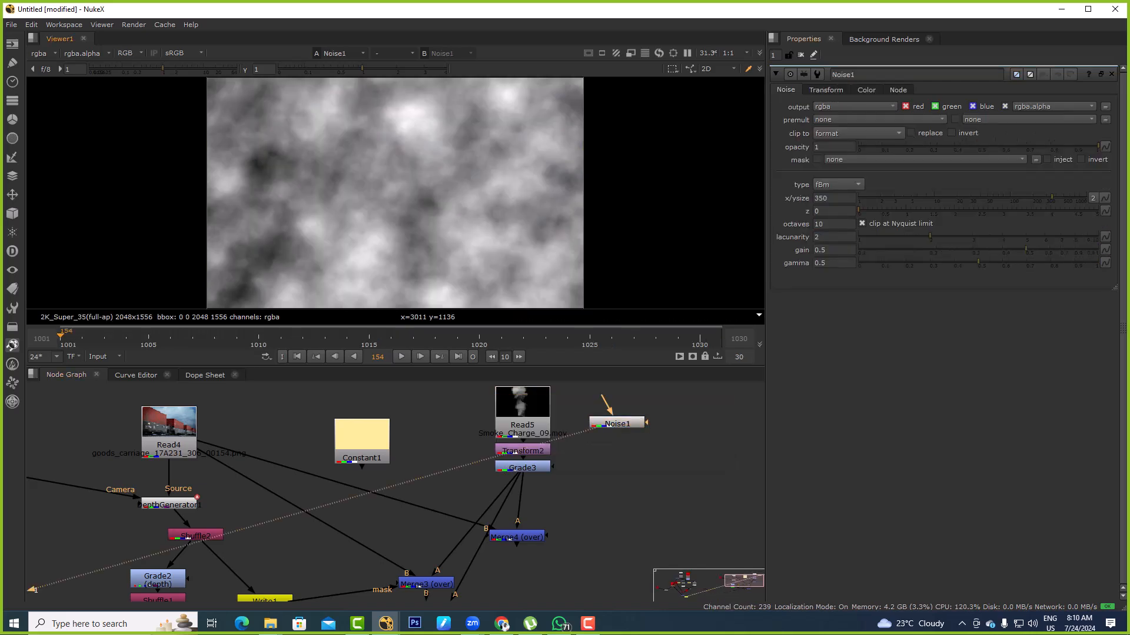
Tint the noise pale yellow by setting its color to about 1 red, 0.846 green and 0.289 blue
click(866, 90)
click(1082, 120)
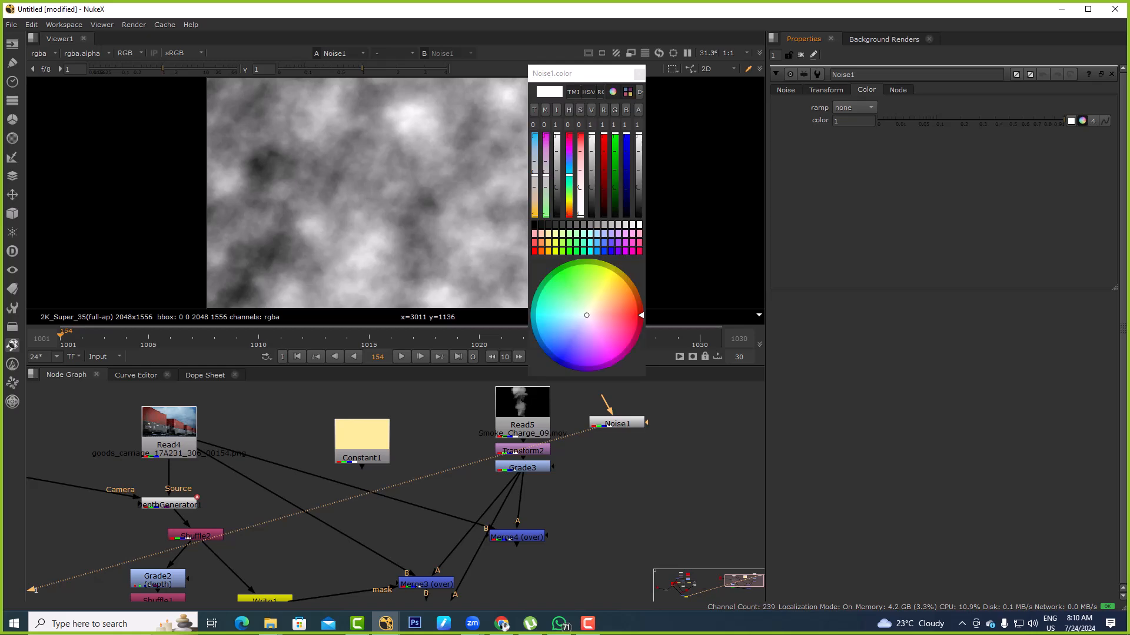
drag(640, 316, 624, 275)
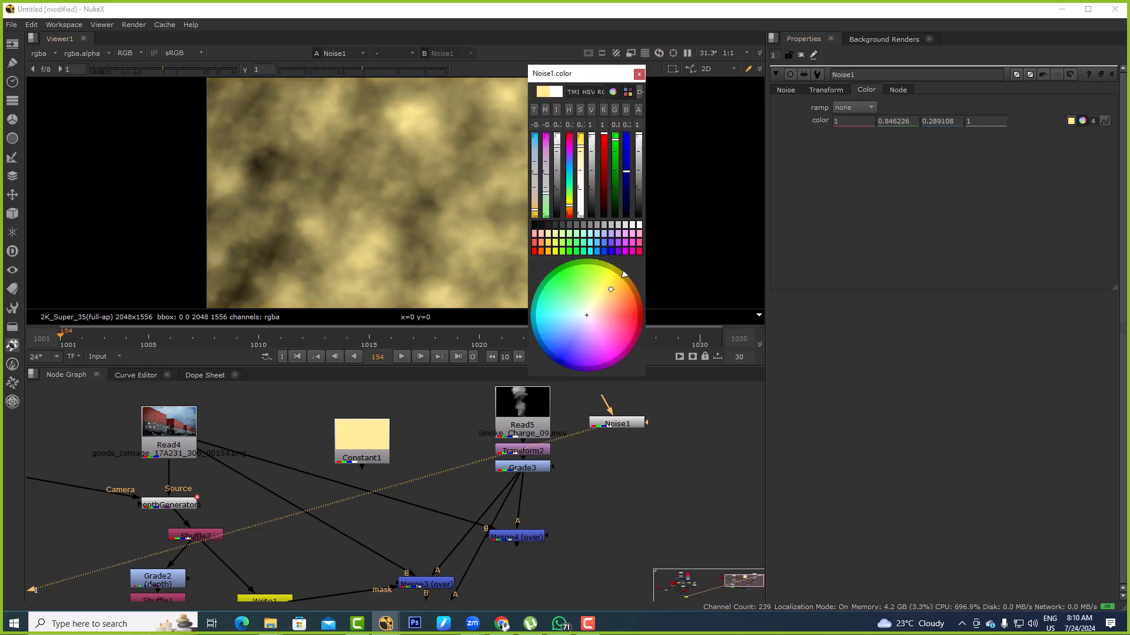
Set the noise's x/ysize to 1000, preview playback, and try a z value of 0.16
click(785, 90)
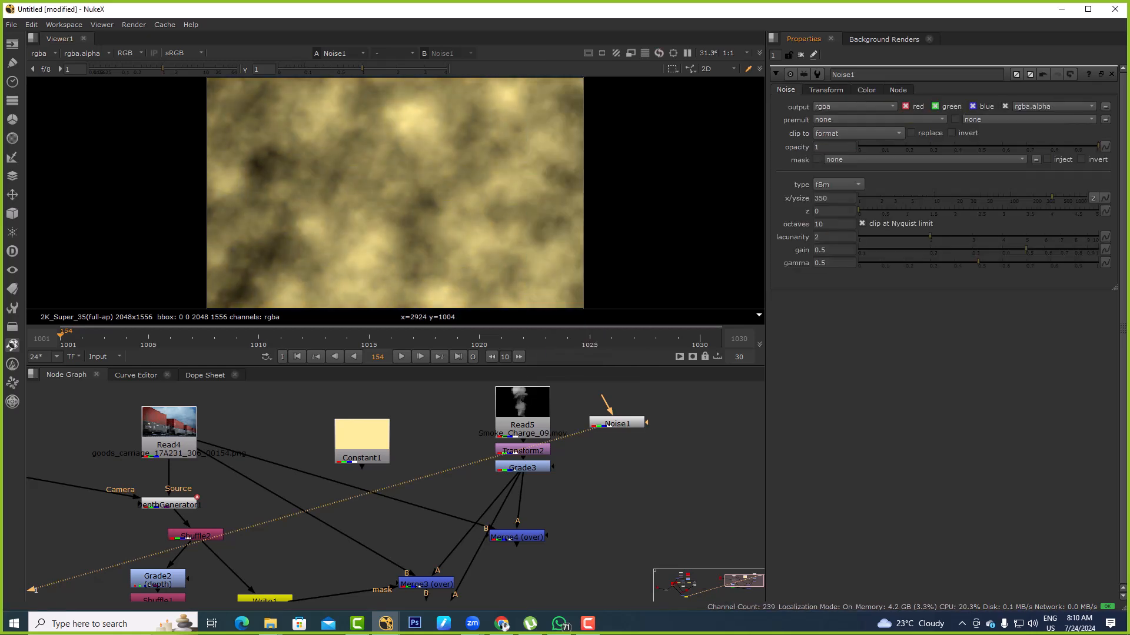
drag(1052, 199, 1086, 198)
key(l)
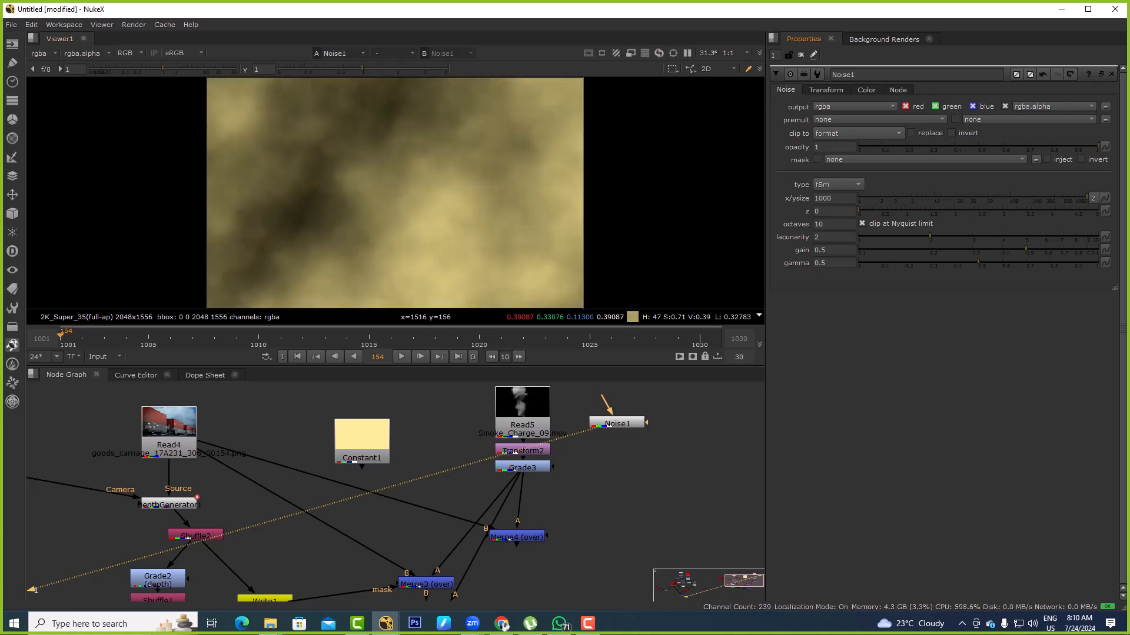
key(k)
key(Home)
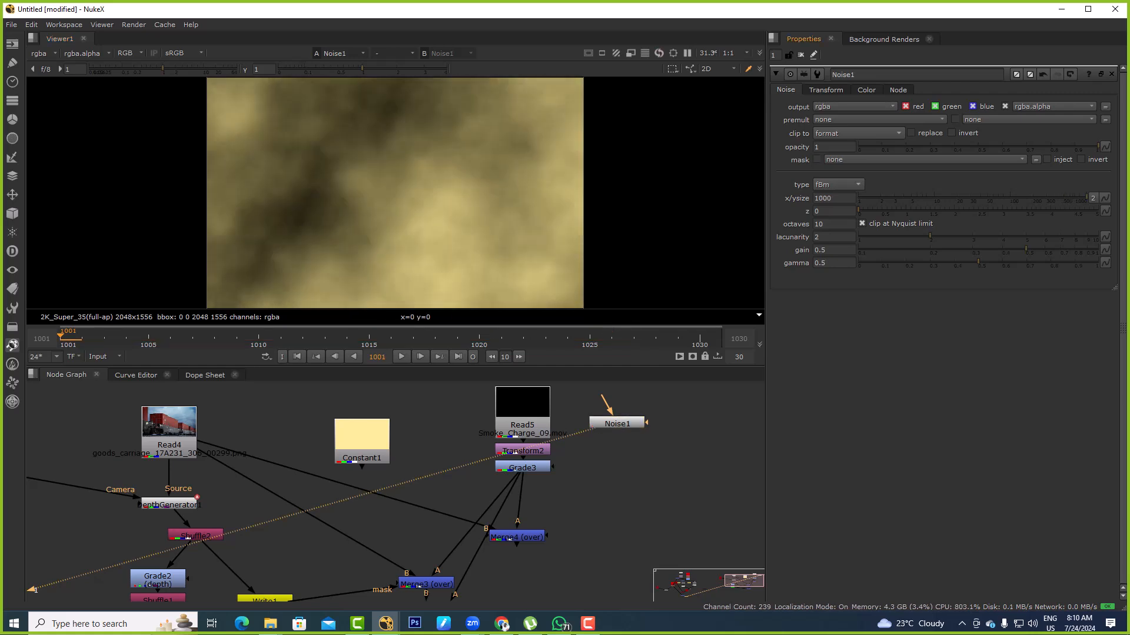
mouse_move(858, 211)
mouse_down()
mouse_move(887, 211)
mouse_move(865, 211)
mouse_up()
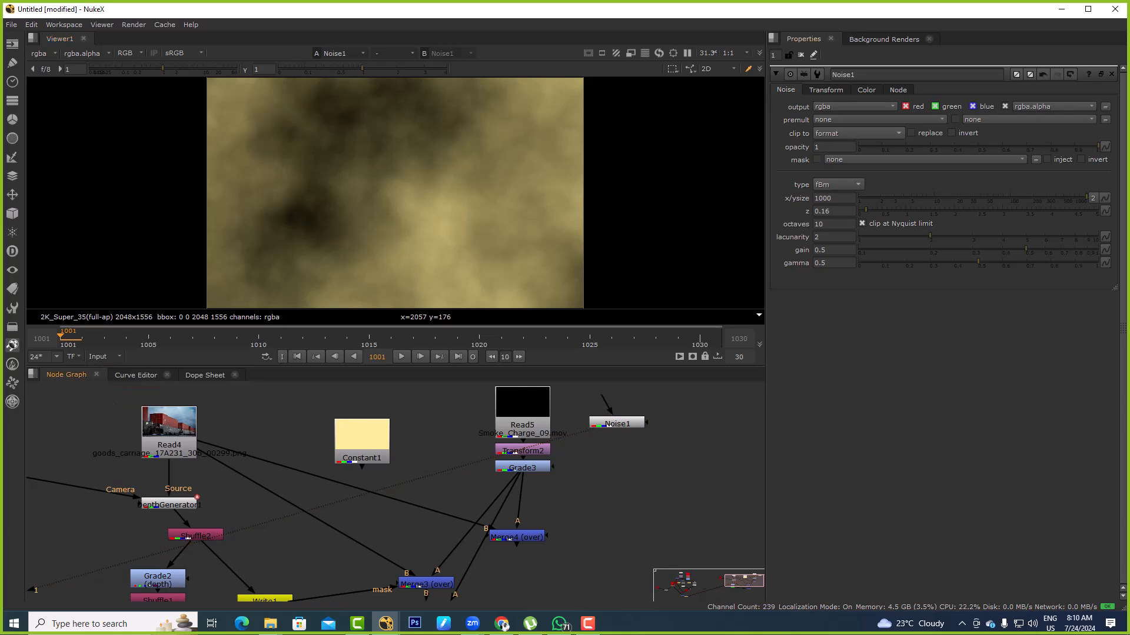
Set the project frame range to 1–111, switch the timeline to the Global range, and go to the first frame
key(s)
text(1)
key(Tab)
text(111)
key(Tab)
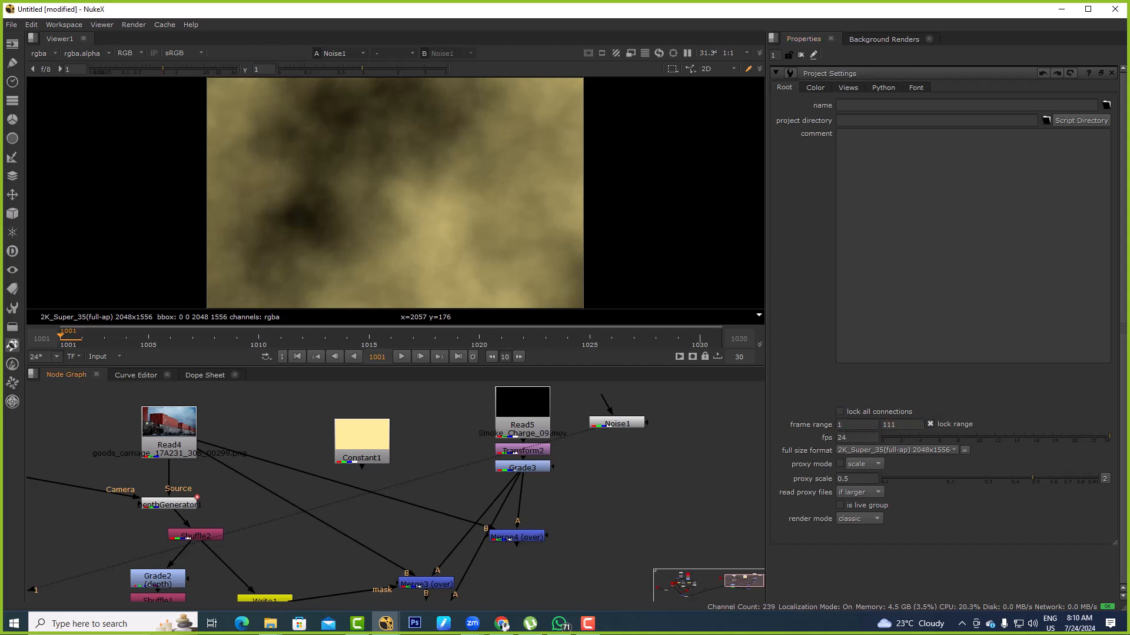
click(105, 356)
click(106, 368)
click(297, 357)
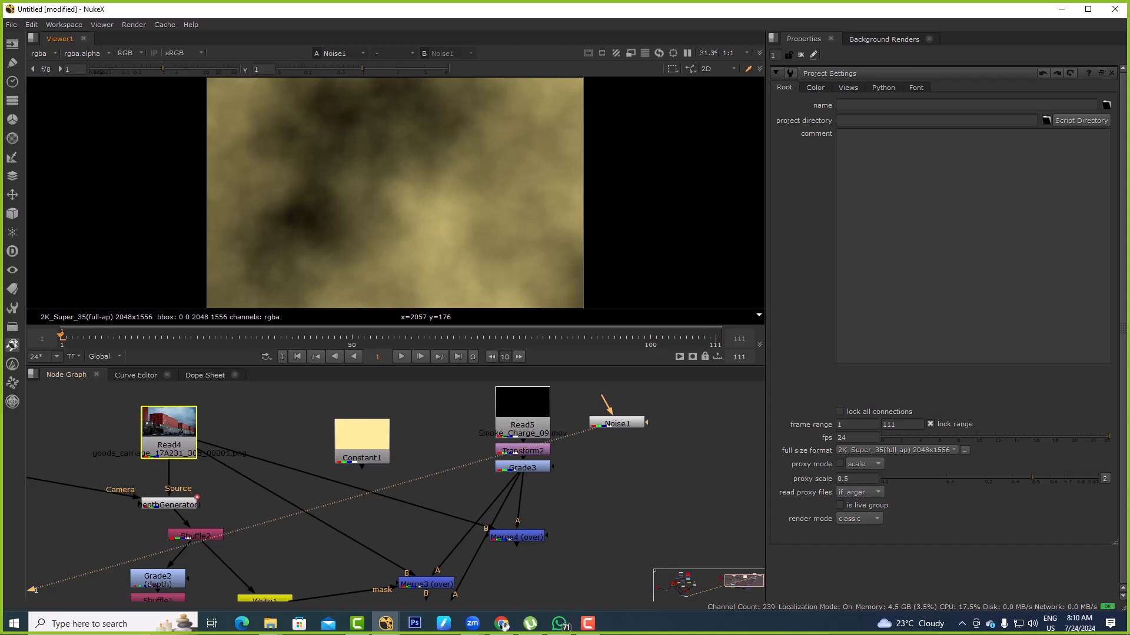
Reopen Noise1's properties, reset z to 0, and set a keyframe on it at frame 1
click(362, 452)
double_click(616, 423)
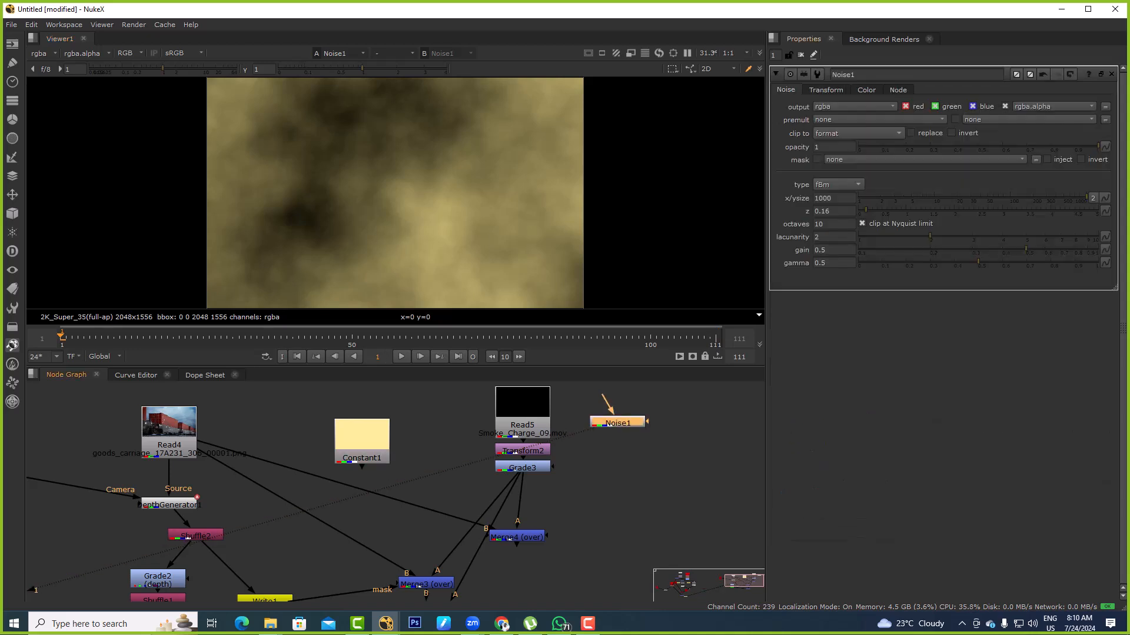
drag(866, 211, 858, 211)
right_click(825, 210)
click(851, 216)
Keyframe the noise's z at 1 on frame 111 and play back the evolving noise
click(458, 356)
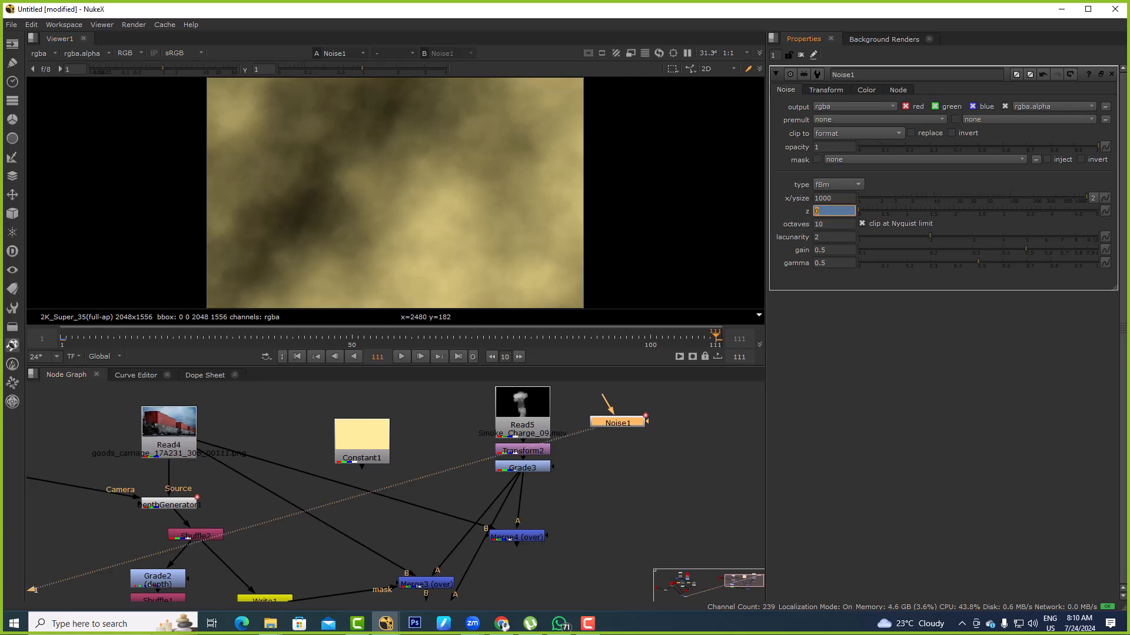
key(l)
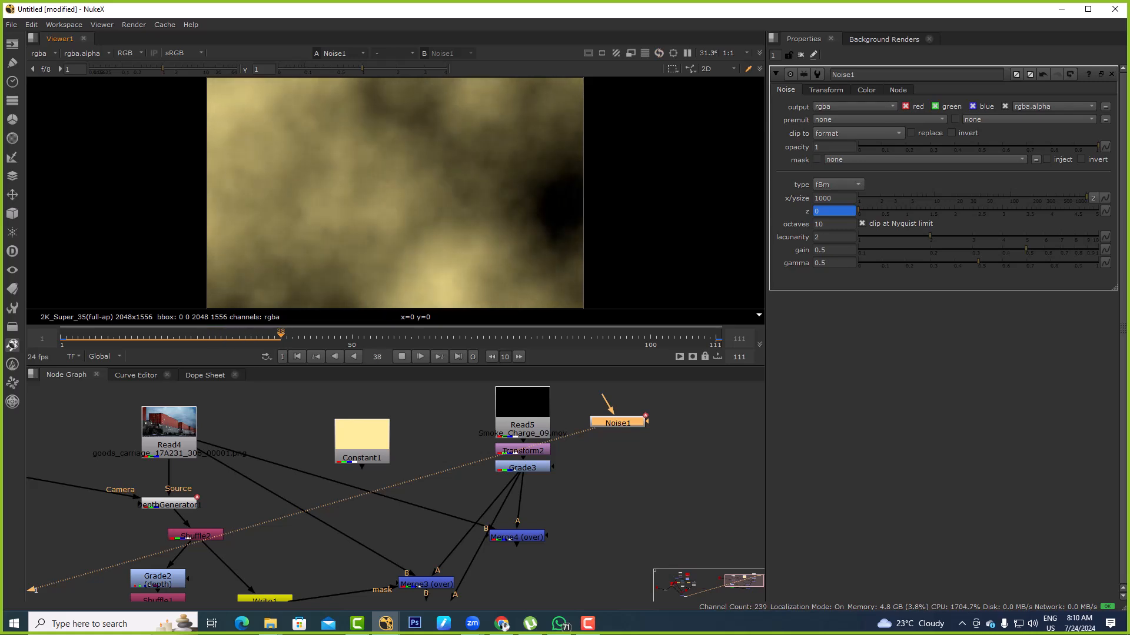
key(k)
click(459, 357)
double_click(817, 211)
text(1)
key(Return)
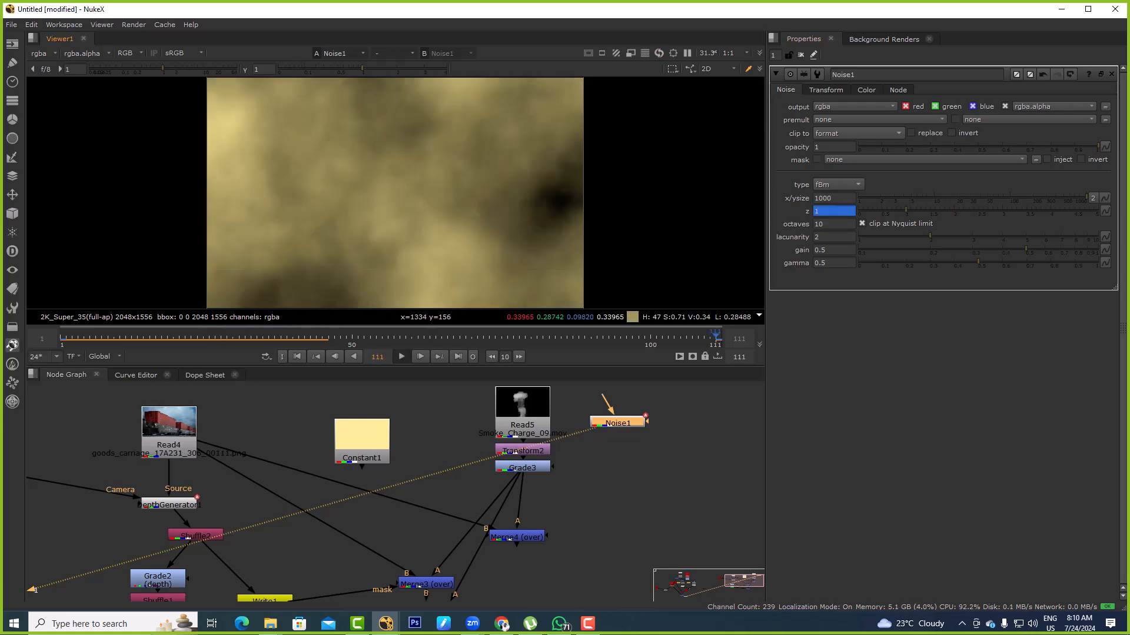
click(401, 356)
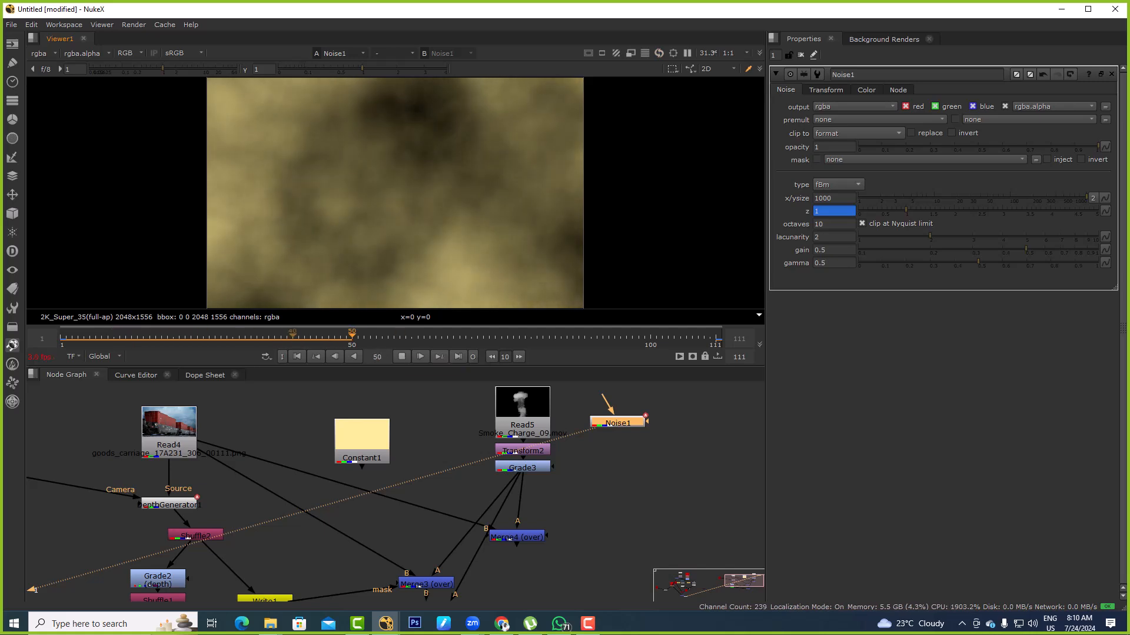
click(901, 211)
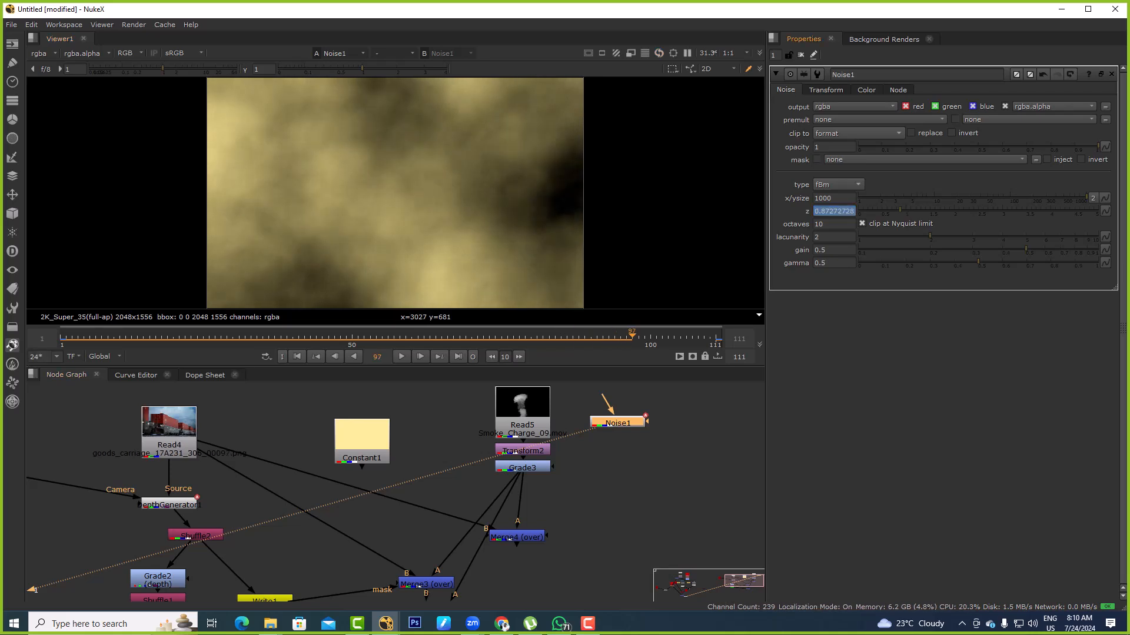
Change the project's full size format to HD_1080 1920x1080
click(858, 133)
click(858, 134)
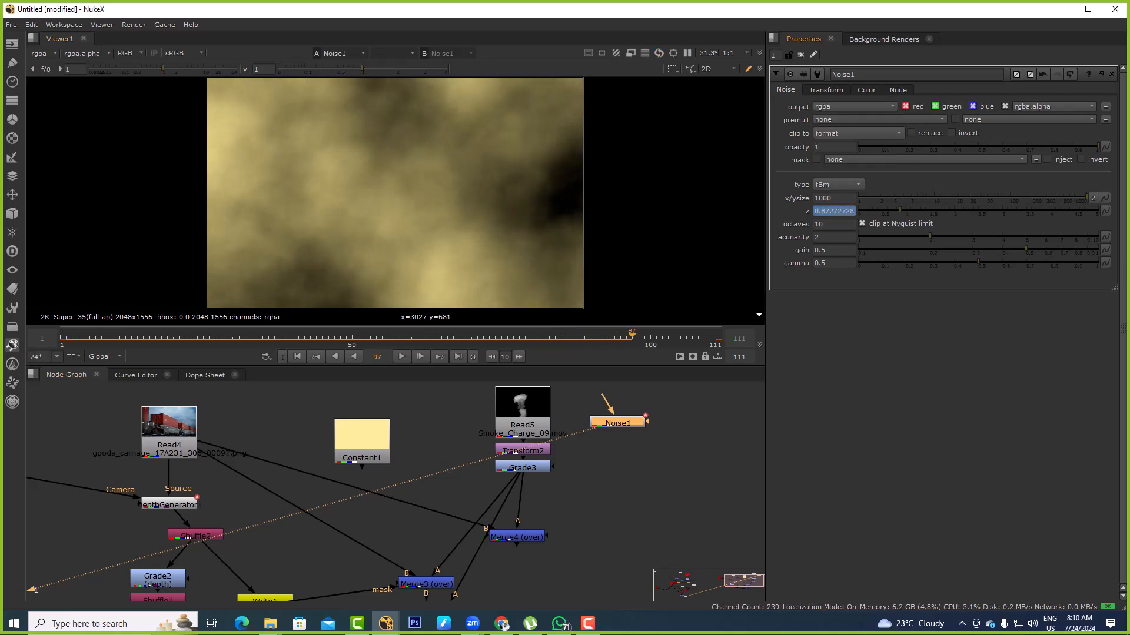
scroll(567, 212, down, 4)
click(667, 443)
key(s)
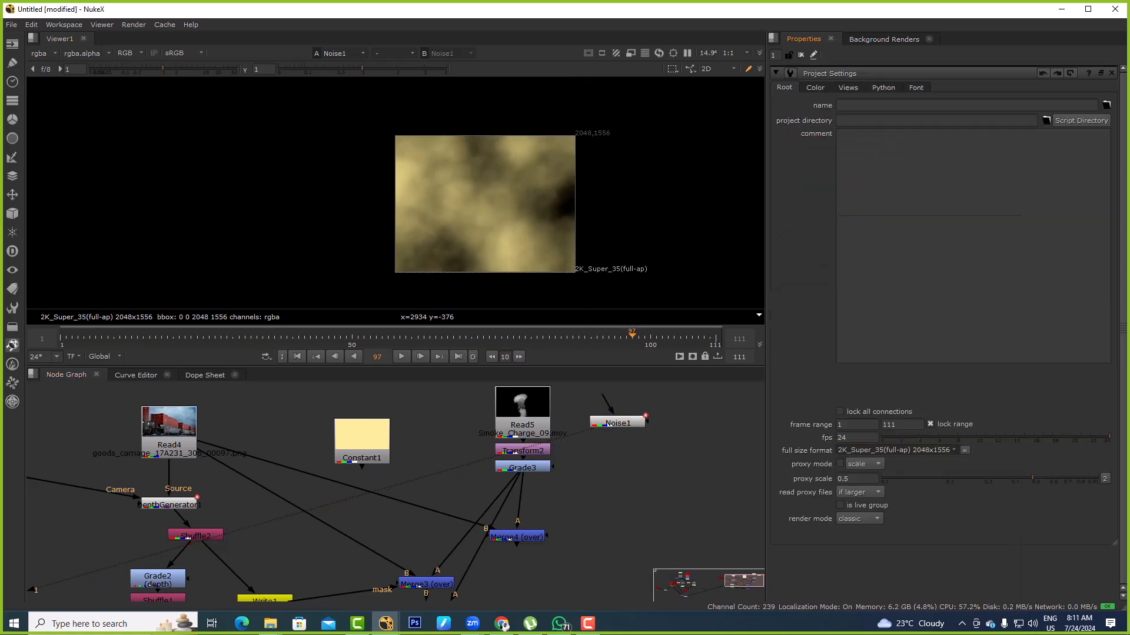
click(894, 450)
click(881, 309)
View the output of Merge5, the lower of the two depth-masked merges
middle_drag(541, 517, 568, 386)
middle_drag(506, 513, 517, 471)
click(461, 479)
key(1)
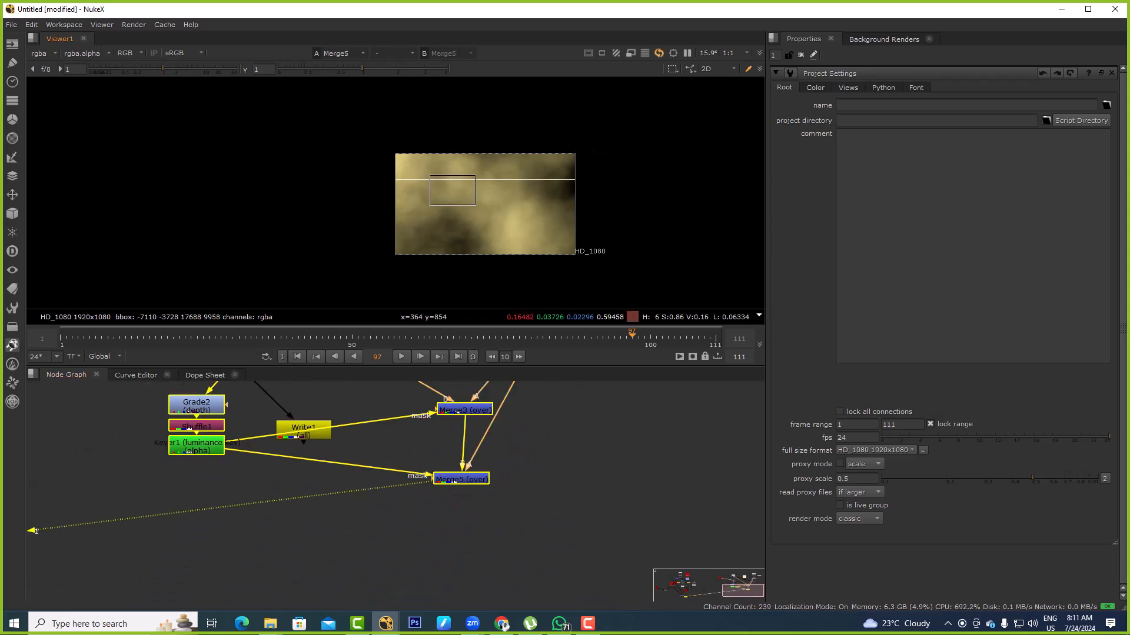
Feed the merges through a Dot connected to Noise1 in place of the graded smoke
middle_drag(547, 413, 516, 551)
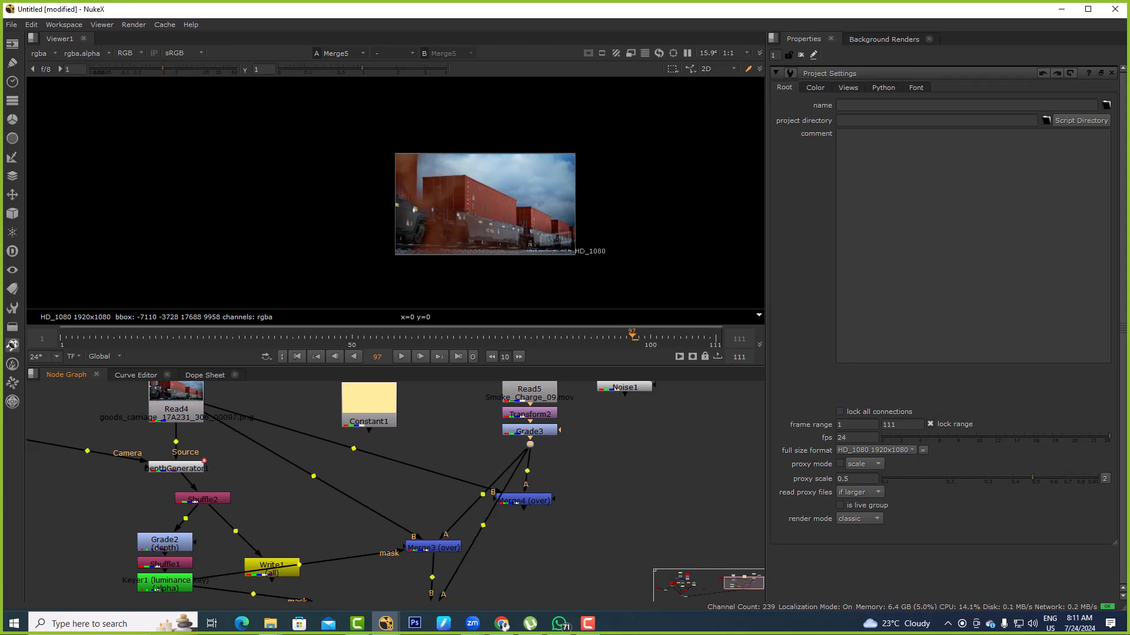
ctrl+drag(529, 431, 529, 406)
click(580, 438)
drag(620, 390, 621, 389)
scroll(457, 214, up, 5)
middle_drag(565, 447, 563, 455)
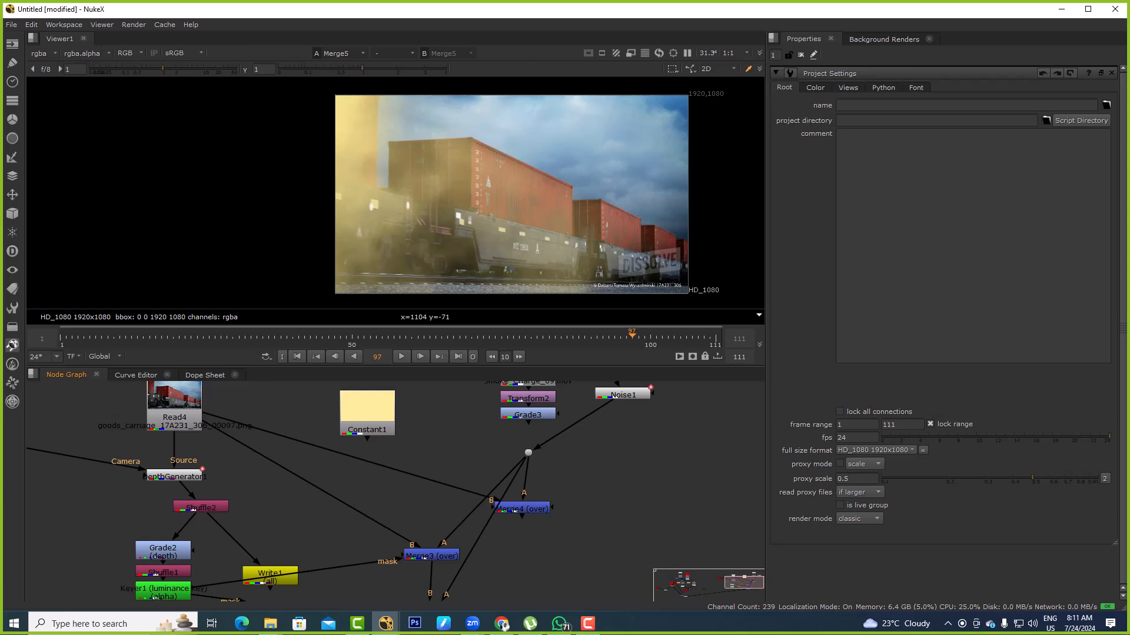
Try merging the noise over the train footage without a depth mask, view it, and delete that Merge
key(m)
drag(612, 414, 621, 395)
drag(639, 475, 191, 412)
key(1)
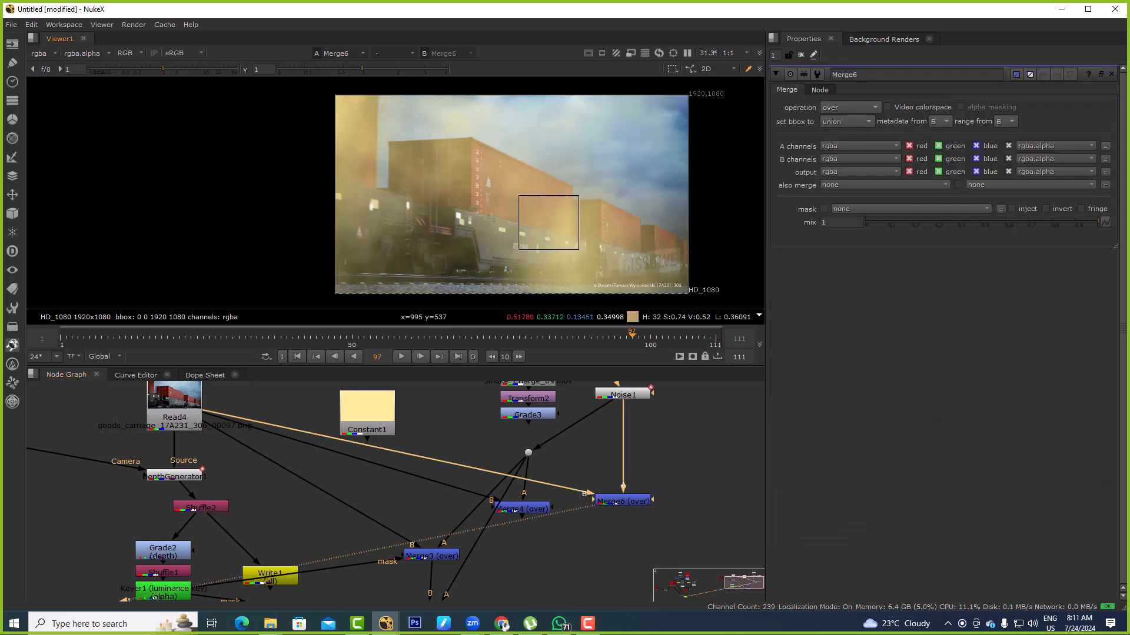
key(Delete)
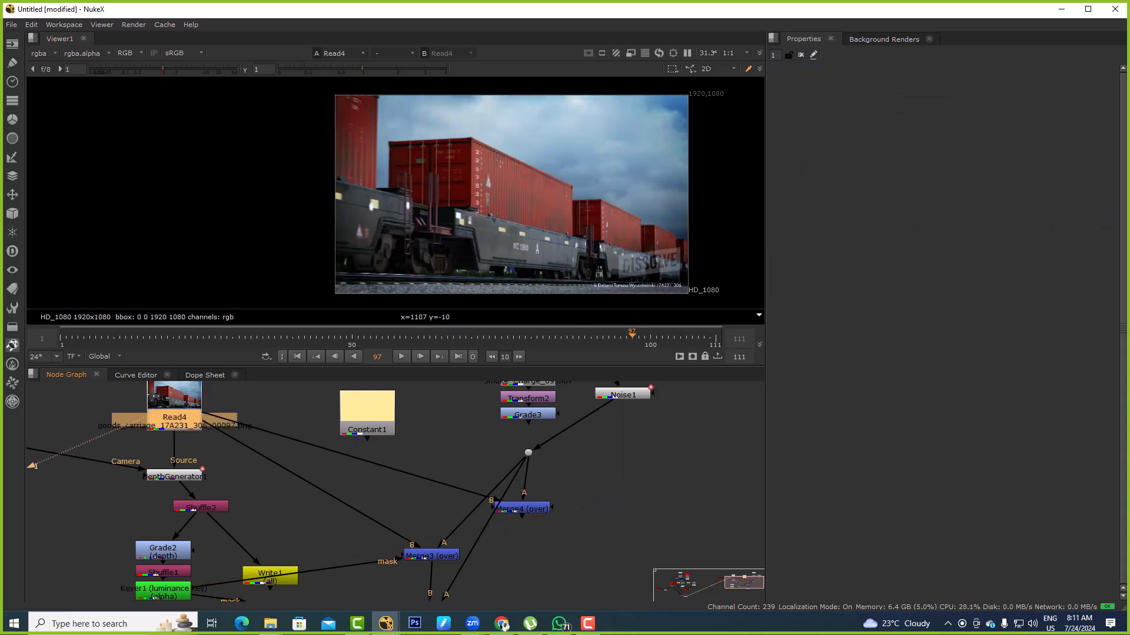
Open Keyer1's properties and delete Merge5, the second depth-masked merge
scroll(537, 449, down, 3)
middle_drag(536, 449, 549, 388)
key(1)
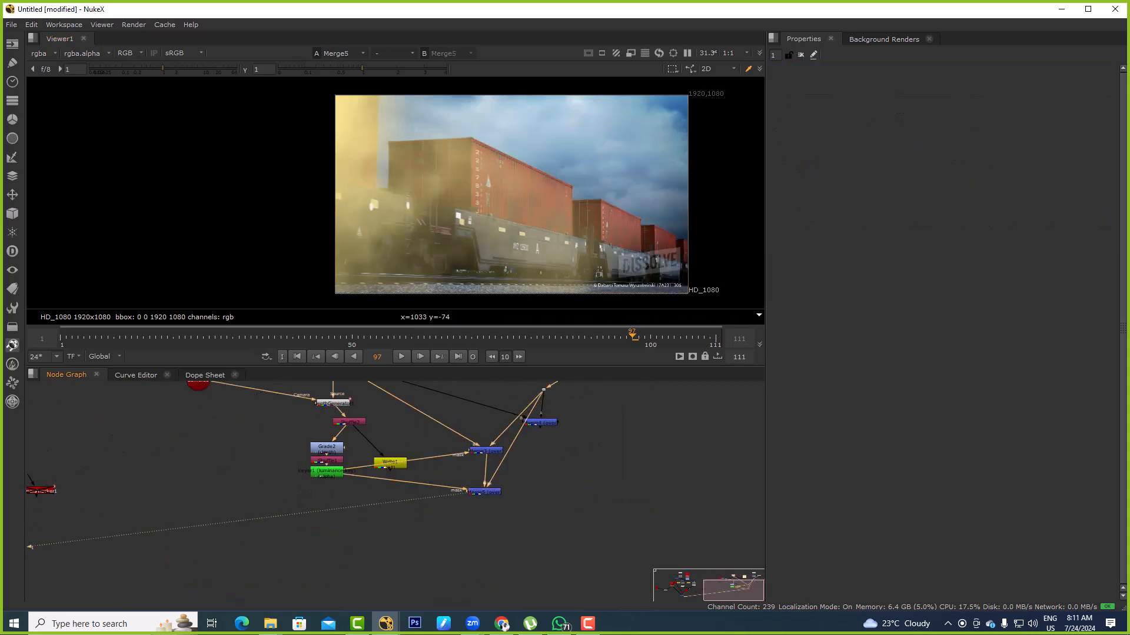
double_click(327, 472)
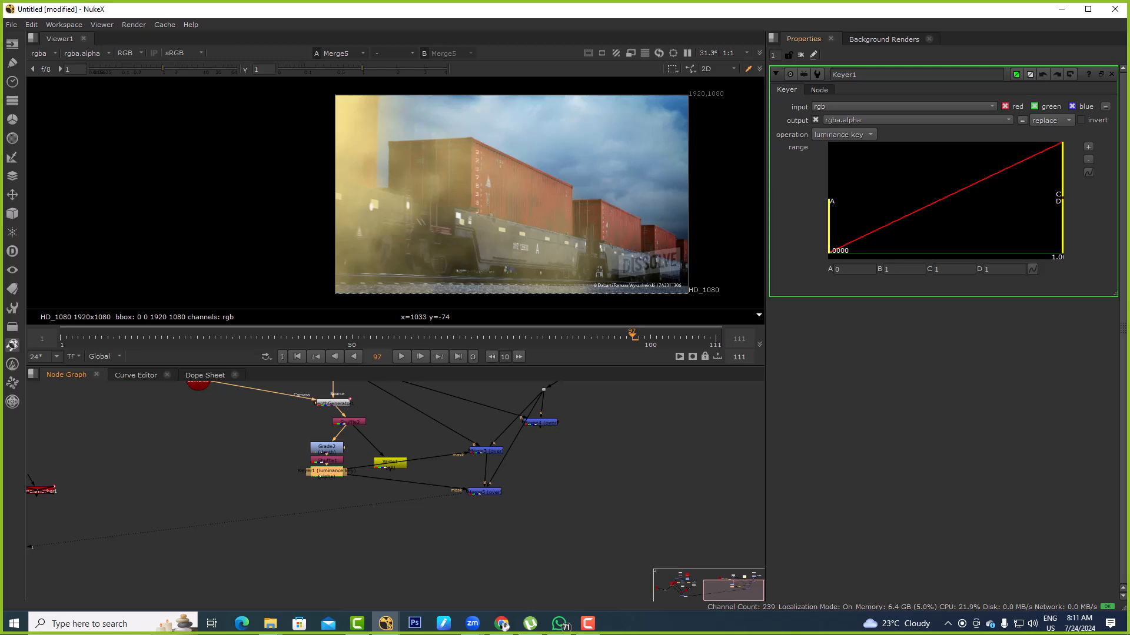
drag(522, 459, 453, 521)
key(Delete)
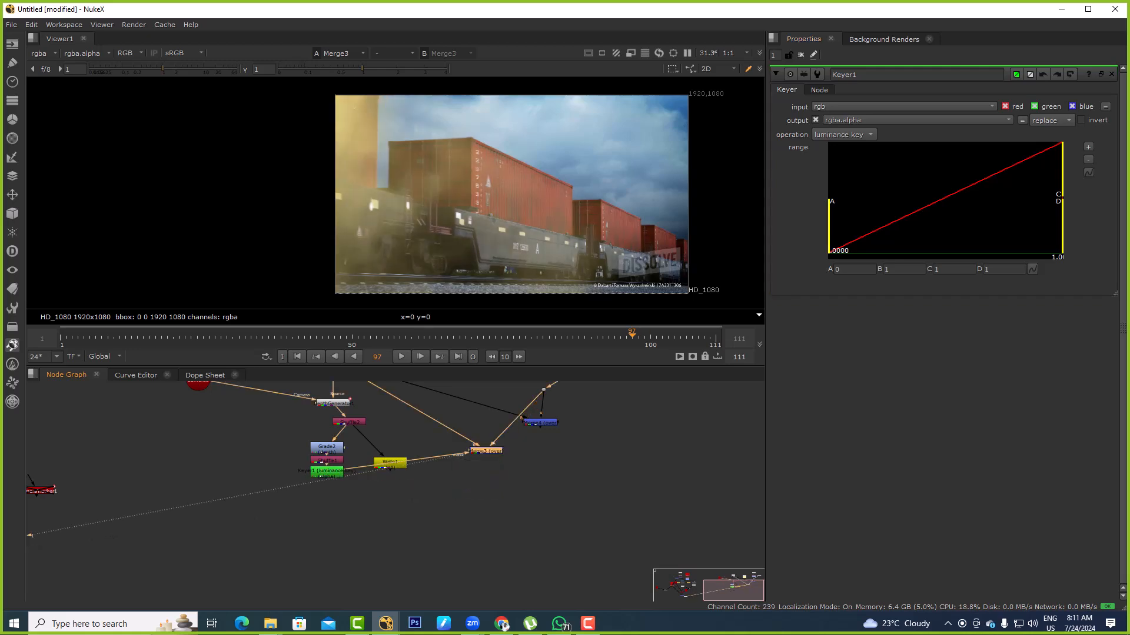
middle_drag(453, 511, 459, 548)
middle_drag(459, 506, 446, 548)
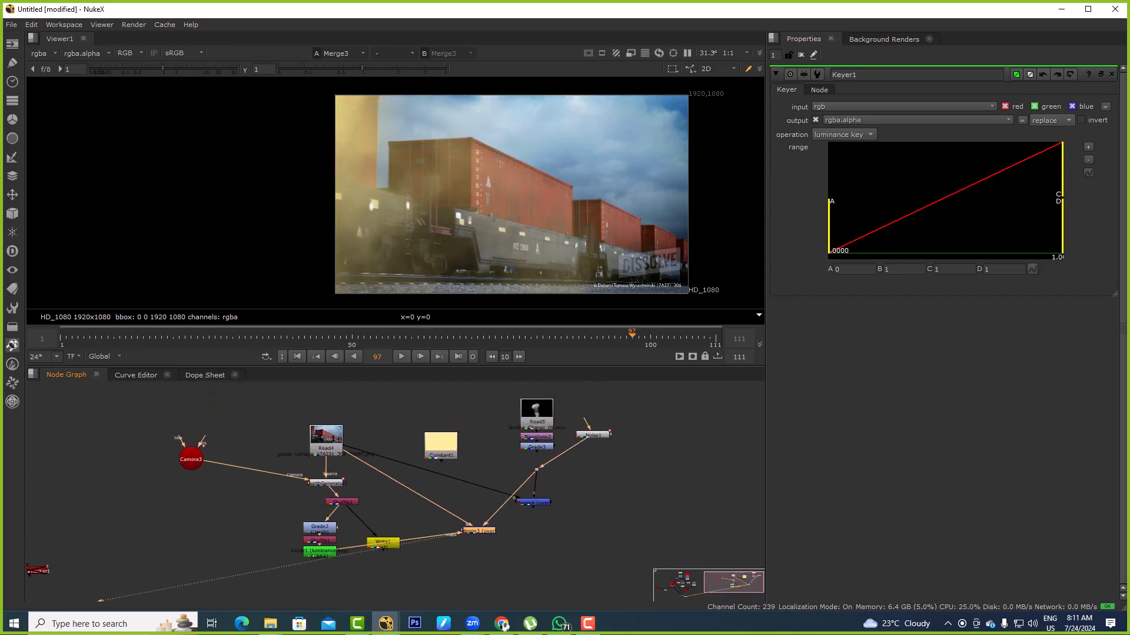
Try raising Keyer1's range handle A to about 0.395, and return it to 0
drag(320, 553, 324, 545)
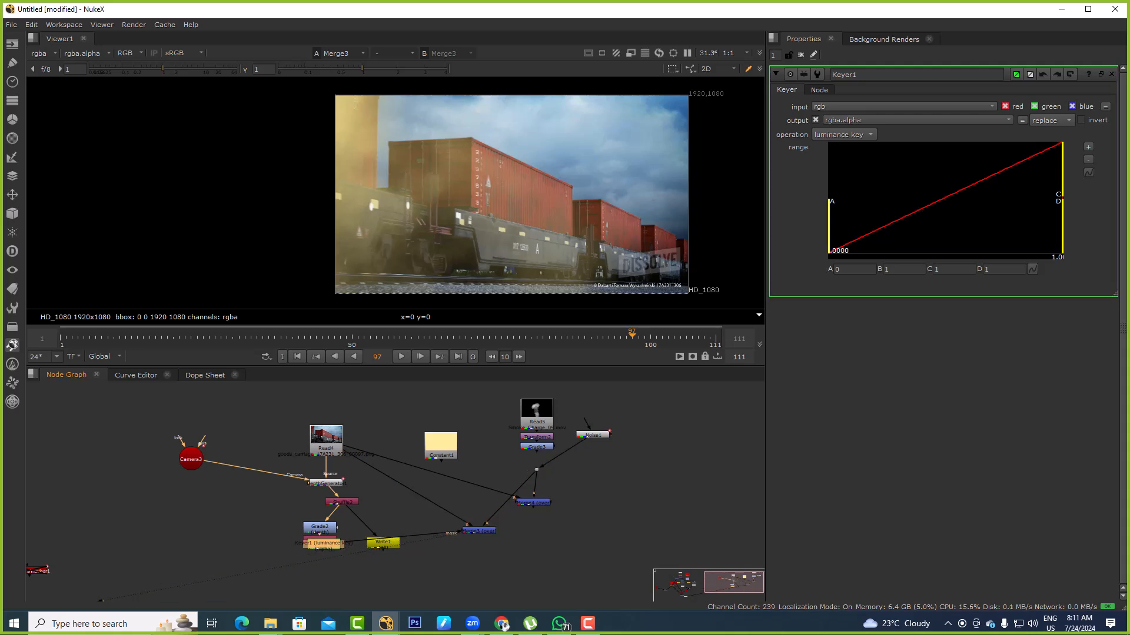
mouse_move(1061, 171)
mouse_down()
mouse_move(976, 171)
mouse_move(1062, 171)
mouse_up()
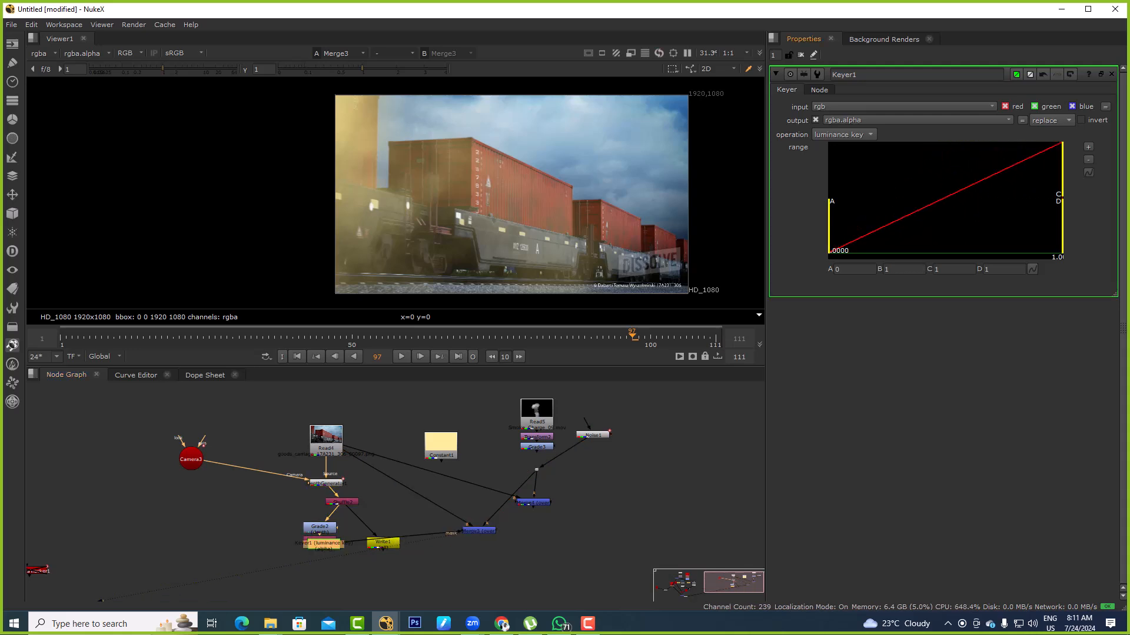
drag(829, 223, 976, 224)
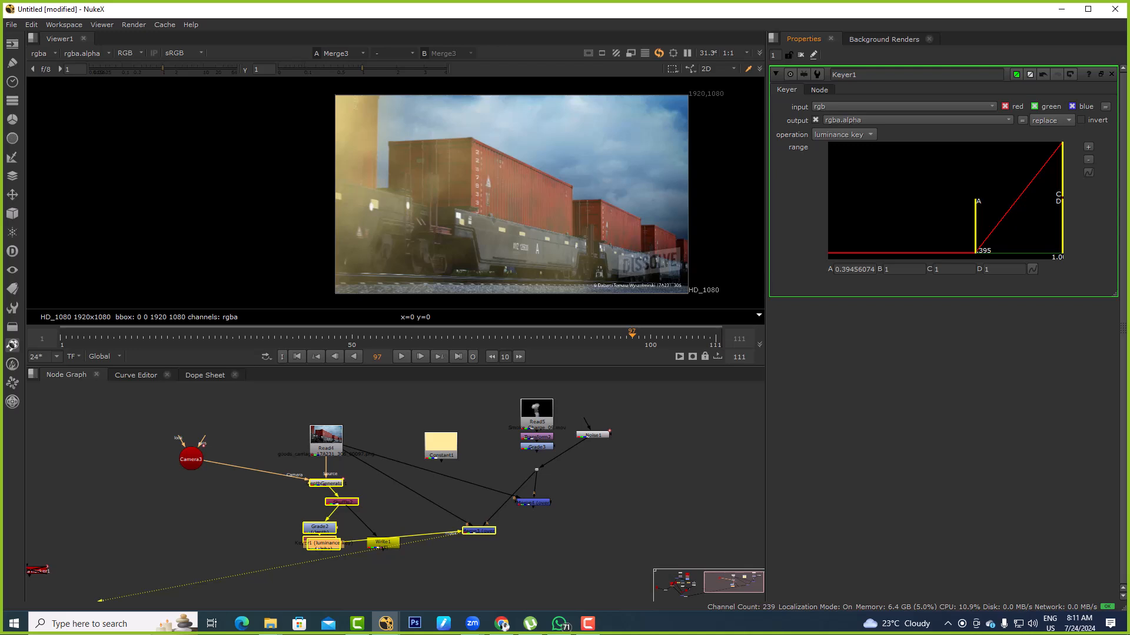
drag(976, 224, 829, 223)
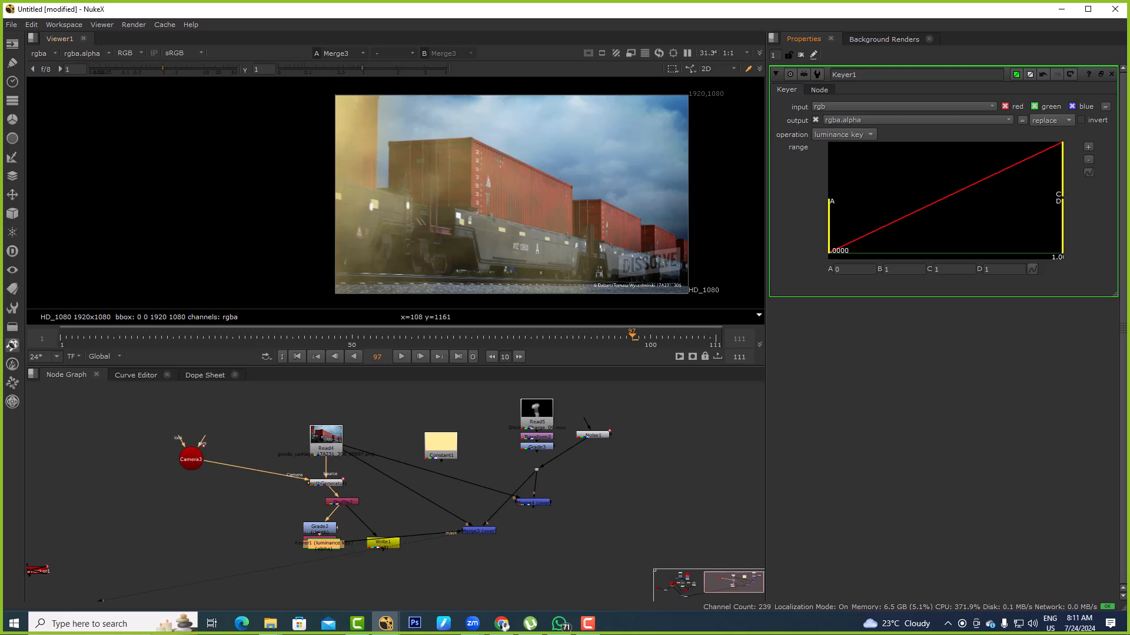
Lower the viewer gamma to 0.19 and set Keyer1's range handle B to about 0.036
drag(349, 69, 314, 69)
mouse_move(829, 224)
mouse_down()
mouse_move(964, 223)
mouse_move(829, 224)
mouse_up()
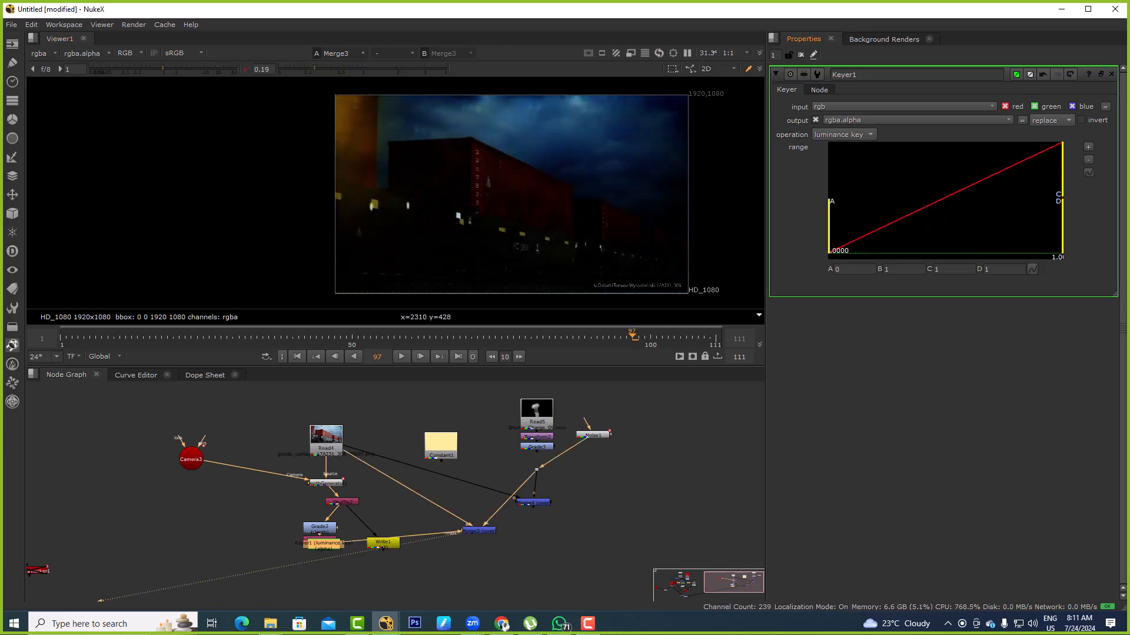
drag(1062, 194, 874, 194)
scroll(466, 142, up, 1)
scroll(429, 531, up, 2)
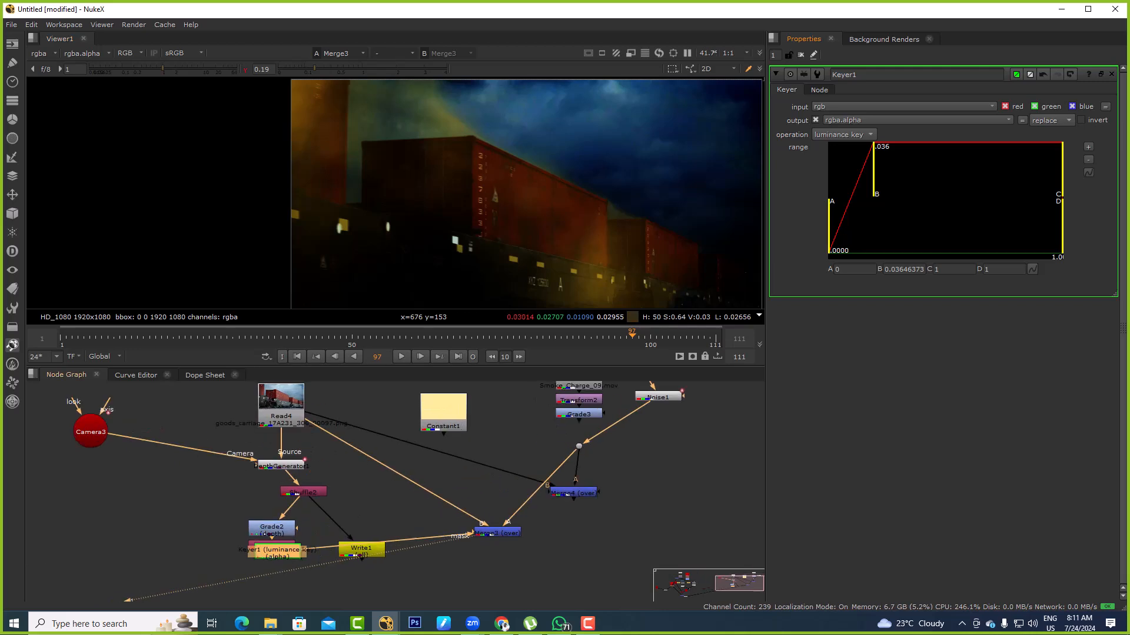
Insert an EdgeBlur node after Keyer1 in the mask branch and set its size to 1001
middle_drag(428, 531, 494, 472)
drag(346, 488, 334, 515)
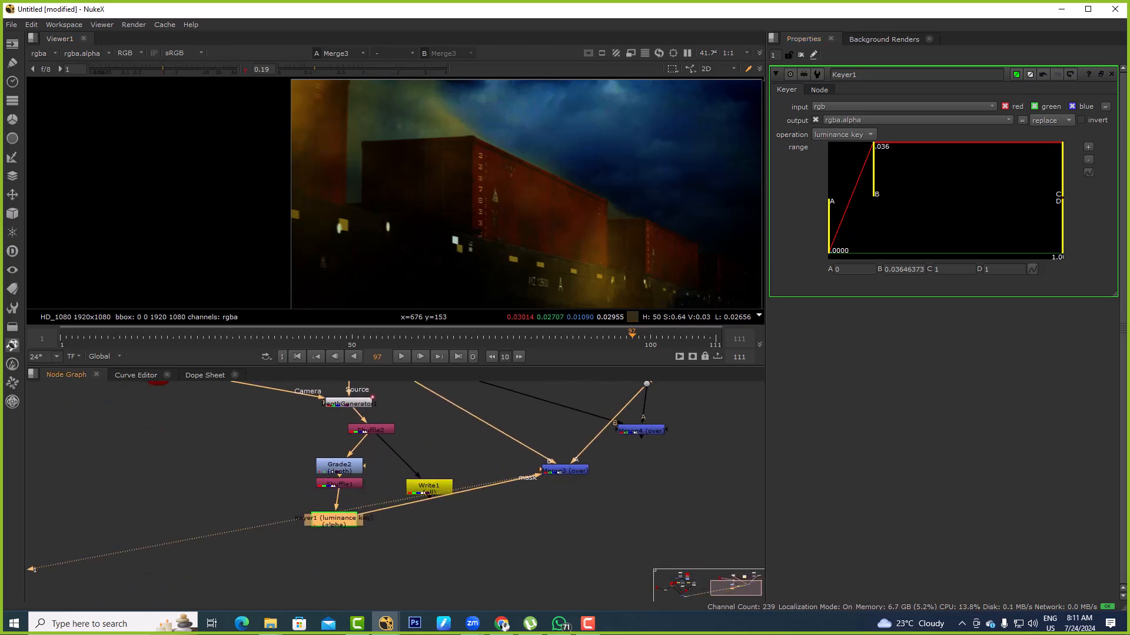
key(Tab)
text(edgeblur)
key(Return)
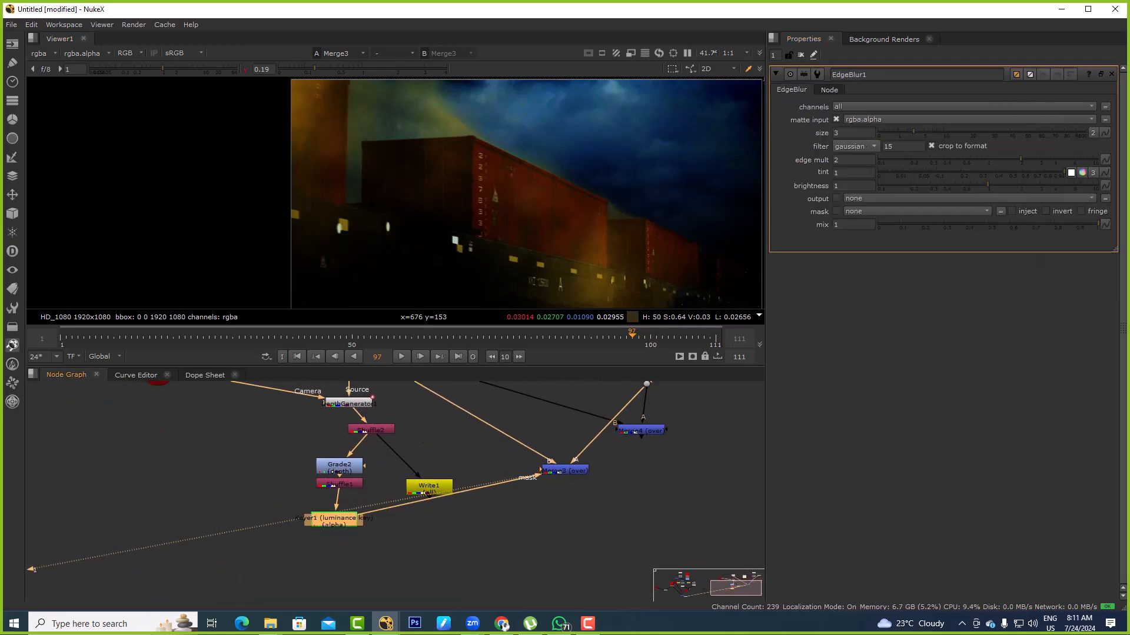
drag(913, 132, 1087, 132)
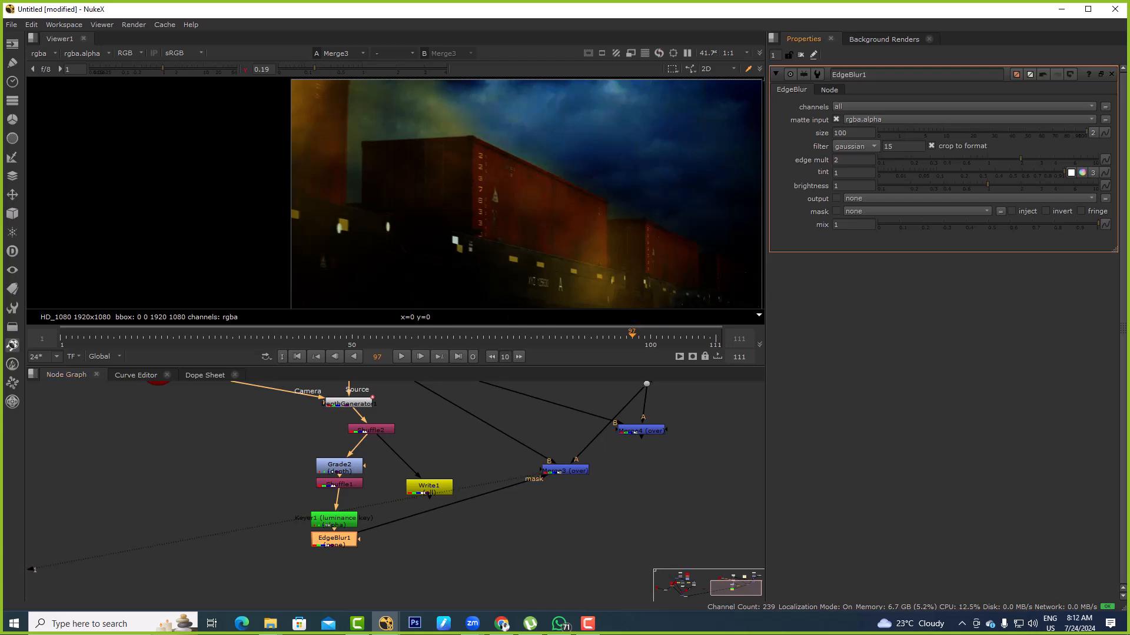
text(1)
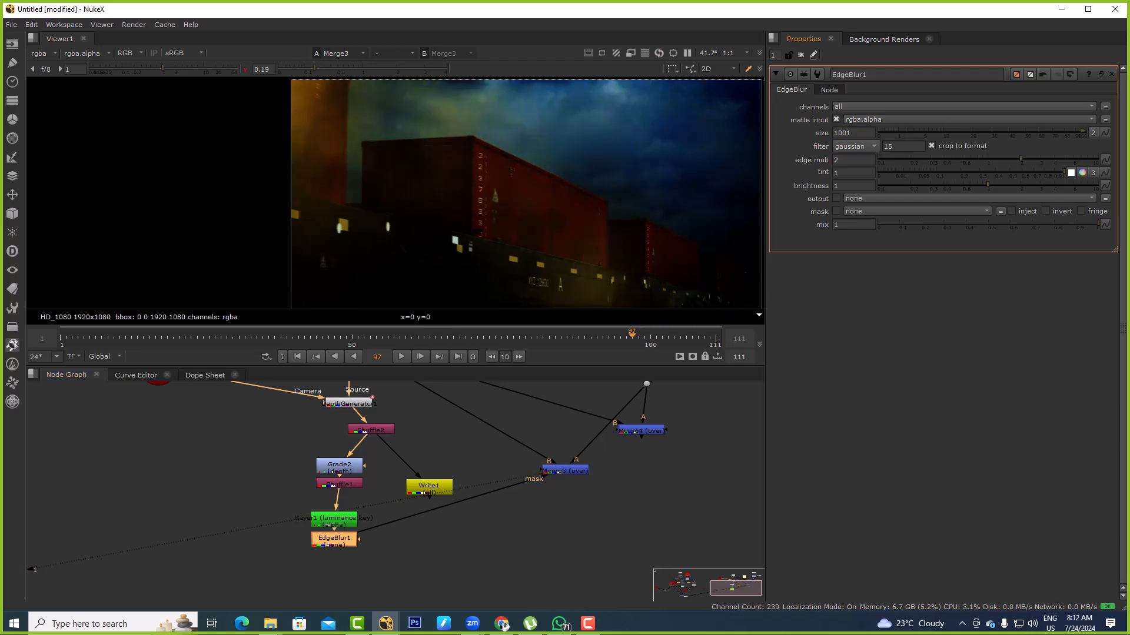
Reset the viewer gamma to 1 for the masked noise composite
scroll(582, 156, down, 2)
click(245, 69)
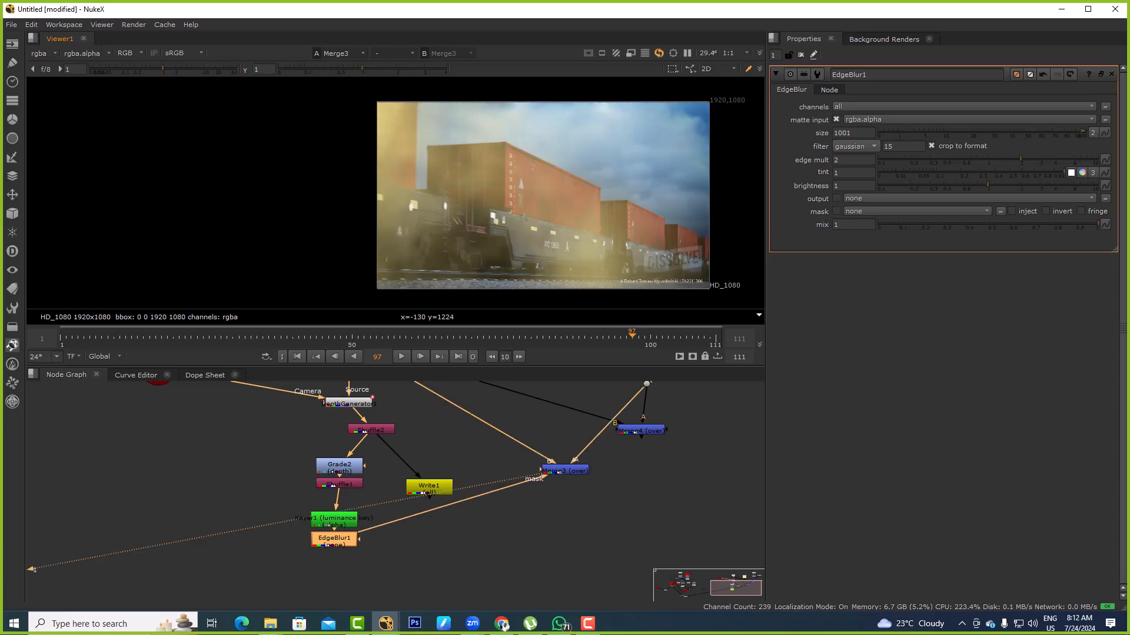
middle_drag(461, 436, 395, 443)
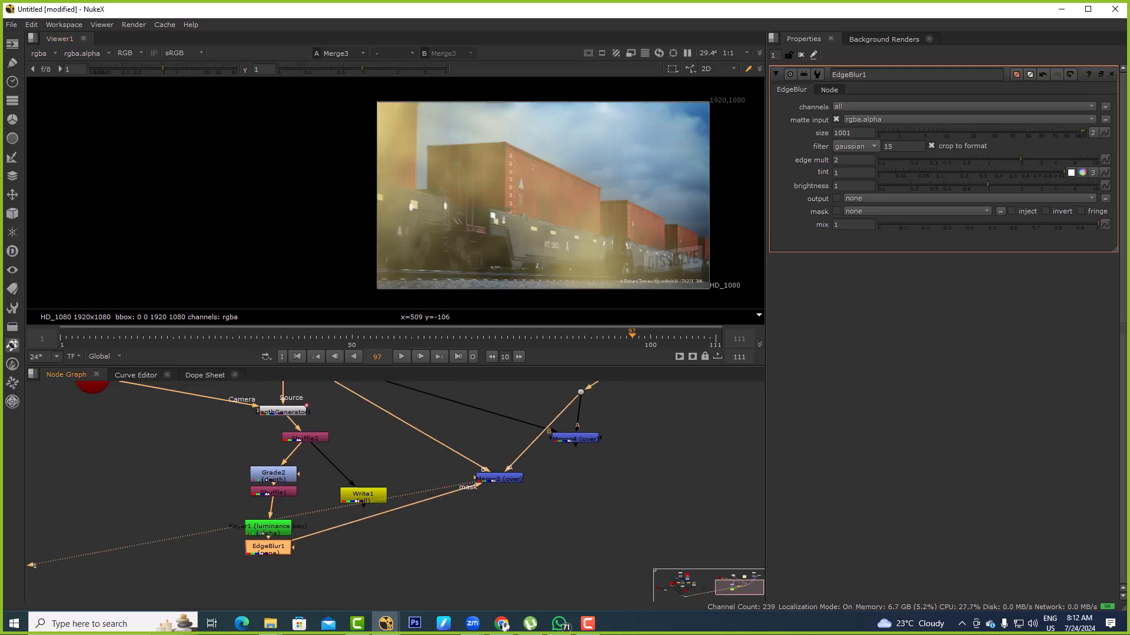
scroll(279, 553, up, 3)
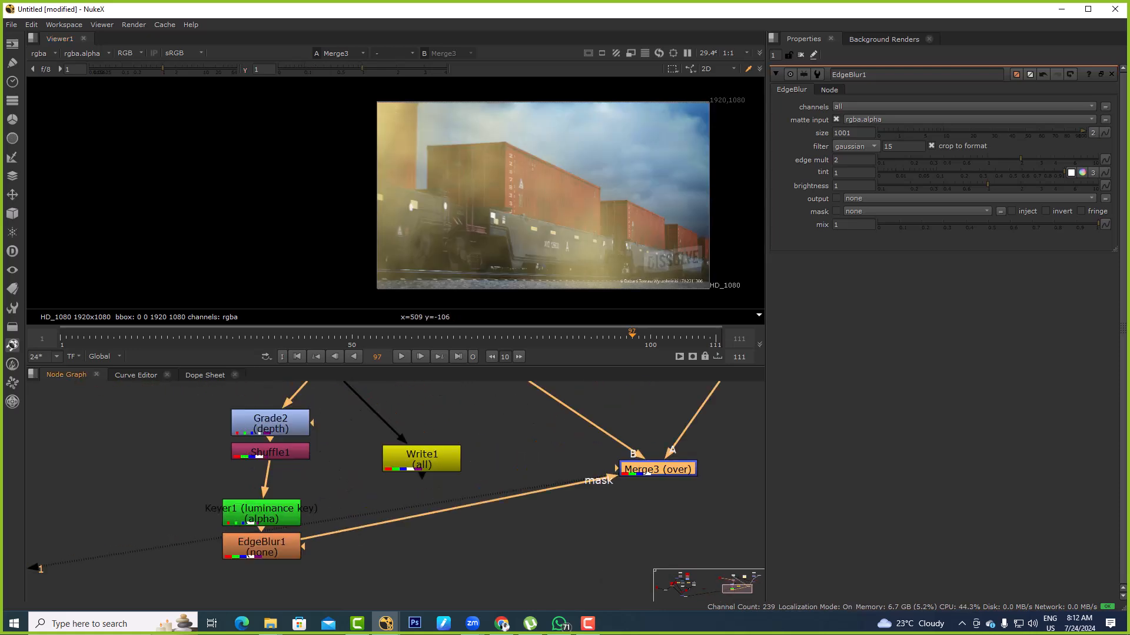
Toggle EdgeBlur1 off and on to compare the composite with and without the softened mask
scroll(302, 499, down, 3)
click(278, 527)
key(d)
key(d)
key(d)
key(d)
key(f)
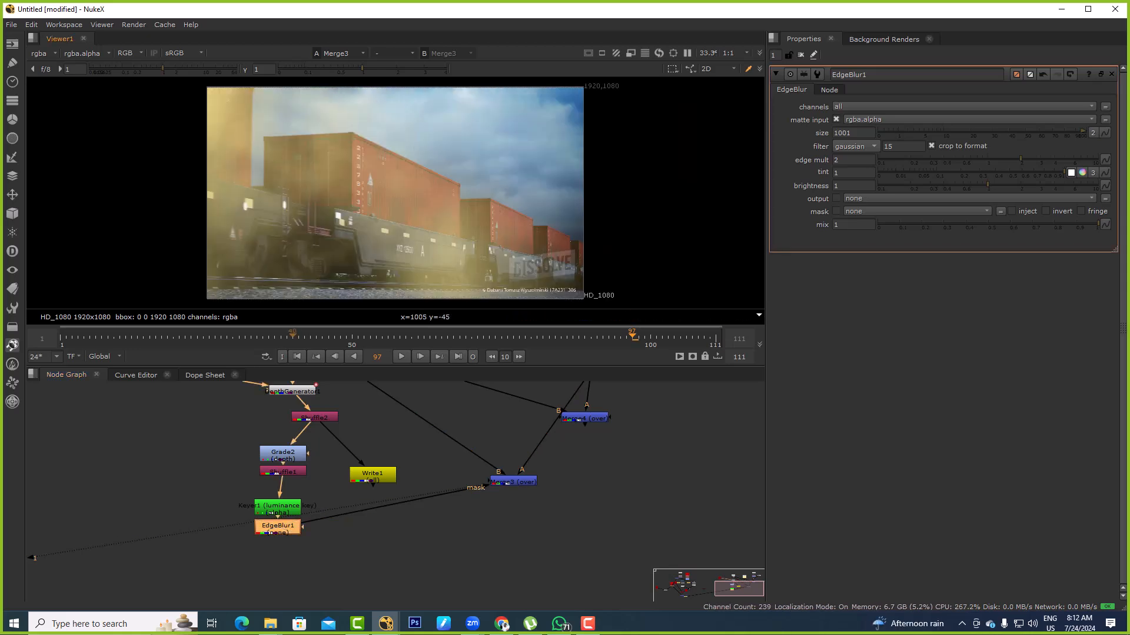
Move to frame 55 and play the noise composite forward, stopping at frame 59
key(Home)
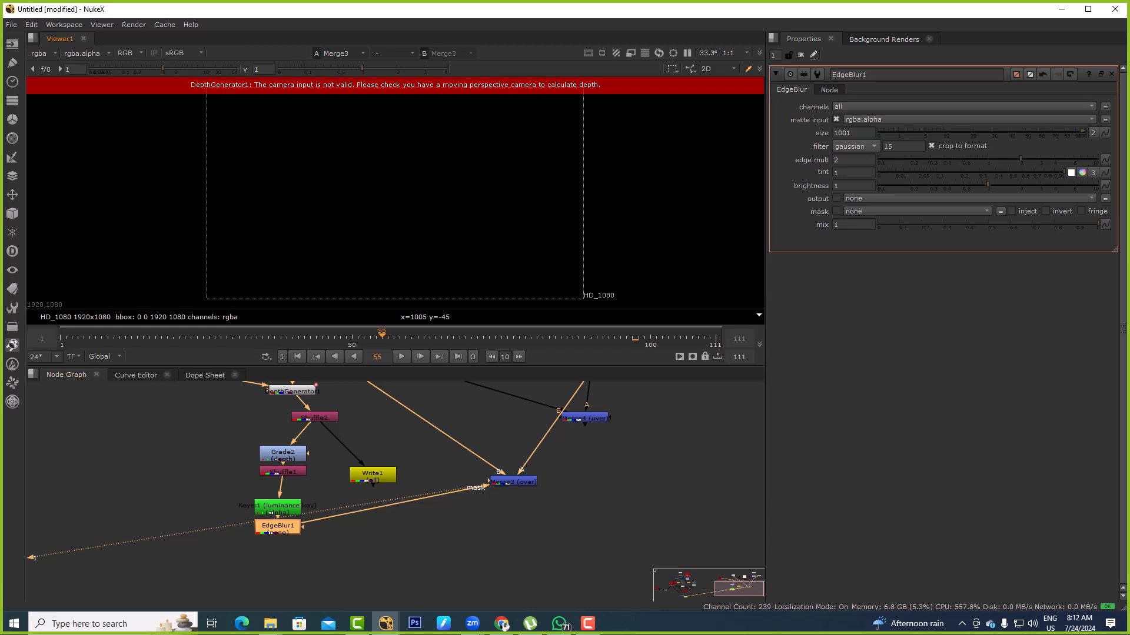
middle_drag(405, 438, 400, 516)
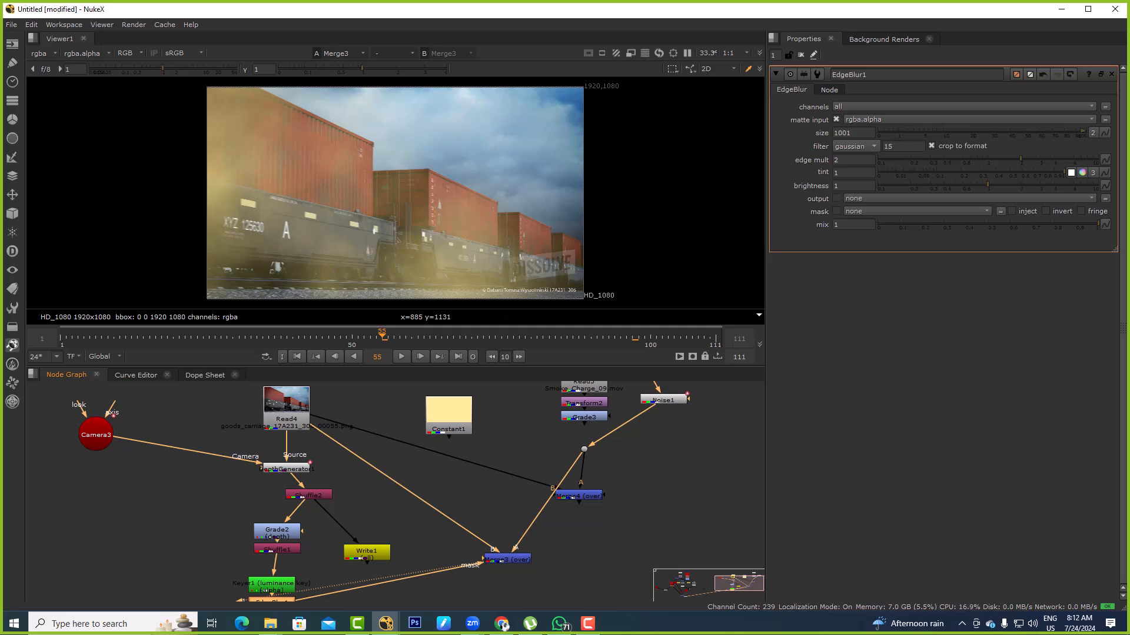
key(l)
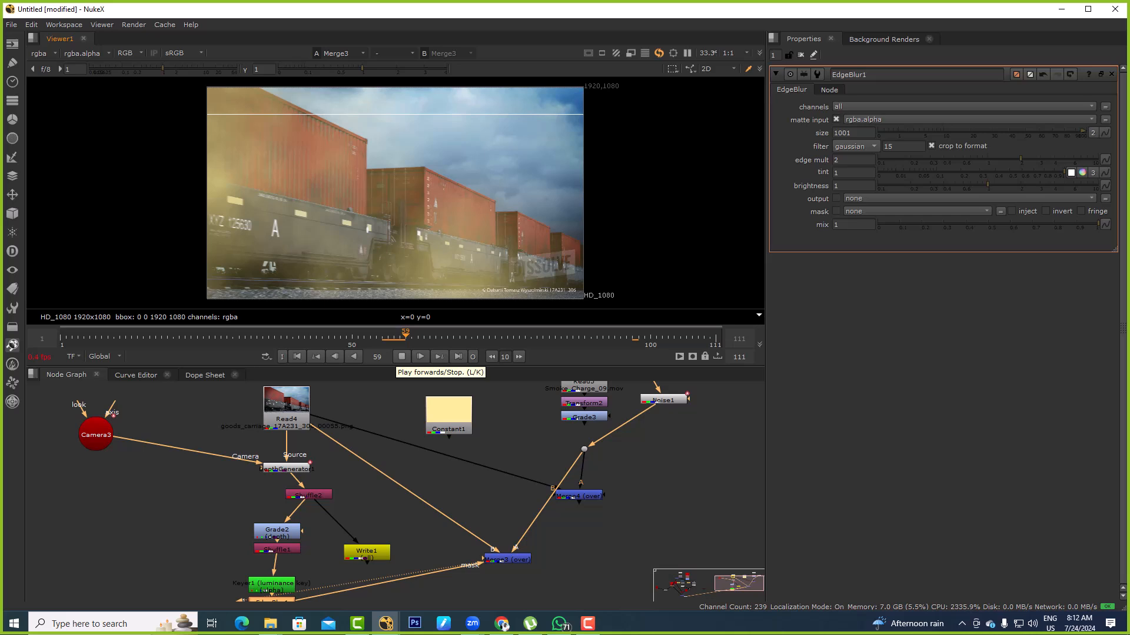
click(402, 357)
Select the Read4 train footage in the node graph and show it in the viewer
scroll(506, 556, down, 5)
middle_drag(506, 529, 483, 540)
click(505, 422)
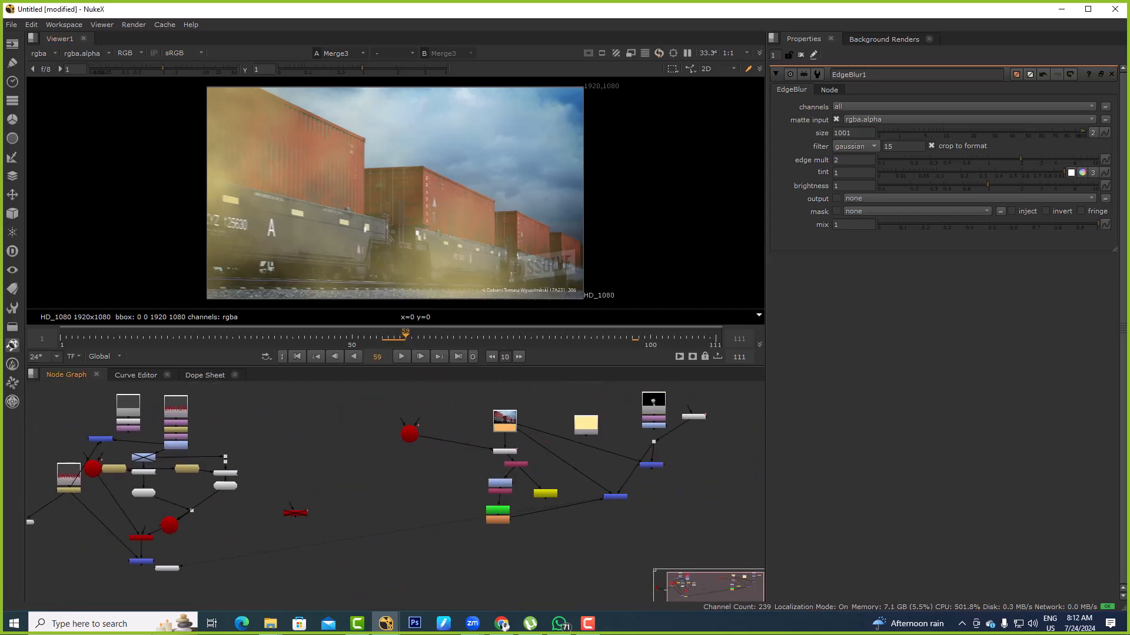
scroll(419, 444, down, 10)
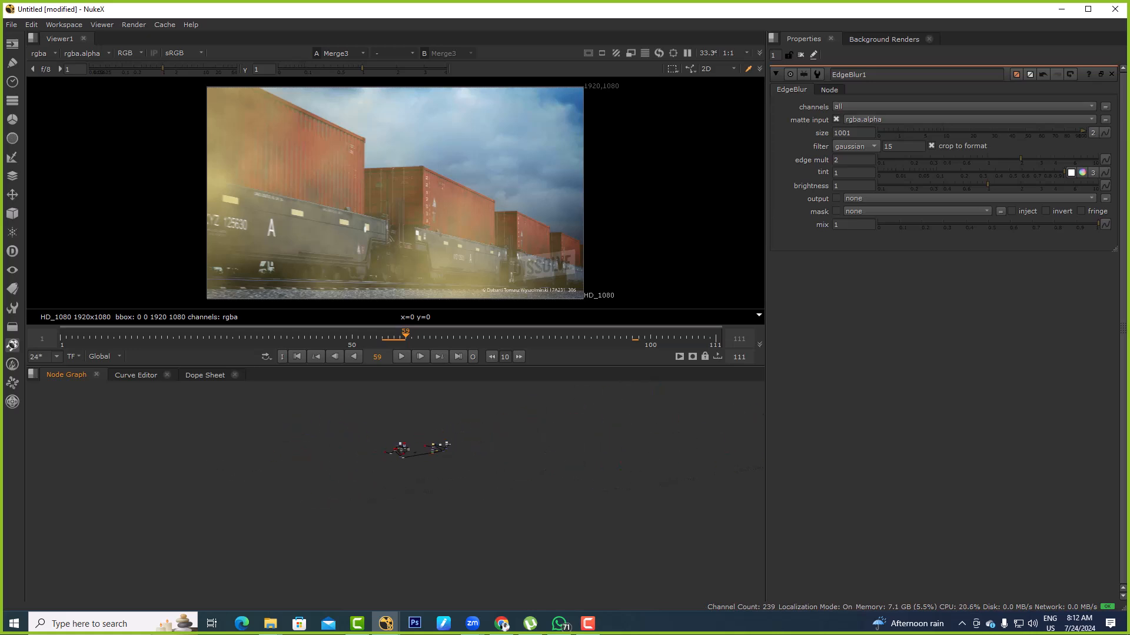
scroll(423, 438, up, 8)
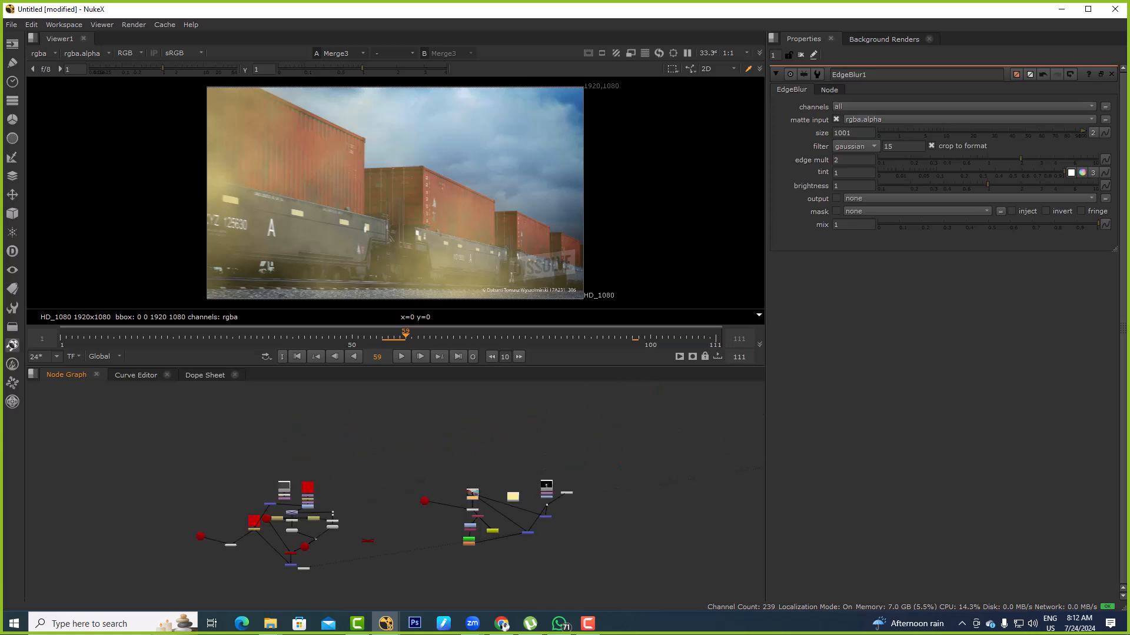
scroll(431, 449, down, 5)
scroll(430, 464, up, 8)
middle_drag(428, 488, 419, 435)
scroll(501, 430, up, 5)
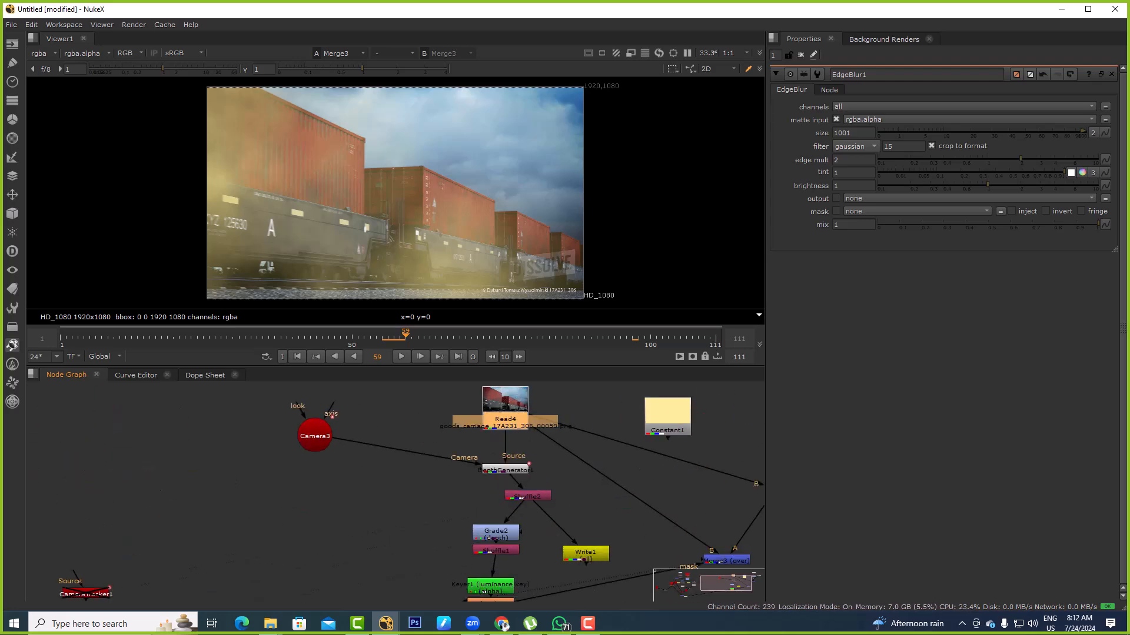
key(1)
scroll(497, 460, down, 10)
key(alt+Tab)
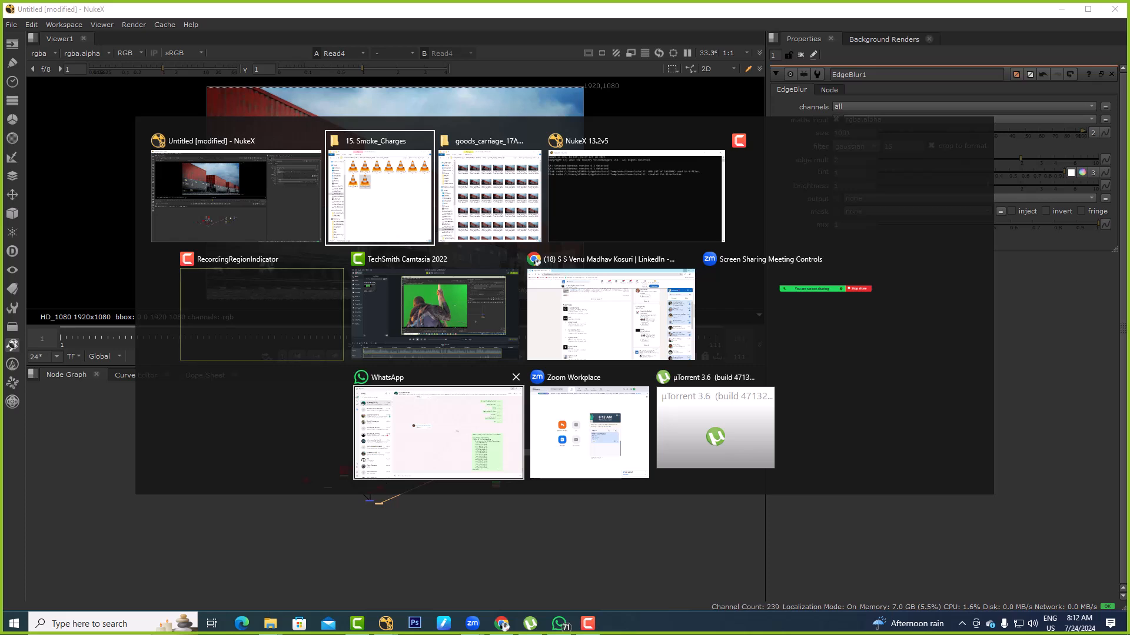
key(Escape)
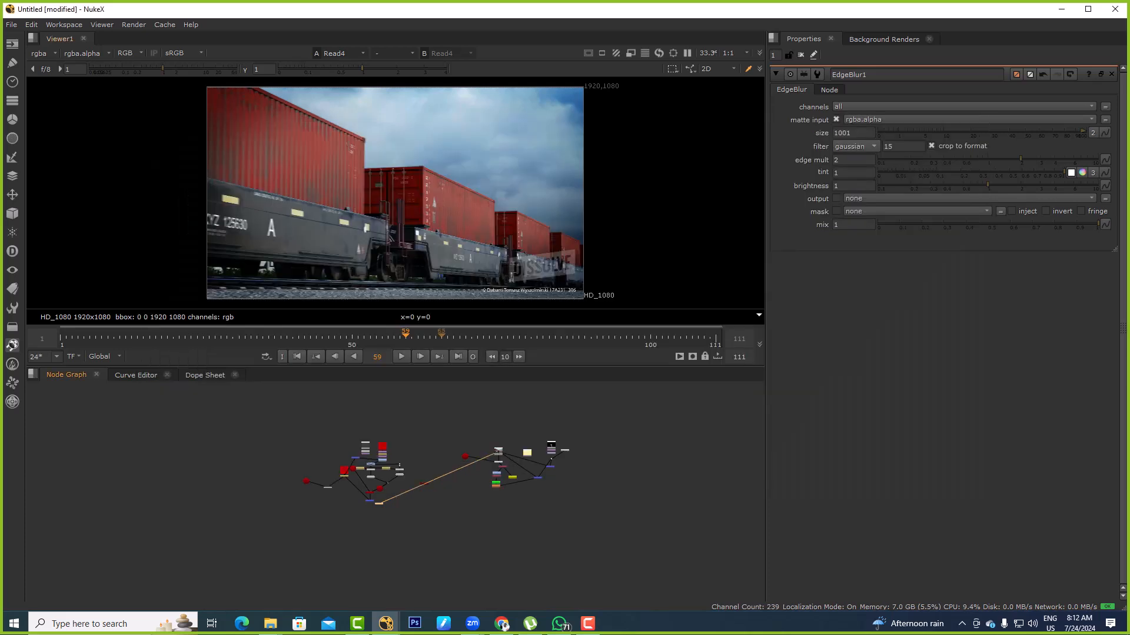
Open Read4's properties and view its image sequence
click(501, 462)
scroll(503, 461, up, 10)
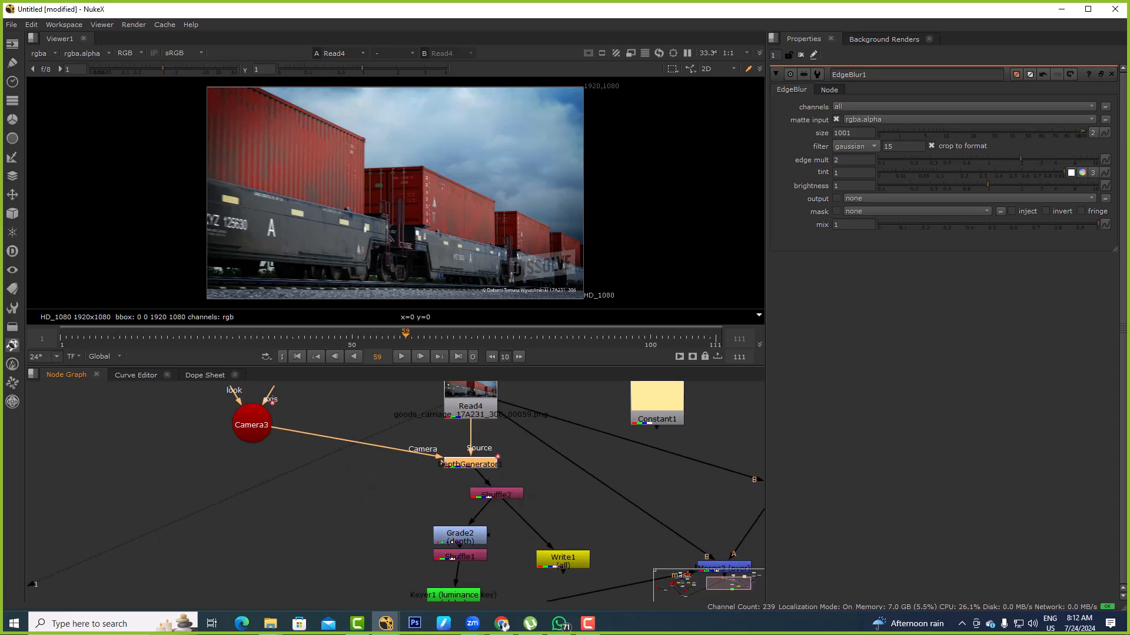
middle_drag(503, 462, 517, 494)
double_click(484, 438)
key(1)
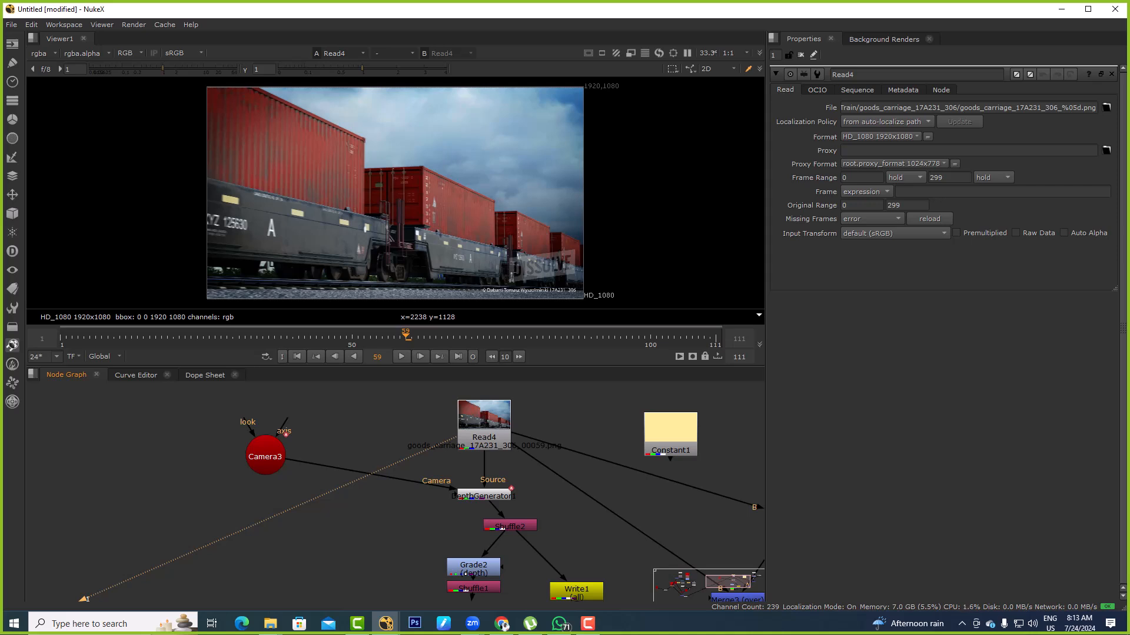
Show the Read5 smoke footage, Smoke_Charge_09.mov, in the viewer
scroll(487, 495, down, 5)
middle_drag(487, 495, 460, 442)
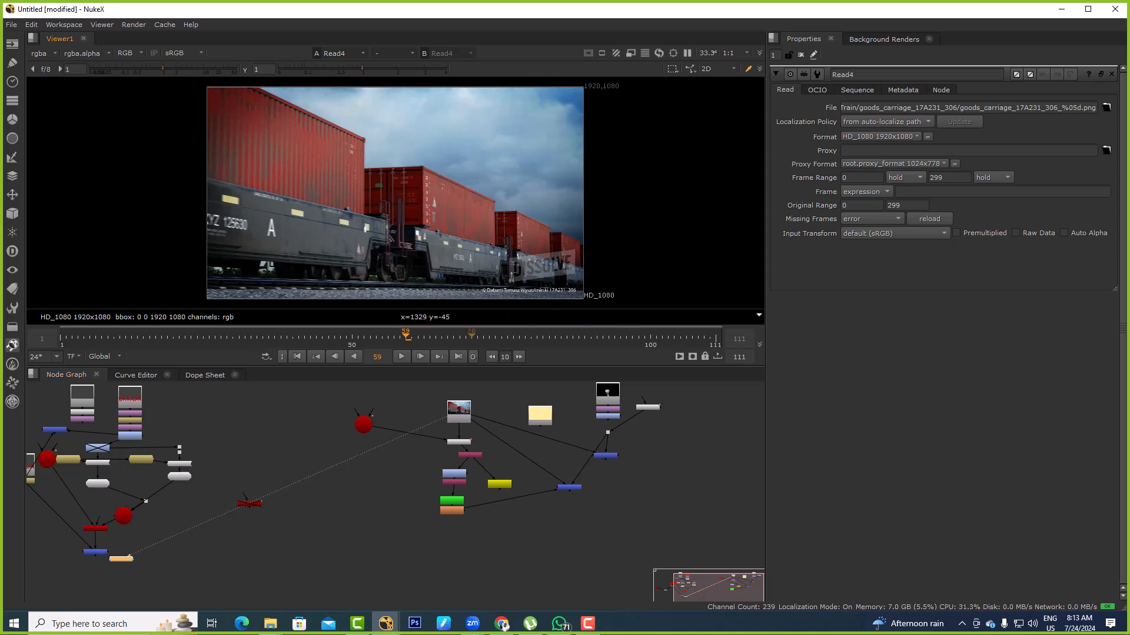
scroll(479, 435, up, 3)
scroll(460, 410, up, 2)
click(460, 410)
click(547, 447)
middle_drag(547, 447, 237, 503)
click(482, 421)
key(1)
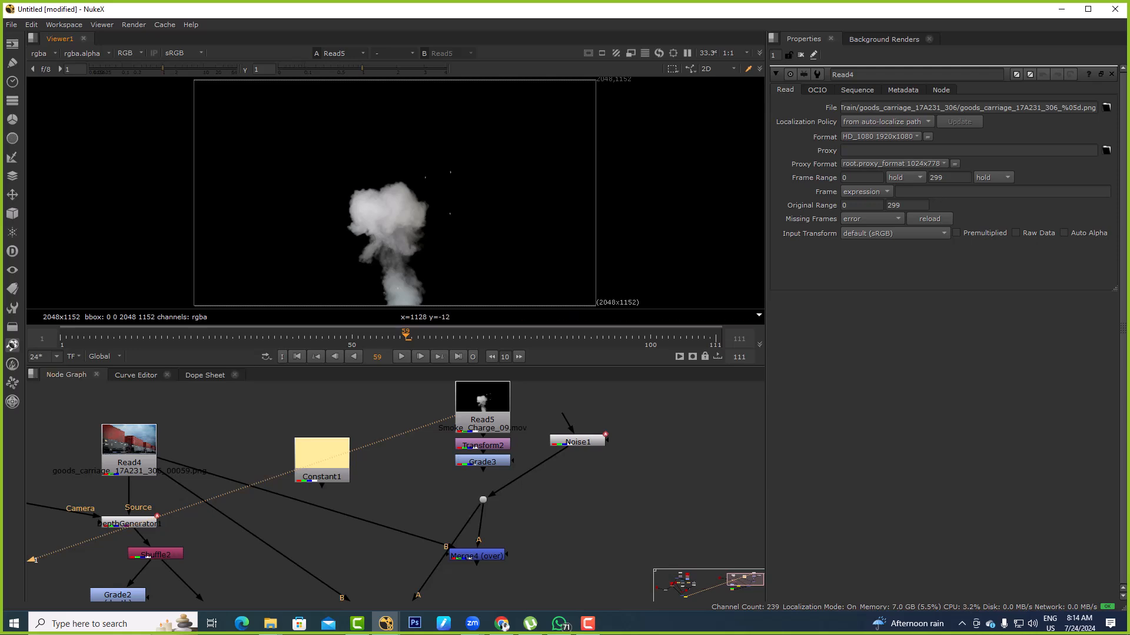
Return the viewer to the Read4 train footage and expand the viewer to fill the window
key(1)
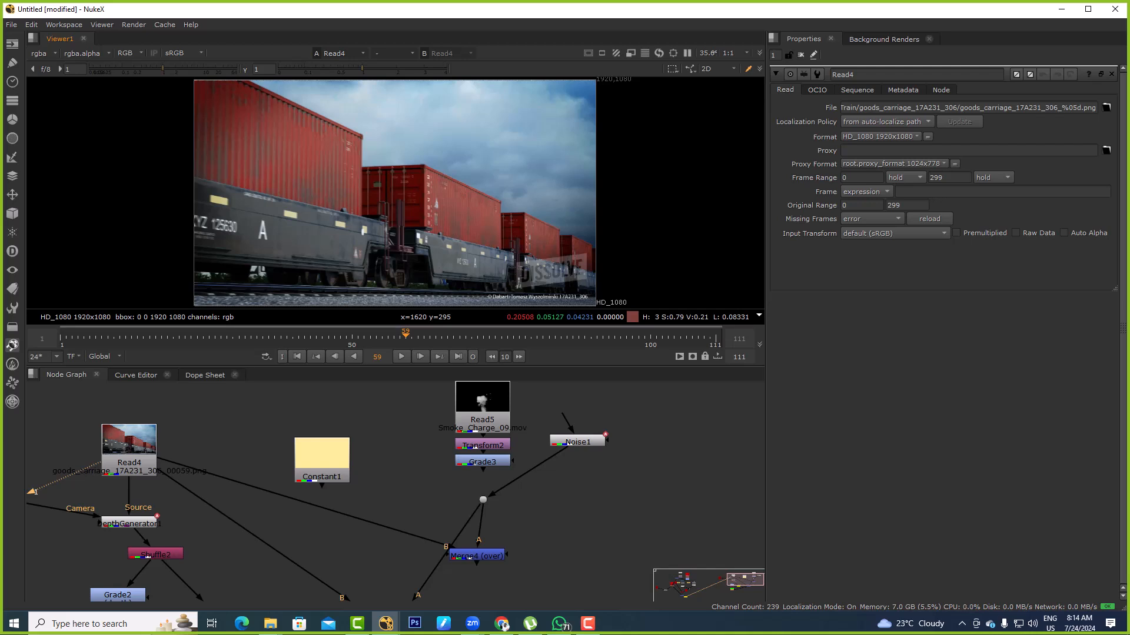
scroll(403, 504, down, 8)
middle_drag(406, 503, 629, 437)
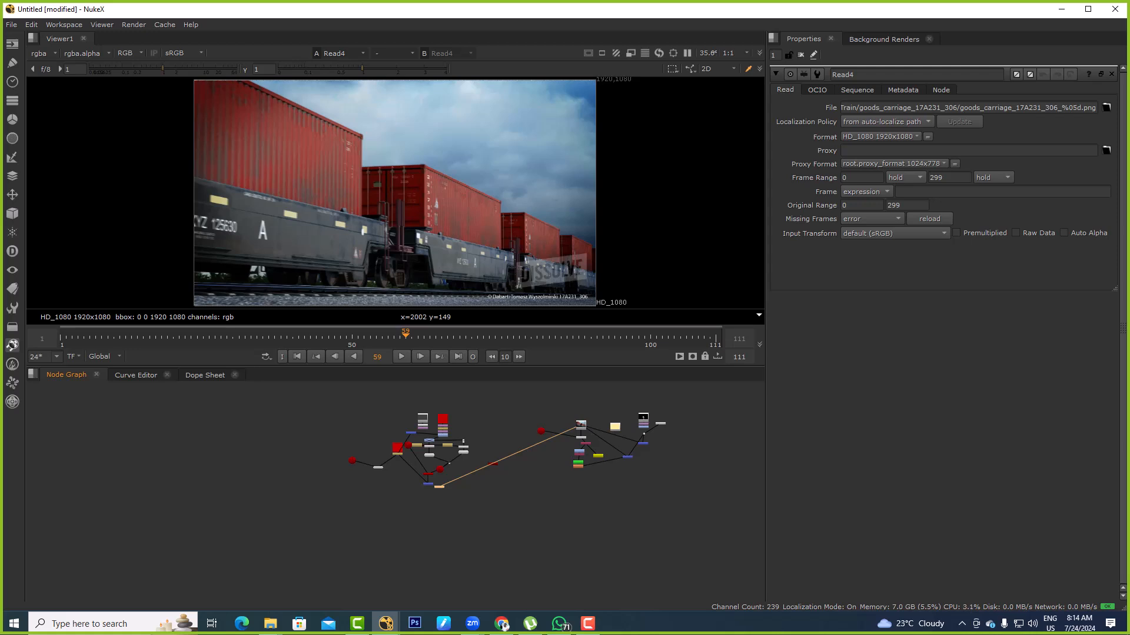
middle_drag(376, 194, 414, 219)
drag(244, 120, 399, 239)
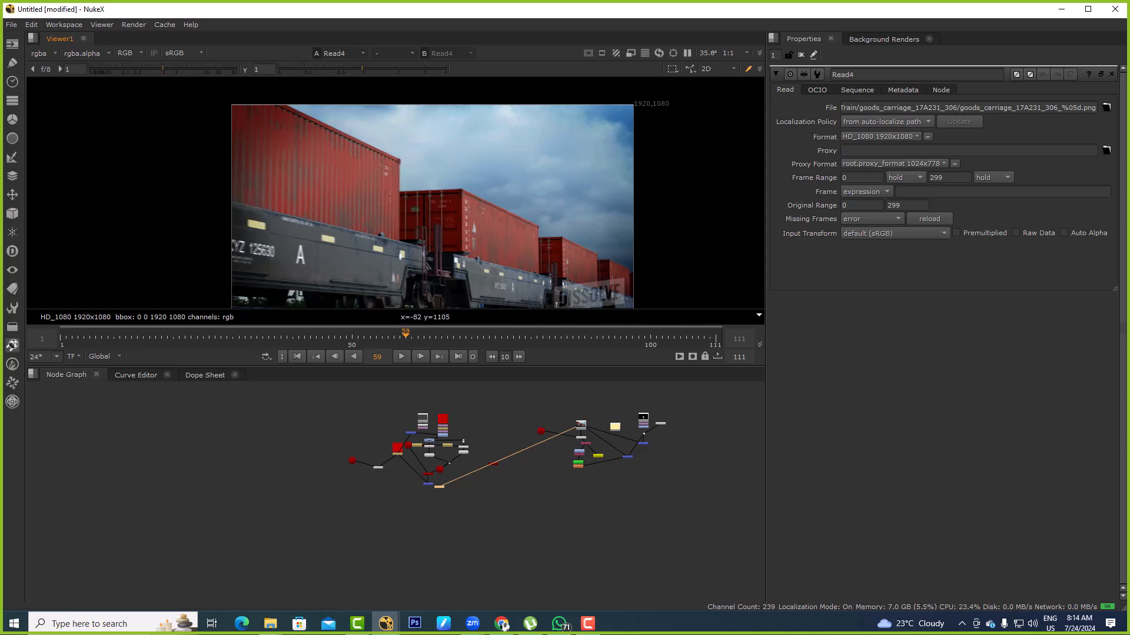
drag(211, 97, 374, 206)
scroll(398, 191, up, 8)
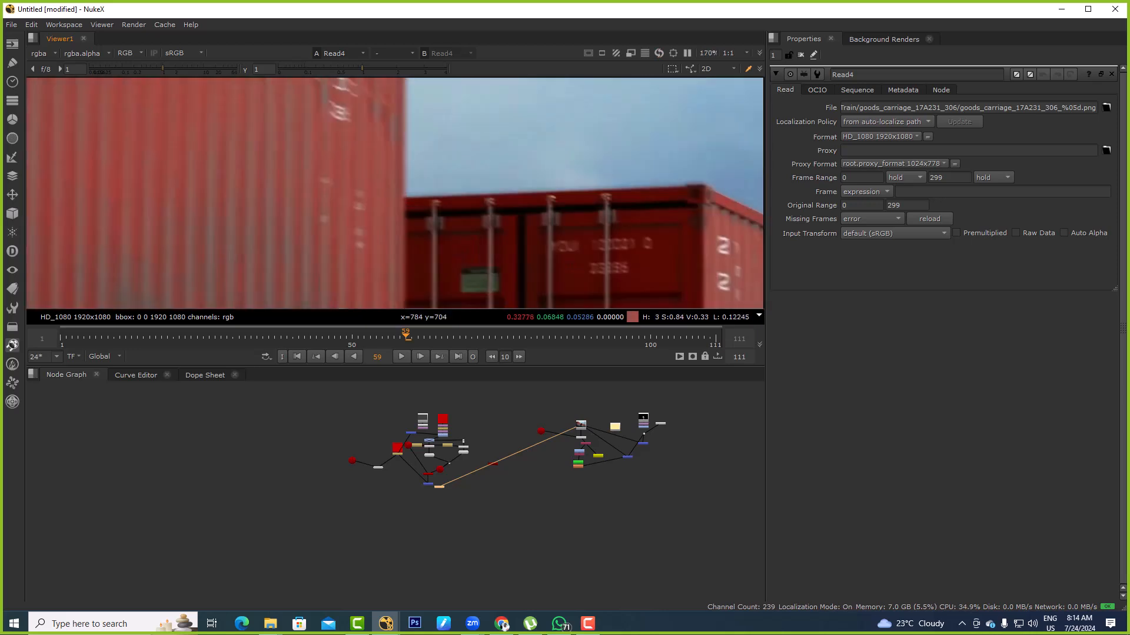
middle_drag(359, 156, 445, 234)
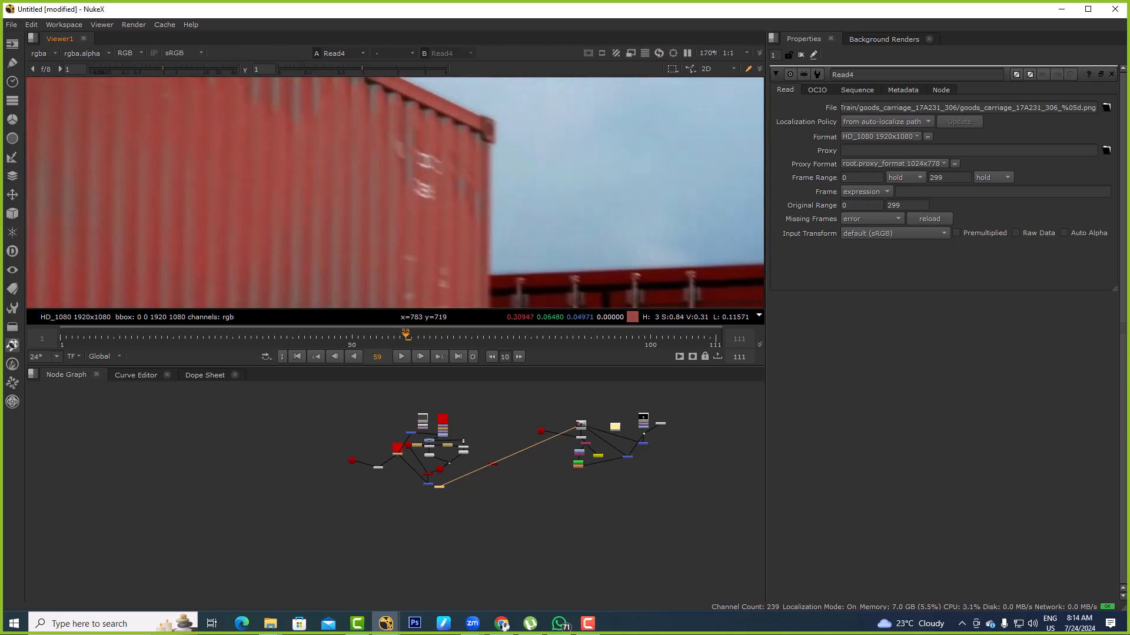
key(f)
key(space)
scroll(485, 253, up, 7)
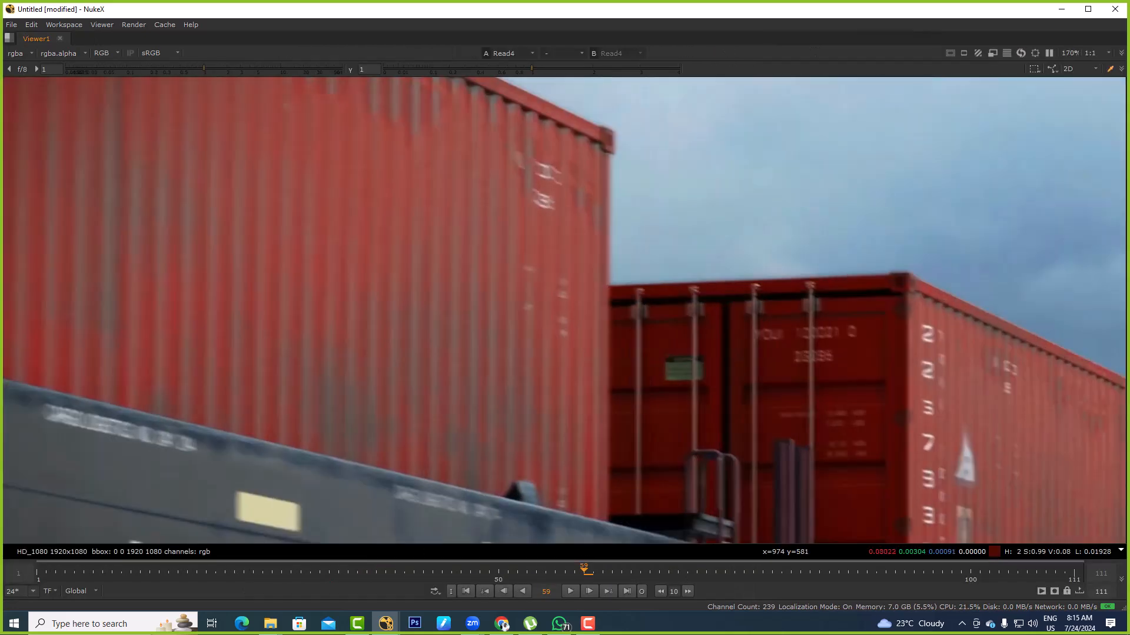
Examine the red containers' roof edges and side markings up close in the train footage
middle_drag(1000, 391, 509, 261)
ctrl+shift+drag(420, 166, 747, 488)
middle_drag(747, 488, 691, 410)
drag(356, 87, 727, 468)
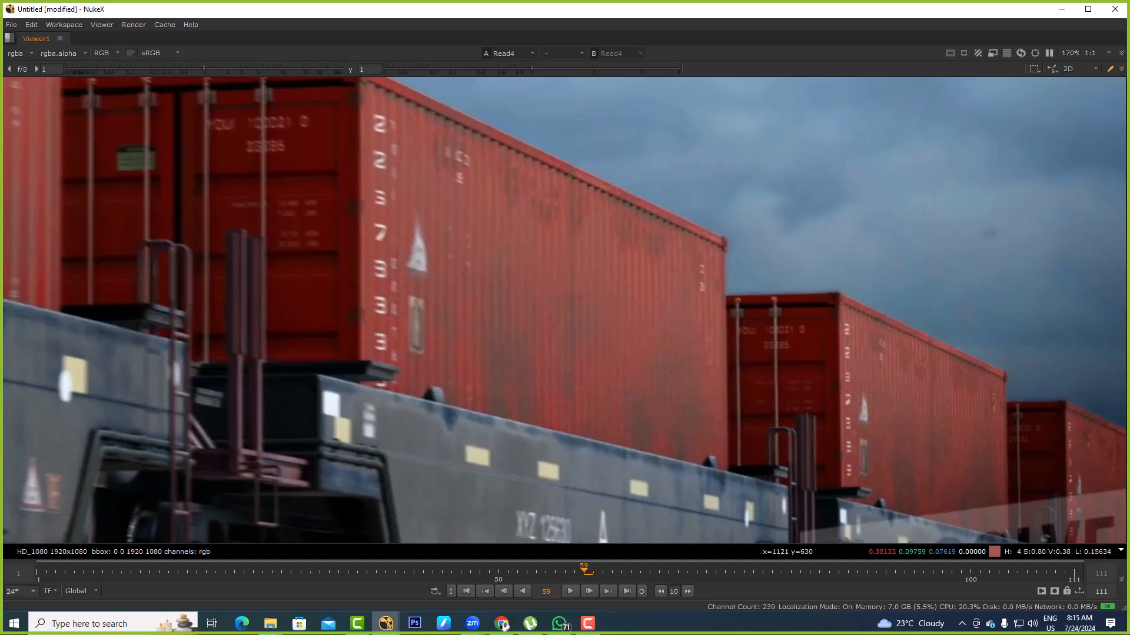
scroll(375, 125, up, 2)
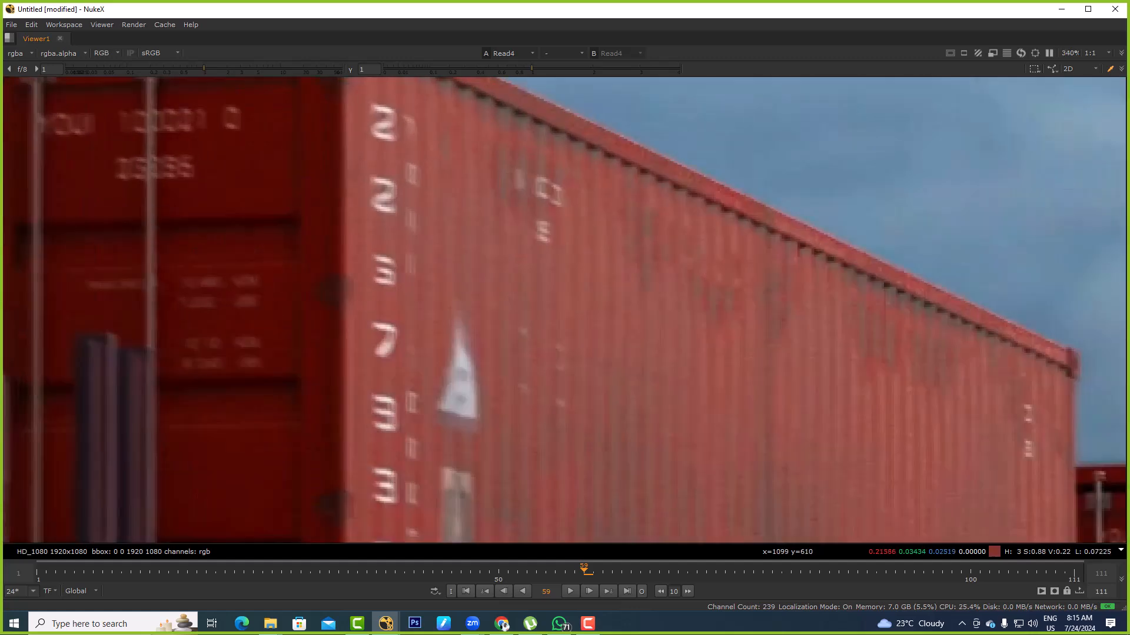
scroll(392, 294, down, 3)
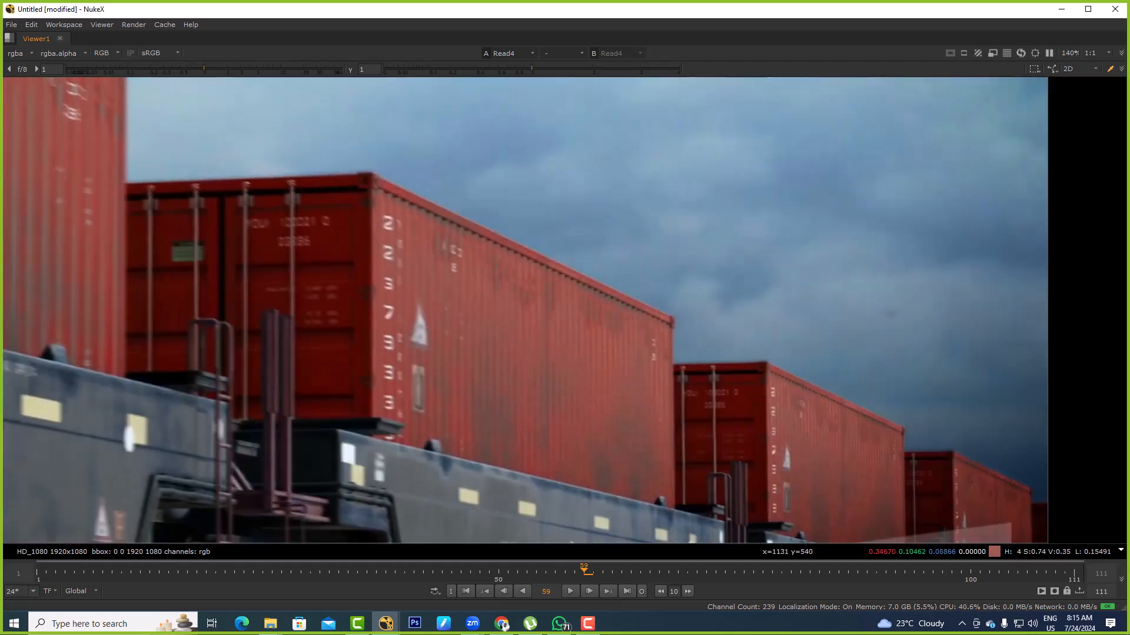
drag(691, 288, 772, 242)
drag(729, 256, 569, 351)
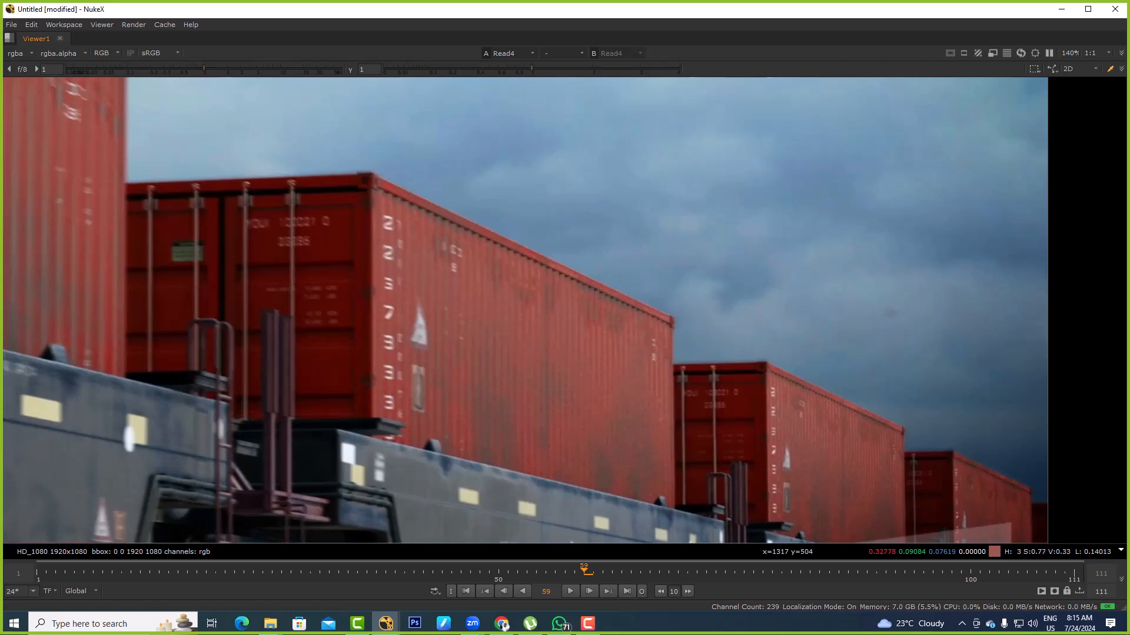
scroll(525, 252, up, 4)
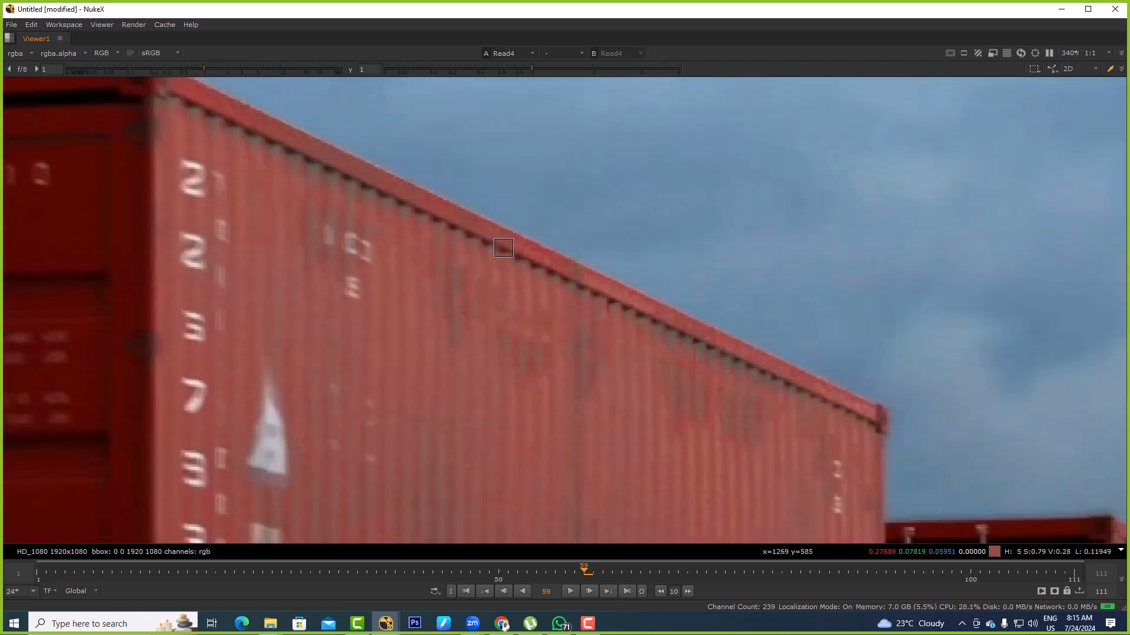
middle_drag(492, 308, 490, 227)
scroll(463, 222, up, 2)
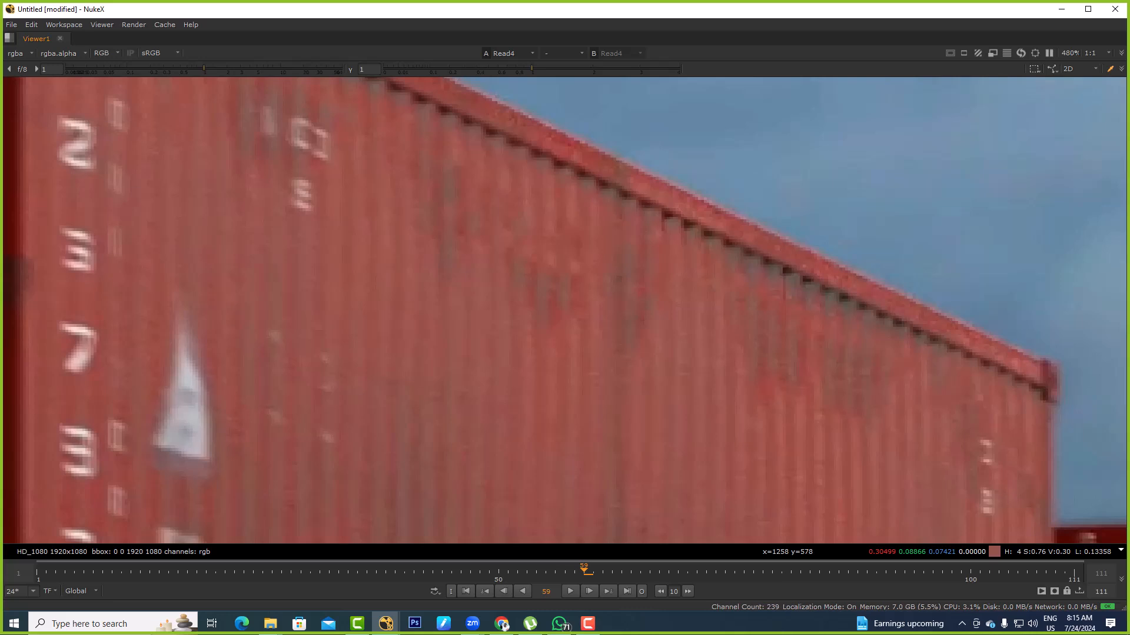
scroll(442, 189, down, 4)
middle_drag(462, 191, 550, 157)
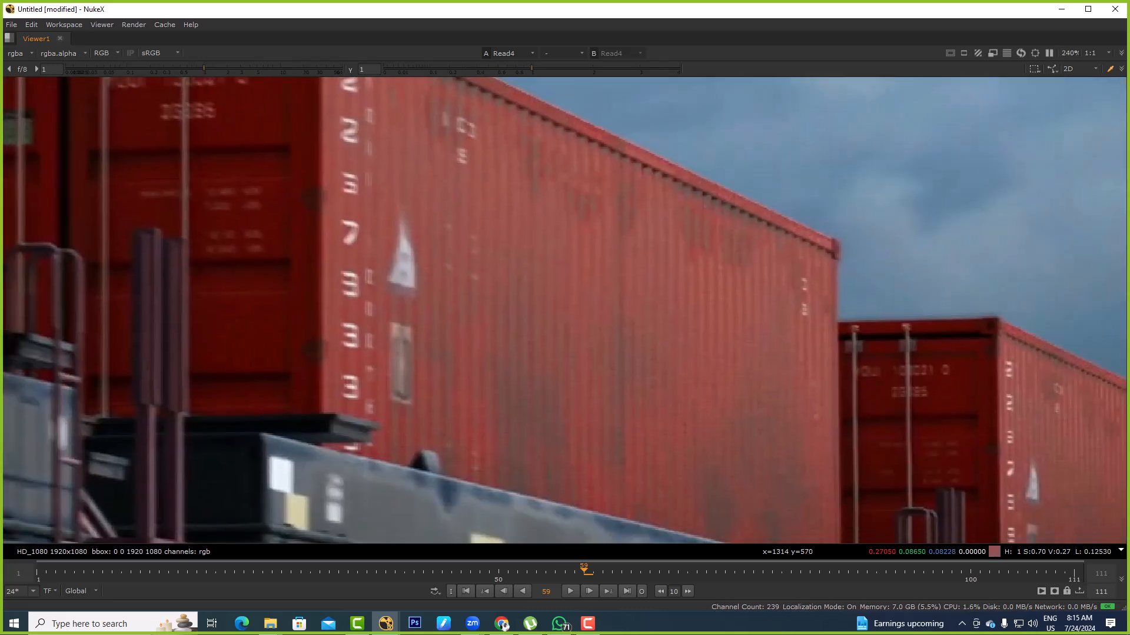
middle_drag(350, 91, 426, 174)
scroll(426, 174, up, 3)
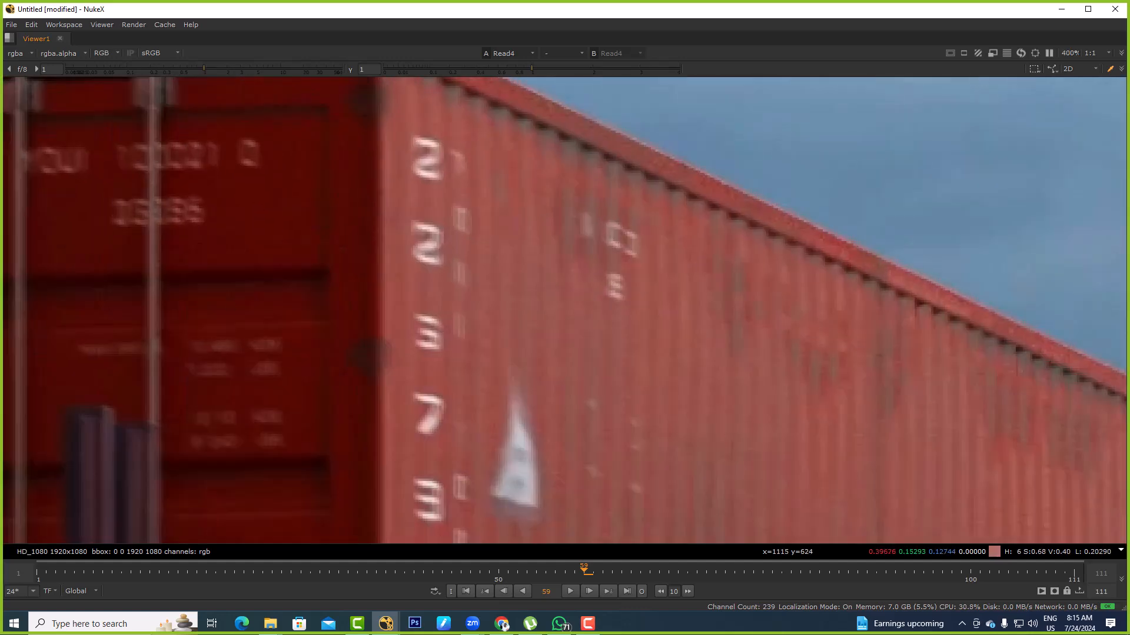
Examine the full train frame, then the lower wagons, track and watermark up close
scroll(429, 173, down, 4)
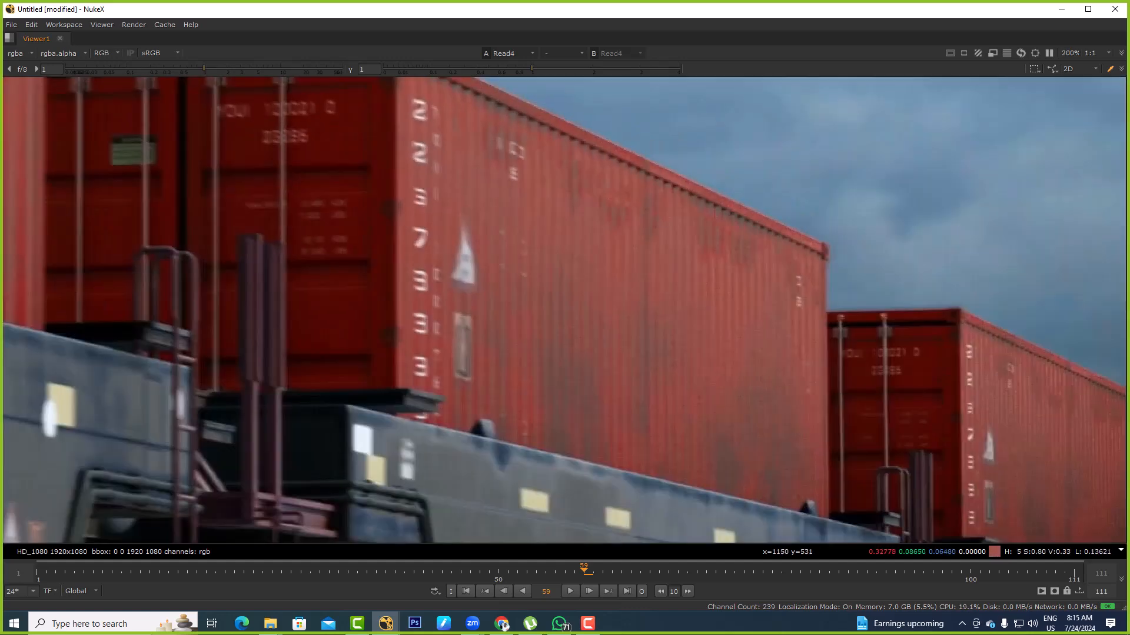
key(f)
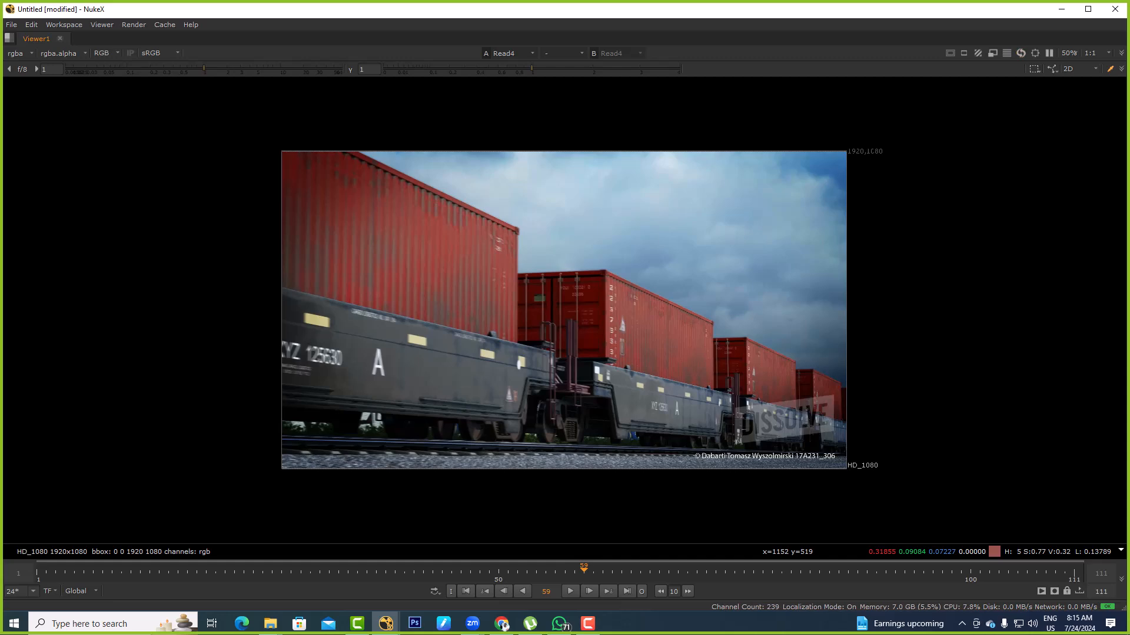
scroll(520, 258, up, 4)
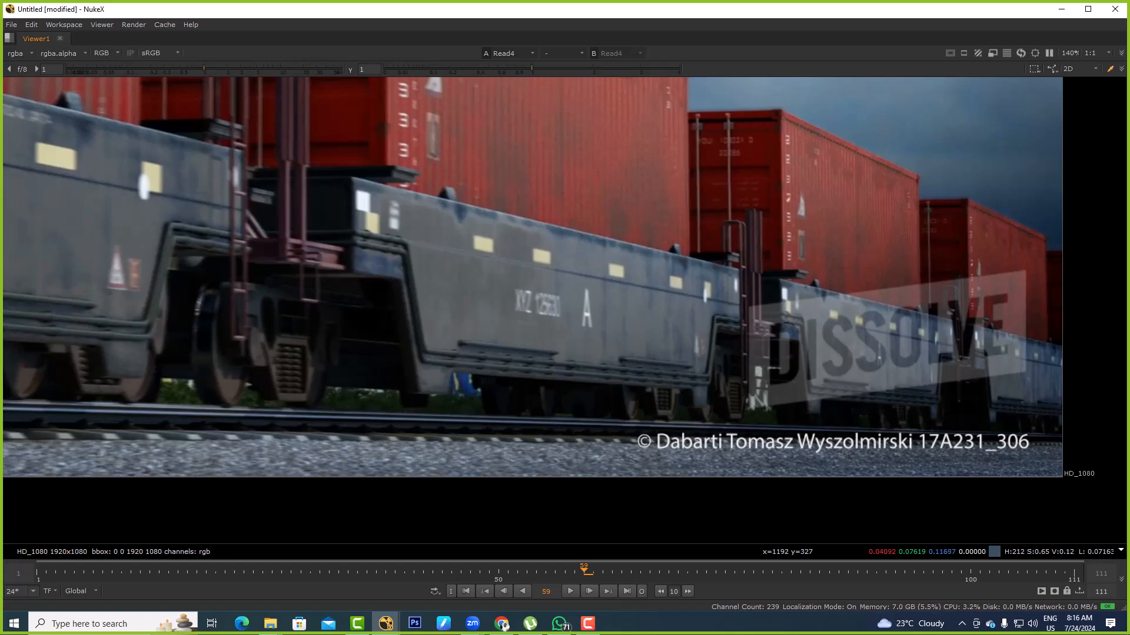
Bring up the 15. Smoke_Charges folder, return to NukeX and restore the full pane layout
key(alt+Tab)
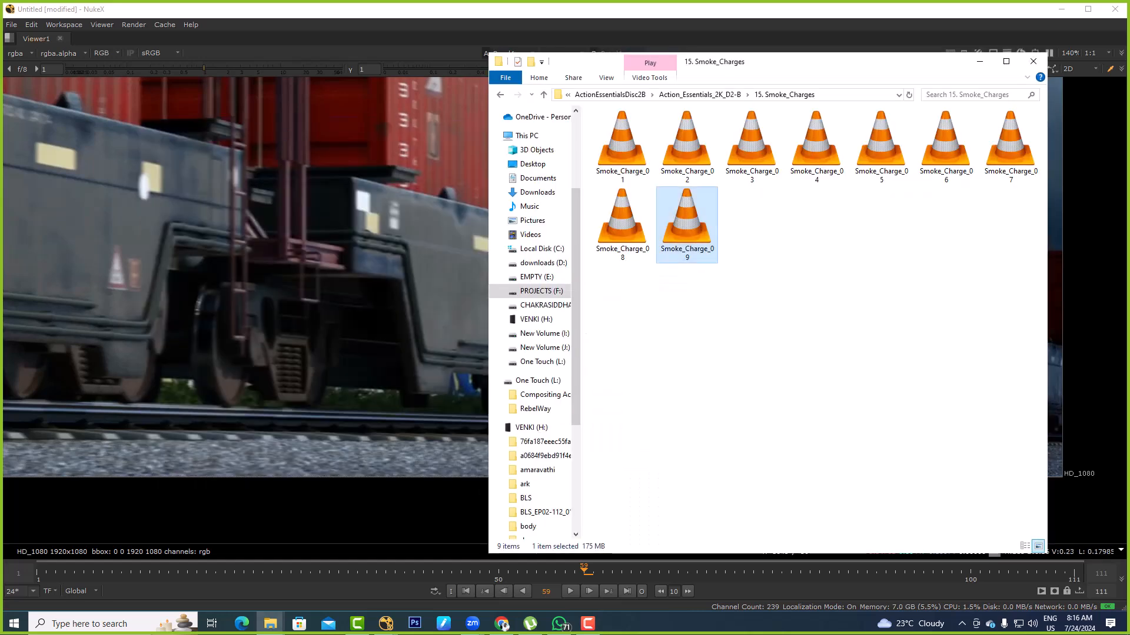
mouse_move(386, 623)
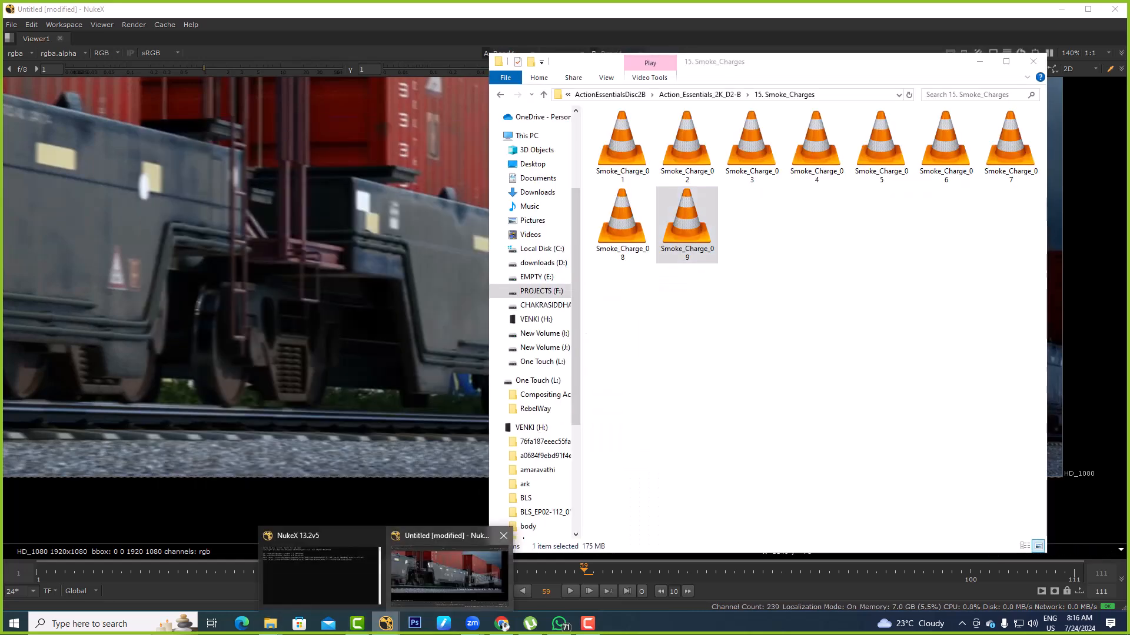
click(449, 575)
key(space)
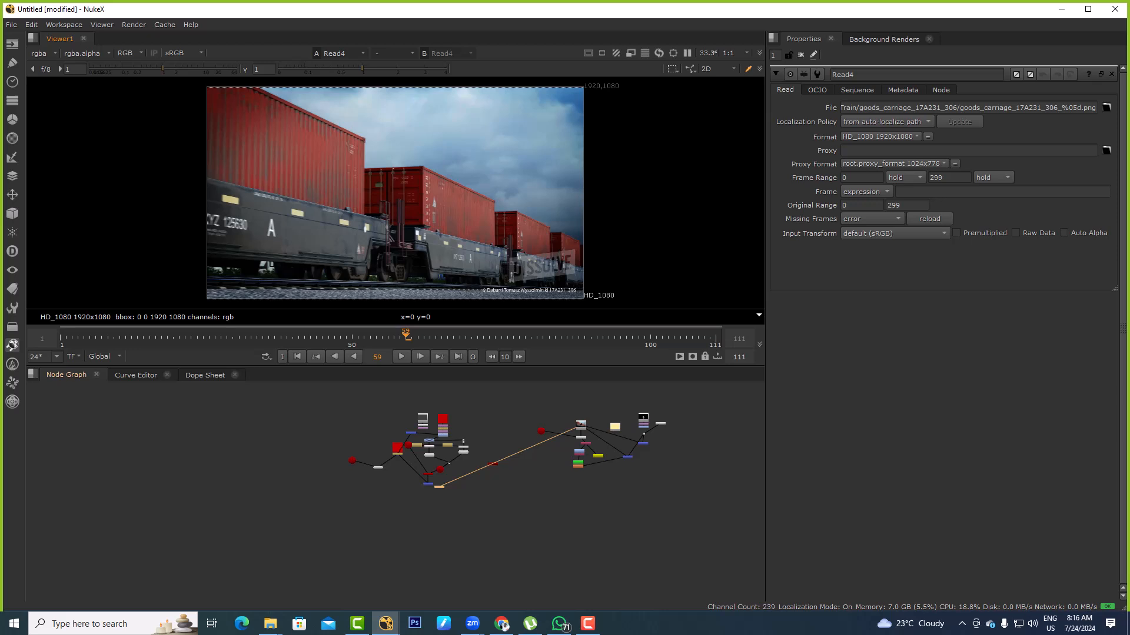
Undo the recent node edits back to the Read1, Read2 and Read3 setup with only Cryptomatte1 and Grade1
key(ctrl+z)
key(ctrl+z)
key(ctrl+z)
key(ctrl+z)
key(ctrl+z)
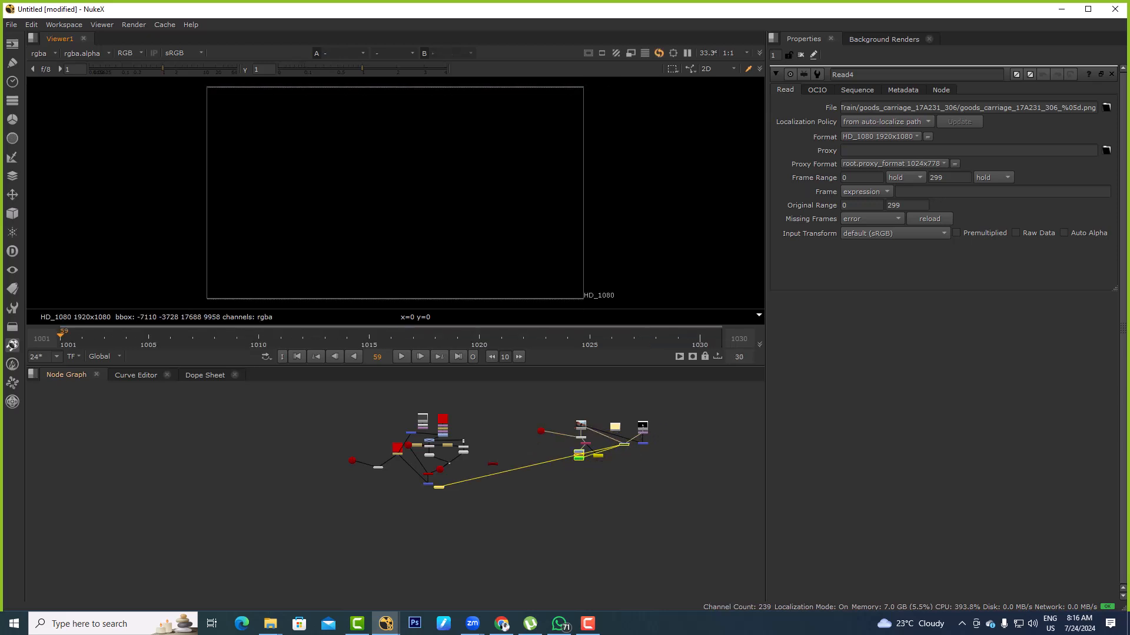
key(ctrl+z)
key(ctrl+z)
key(ctrl+z)
key(ctrl+z)
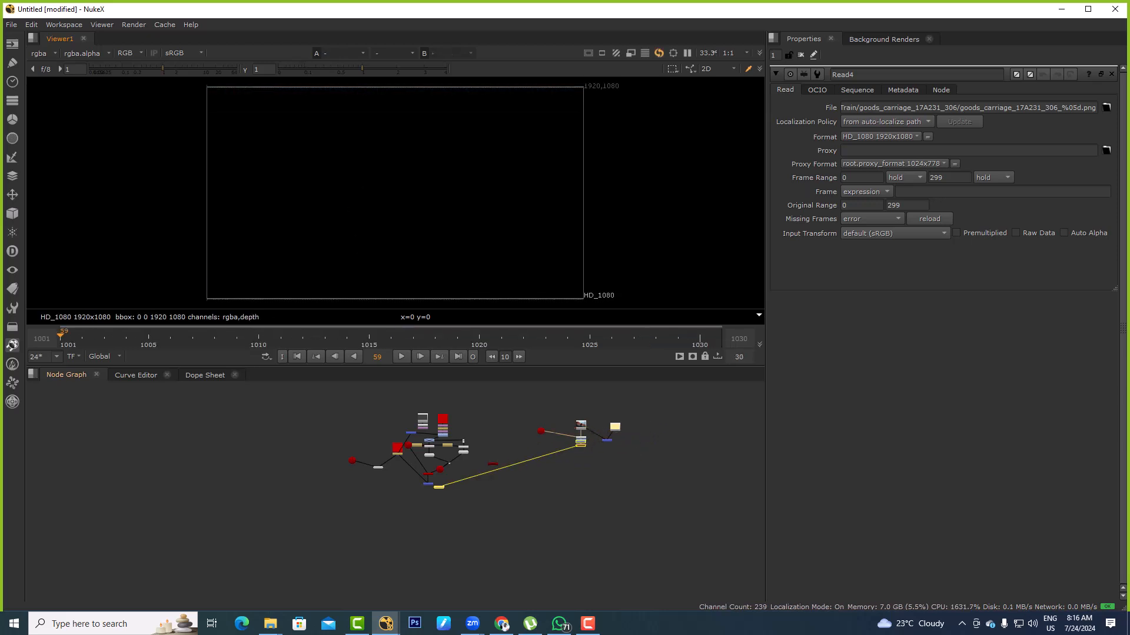
key(ctrl+z)
key(ctrl+z)
key(ctrl+z)
key(ctrl+z)
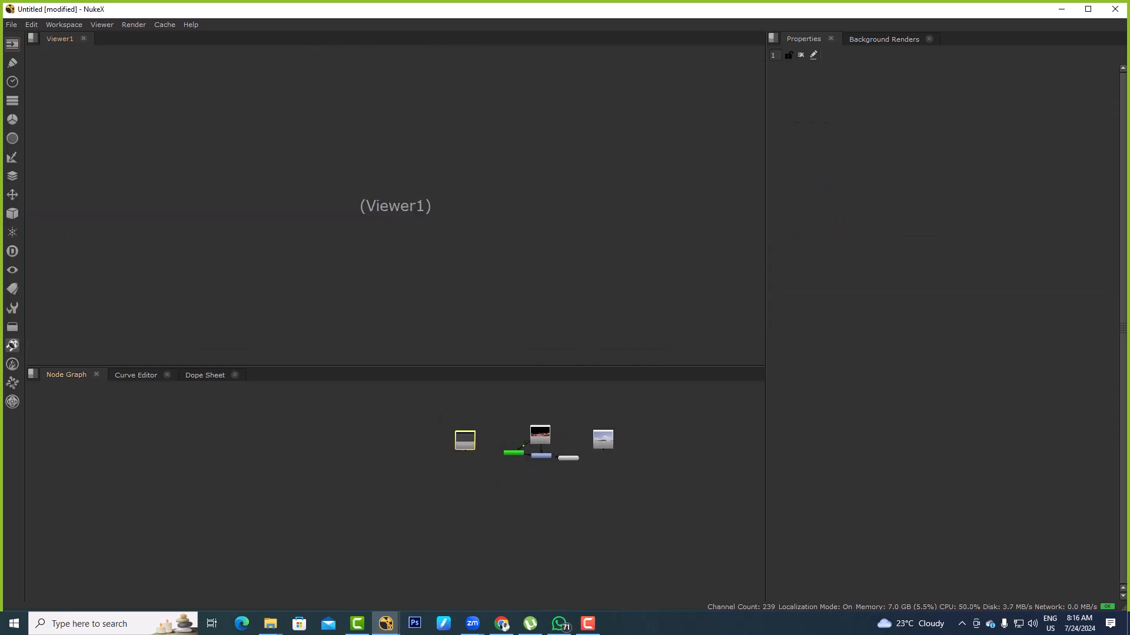
Show the nearest jet of the Read1 render up close in the viewer and open Read1's properties
key(1)
scroll(542, 421, up, 4)
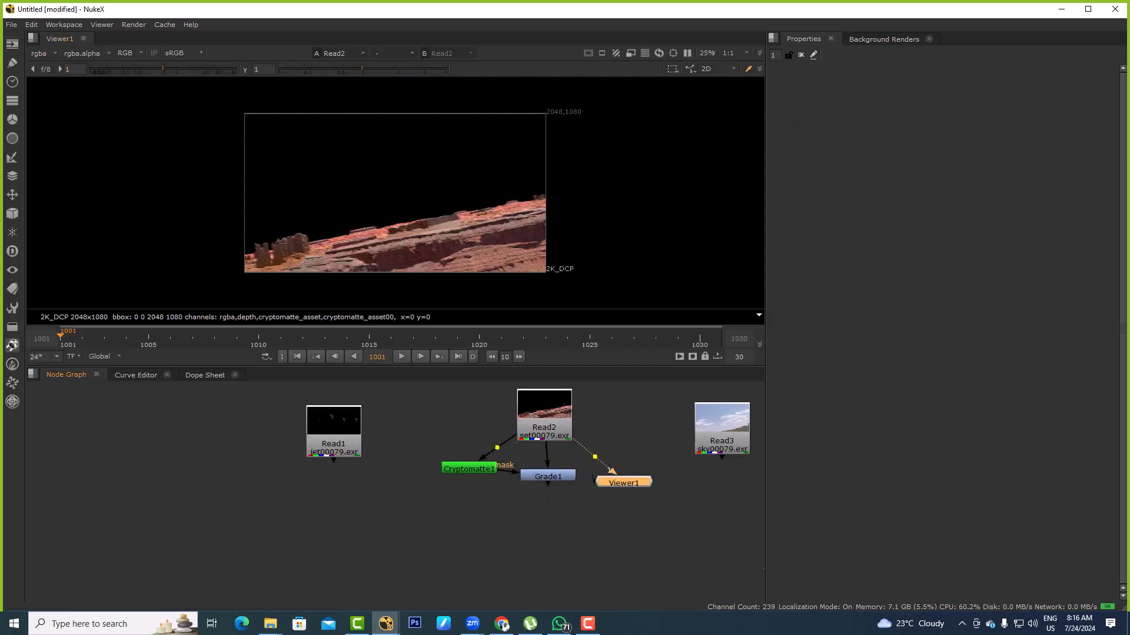
click(248, 452)
key(1)
middle_drag(248, 452, 406, 446)
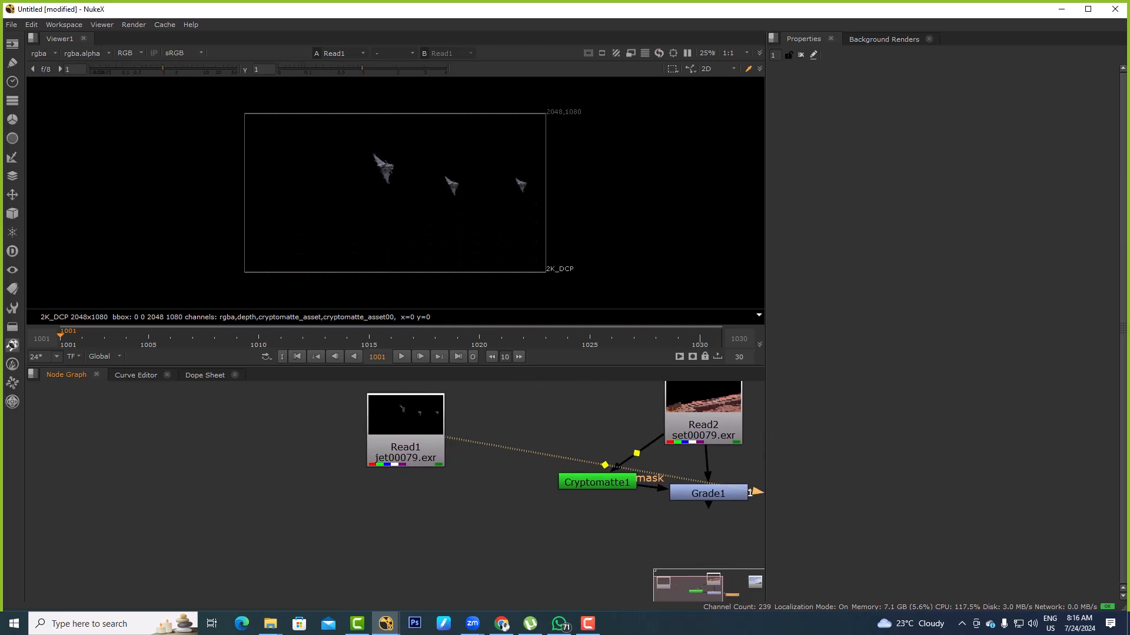
scroll(382, 153, up, 12)
middle_drag(384, 270, 402, 198)
scroll(409, 193, down, 4)
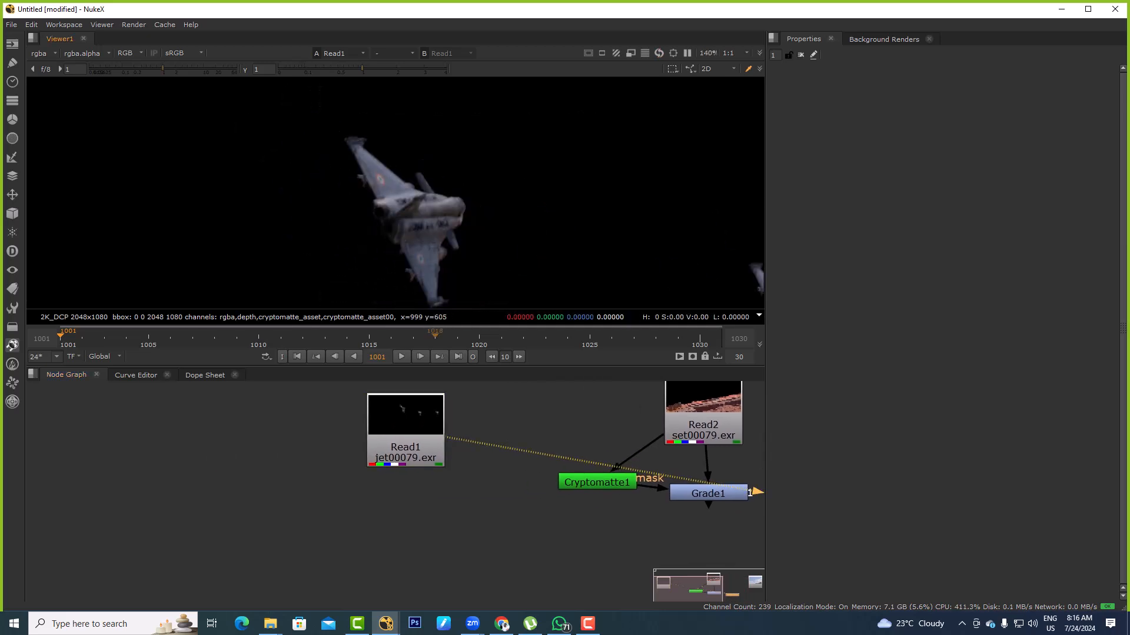
drag(416, 446, 414, 453)
double_click(414, 453)
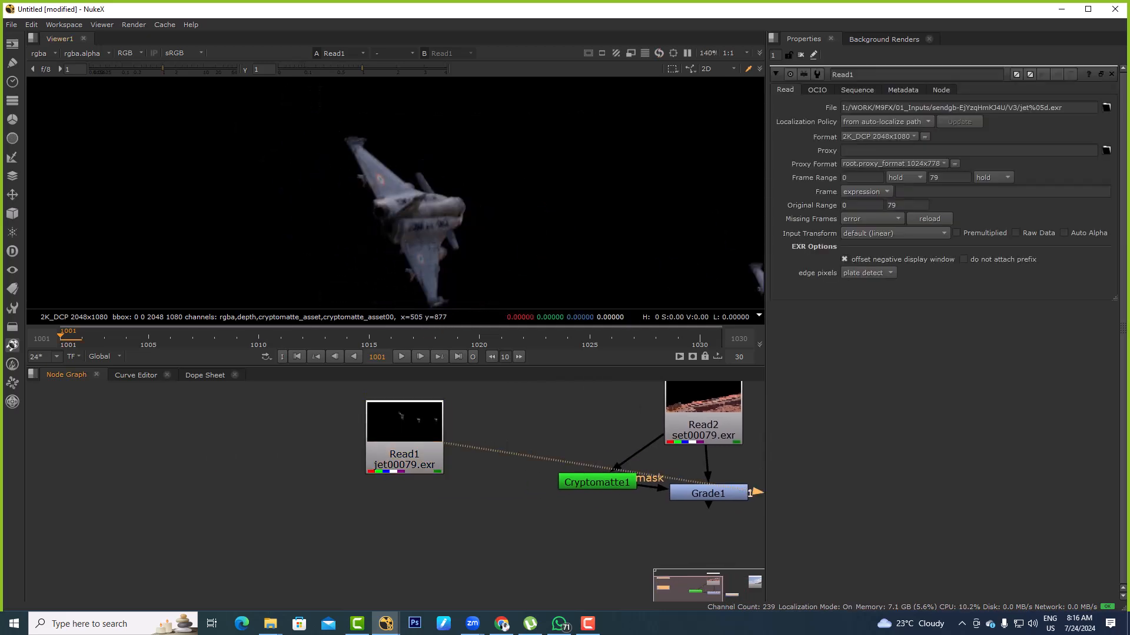
View the jet's n, occ and pbr_diffuse_reflection_i_direct passes in the viewer
click(41, 53)
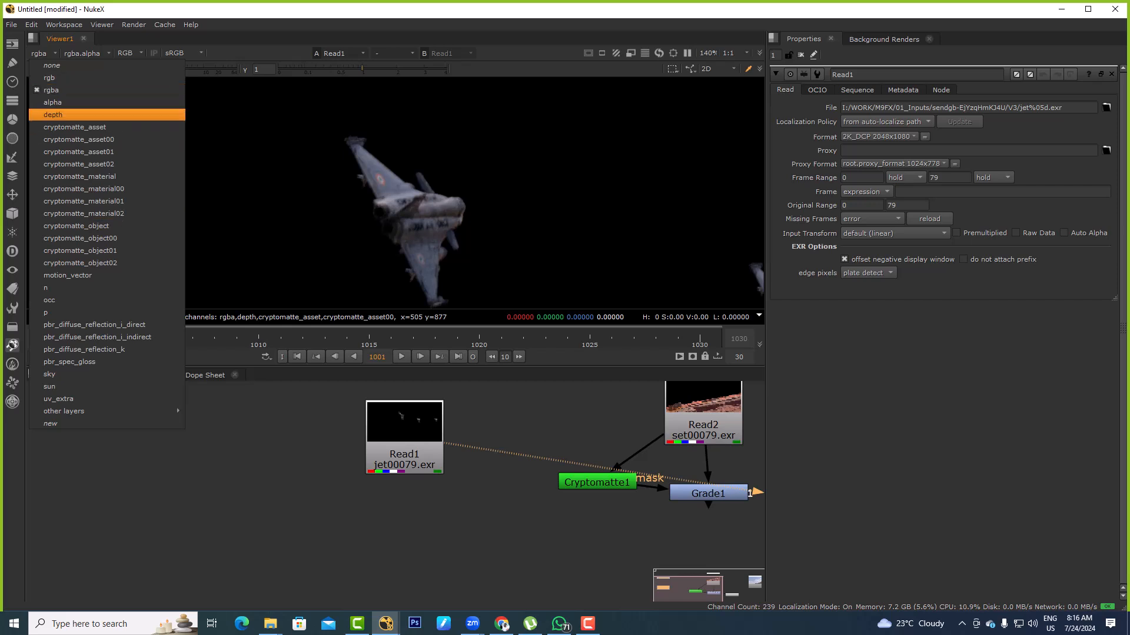
click(59, 288)
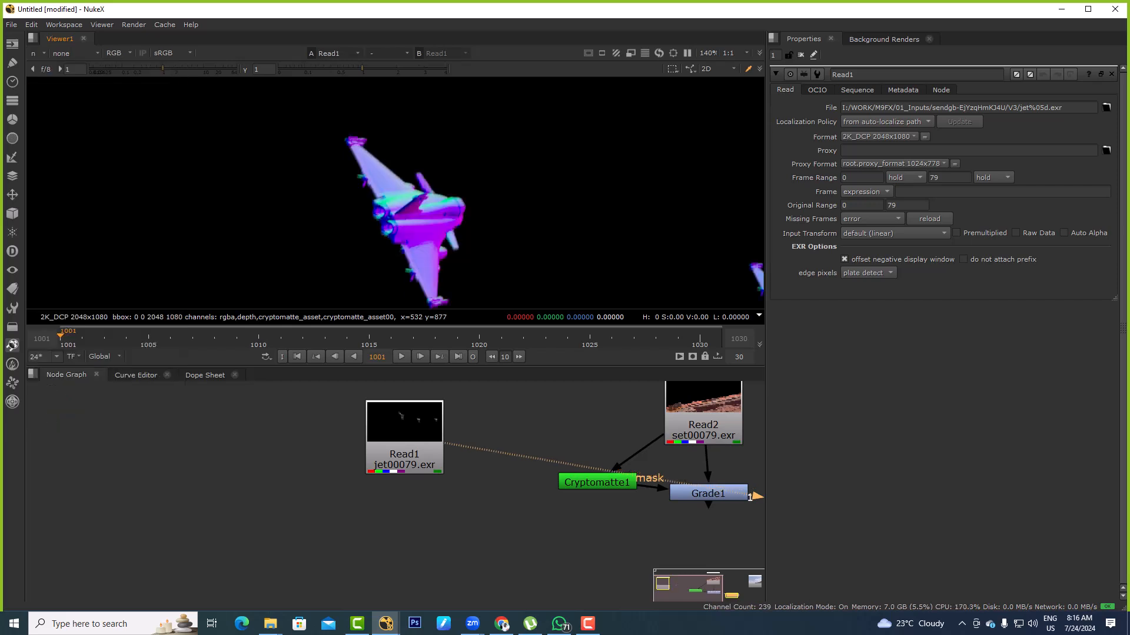
click(42, 53)
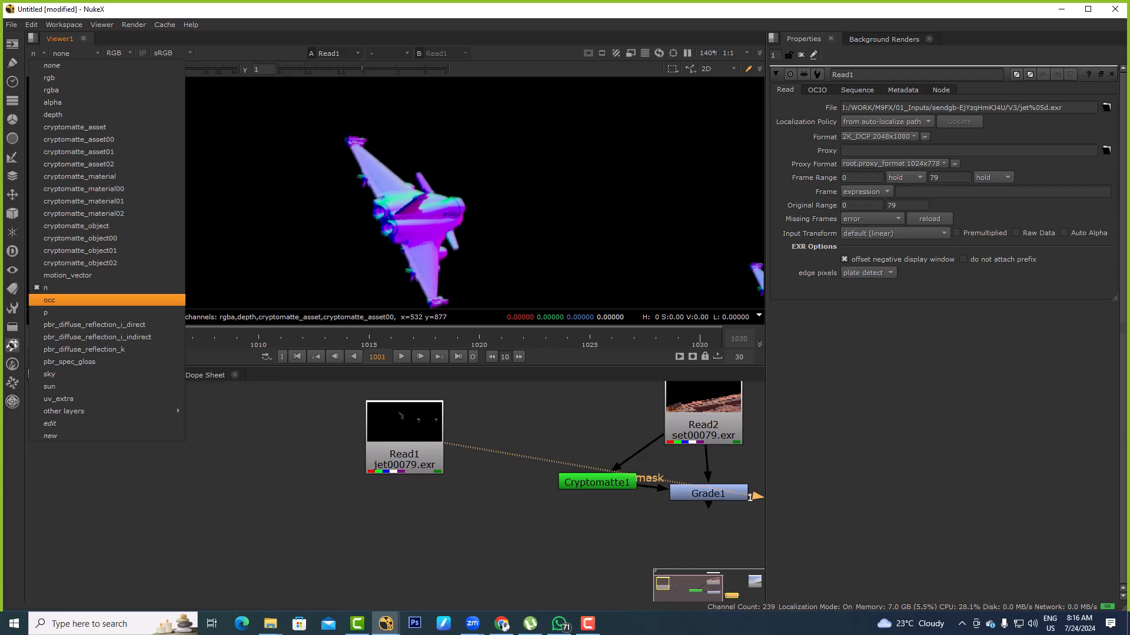
click(59, 300)
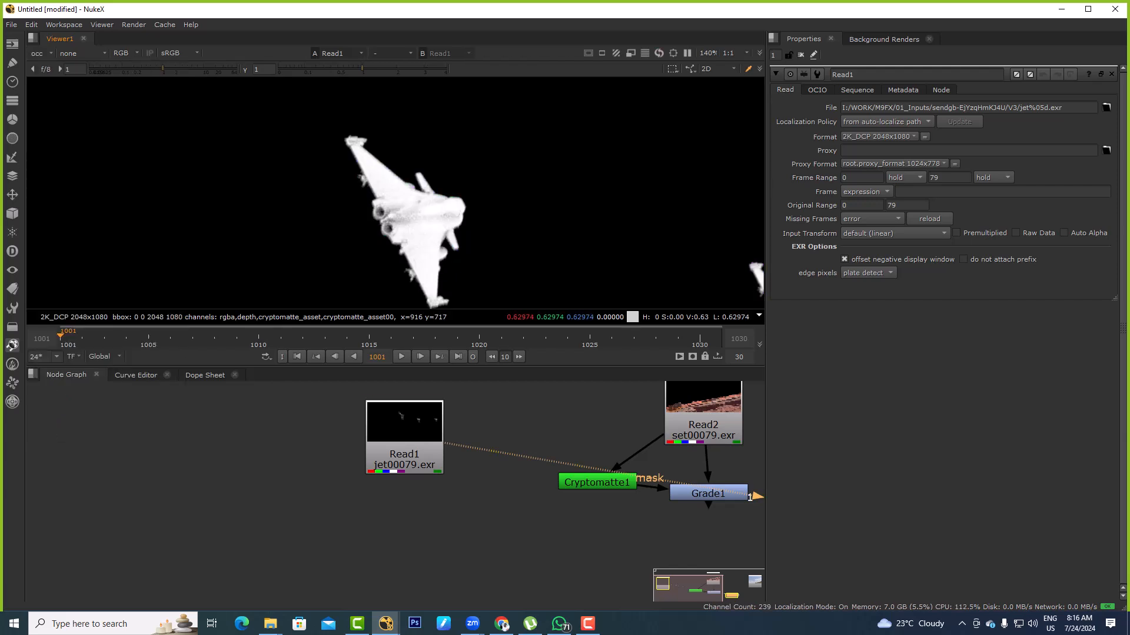
click(41, 53)
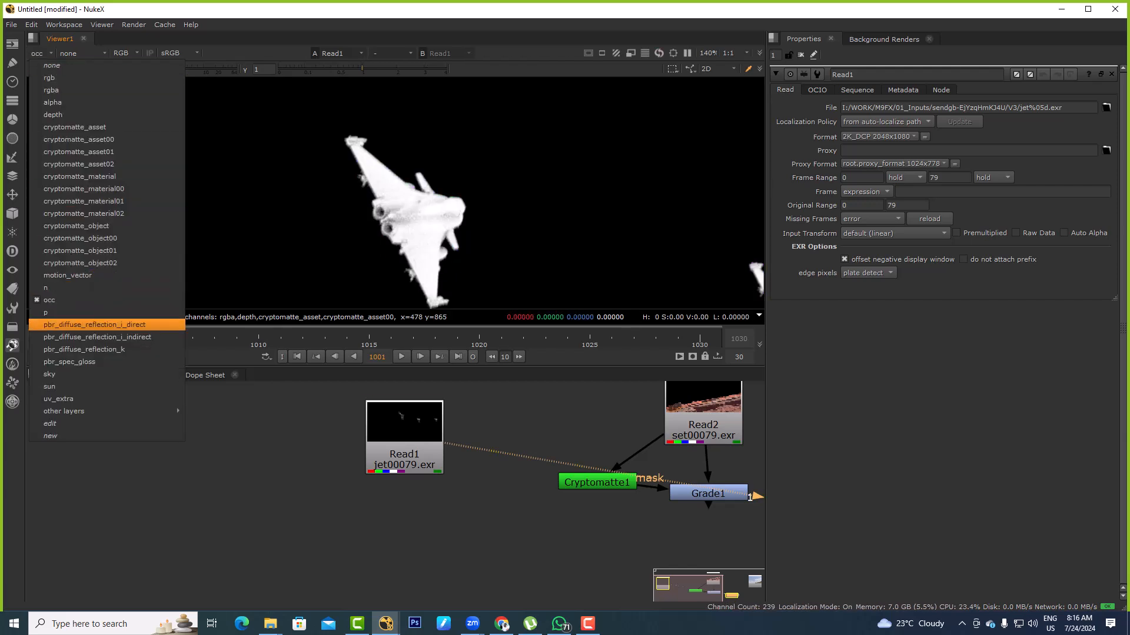
click(59, 320)
View the jet's pbr_diffuse_reflection_k, pbr_spec_gloss and sky passes in the viewer
click(41, 53)
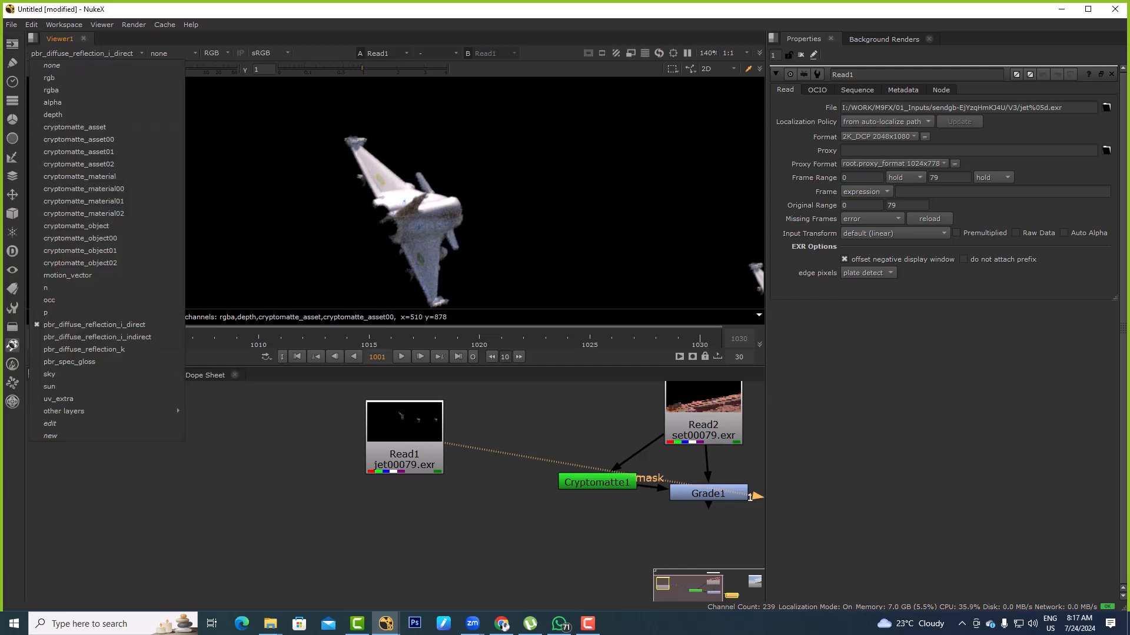
click(59, 349)
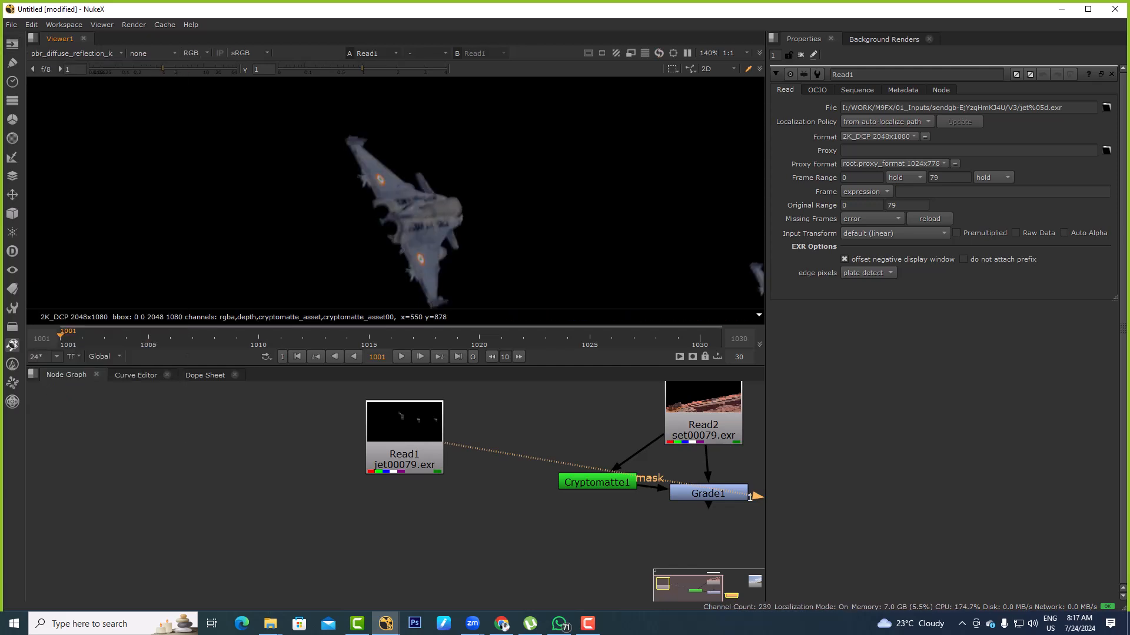
click(41, 53)
click(70, 362)
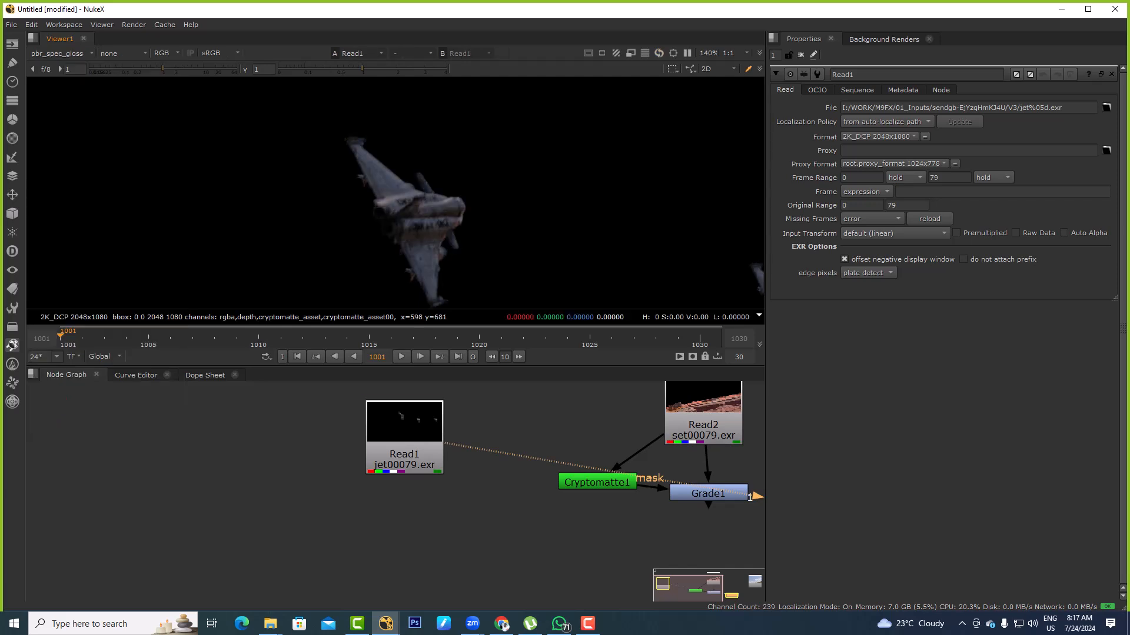
click(41, 53)
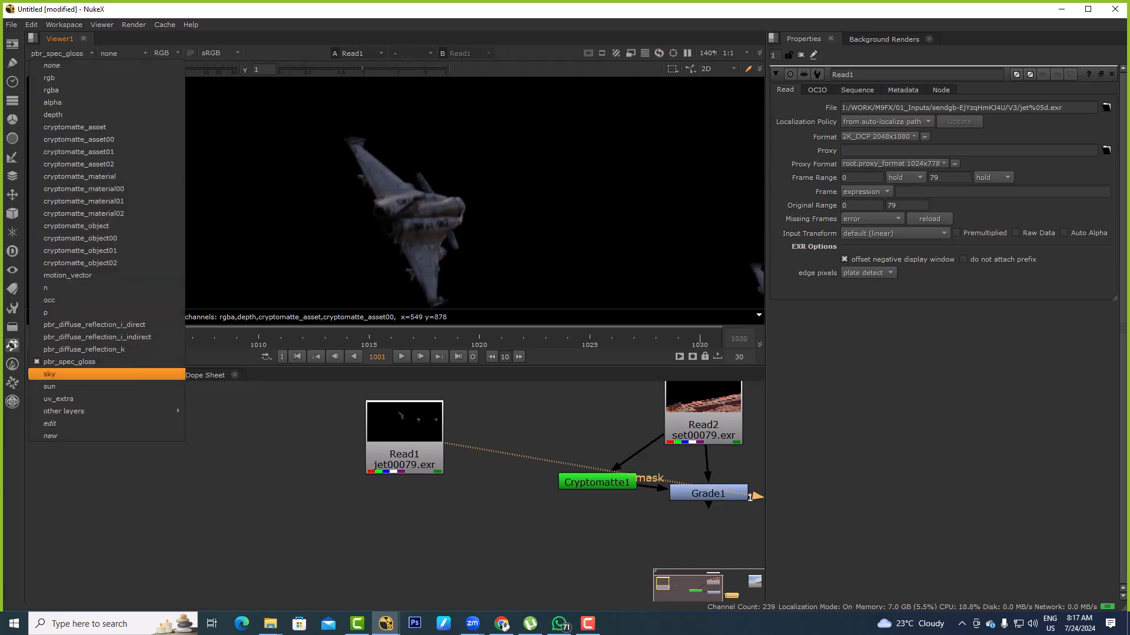
click(59, 373)
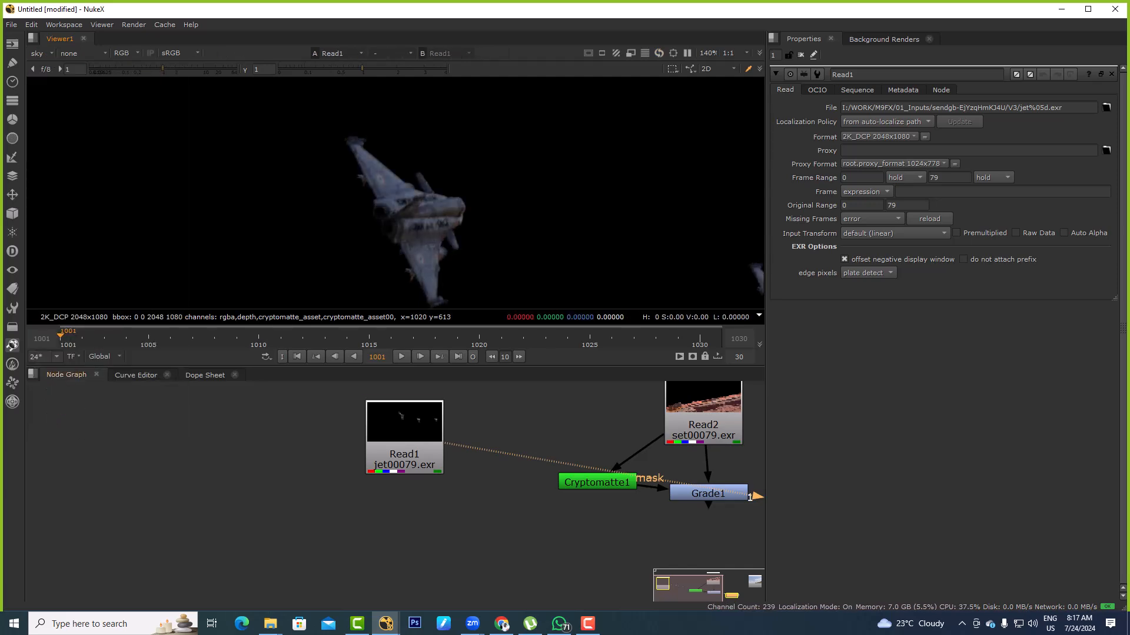
Check Read3 in the viewer, then go back to a closer view of the Read1 jet
middle_drag(706, 435, 442, 464)
scroll(597, 460, down, 3)
click(647, 462)
key(1)
click(321, 465)
key(1)
scroll(433, 181, up, 3)
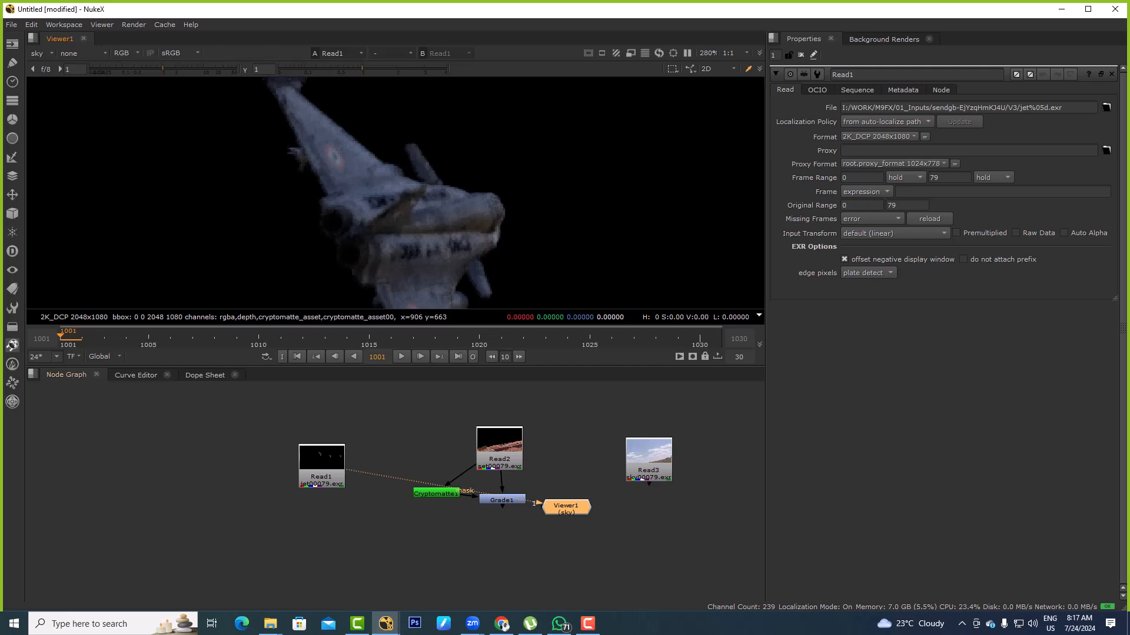
Select Read1 and set the viewer's channels back to rgba
click(321, 469)
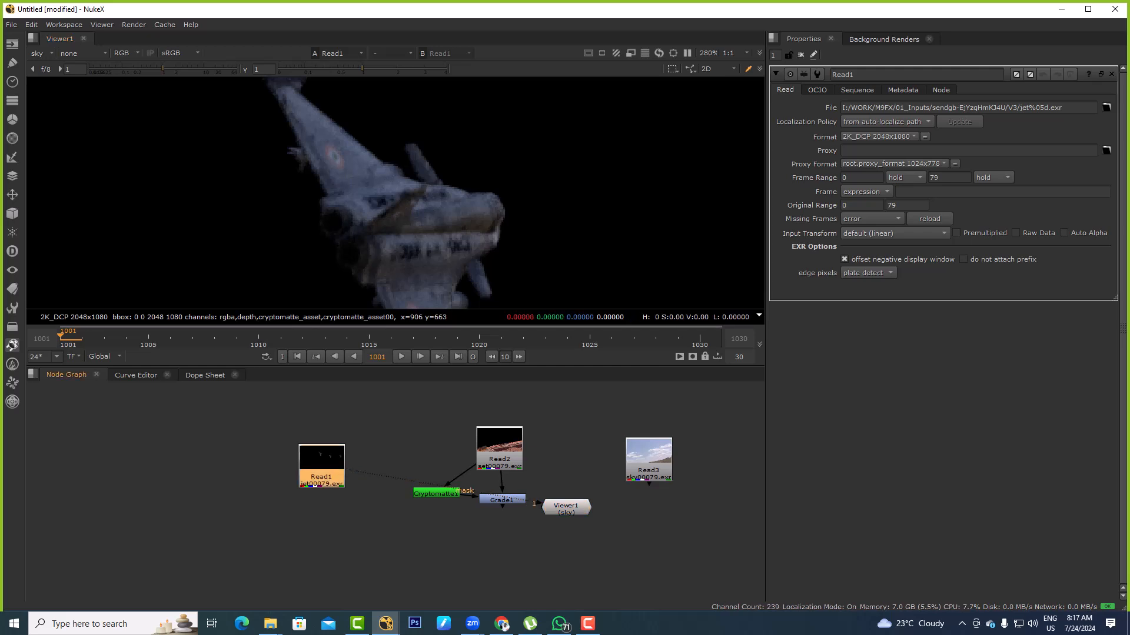
middle_drag(517, 541, 568, 523)
click(616, 490)
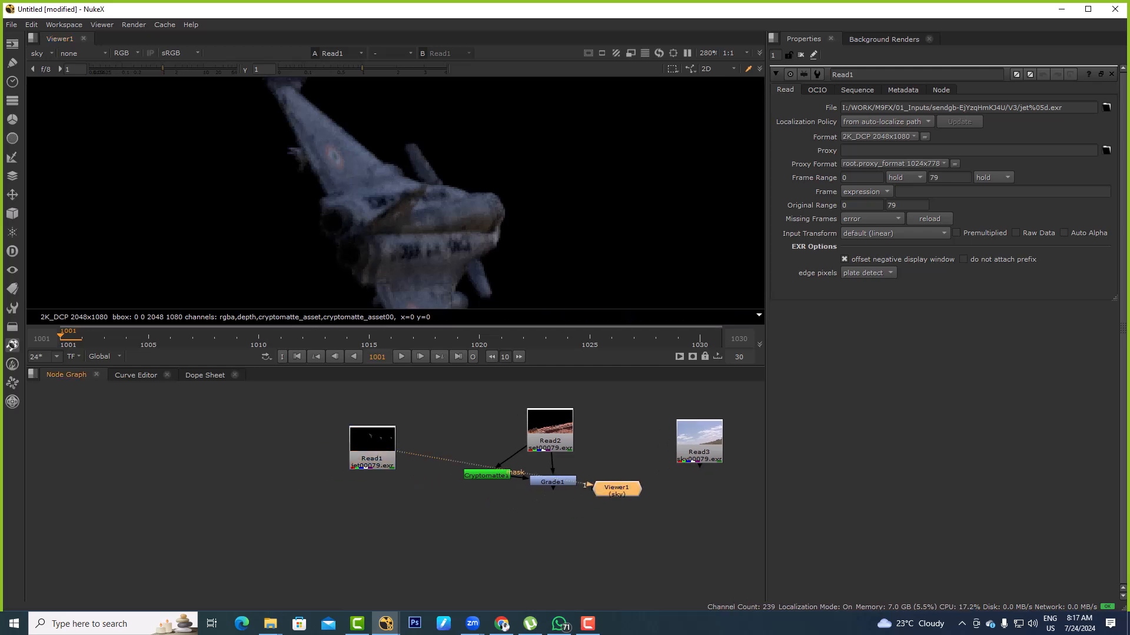
click(372, 459)
click(41, 54)
click(42, 91)
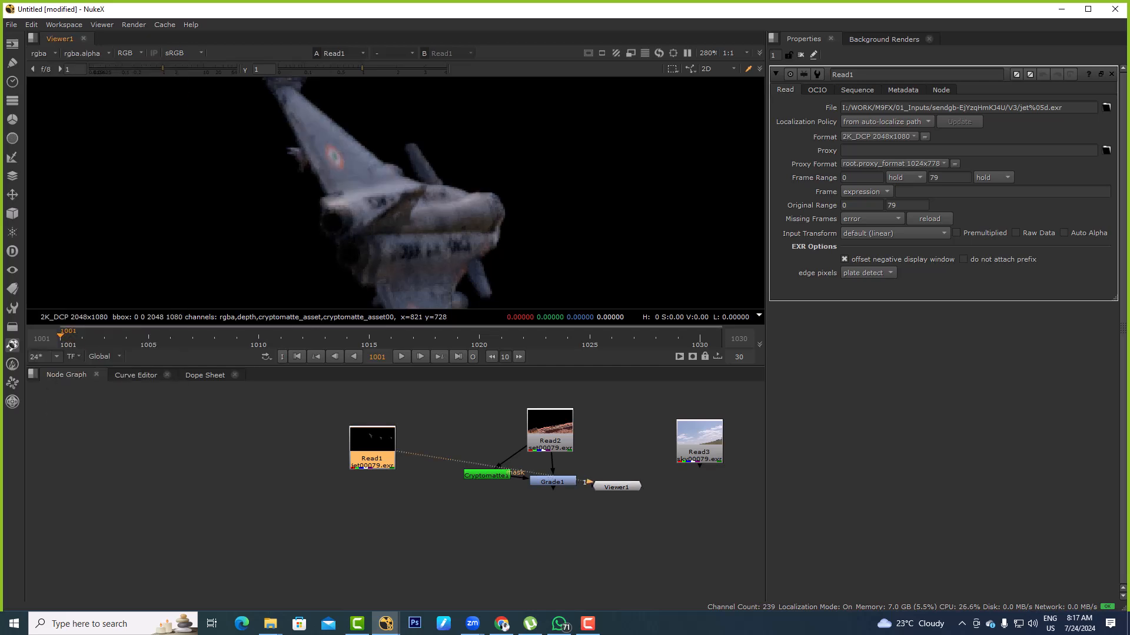
Place Read3 beside Read1, merge the jets (A) over the sky (B) with a new Merge node, and view the composite
drag(699, 447, 299, 451)
click(330, 506)
key(m)
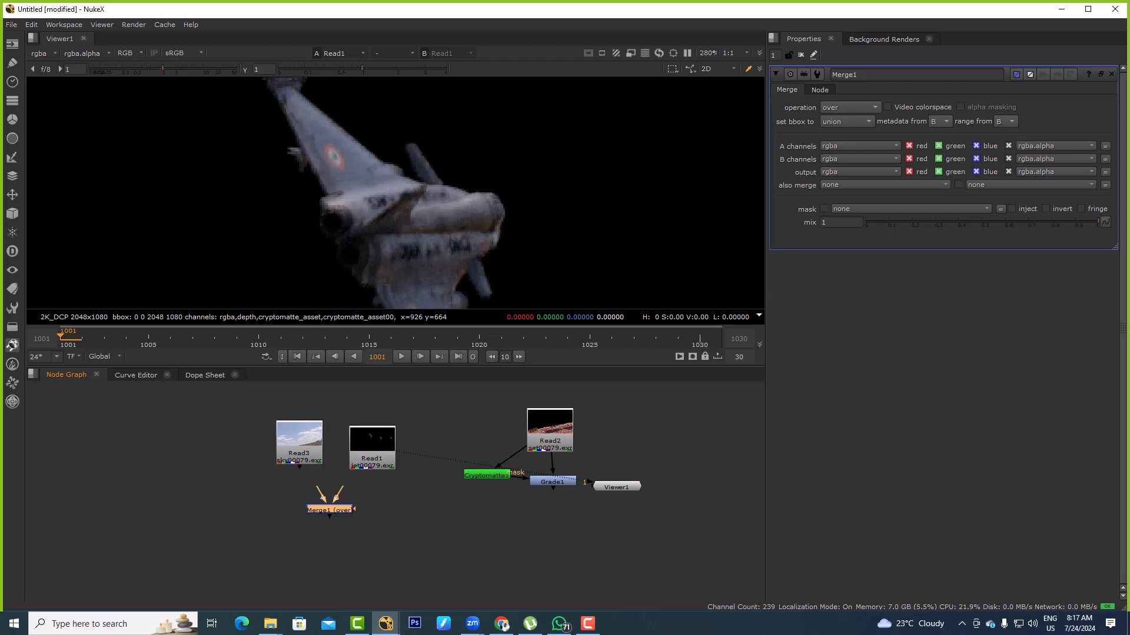
drag(324, 497, 324, 499)
drag(299, 447, 265, 463)
drag(318, 490, 372, 450)
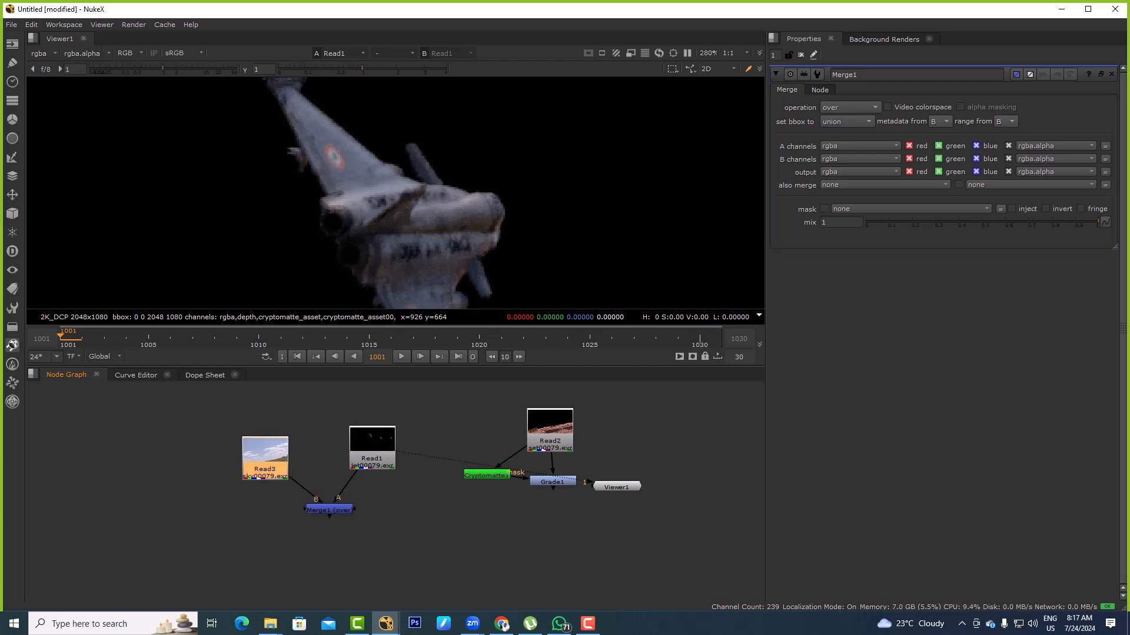
click(320, 509)
key(1)
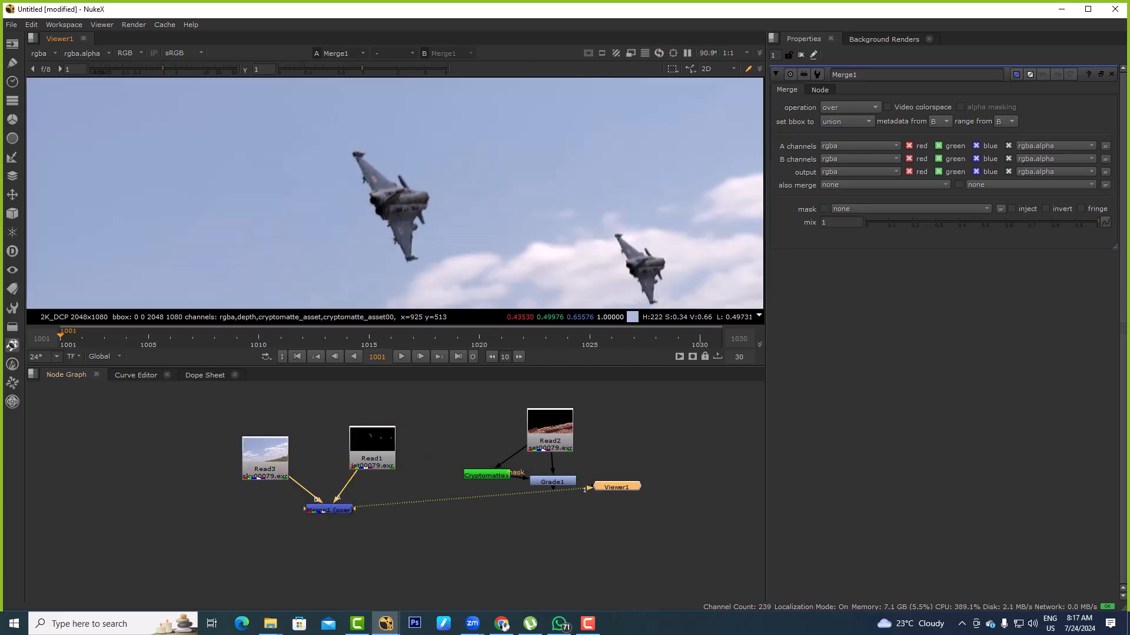
Add a Grade node after Read3 and tint its gamma warm yellow, about 1, 0.858 and 0.432 for red, green and blue
scroll(286, 475, up, 2)
drag(268, 462, 259, 449)
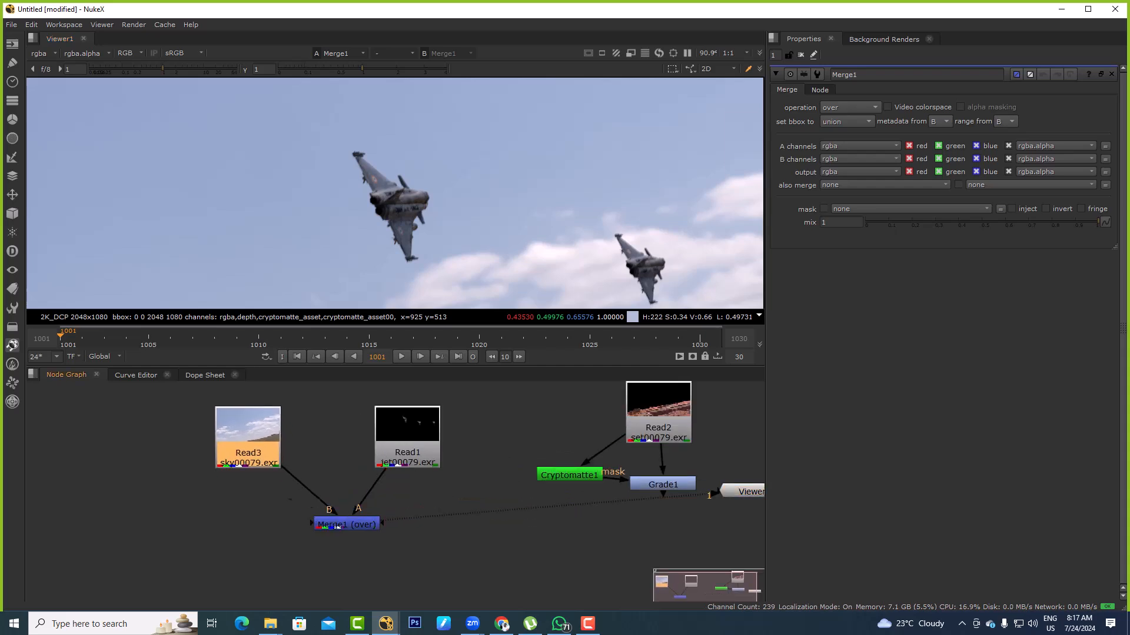
key(g)
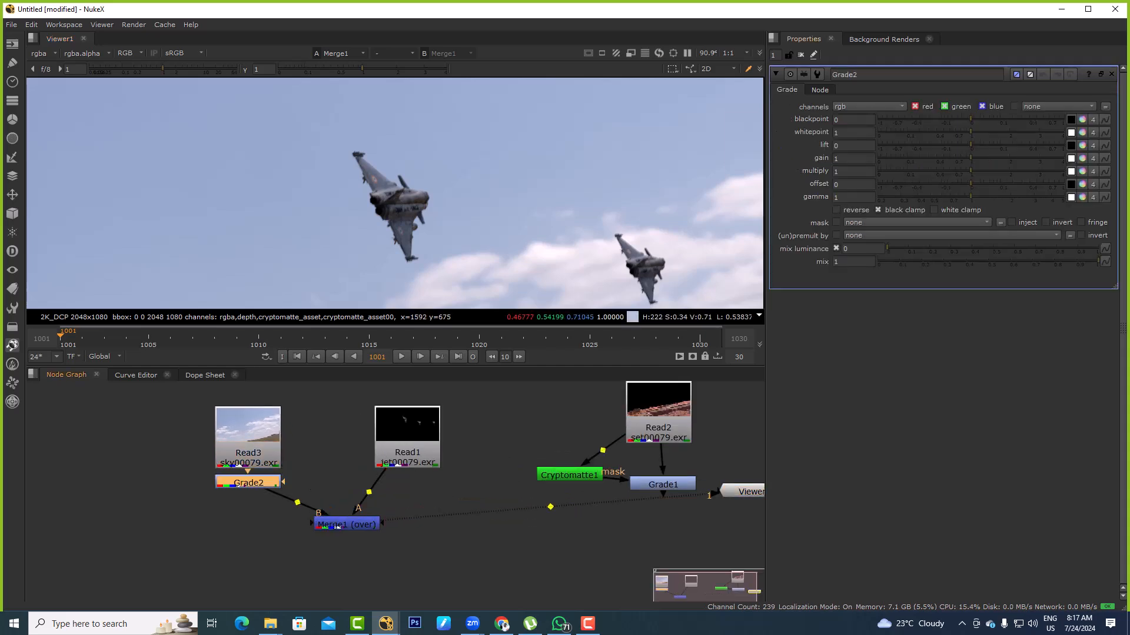
click(1082, 198)
drag(587, 315, 607, 295)
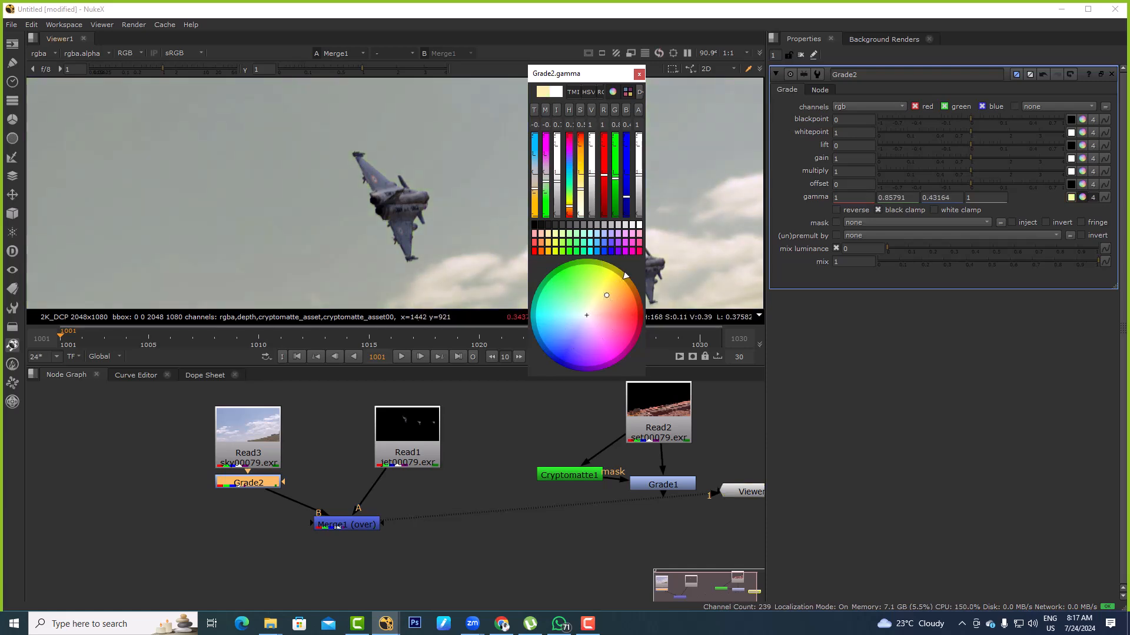
Toggle the sky's Grade node off and on to compare the jets against the original and tinted sky
key(d)
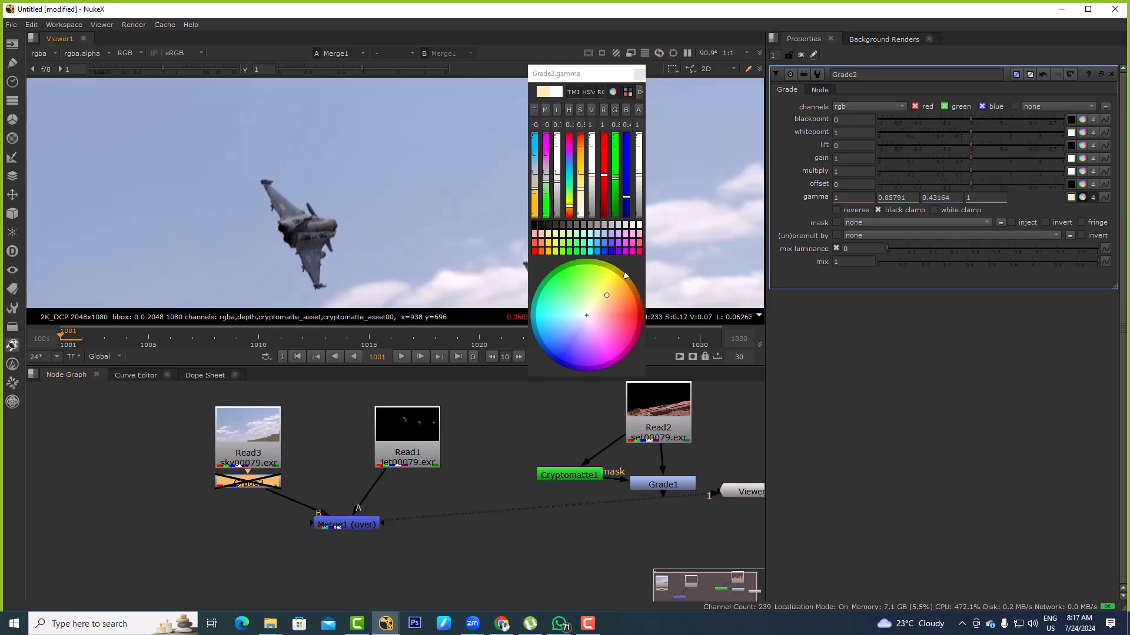
key(d)
scroll(287, 214, up, 2)
scroll(359, 171, down, 6)
scroll(362, 170, up, 9)
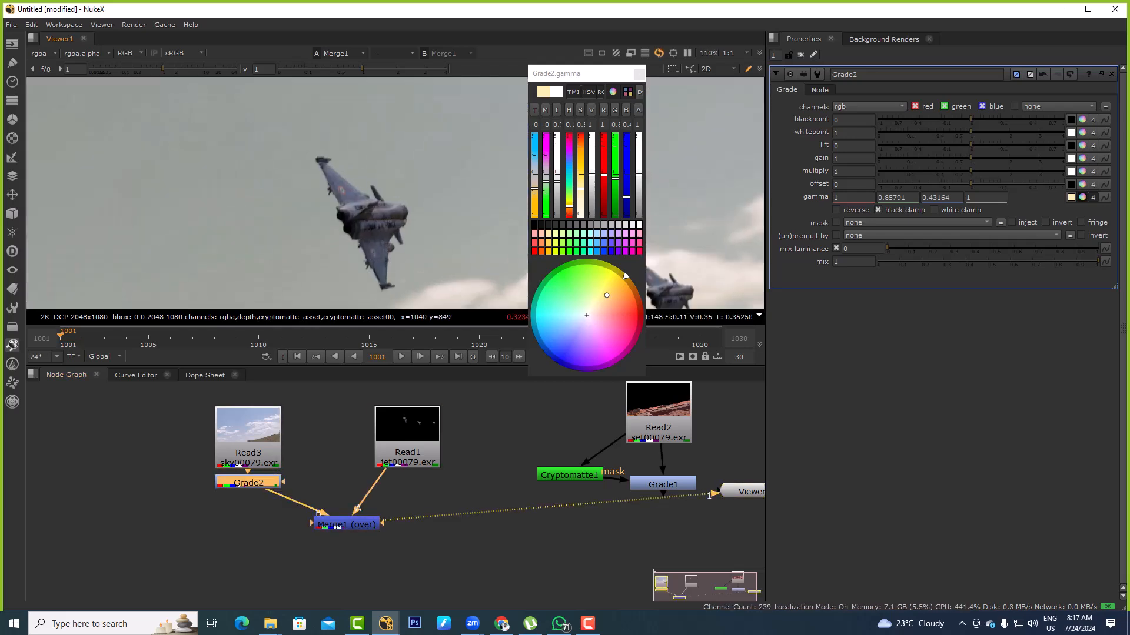
Add a Shuffle node fed by Read1, view it, and set its first input layer to sky
scroll(353, 196, up, 3)
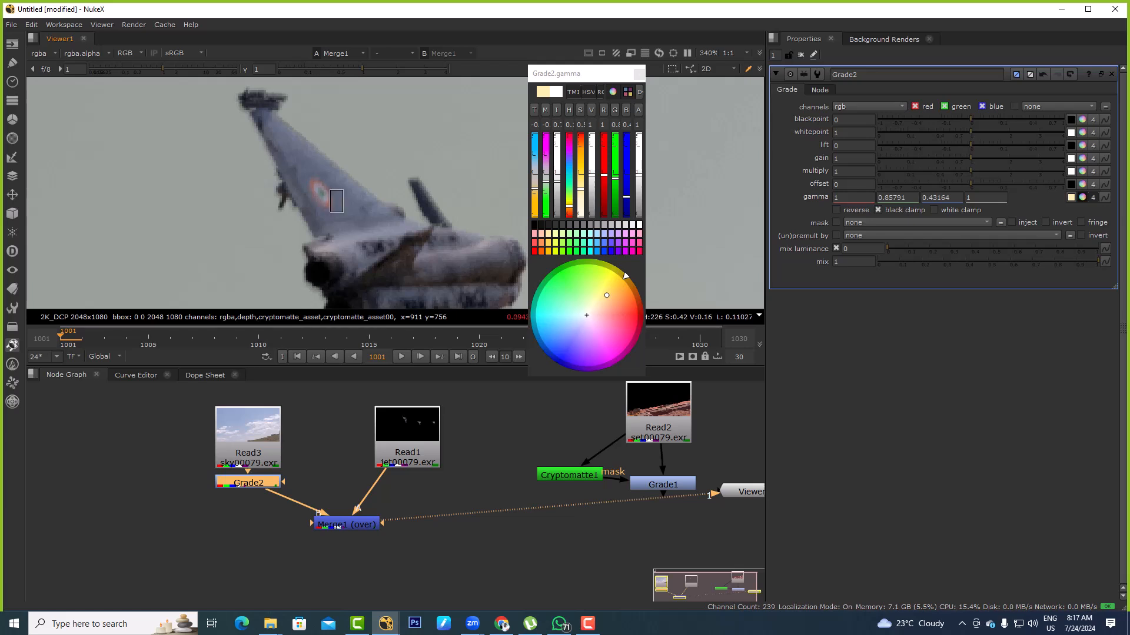
drag(407, 424, 413, 394)
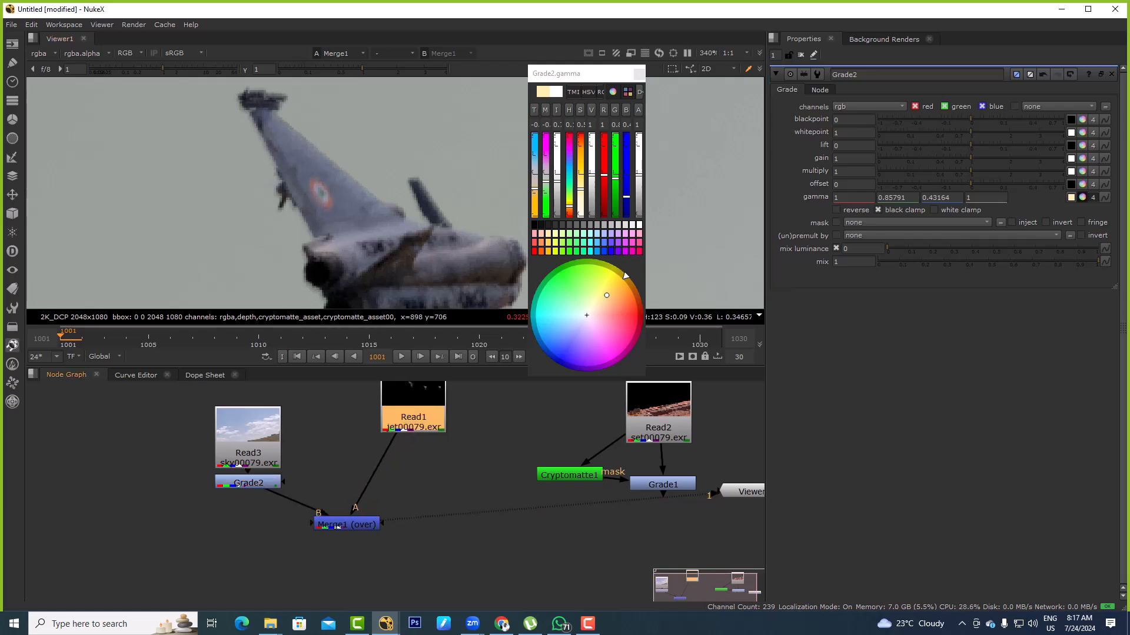
text(xS)
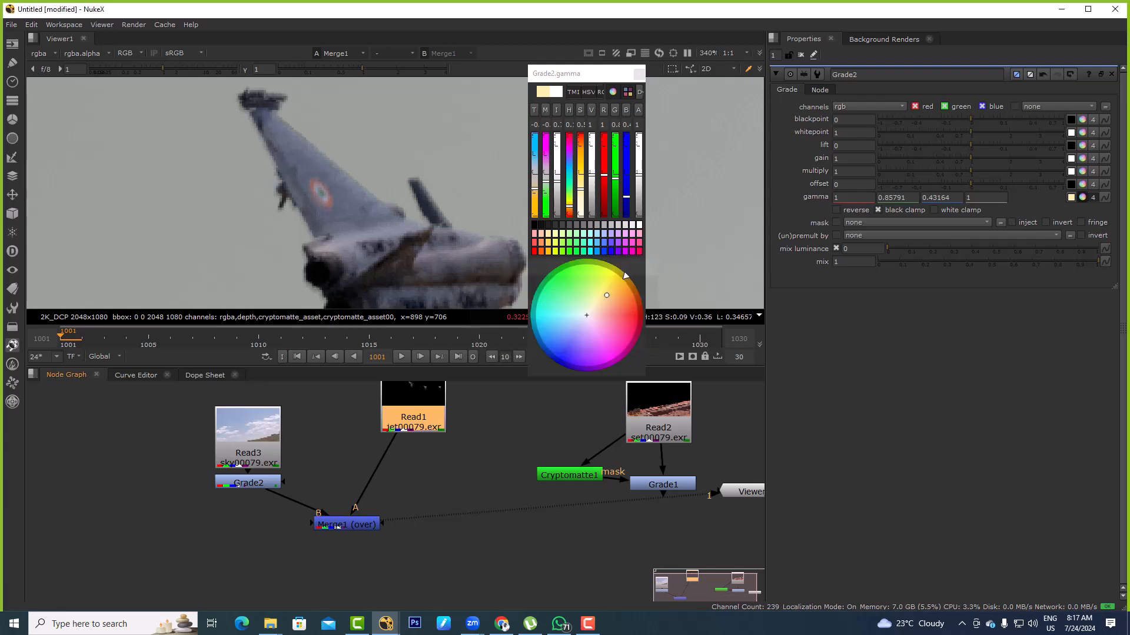
text(huffle)
key(Return)
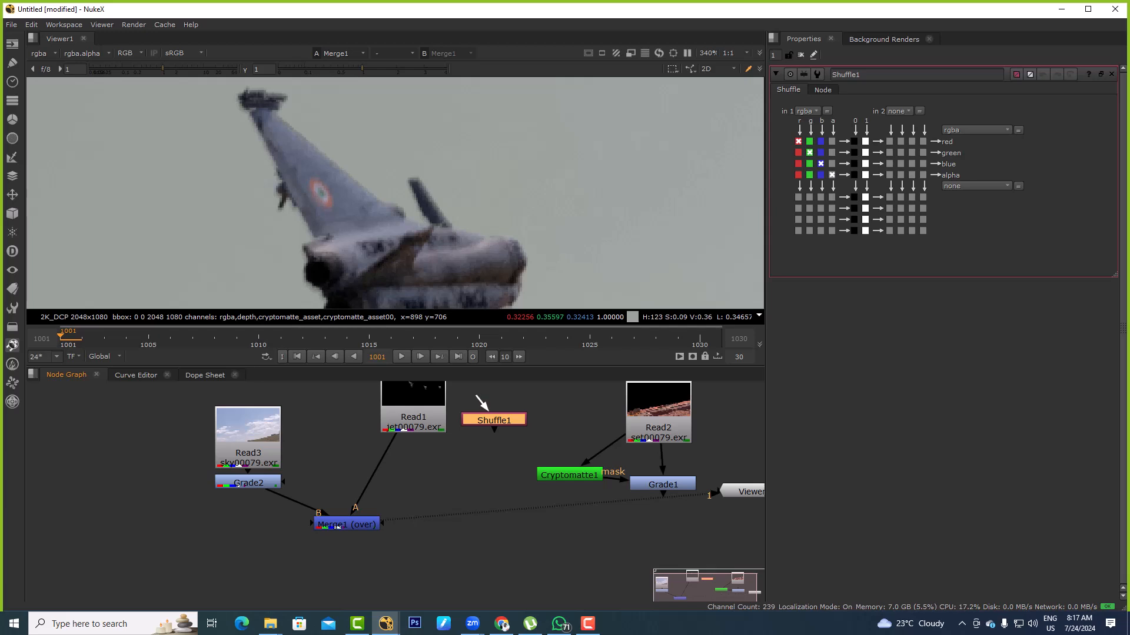
key(1)
click(806, 110)
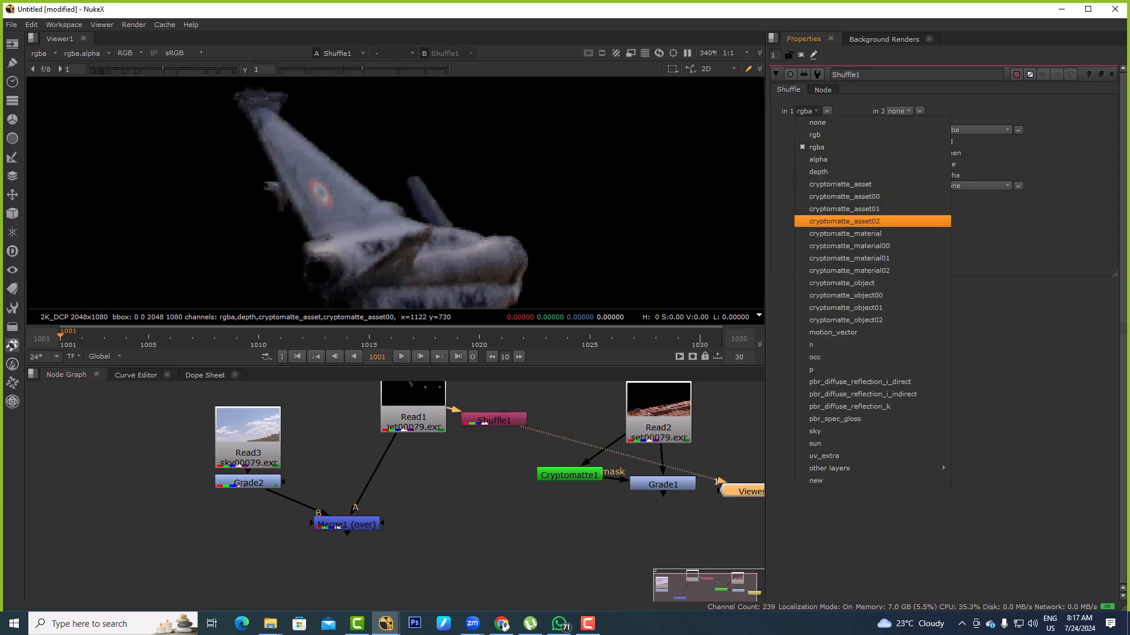
click(815, 431)
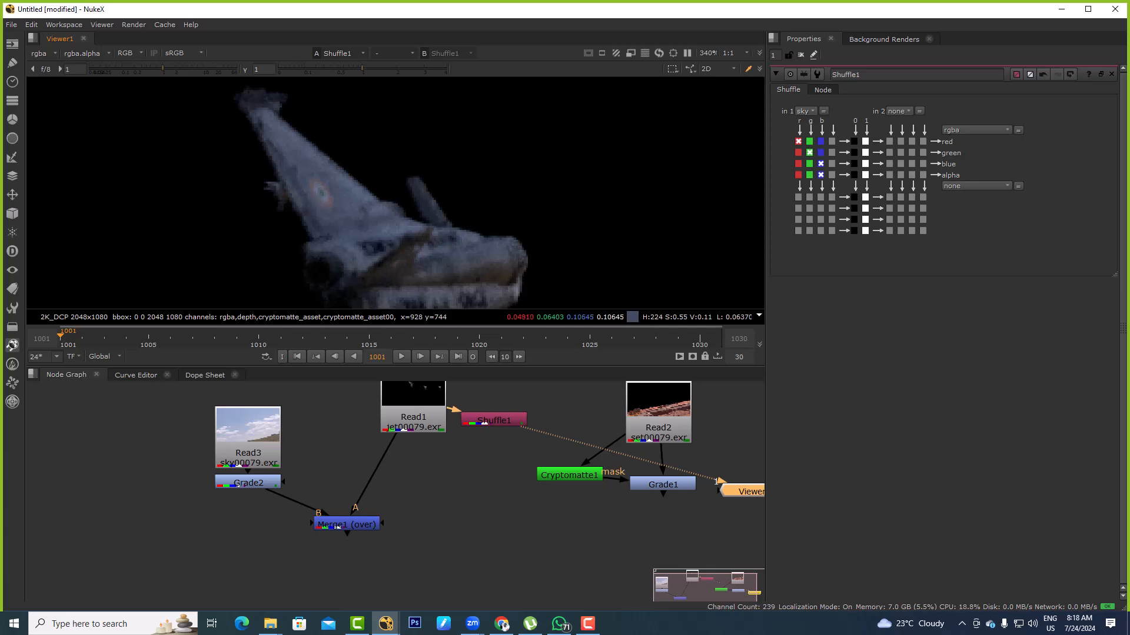
Insert a Merge node under Read1 with Shuffle1 as its B input and set the operation to minus
scroll(365, 213, down, 2)
drag(413, 417, 393, 403)
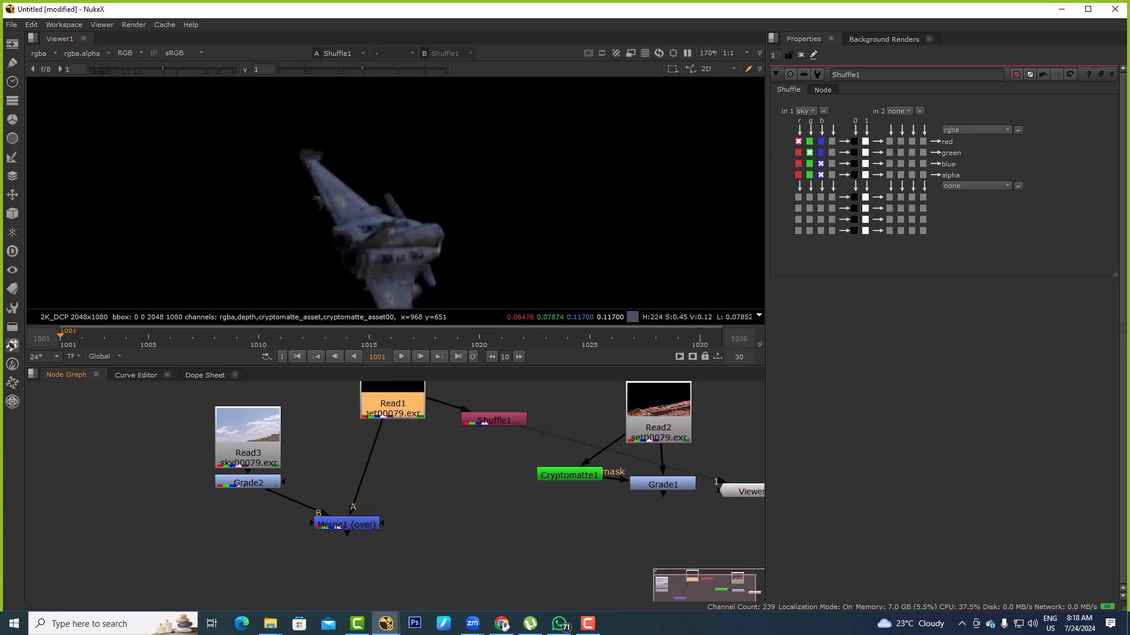
key(1)
click(435, 470)
key(m)
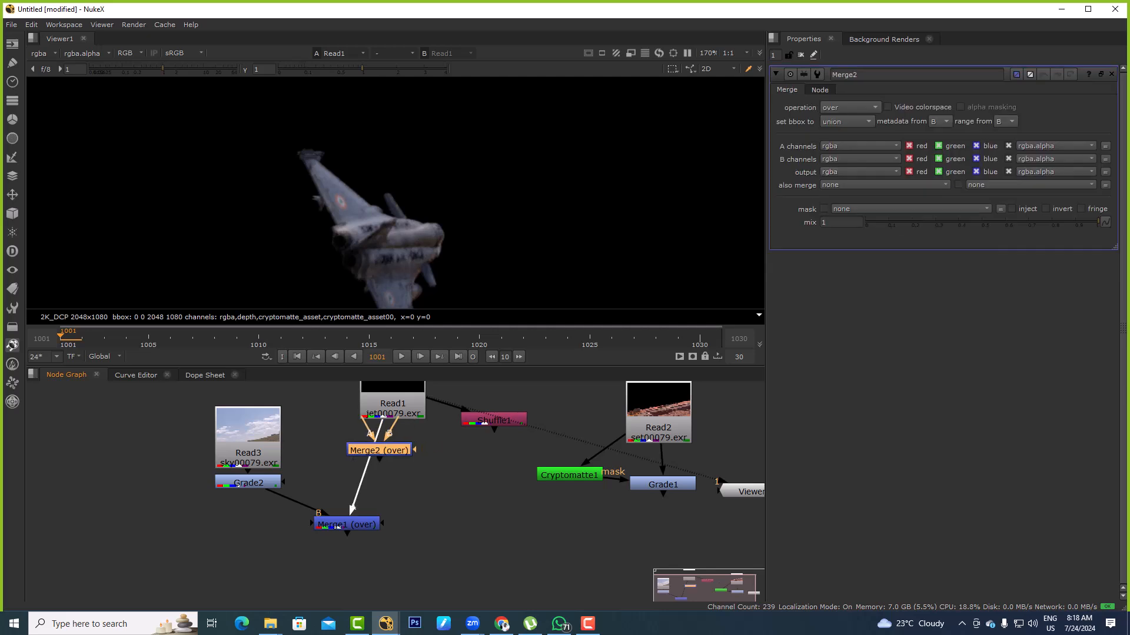
drag(388, 433, 494, 421)
click(850, 107)
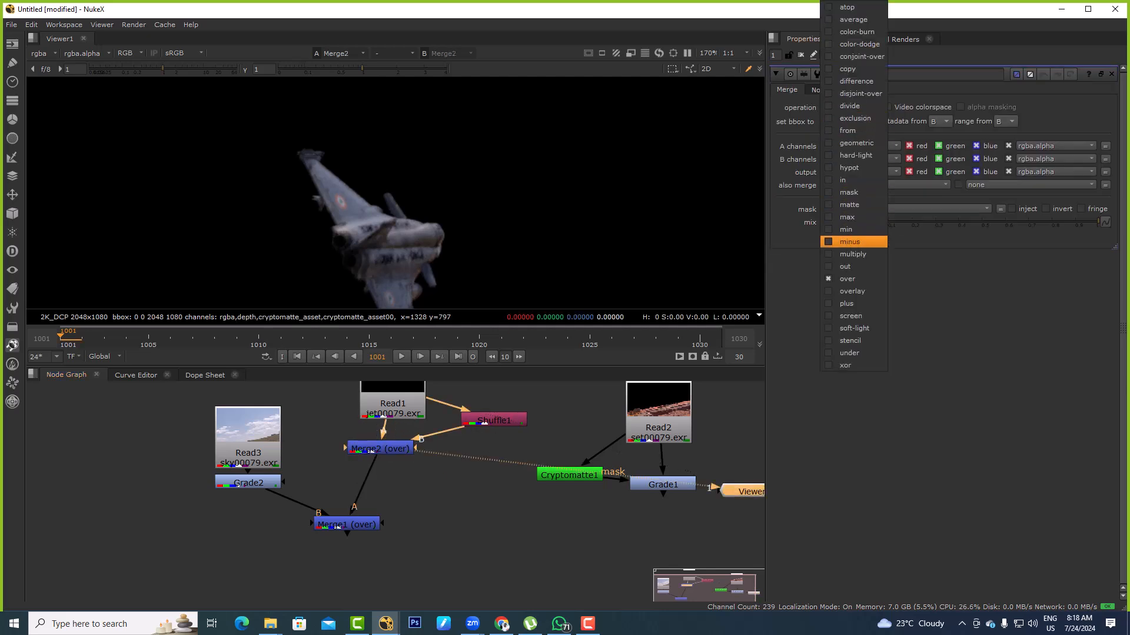
click(850, 241)
middle_drag(420, 500, 442, 469)
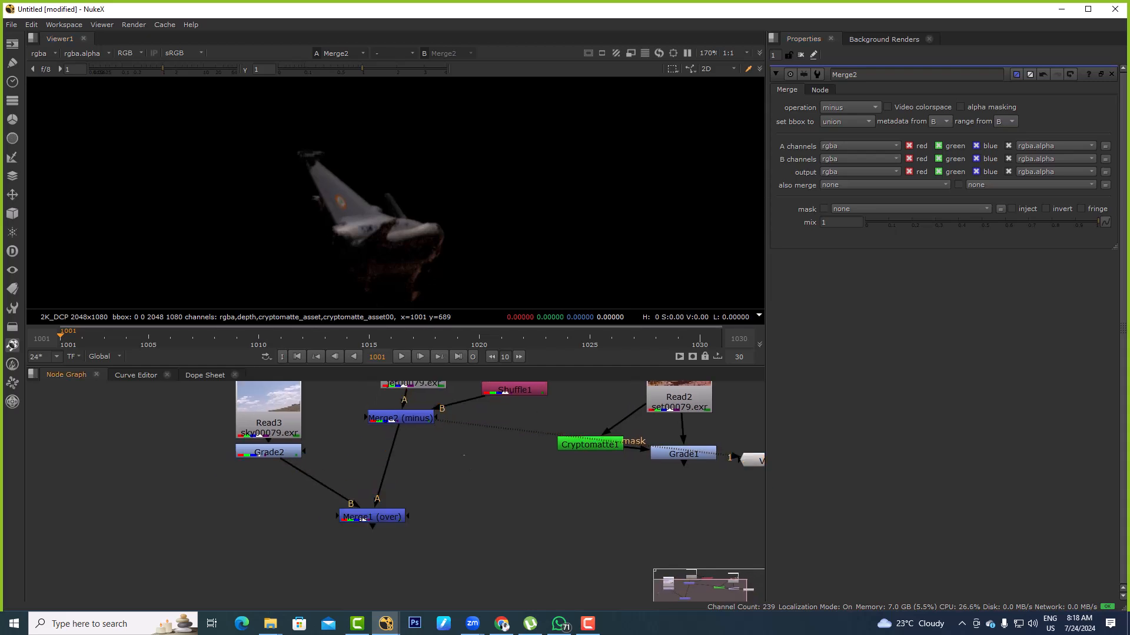
Insert a Plus merge between Merge2 and Merge1, and connect its A input to Shuffle1
key(Tab)
text(plu)
key(Return)
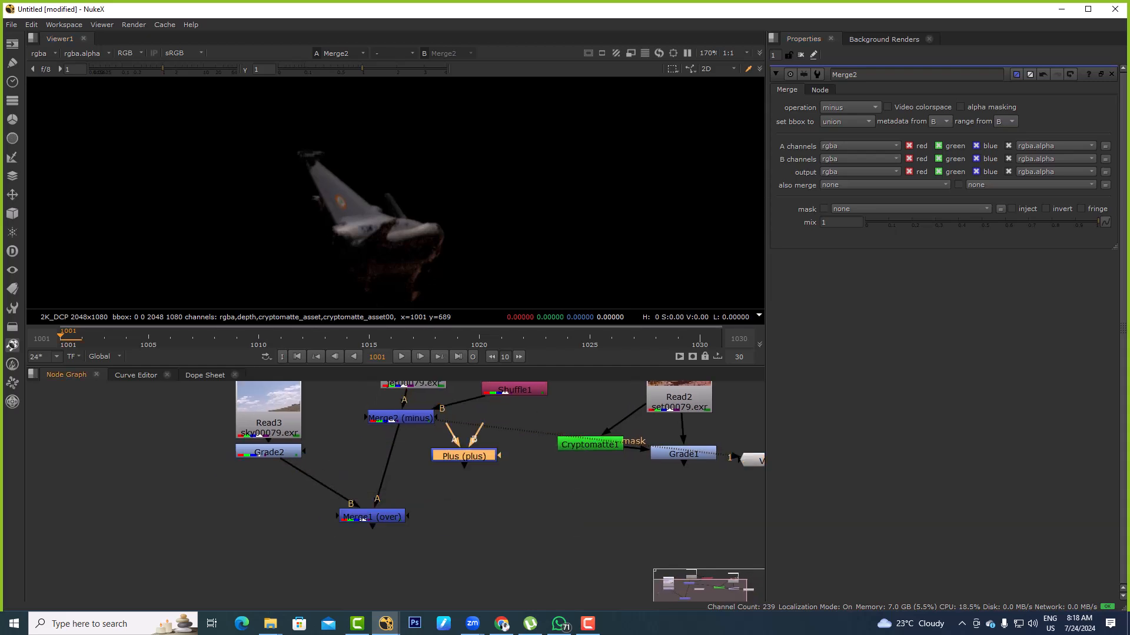
drag(418, 446, 520, 403)
middle_drag(512, 414, 523, 450)
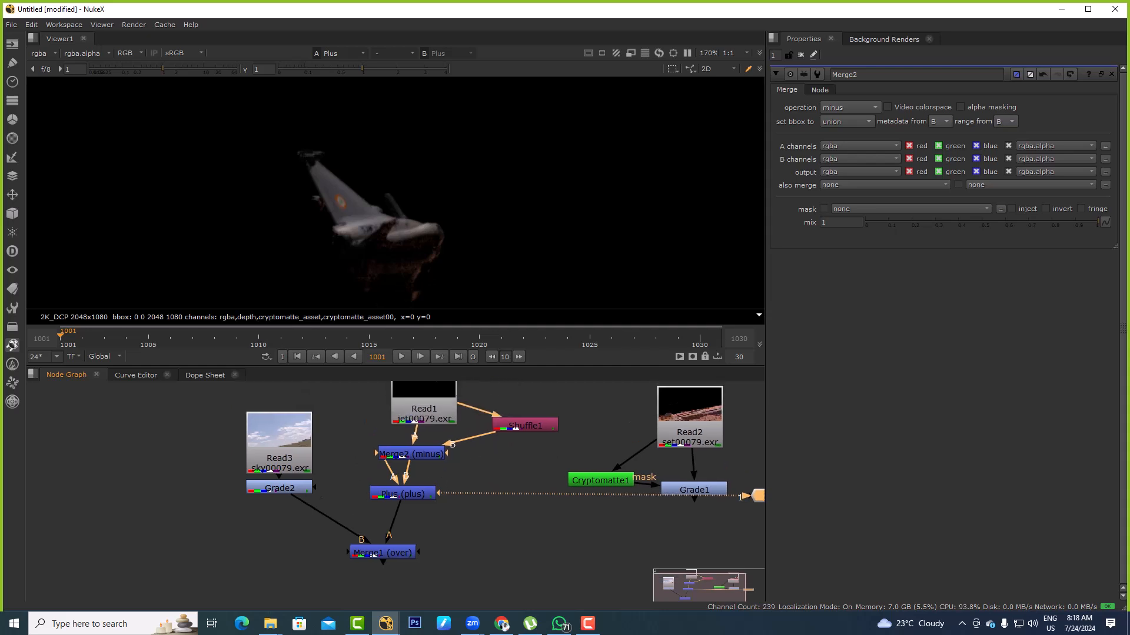
drag(386, 463, 525, 425)
View Read1 and the Plus result to compare the rebuilt jets, and view the Merge1 composite
click(525, 425)
key(1)
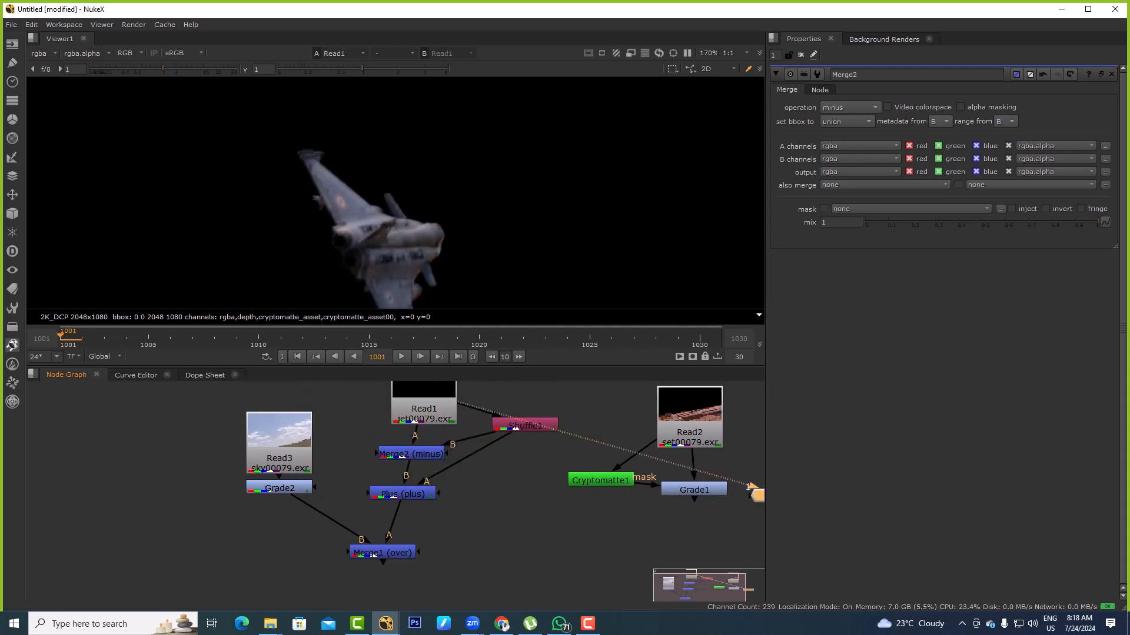
click(402, 493)
key(1)
middle_drag(412, 517, 403, 487)
click(373, 521)
key(1)
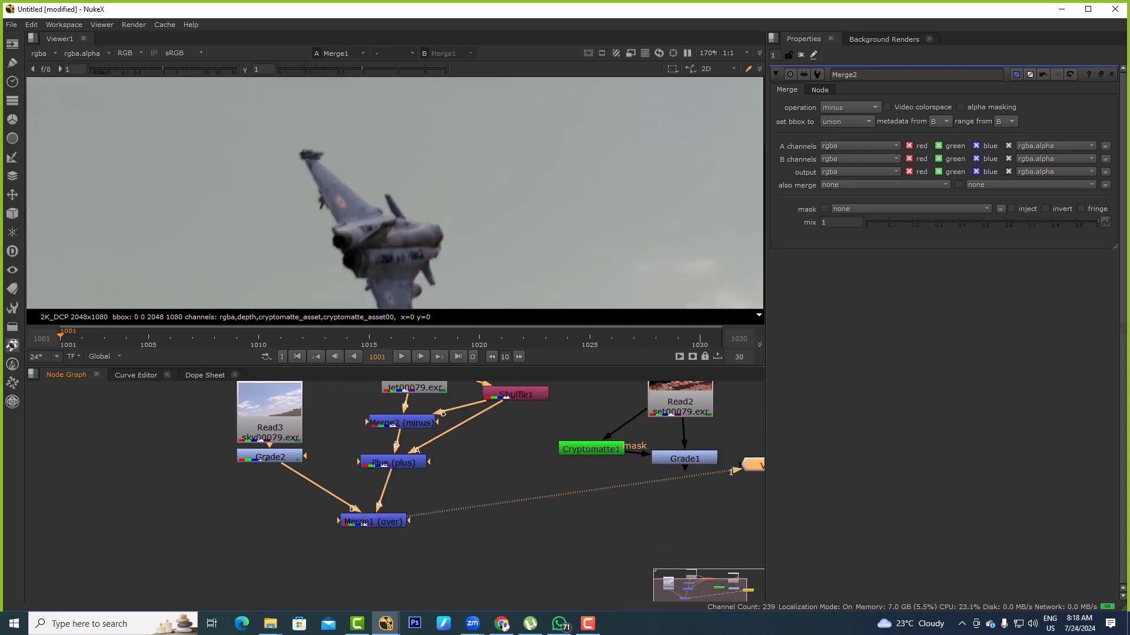
Copy the sky's Grade2 node and paste it between Shuffle1 and the A input of the Plus node
click(270, 456)
key(ctrl+c)
middle_drag(482, 448, 404, 462)
click(404, 462)
key(ctrl+v)
mouse_move(403, 461)
mouse_down()
mouse_move(385, 434)
mouse_move(415, 461)
mouse_up()
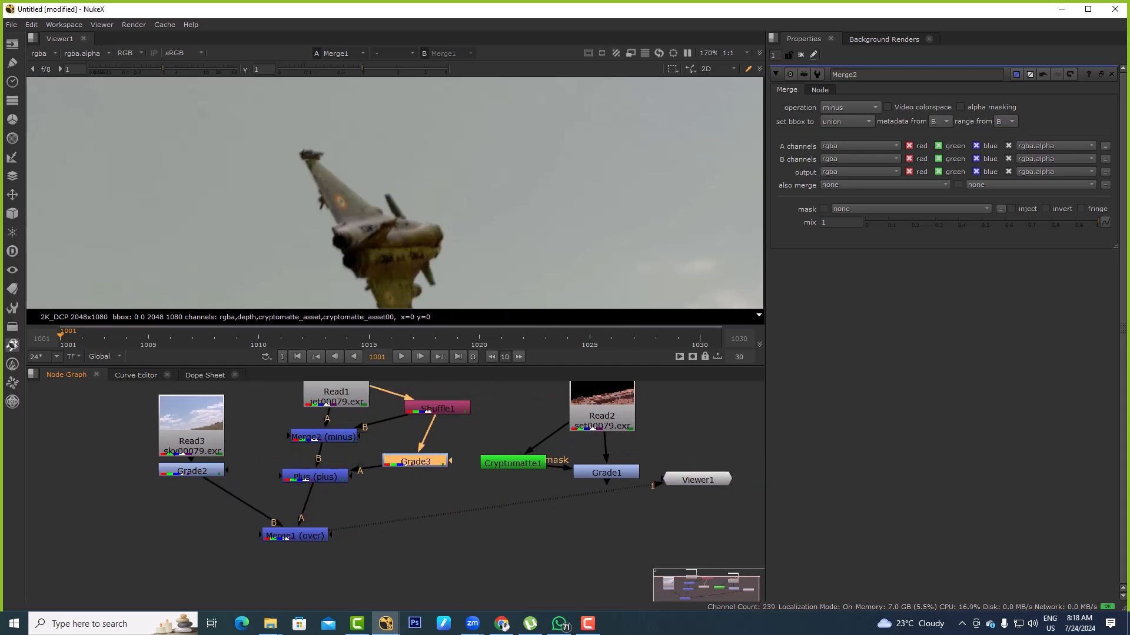
Reset Grade3's gamma and tint it a milder warm colour, about 1.08 red, 1 green and 0.8 blue
double_click(415, 461)
scroll(437, 201, down, 5)
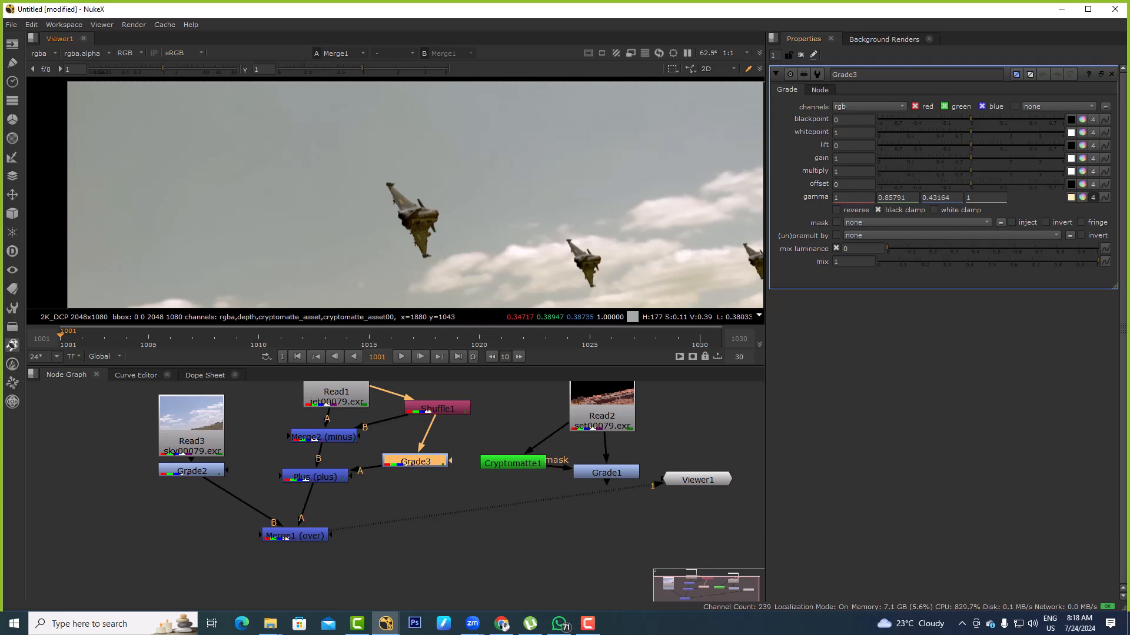
click(1092, 198)
scroll(425, 220, up, 5)
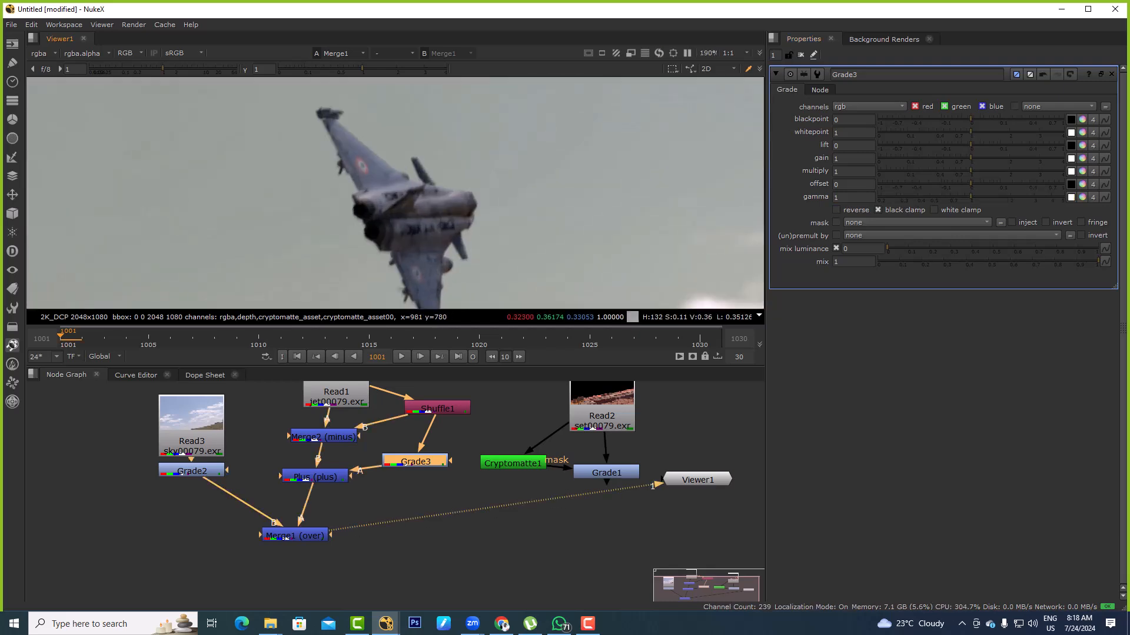
click(1093, 198)
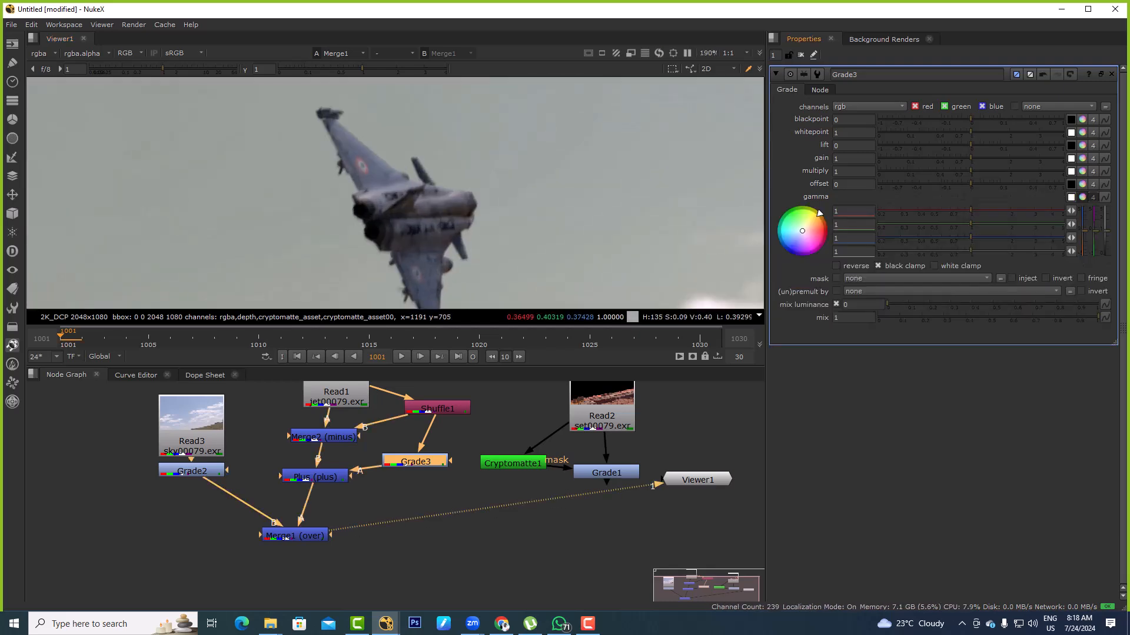
scroll(505, 151, down, 4)
mouse_move(820, 213)
mouse_down()
mouse_move(826, 231)
mouse_move(819, 213)
mouse_up()
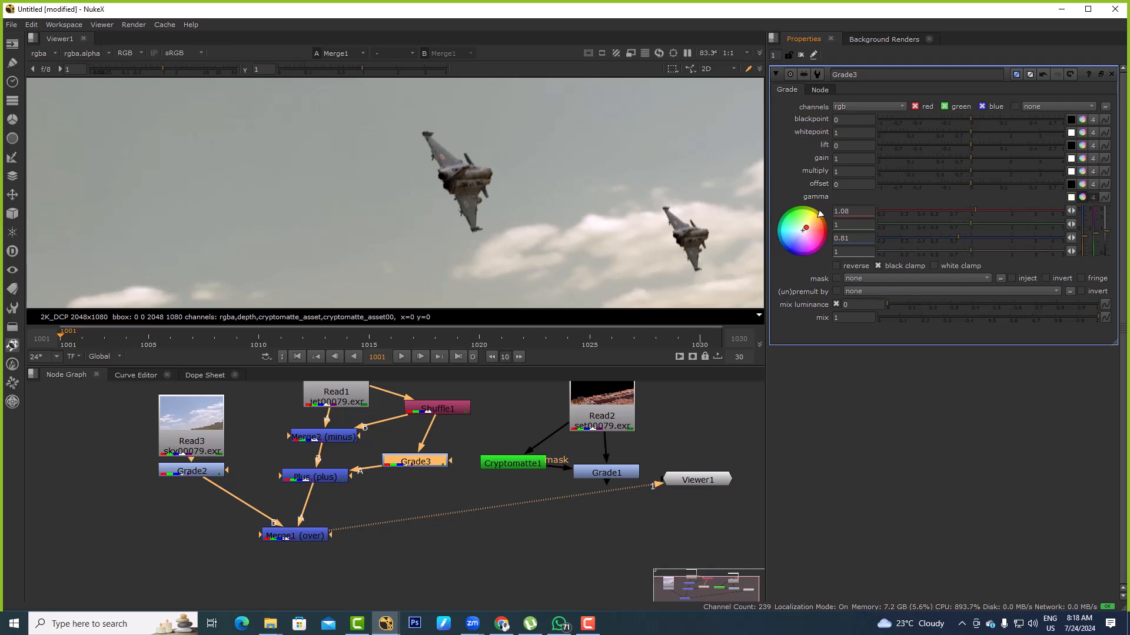
Toggle Grade3 off and on to compare the jets with and without the warm sky-pass tint, leaving it disabled
key(d)
key(d)
scroll(453, 158, up, 8)
key(d)
key(d)
key(d)
key(d)
scroll(454, 158, down, 3)
key(d)
key(d)
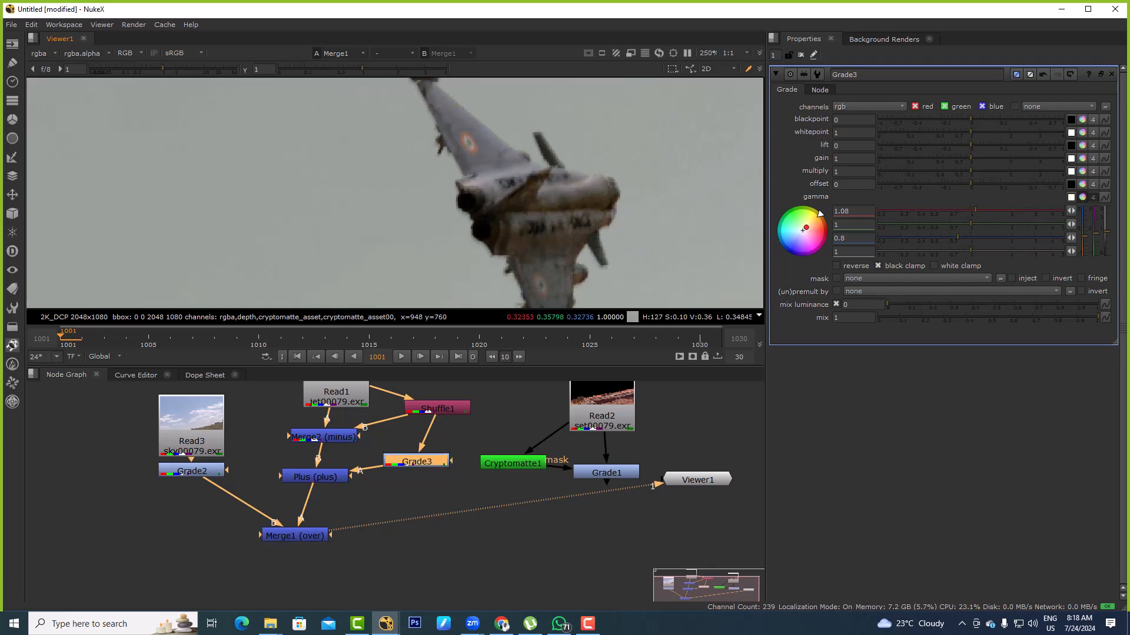
key(d)
key(d)
middle_drag(487, 176, 444, 208)
scroll(443, 209, down, 4)
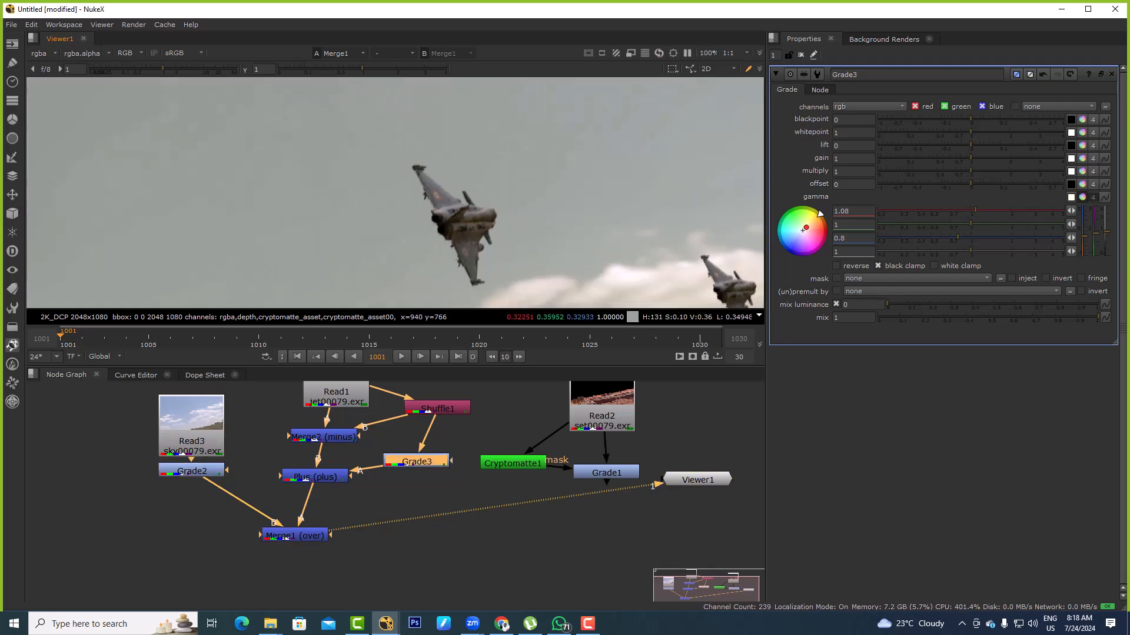
scroll(467, 187, up, 3)
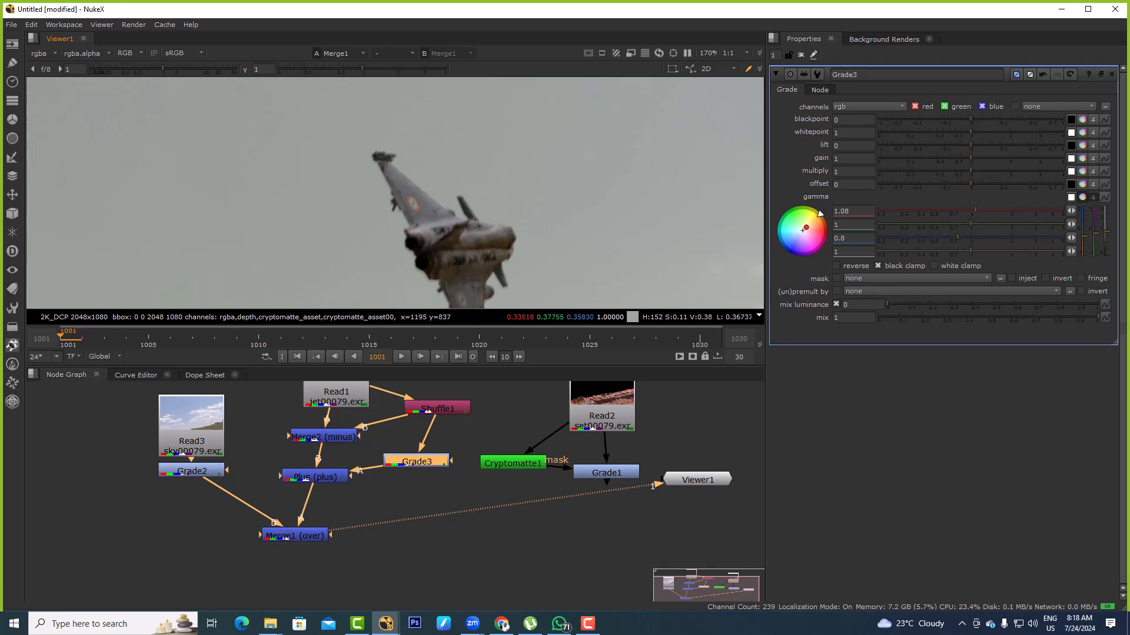
drag(417, 213, 433, 255)
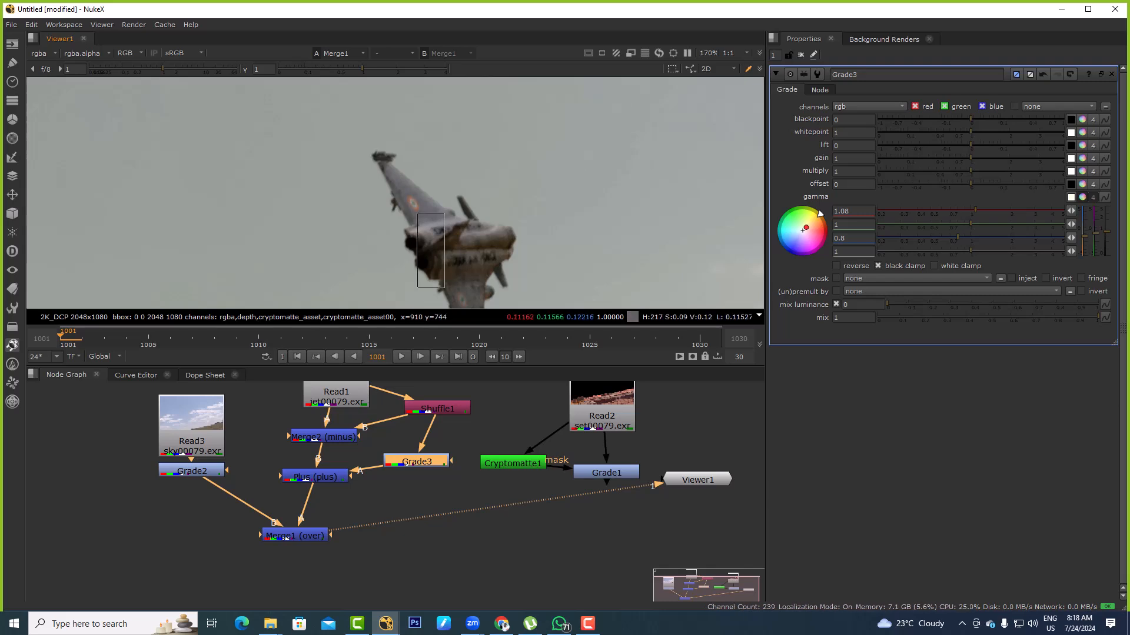
key(d)
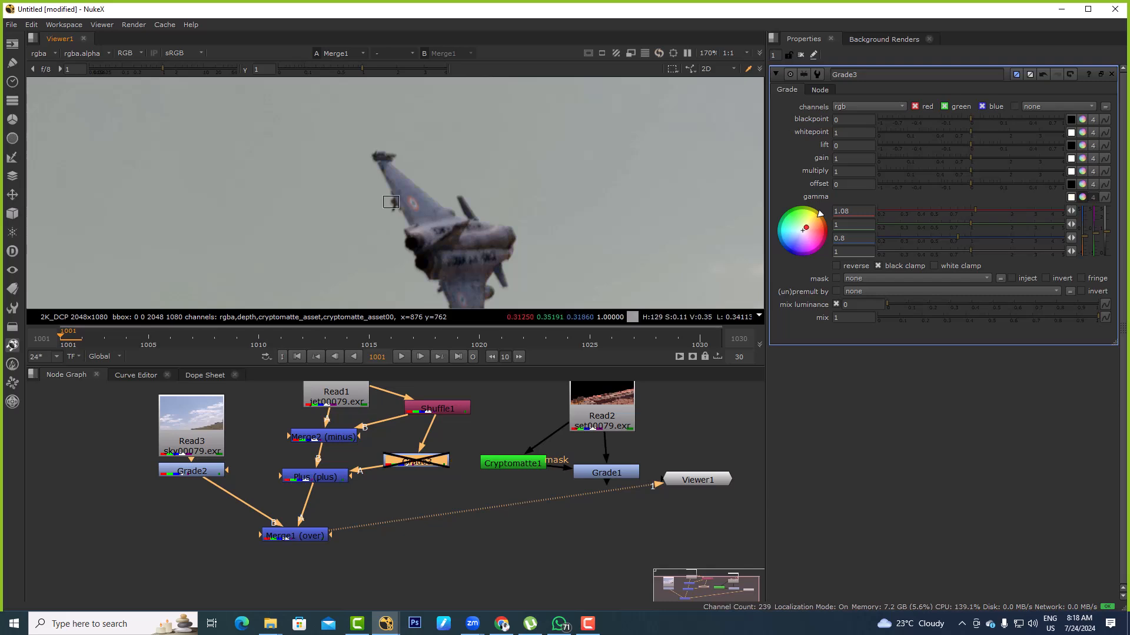
Try bypassing the minus and plus merges by disabling them and connecting Merge1's A input straight to Read1
drag(271, 417, 371, 488)
key(d)
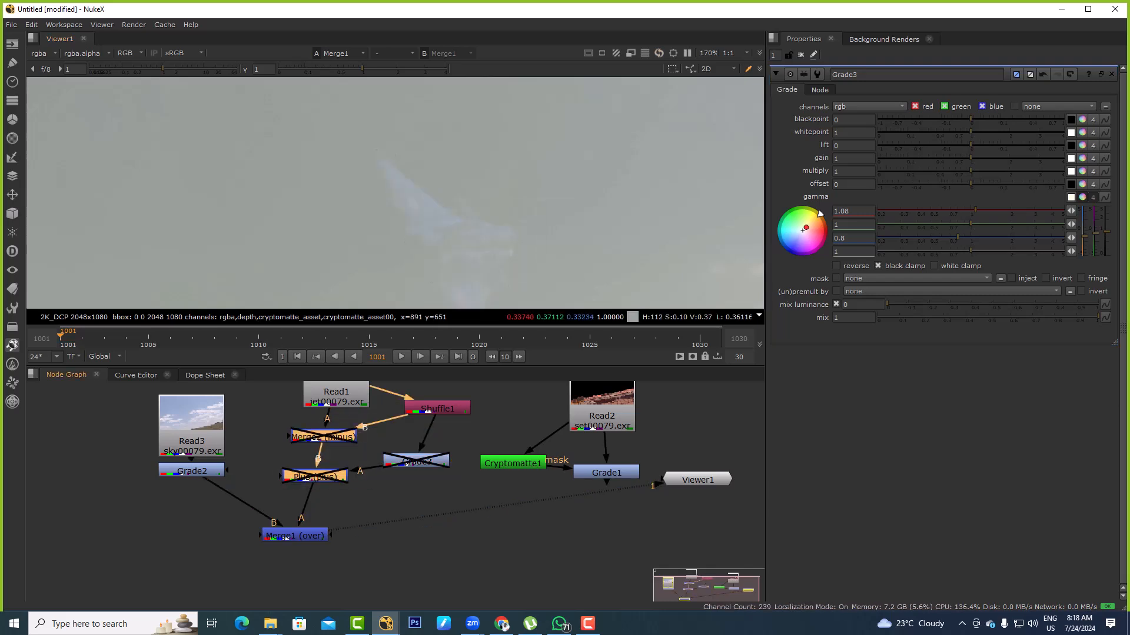
key(d)
click(365, 511)
drag(302, 522, 333, 397)
key(ctrl+z)
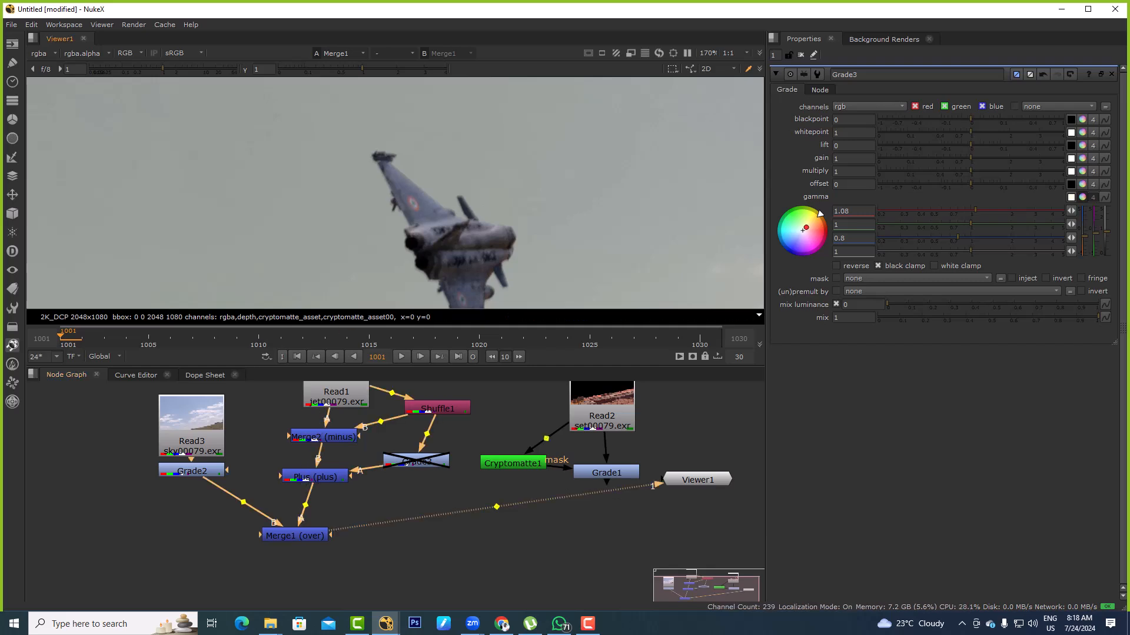
Toggle the sky's Grade2 off and on against the ungraded jets, and re-enable Grade3
click(191, 471)
key(d)
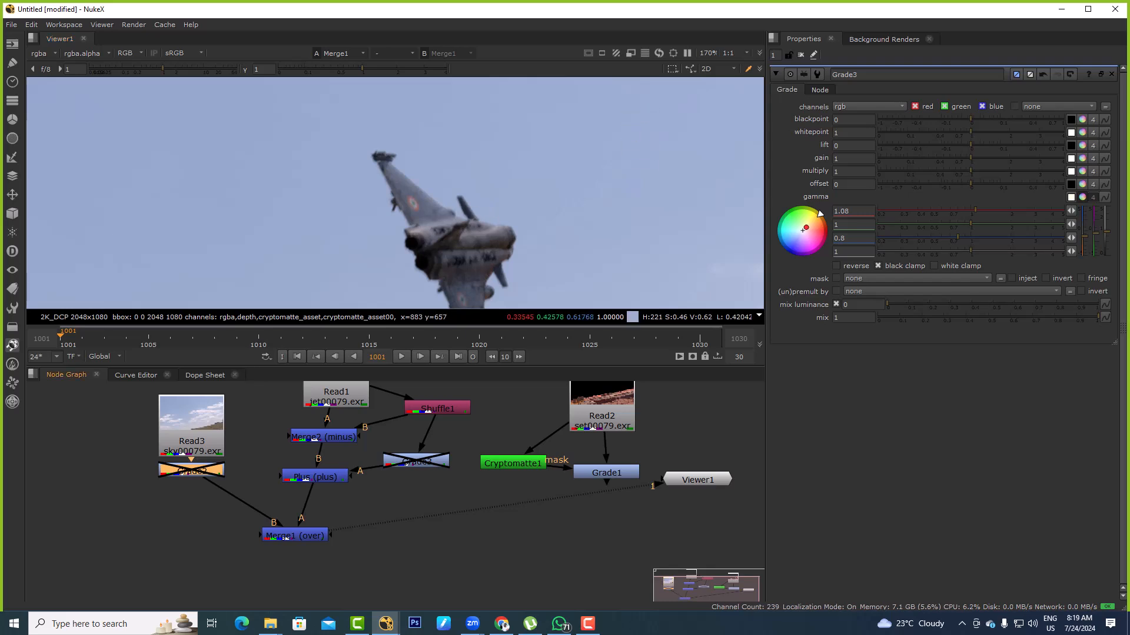
key(d)
click(416, 462)
key(d)
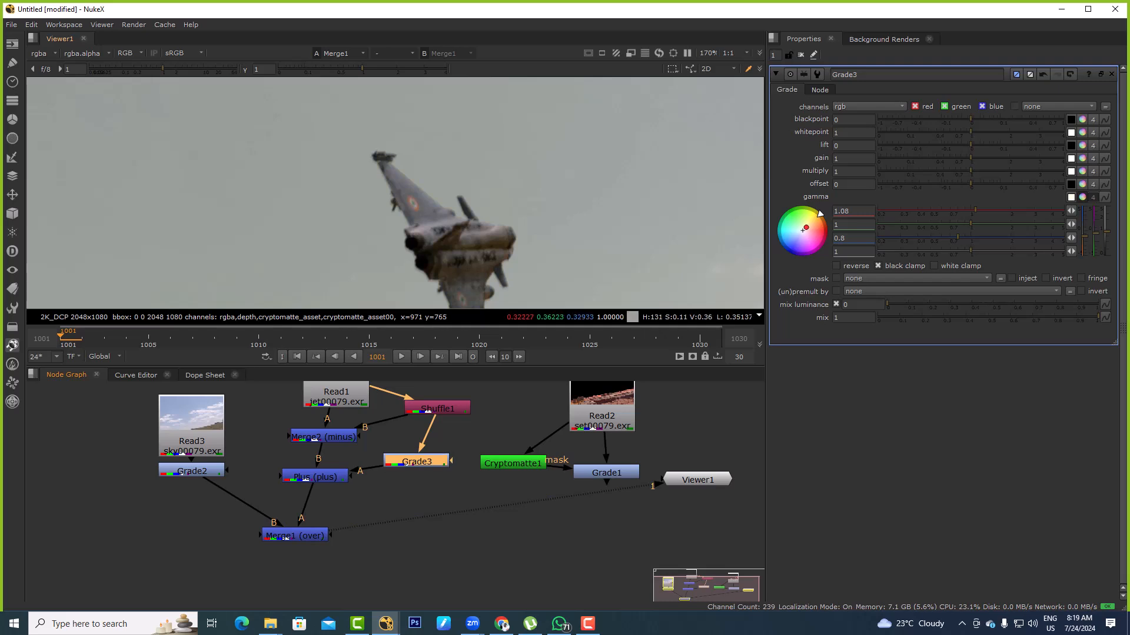
Toggle Grade2 off and on to compare the warm-tinted jets against the original and tinted sky
scroll(473, 198, down, 5)
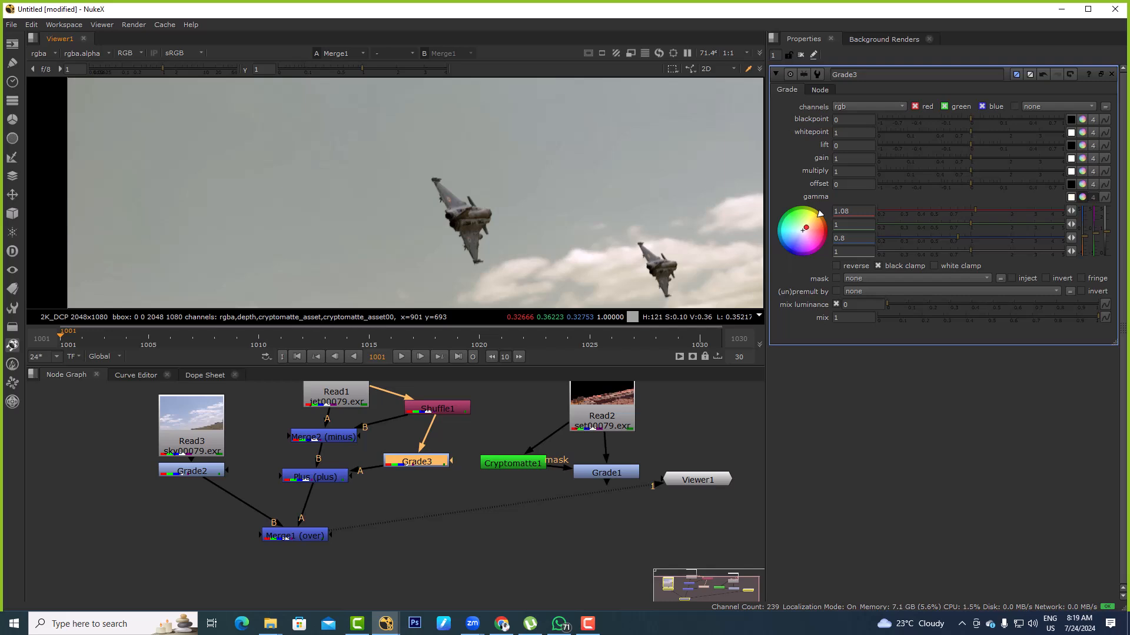
scroll(487, 208, up, 6)
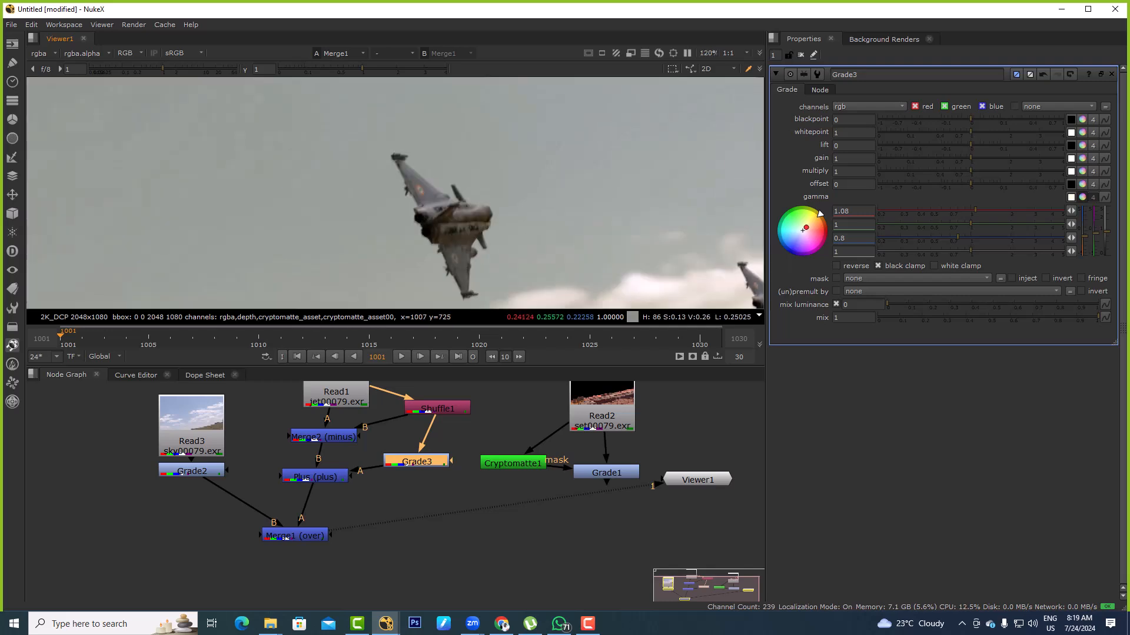
click(191, 470)
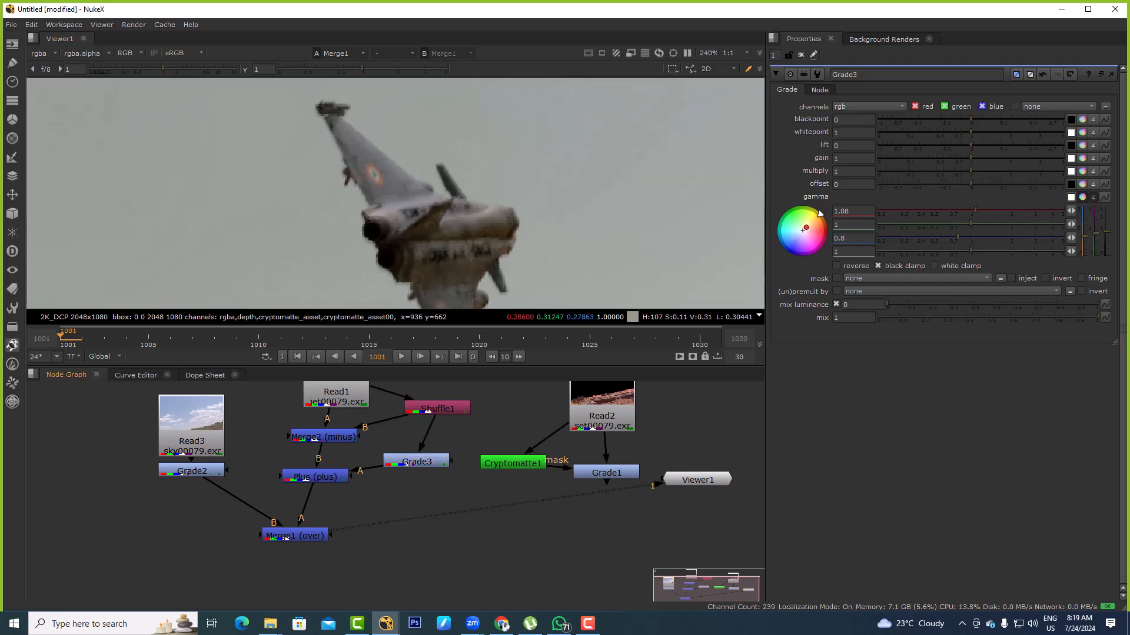
key(d)
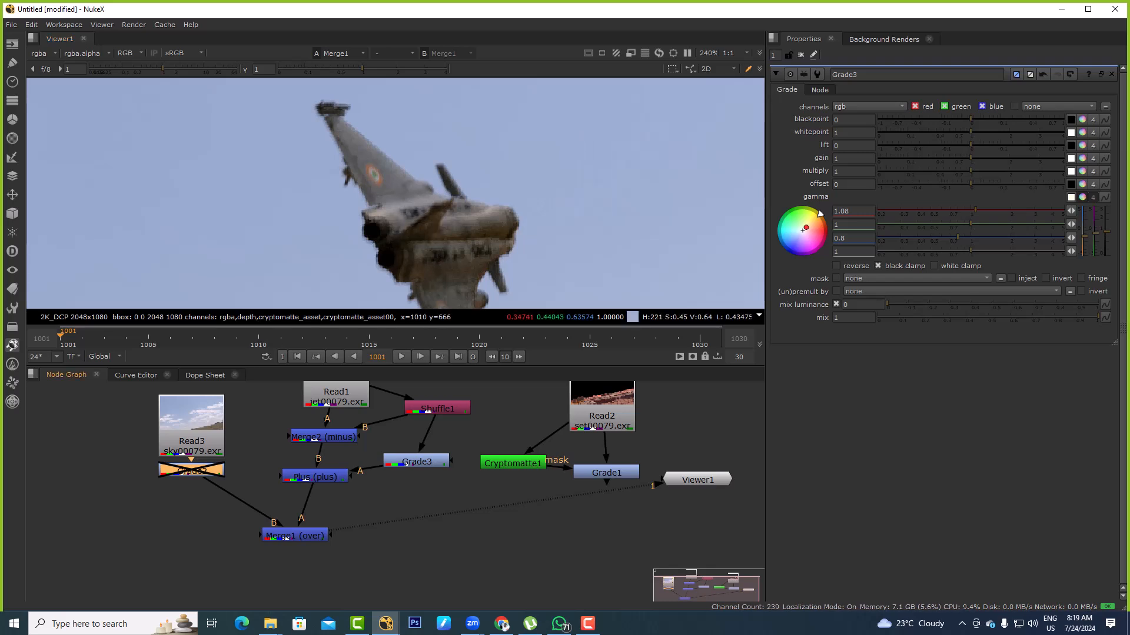
key(d)
Examine the front jet up close and the whole composite fitted in the viewer
alt+middle_drag(433, 155, 342, 247)
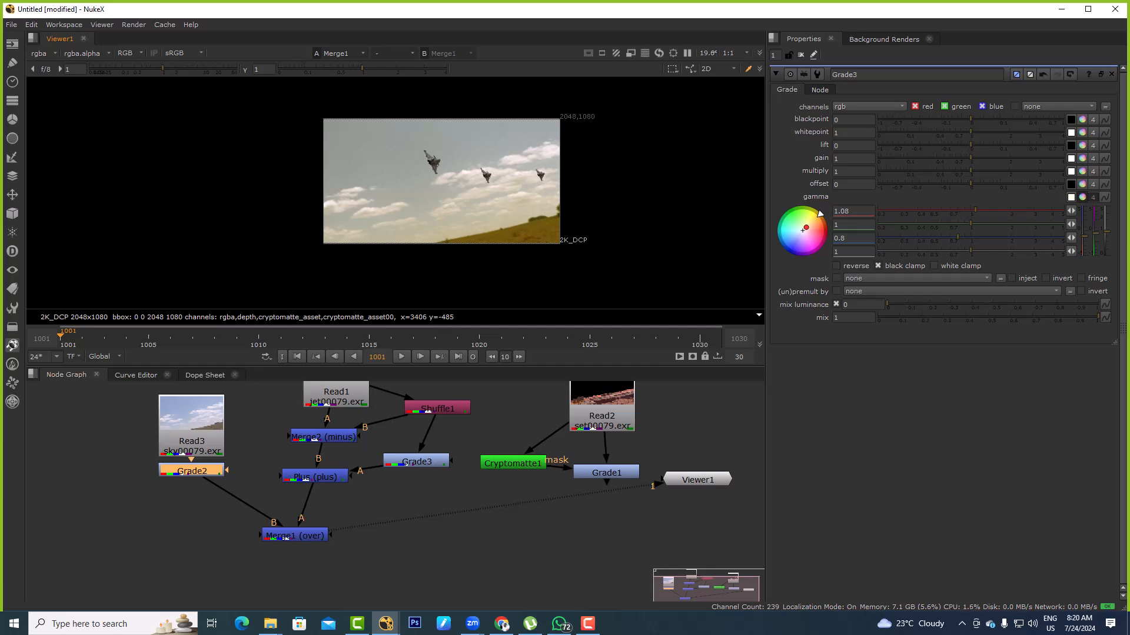
scroll(508, 164, up, 3)
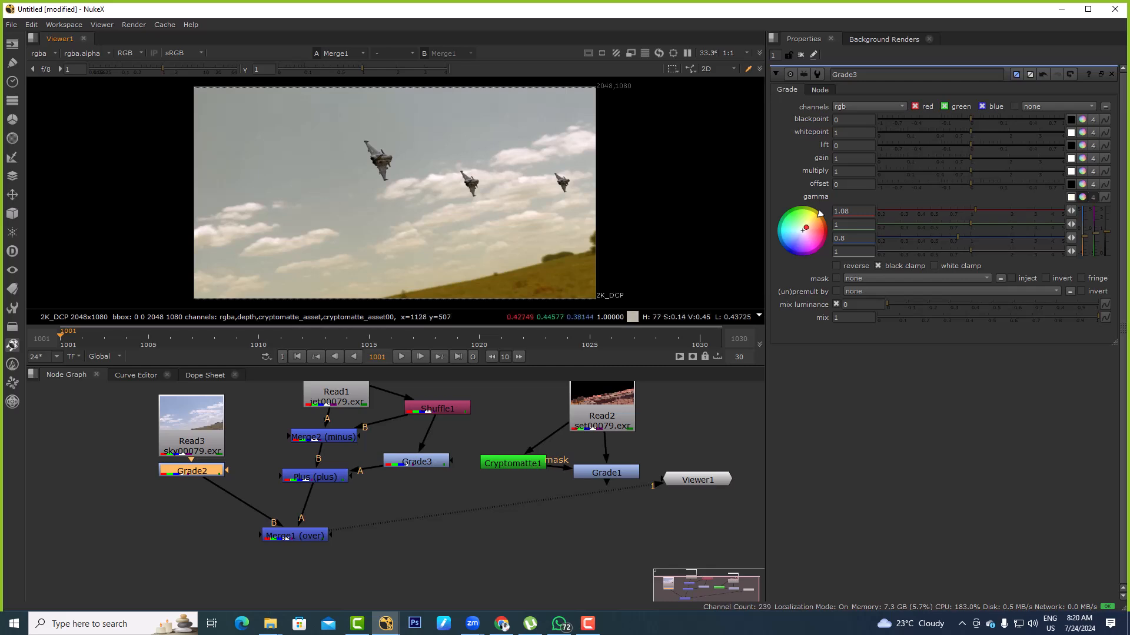
scroll(373, 170, up, 5)
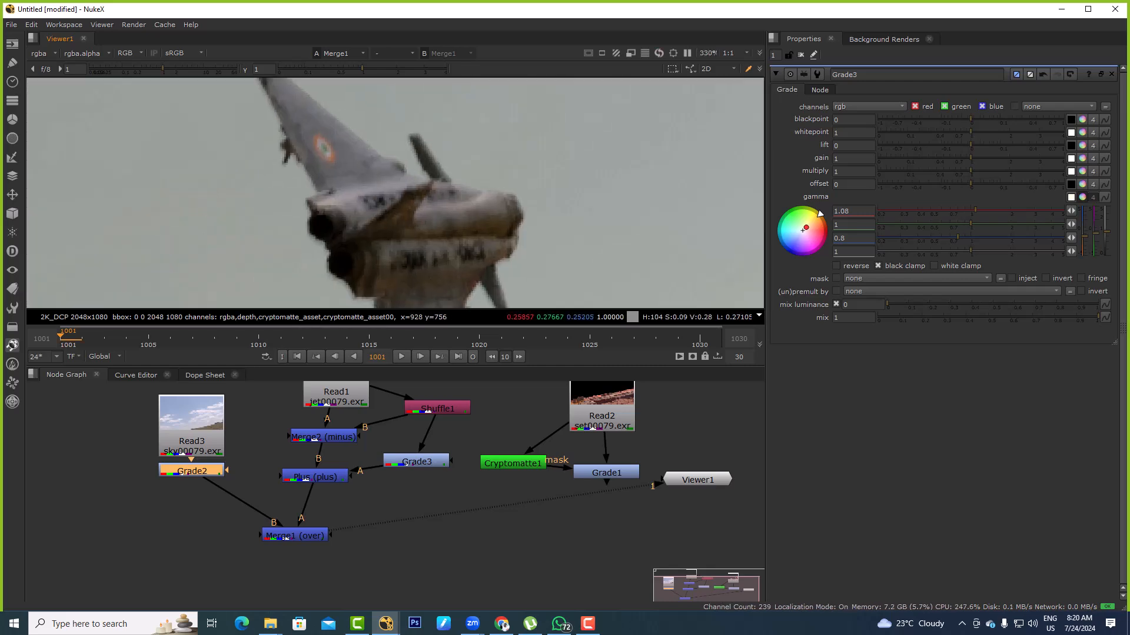
key(f)
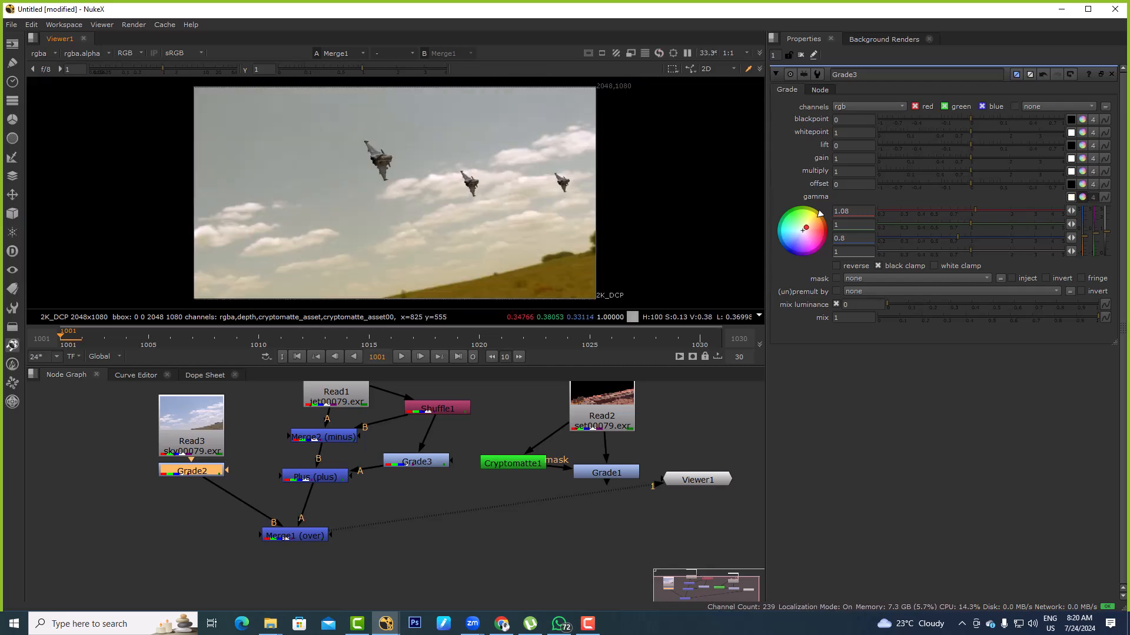
middle_drag(382, 535, 406, 505)
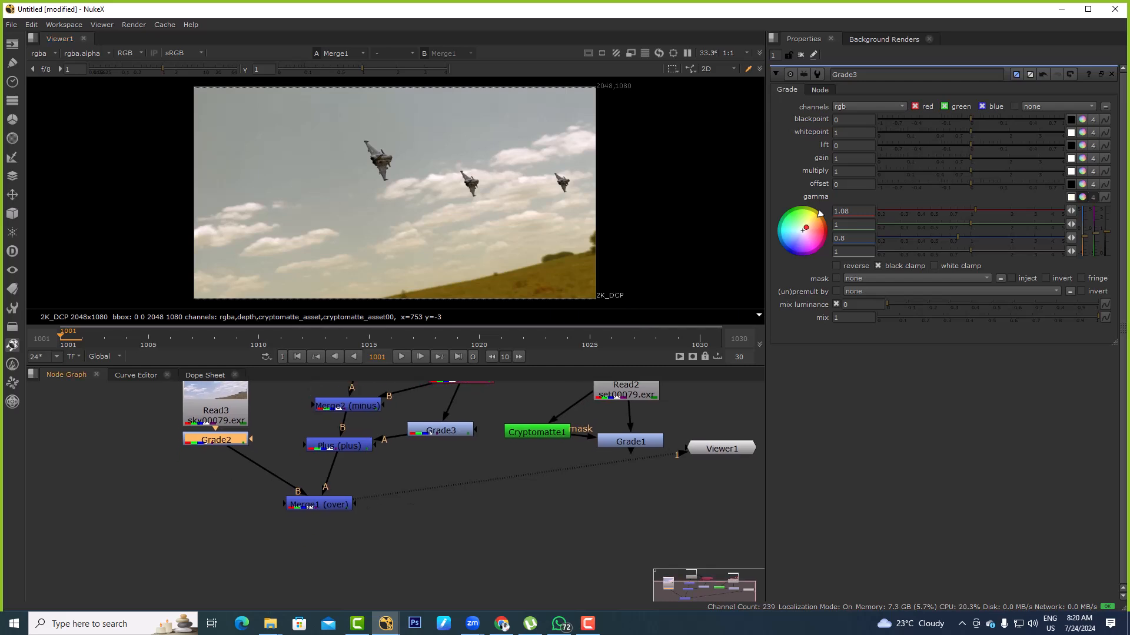